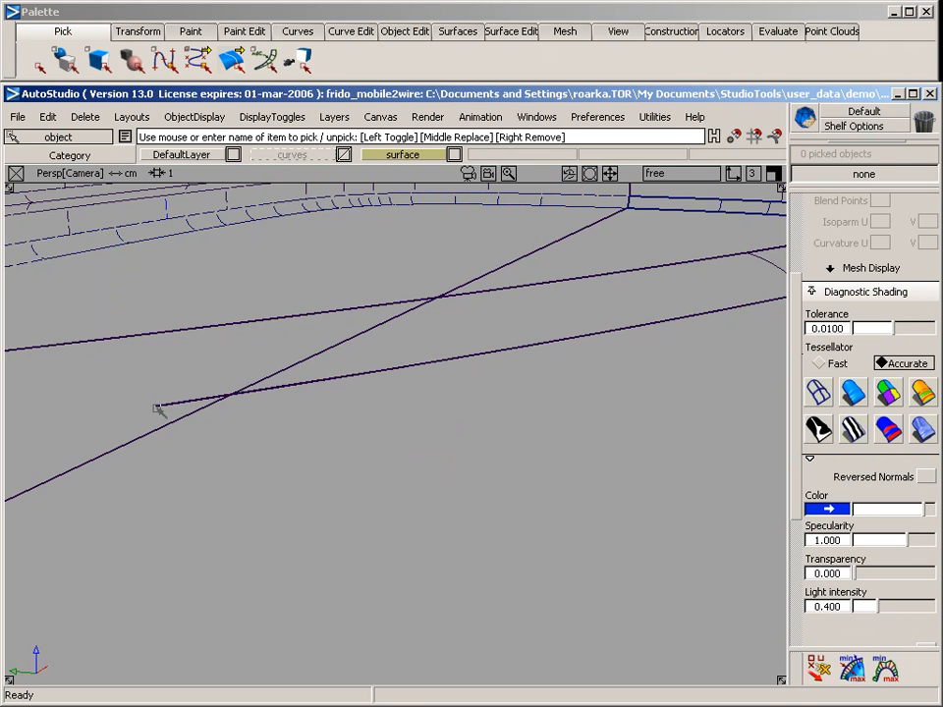
Step: Open the Camera Editor for the perspective camera named Camera
{"action": "left_click_drag", "start_coordinate": [158, 409], "coordinate": [506, 457], "text": "alt+shift"}
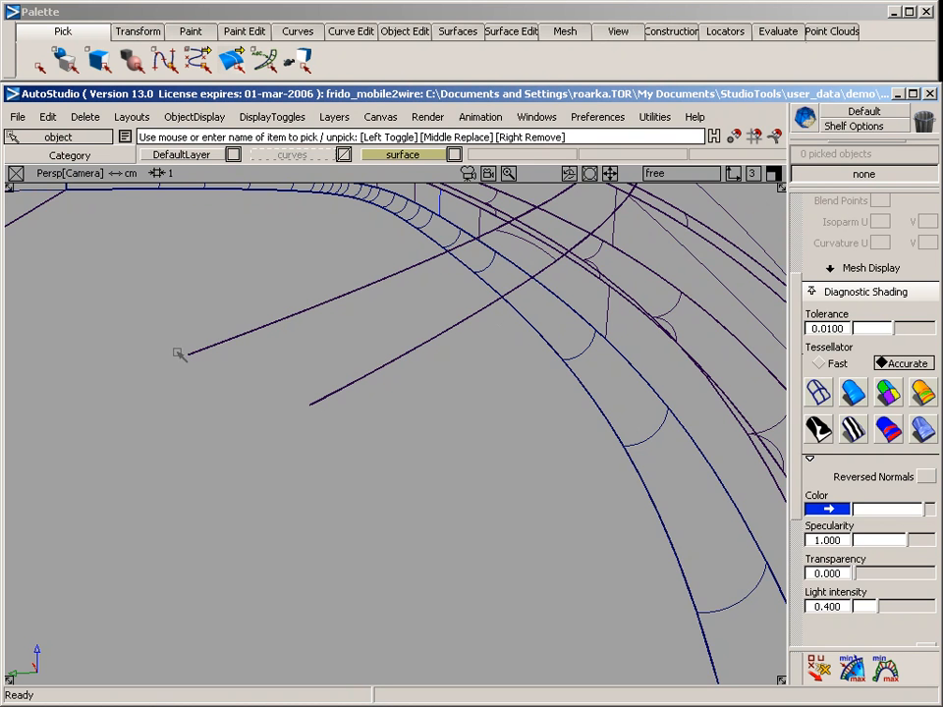
{"action": "left_click_drag", "start_coordinate": [413, 387], "coordinate": [507, 393], "text": "alt+shift"}
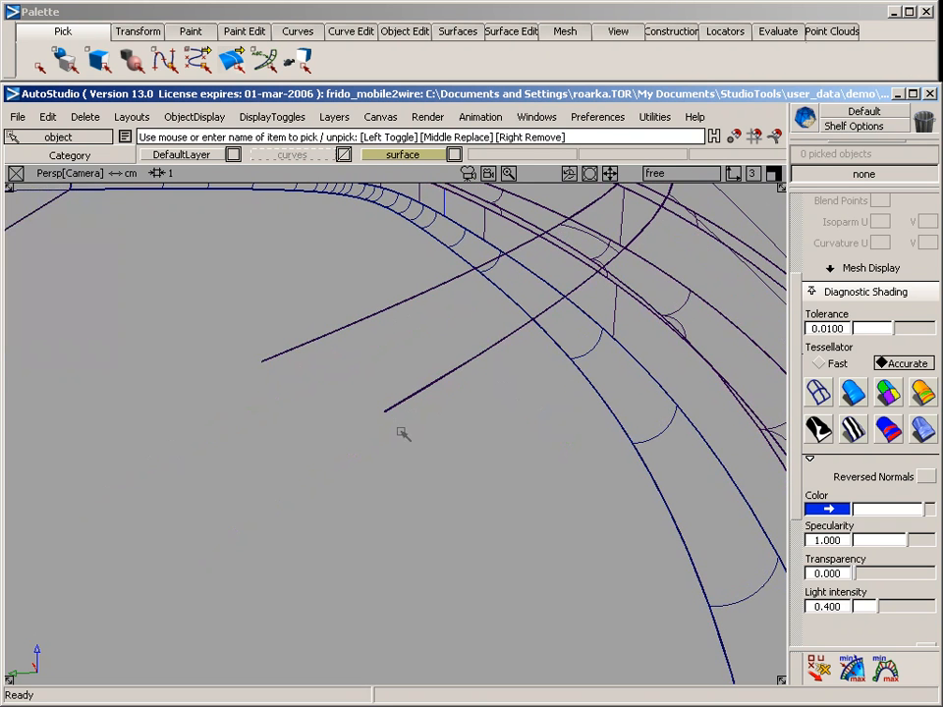
{"action": "left_click", "coordinate": [591, 118]}
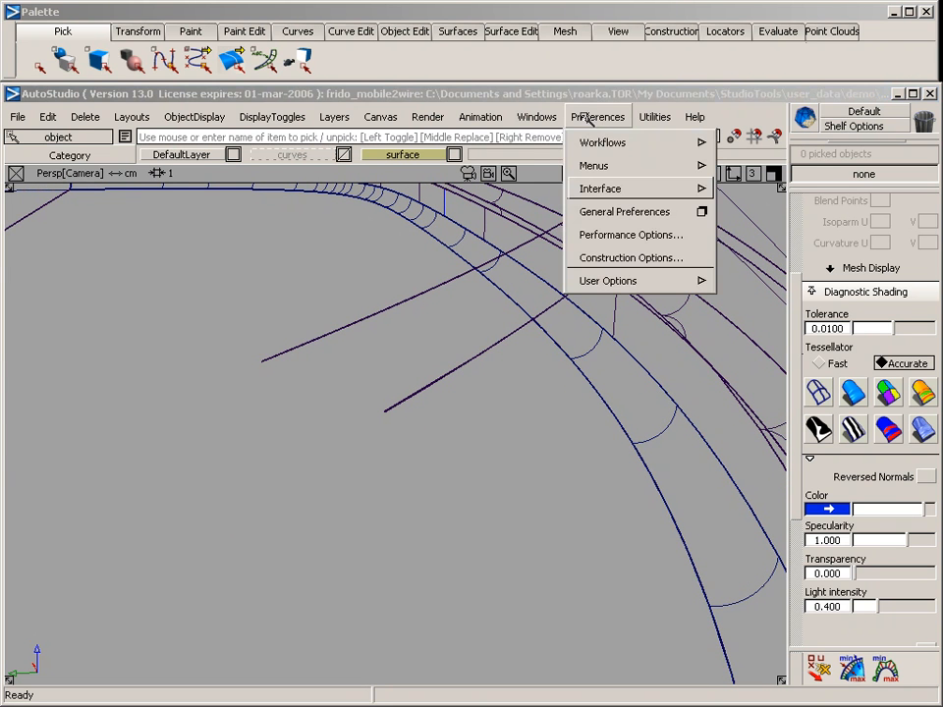
{"action": "left_click", "coordinate": [547, 117]}
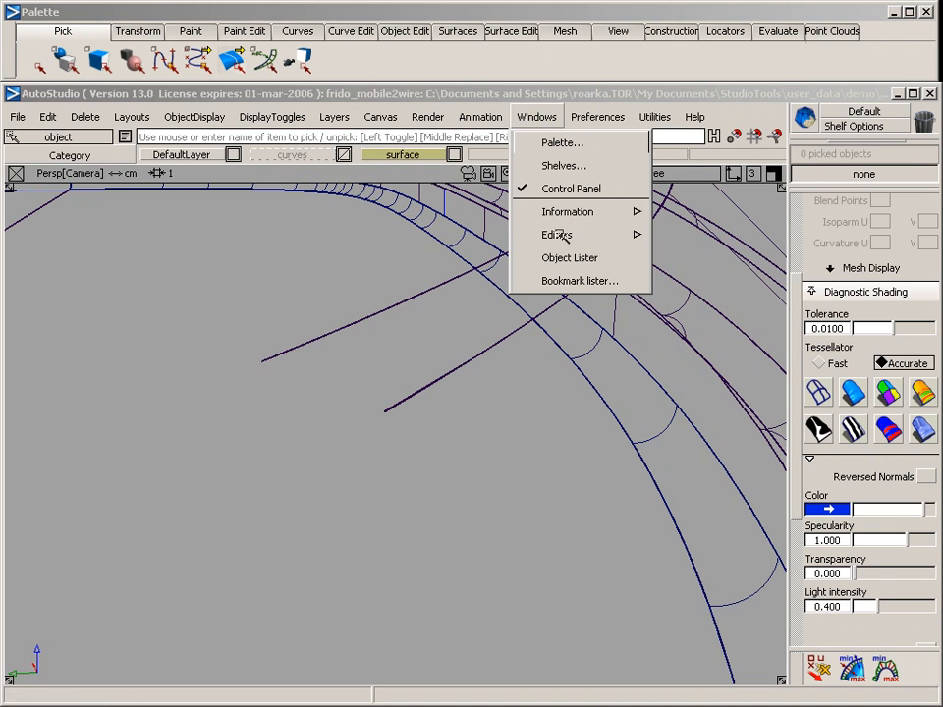
{"action": "mouse_move", "coordinate": [560, 236]}
{"action": "left_click", "coordinate": [696, 307]}
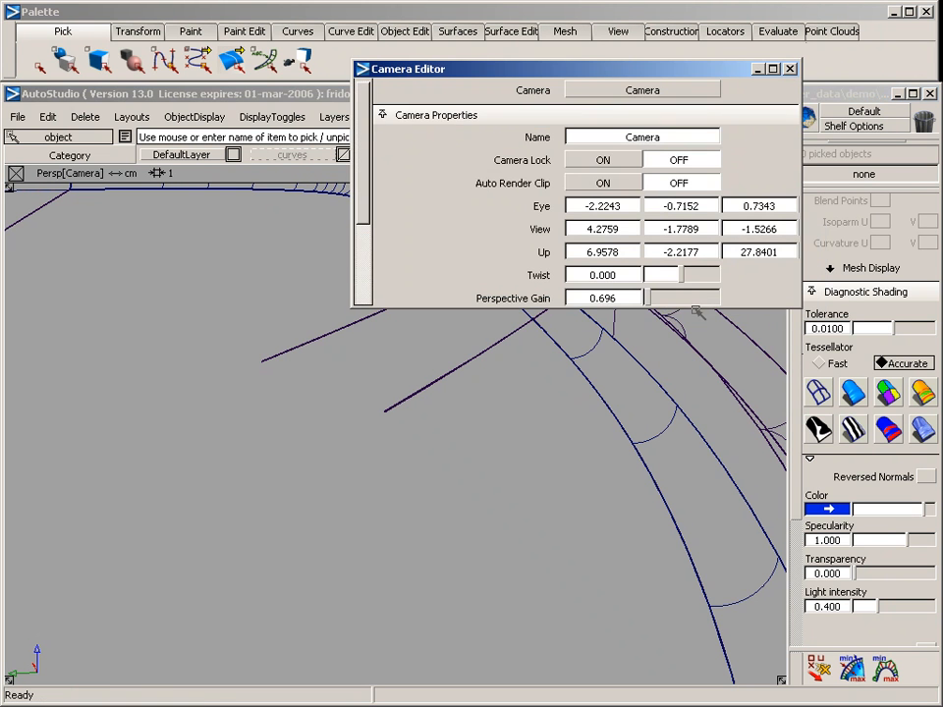
{"action": "left_click_drag", "start_coordinate": [522, 71], "coordinate": [520, 147]}
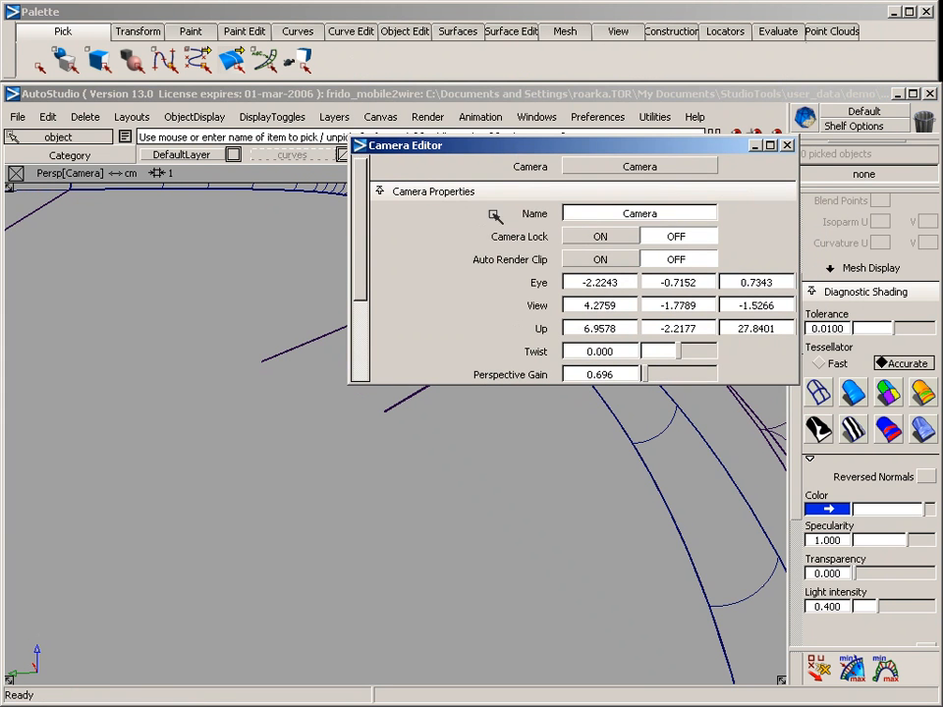
{"action": "left_click", "coordinate": [604, 168]}
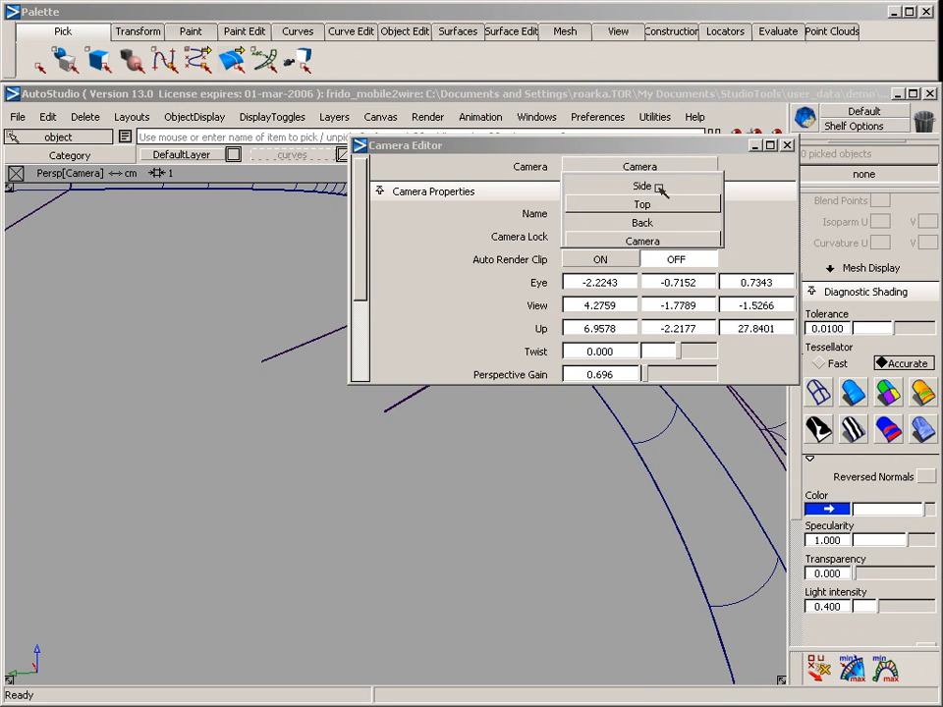
{"action": "left_click", "coordinate": [643, 241]}
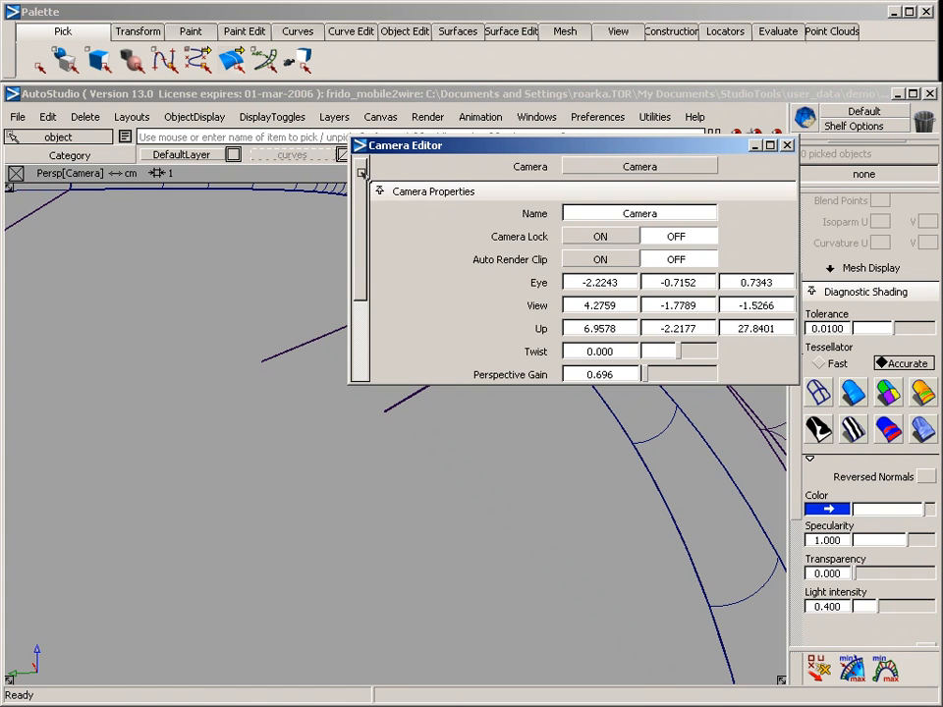
Step: Set the near clipping distance in the camera's digital properties to 0.010
{"action": "left_click_drag", "start_coordinate": [361, 173], "coordinate": [360, 276]}
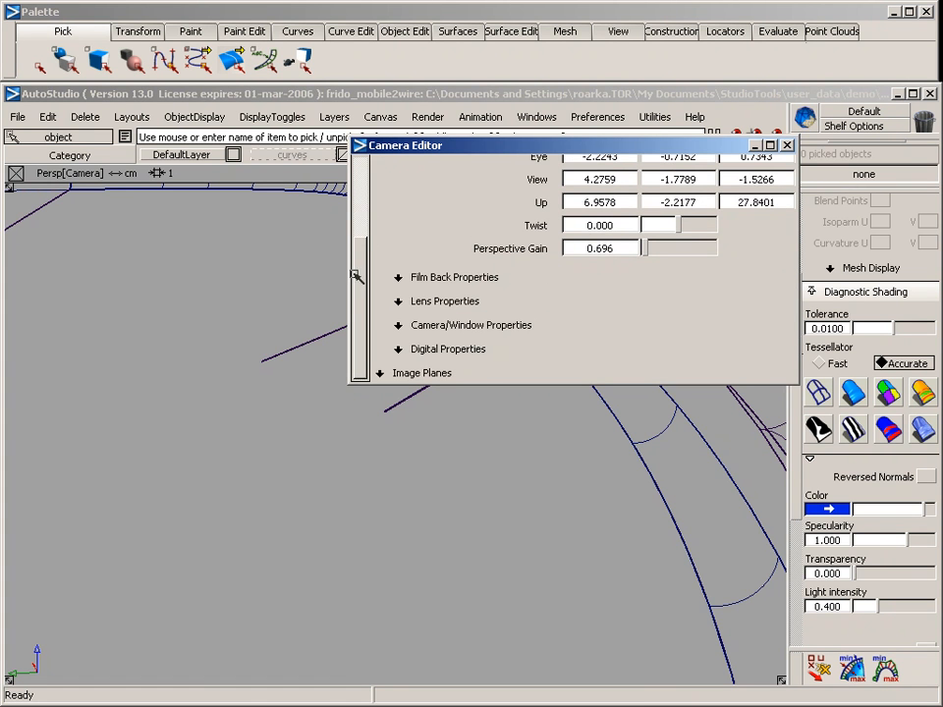
{"action": "left_click", "coordinate": [422, 348]}
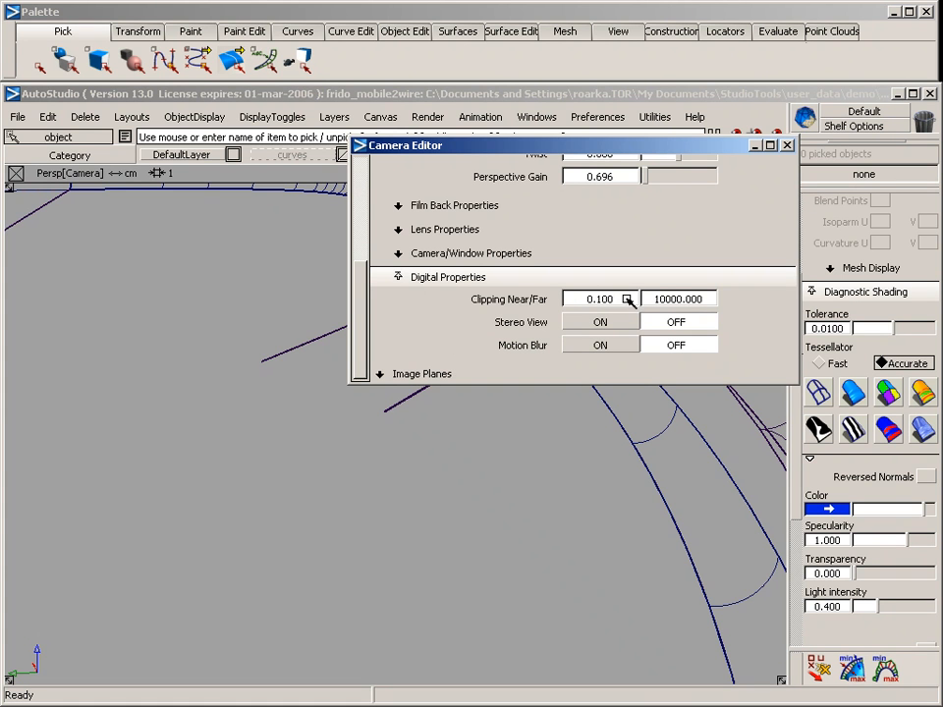
{"action": "left_click_drag", "start_coordinate": [623, 300], "coordinate": [597, 308]}
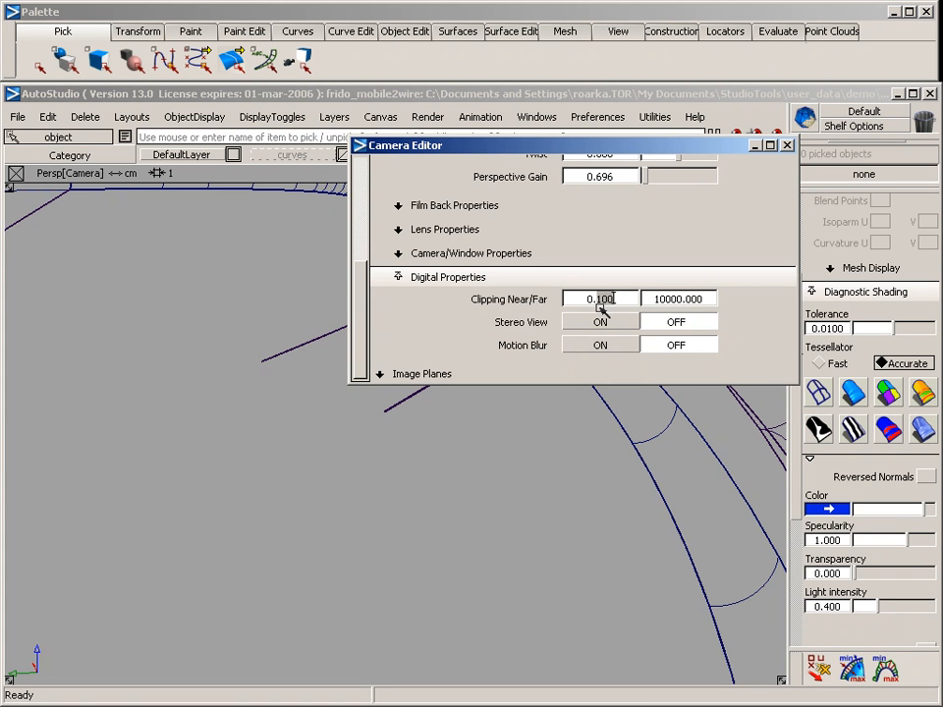
{"action": "type", "text": "2"}
{"action": "key", "text": "Return"}
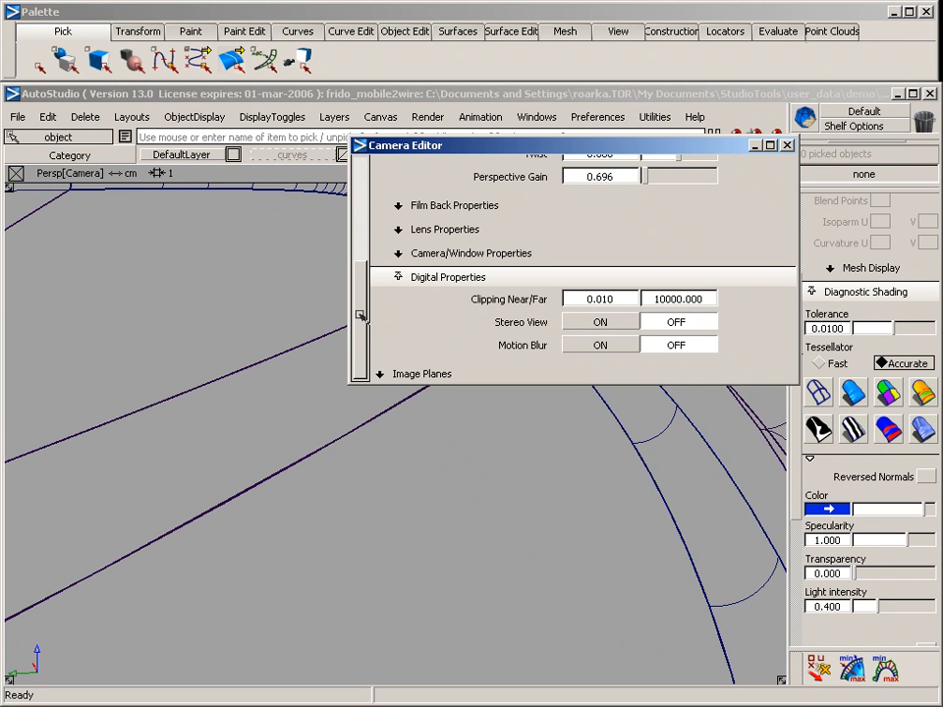
Step: Show the camera's lens properties and frame the whole wireframe model in the perspective view
{"action": "left_click_drag", "start_coordinate": [361, 312], "coordinate": [362, 271]}
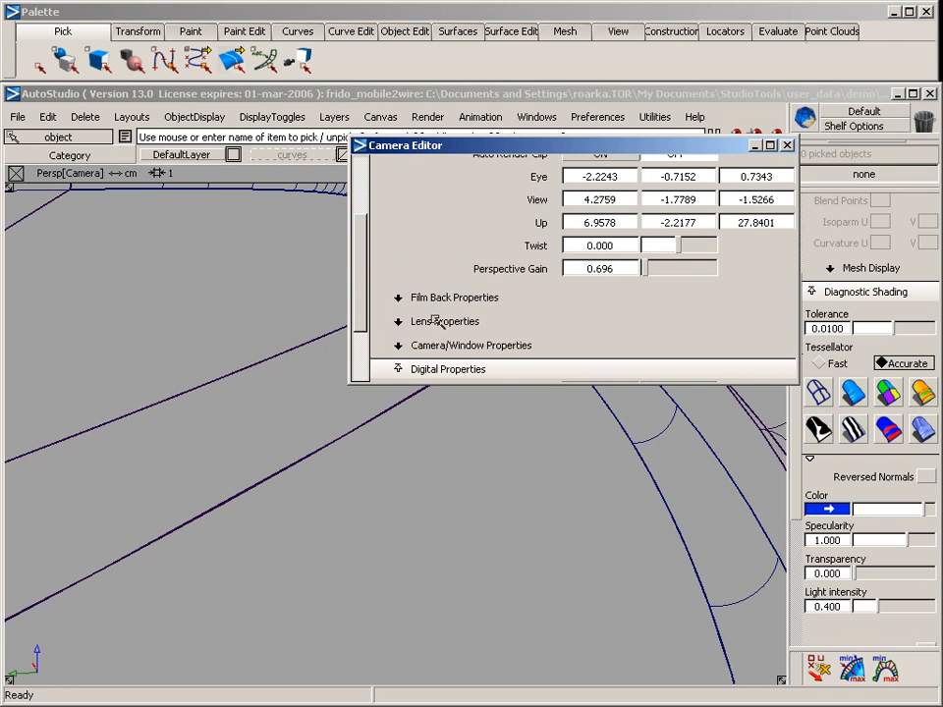
{"action": "left_click", "coordinate": [436, 321]}
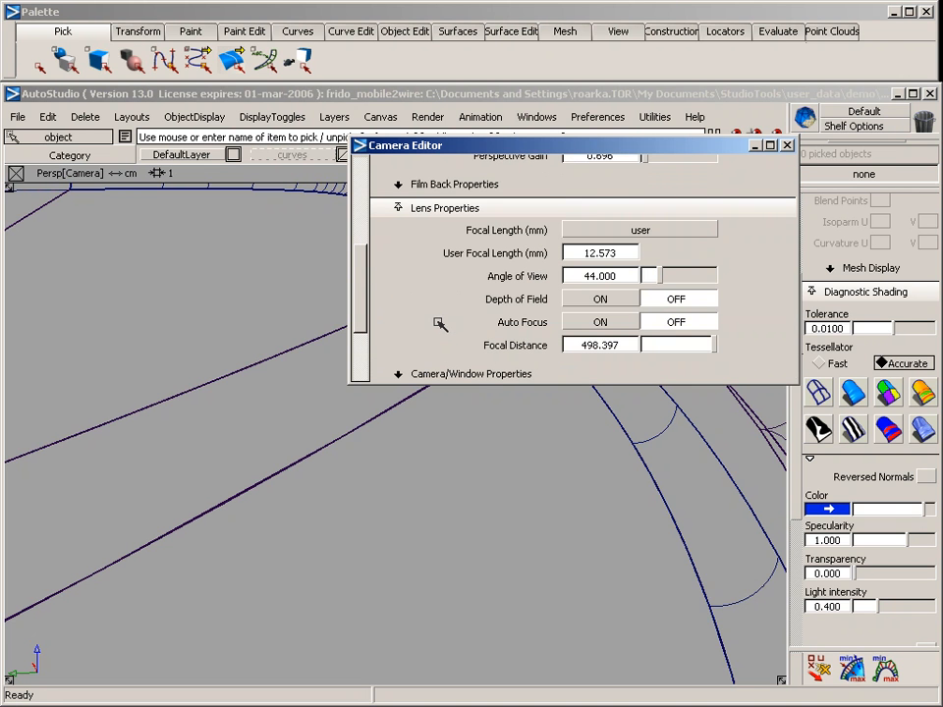
{"action": "right_click_drag", "start_coordinate": [656, 457], "coordinate": [393, 535], "text": "alt+shift"}
{"action": "mouse_move", "coordinate": [556, 434]}
{"action": "left_mouse_down", "text": "alt+shift"}
{"action": "mouse_move", "coordinate": [600, 433]}
{"action": "mouse_move", "coordinate": [335, 543]}
{"action": "mouse_move", "coordinate": [484, 466]}
{"action": "left_mouse_up", "text": "alt+shift"}
{"action": "middle_click_drag", "start_coordinate": [484, 466], "coordinate": [475, 475], "text": "alt+shift"}
{"action": "left_click_drag", "start_coordinate": [474, 475], "coordinate": [425, 510], "text": "alt+shift"}
{"action": "middle_click_drag", "start_coordinate": [425, 510], "coordinate": [387, 443], "text": "alt+shift"}
{"action": "left_click_drag", "start_coordinate": [387, 444], "coordinate": [402, 486], "text": "alt+shift"}
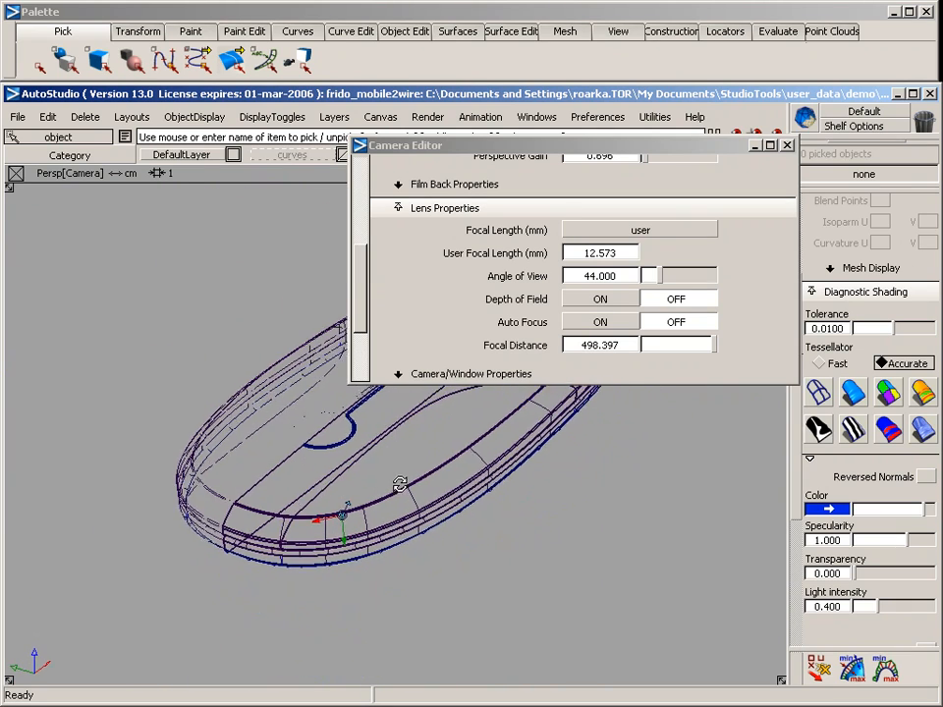
{"action": "right_click_drag", "start_coordinate": [402, 486], "coordinate": [399, 467], "text": "alt+shift"}
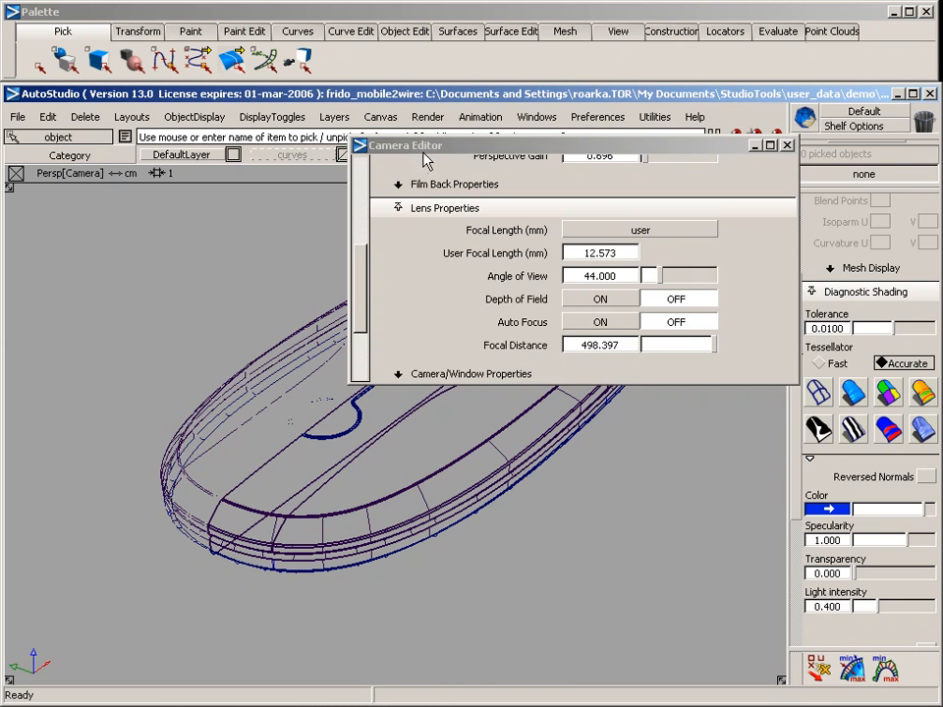
{"action": "mouse_move", "coordinate": [426, 146]}
{"action": "left_mouse_down"}
{"action": "mouse_move", "coordinate": [563, 119]}
{"action": "mouse_move", "coordinate": [573, 98]}
{"action": "left_mouse_up"}
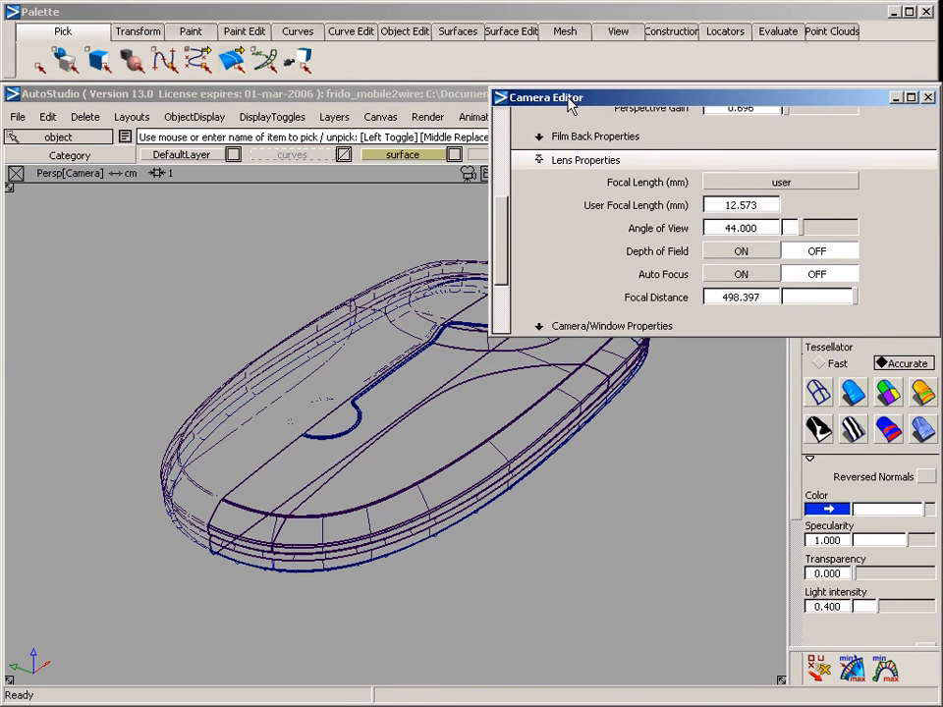
{"action": "left_click_drag", "start_coordinate": [353, 463], "coordinate": [410, 396], "text": "alt+shift"}
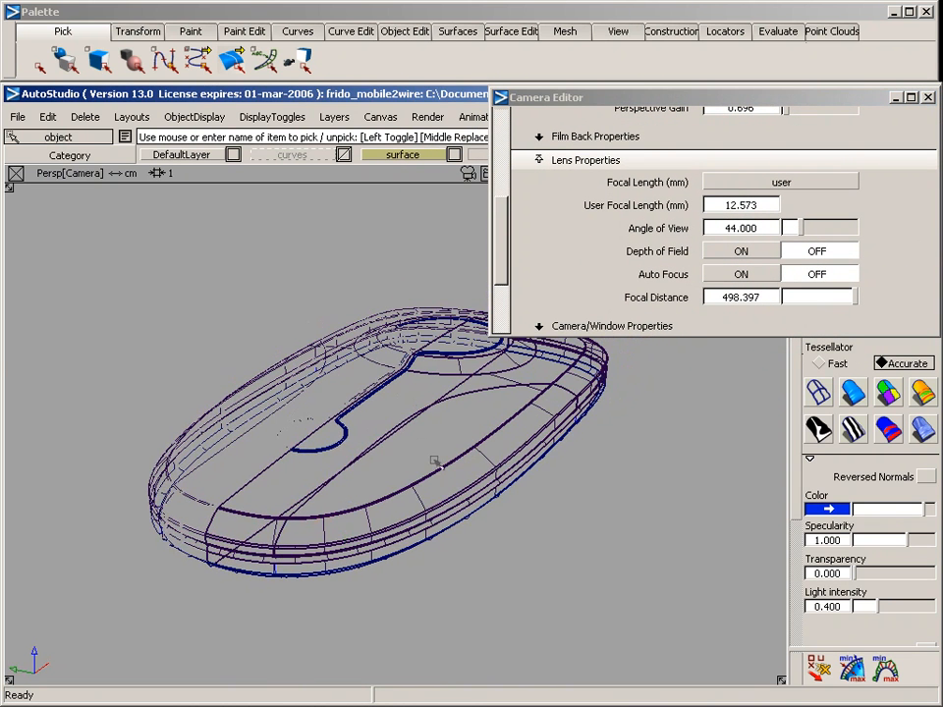
{"action": "right_click_drag", "start_coordinate": [434, 460], "coordinate": [432, 447], "text": "alt+shift"}
{"action": "middle_click_drag", "start_coordinate": [424, 426], "coordinate": [402, 445], "text": "alt+shift"}
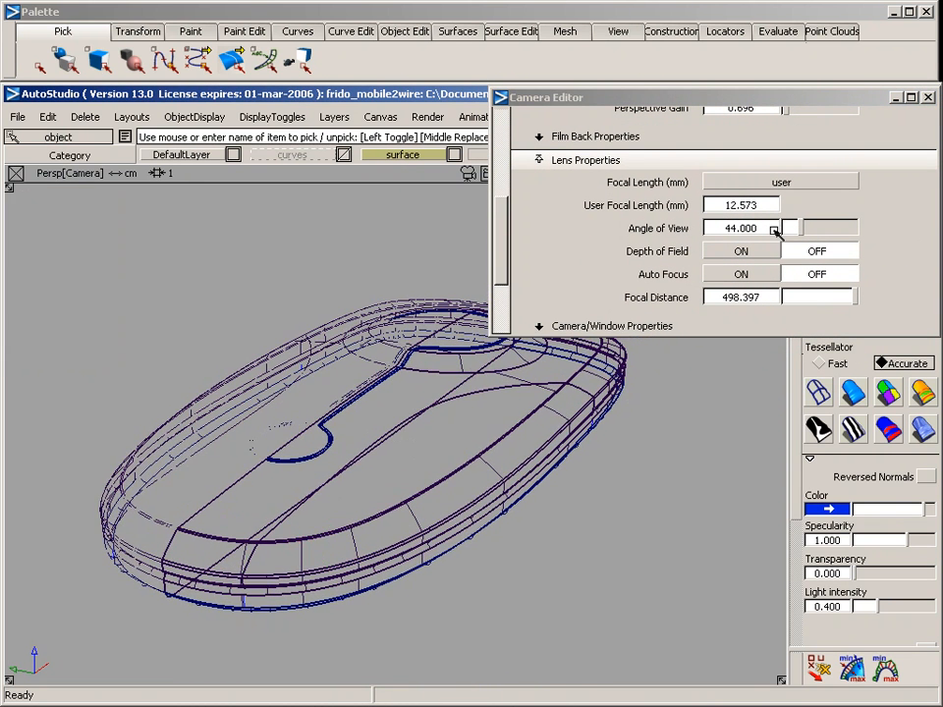
Step: Set the camera's user focal length to 8 mm and check the model's perspective
{"action": "left_click", "coordinate": [765, 206]}
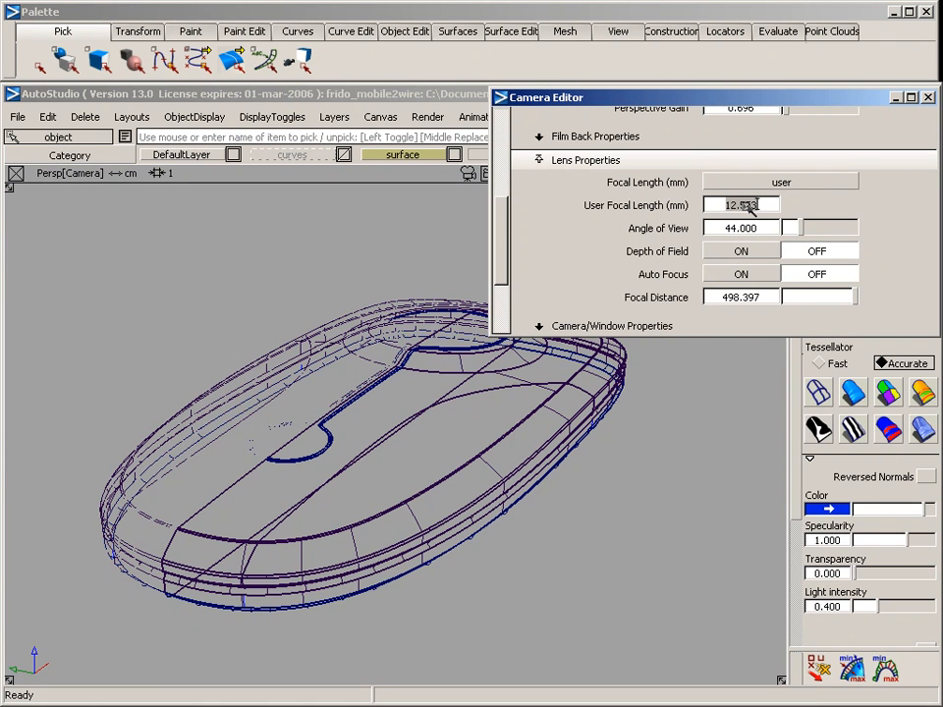
{"action": "type", "text": "8"}
{"action": "key", "text": "Return"}
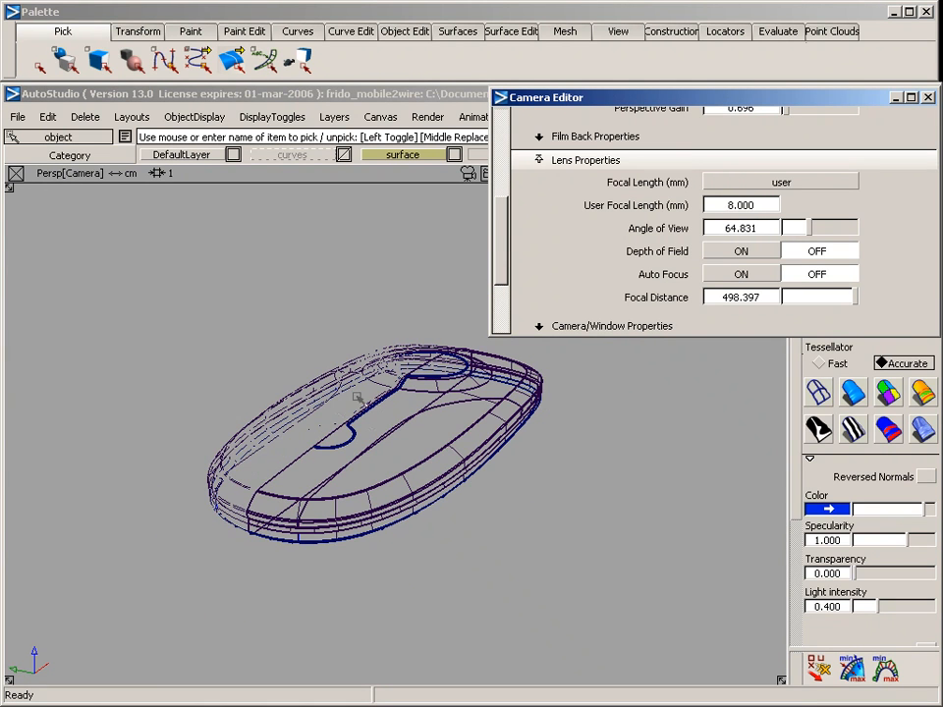
{"action": "left_click_drag", "start_coordinate": [357, 398], "coordinate": [373, 490], "text": "alt+shift"}
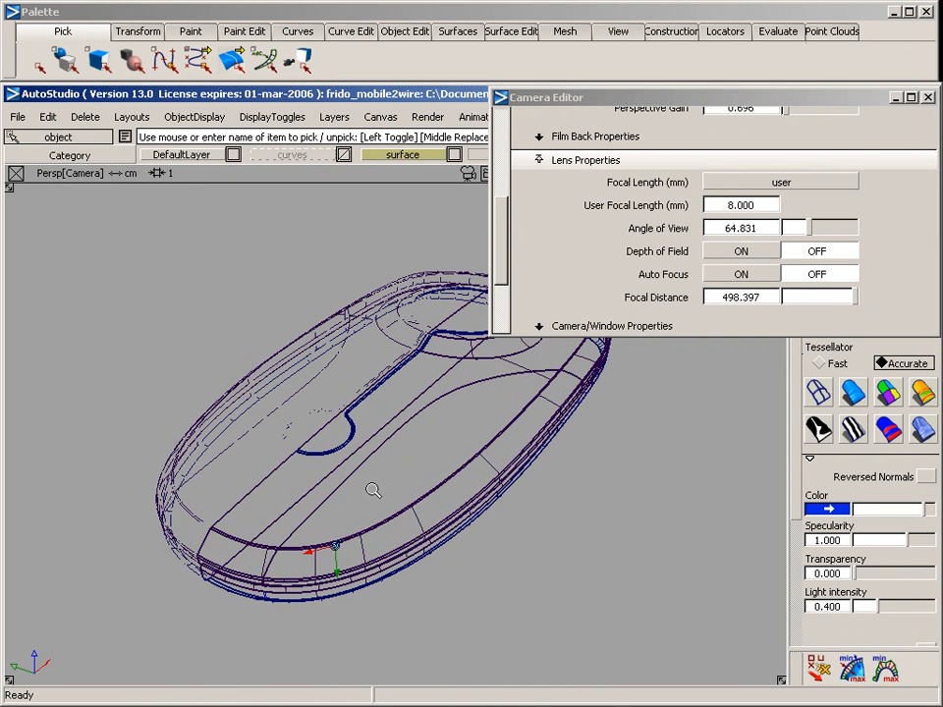
{"action": "right_click_drag", "start_coordinate": [373, 489], "coordinate": [374, 490], "text": "alt+shift"}
Step: Set the camera's user focal length to 6 mm and inspect the model from the side and above
{"action": "left_click_drag", "start_coordinate": [760, 207], "coordinate": [716, 213]}
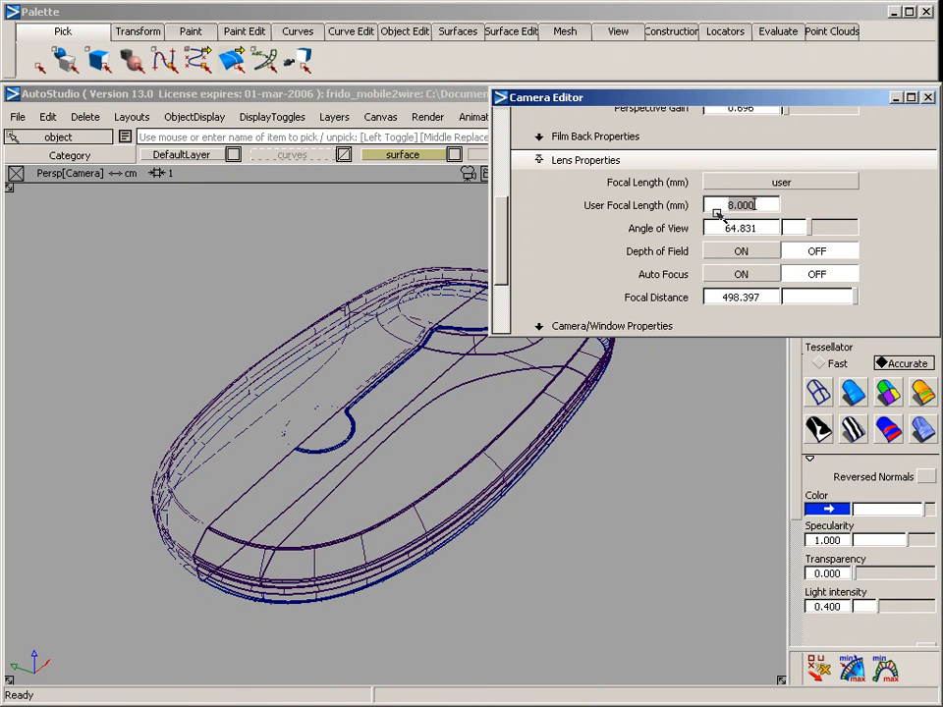
{"action": "type", "text": "6"}
{"action": "key", "text": "Return"}
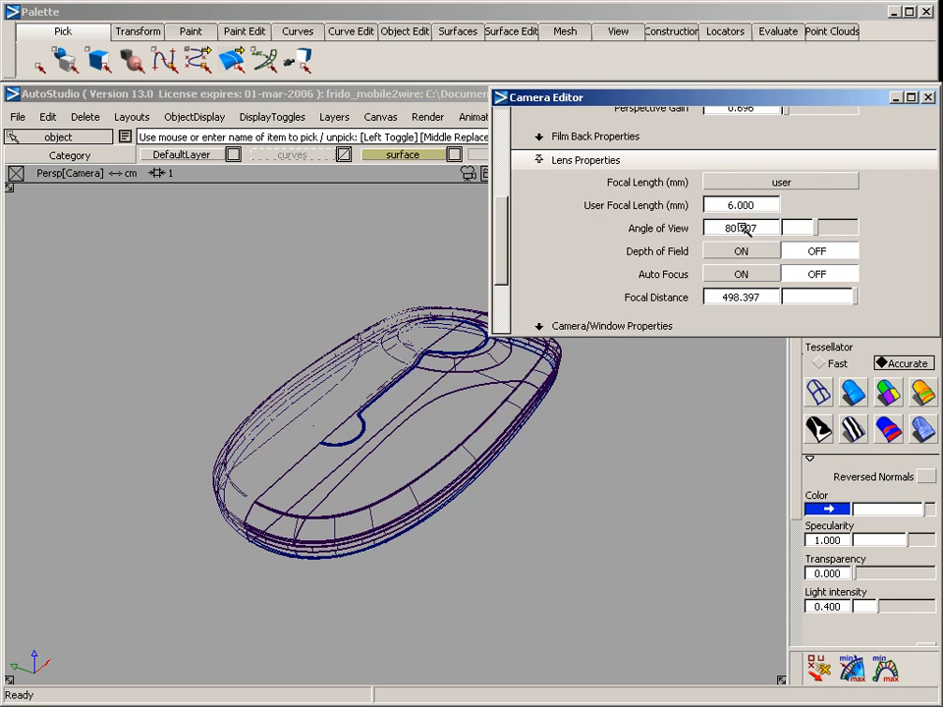
{"action": "right_click_drag", "start_coordinate": [310, 400], "coordinate": [397, 381], "text": "alt+shift"}
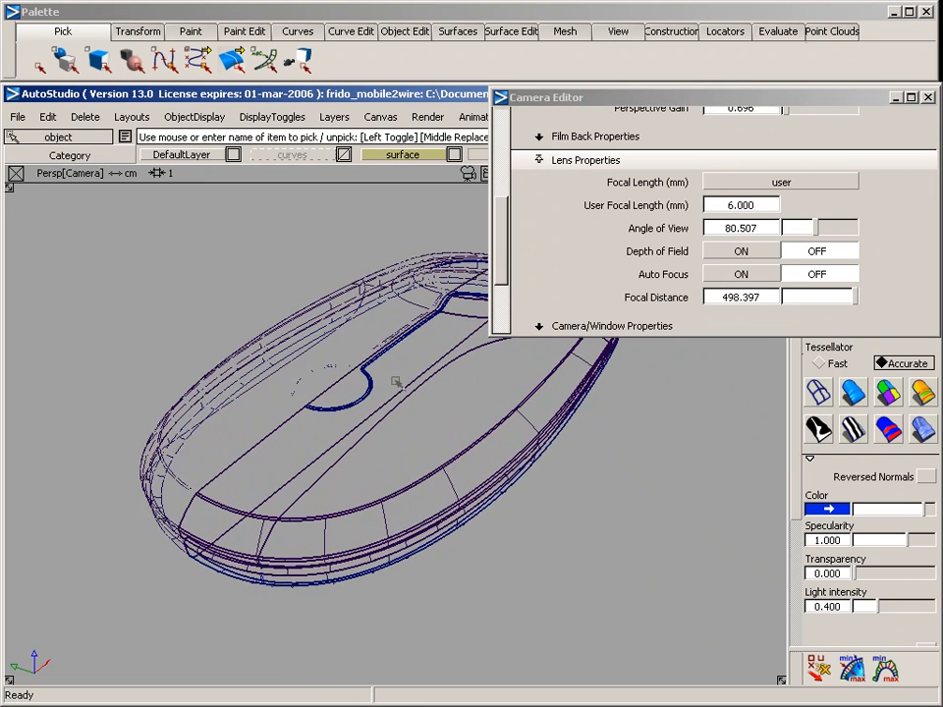
{"action": "middle_click_drag", "start_coordinate": [360, 441], "coordinate": [354, 455], "text": "alt+shift"}
{"action": "left_click_drag", "start_coordinate": [355, 455], "coordinate": [410, 413], "text": "alt+shift"}
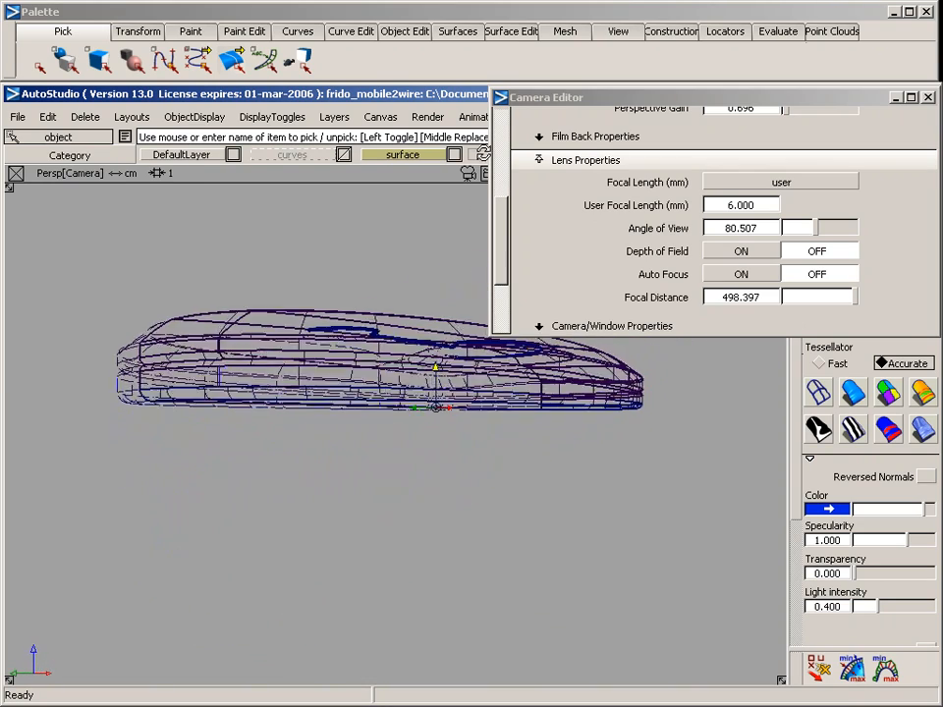
{"action": "left_click_drag", "start_coordinate": [475, 296], "coordinate": [452, 499], "text": "alt+shift"}
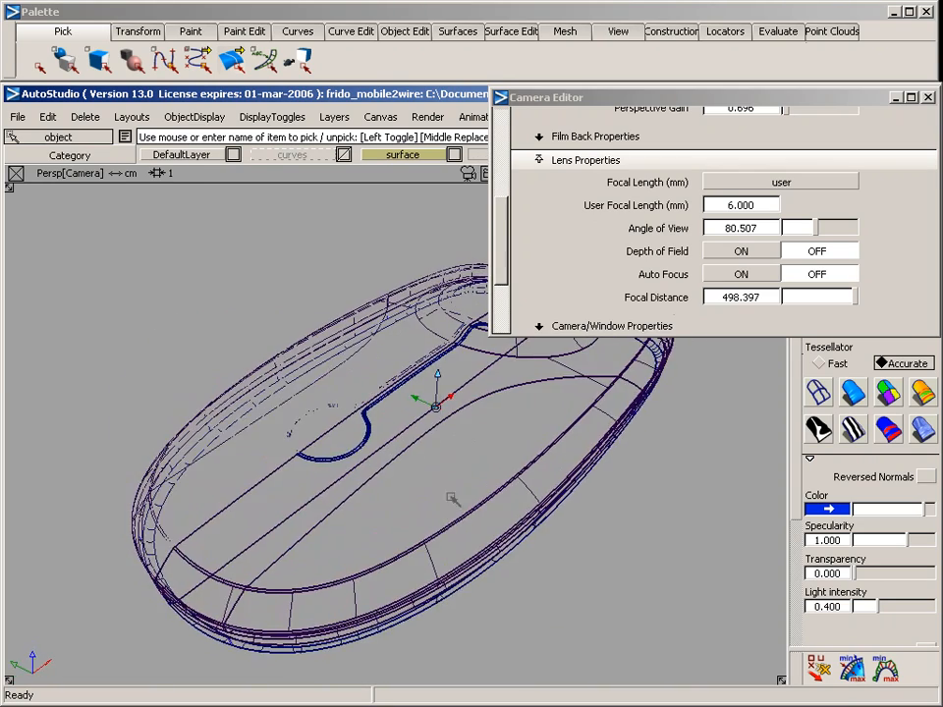
Step: Set the camera's user focal length to 4 mm and reframe the model
{"action": "left_click", "coordinate": [752, 205]}
{"action": "type", "text": "4"}
{"action": "key", "text": "Return"}
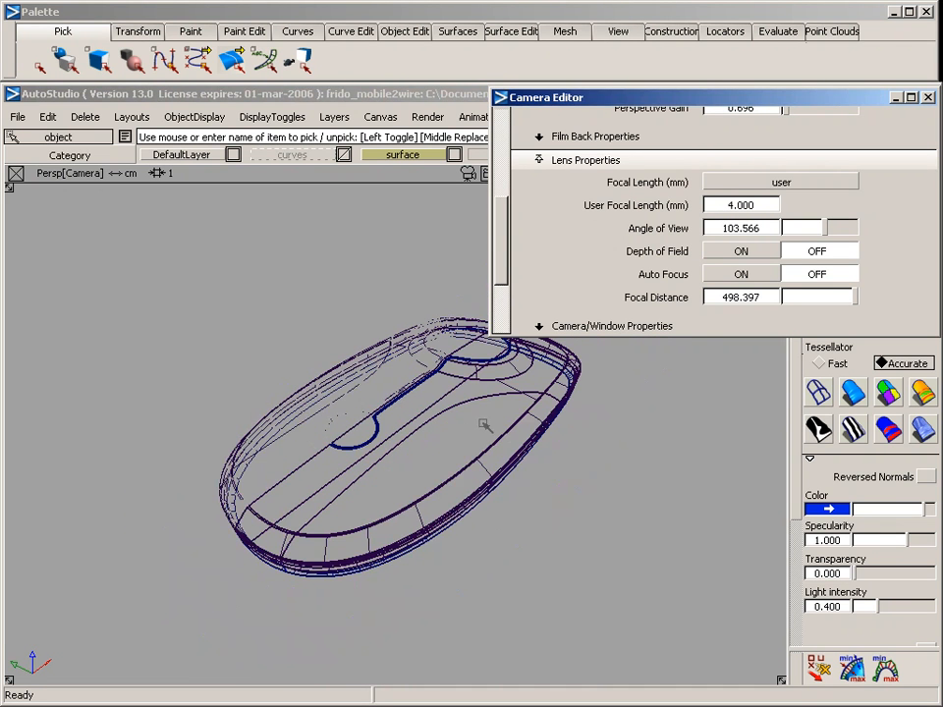
{"action": "mouse_move", "coordinate": [484, 425]}
{"action": "left_mouse_down", "text": "alt+shift"}
{"action": "mouse_move", "coordinate": [459, 480]}
{"action": "mouse_move", "coordinate": [465, 490]}
{"action": "mouse_move", "coordinate": [434, 531]}
{"action": "mouse_move", "coordinate": [422, 422]}
{"action": "mouse_move", "coordinate": [438, 434]}
{"action": "mouse_move", "coordinate": [462, 431]}
{"action": "left_mouse_up", "text": "alt+shift"}
{"action": "left_click", "coordinate": [435, 530], "text": "alt+shift"}
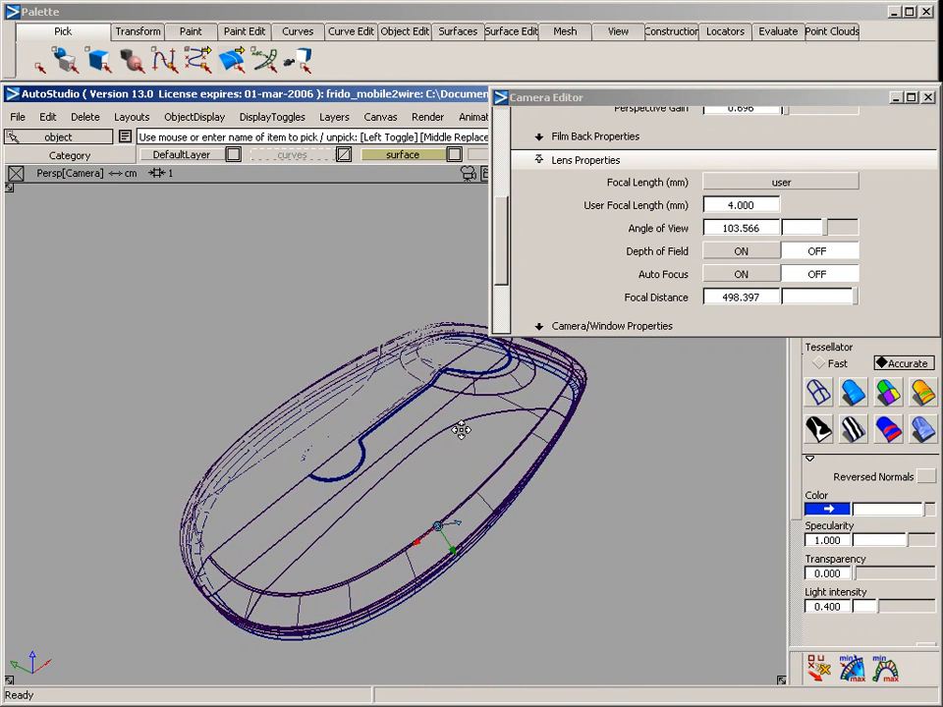
{"action": "middle_click_drag", "start_coordinate": [462, 430], "coordinate": [541, 261], "text": "alt+shift"}
{"action": "right_click_drag", "start_coordinate": [439, 438], "coordinate": [456, 449], "text": "alt+shift"}
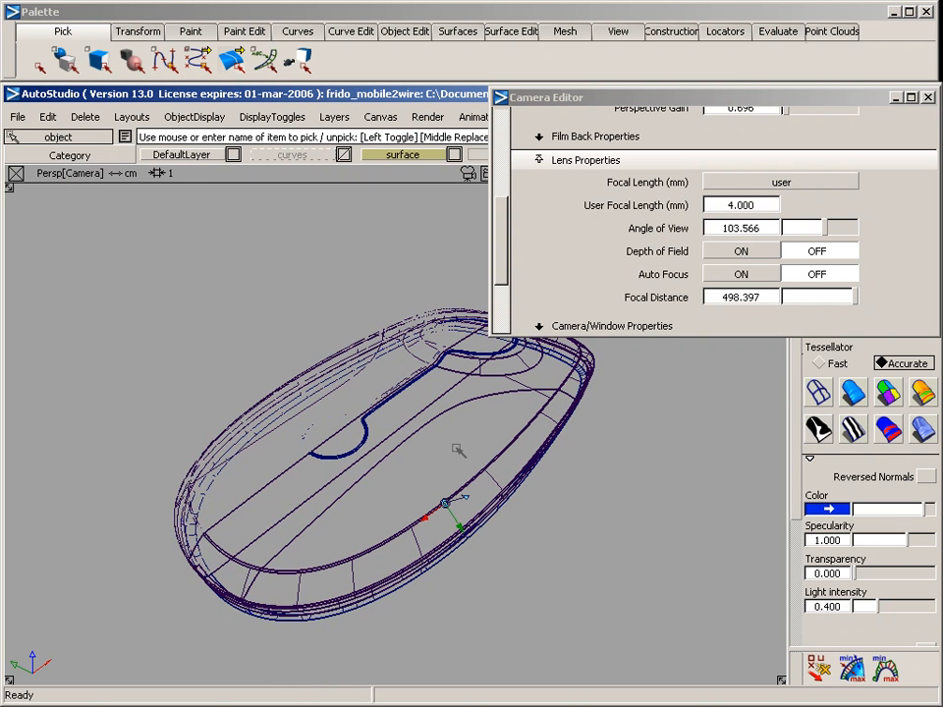
{"action": "mouse_move", "coordinate": [457, 449]}
{"action": "left_mouse_down", "text": "alt+shift"}
{"action": "mouse_move", "coordinate": [480, 422]}
{"action": "mouse_move", "coordinate": [493, 379]}
{"action": "left_mouse_up", "text": "alt+shift"}
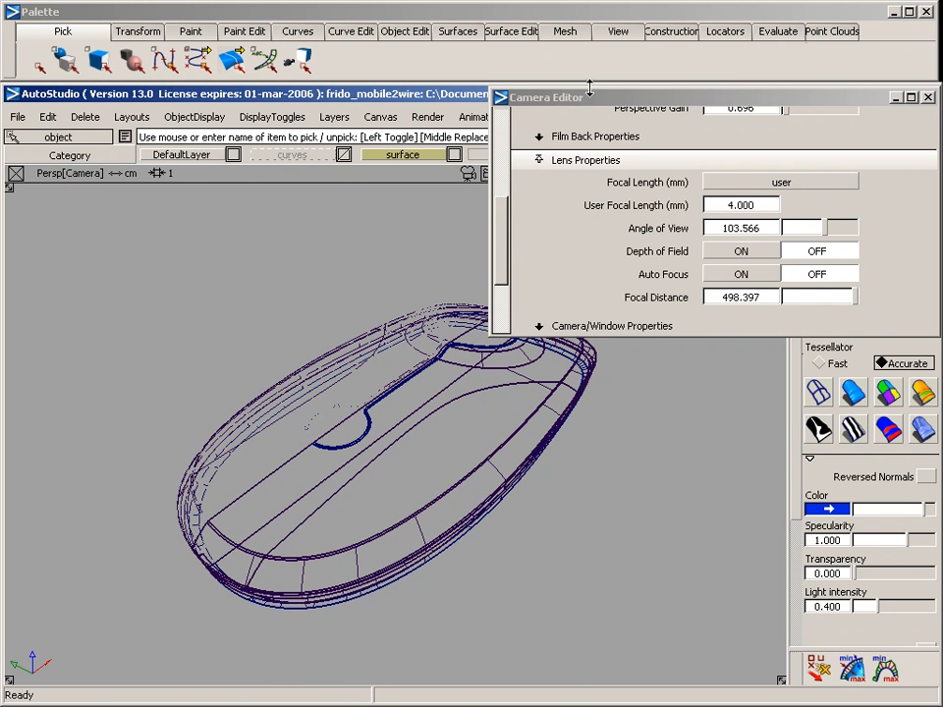
Step: Move the Camera Editor aside and bring up the viewing panel in the perspective view
{"action": "left_click_drag", "start_coordinate": [590, 98], "coordinate": [581, 89]}
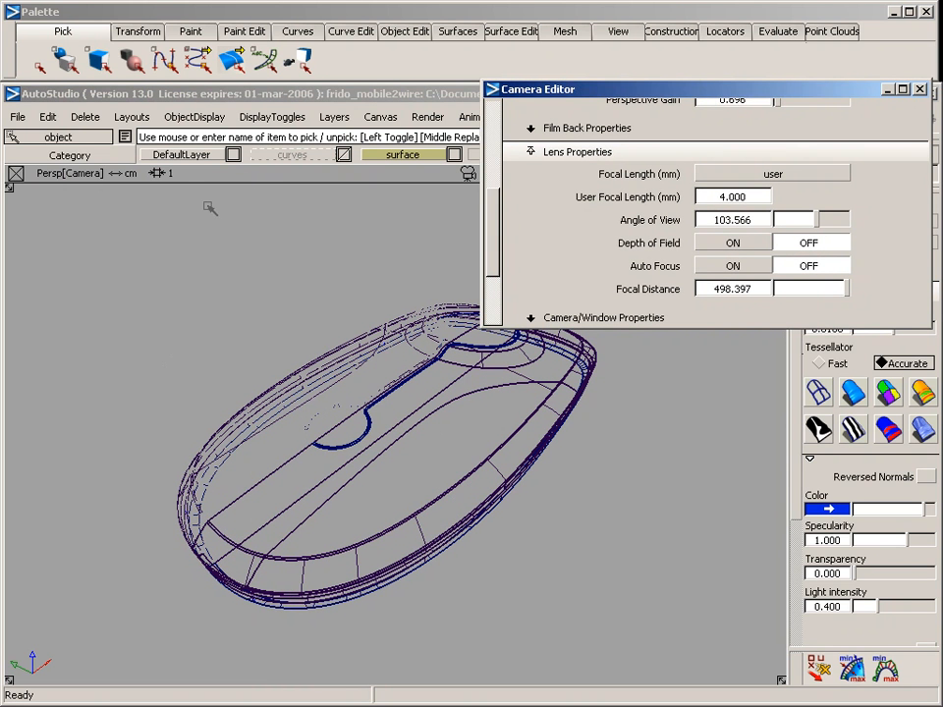
{"action": "left_click", "coordinate": [245, 177]}
{"action": "key", "text": "shift+alt"}
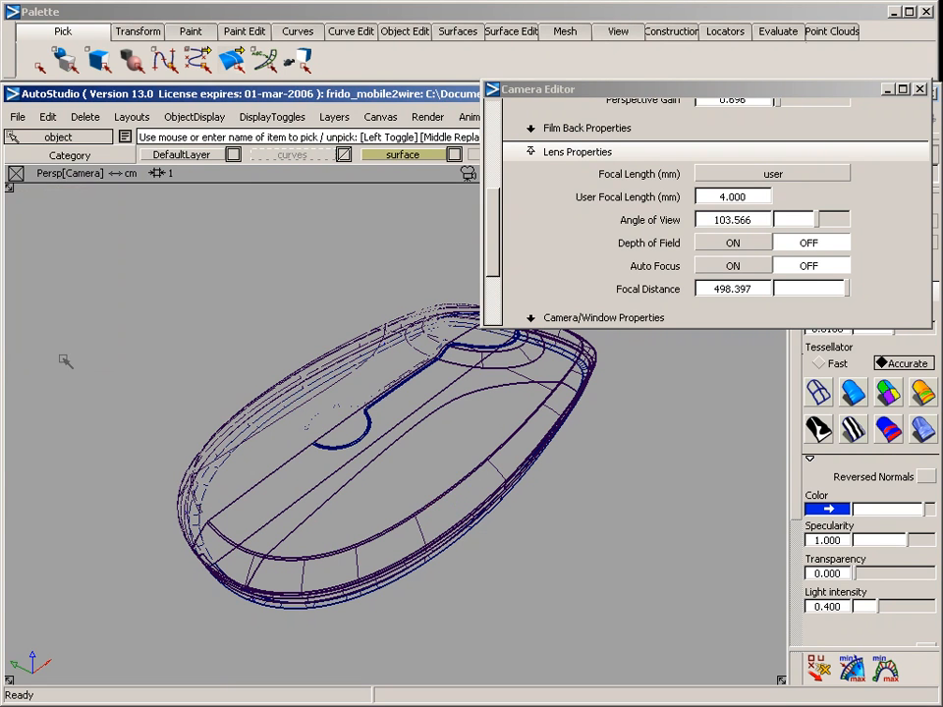
{"action": "key", "text": "shift+alt"}
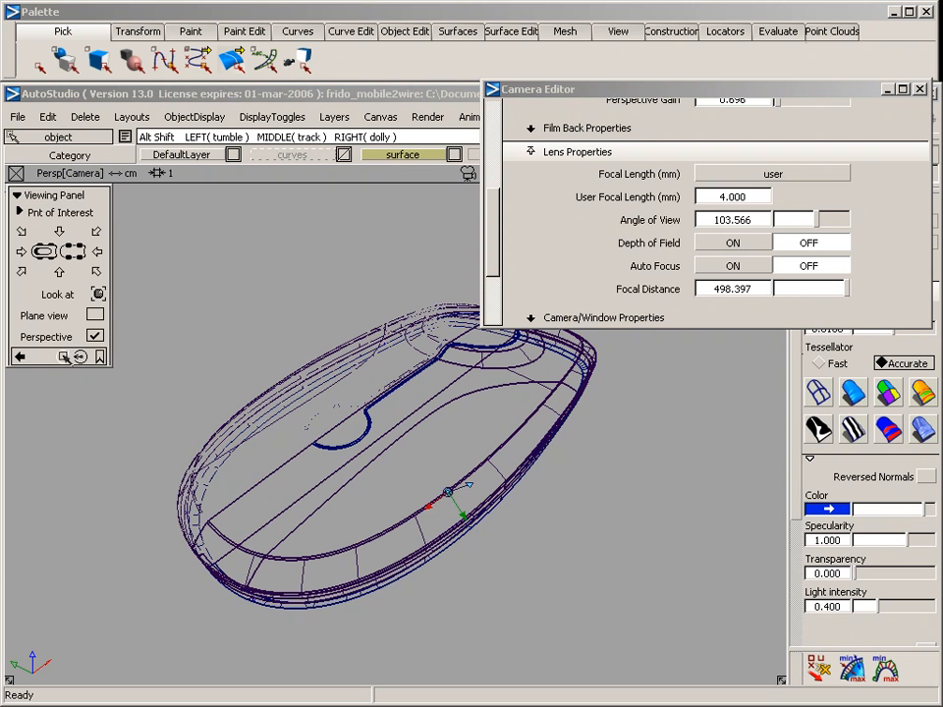
{"action": "left_click_drag", "start_coordinate": [169, 269], "coordinate": [78, 378], "text": "alt+shift"}
{"action": "left_click", "coordinate": [81, 356]}
Step: Examine the model's wide-angle perspective distortion from several angles and distances
{"action": "left_click_drag", "start_coordinate": [237, 339], "coordinate": [214, 281], "text": "alt+shift"}
{"action": "left_click_drag", "start_coordinate": [146, 285], "coordinate": [304, 336], "text": "alt+shift"}
{"action": "middle_click_drag", "start_coordinate": [304, 335], "coordinate": [450, 246], "text": "alt+shift"}
{"action": "left_click_drag", "start_coordinate": [340, 349], "coordinate": [305, 368], "text": "alt+shift"}
{"action": "right_click_drag", "start_coordinate": [306, 369], "coordinate": [358, 380], "text": "alt+shift"}
{"action": "middle_click_drag", "start_coordinate": [337, 370], "coordinate": [628, 343], "text": "alt+shift"}
{"action": "middle_click_drag", "start_coordinate": [293, 419], "coordinate": [486, 417], "text": "alt+shift"}
{"action": "left_click_drag", "start_coordinate": [486, 417], "coordinate": [496, 429], "text": "alt+shift"}
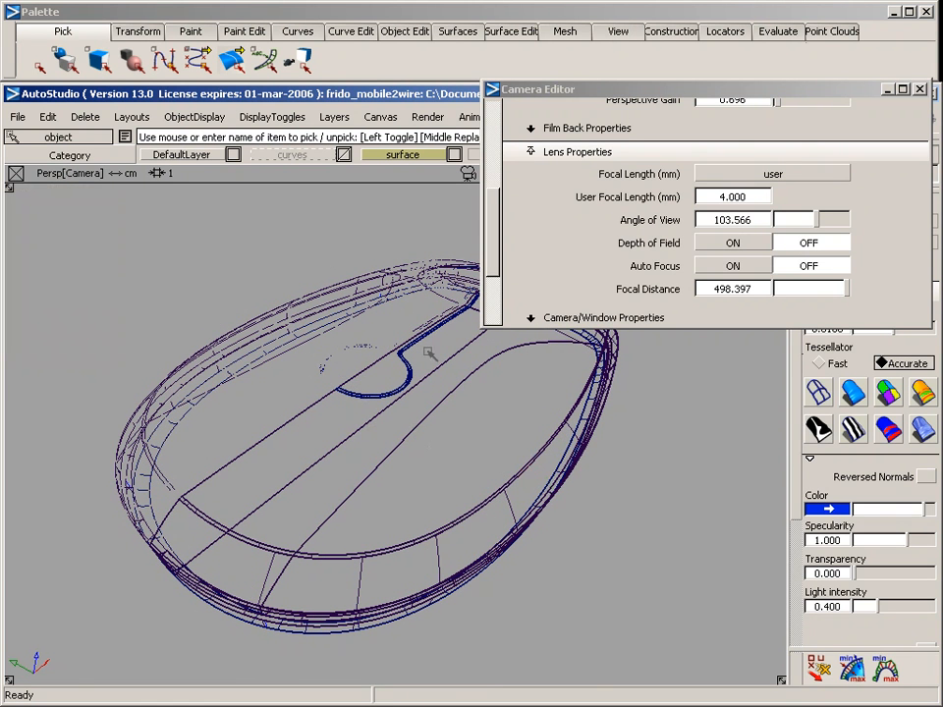
Step: Reset the perspective camera to its default view and close the Camera Editor
{"action": "left_click_drag", "start_coordinate": [749, 95], "coordinate": [680, 169]}
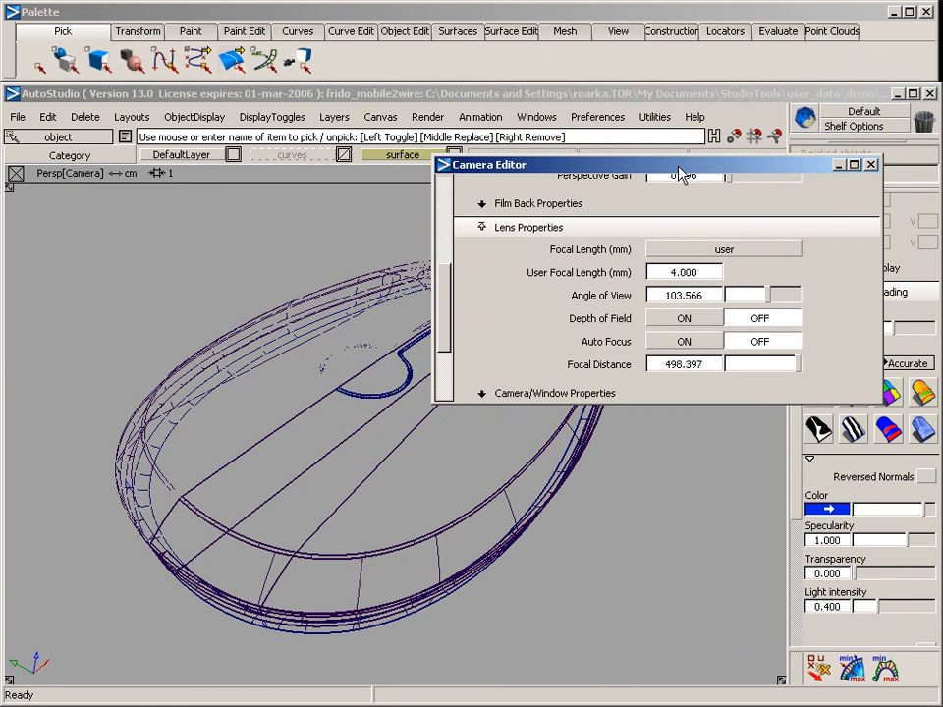
{"action": "left_click", "coordinate": [630, 33]}
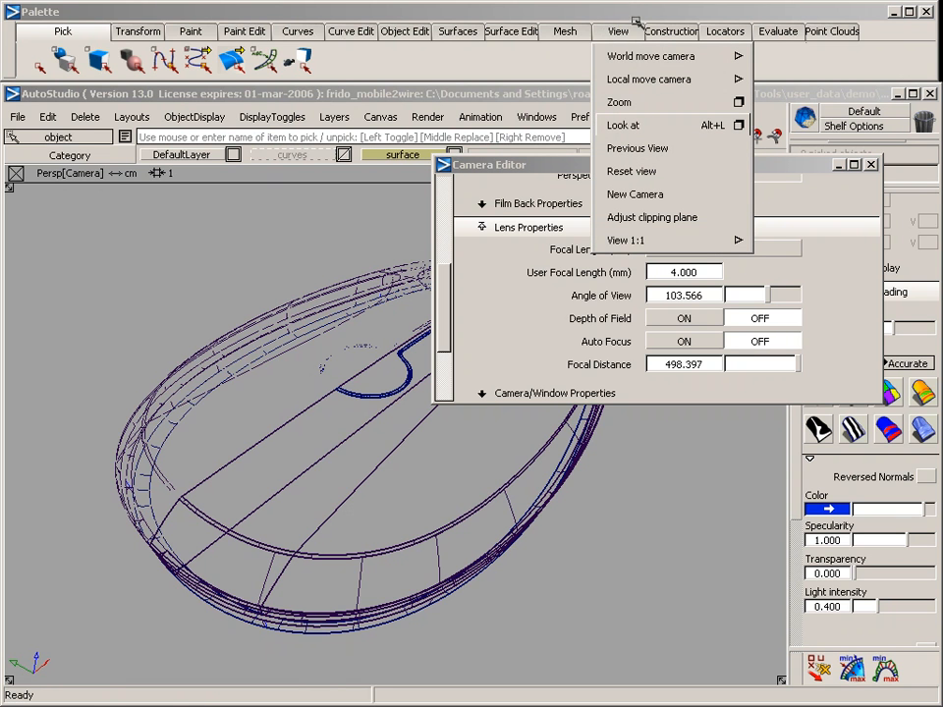
{"action": "left_click", "coordinate": [633, 172]}
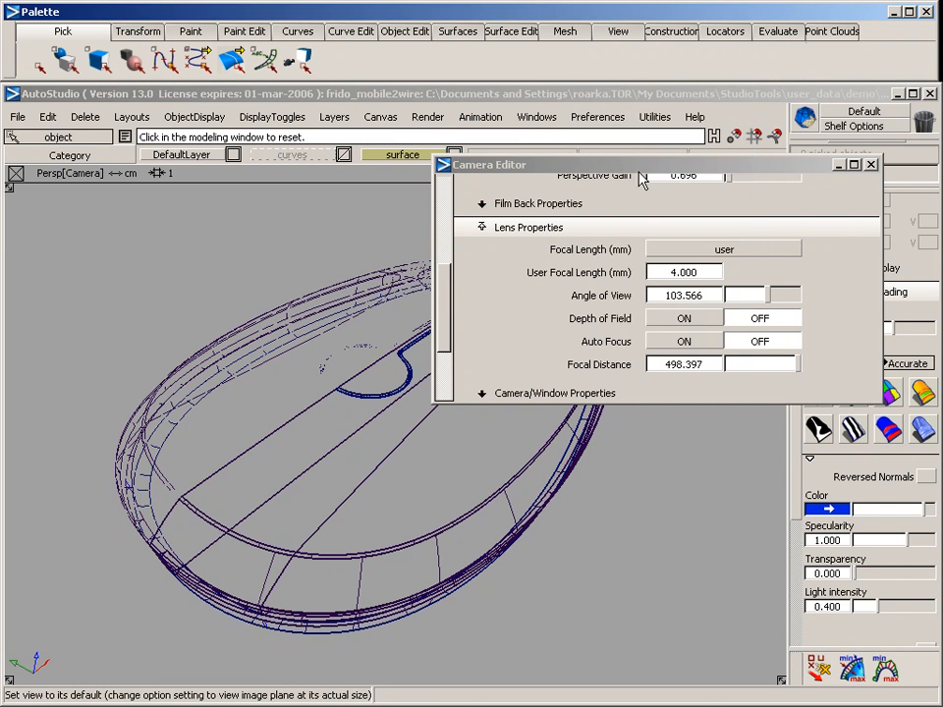
{"action": "left_click", "coordinate": [176, 257]}
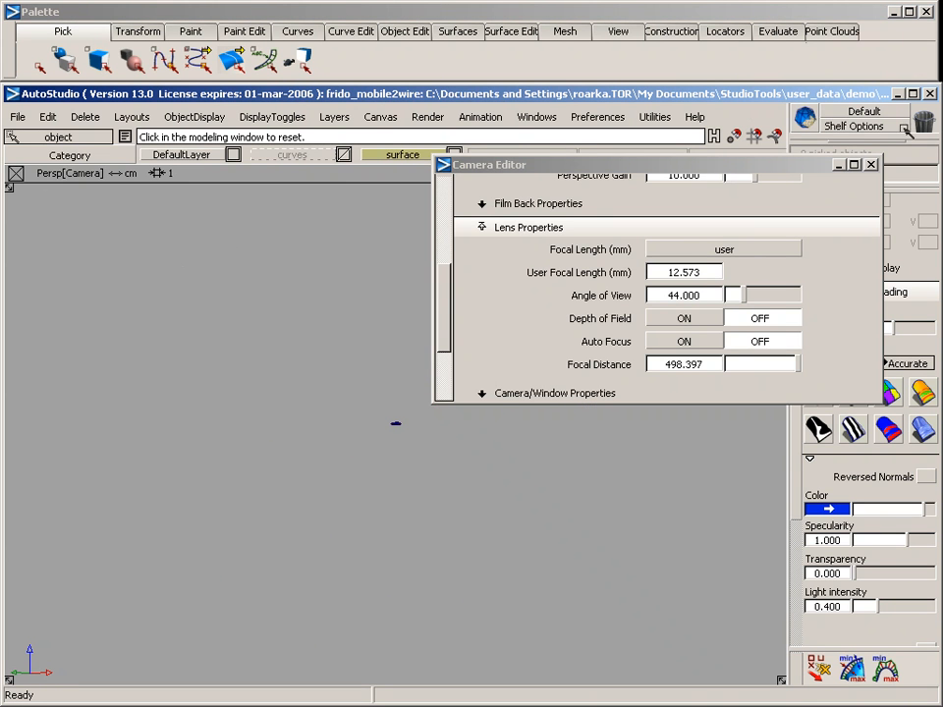
{"action": "left_click", "coordinate": [870, 164]}
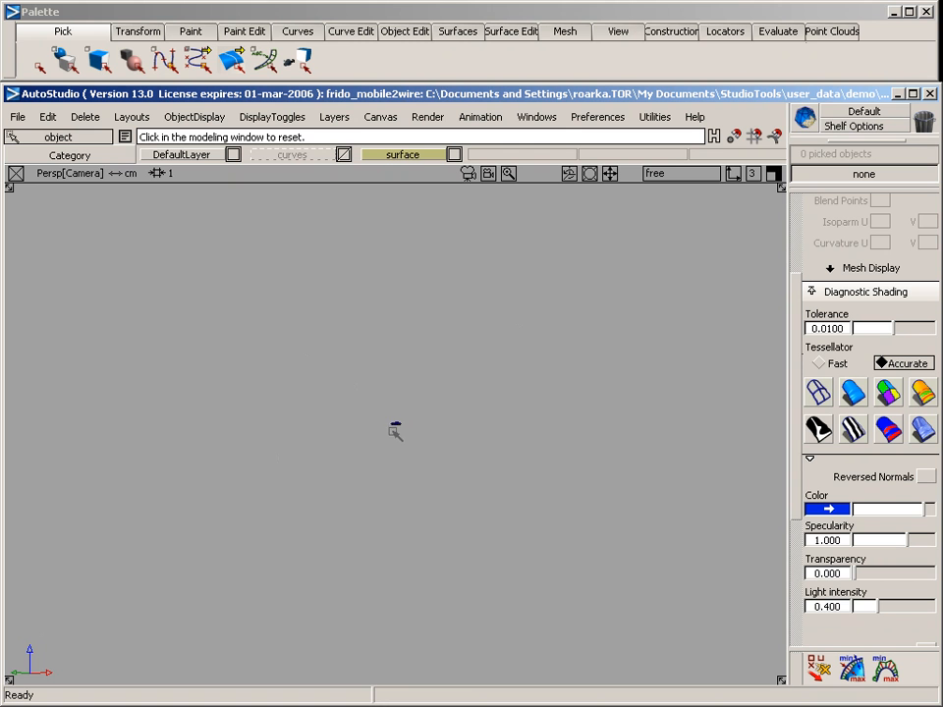
Step: Look at all objects and frame the whole model from a three-quarter angle so it fills the perspective window
{"action": "key", "text": "ctrl+alt+l"}
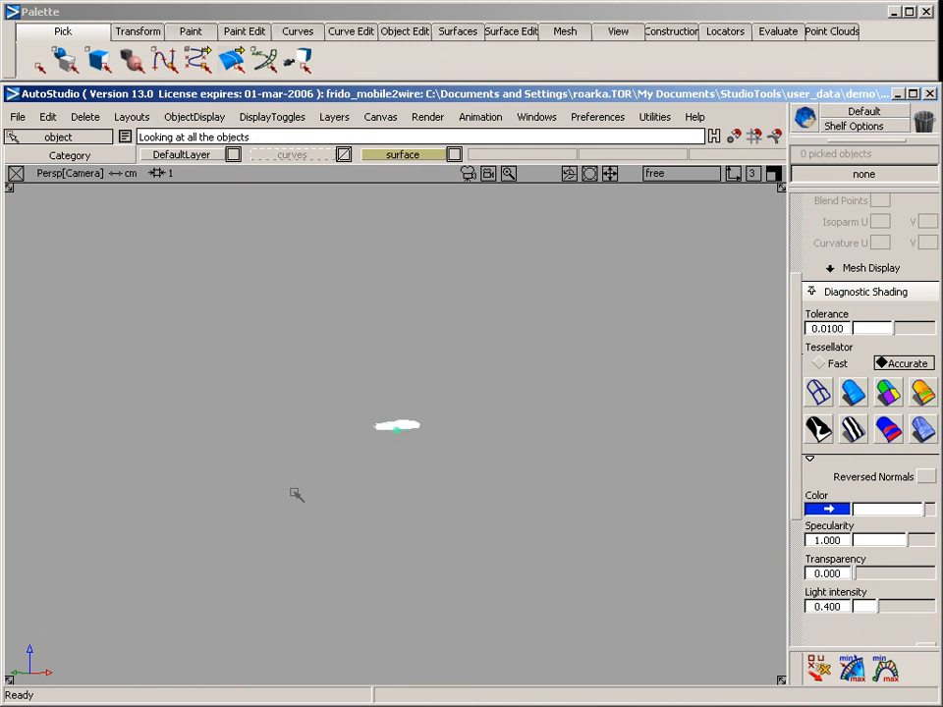
{"action": "left_click_drag", "start_coordinate": [361, 385], "coordinate": [356, 475], "text": "alt+shift"}
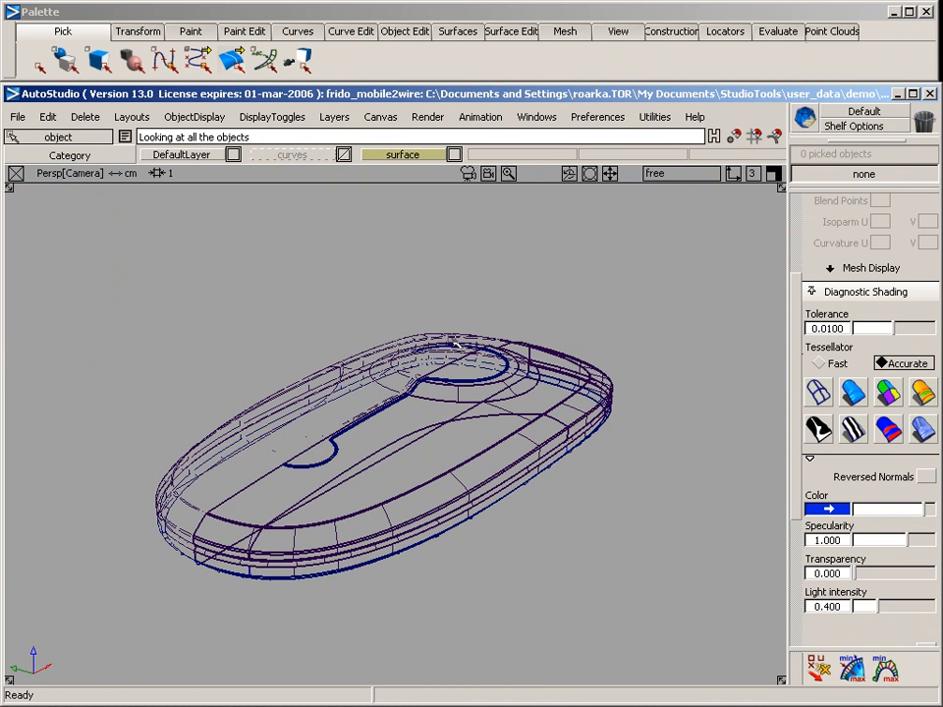
{"action": "left_click_drag", "start_coordinate": [552, 302], "coordinate": [463, 416], "text": "alt+shift"}
{"action": "right_click_drag", "start_coordinate": [443, 410], "coordinate": [469, 417], "text": "alt+shift"}
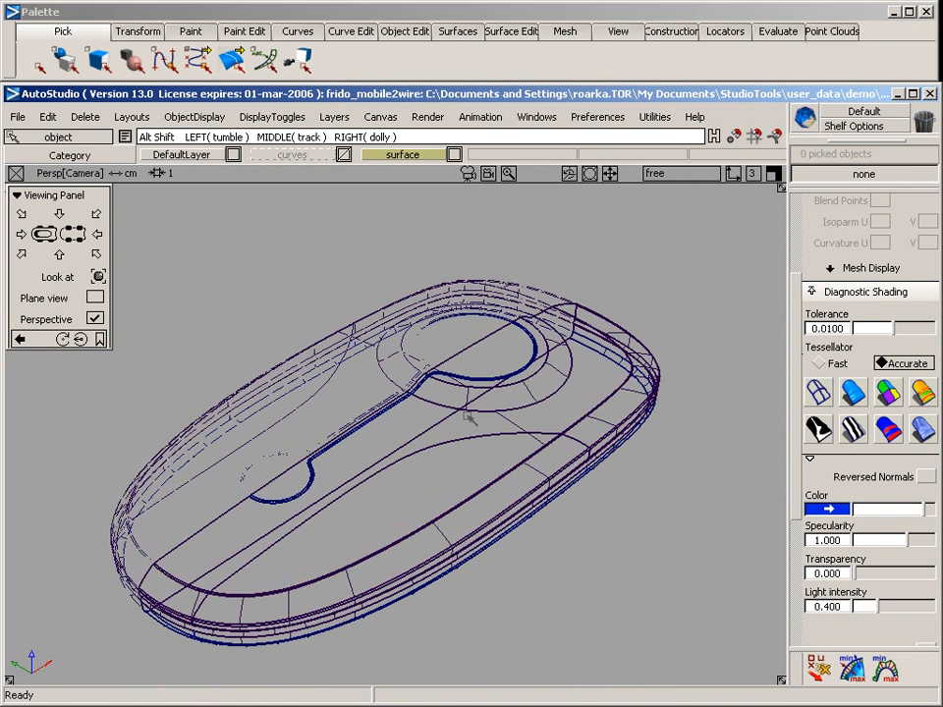
{"action": "middle_click_drag", "start_coordinate": [443, 420], "coordinate": [444, 402], "text": "alt+shift"}
{"action": "right_click_drag", "start_coordinate": [425, 411], "coordinate": [460, 432], "text": "alt+shift"}
{"action": "middle_click_drag", "start_coordinate": [442, 416], "coordinate": [442, 422], "text": "alt+shift"}
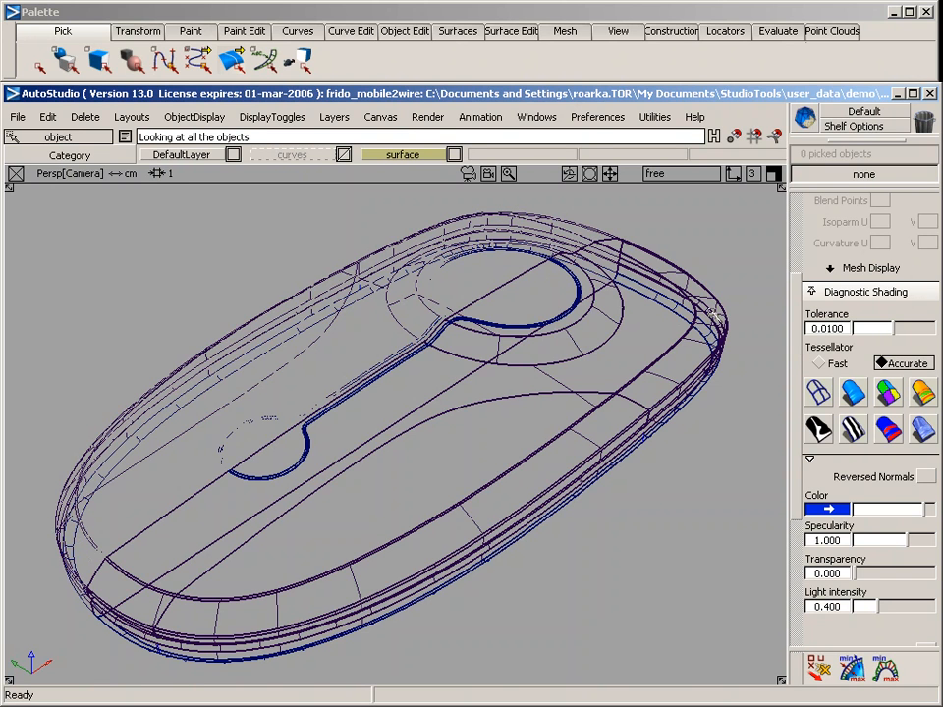
Step: Set the image output resolution in Render Globals to the predefined Full Cine size, 1416 x 1062
{"action": "left_click", "coordinate": [438, 118]}
{"action": "left_click", "coordinate": [437, 143]}
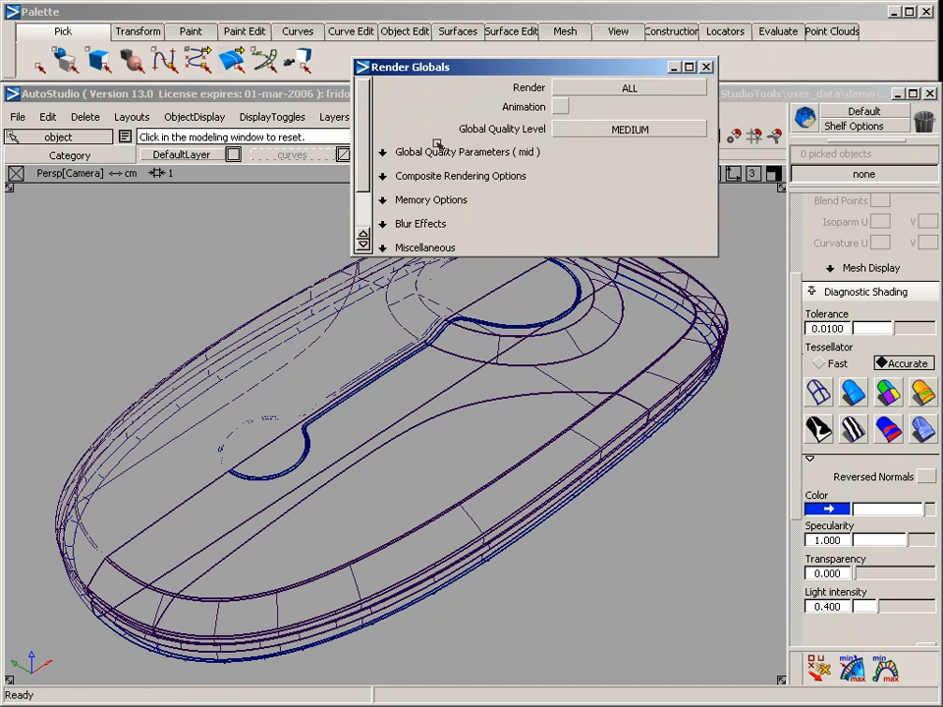
{"action": "scroll", "coordinate": [359, 135], "scroll_direction": "down", "scroll_amount": 3}
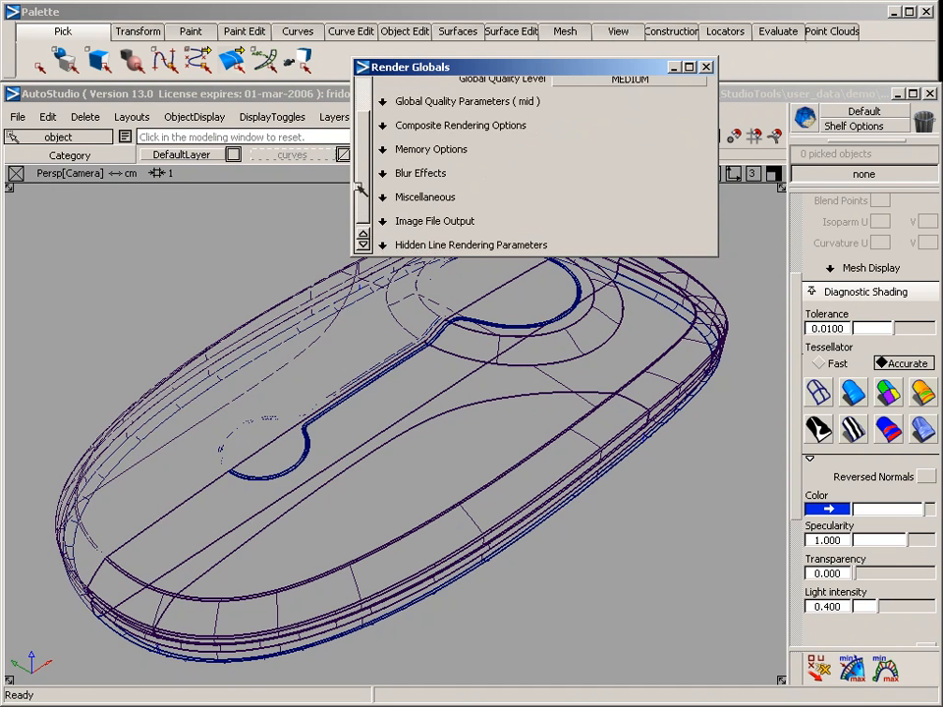
{"action": "left_click", "coordinate": [400, 217]}
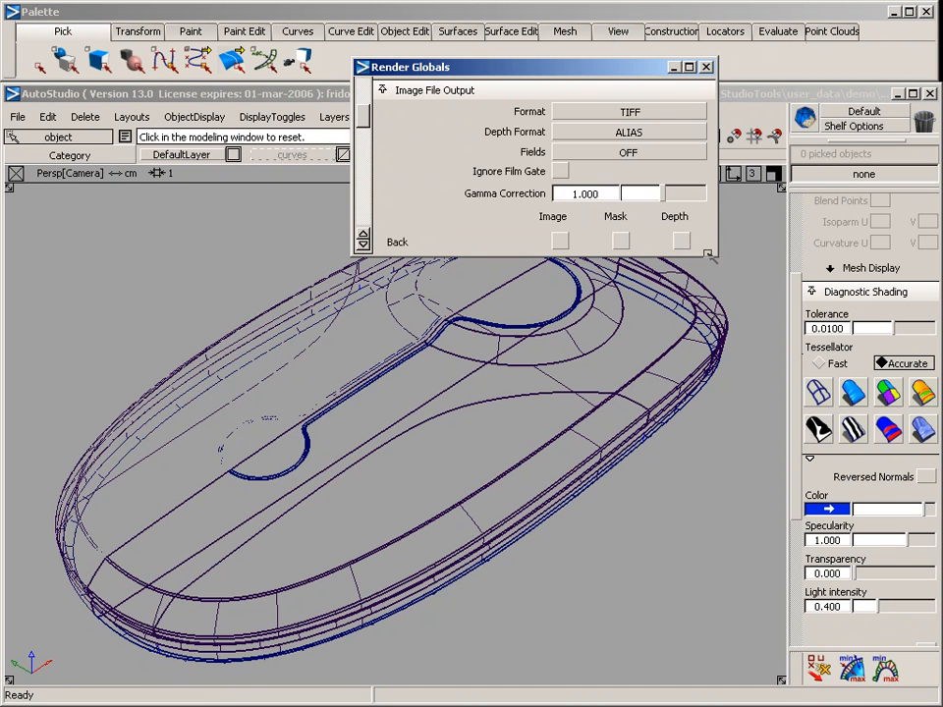
{"action": "left_click_drag", "start_coordinate": [712, 255], "coordinate": [715, 555]}
{"action": "left_click_drag", "start_coordinate": [364, 331], "coordinate": [364, 405]}
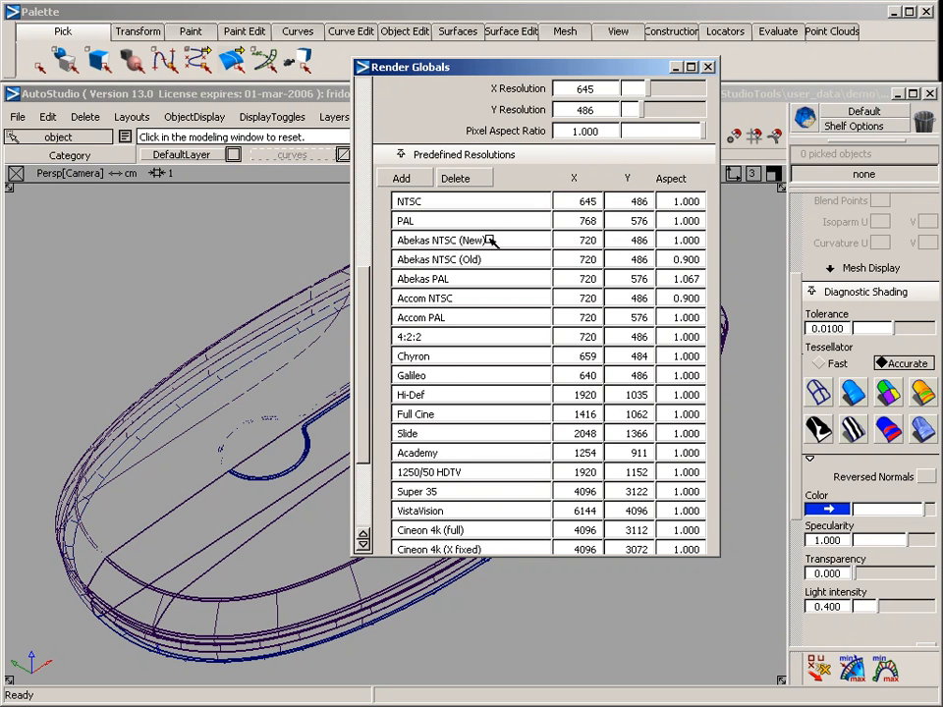
{"action": "left_click", "coordinate": [464, 416]}
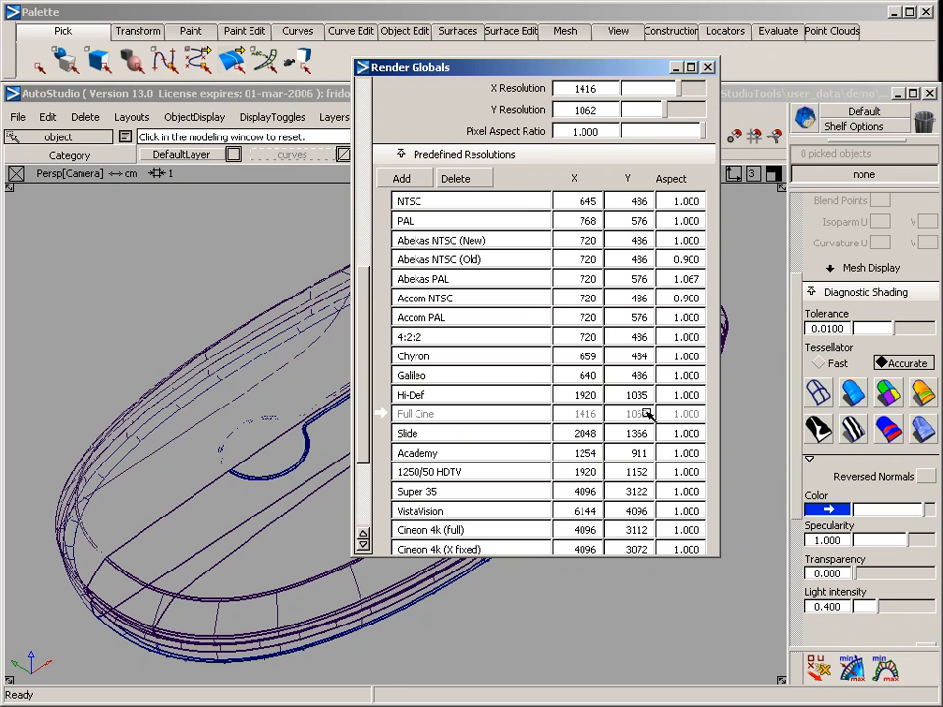
{"action": "scroll", "coordinate": [361, 292], "scroll_direction": "up", "scroll_amount": 5}
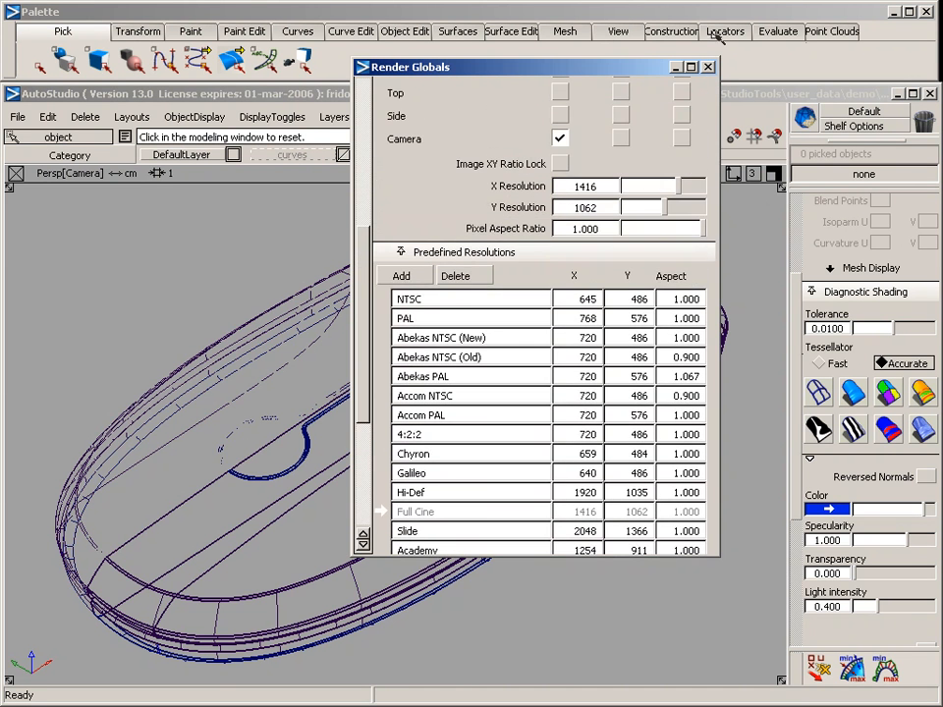
{"action": "left_click", "coordinate": [707, 67]}
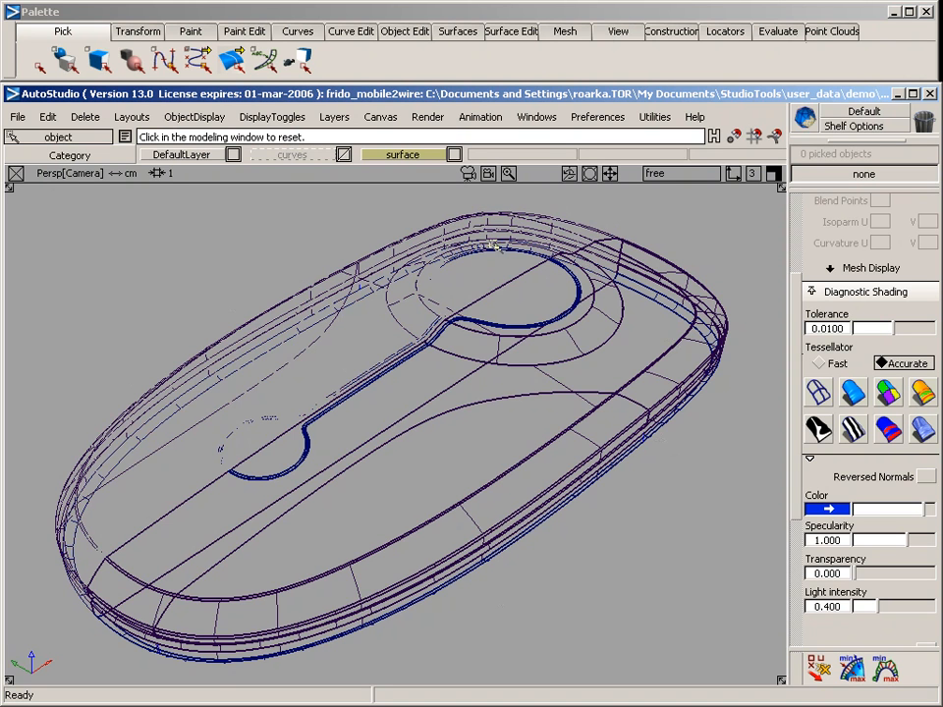
Step: Fix the perspective window to the render resolution of 1416x1062 and compose the model within it
{"action": "left_click", "coordinate": [667, 173]}
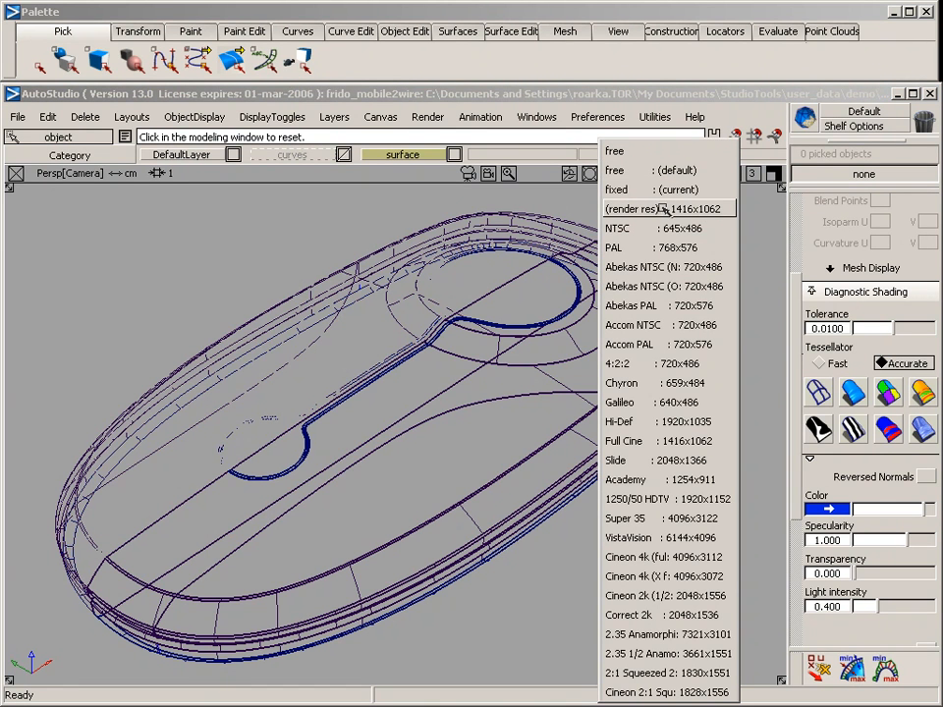
{"action": "left_click", "coordinate": [714, 210]}
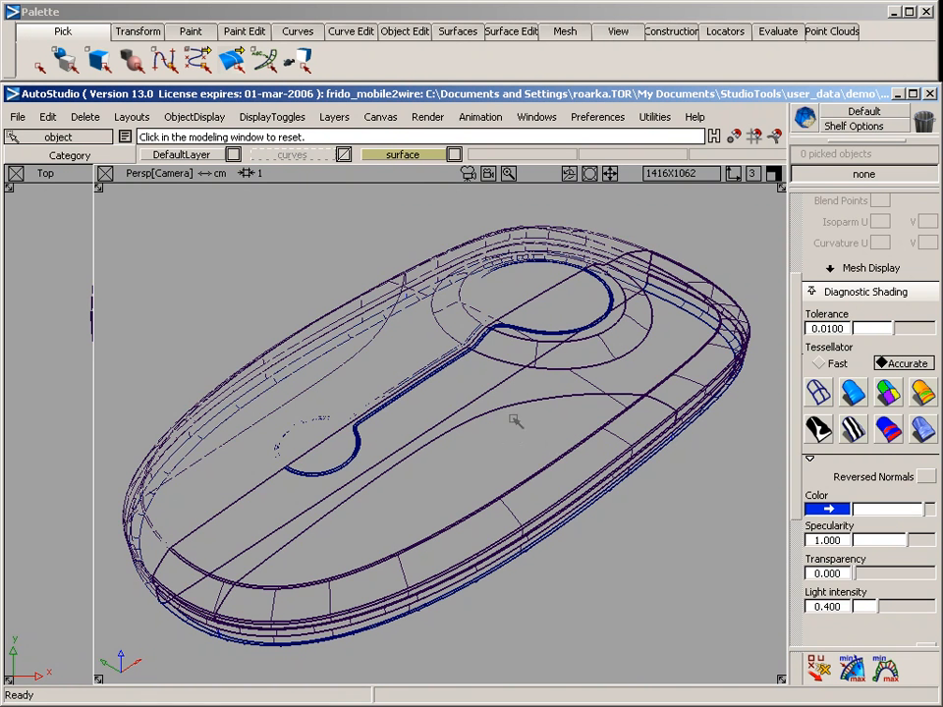
{"action": "mouse_move", "coordinate": [515, 421]}
{"action": "left_mouse_down", "text": "alt+shift"}
{"action": "mouse_move", "coordinate": [530, 412]}
{"action": "mouse_move", "coordinate": [505, 438]}
{"action": "mouse_move", "coordinate": [522, 452]}
{"action": "mouse_move", "coordinate": [512, 438]}
{"action": "left_mouse_up", "text": "alt+shift"}
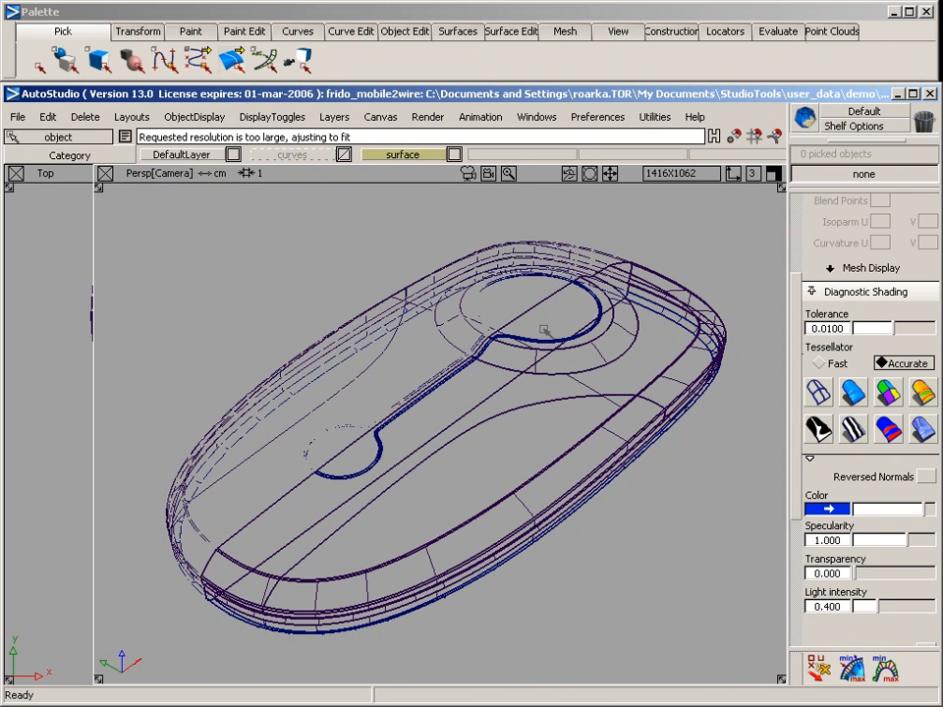
Step: Return the perspective window to free sizing and maximize it
{"action": "left_click", "coordinate": [670, 173]}
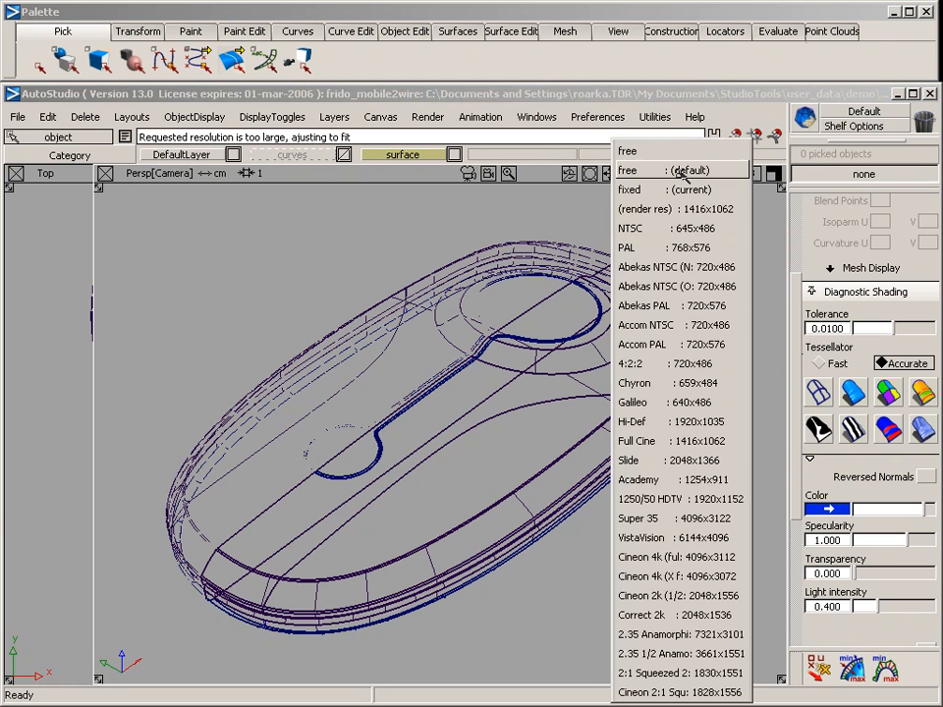
{"action": "left_click", "coordinate": [668, 150]}
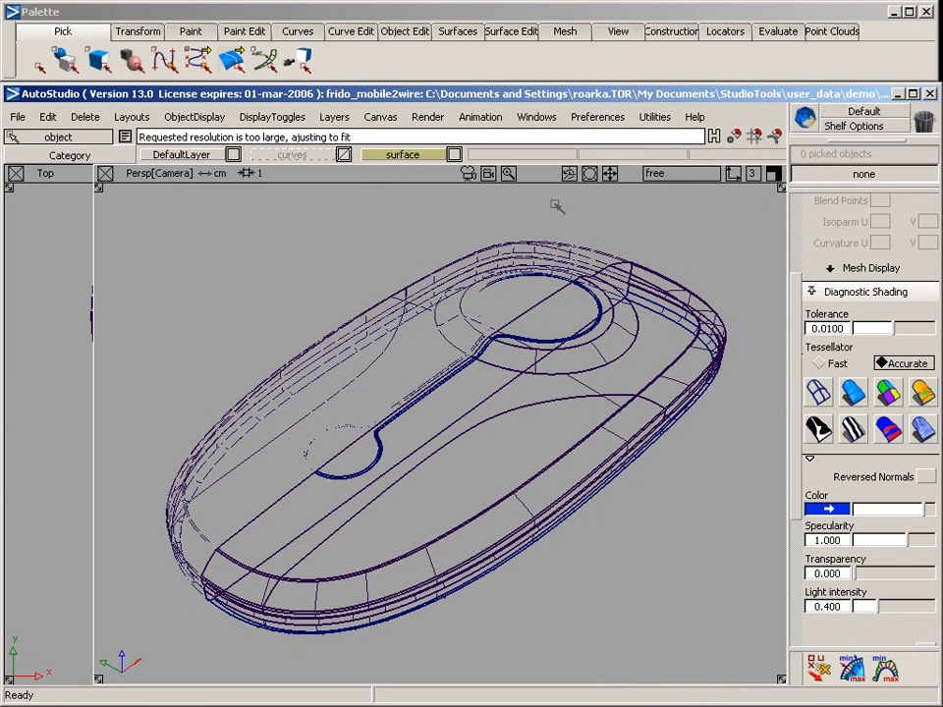
{"action": "key", "text": "F8"}
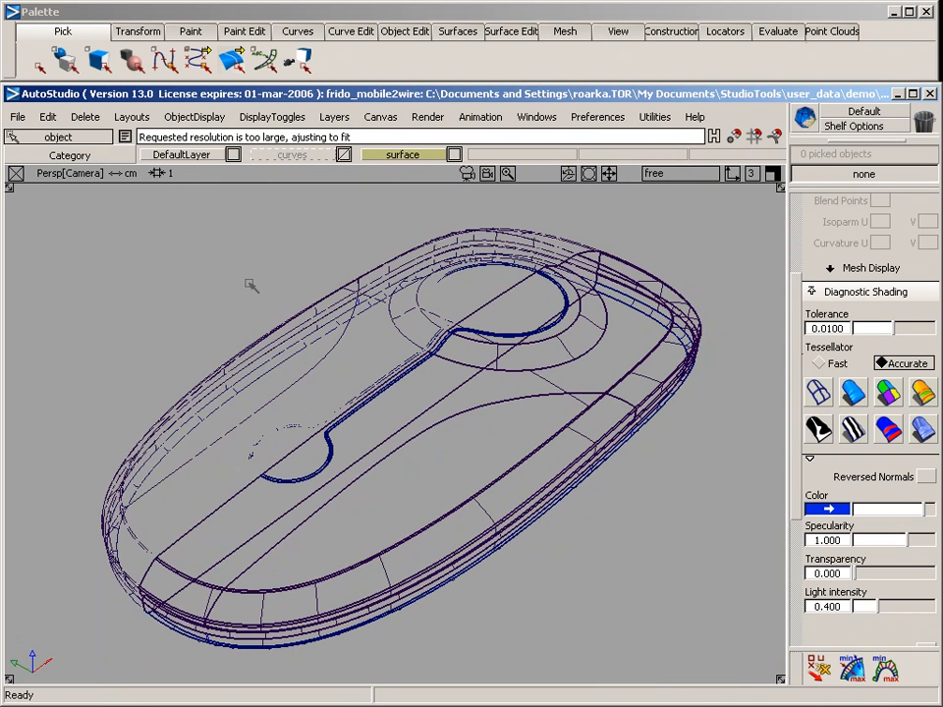
Step: Step through the top, side and back views and bring up the four-window layout
{"action": "key", "text": "F5"}
{"action": "key", "text": "F6"}
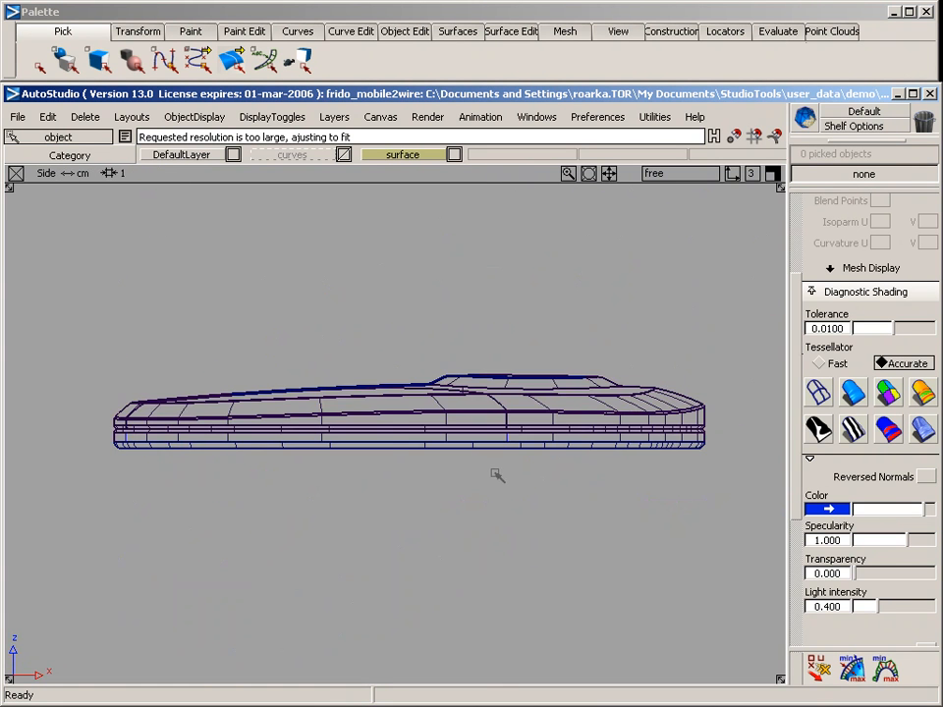
{"action": "key", "text": "F7"}
{"action": "key", "text": "F9"}
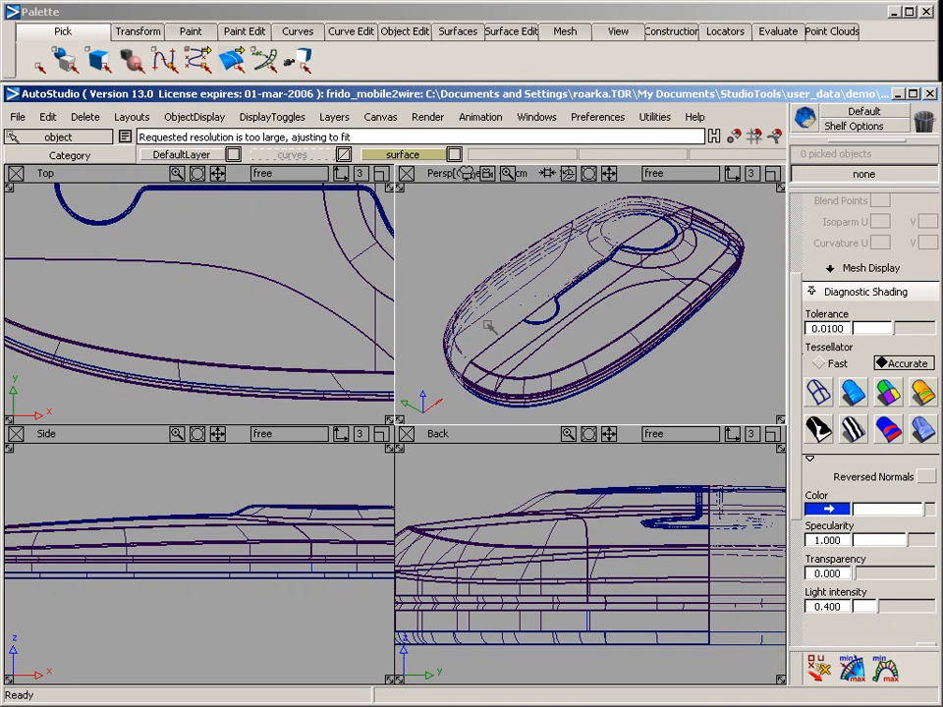
{"action": "key", "text": "alt+shift"}
{"action": "left_click_drag", "start_coordinate": [584, 301], "coordinate": [539, 303], "text": "alt+shift"}
{"action": "left_click", "coordinate": [555, 305], "text": "alt+shift"}
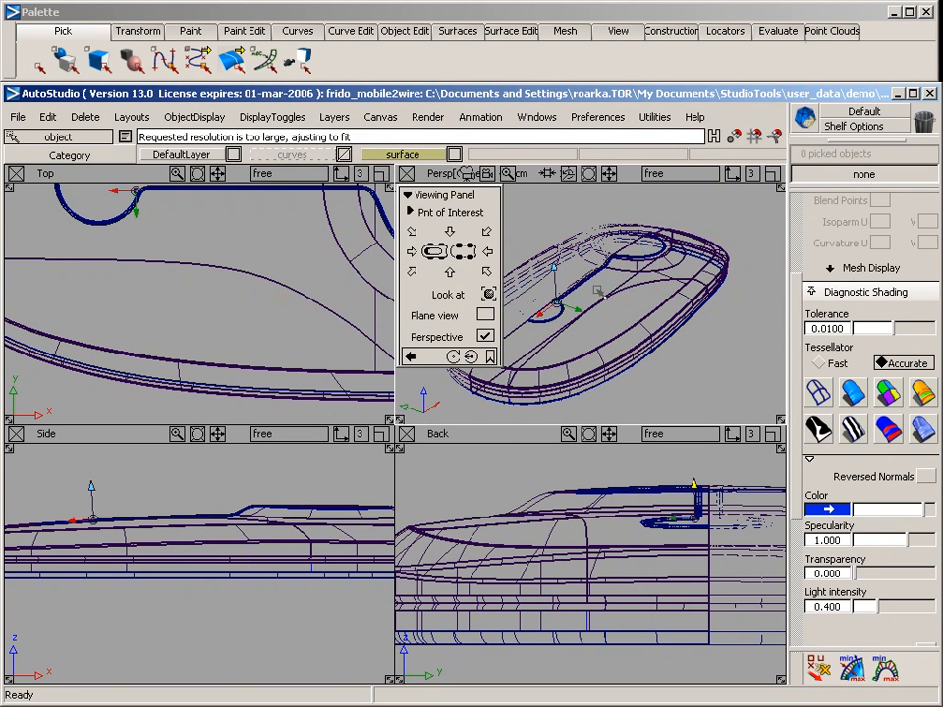
{"action": "left_click_drag", "start_coordinate": [599, 293], "coordinate": [576, 307], "text": "alt+shift"}
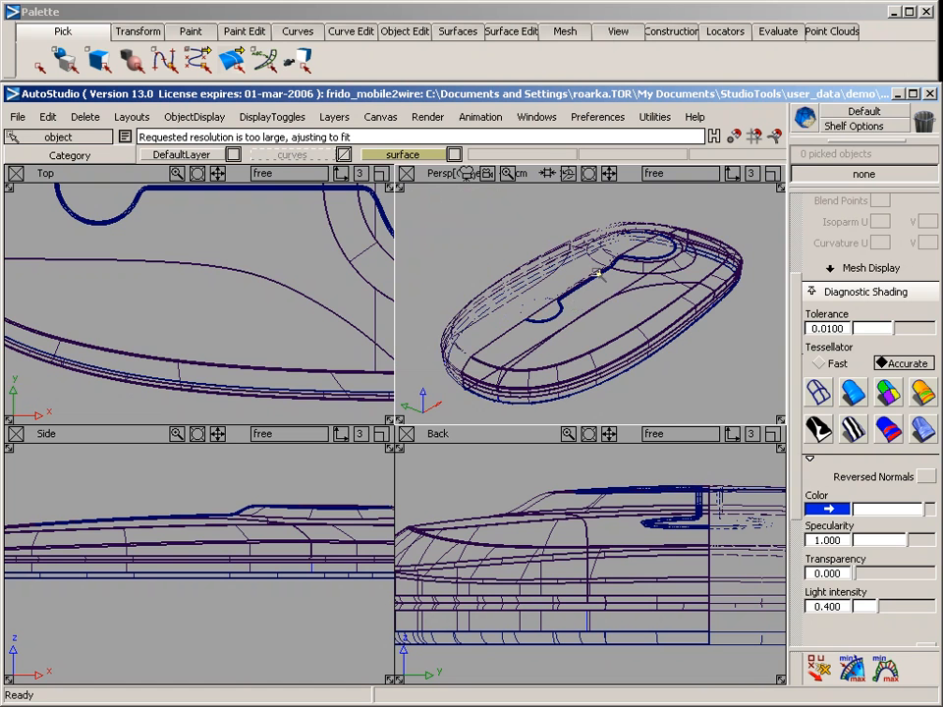
Step: Add directional lighting to the scene with Create lights and check its direction line in the perspective window
{"action": "left_click", "coordinate": [422, 117]}
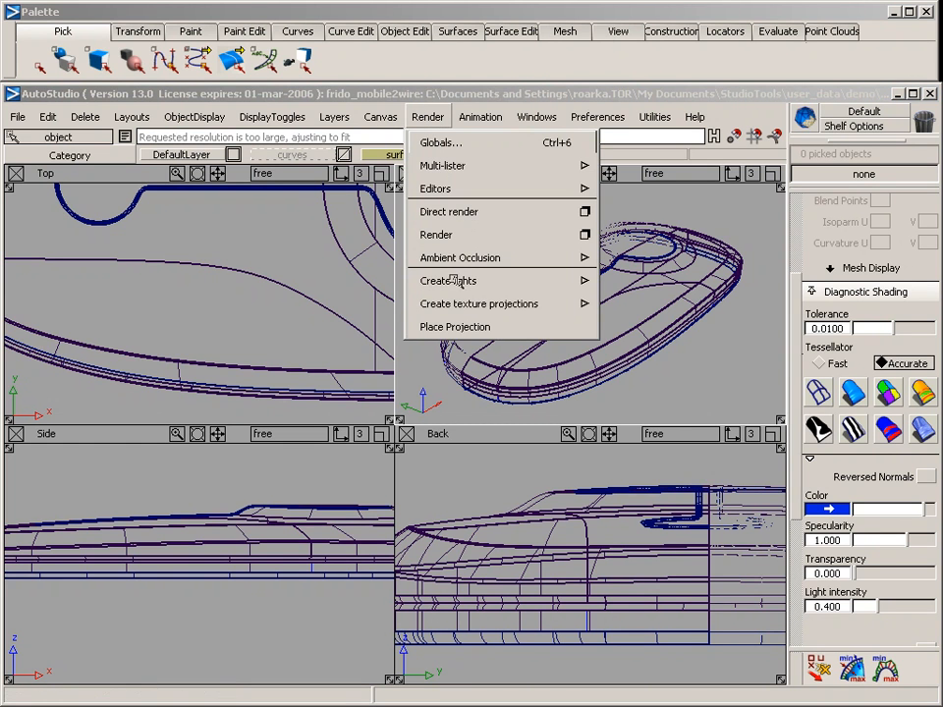
{"action": "mouse_move", "coordinate": [433, 281]}
{"action": "left_click", "coordinate": [633, 443]}
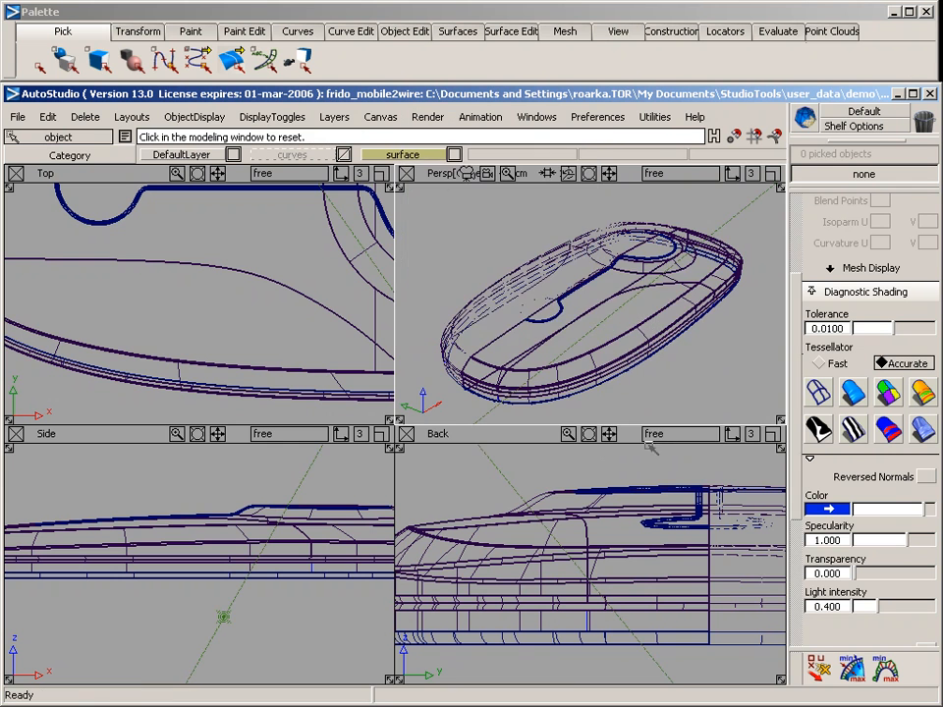
{"action": "right_click_drag", "start_coordinate": [684, 344], "coordinate": [611, 354], "text": "alt+shift"}
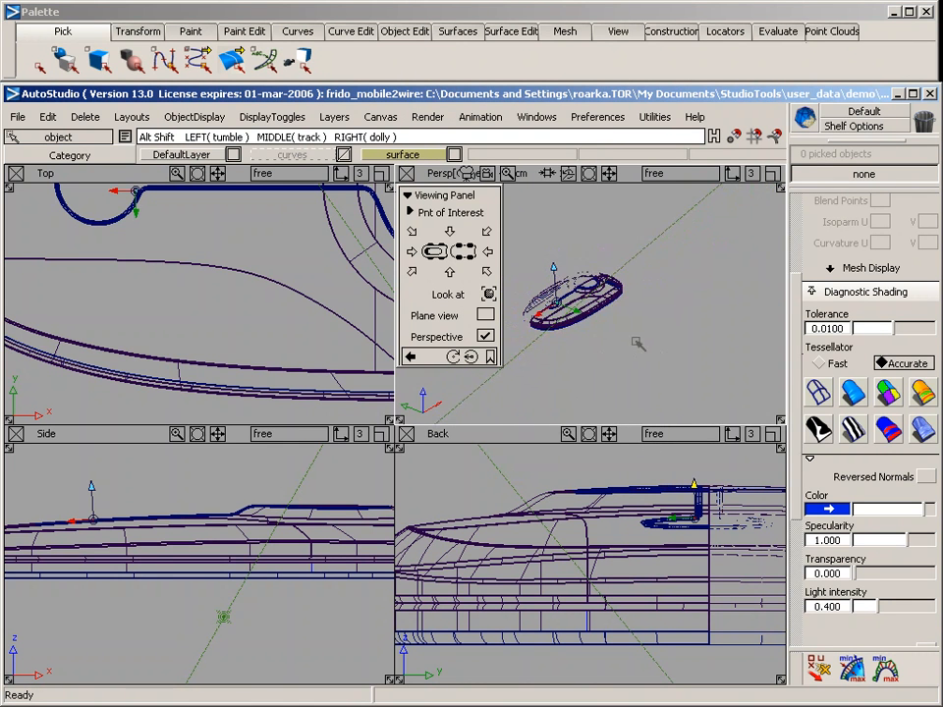
{"action": "left_click_drag", "start_coordinate": [638, 343], "coordinate": [587, 312], "text": "alt+shift"}
{"action": "left_click_drag", "start_coordinate": [429, 237], "coordinate": [521, 328], "text": "alt+shift"}
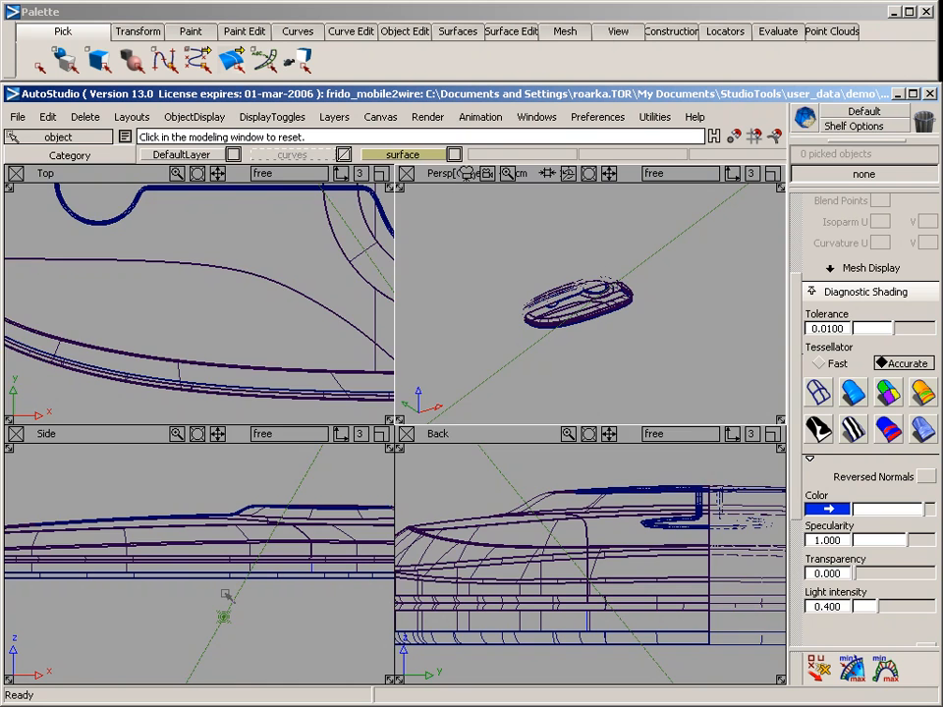
Step: Select the light in the maximized side view and scale it to 0.5
{"action": "key", "text": "F6"}
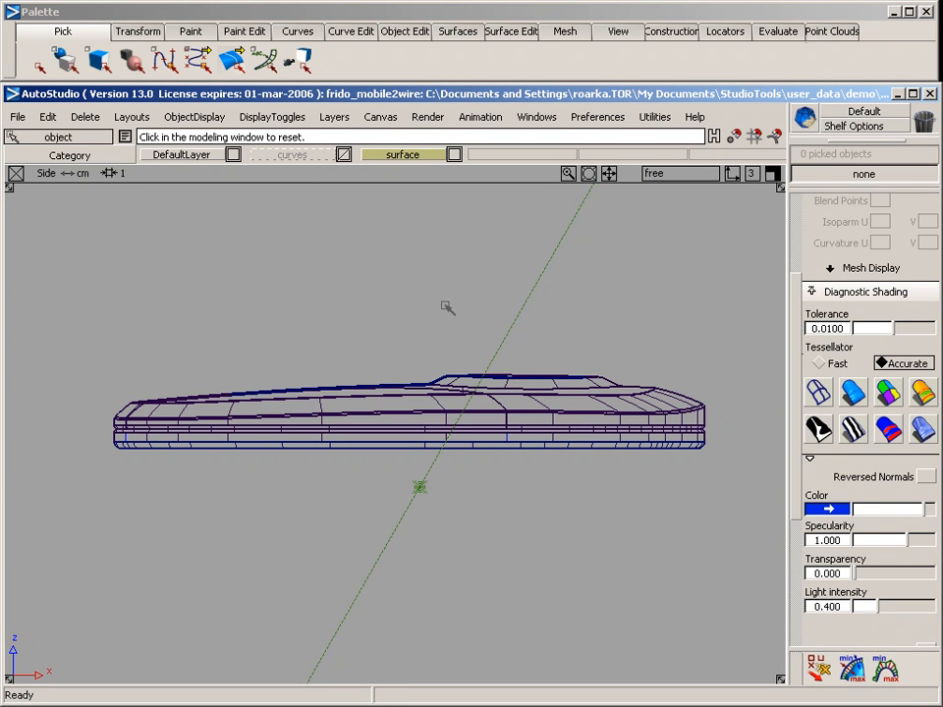
{"action": "left_click_drag", "start_coordinate": [441, 255], "coordinate": [430, 210], "text": "ctrl+shift"}
{"action": "left_click", "coordinate": [556, 249]}
{"action": "middle_click_drag", "start_coordinate": [408, 261], "coordinate": [445, 260], "text": "ctrl+shift"}
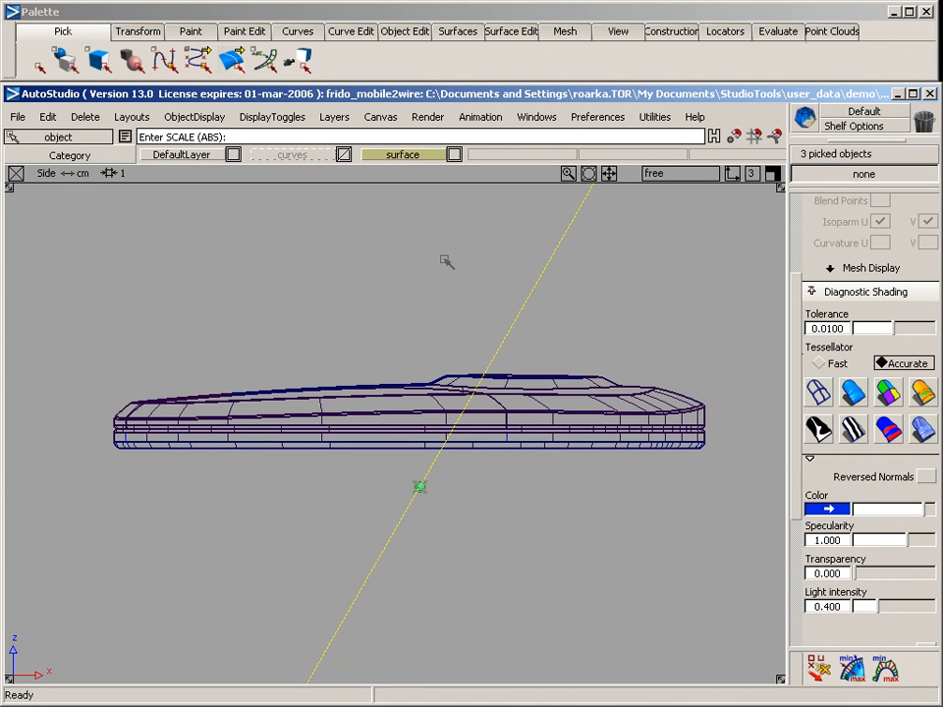
{"action": "type", "text": "0.5"}
{"action": "key", "text": "Return"}
{"action": "right_click_drag", "start_coordinate": [603, 476], "coordinate": [569, 479], "text": "alt+shift"}
{"action": "left_click_drag", "start_coordinate": [617, 562], "coordinate": [635, 574], "text": "alt+shift"}
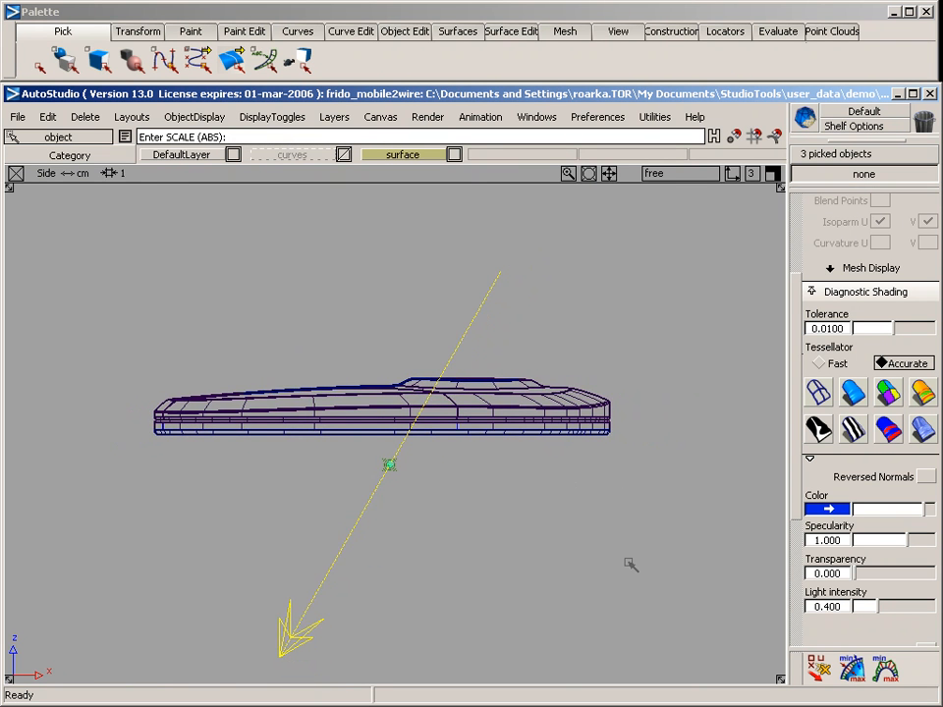
Step: Render the phone in the perspective window with Direct render using the Raycaster, and close the finished image
{"action": "key", "text": "F8"}
{"action": "left_click_drag", "start_coordinate": [424, 501], "coordinate": [493, 545], "text": "alt+shift"}
{"action": "right_click_drag", "start_coordinate": [493, 545], "coordinate": [520, 547], "text": "alt+shift"}
{"action": "left_click_drag", "start_coordinate": [437, 566], "coordinate": [455, 528], "text": "alt+shift"}
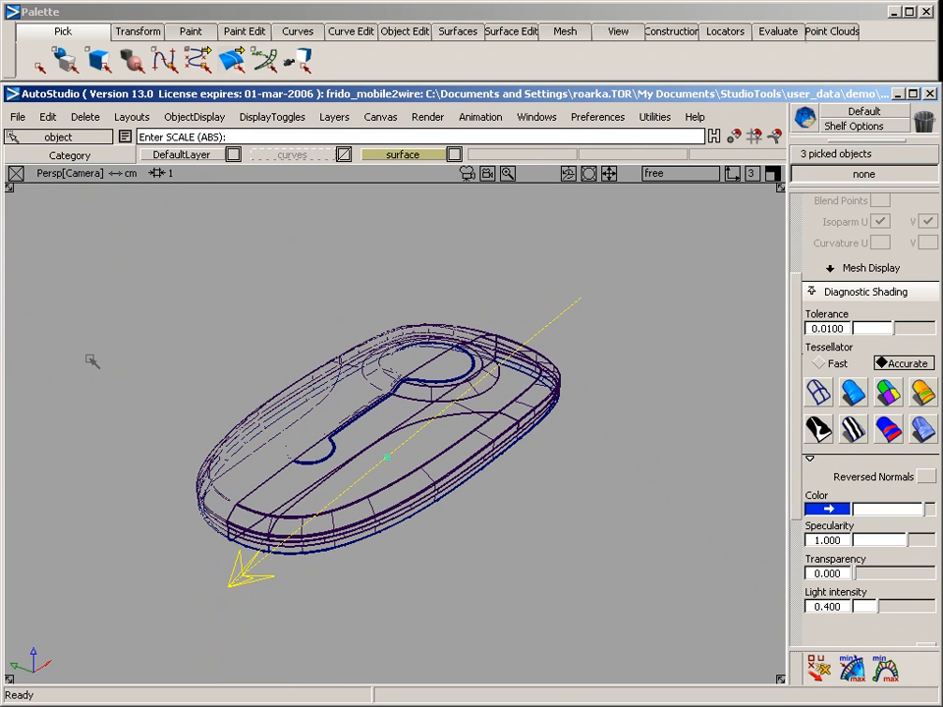
{"action": "left_click", "coordinate": [428, 118]}
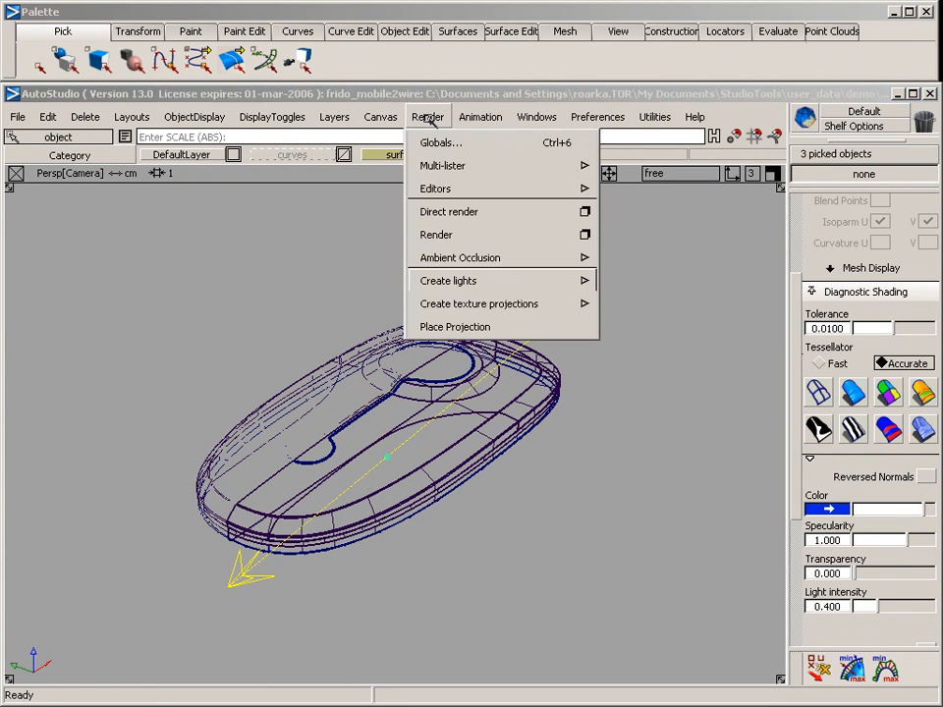
{"action": "left_click_drag", "start_coordinate": [219, 246], "coordinate": [263, 296], "text": "alt+shift"}
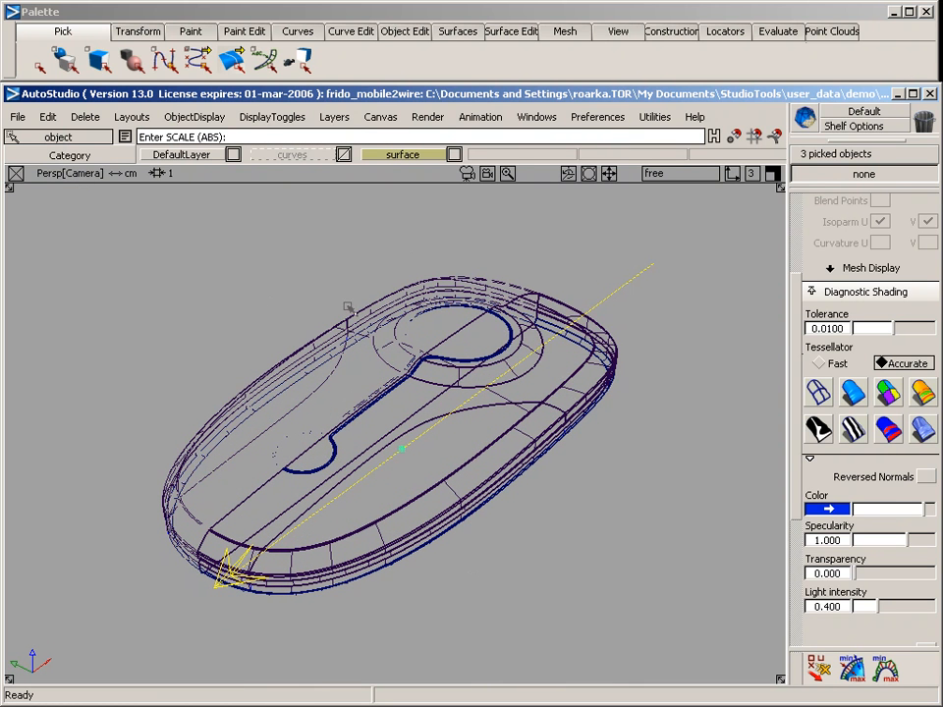
{"action": "left_click", "coordinate": [429, 117]}
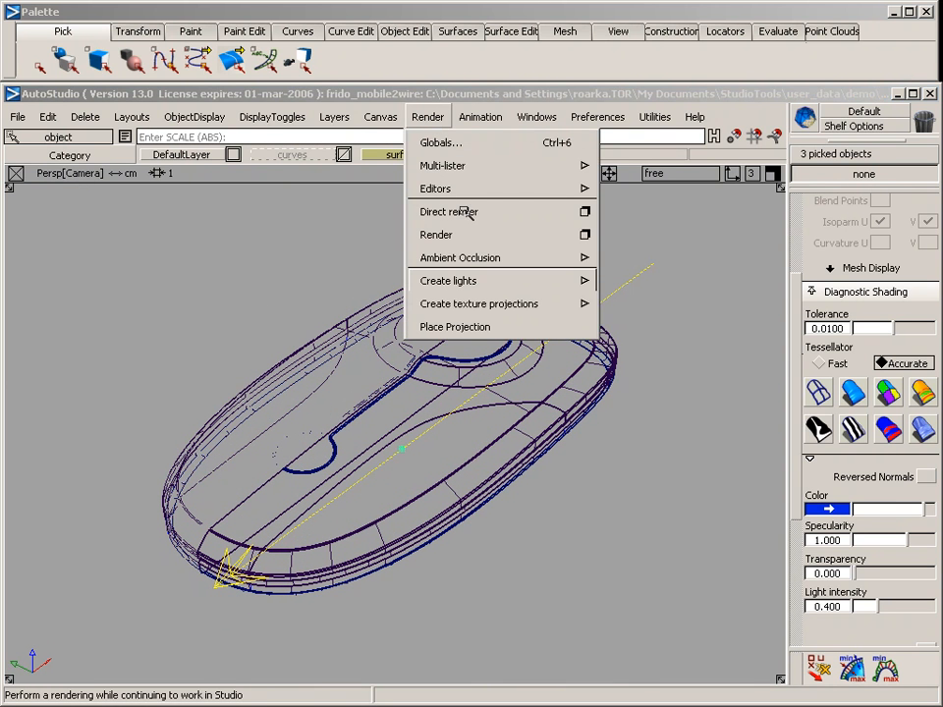
{"action": "left_click", "coordinate": [583, 211]}
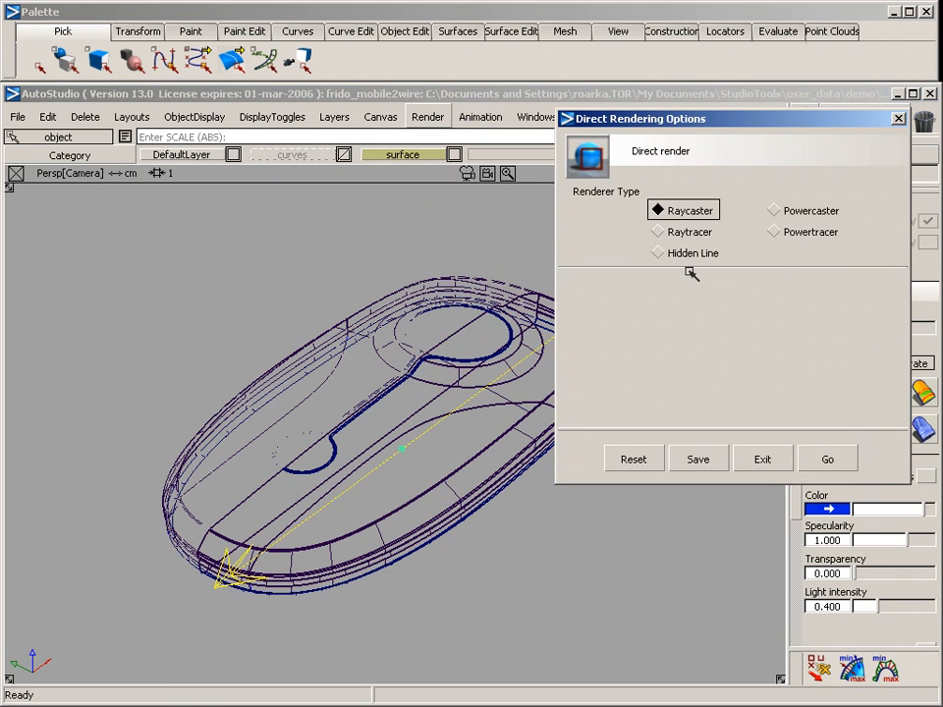
{"action": "left_click", "coordinate": [827, 458]}
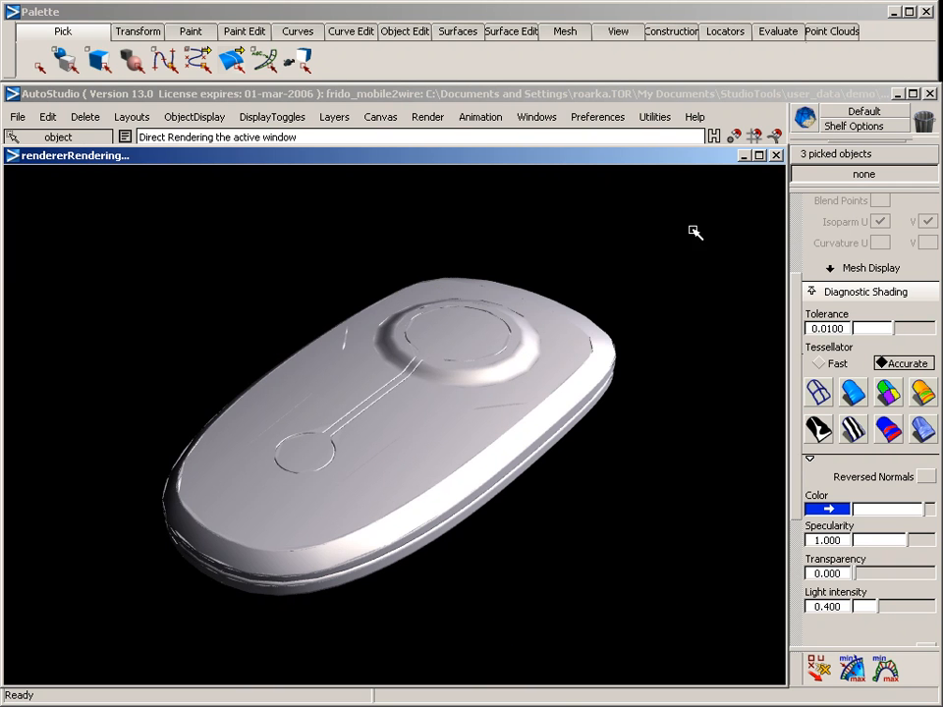
{"action": "left_click", "coordinate": [774, 155]}
Step: Set the Hidden Line Parms to GLOBAL in the Render Globals
{"action": "left_click", "coordinate": [427, 117]}
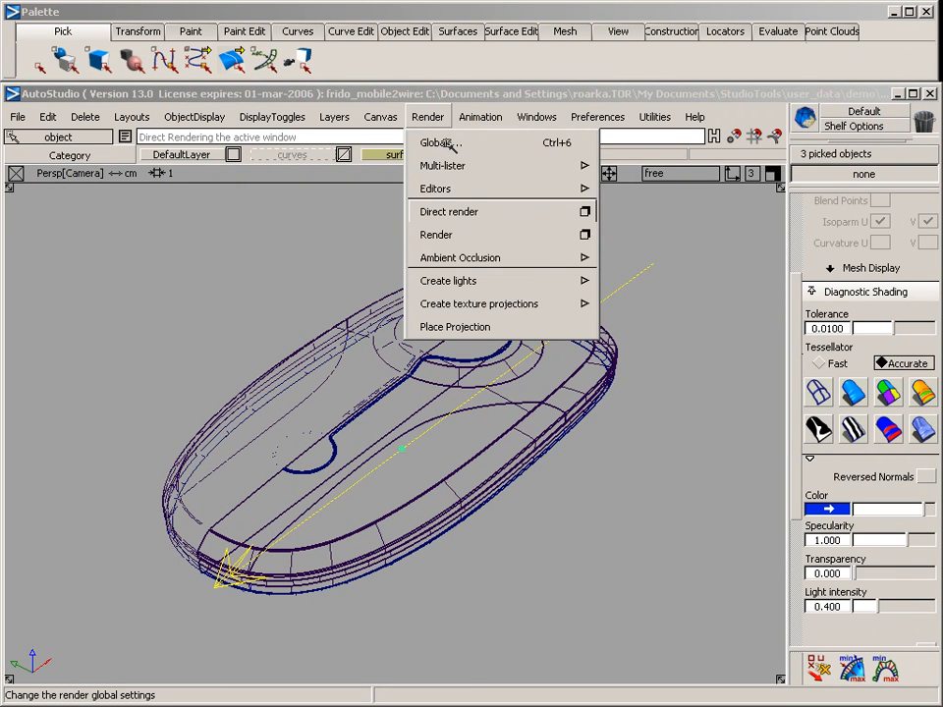
{"action": "left_click", "coordinate": [442, 143]}
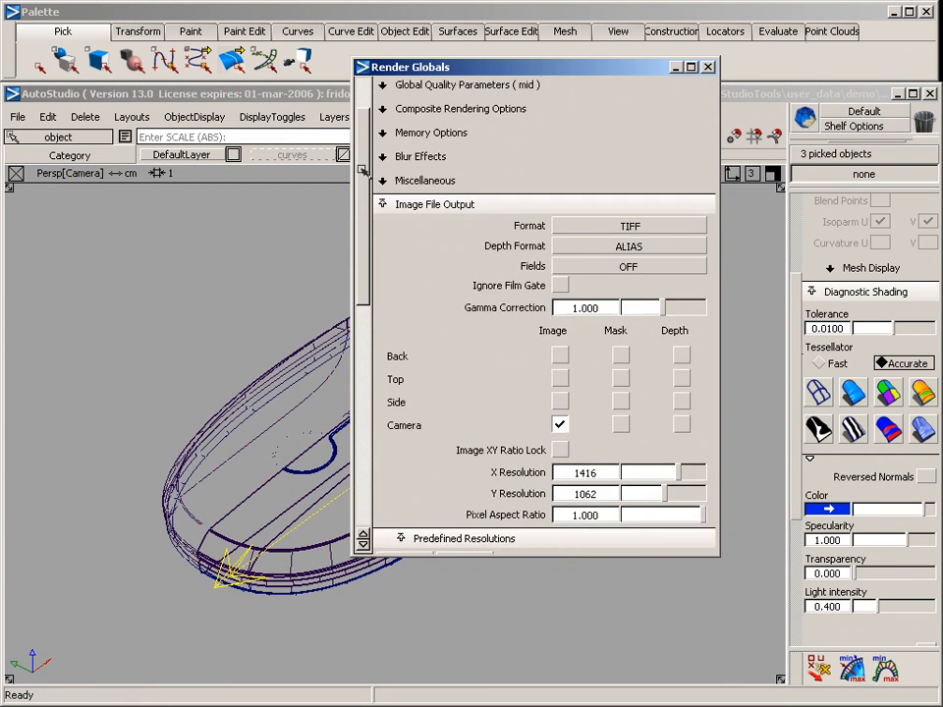
{"action": "left_click_drag", "start_coordinate": [364, 170], "coordinate": [363, 391]}
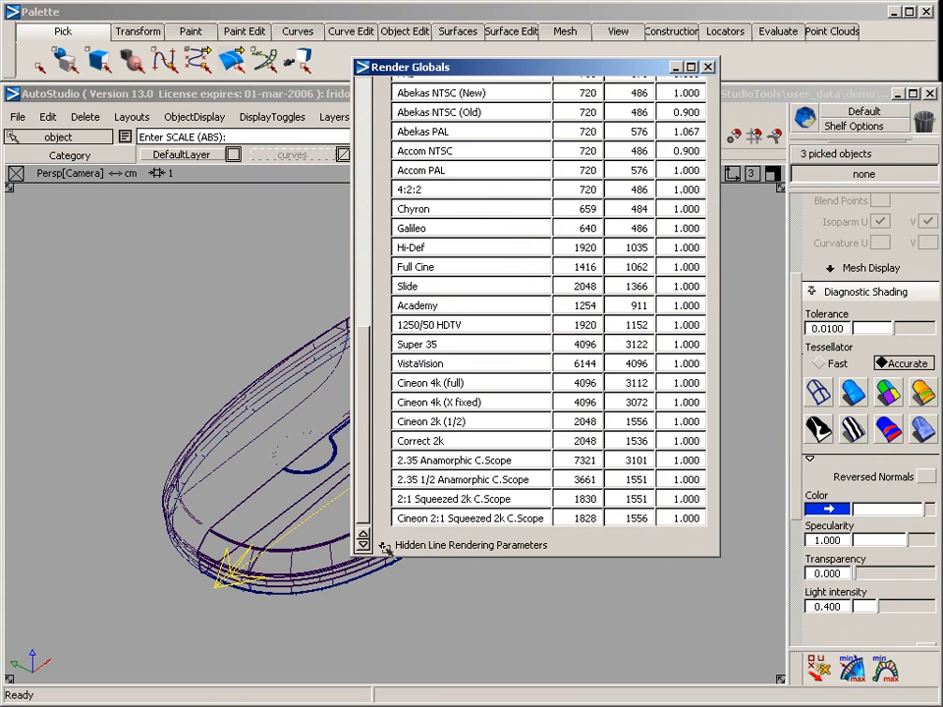
{"action": "left_click", "coordinate": [450, 546]}
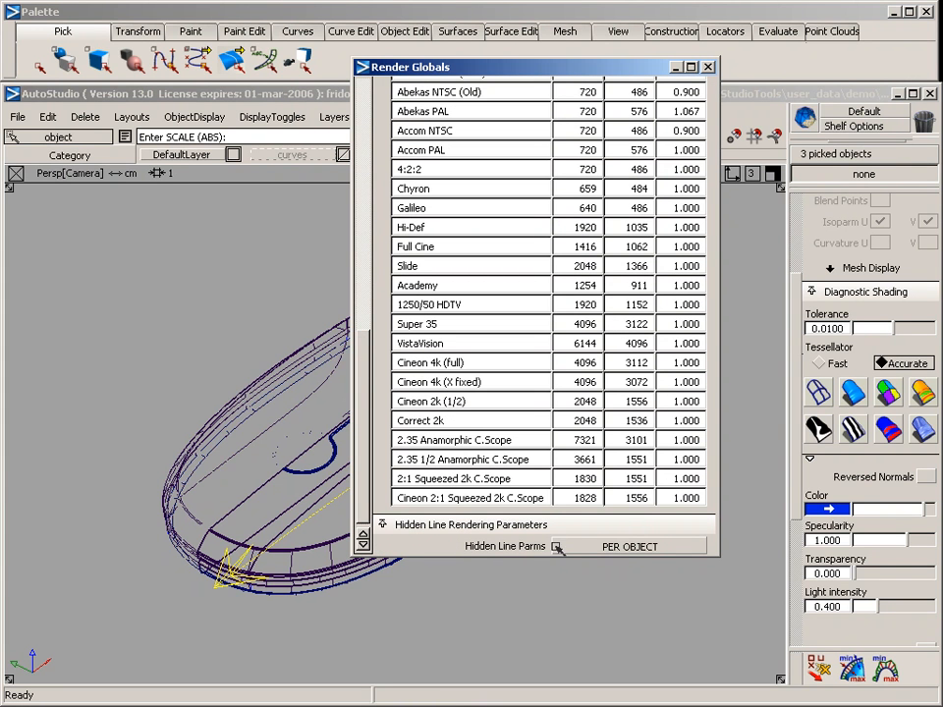
{"action": "left_click", "coordinate": [590, 547]}
{"action": "left_click", "coordinate": [609, 583]}
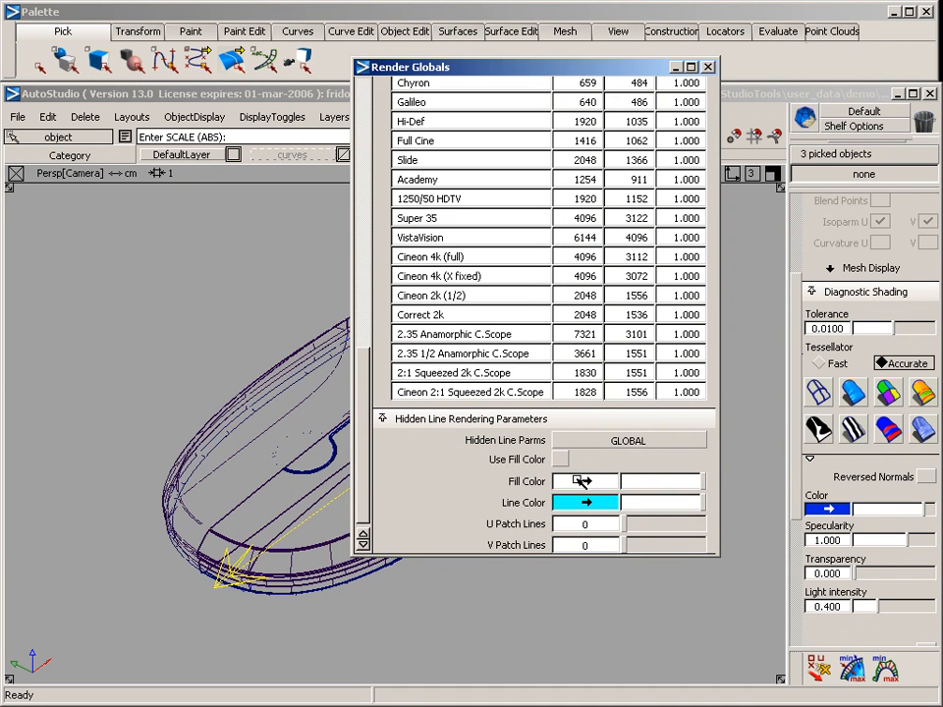
Step: Turn on Use Fill Color for hidden line rendering with a black fill, and make the line color orange
{"action": "left_click", "coordinate": [560, 459]}
{"action": "left_click", "coordinate": [596, 481]}
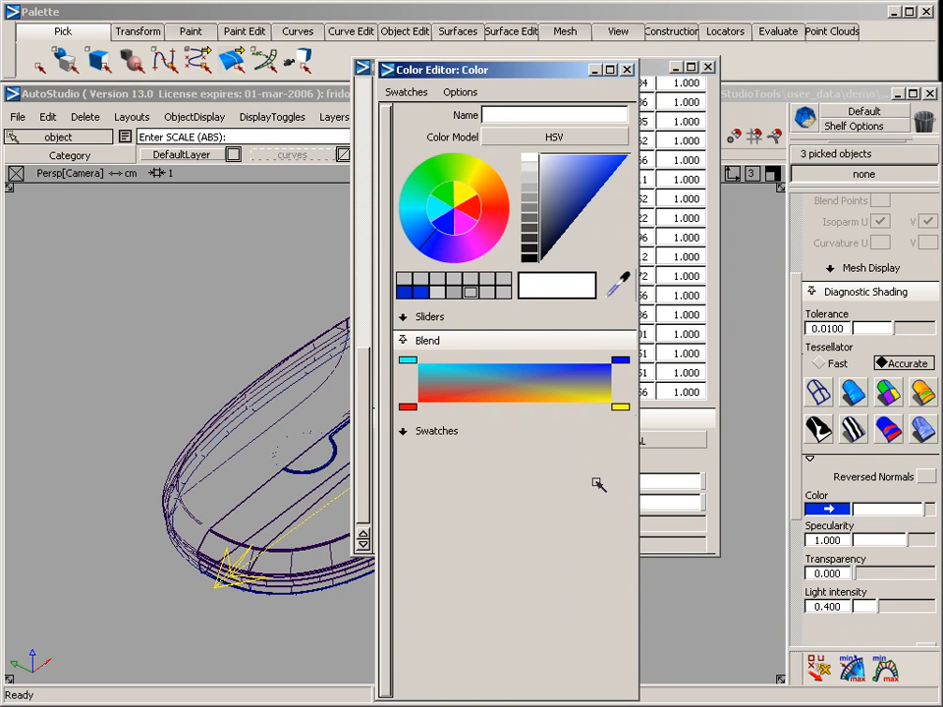
{"action": "left_click", "coordinate": [543, 257]}
{"action": "left_click", "coordinate": [626, 70]}
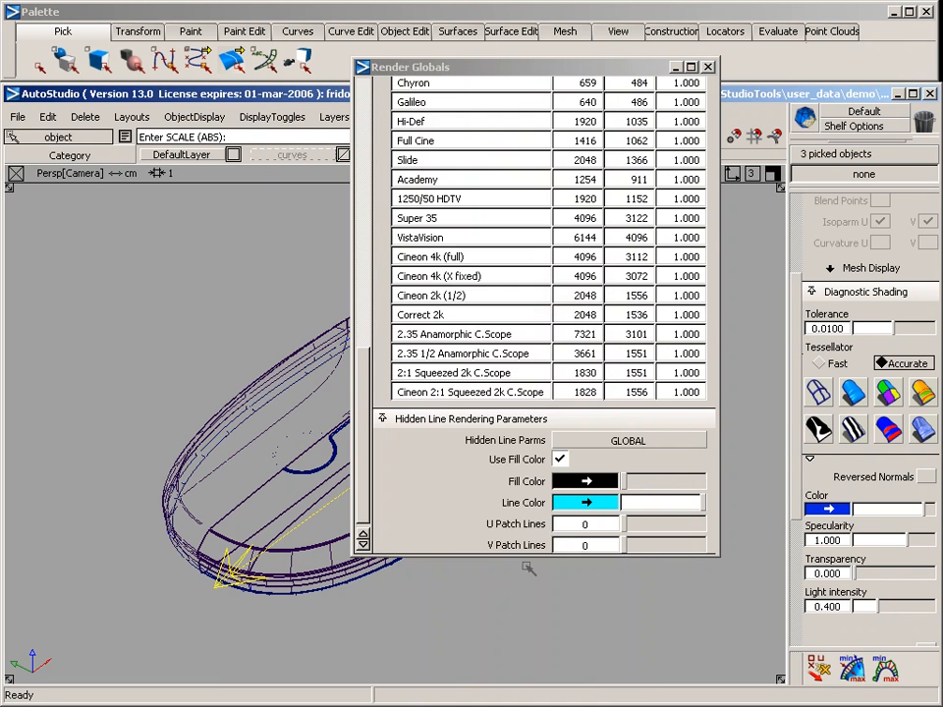
{"action": "left_click", "coordinate": [594, 503]}
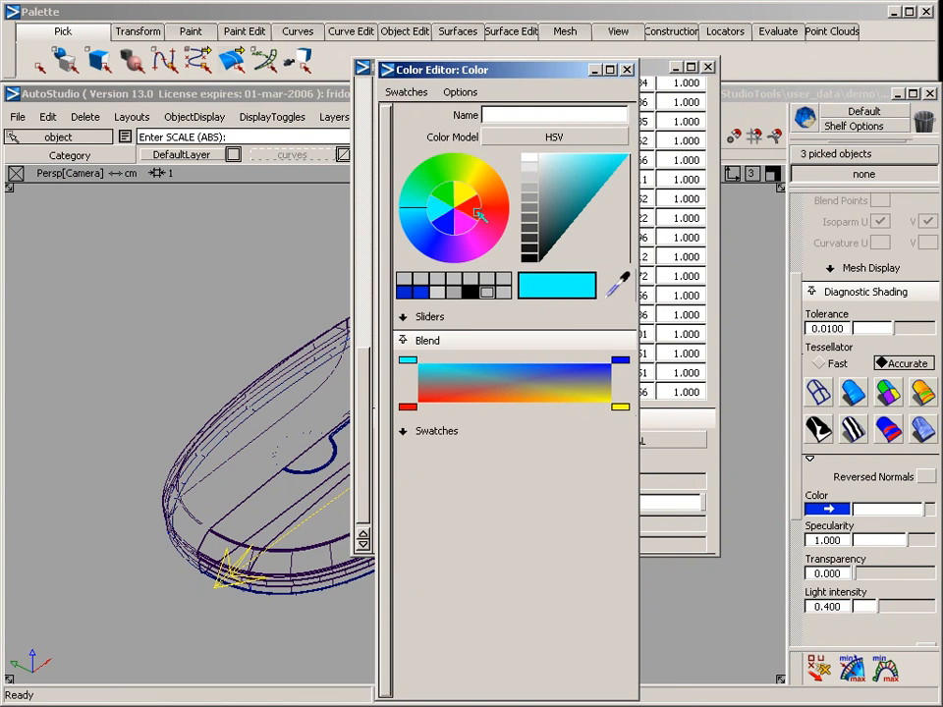
{"action": "left_click", "coordinate": [490, 179]}
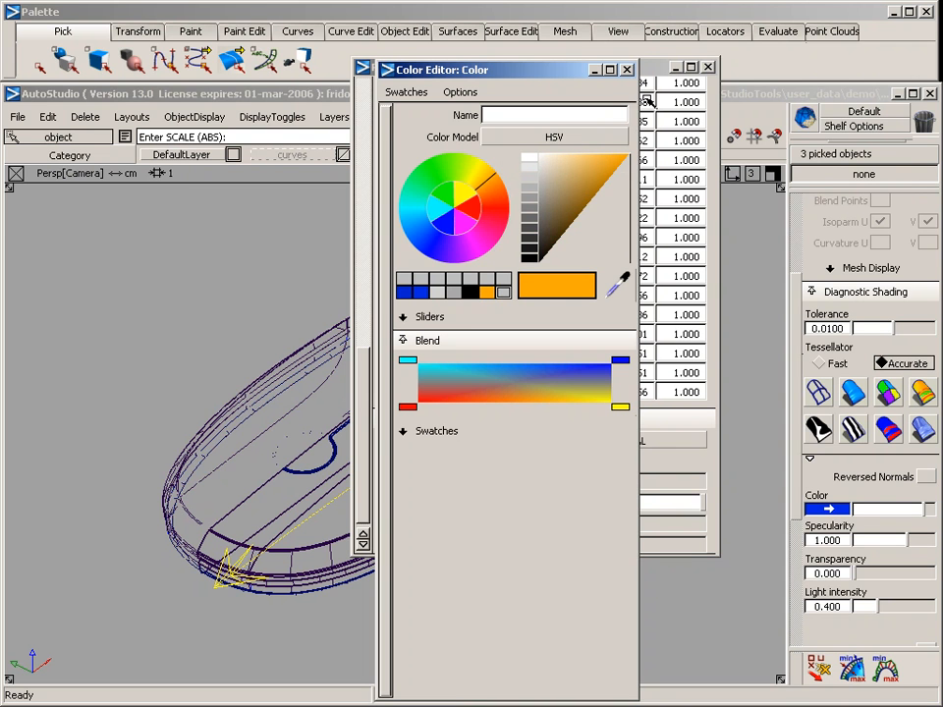
{"action": "left_click", "coordinate": [625, 70]}
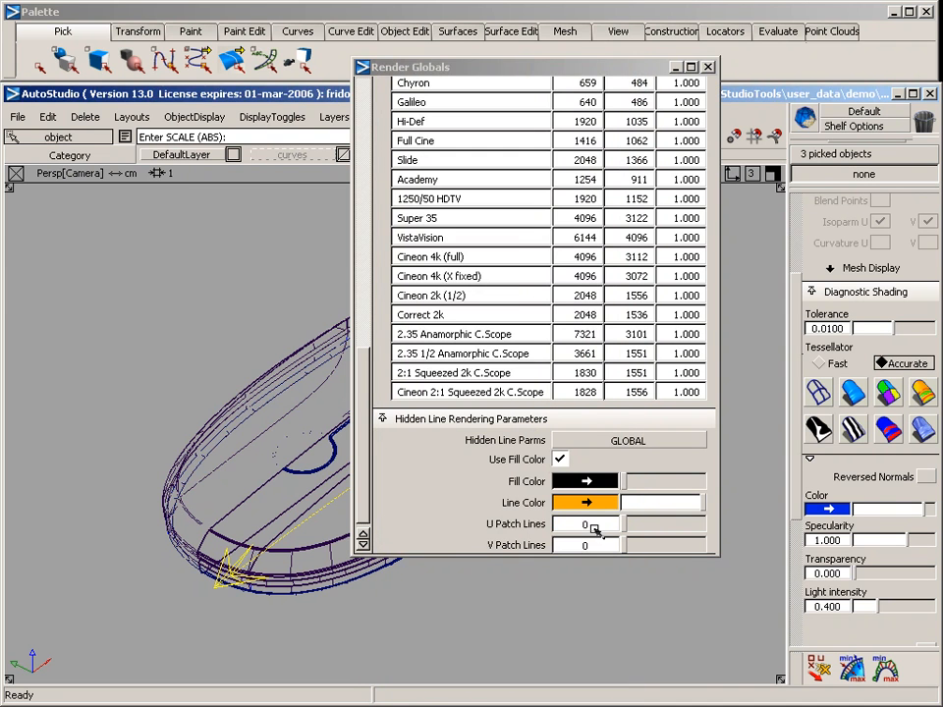
Step: Set both the U and V Patch Lines to 4 and close the Render Globals
{"action": "left_click", "coordinate": [574, 527]}
{"action": "type", "text": "4"}
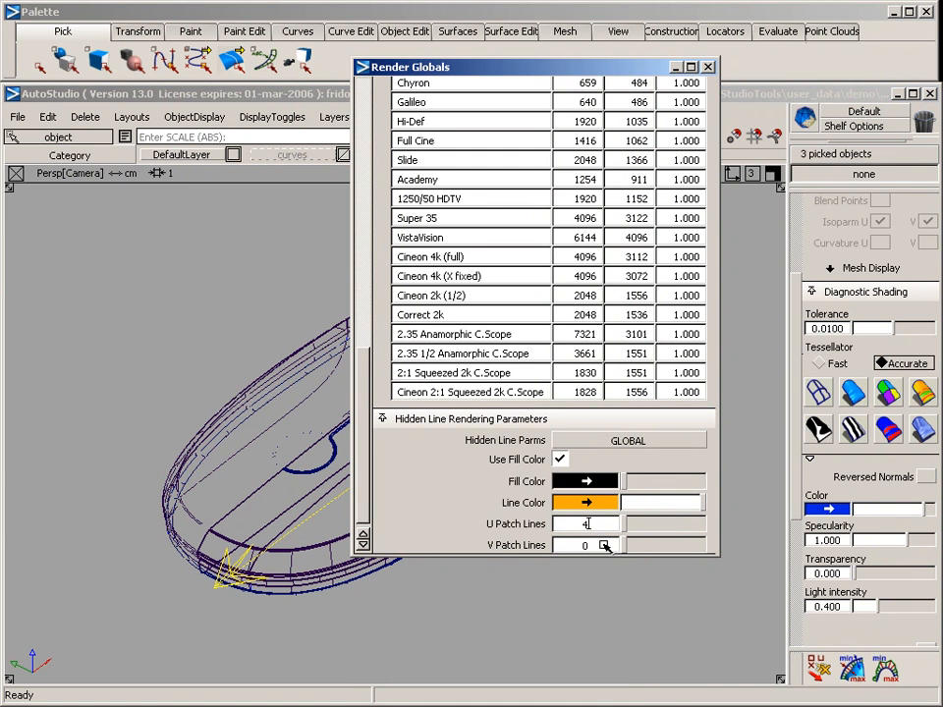
{"action": "left_click_drag", "start_coordinate": [602, 544], "coordinate": [566, 543]}
{"action": "type", "text": "4"}
{"action": "key", "text": "Return"}
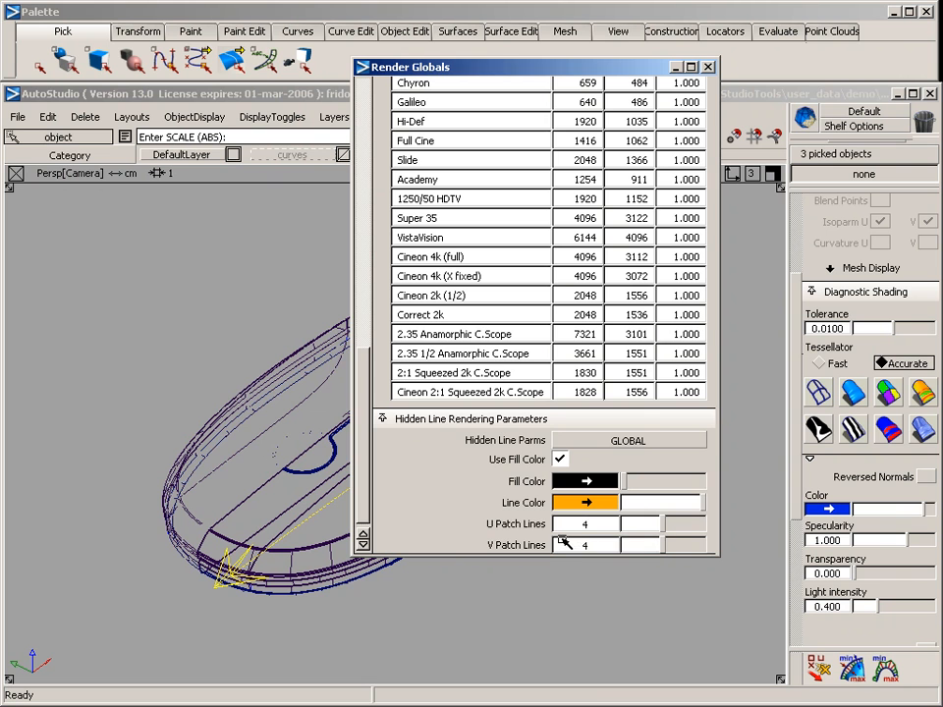
{"action": "left_click", "coordinate": [707, 67]}
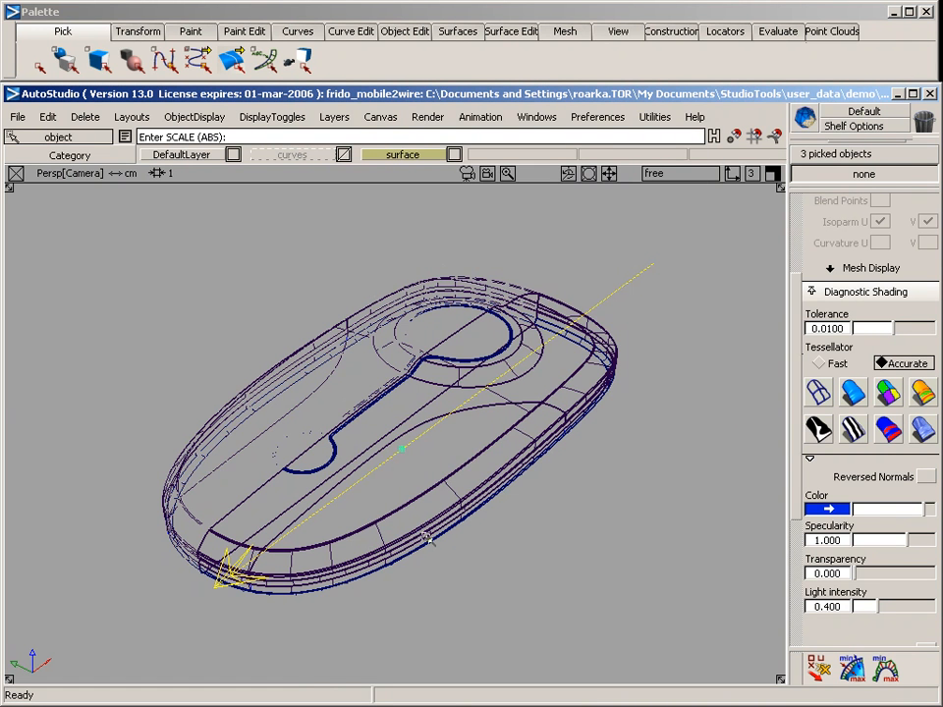
Step: Direct render the perspective window with the Hidden Line renderer type
{"action": "left_click", "coordinate": [428, 116]}
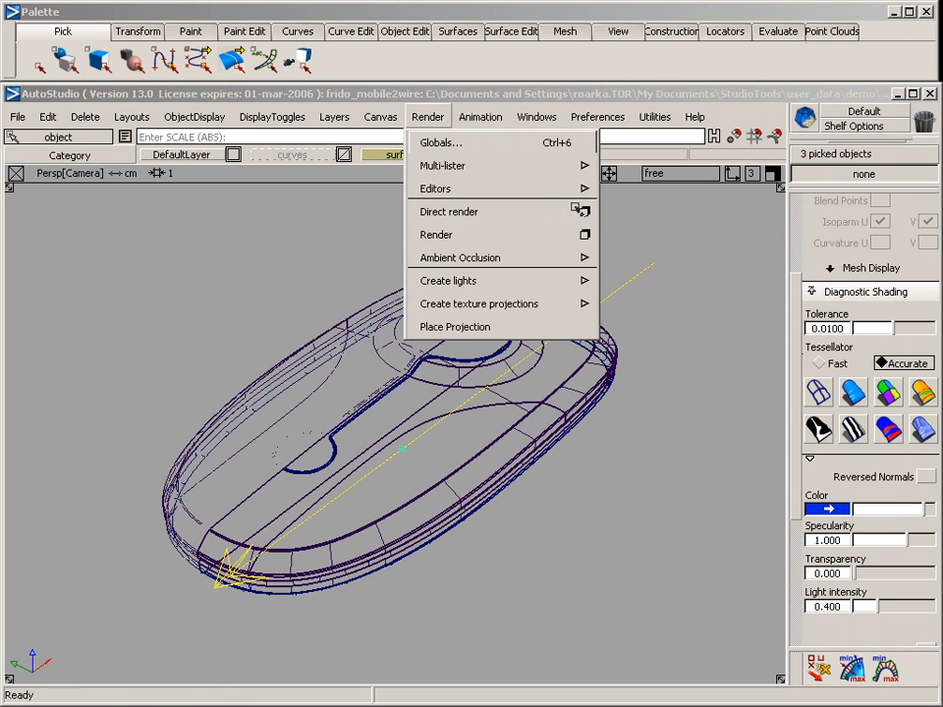
{"action": "left_click", "coordinate": [586, 212]}
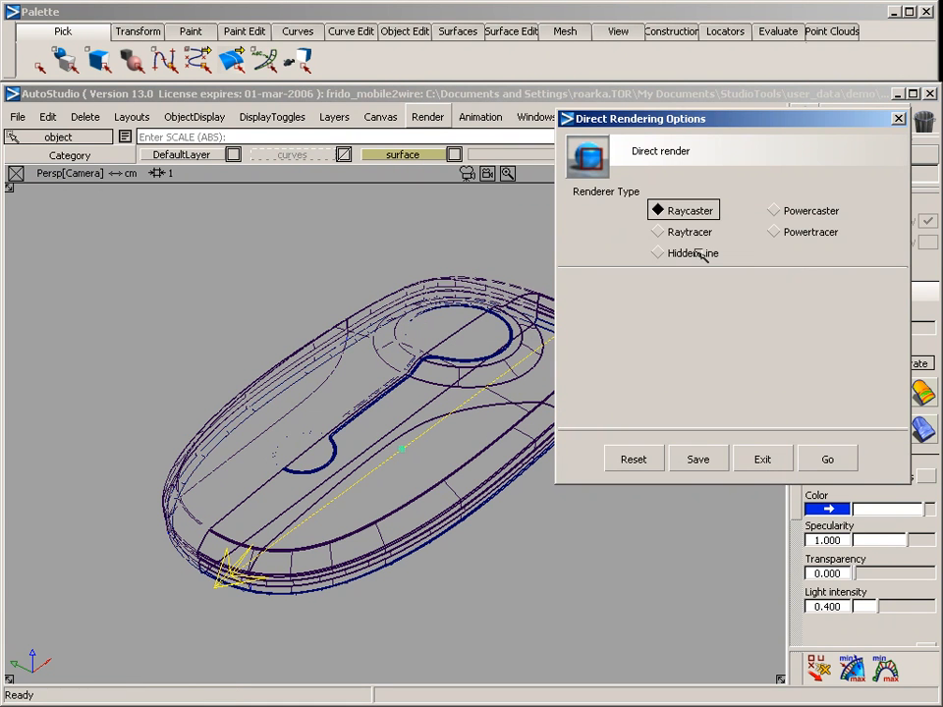
{"action": "left_click", "coordinate": [664, 252]}
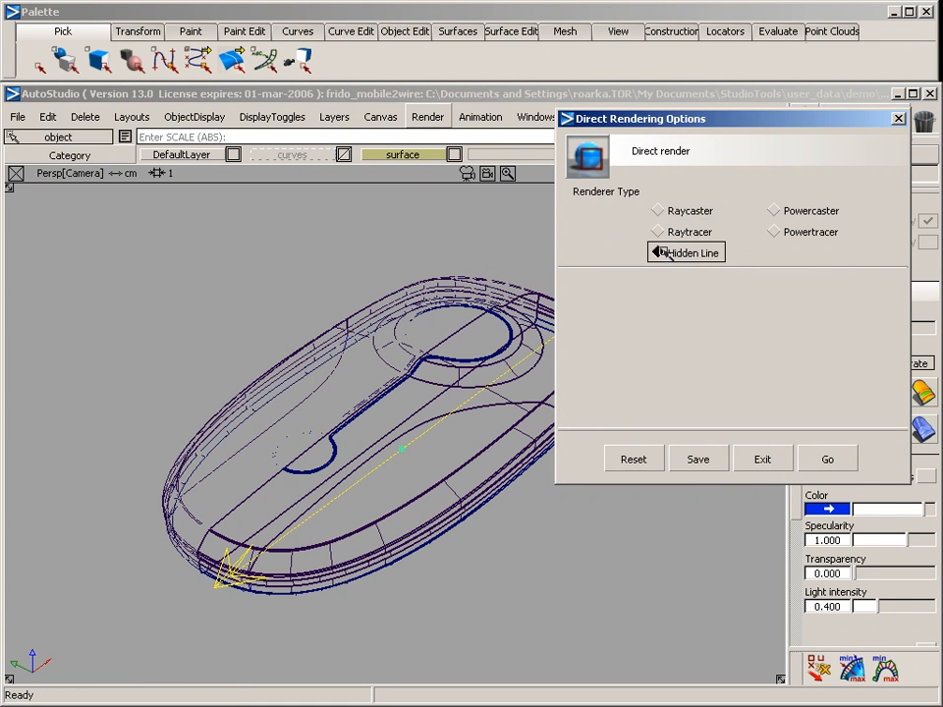
{"action": "left_click", "coordinate": [824, 459]}
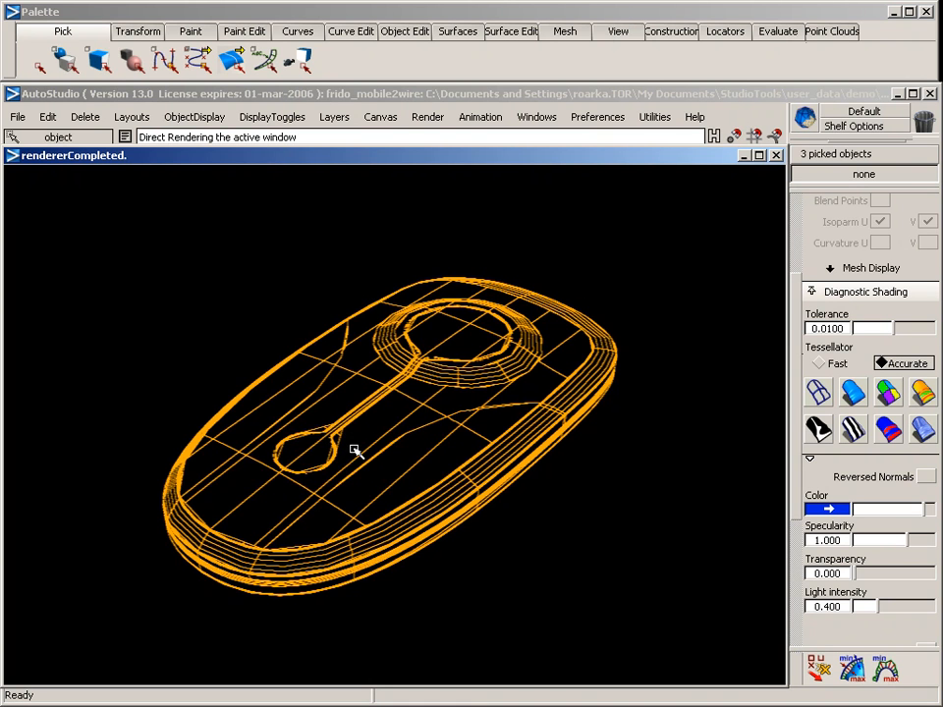
Step: Set the Mesh Tolerance in the Global Quality Parameters to 0.001 cm and close the Render Globals
{"action": "left_click", "coordinate": [425, 116]}
{"action": "left_click", "coordinate": [431, 140]}
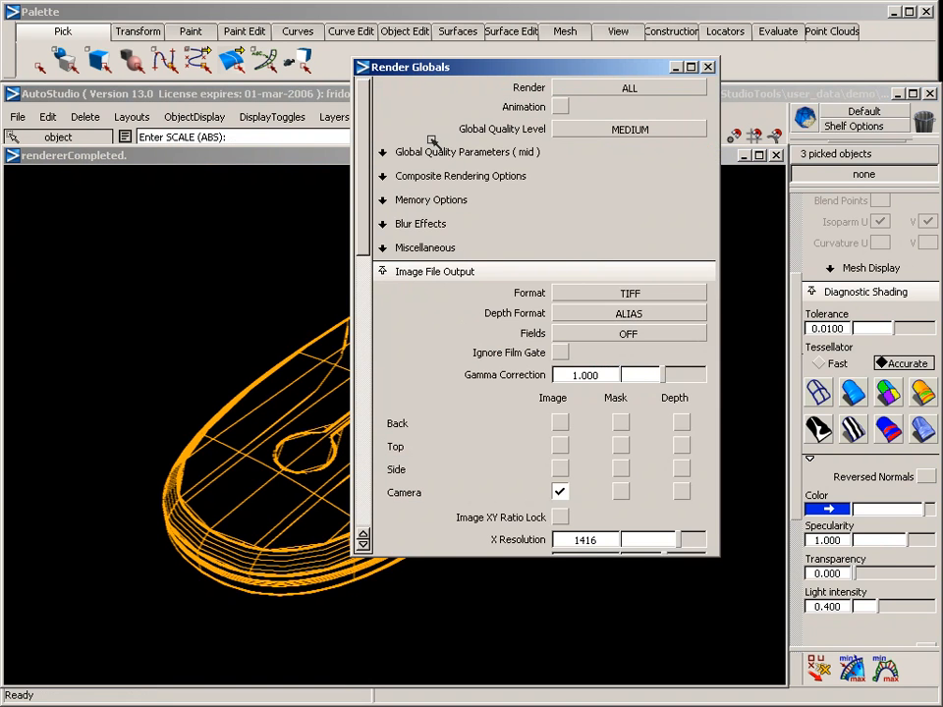
{"action": "left_click", "coordinate": [433, 153]}
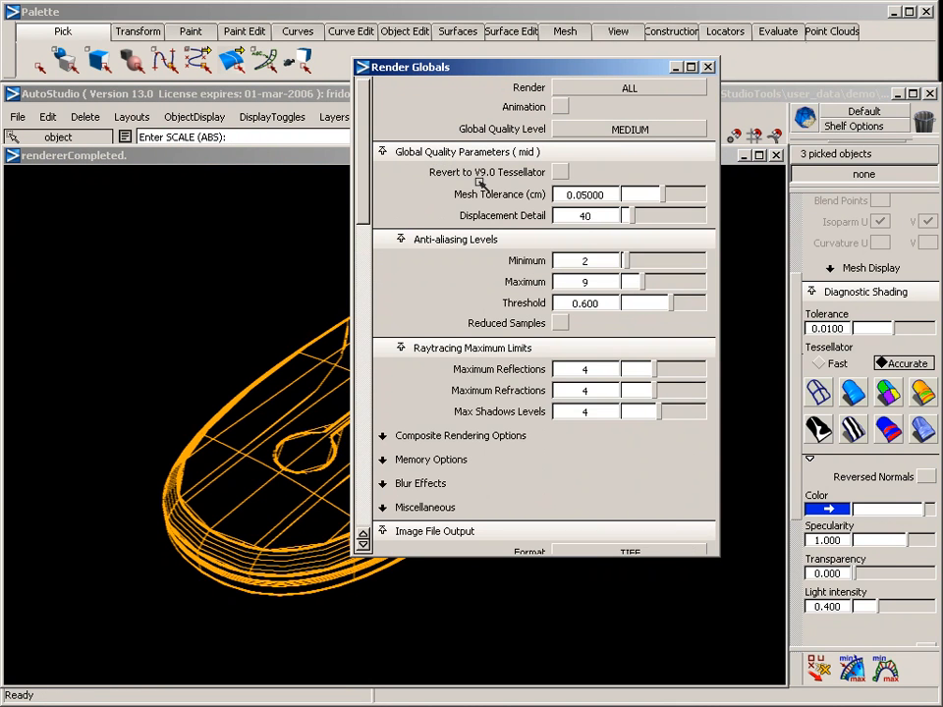
{"action": "left_click_drag", "start_coordinate": [605, 196], "coordinate": [580, 205]}
{"action": "type", "text": "01"}
{"action": "key", "text": "Return"}
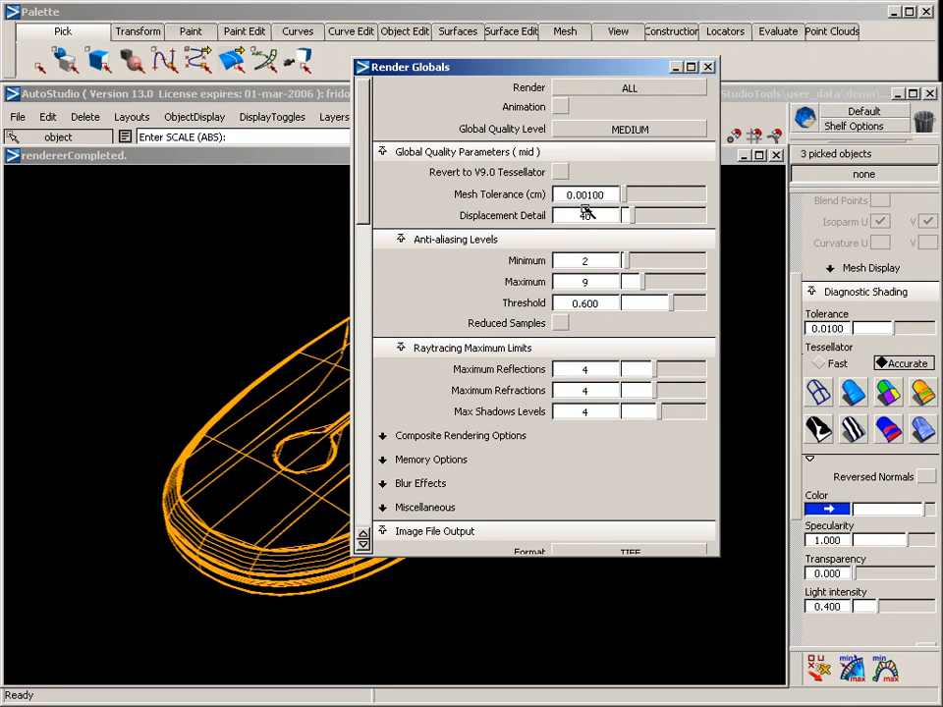
{"action": "left_click", "coordinate": [708, 68]}
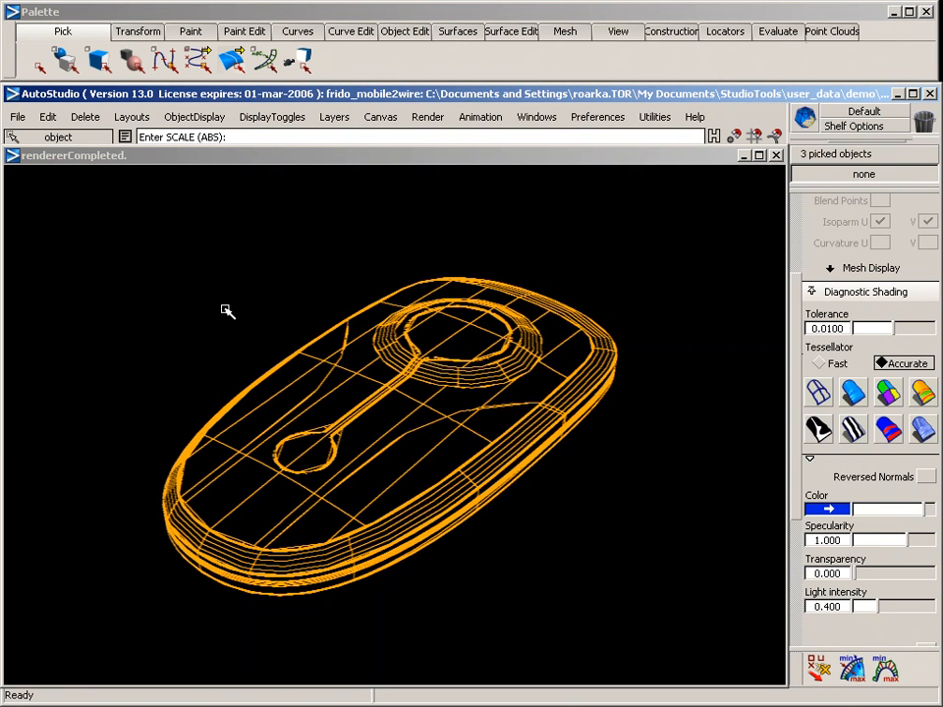
Step: Re-render a rectangular region enclosing the whole phone in the render window, and close the window
{"action": "left_click", "coordinate": [106, 237]}
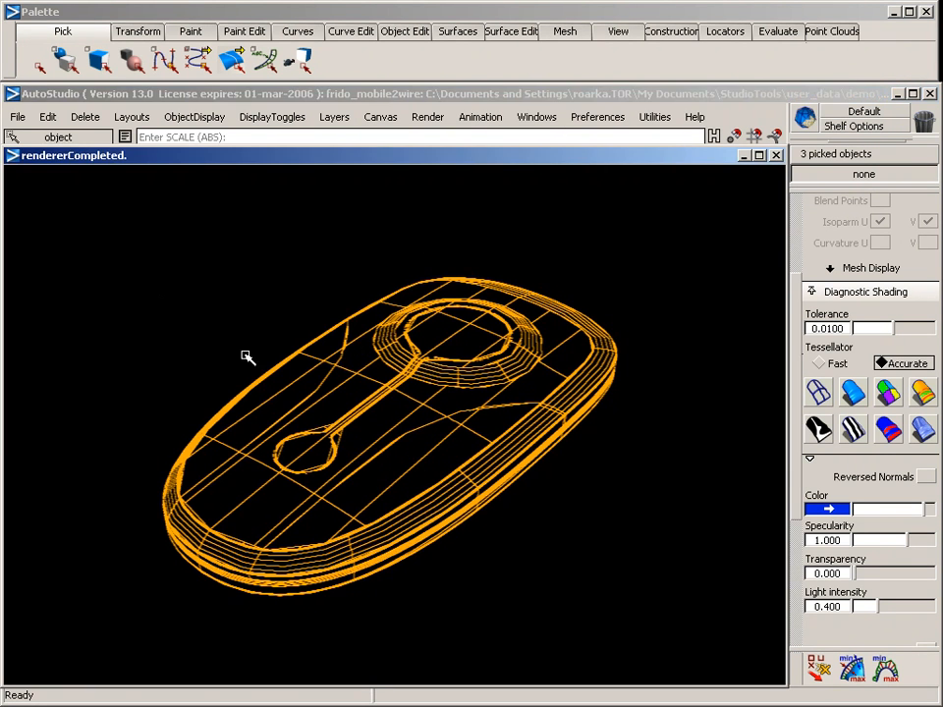
{"action": "left_click", "coordinate": [677, 624]}
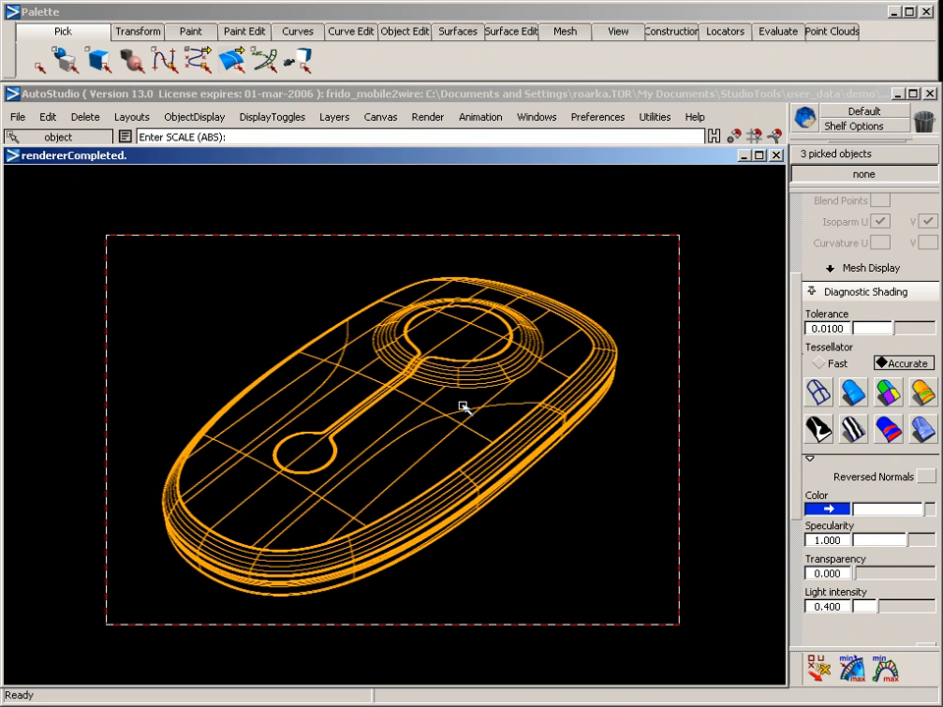
{"action": "left_click", "coordinate": [775, 156]}
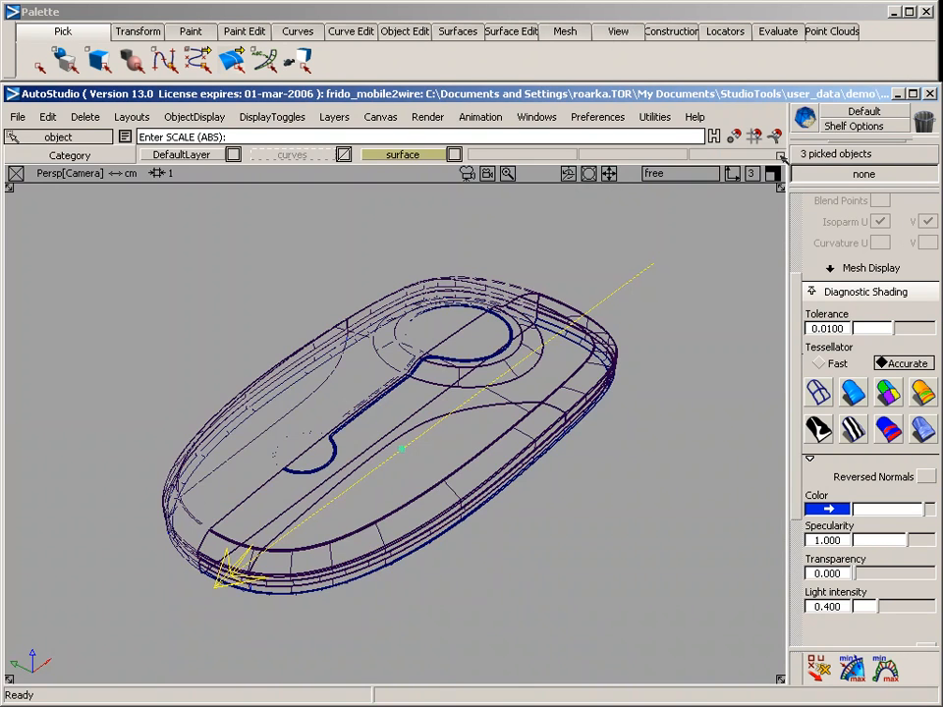
Step: Deselect all objects and turn on Depth of Field in the perspective camera's lens properties in the Camera Editor
{"action": "left_click", "coordinate": [371, 622]}
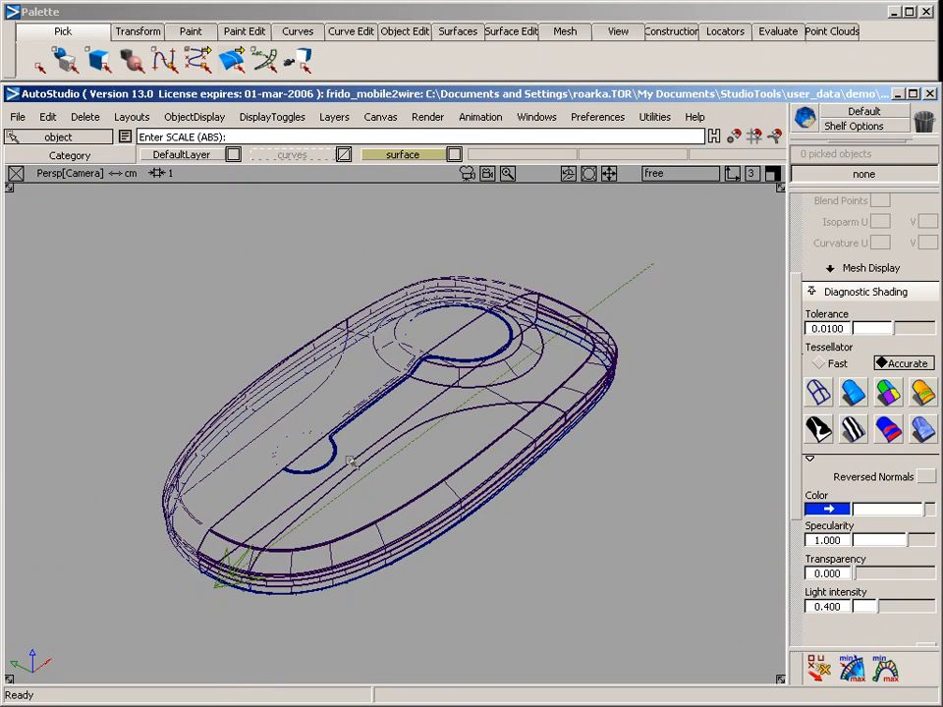
{"action": "left_click_drag", "start_coordinate": [392, 491], "coordinate": [368, 467], "text": "alt+shift"}
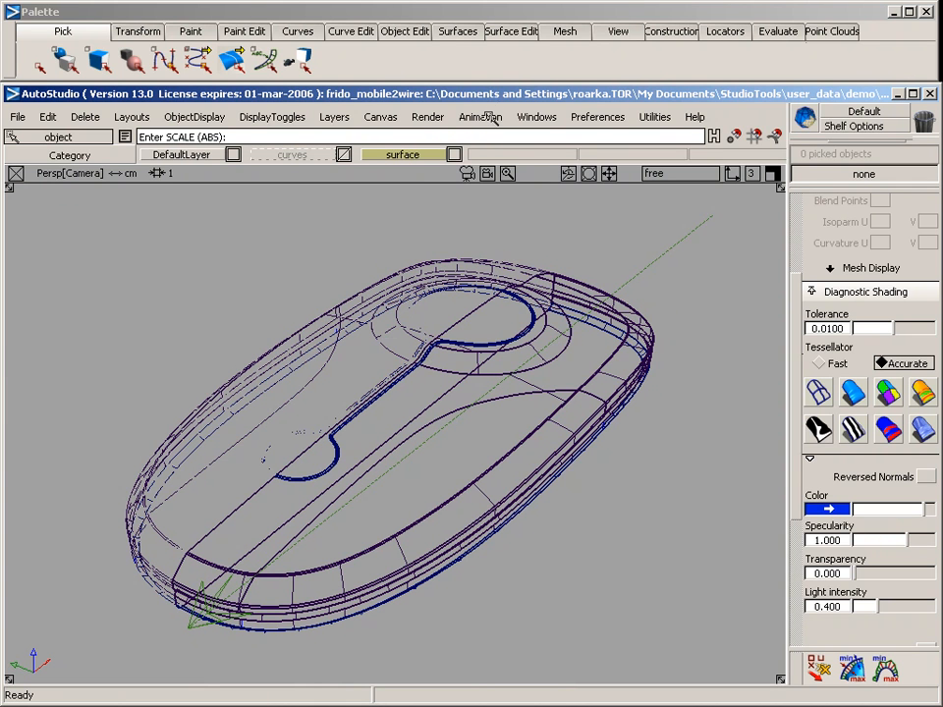
{"action": "left_click", "coordinate": [429, 117]}
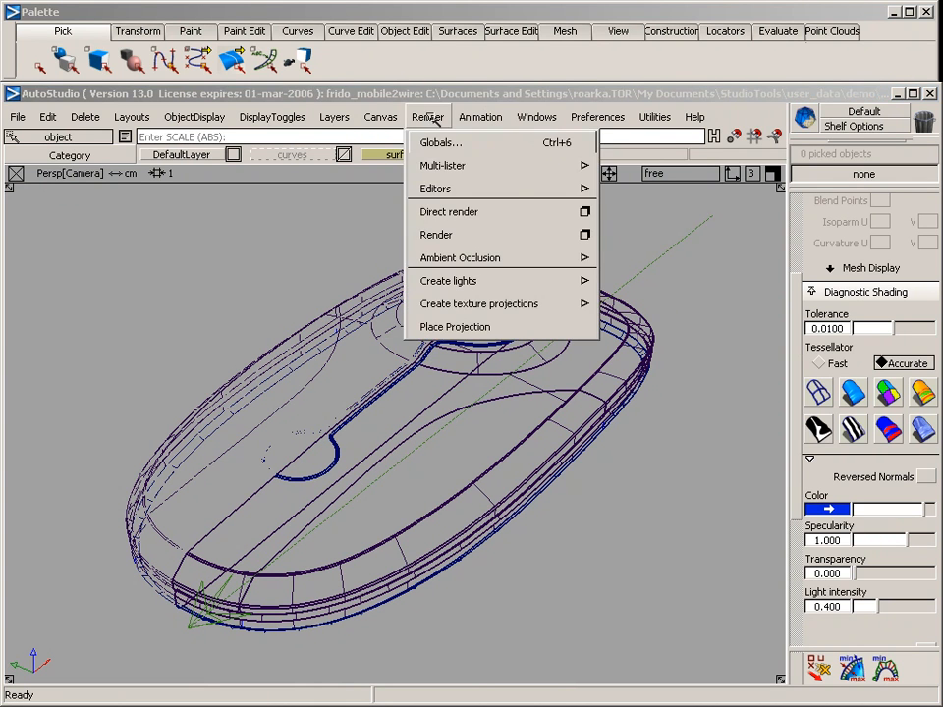
{"action": "left_click", "coordinate": [536, 117]}
{"action": "mouse_move", "coordinate": [557, 235]}
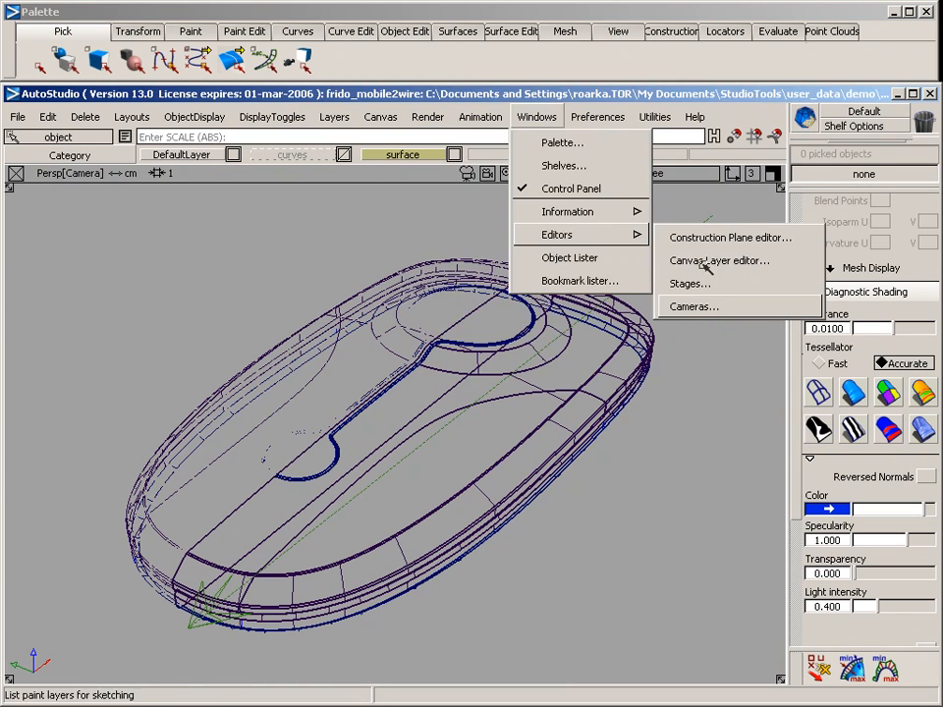
{"action": "left_click", "coordinate": [707, 309]}
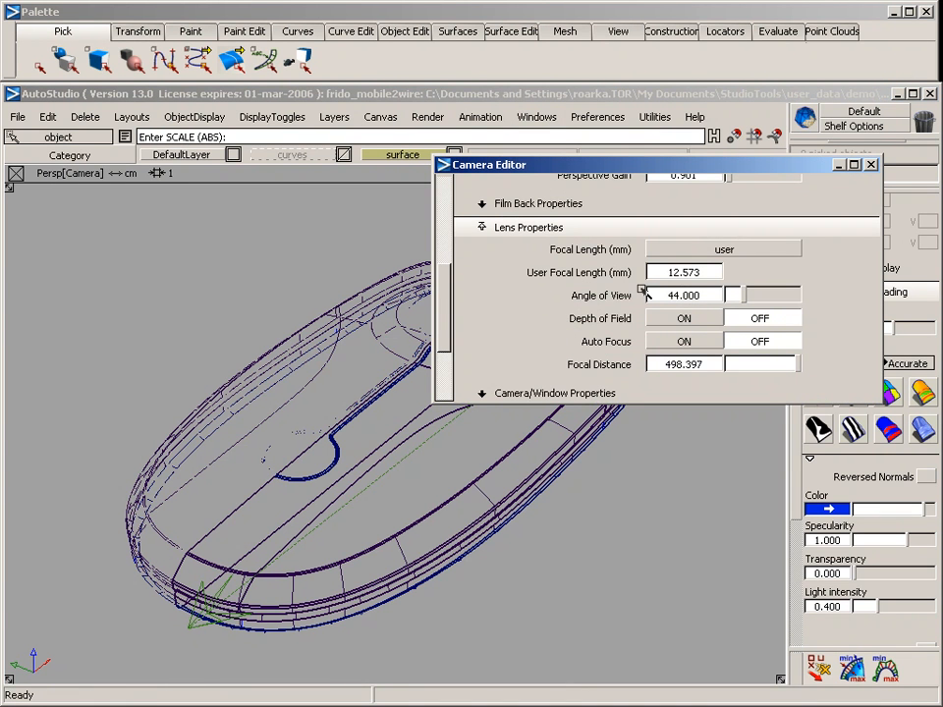
{"action": "left_click", "coordinate": [685, 318]}
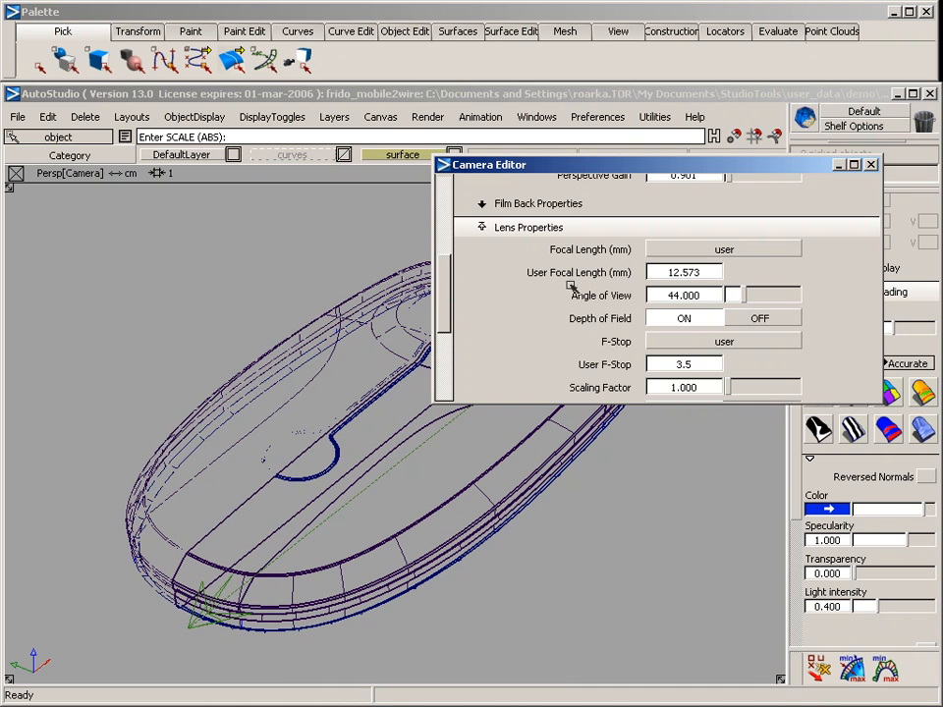
{"action": "left_click_drag", "start_coordinate": [447, 283], "coordinate": [454, 315]}
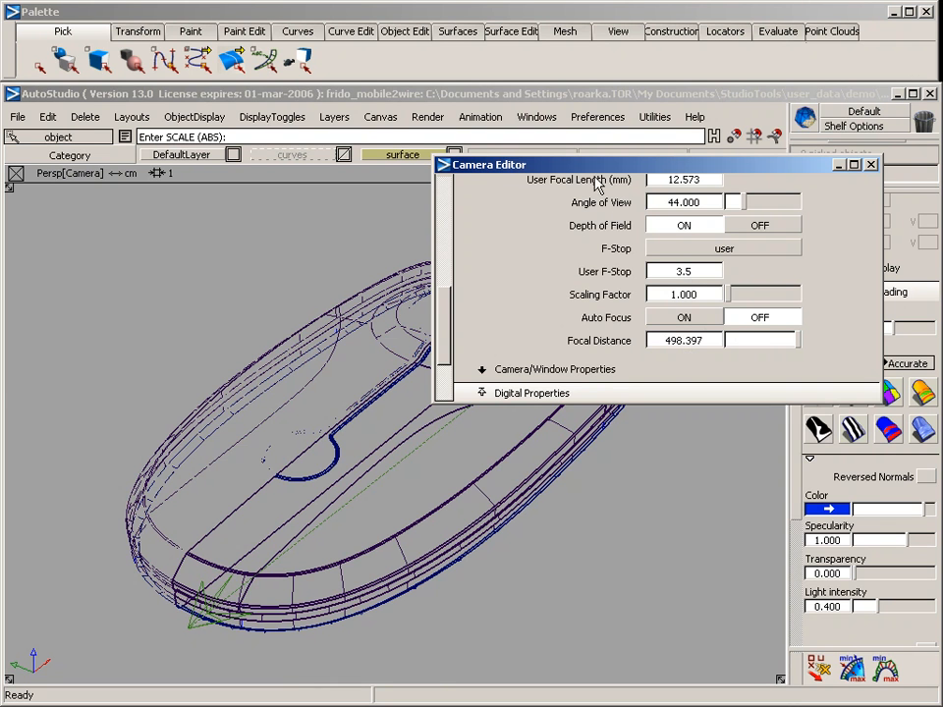
{"action": "left_click_drag", "start_coordinate": [603, 169], "coordinate": [664, 105]}
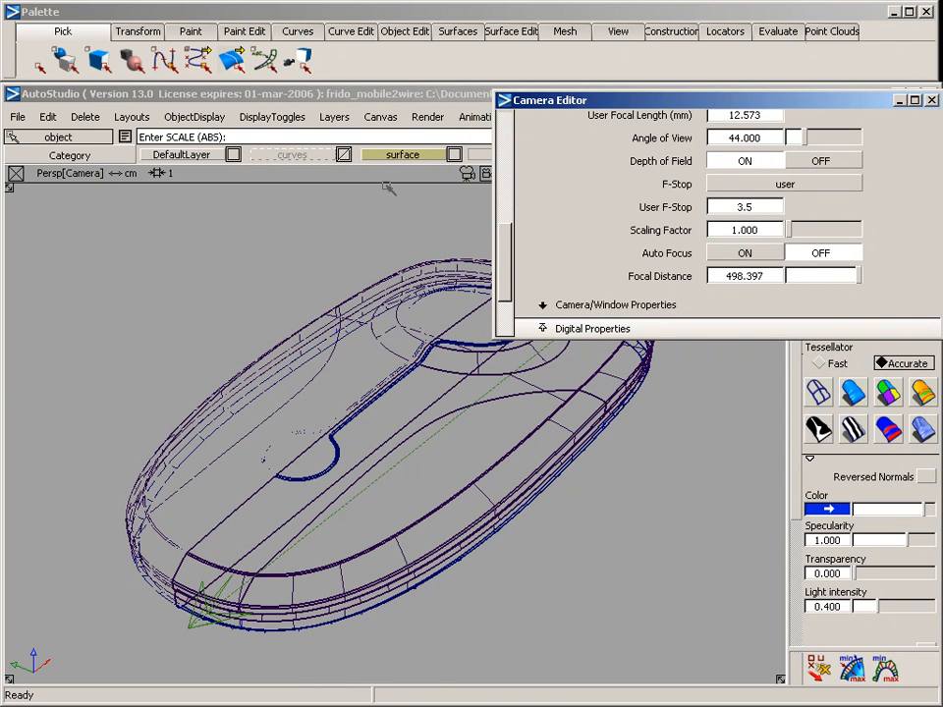
Step: Switch to the four-window layout and fit the whole phone in the Top window
{"action": "left_click", "coordinate": [363, 176]}
{"action": "key", "text": "F9"}
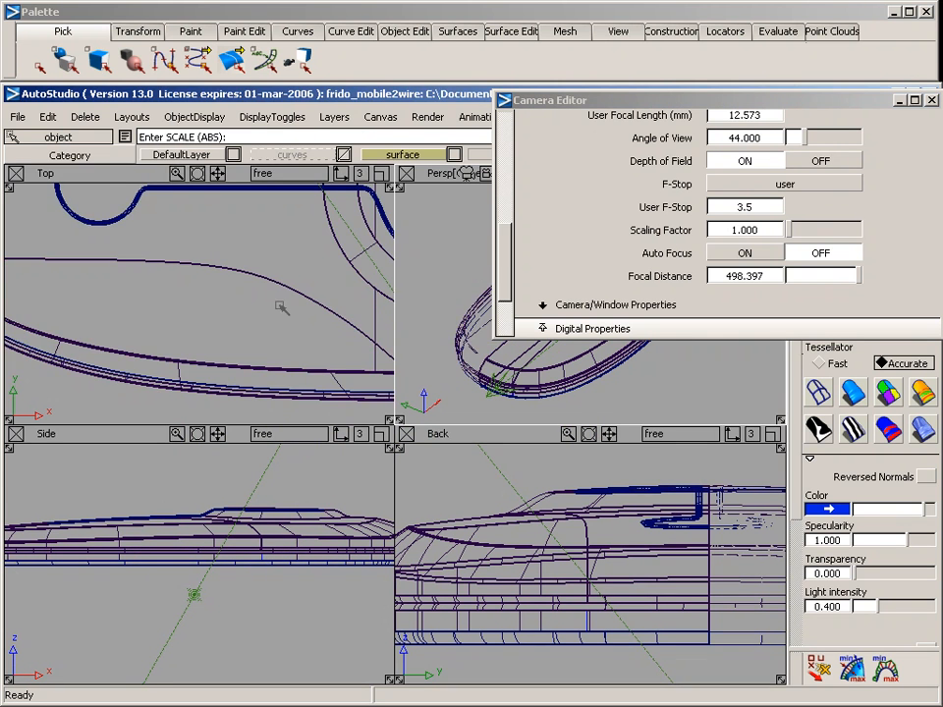
{"action": "right_click_drag", "start_coordinate": [330, 278], "coordinate": [148, 325], "text": "alt+shift"}
{"action": "middle_click_drag", "start_coordinate": [210, 267], "coordinate": [234, 390], "text": "alt+shift"}
{"action": "right_click_drag", "start_coordinate": [247, 387], "coordinate": [225, 360], "text": "alt+shift"}
{"action": "middle_click_drag", "start_coordinate": [287, 336], "coordinate": [270, 317], "text": "alt+shift"}
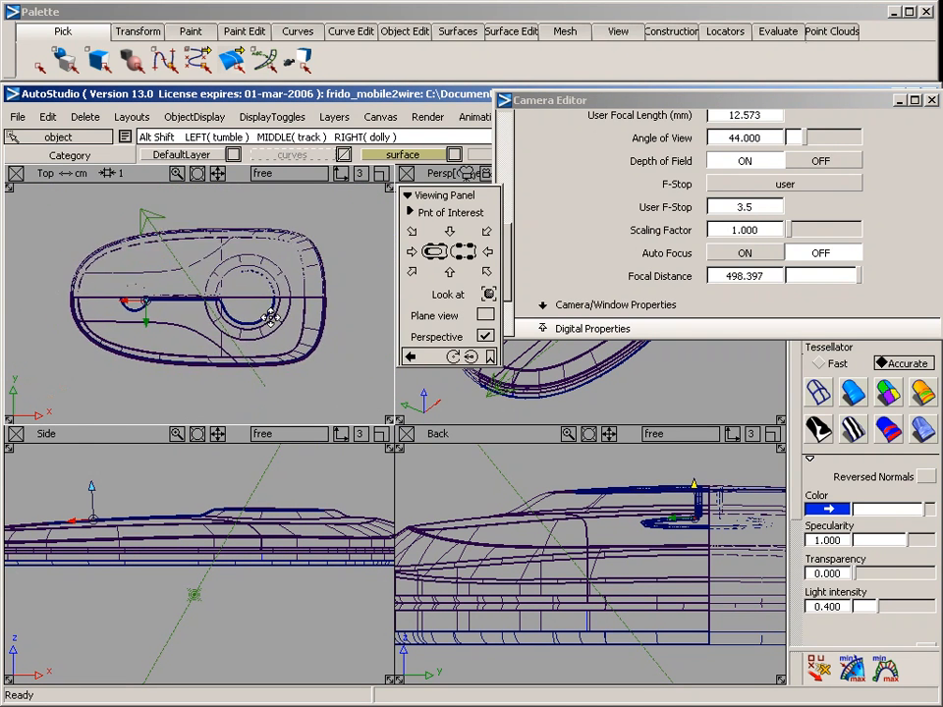
{"action": "right_click_drag", "start_coordinate": [270, 317], "coordinate": [181, 338], "text": "alt+shift"}
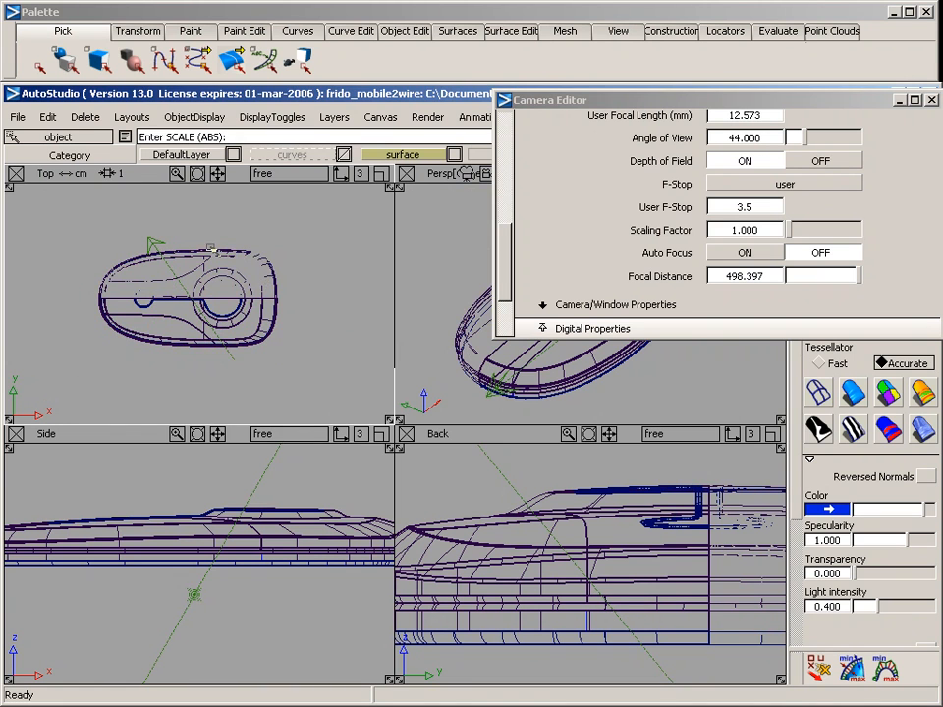
Step: Turn on the display of the grid and the camera, with the camera and phone both in the Top window
{"action": "left_click", "coordinate": [271, 116]}
{"action": "mouse_move", "coordinate": [300, 142]}
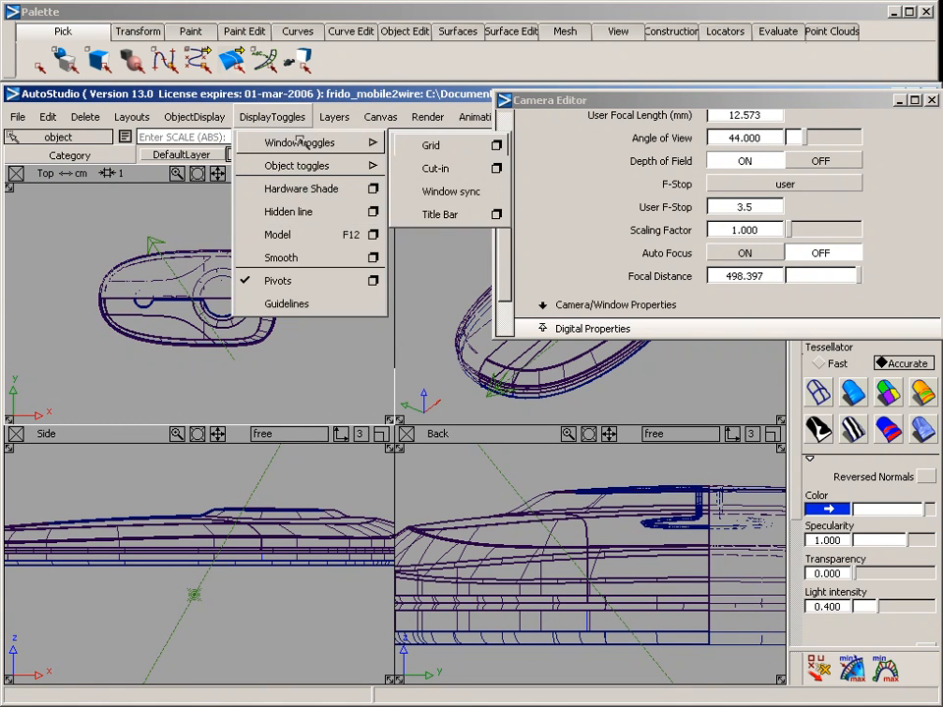
{"action": "left_click", "coordinate": [431, 146]}
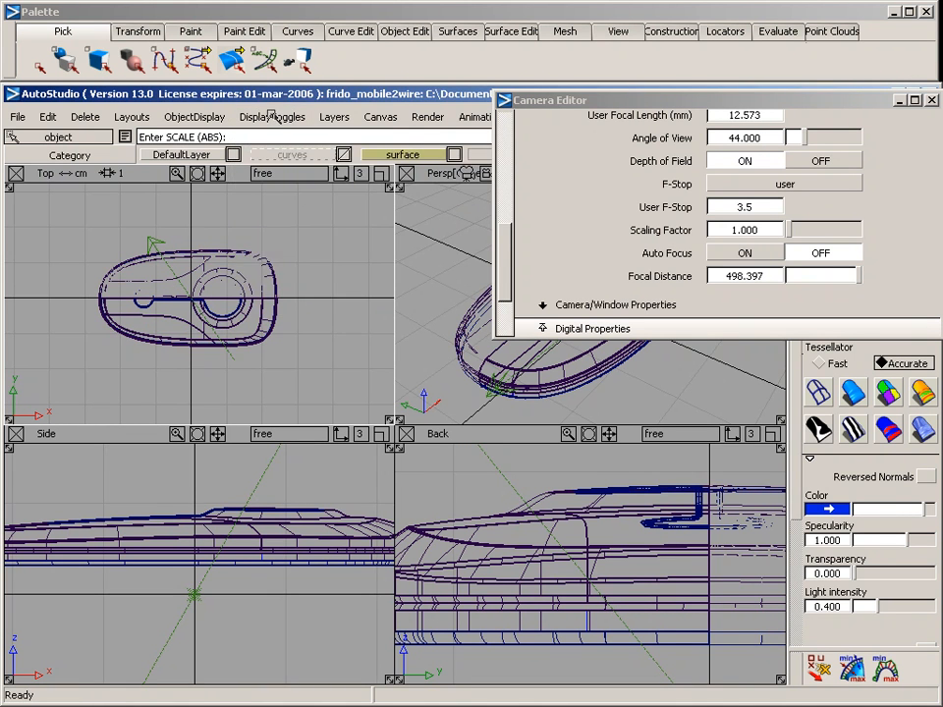
{"action": "left_click", "coordinate": [273, 117]}
{"action": "mouse_move", "coordinate": [294, 165]}
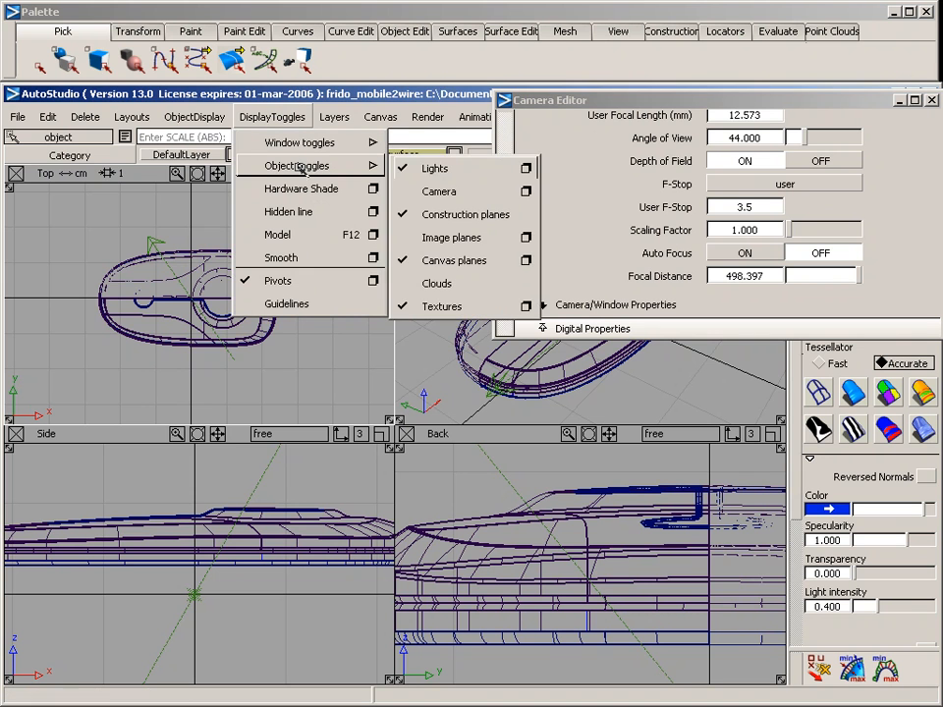
{"action": "left_click", "coordinate": [440, 191]}
{"action": "right_click_drag", "start_coordinate": [331, 282], "coordinate": [282, 305], "text": "alt+shift"}
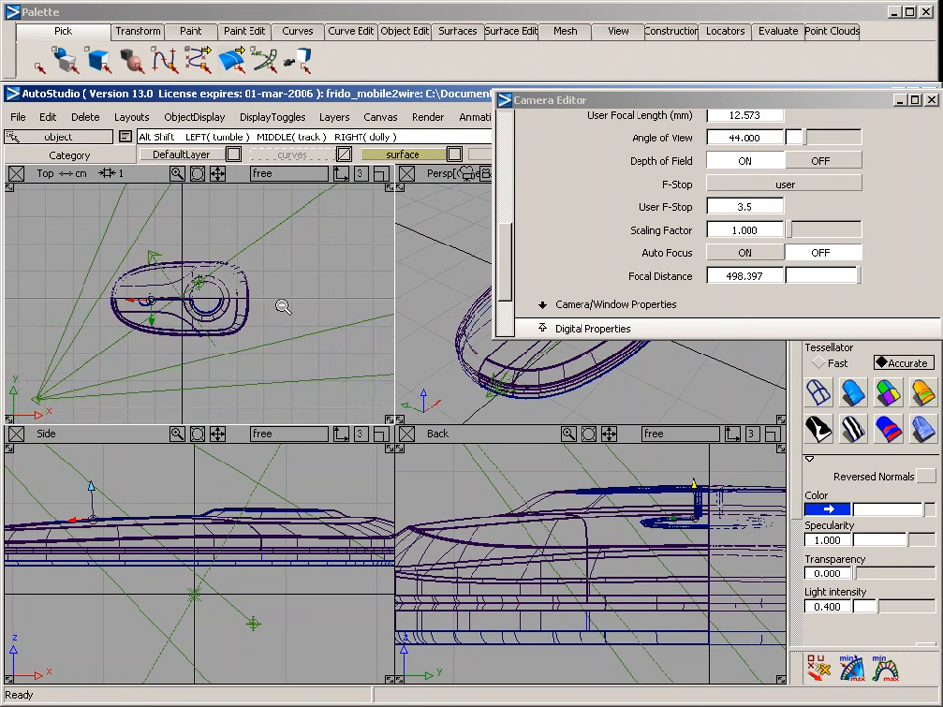
{"action": "middle_click_drag", "start_coordinate": [282, 305], "coordinate": [350, 280], "text": "alt+shift"}
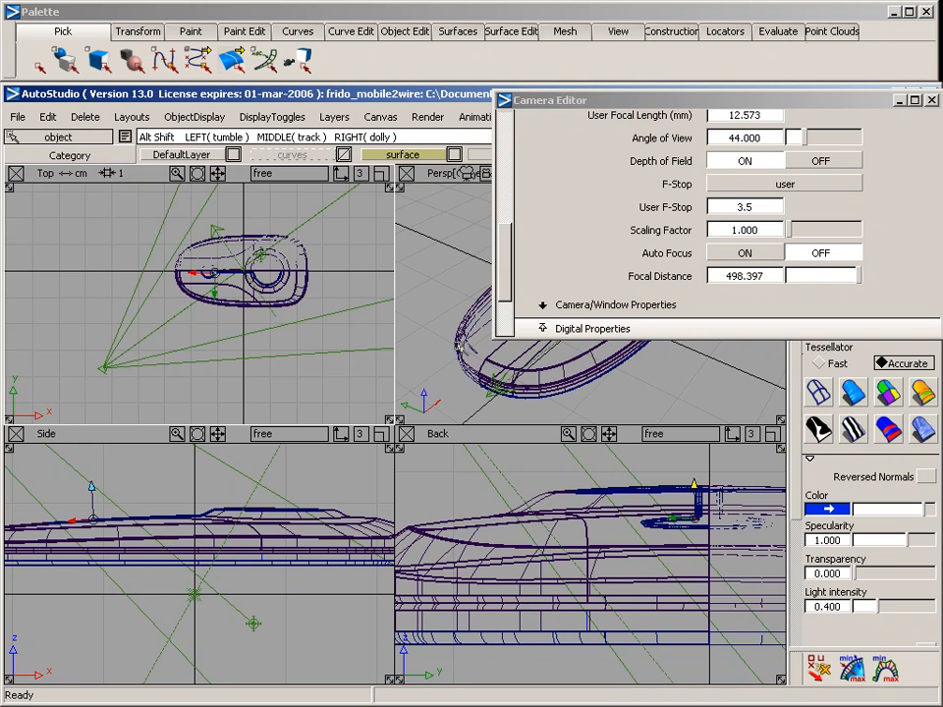
{"action": "middle_click_drag", "start_coordinate": [457, 347], "coordinate": [476, 327], "text": "alt+shift"}
{"action": "right_click_drag", "start_coordinate": [458, 348], "coordinate": [509, 340], "text": "alt+shift"}
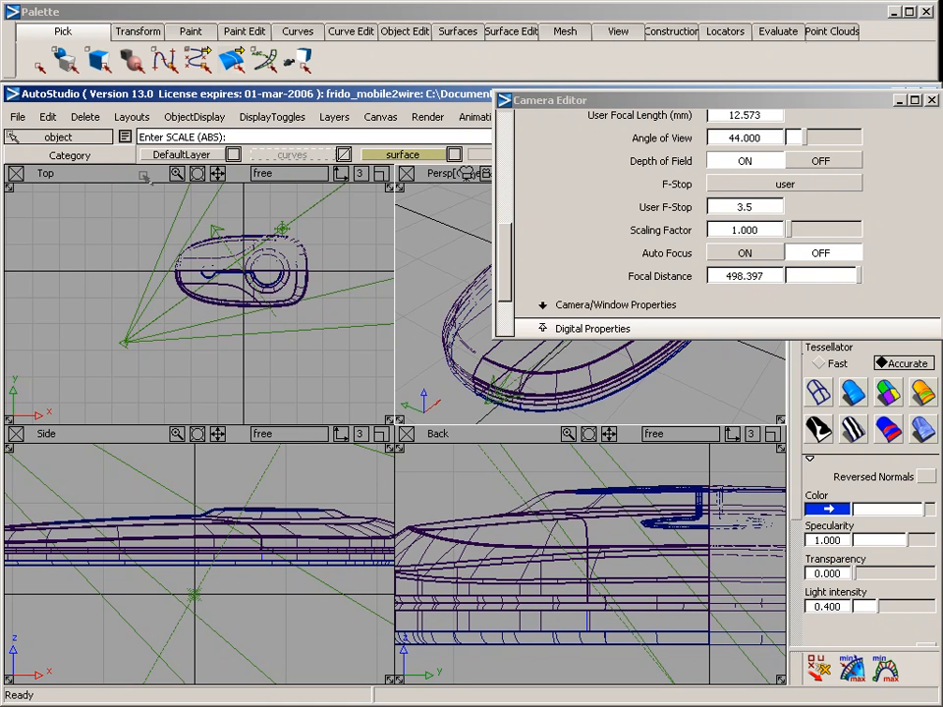
{"action": "left_click", "coordinate": [140, 177]}
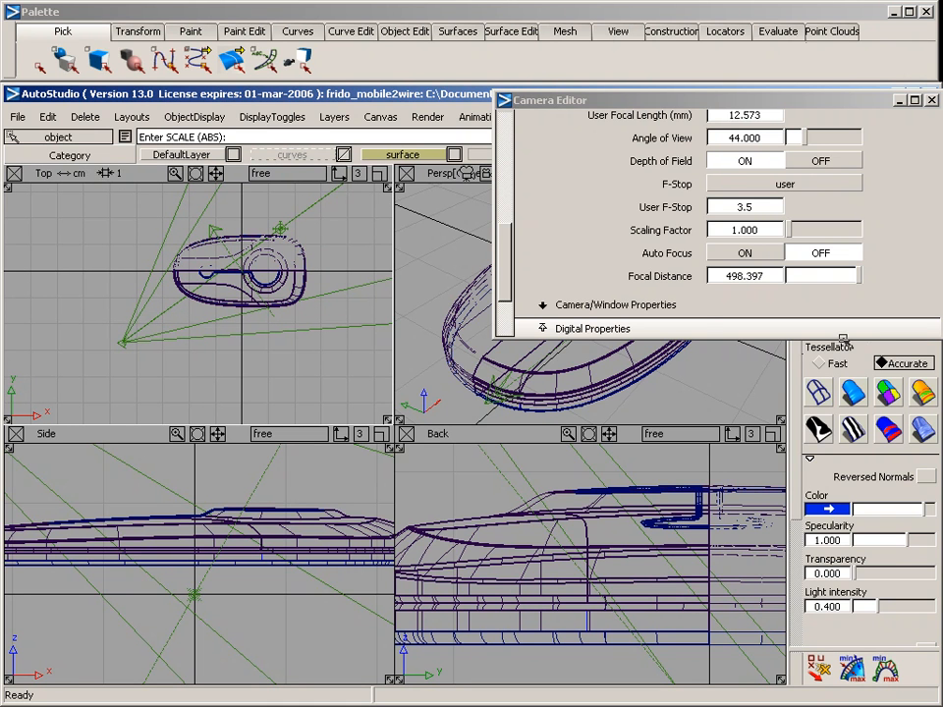
Step: Adjust the camera's Focal Distance against the phone in the Top window, trying 3 and 4 and settling on 4.5
{"action": "left_click_drag", "start_coordinate": [767, 276], "coordinate": [712, 276]}
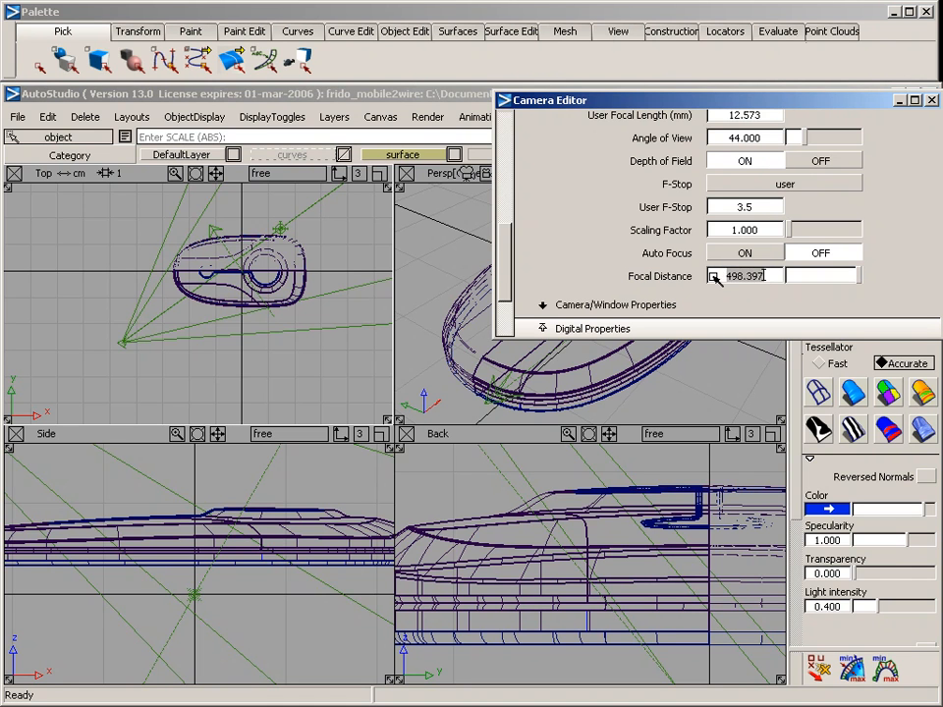
{"action": "type", "text": "3"}
{"action": "key", "text": "Return"}
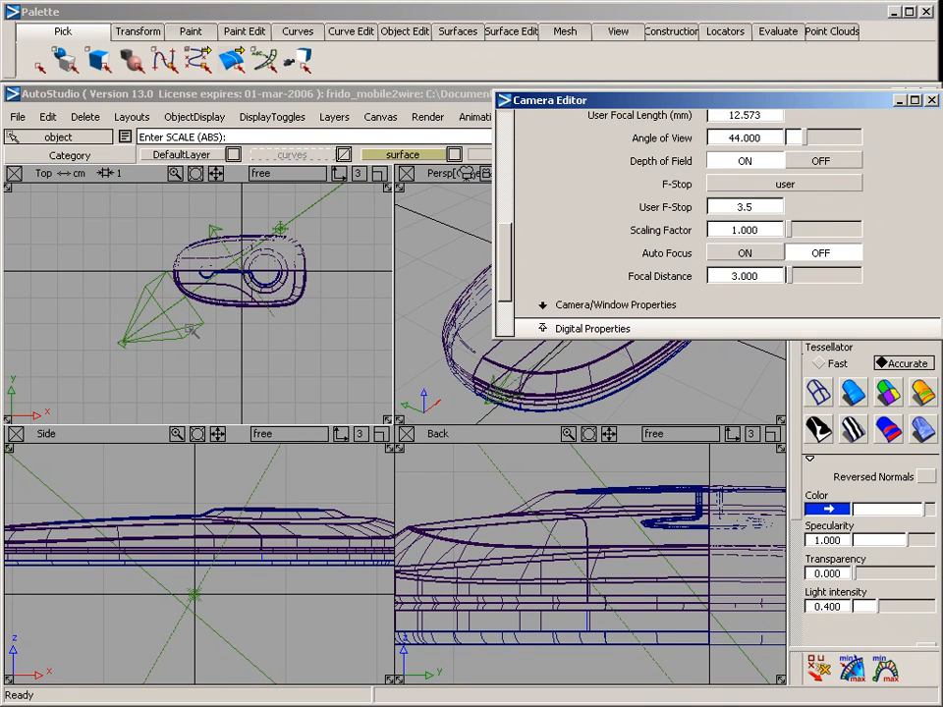
{"action": "left_click", "coordinate": [758, 276]}
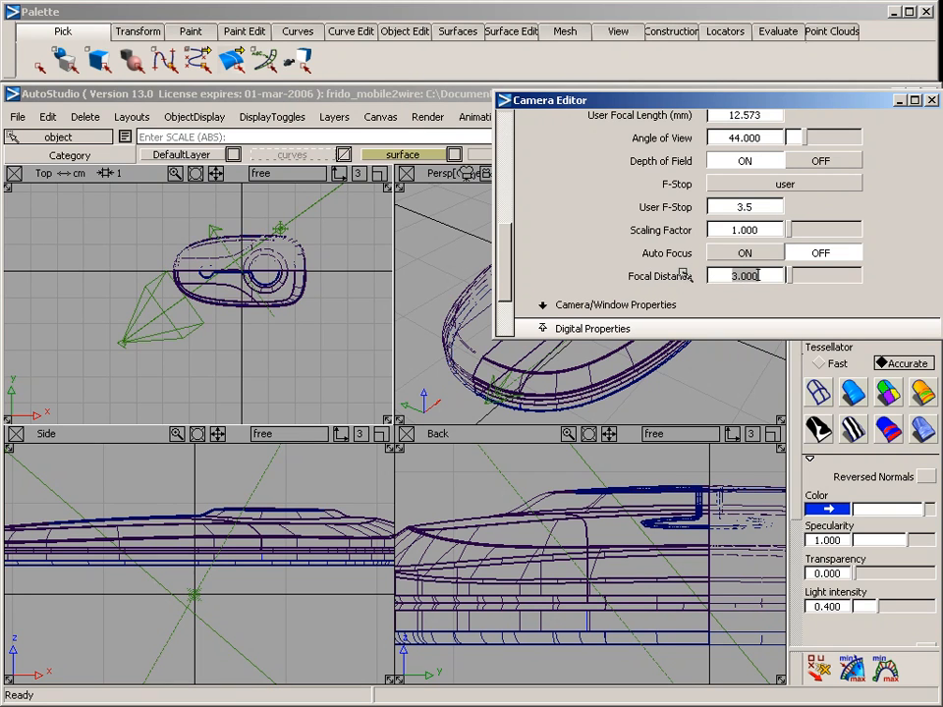
{"action": "type", "text": "4"}
{"action": "key", "text": "Return"}
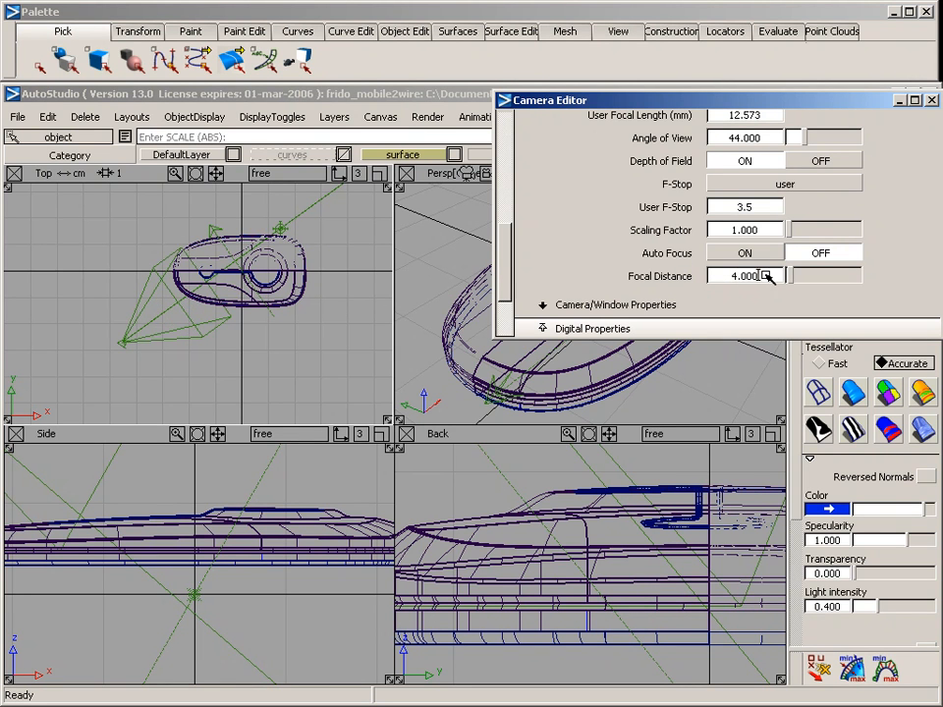
{"action": "type", "text": "4.5"}
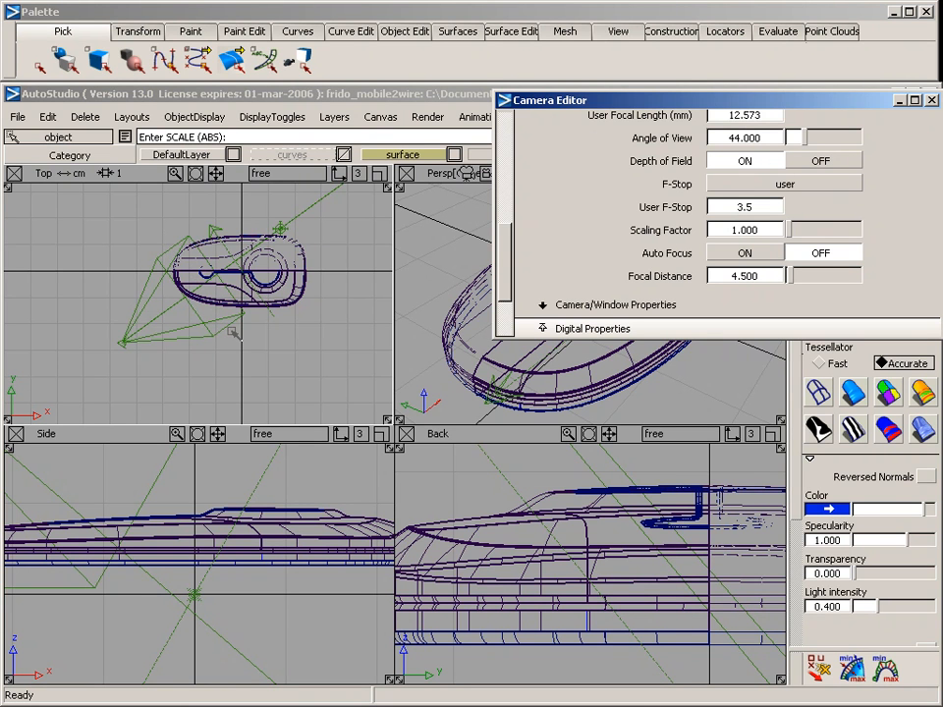
Step: Set the camera's F-Stop to 22, adjust the camera angle on the phone and return to the single perspective window
{"action": "left_click", "coordinate": [771, 185]}
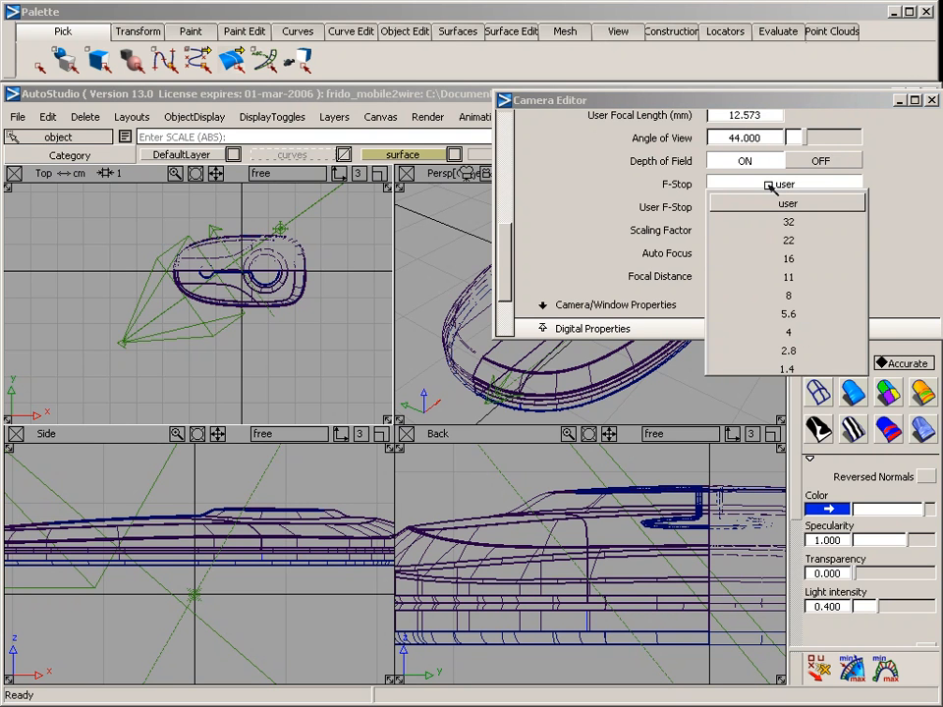
{"action": "left_click", "coordinate": [807, 242]}
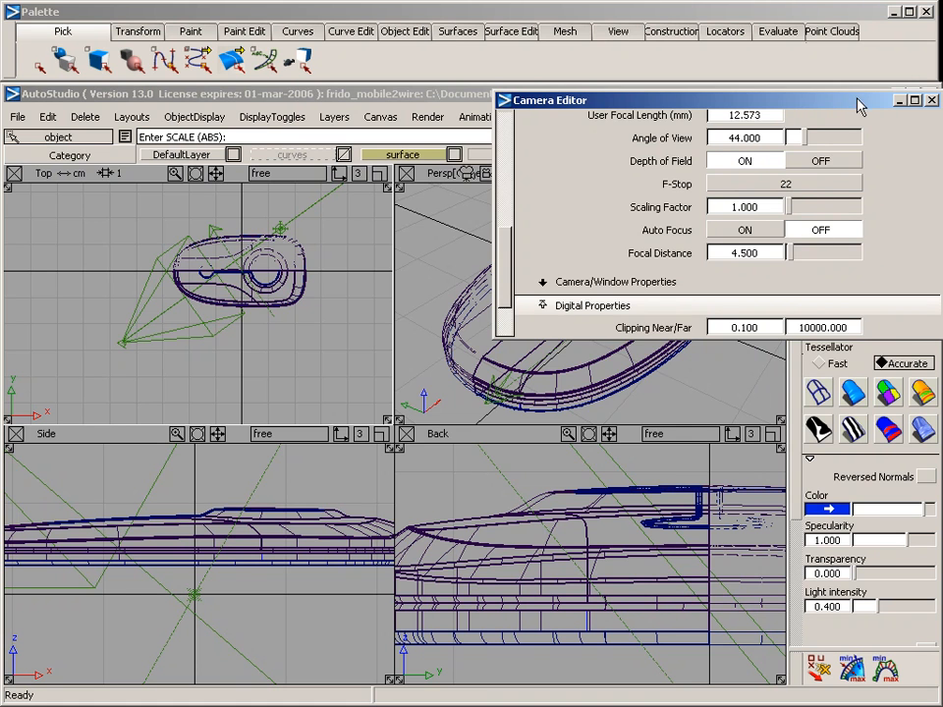
{"action": "left_click_drag", "start_coordinate": [856, 104], "coordinate": [365, 389]}
{"action": "left_click_drag", "start_coordinate": [664, 278], "coordinate": [604, 295], "text": "alt+shift"}
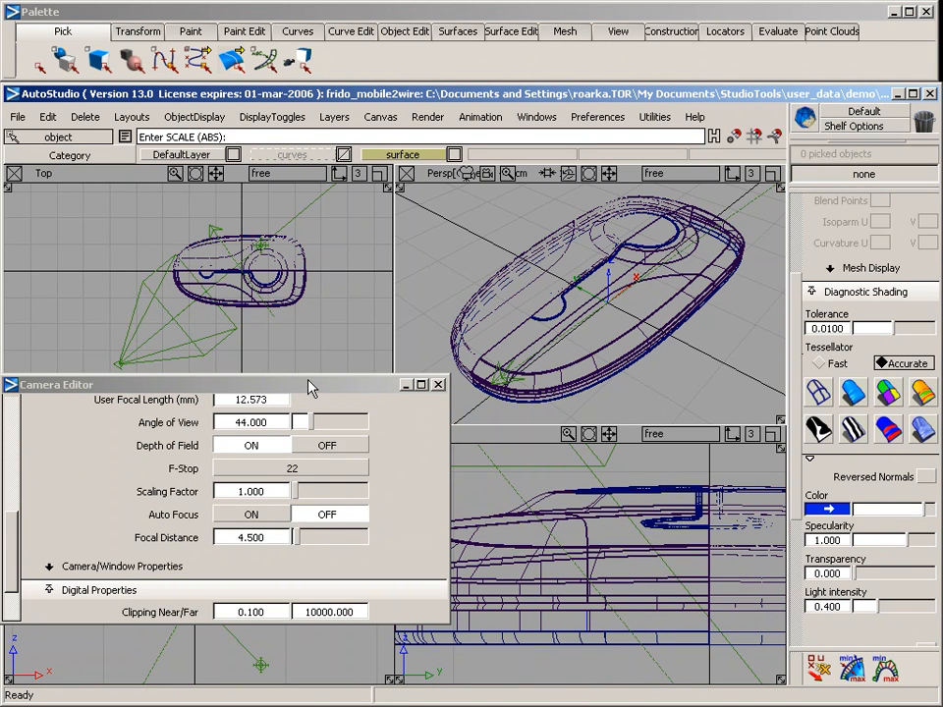
{"action": "left_click_drag", "start_coordinate": [310, 387], "coordinate": [800, 116]}
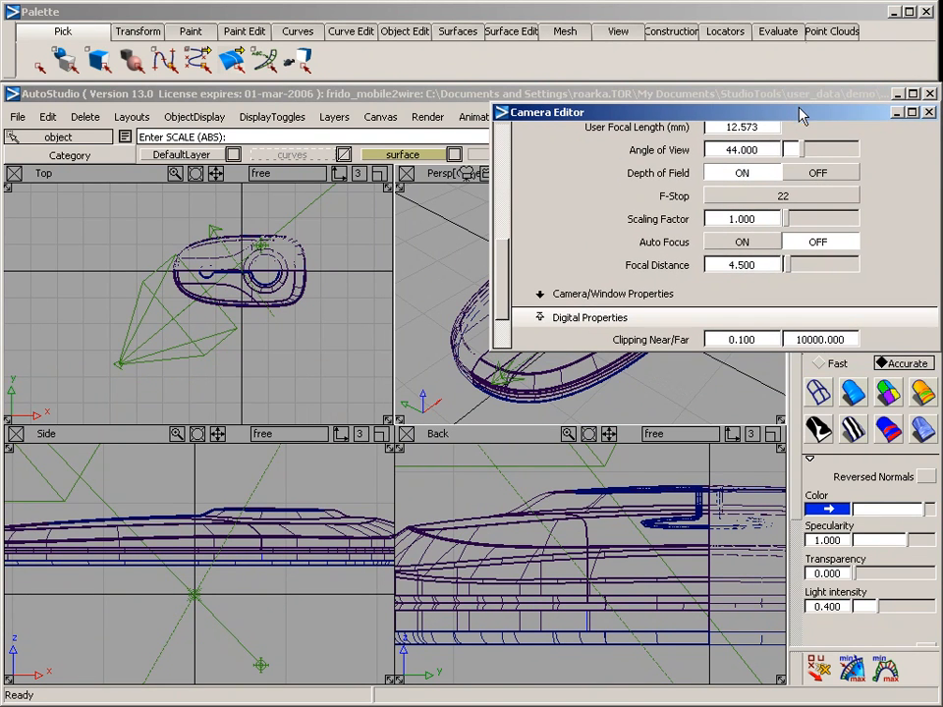
{"action": "key", "text": "F8"}
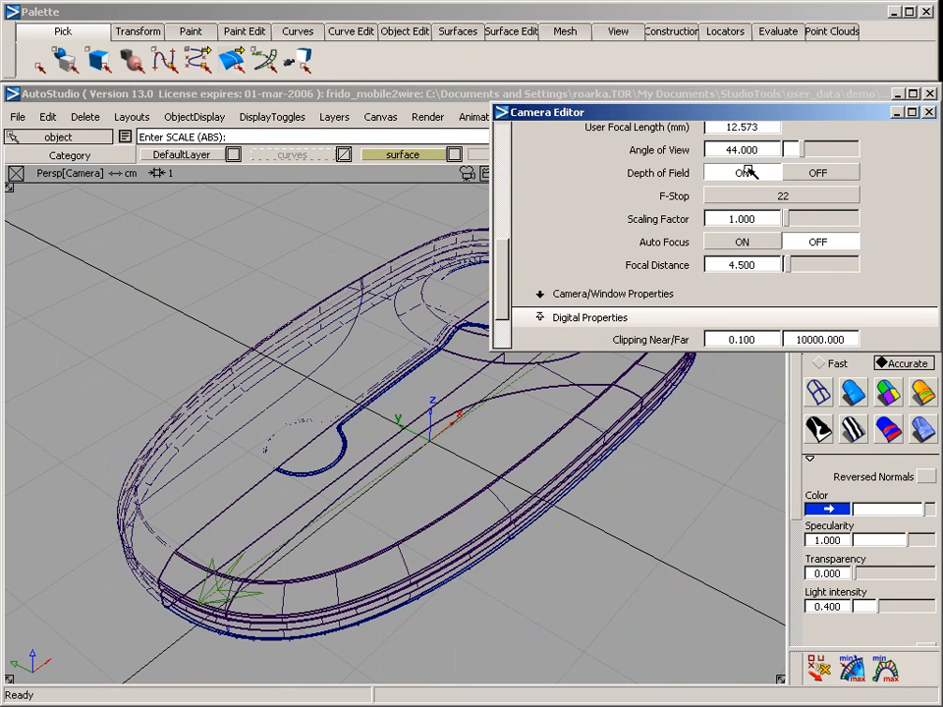
Step: Direct render the perspective window with the Raycaster renderer type
{"action": "left_click", "coordinate": [428, 117]}
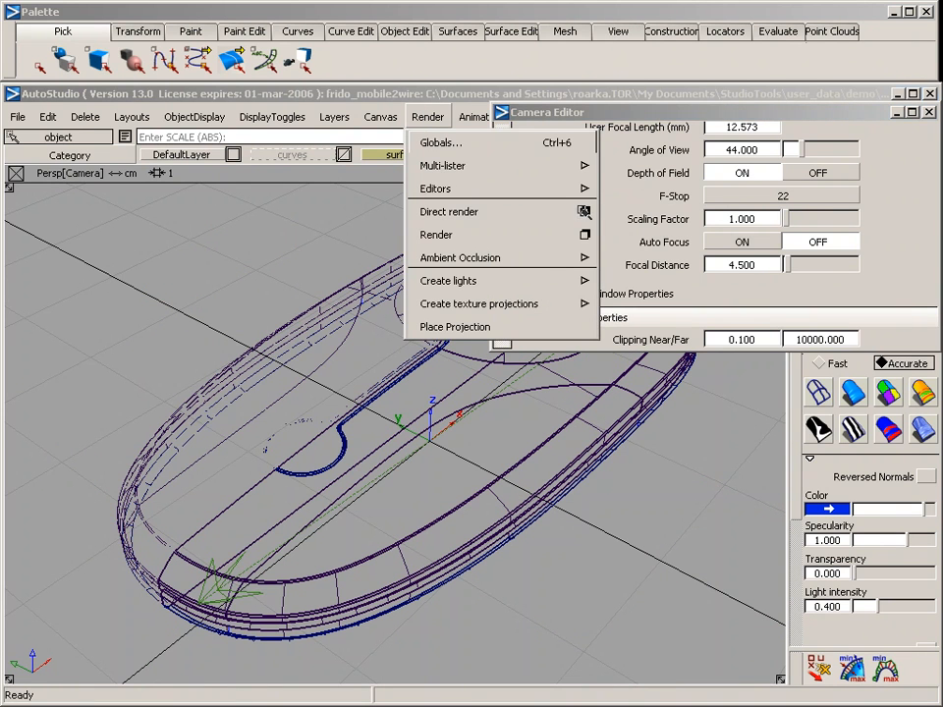
{"action": "left_click", "coordinate": [583, 212]}
{"action": "left_click", "coordinate": [687, 210]}
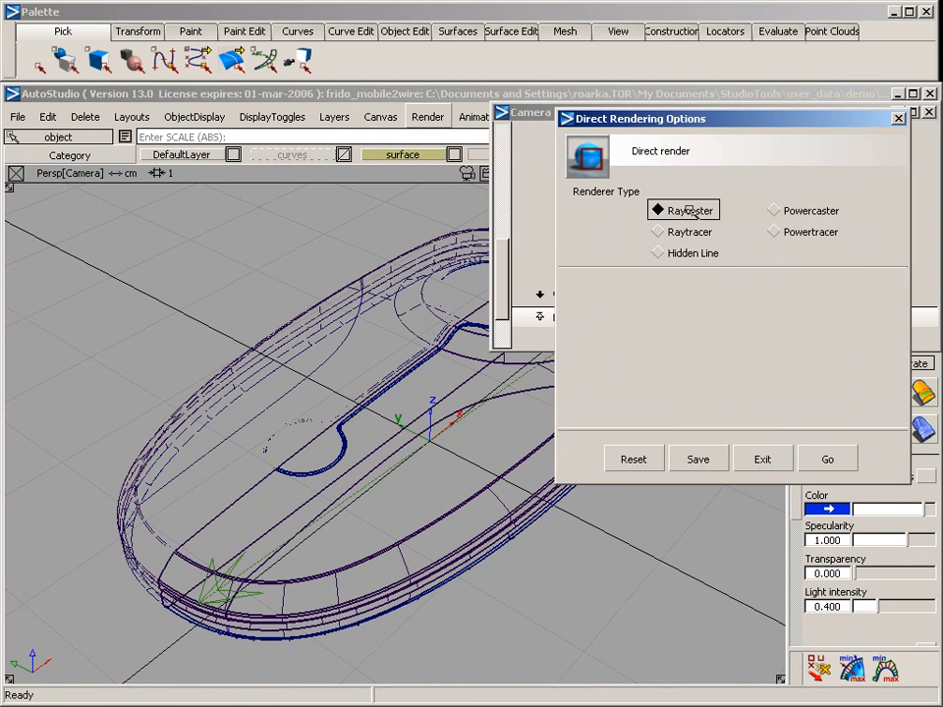
{"action": "left_click", "coordinate": [830, 458]}
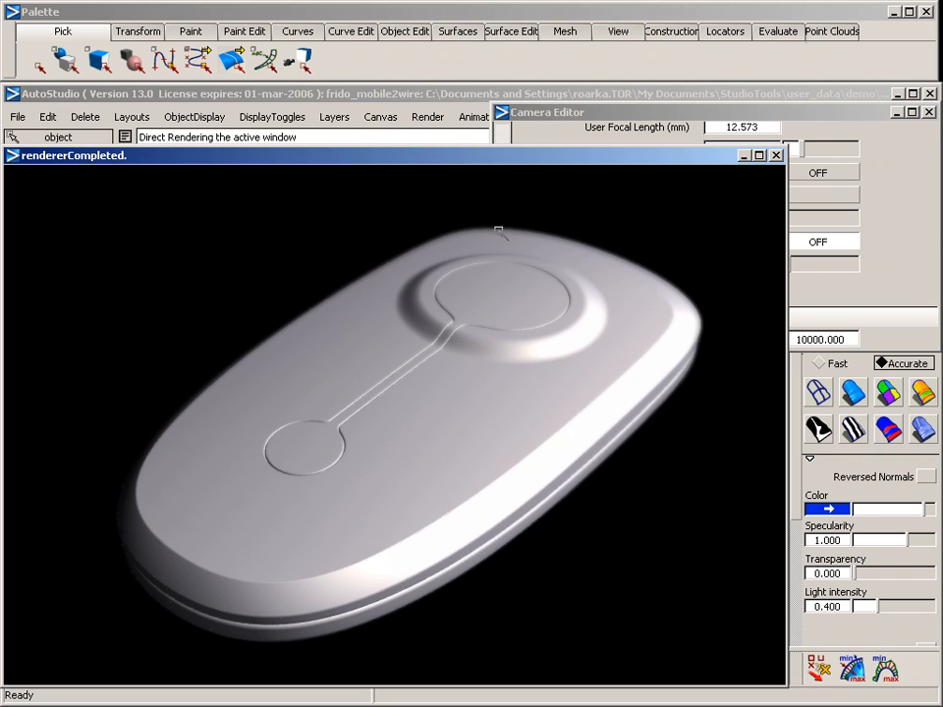
Step: Set the camera's F-Stop to 4, review the finished depth-of-field render and close the render window
{"action": "left_click", "coordinate": [622, 117]}
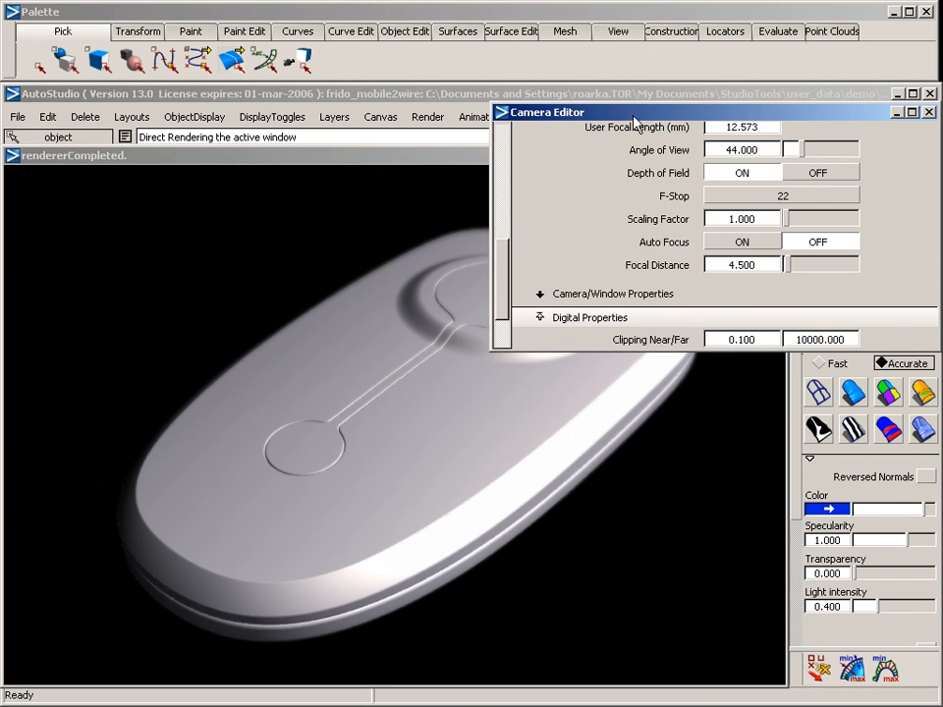
{"action": "left_click", "coordinate": [718, 194]}
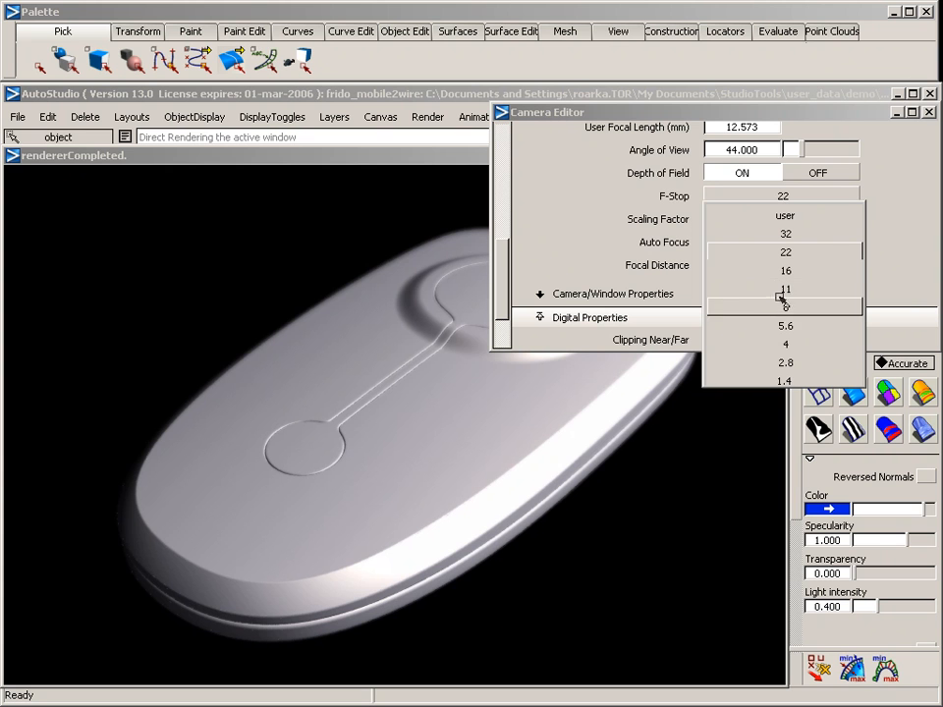
{"action": "left_click", "coordinate": [785, 341]}
{"action": "left_click", "coordinate": [416, 162]}
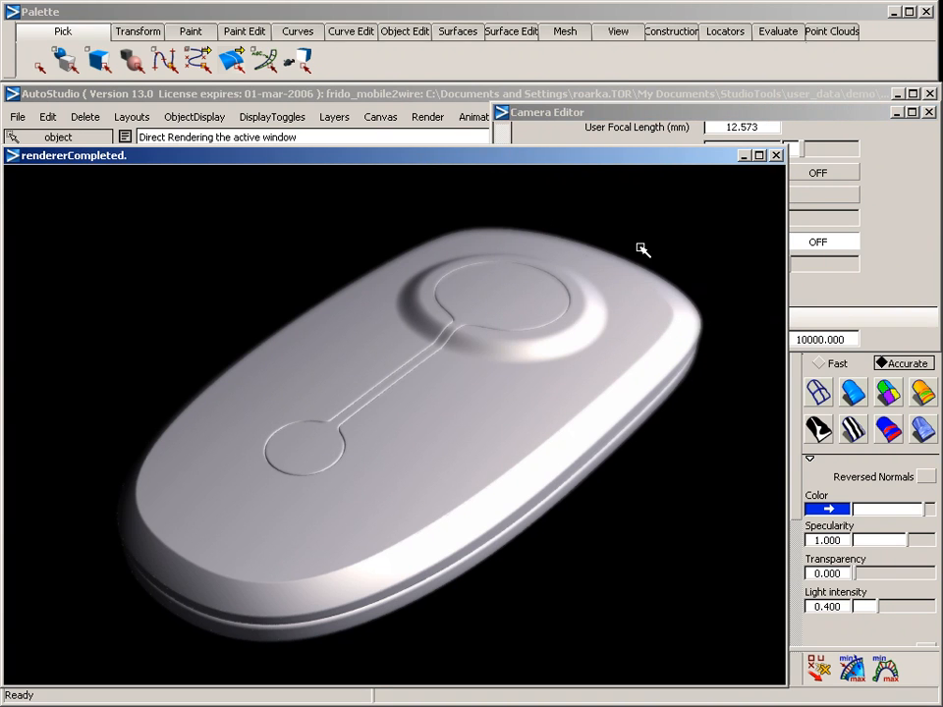
{"action": "left_click", "coordinate": [776, 156]}
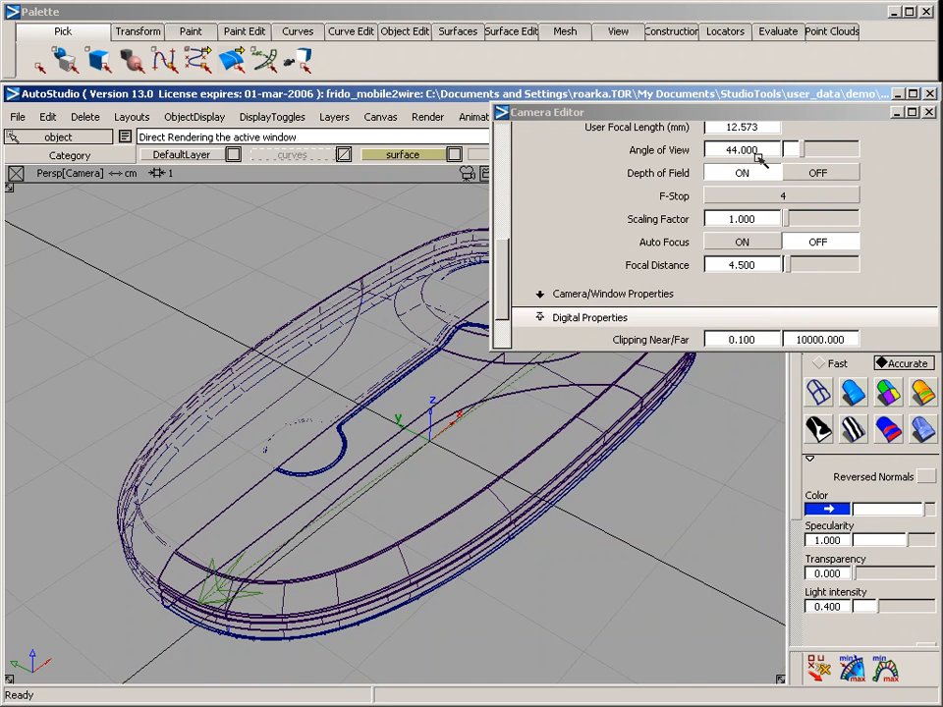
Step: Direct render the perspective window with the current camera settings and bring the Camera Editor back to the front
{"action": "left_click", "coordinate": [428, 117]}
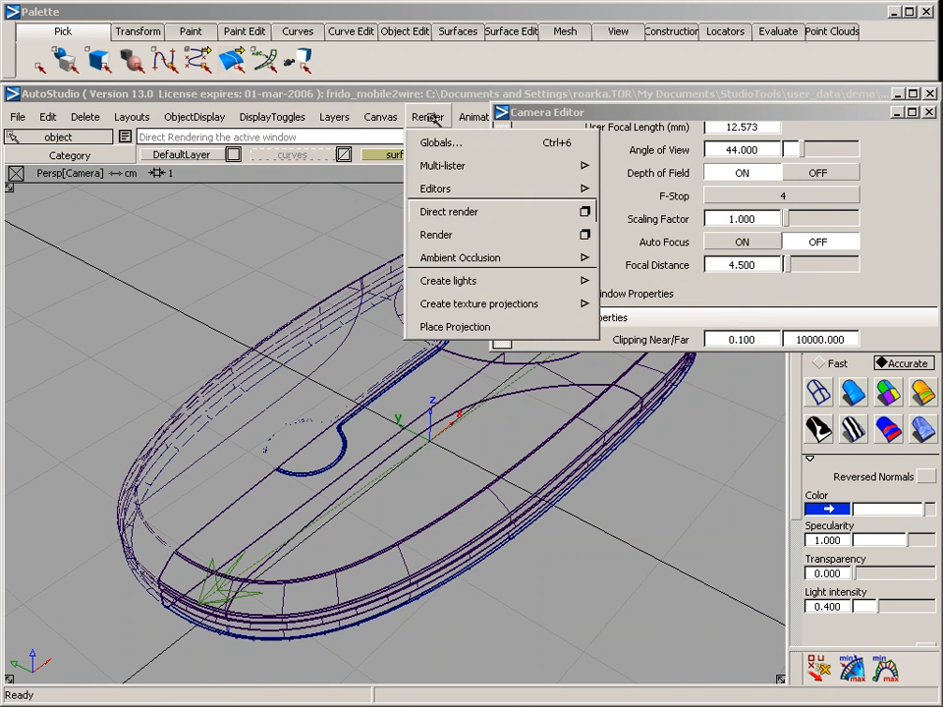
{"action": "left_click", "coordinate": [486, 212]}
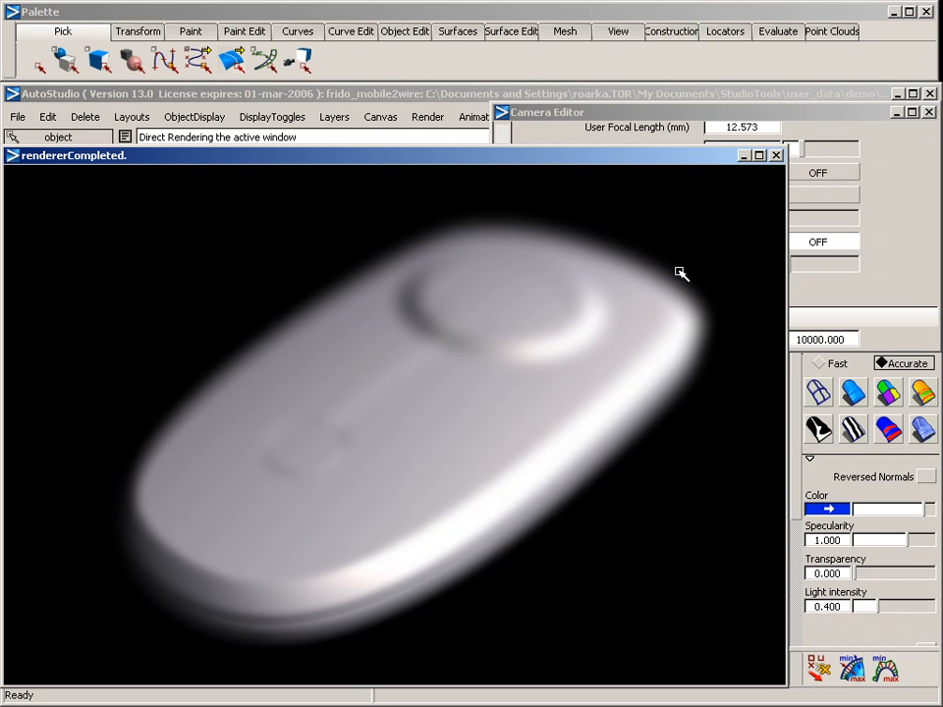
{"action": "left_click", "coordinate": [687, 114]}
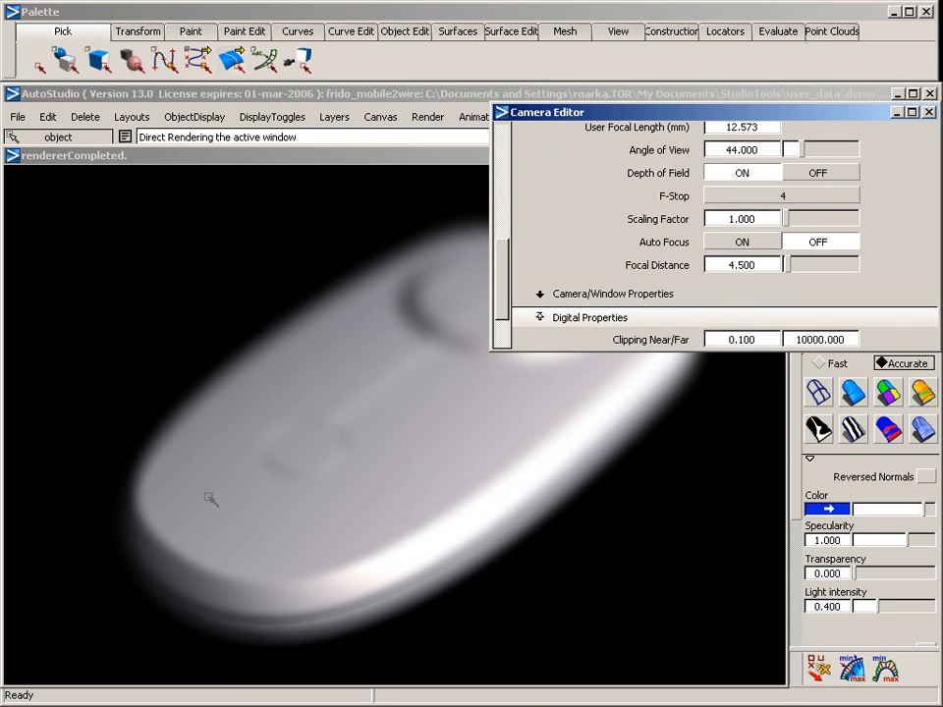
Step: Set the camera's Focal Distance to 5.5 and its F-Stop to 5.6
{"action": "left_click", "coordinate": [752, 195]}
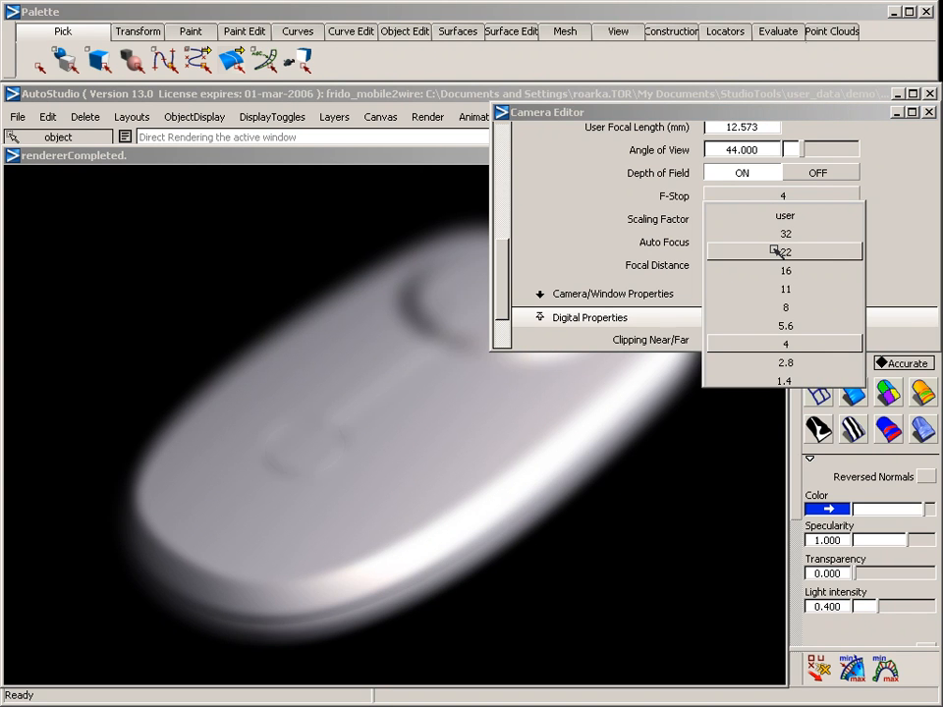
{"action": "left_click", "coordinate": [303, 370]}
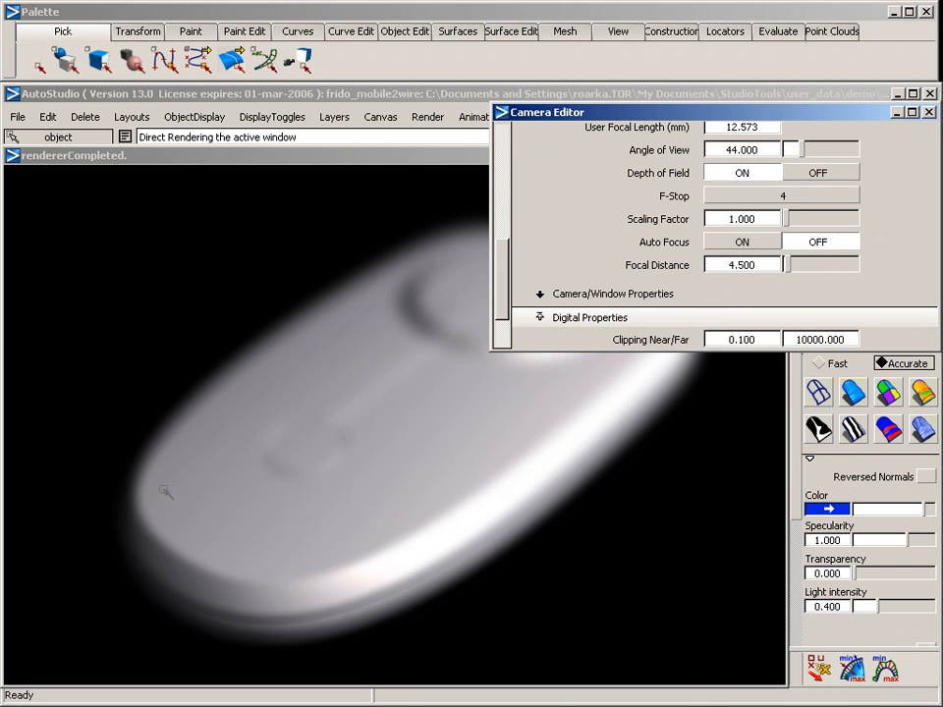
{"action": "left_click", "coordinate": [761, 266]}
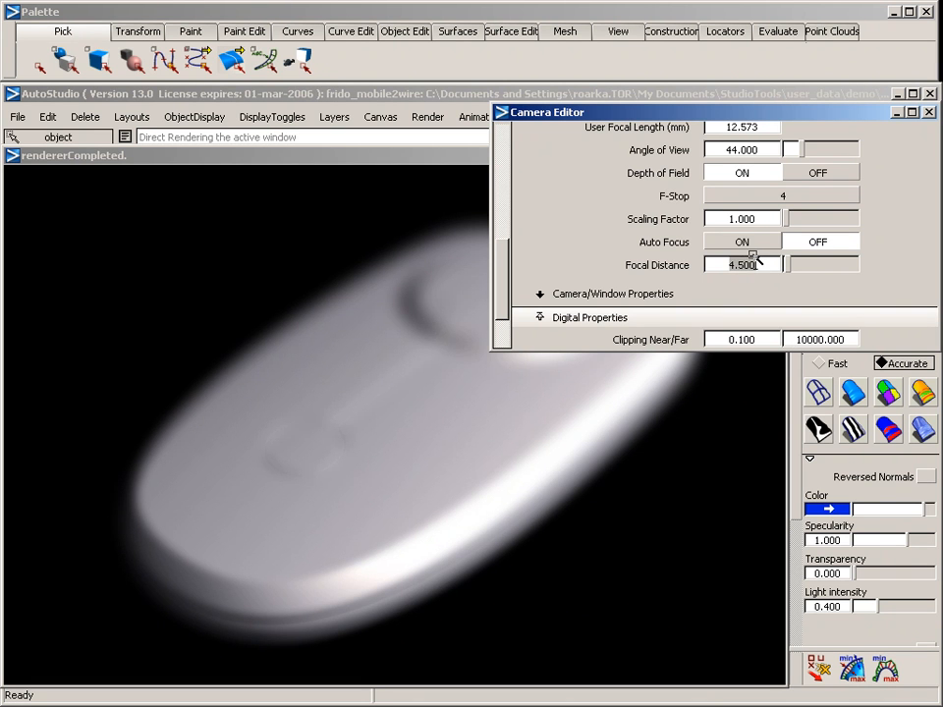
{"action": "type", "text": "5.5"}
{"action": "key", "text": "Return"}
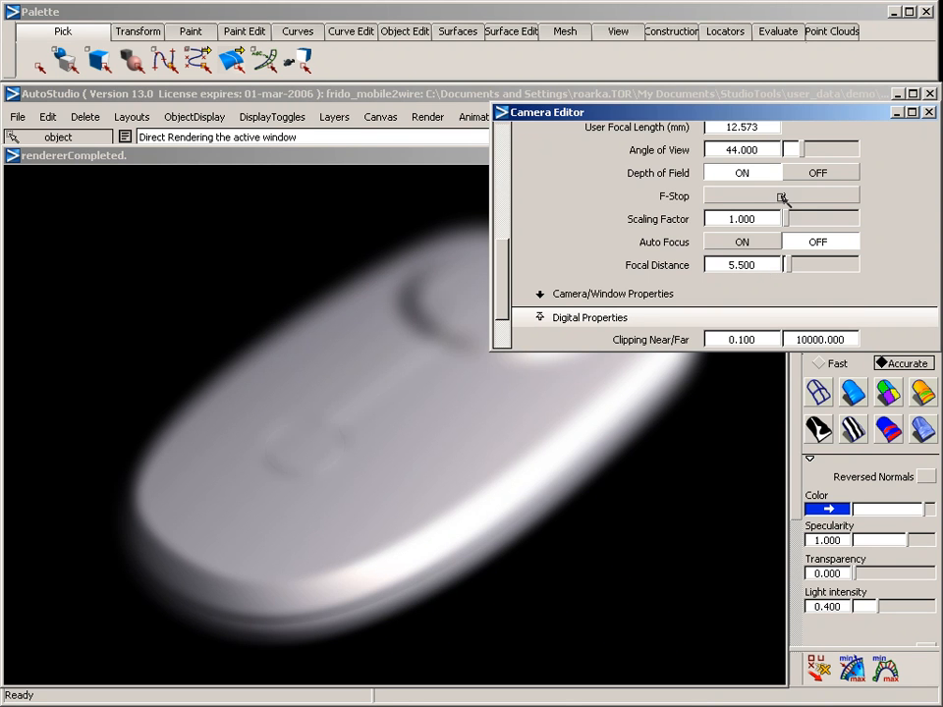
{"action": "left_click", "coordinate": [781, 195]}
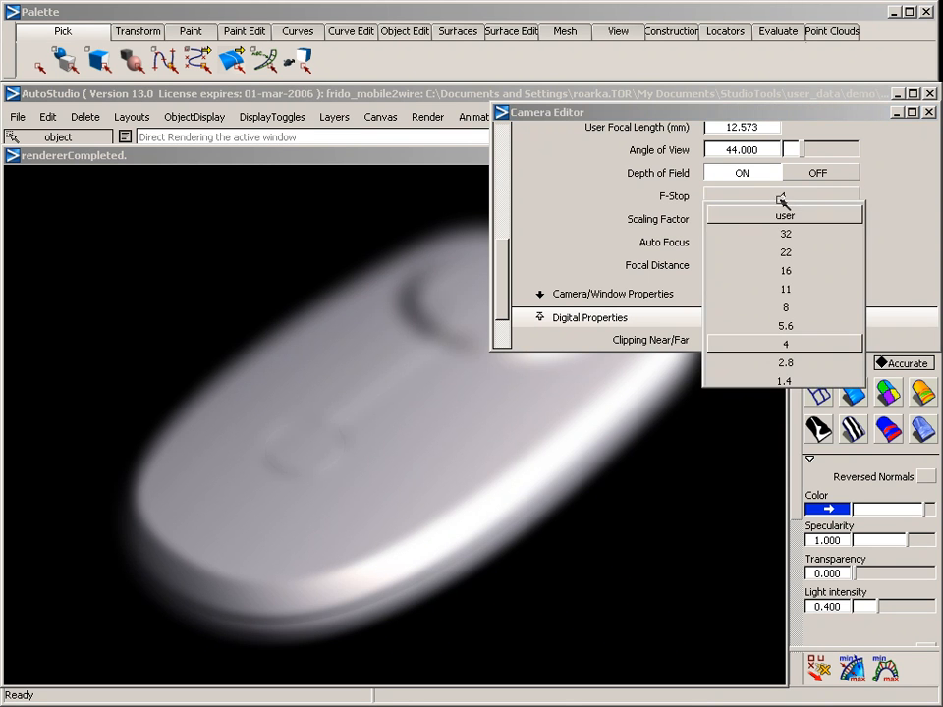
{"action": "left_click", "coordinate": [784, 320]}
Step: Close the old render and direct render the perspective window again with the changed focus settings
{"action": "left_click", "coordinate": [453, 162]}
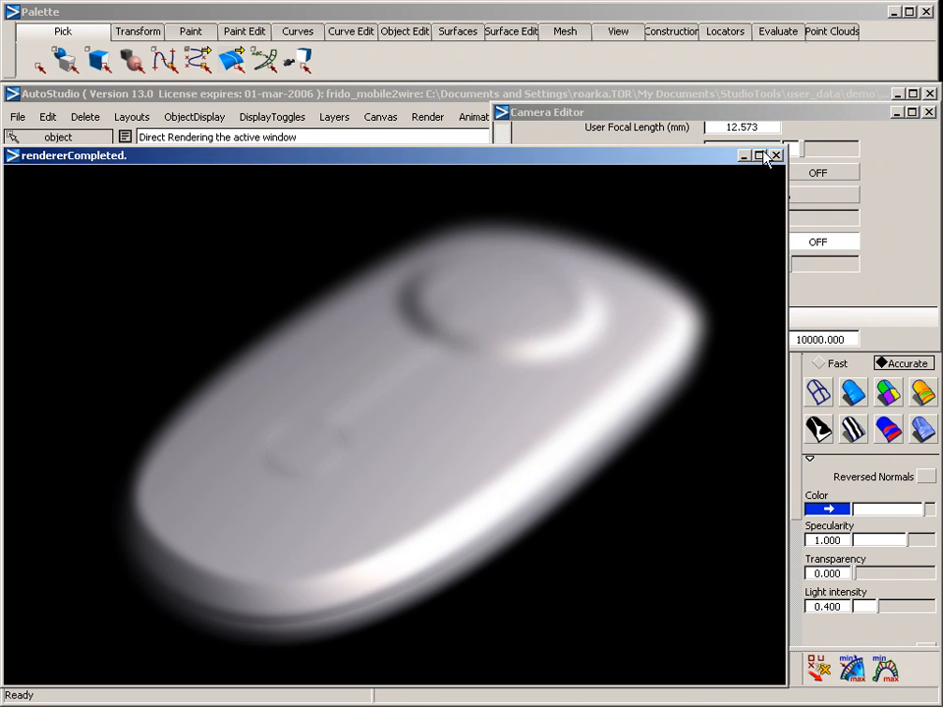
{"action": "left_click", "coordinate": [774, 155]}
{"action": "left_click", "coordinate": [427, 117]}
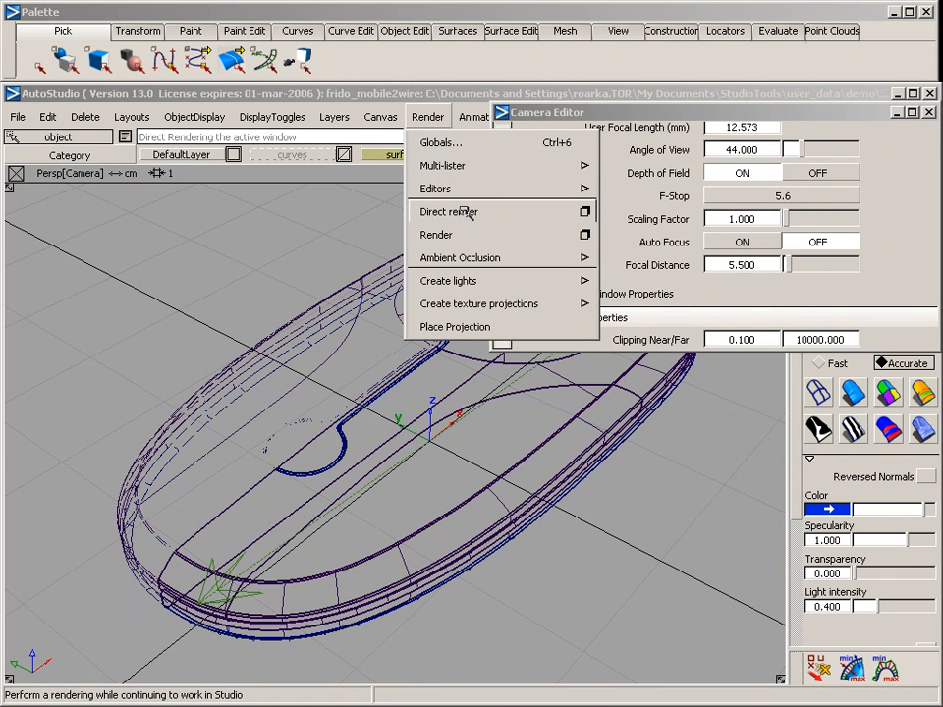
{"action": "left_click", "coordinate": [462, 212]}
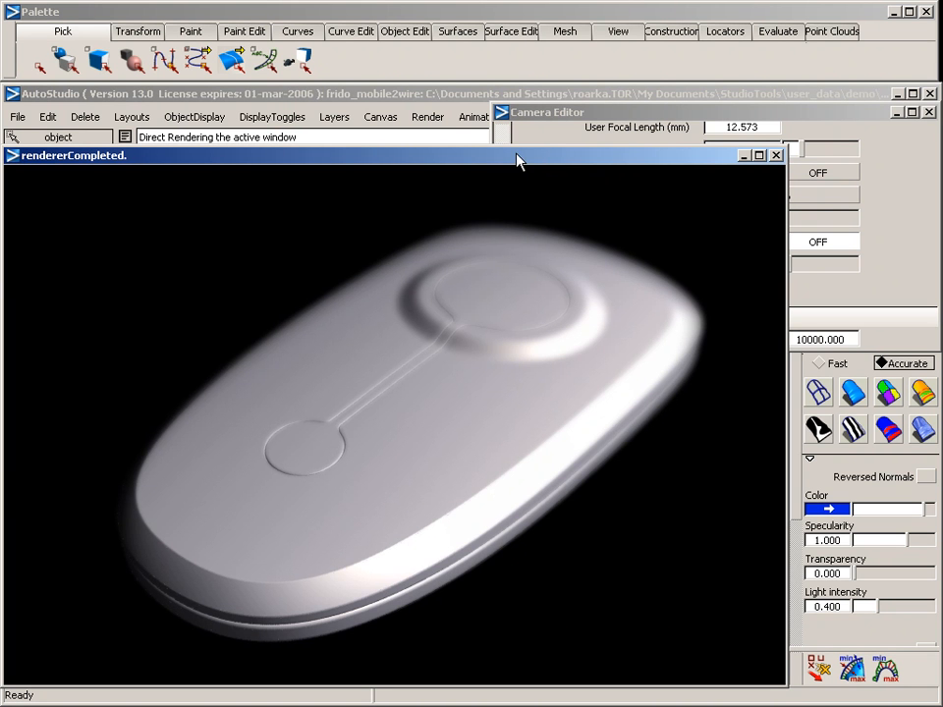
Step: Close the finished depth-of-field render and the Camera Editor
{"action": "left_click", "coordinate": [774, 155]}
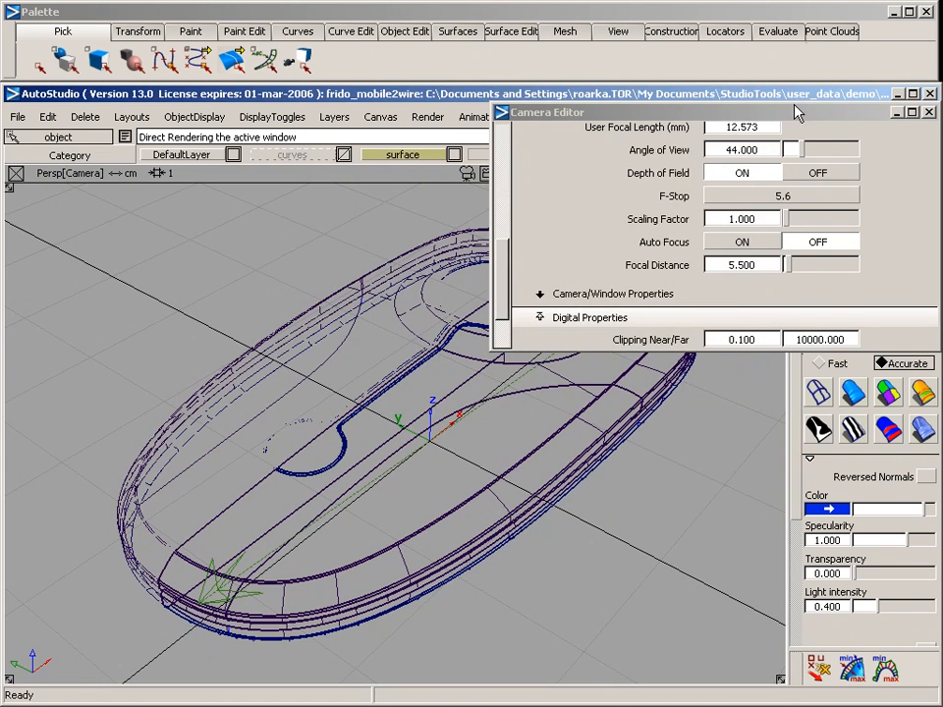
{"action": "left_click_drag", "start_coordinate": [798, 116], "coordinate": [553, 212]}
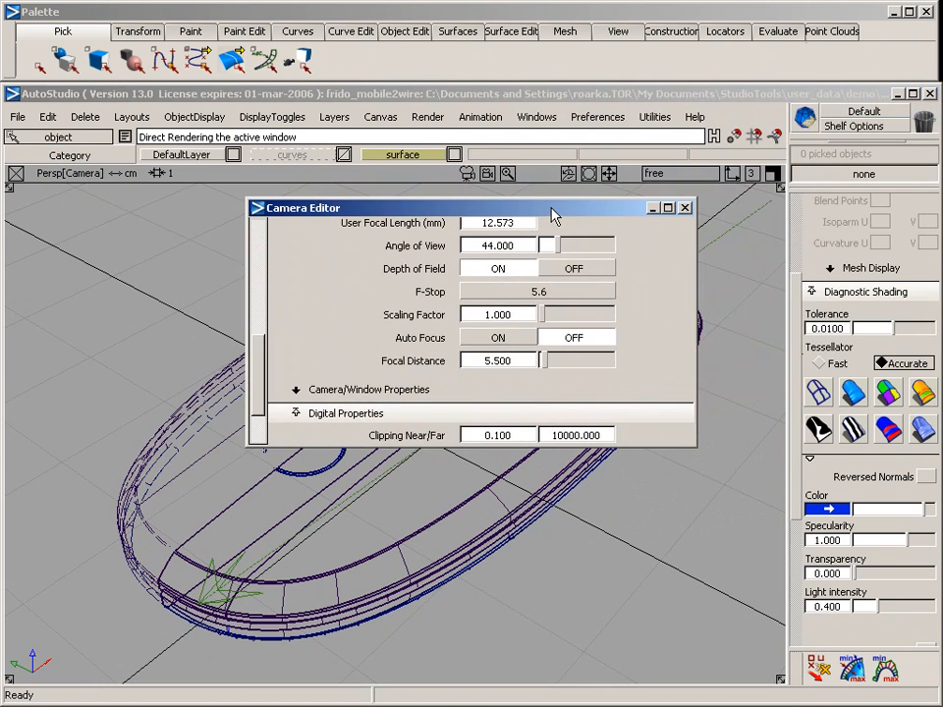
{"action": "left_click", "coordinate": [685, 206]}
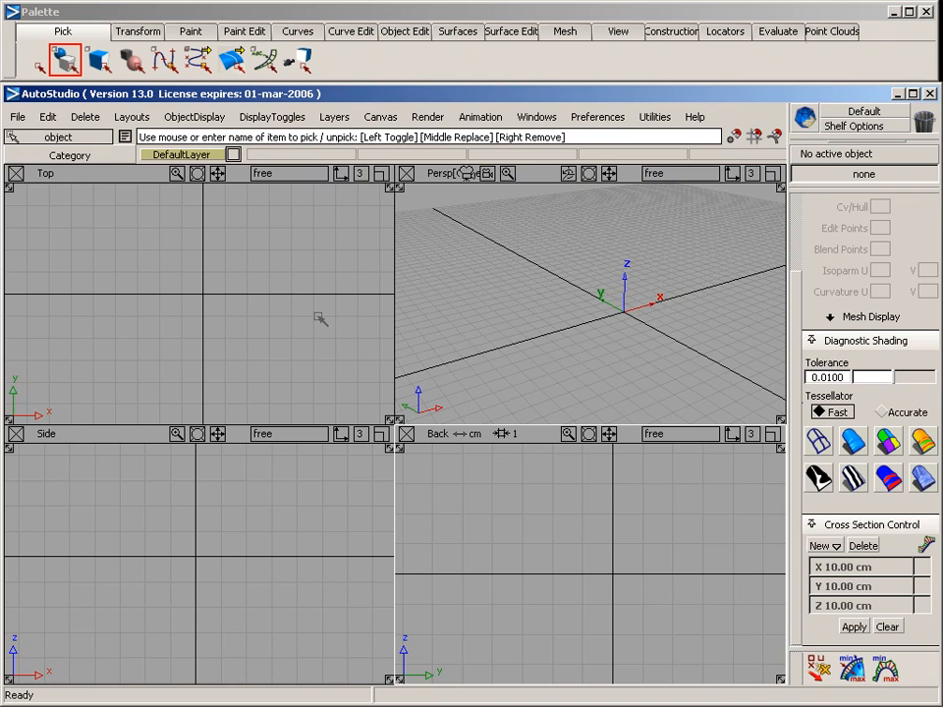
Step: Start a cylinder primitive of degree 3 with a 360 degree sweep, 8 sections and 0 caps
{"action": "middle_click_drag", "start_coordinate": [208, 314], "coordinate": [199, 315], "text": "alt+shift"}
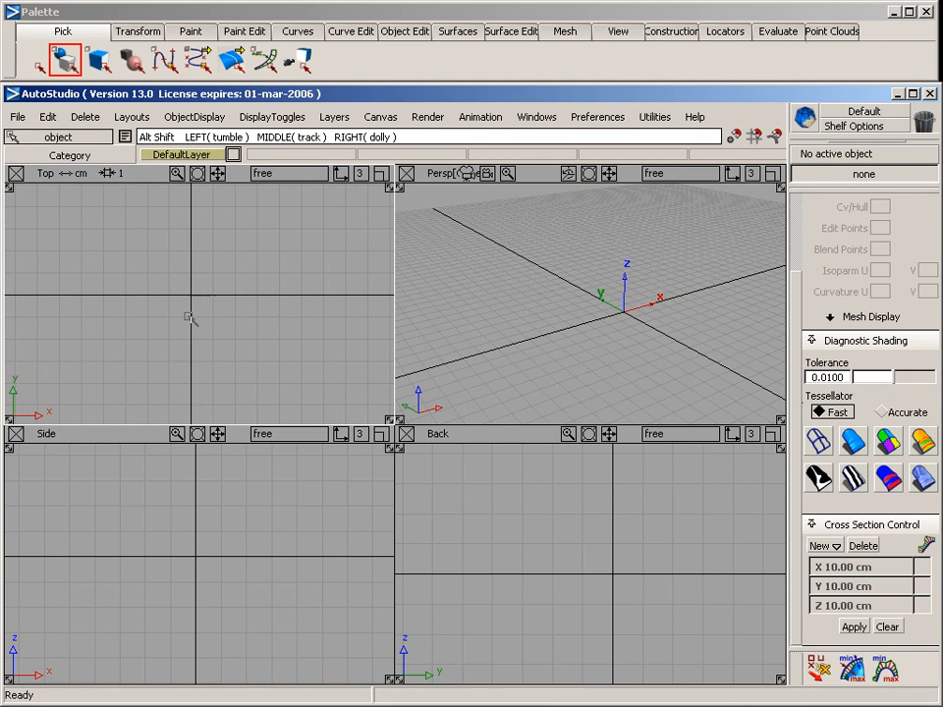
{"action": "right_click_drag", "start_coordinate": [189, 316], "coordinate": [263, 313], "text": "alt+shift"}
{"action": "middle_click_drag", "start_coordinate": [221, 321], "coordinate": [238, 329], "text": "alt+shift"}
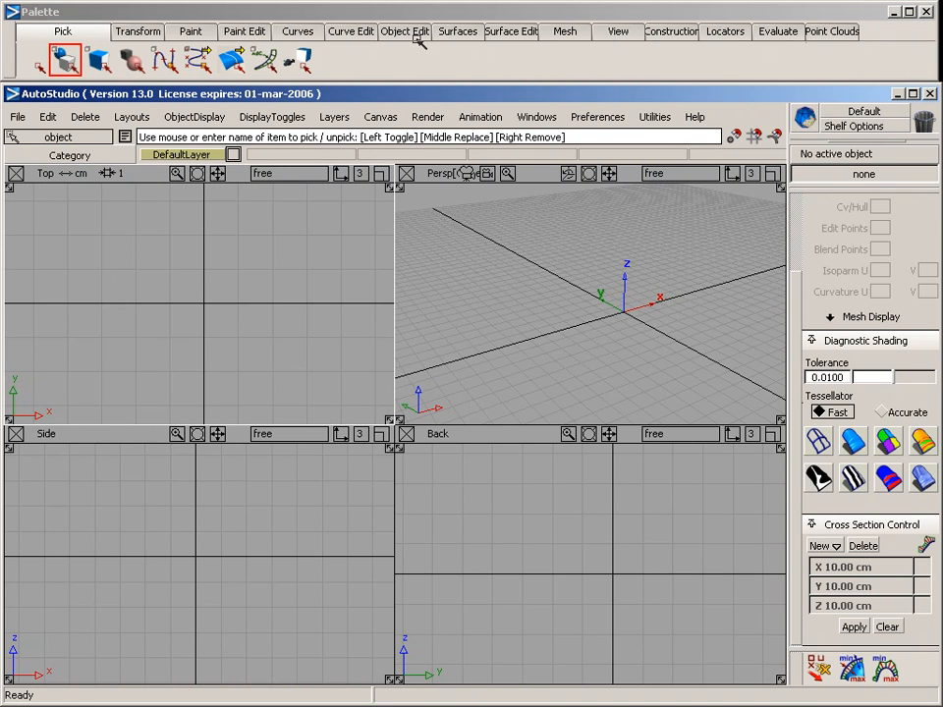
{"action": "left_click", "coordinate": [458, 31]}
{"action": "mouse_move", "coordinate": [461, 56]}
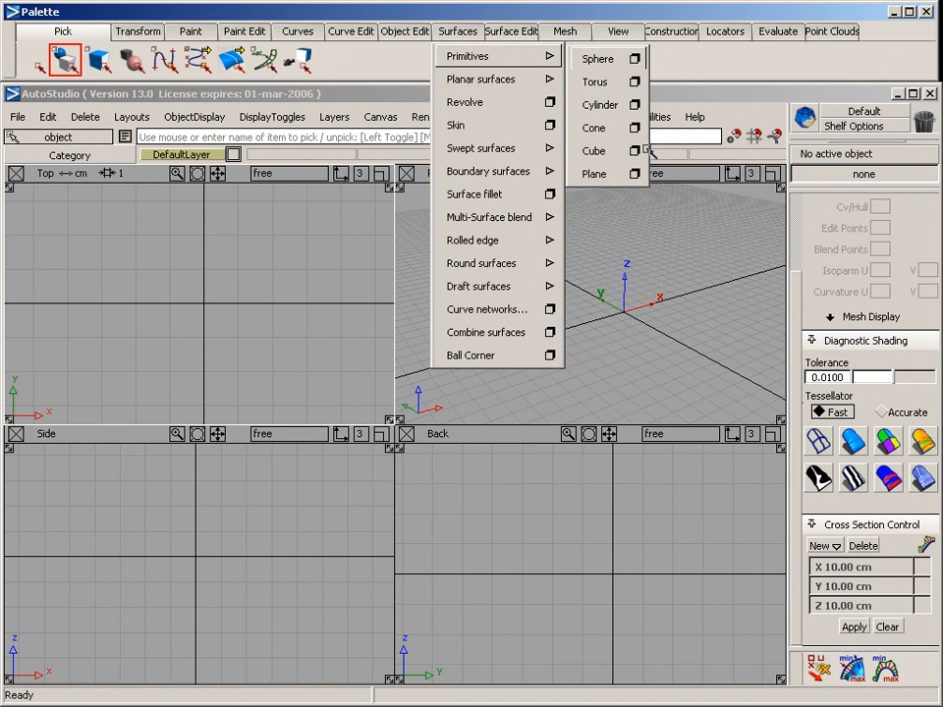
{"action": "left_click", "coordinate": [634, 104]}
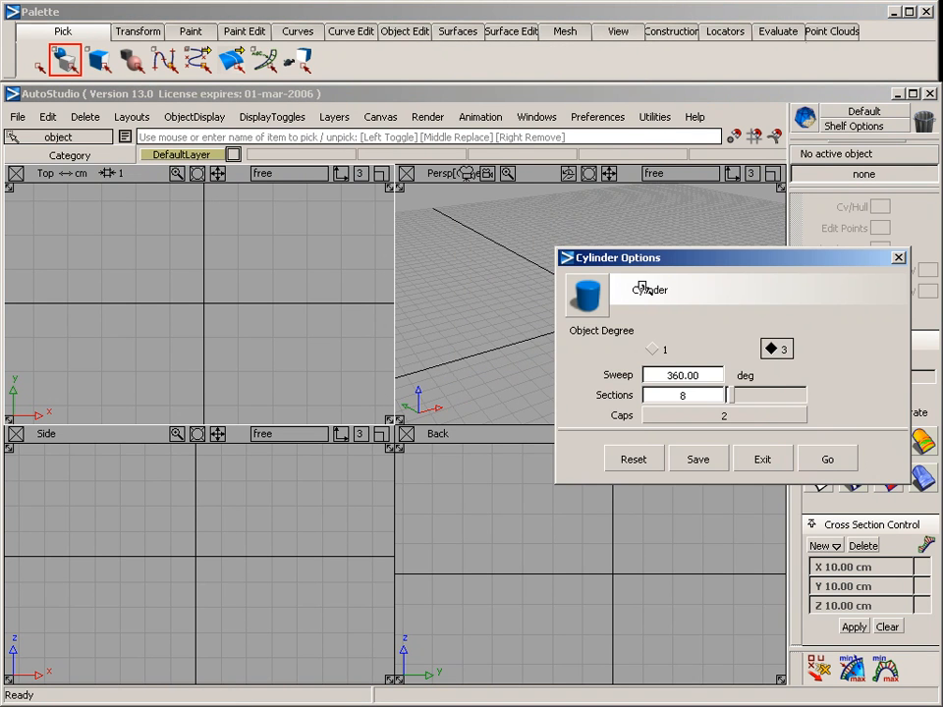
{"action": "left_click", "coordinate": [743, 416]}
{"action": "left_click", "coordinate": [747, 435]}
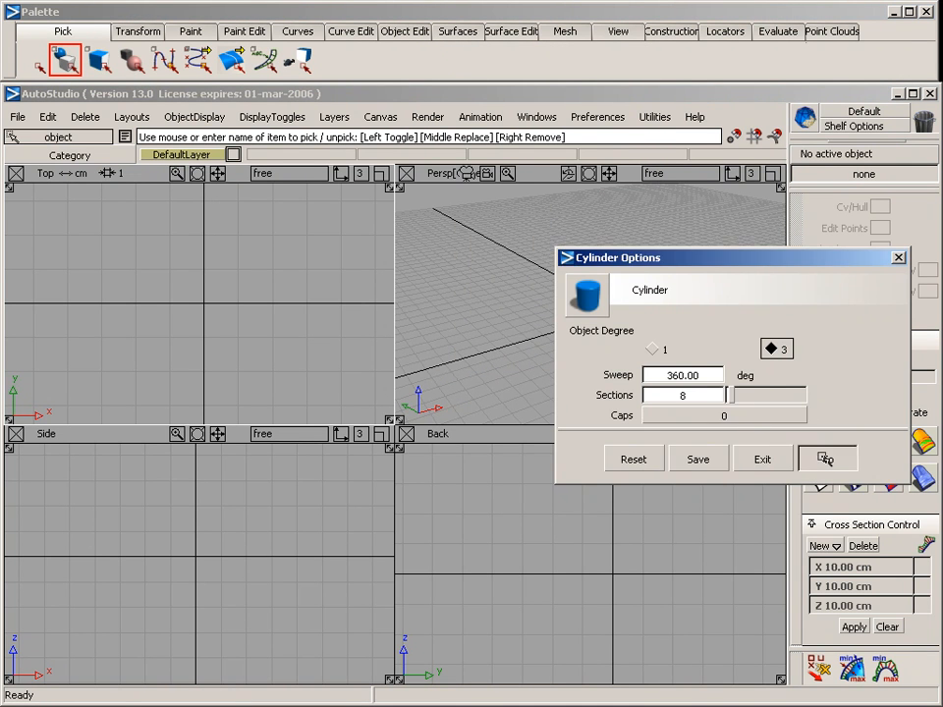
{"action": "left_click", "coordinate": [827, 458]}
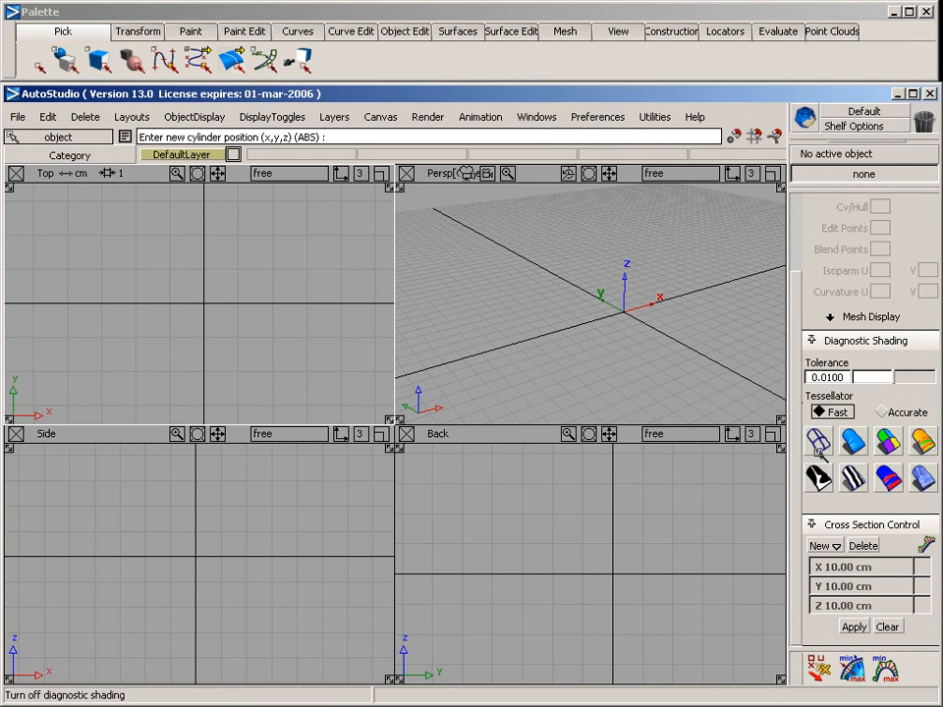
Step: Place the cylinder lying on the ground line in the Side window, scale it down and stretch its length in the Top window
{"action": "left_click", "coordinate": [199, 508]}
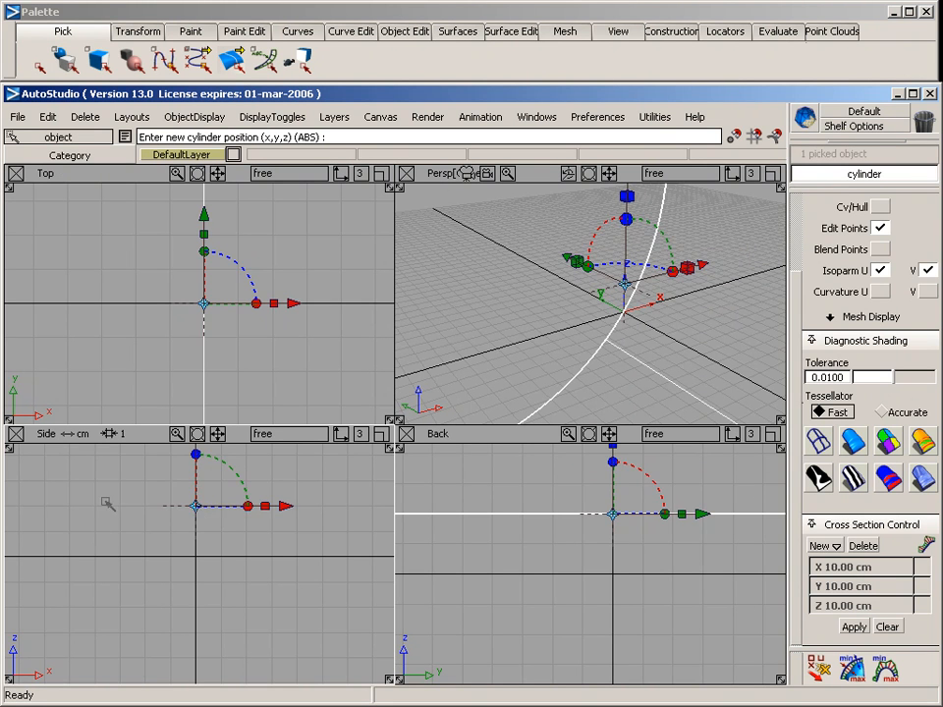
{"action": "right_click_drag", "start_coordinate": [101, 499], "coordinate": [142, 501], "text": "ctrl+shift"}
{"action": "left_click_drag", "start_coordinate": [144, 501], "coordinate": [149, 497]}
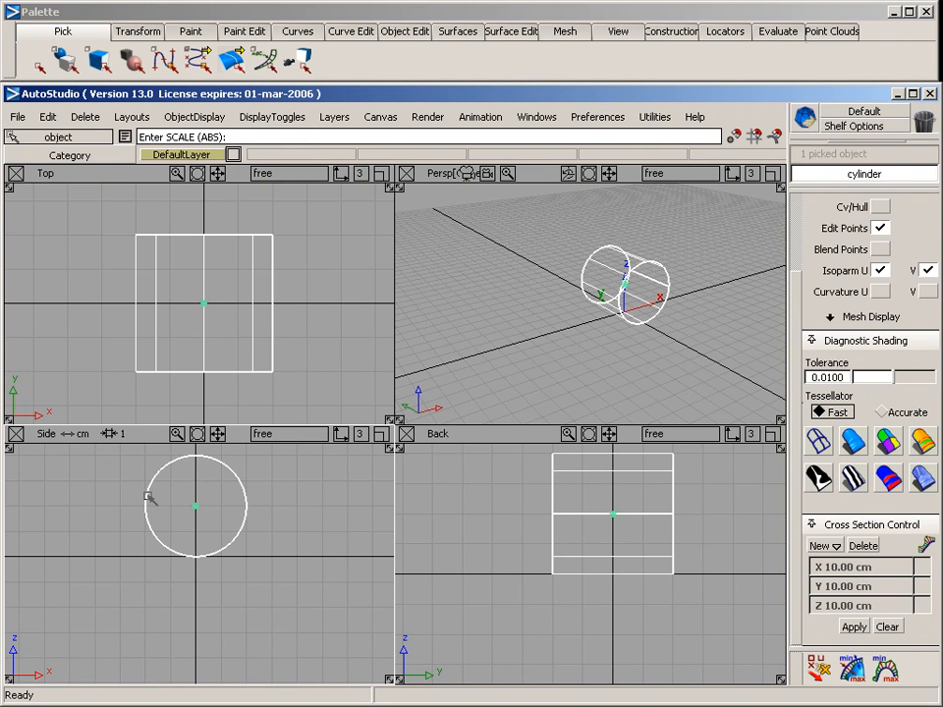
{"action": "right_click_drag", "start_coordinate": [227, 273], "coordinate": [331, 309], "text": "ctrl+shift"}
{"action": "left_click_drag", "start_coordinate": [331, 309], "coordinate": [349, 269]}
Step: Add a plane primitive at the origin under the cylinder and scale it up into a large ground surface
{"action": "left_click_drag", "start_coordinate": [617, 362], "coordinate": [627, 327], "text": "alt+shift"}
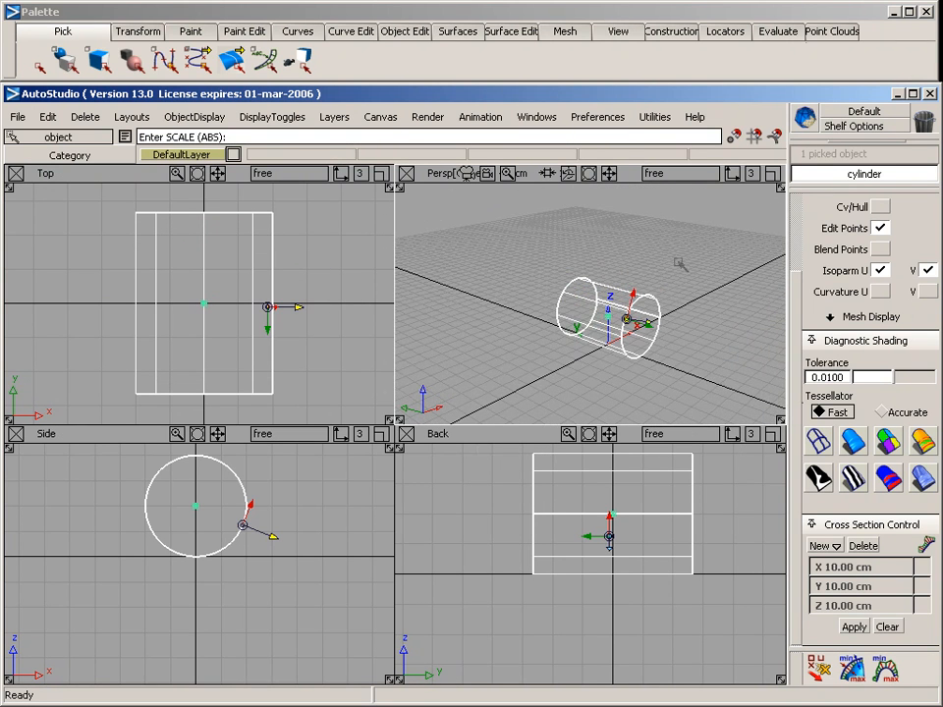
{"action": "right_click_drag", "start_coordinate": [646, 266], "coordinate": [682, 267], "text": "alt+shift"}
{"action": "middle_click_drag", "start_coordinate": [682, 267], "coordinate": [667, 252], "text": "alt+shift"}
{"action": "left_click_drag", "start_coordinate": [666, 252], "coordinate": [684, 252], "text": "alt+shift"}
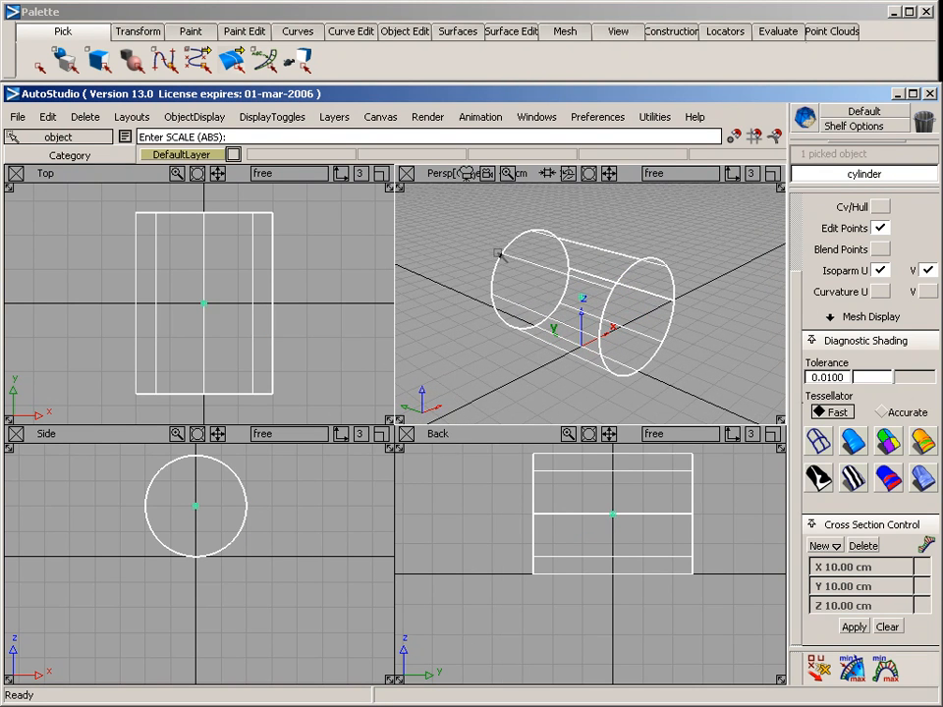
{"action": "left_click", "coordinate": [502, 32]}
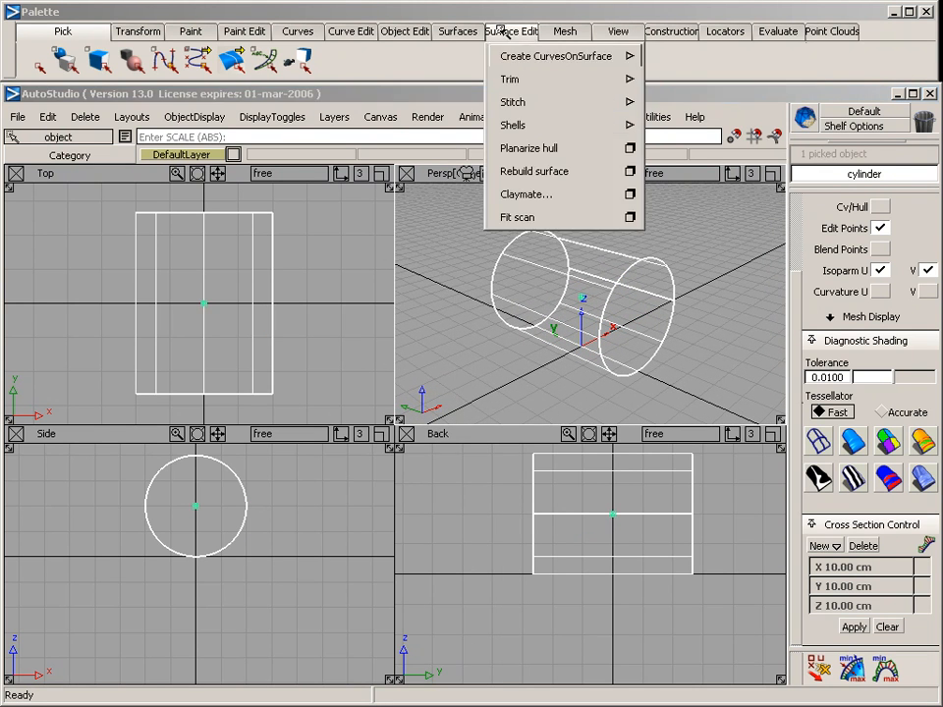
{"action": "mouse_move", "coordinate": [455, 30]}
{"action": "mouse_move", "coordinate": [463, 56]}
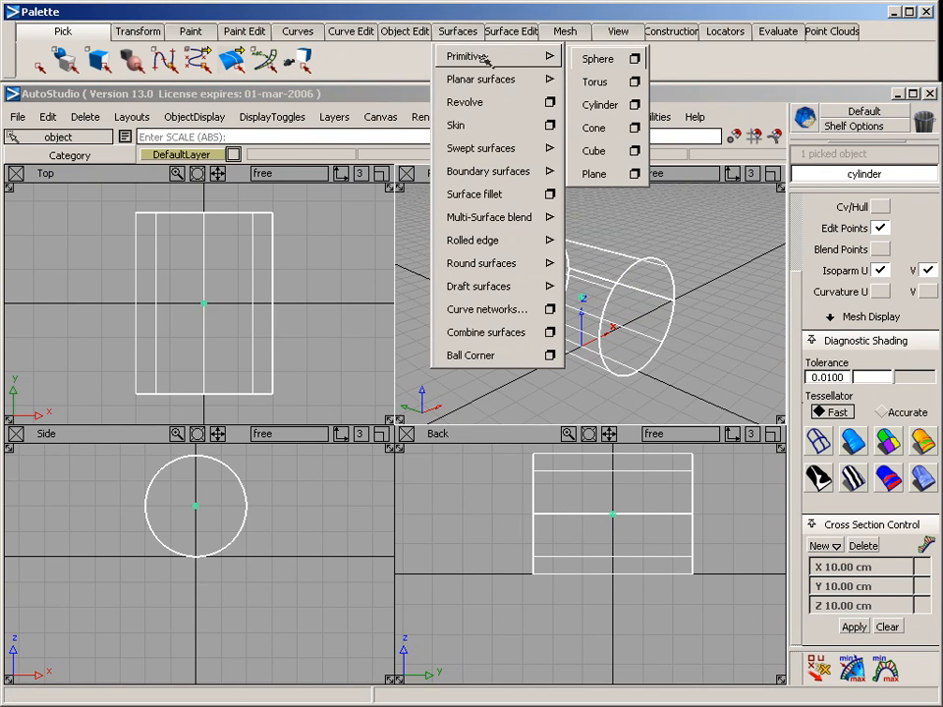
{"action": "left_click", "coordinate": [601, 174]}
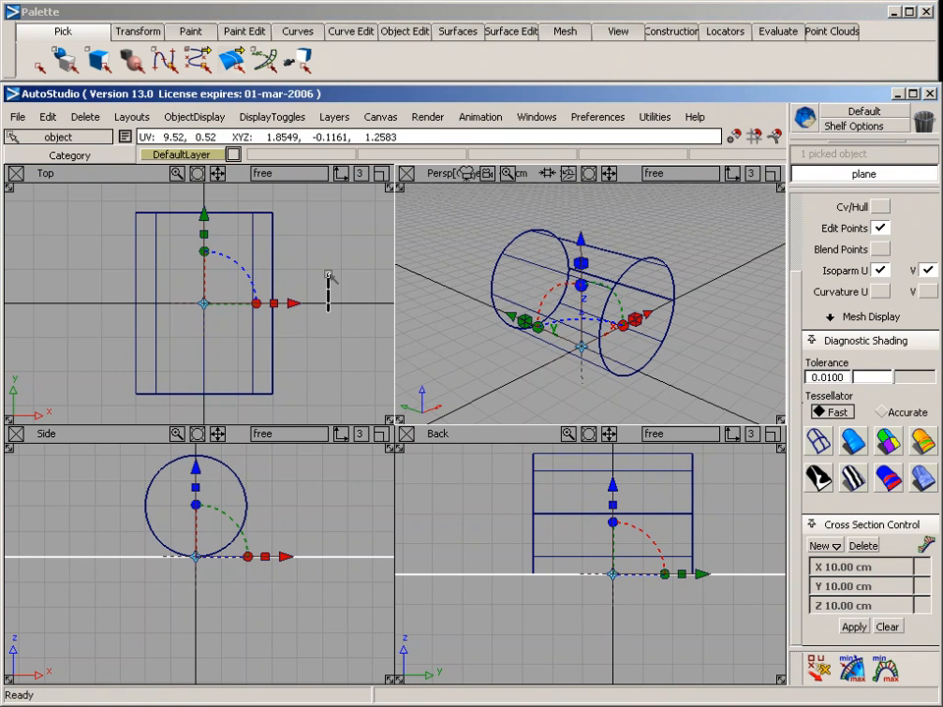
{"action": "left_click_drag", "start_coordinate": [328, 276], "coordinate": [321, 210], "text": "ctrl+shift"}
{"action": "mouse_move", "coordinate": [616, 302]}
{"action": "right_mouse_down", "text": "alt+shift"}
{"action": "mouse_move", "coordinate": [604, 324]}
{"action": "mouse_move", "coordinate": [558, 347]}
{"action": "right_mouse_up", "text": "alt+shift"}
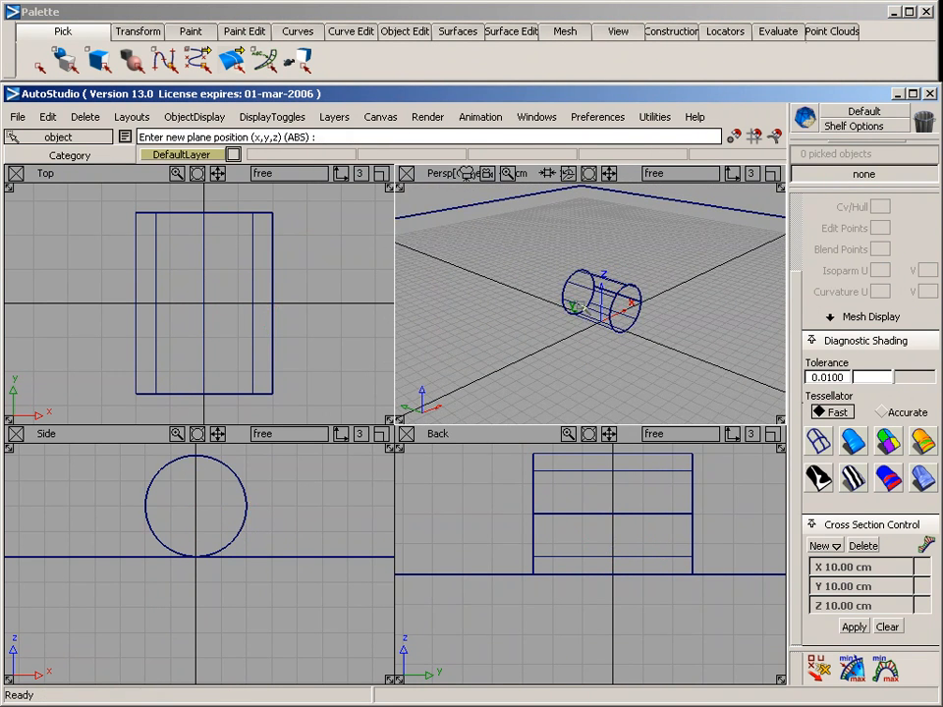
{"action": "right_click_drag", "start_coordinate": [617, 324], "coordinate": [530, 336], "text": "alt+shift"}
Step: Open the Multi-lister for shaders and lights and display its swatches as Small Icons
{"action": "left_click", "coordinate": [429, 117]}
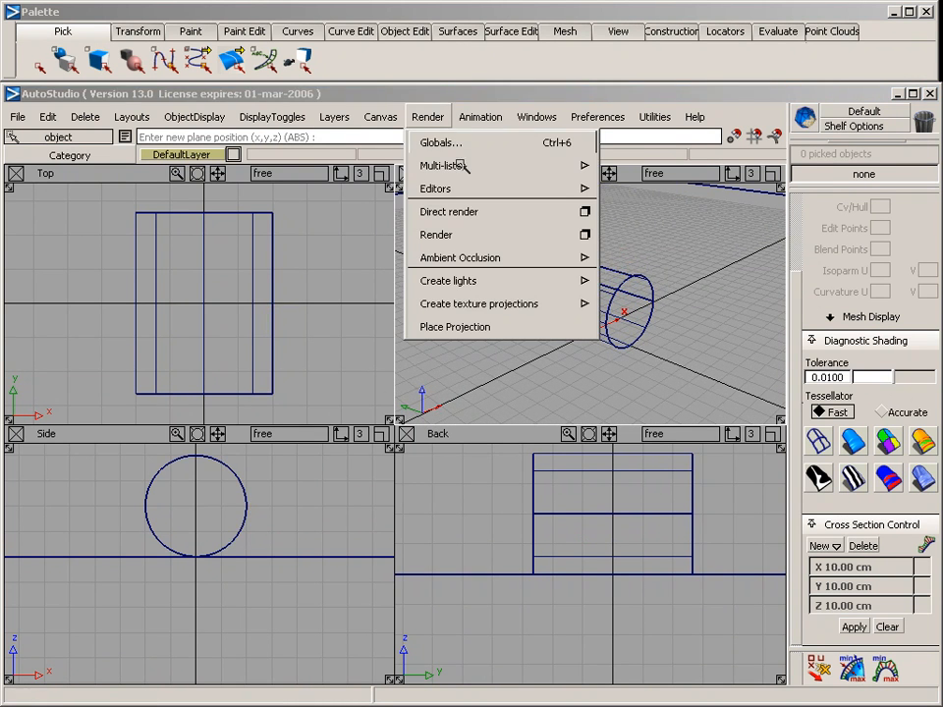
{"action": "mouse_move", "coordinate": [449, 165]}
{"action": "left_click", "coordinate": [625, 168]}
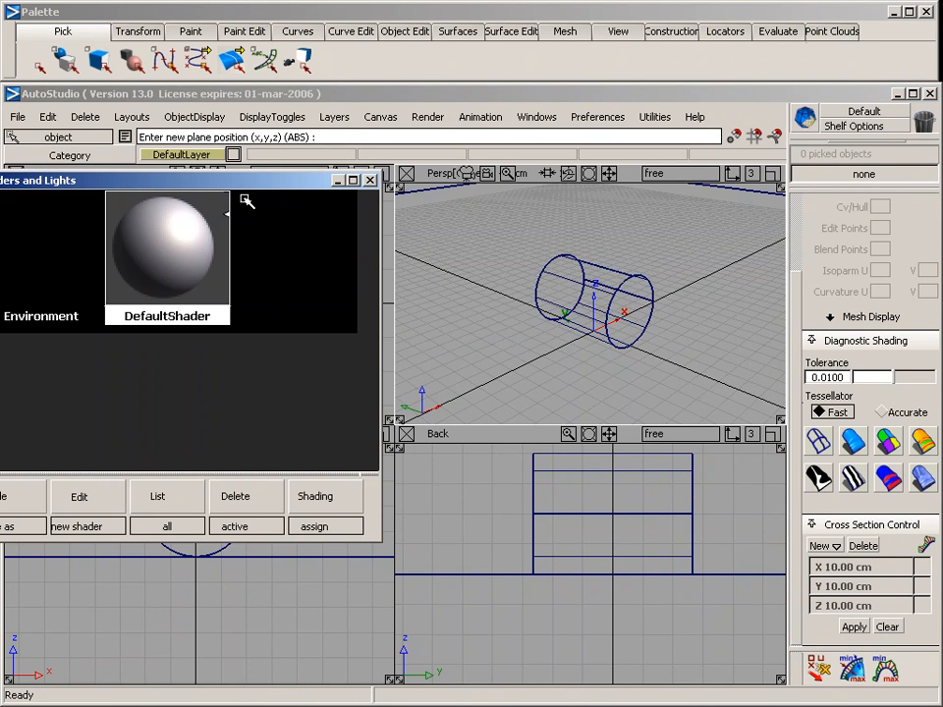
{"action": "left_click_drag", "start_coordinate": [257, 181], "coordinate": [307, 171]}
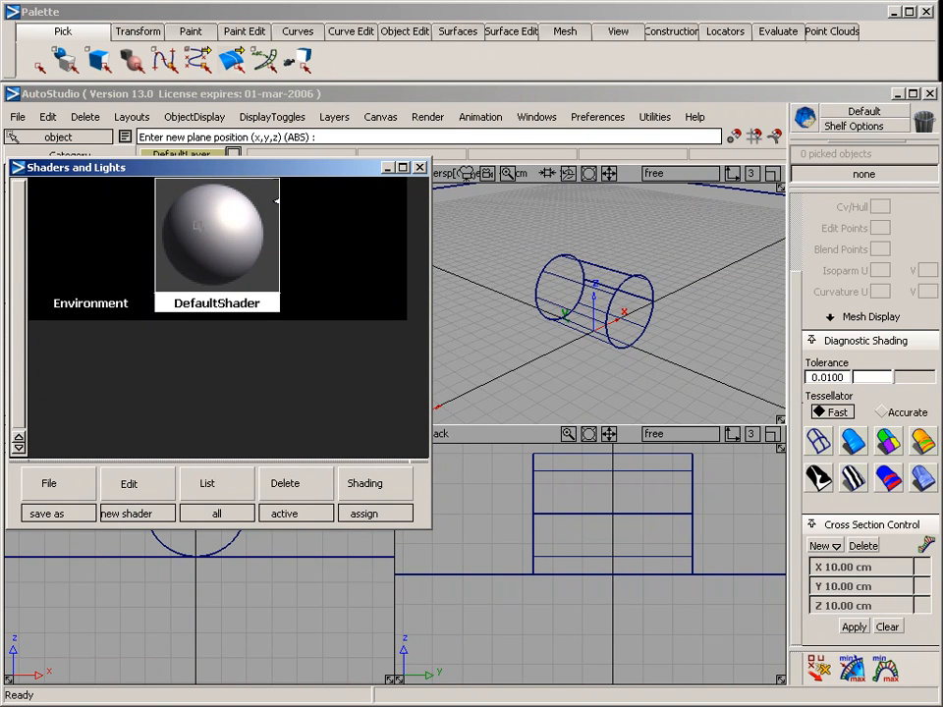
{"action": "right_click", "coordinate": [324, 240]}
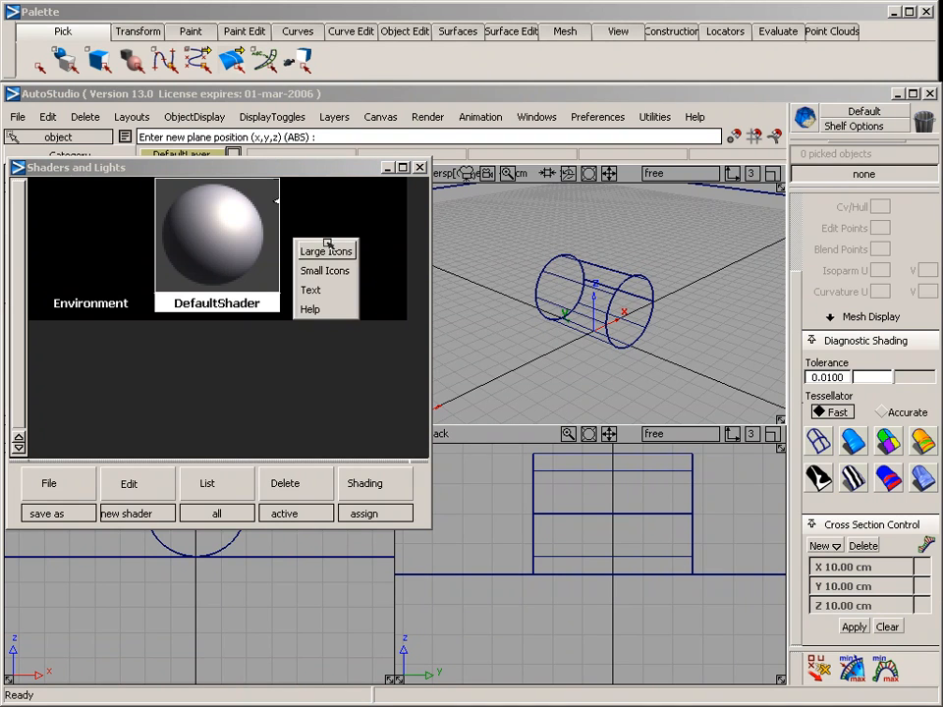
{"action": "left_click", "coordinate": [333, 271]}
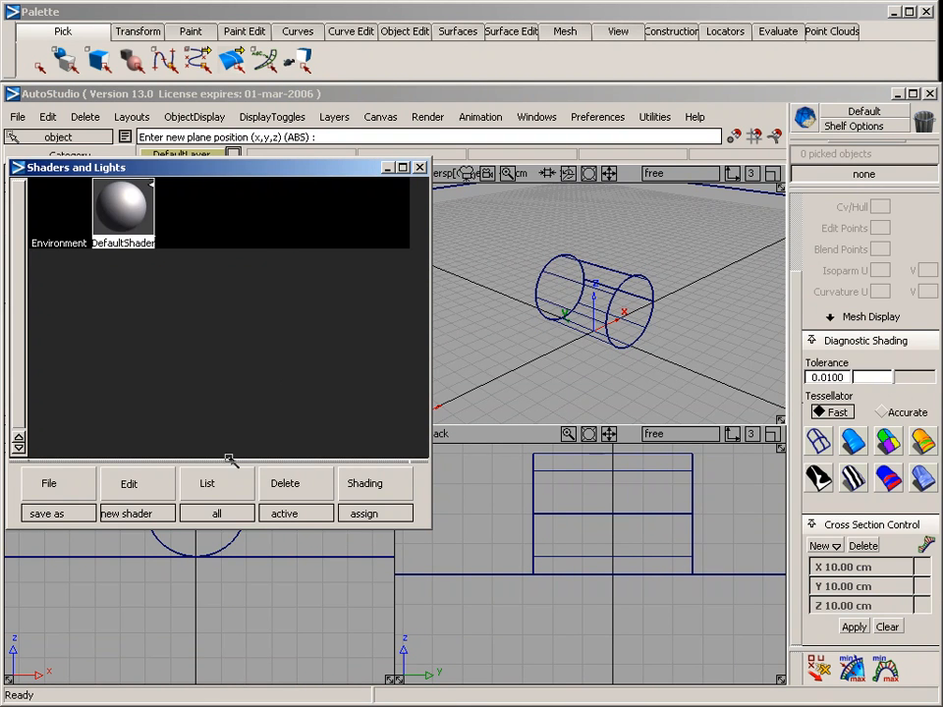
Step: Create a new light of type POINT and open its settings
{"action": "left_click", "coordinate": [153, 485]}
{"action": "left_click", "coordinate": [158, 432]}
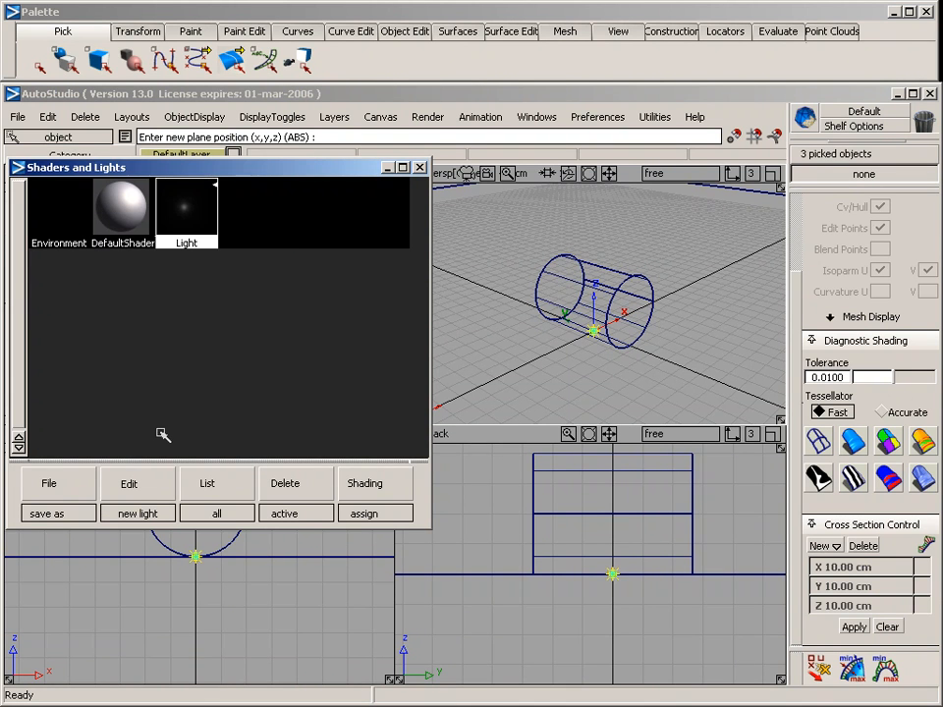
{"action": "double_click", "coordinate": [194, 206]}
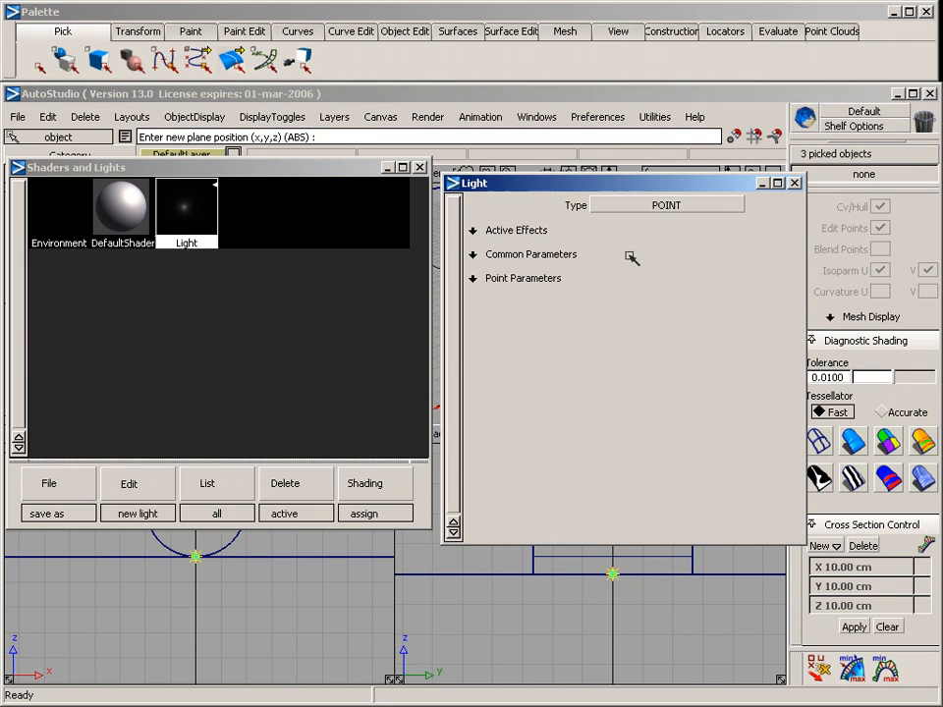
Step: Change the light's type to SPOT and turn its Renderer Shadows on
{"action": "left_click", "coordinate": [675, 204]}
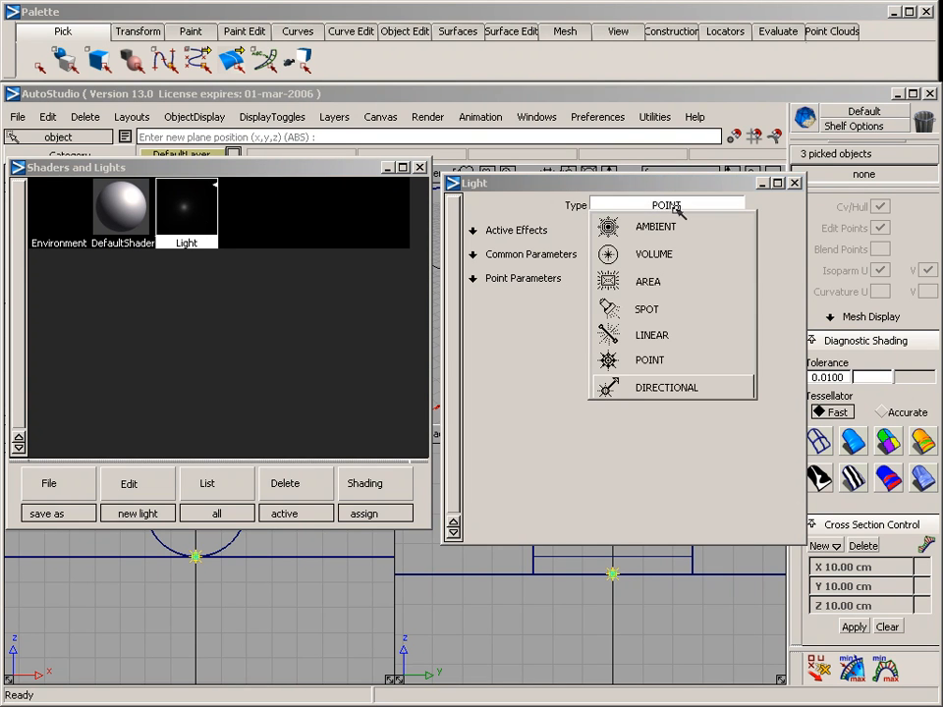
{"action": "left_click", "coordinate": [685, 310]}
{"action": "left_click", "coordinate": [541, 231]}
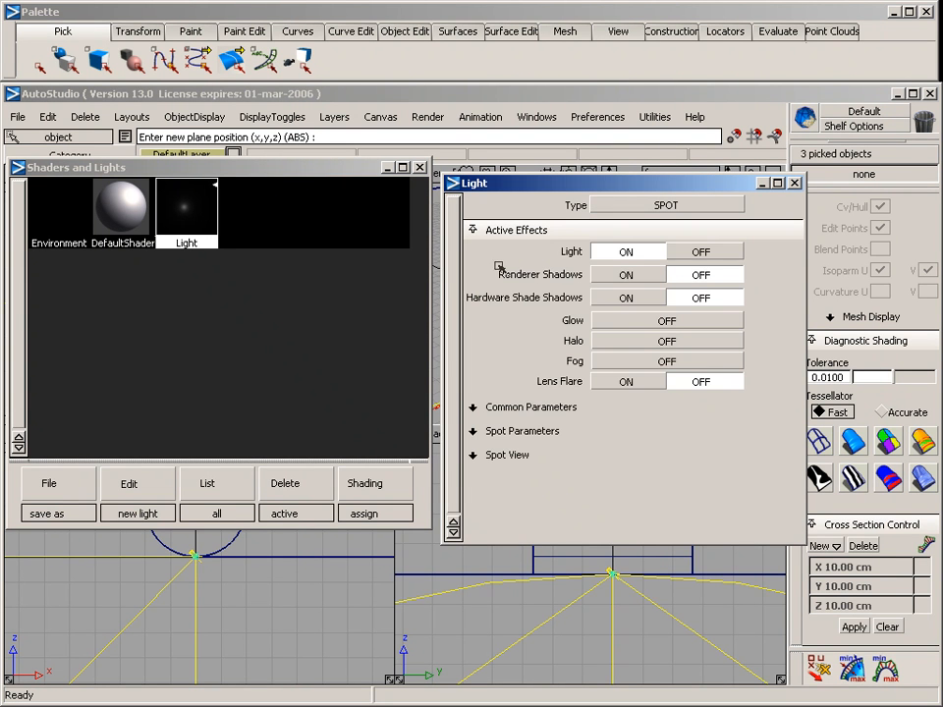
{"action": "left_click", "coordinate": [625, 275]}
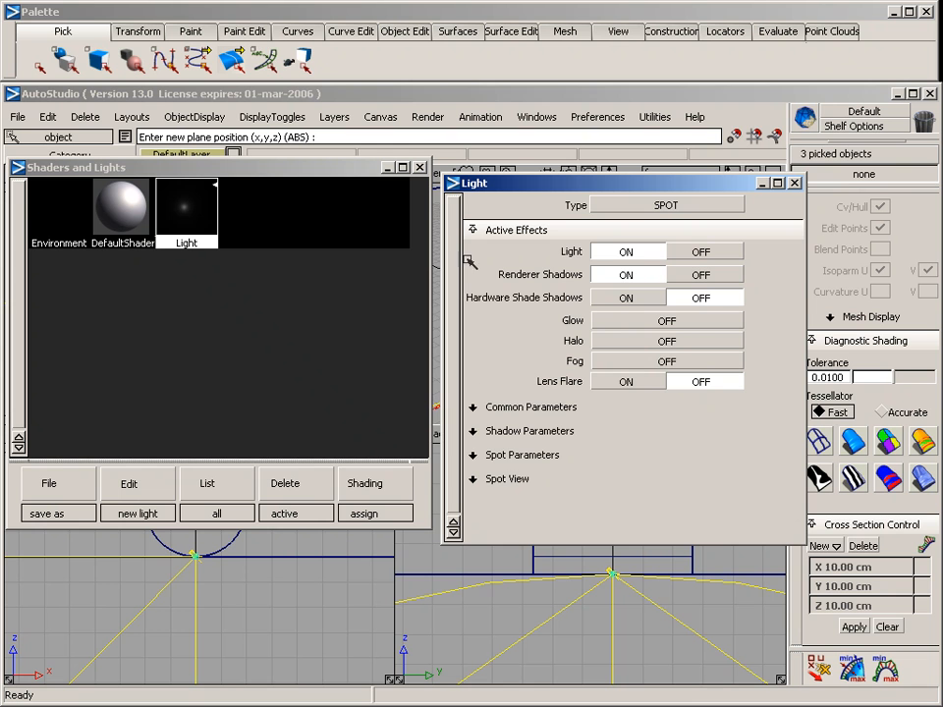
Step: Set the spot light's Dropoff to 4 and Penumbra to 10, show its penumbra, and close the light settings
{"action": "left_click", "coordinate": [517, 455]}
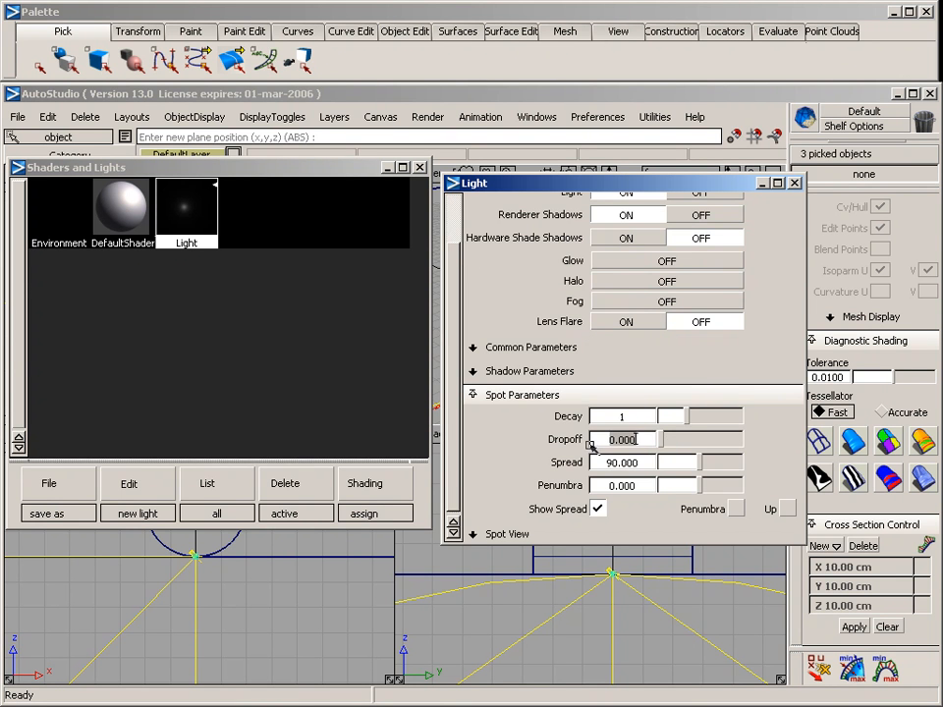
{"action": "type", "text": "4"}
{"action": "key", "text": "Return"}
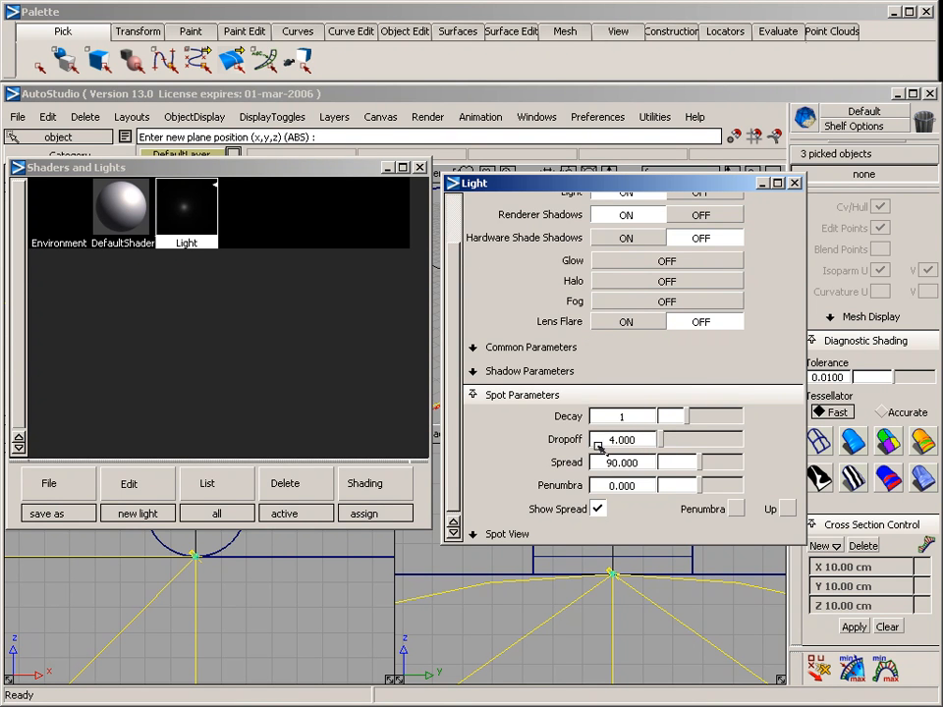
{"action": "left_click", "coordinate": [635, 485]}
{"action": "type", "text": "10"}
{"action": "key", "text": "Return"}
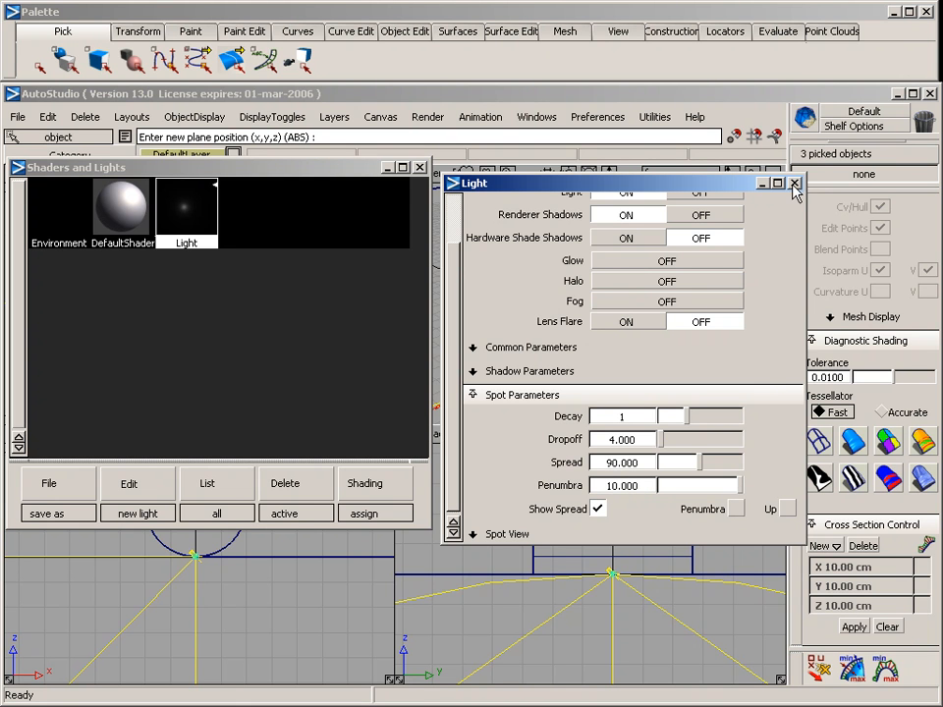
{"action": "left_click", "coordinate": [735, 509]}
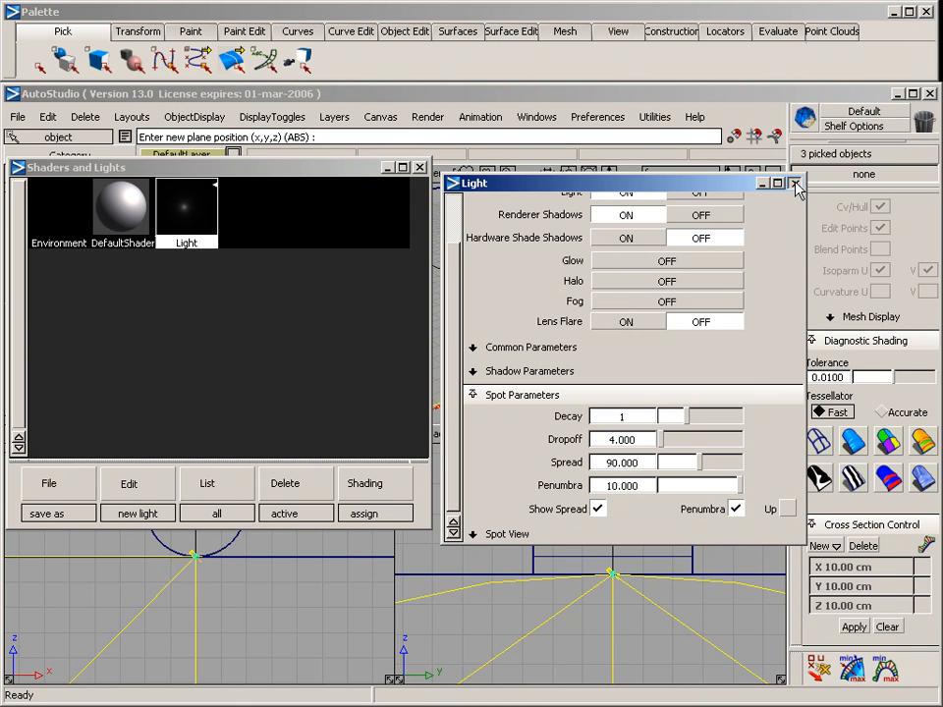
{"action": "left_click", "coordinate": [794, 182]}
Step: Scale the spot light icon down to roughly the cylinder's size and close the Shaders and Lights window
{"action": "middle_click_drag", "start_coordinate": [525, 230], "coordinate": [581, 224], "text": "ctrl+shift"}
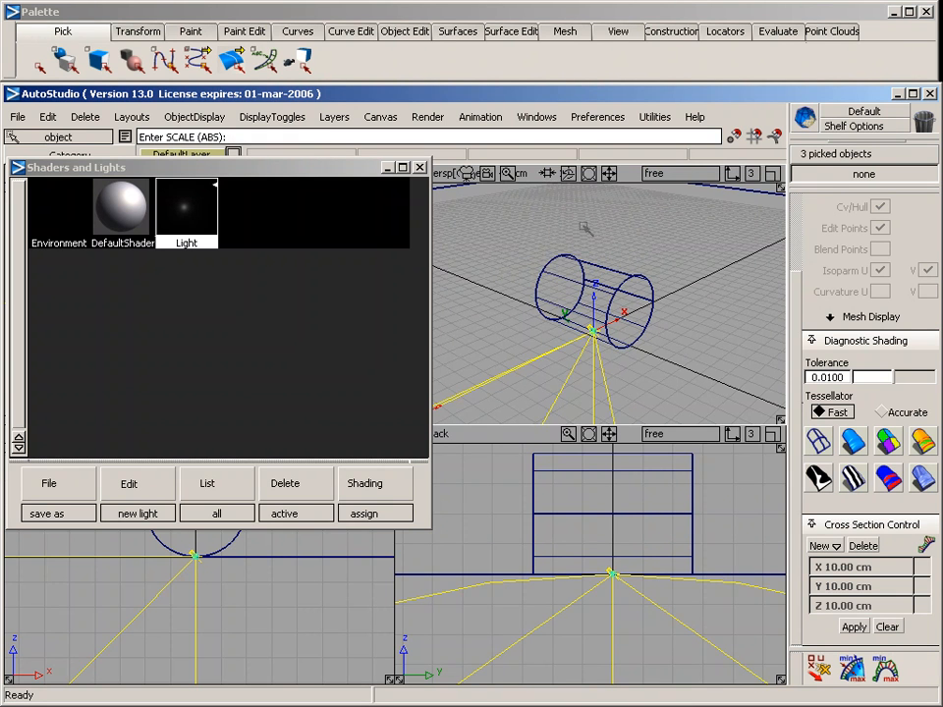
{"action": "left_click_drag", "start_coordinate": [585, 229], "coordinate": [546, 379]}
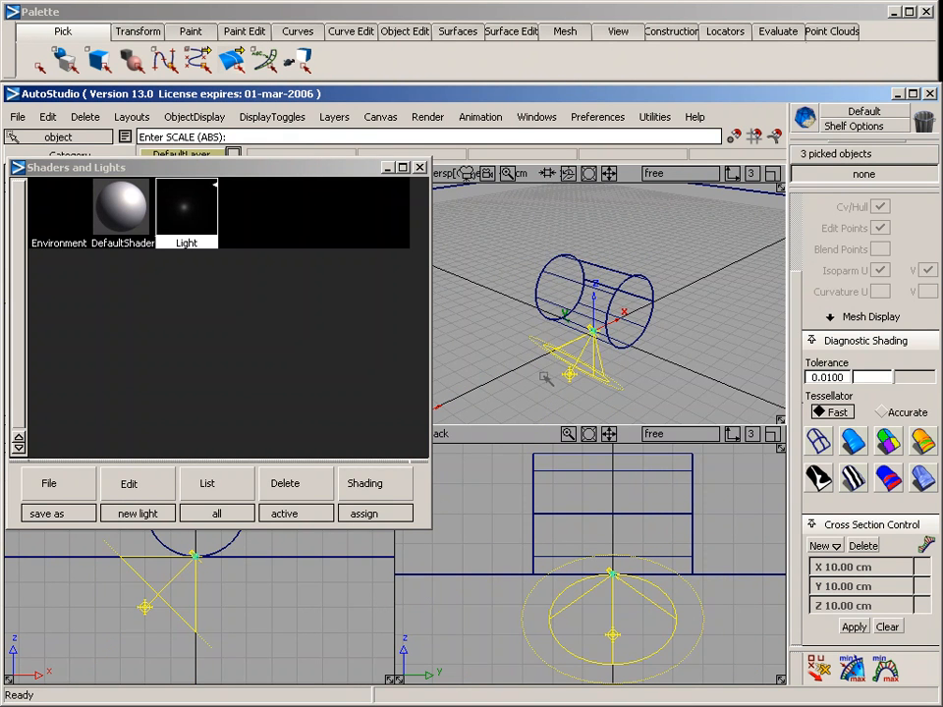
{"action": "left_click", "coordinate": [419, 168]}
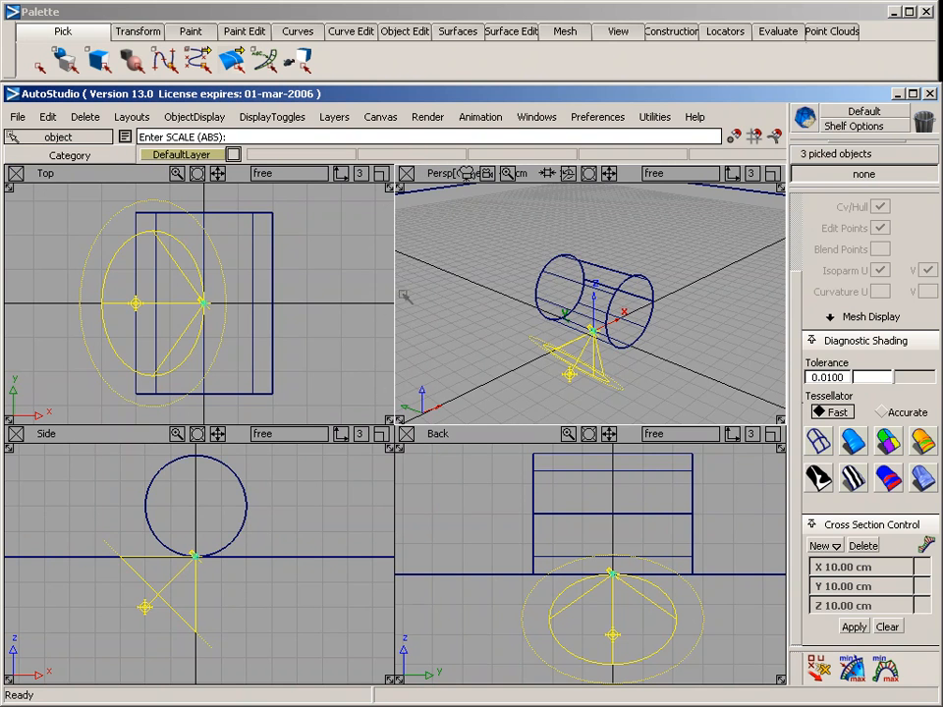
Step: Rotate the spot light about the vertical Z axis until its cone points toward positive X and negative Y
{"action": "middle_click_drag", "start_coordinate": [443, 239], "coordinate": [442, 283], "text": "ctrl+shift"}
{"action": "right_click_drag", "start_coordinate": [636, 264], "coordinate": [376, 265]}
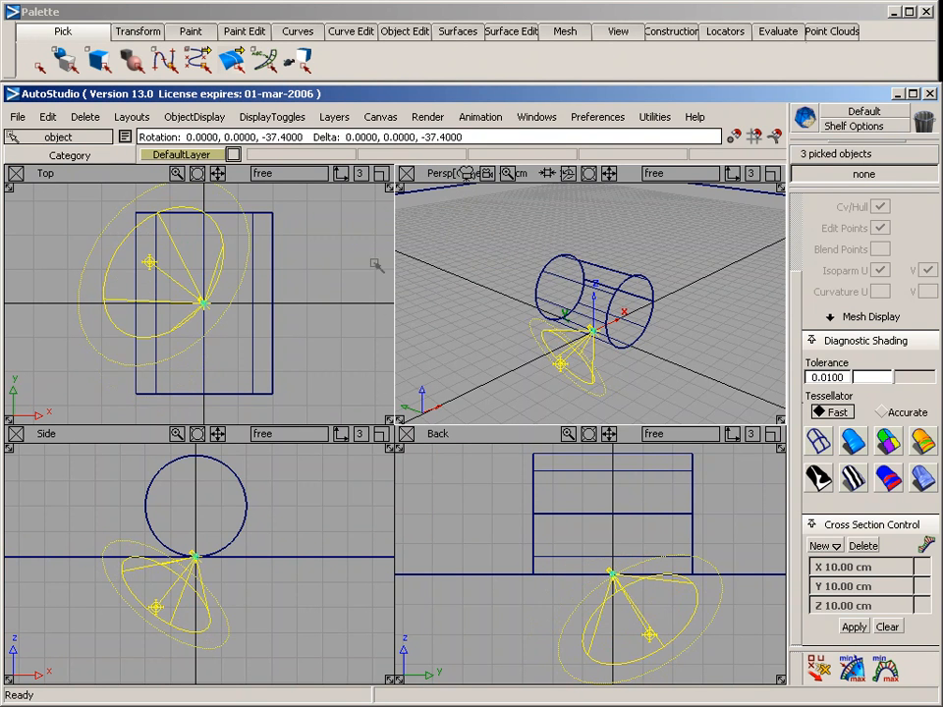
{"action": "right_click_drag", "start_coordinate": [709, 256], "coordinate": [532, 265]}
{"action": "right_click_drag", "start_coordinate": [689, 235], "coordinate": [412, 270]}
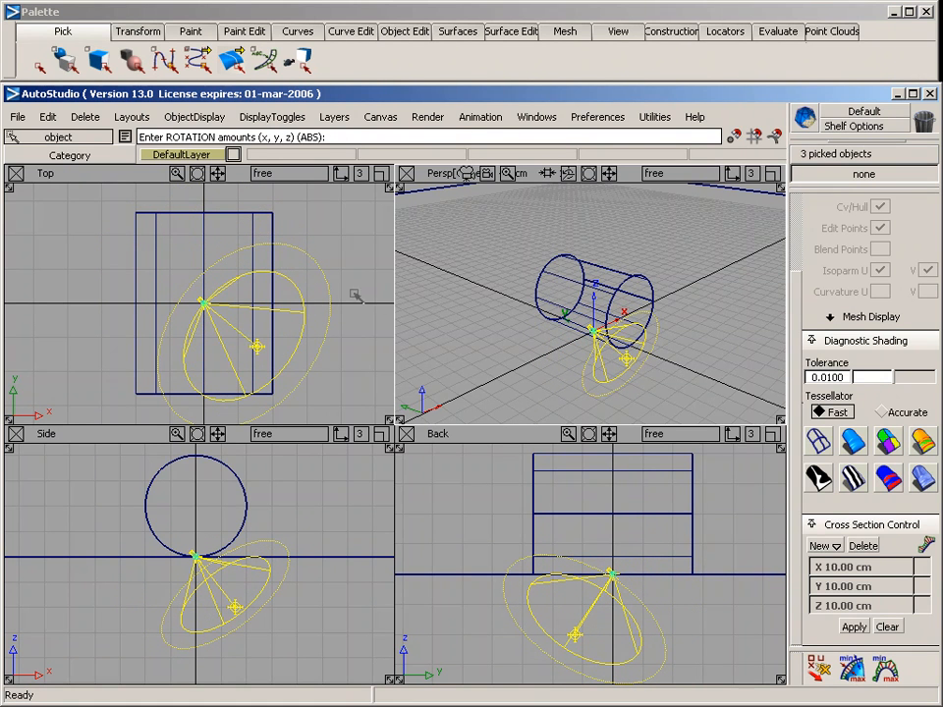
Step: Move the spot light away from the cylinder toward negative X and positive Y in the Top window and raise it above the ground in the Side window
{"action": "right_click_drag", "start_coordinate": [354, 295], "coordinate": [139, 331], "text": "alt+shift"}
{"action": "right_click_drag", "start_coordinate": [237, 351], "coordinate": [232, 242], "text": "ctrl+shift"}
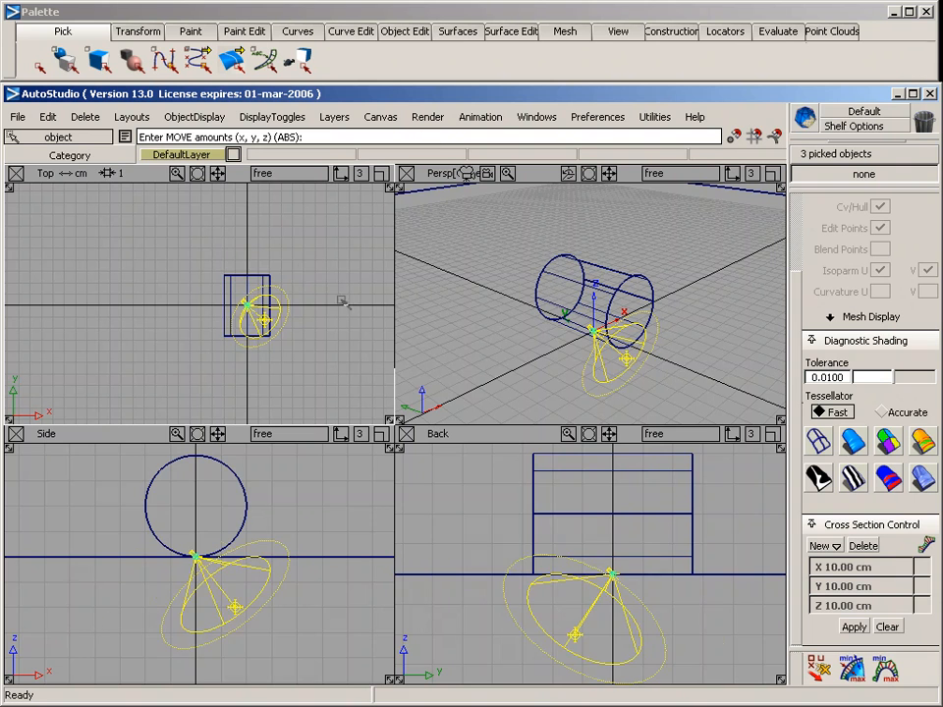
{"action": "left_click_drag", "start_coordinate": [341, 301], "coordinate": [230, 201]}
{"action": "right_click_drag", "start_coordinate": [273, 506], "coordinate": [169, 537], "text": "alt+shift"}
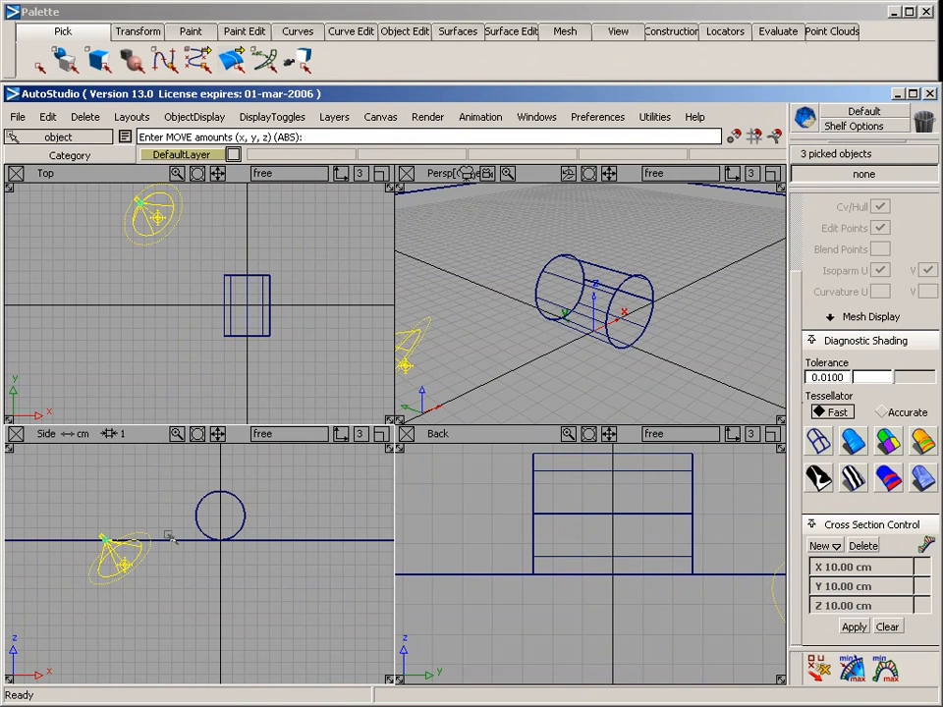
{"action": "left_click_drag", "start_coordinate": [169, 537], "coordinate": [174, 483]}
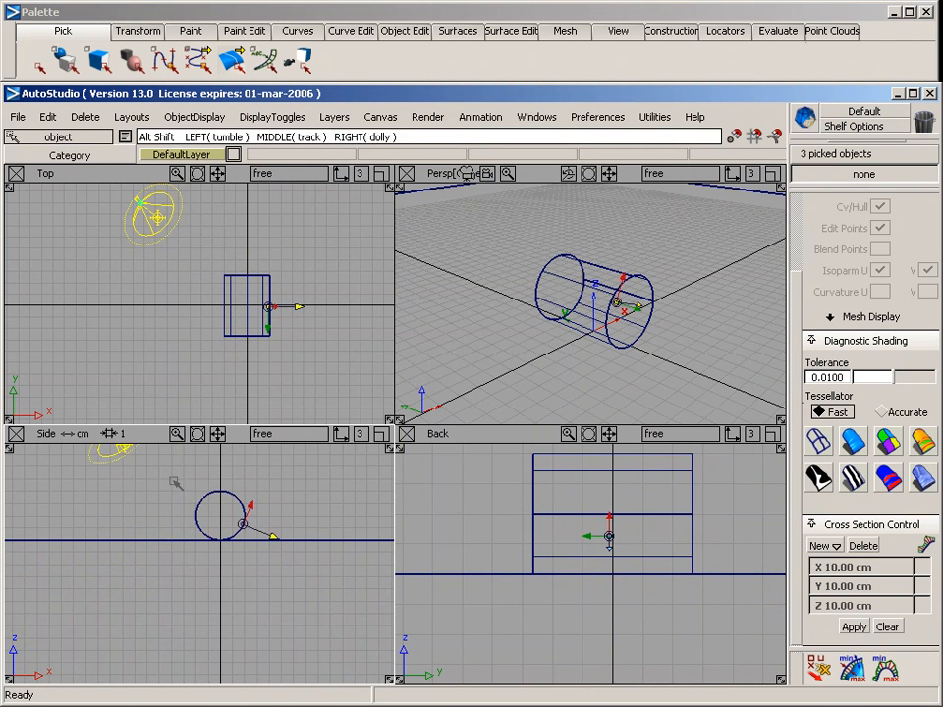
{"action": "middle_click_drag", "start_coordinate": [175, 483], "coordinate": [208, 606], "text": "alt+shift"}
Step: Rotate the spot light in the Side window to aim its cone down at the cylinder
{"action": "right_click_drag", "start_coordinate": [217, 481], "coordinate": [225, 515], "text": "ctrl+shift"}
{"action": "middle_click_drag", "start_coordinate": [75, 540], "coordinate": [109, 534]}
{"action": "mouse_move", "coordinate": [109, 534]}
{"action": "left_mouse_down"}
{"action": "mouse_move", "coordinate": [97, 538]}
{"action": "mouse_move", "coordinate": [114, 539]}
{"action": "left_mouse_up"}
{"action": "middle_click_drag", "start_coordinate": [114, 539], "coordinate": [119, 544]}
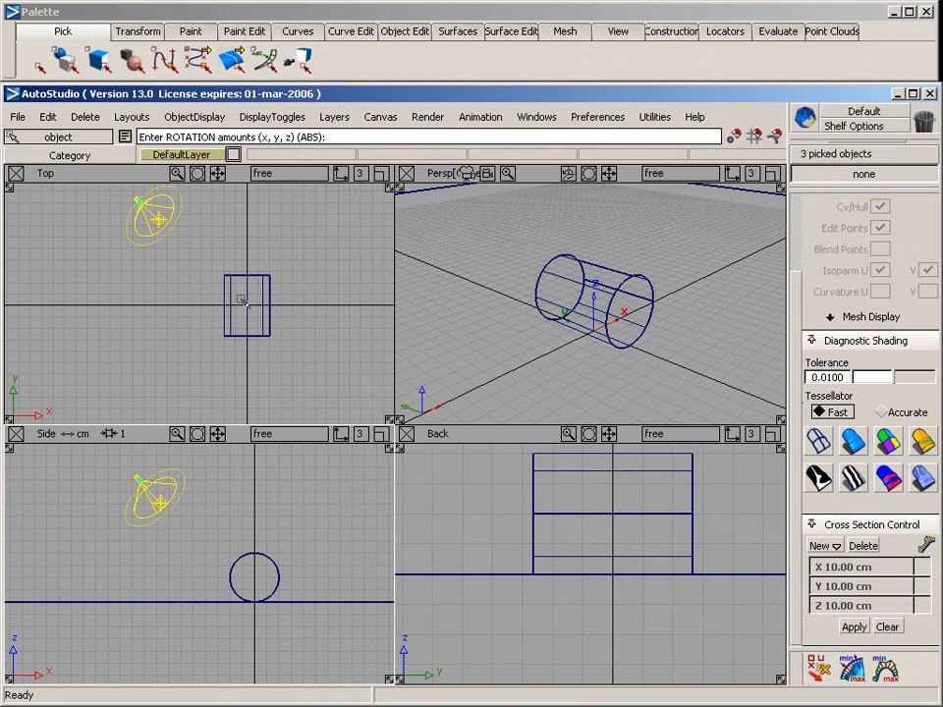
Step: Turn the display of cameras on in the modeling windows and switch it off again
{"action": "left_click", "coordinate": [263, 116]}
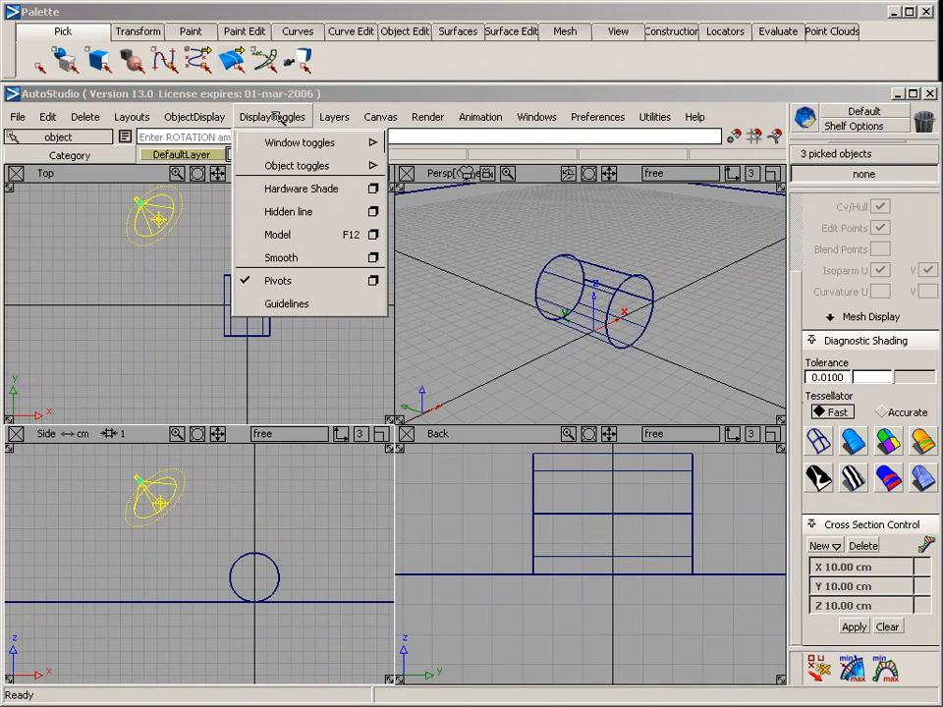
{"action": "mouse_move", "coordinate": [290, 165]}
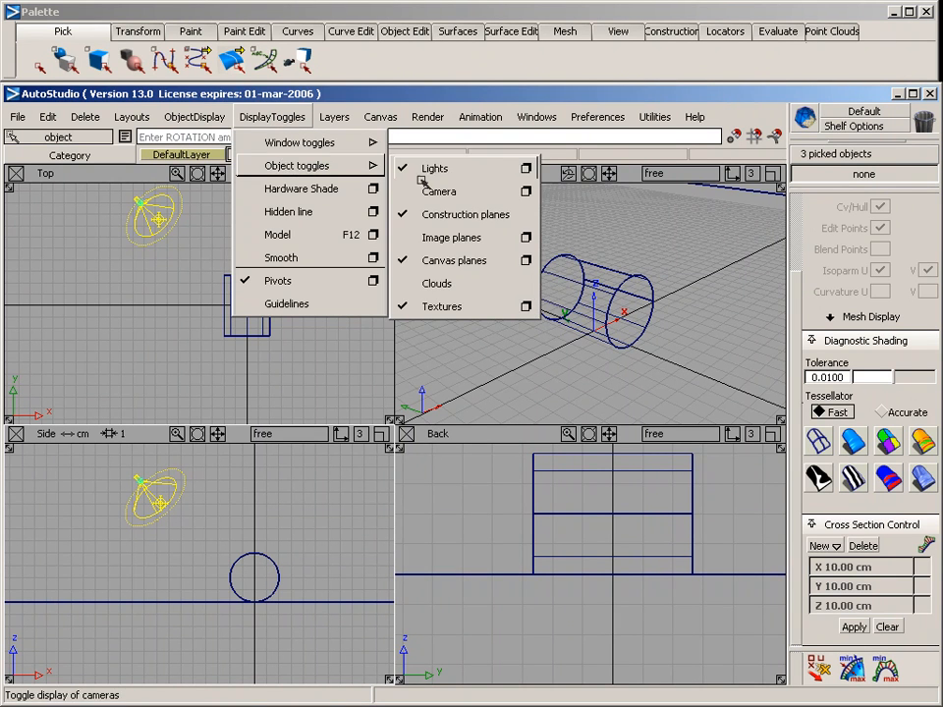
{"action": "left_click", "coordinate": [530, 189]}
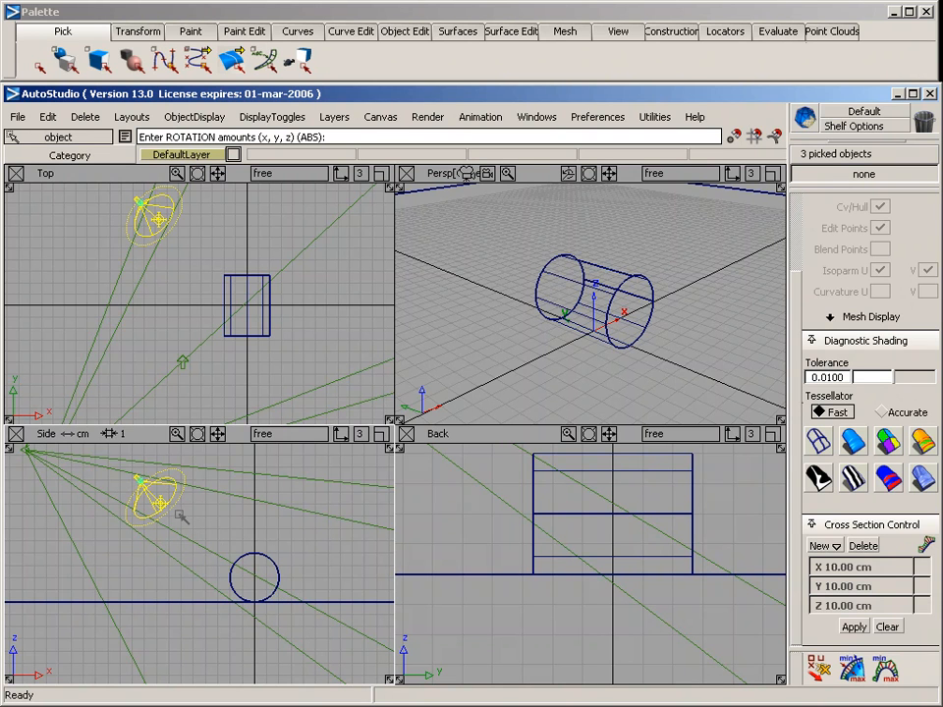
{"action": "left_click", "coordinate": [272, 116]}
{"action": "mouse_move", "coordinate": [295, 165]}
{"action": "left_click", "coordinate": [439, 191]}
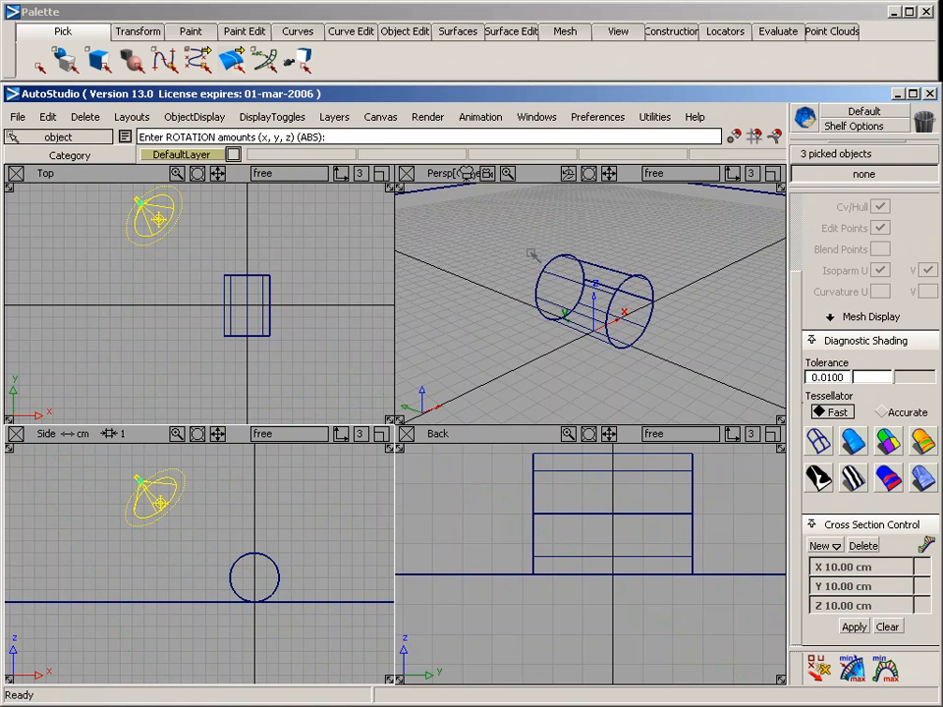
Step: Frame the cylinder more closely in the perspective window and fine-tune the spot light's rotation
{"action": "left_click_drag", "start_coordinate": [470, 219], "coordinate": [519, 313], "text": "alt+shift"}
{"action": "right_click_drag", "start_coordinate": [520, 312], "coordinate": [551, 322], "text": "alt+shift"}
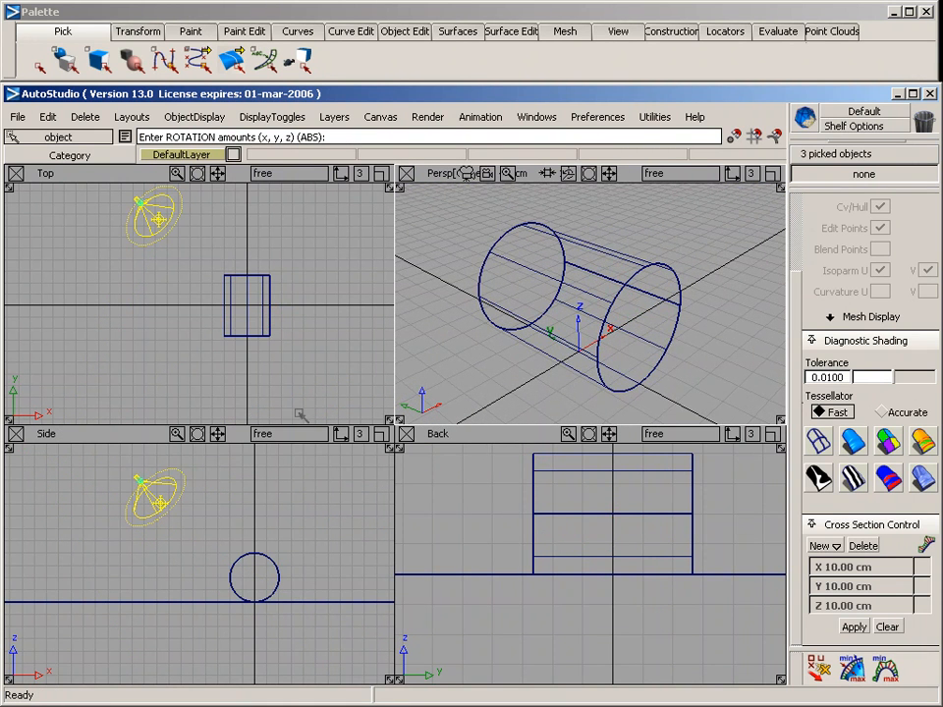
{"action": "middle_click_drag", "start_coordinate": [217, 406], "coordinate": [221, 444], "text": "ctrl+shift"}
{"action": "middle_click_drag", "start_coordinate": [65, 478], "coordinate": [126, 478]}
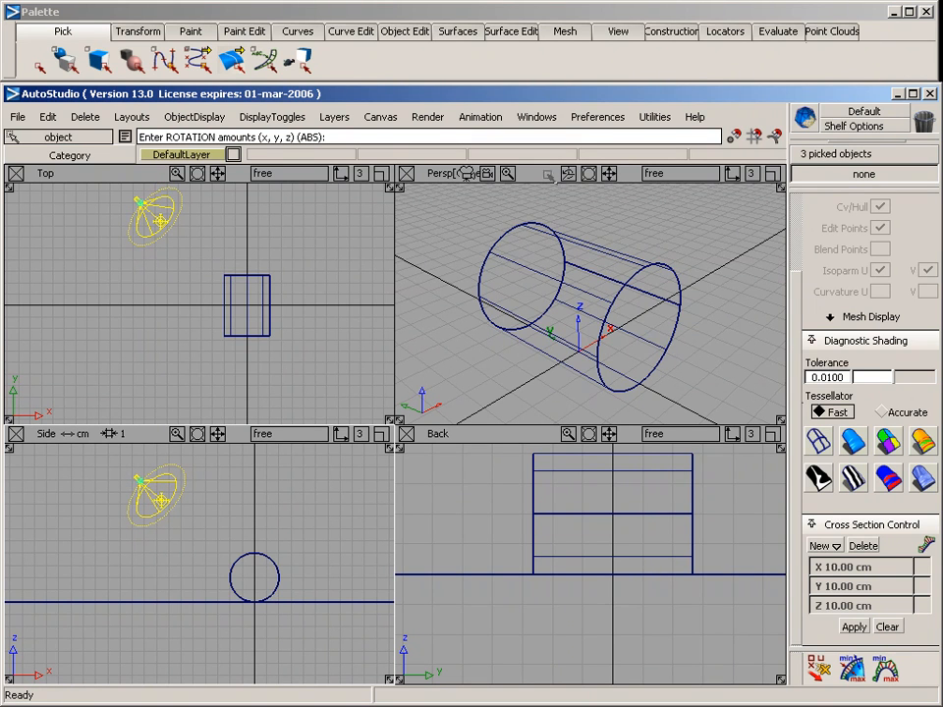
Step: Run a direct render of the perspective window with the Raycaster renderer
{"action": "left_click", "coordinate": [412, 116]}
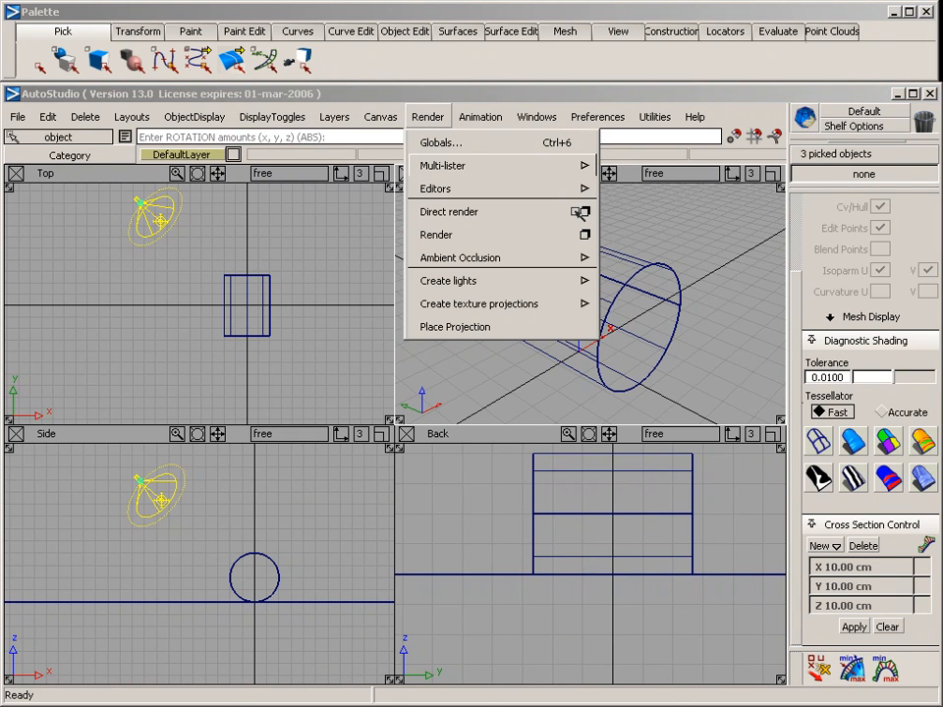
{"action": "left_click", "coordinate": [581, 212]}
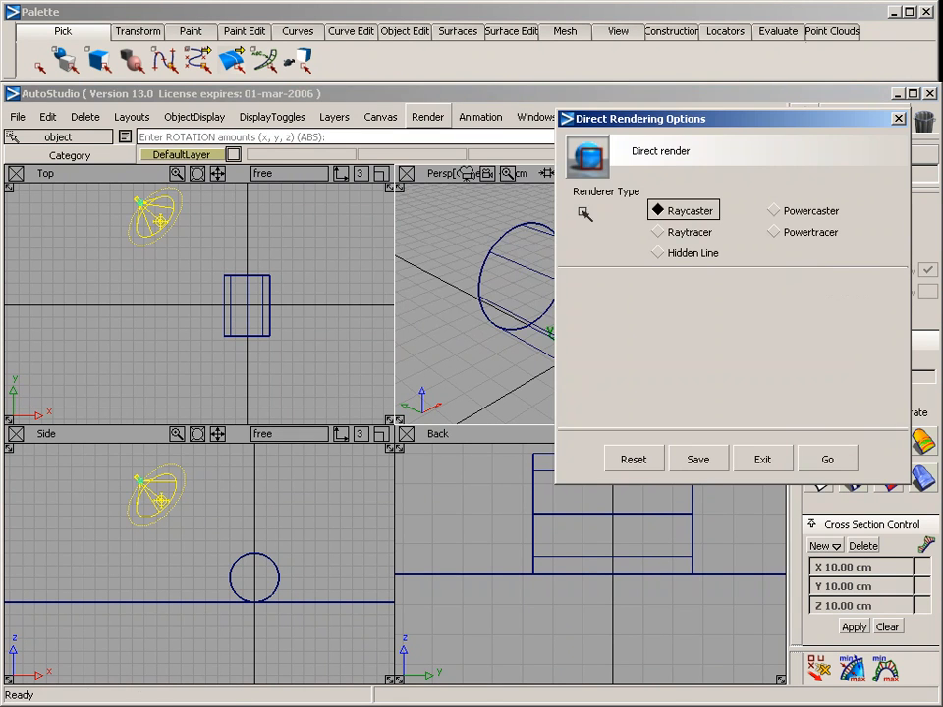
{"action": "left_click", "coordinate": [832, 460]}
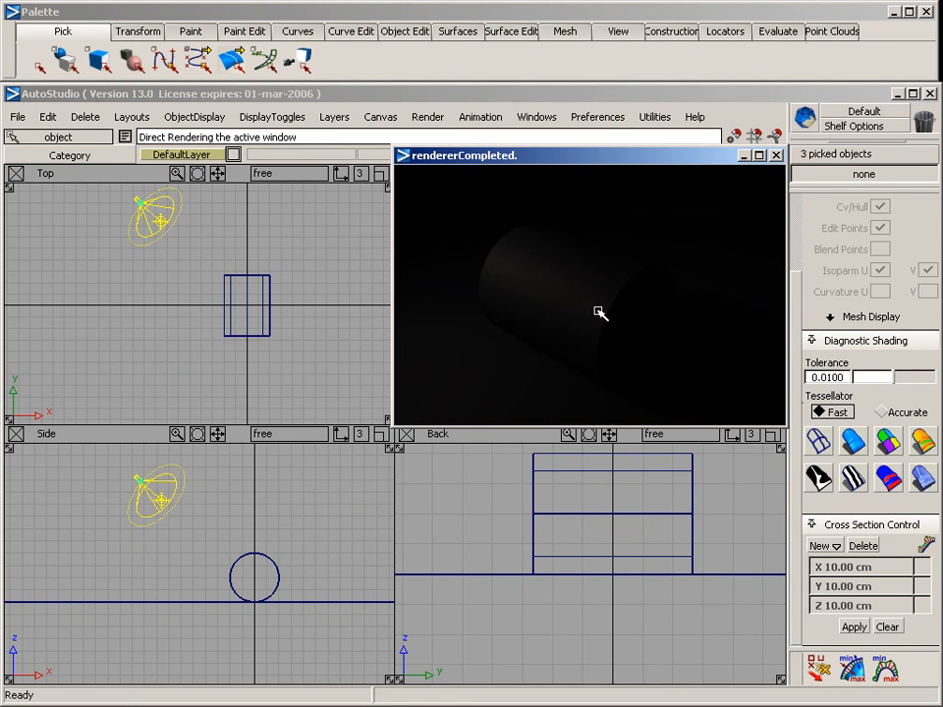
Step: Set the spot light's Intensity to 16 through the Multi-lister and close both light windows
{"action": "left_click", "coordinate": [414, 119]}
{"action": "mouse_move", "coordinate": [481, 166]}
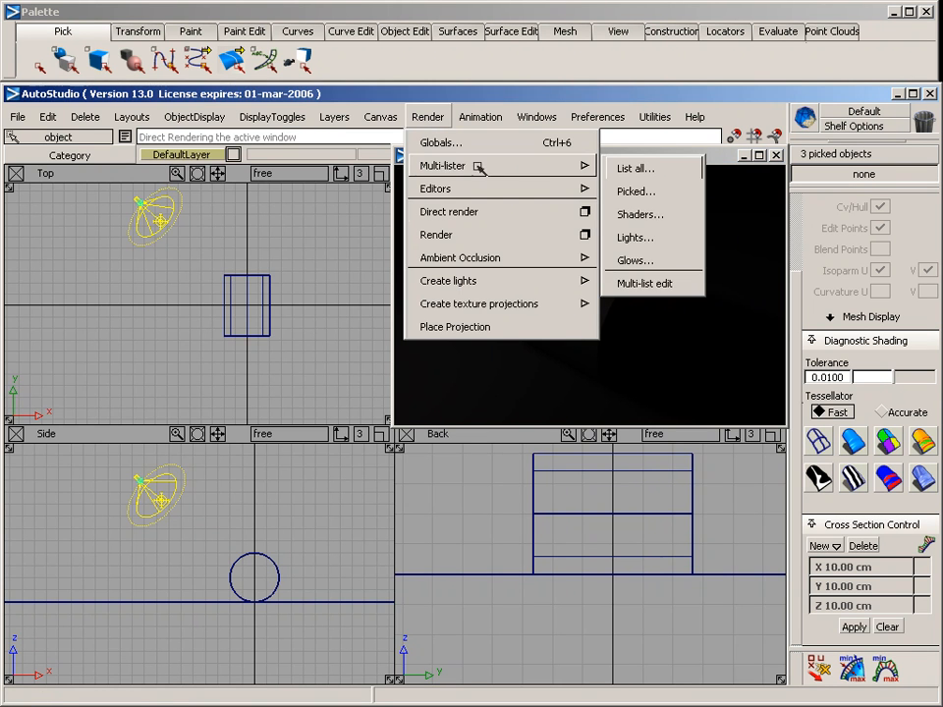
{"action": "left_click", "coordinate": [640, 168]}
{"action": "double_click", "coordinate": [186, 206]}
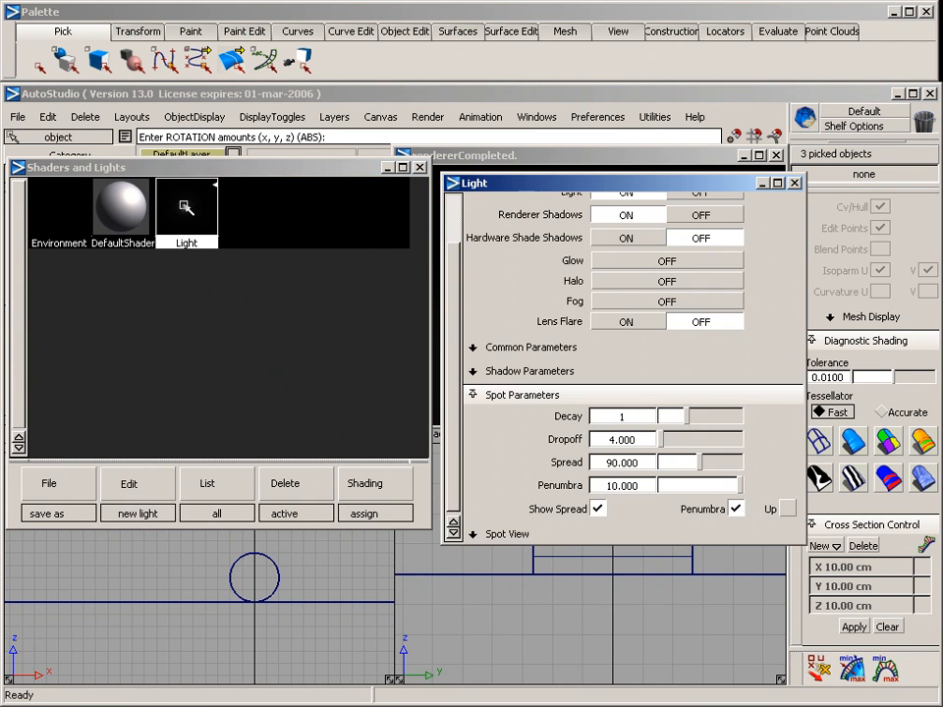
{"action": "left_click", "coordinate": [564, 345]}
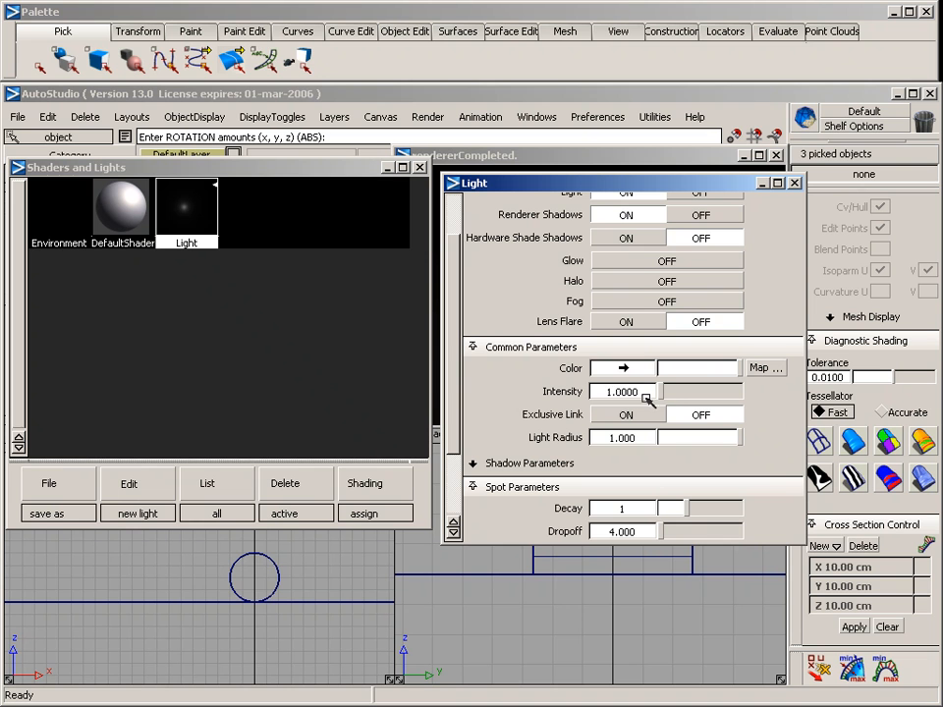
{"action": "left_click_drag", "start_coordinate": [648, 394], "coordinate": [596, 401]}
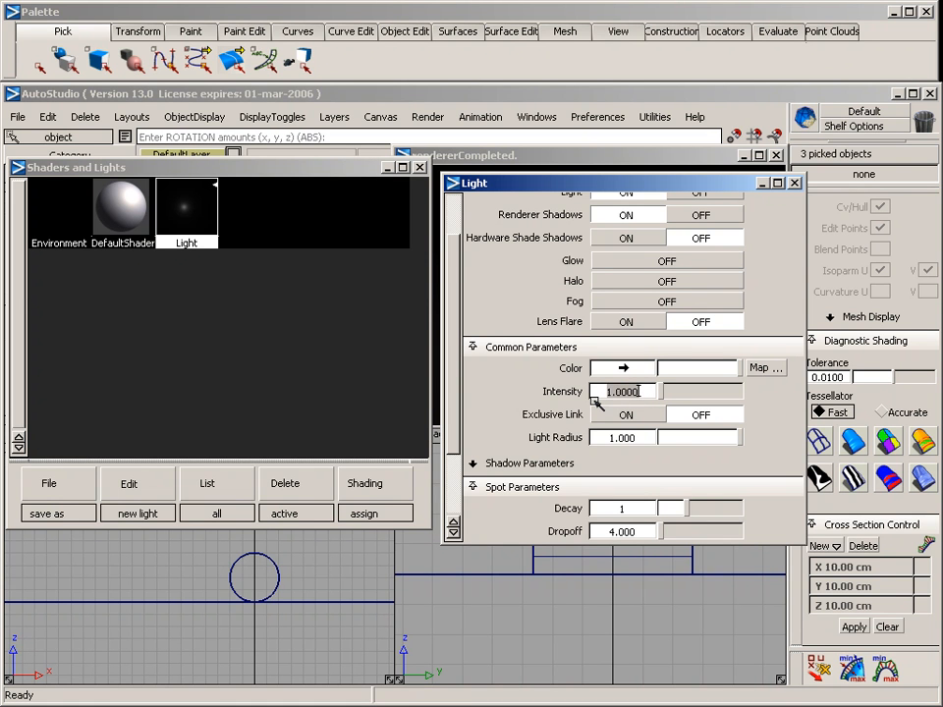
{"action": "type", "text": "16"}
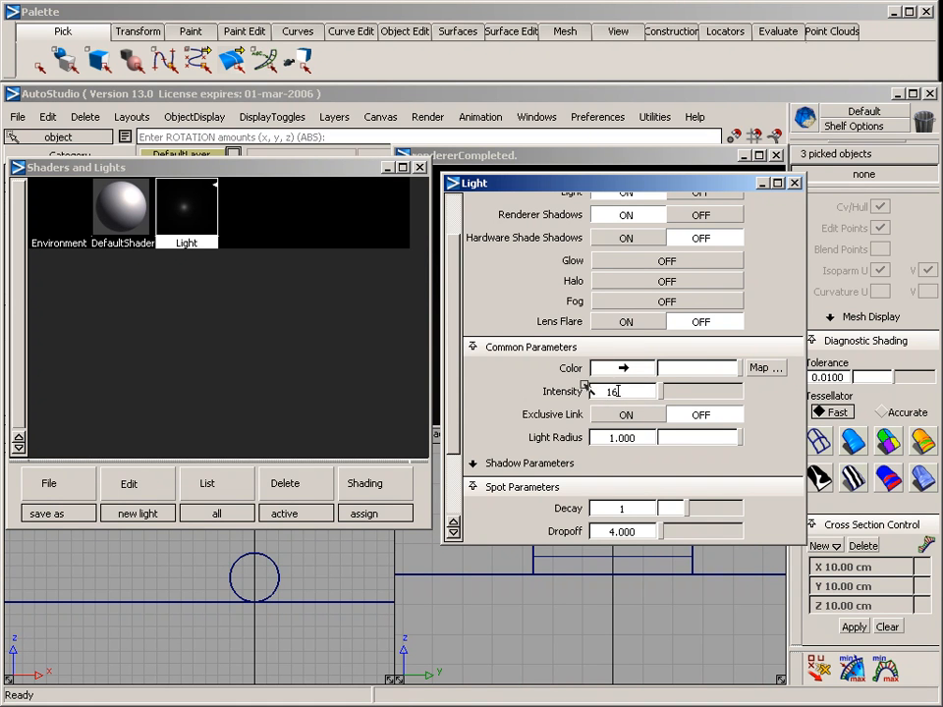
{"action": "key", "text": "Return"}
{"action": "left_click", "coordinate": [794, 182]}
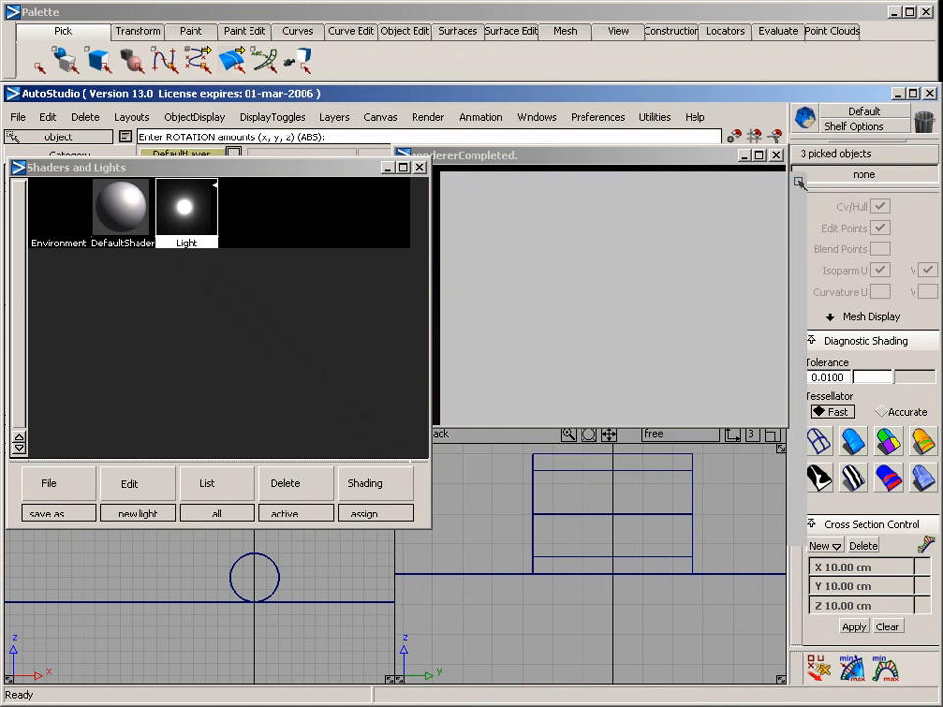
{"action": "left_click", "coordinate": [419, 167]}
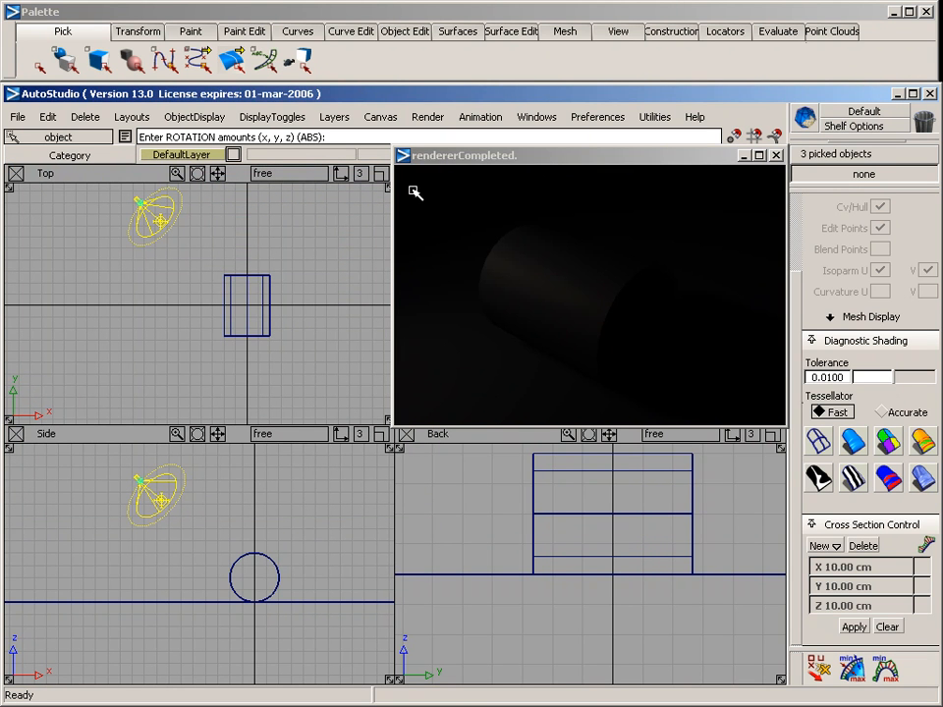
Step: Re-render a rectangular region around the cylinder in the direct render window, then close the render
{"action": "left_click", "coordinate": [430, 193]}
{"action": "left_click_drag", "start_coordinate": [653, 355], "coordinate": [765, 400]}
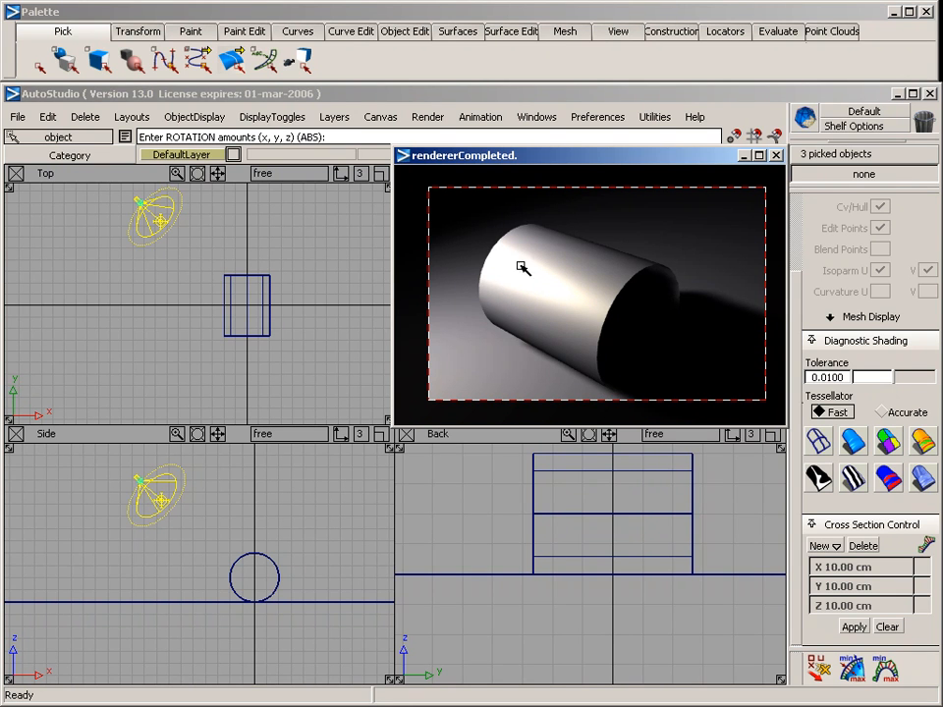
{"action": "left_click", "coordinate": [775, 155]}
Step: Set the spot light's Intensity to 14 through the Multi-lister and close the light editor
{"action": "left_click", "coordinate": [428, 118]}
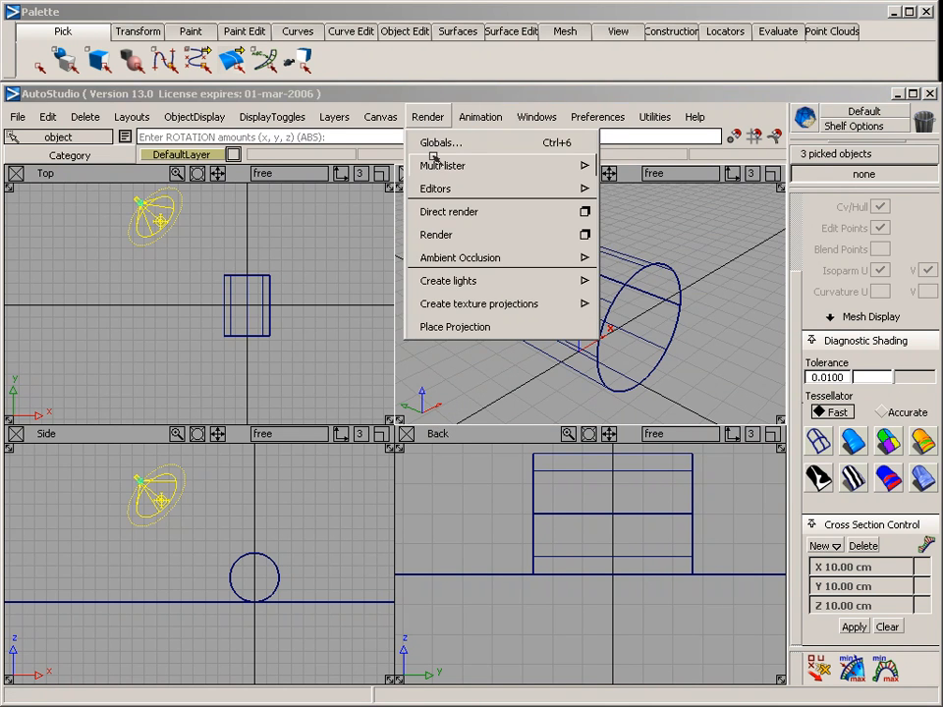
{"action": "mouse_move", "coordinate": [488, 161]}
{"action": "left_click", "coordinate": [683, 168]}
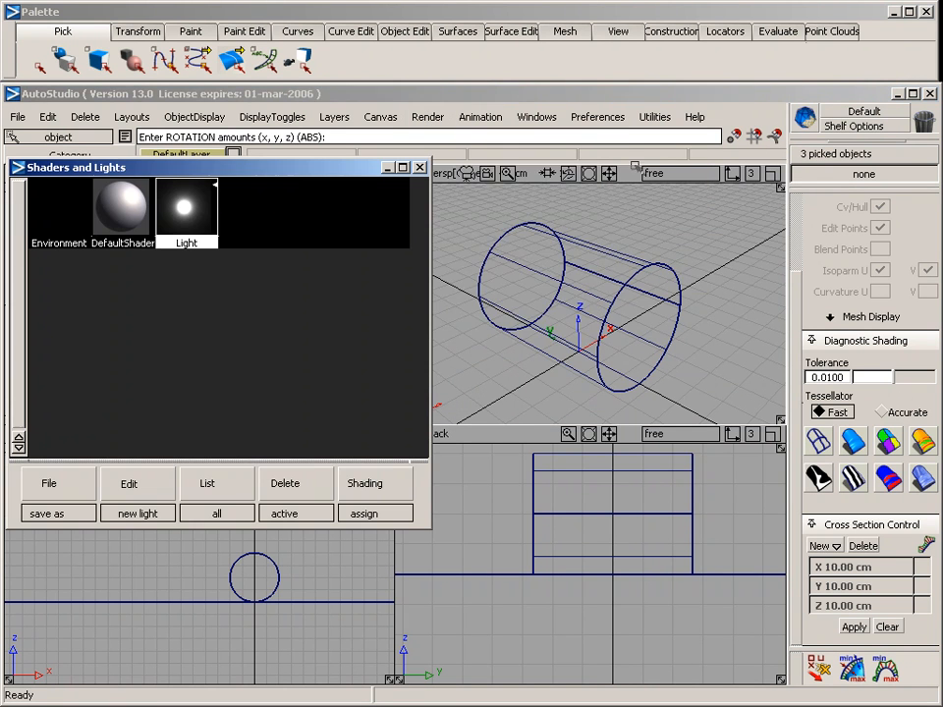
{"action": "double_click", "coordinate": [192, 207]}
{"action": "left_click", "coordinate": [624, 392]}
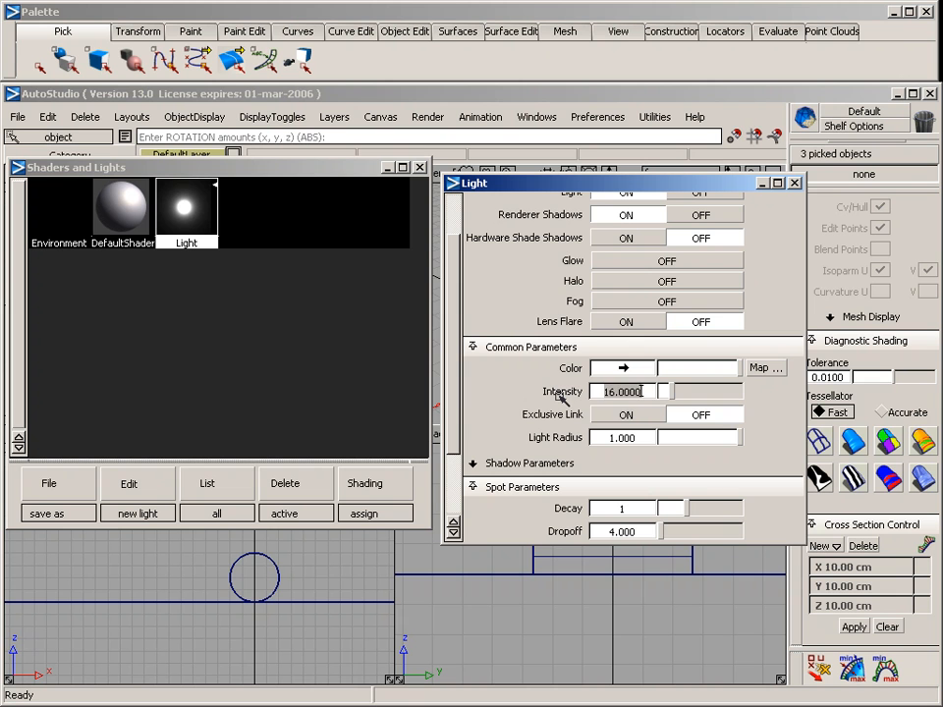
{"action": "type", "text": "14"}
{"action": "key", "text": "Return"}
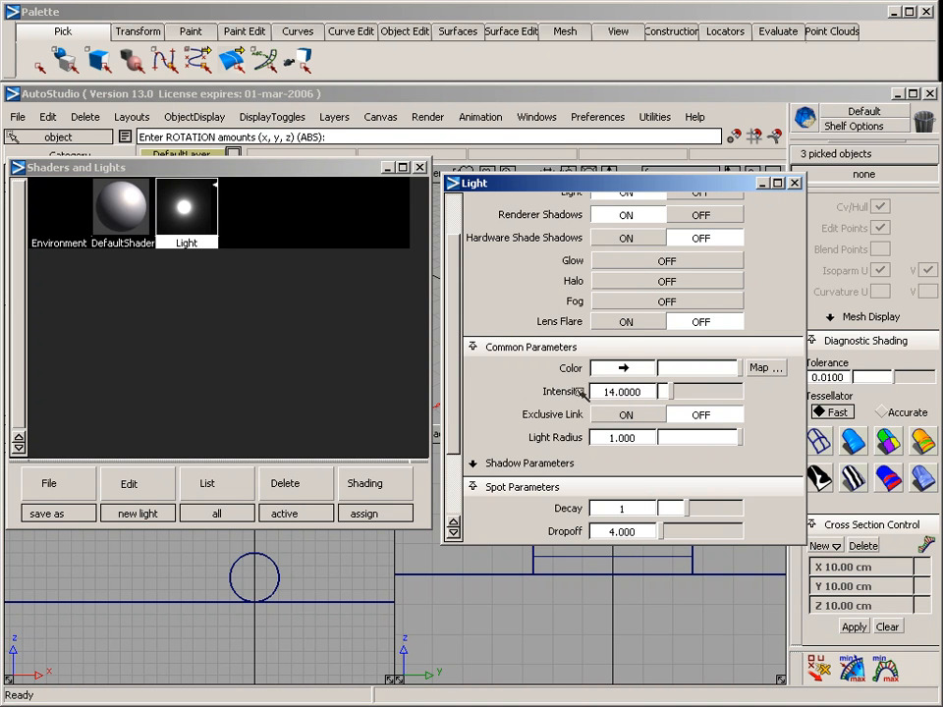
{"action": "left_click", "coordinate": [794, 184]}
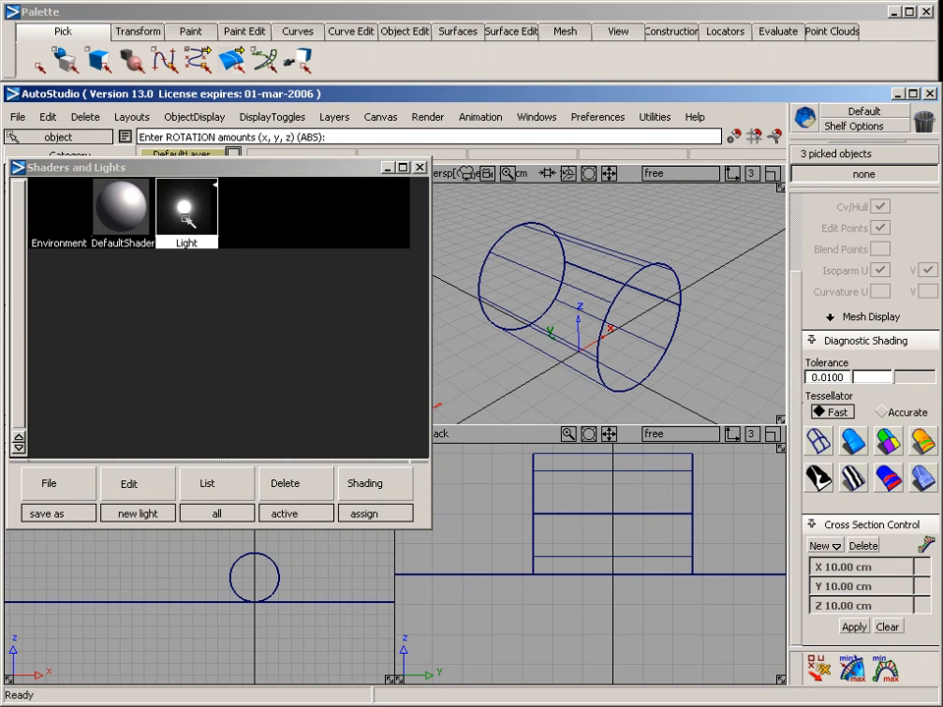
Step: Duplicate the spot light and set the copy's Intensity to 8
{"action": "left_click", "coordinate": [131, 483]}
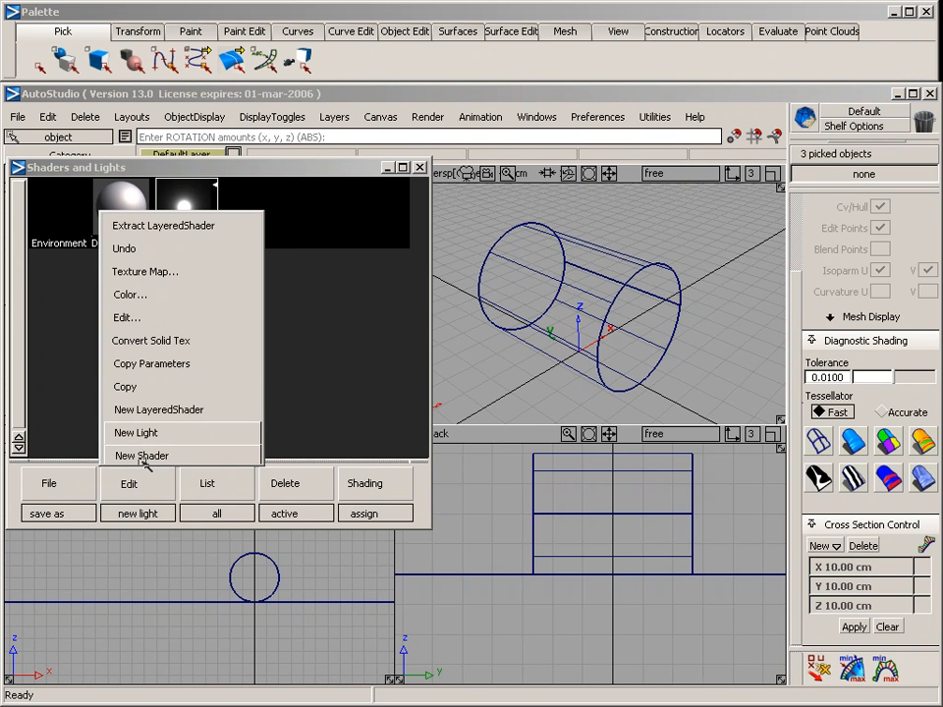
{"action": "left_click", "coordinate": [135, 386]}
{"action": "double_click", "coordinate": [248, 207]}
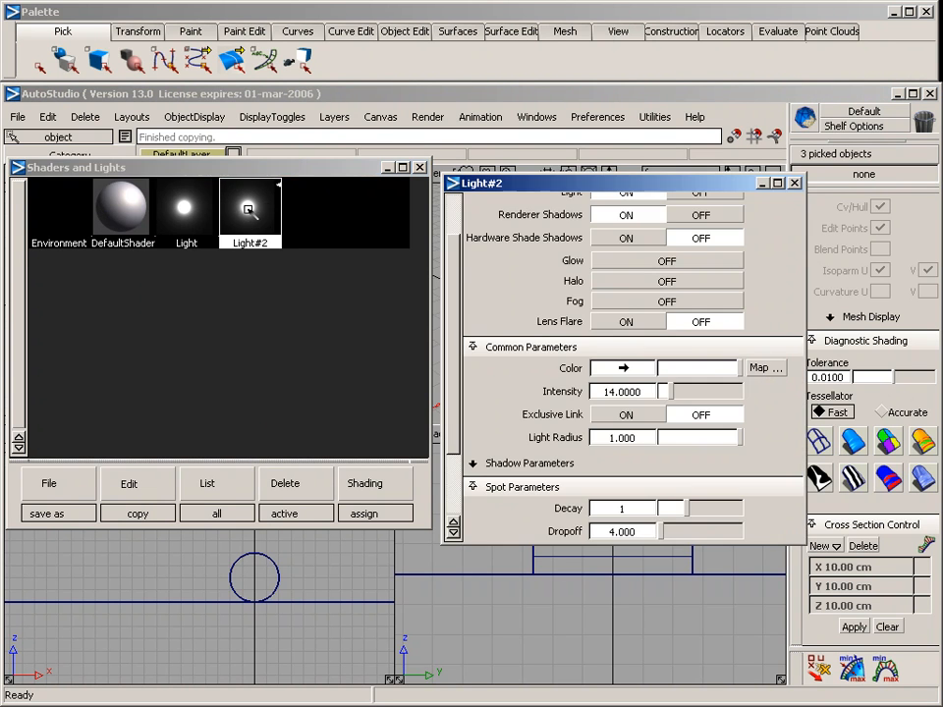
{"action": "left_click_drag", "start_coordinate": [641, 391], "coordinate": [566, 398]}
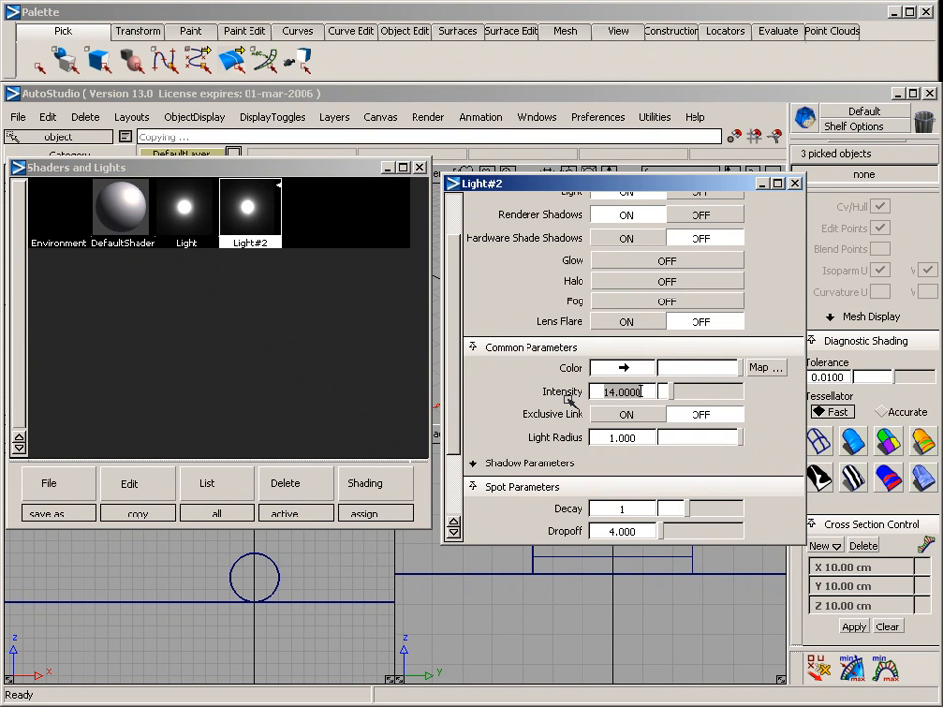
{"action": "type", "text": "8"}
{"action": "key", "text": "Return"}
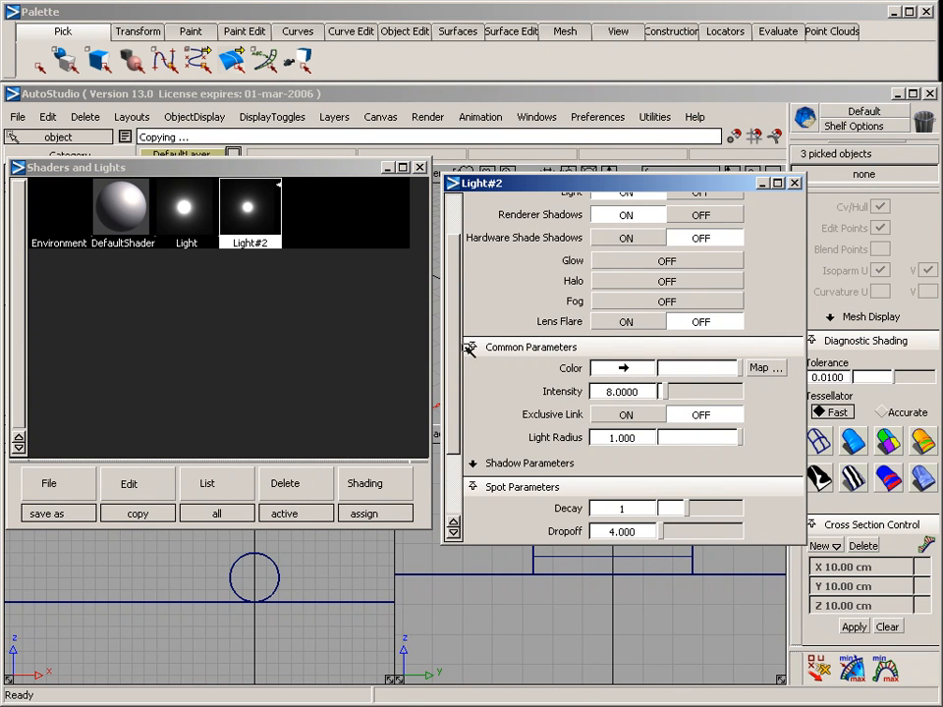
Step: Turn off Renderer Shadows for the copied spot light and close the Multi-lister
{"action": "left_click_drag", "start_coordinate": [452, 342], "coordinate": [450, 297]}
{"action": "left_click", "coordinate": [708, 274]}
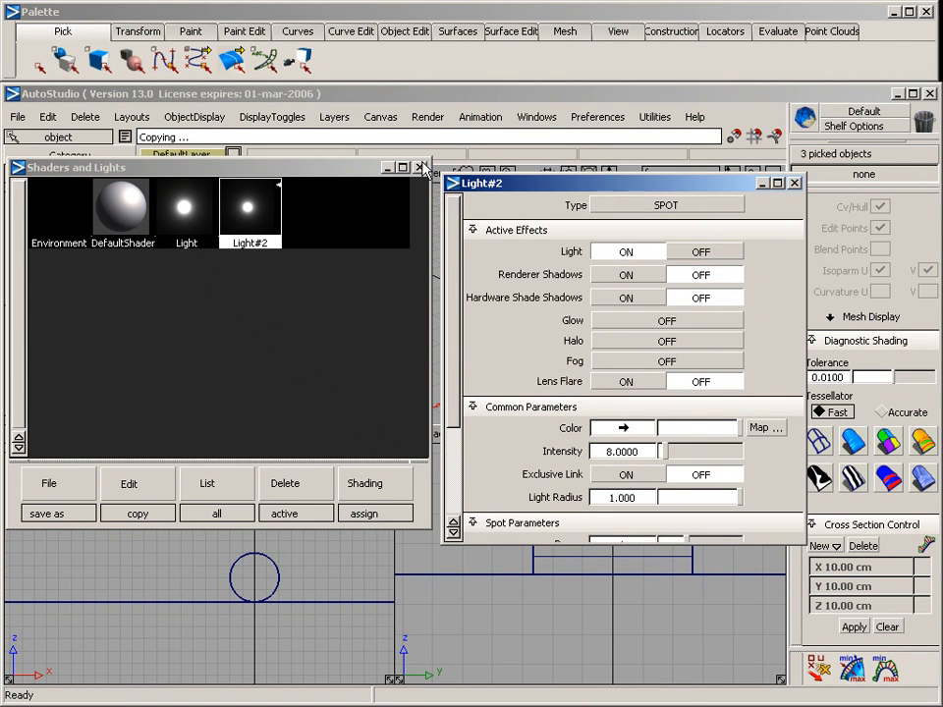
{"action": "left_click", "coordinate": [419, 167]}
Step: Move the copied spot light closer to the cylinder and down below the ground plane
{"action": "right_click_drag", "start_coordinate": [231, 335], "coordinate": [229, 252], "text": "ctrl+shift"}
{"action": "left_click_drag", "start_coordinate": [230, 233], "coordinate": [260, 331]}
{"action": "right_click_drag", "start_coordinate": [326, 517], "coordinate": [243, 538], "text": "alt+shift"}
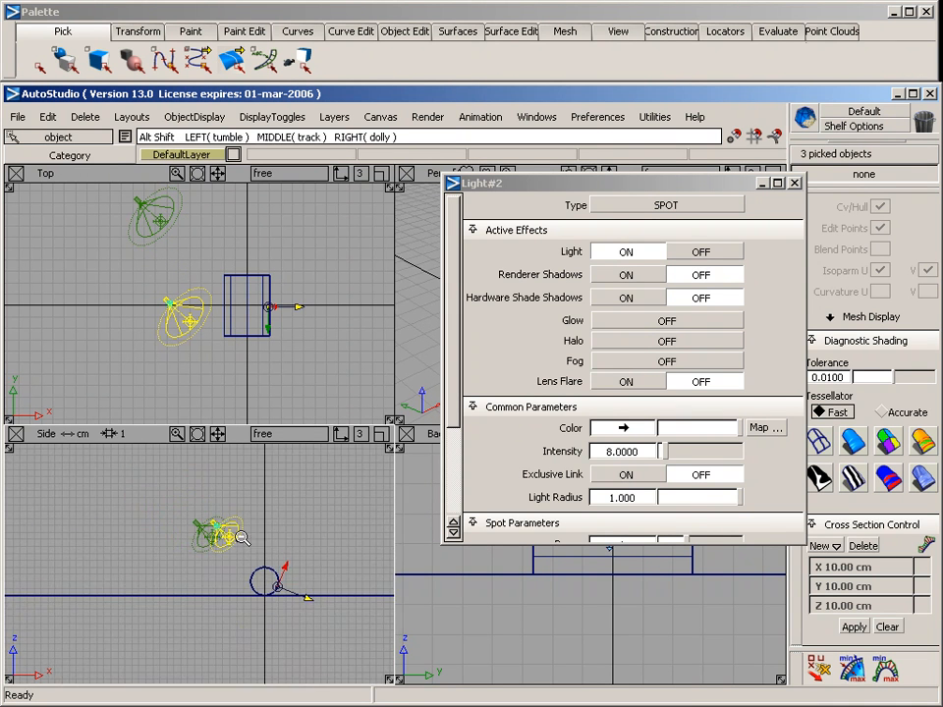
{"action": "middle_click_drag", "start_coordinate": [275, 517], "coordinate": [191, 457], "text": "alt+shift"}
{"action": "mouse_move", "coordinate": [241, 510]}
{"action": "right_mouse_down", "text": "alt+shift"}
{"action": "mouse_move", "coordinate": [226, 512]}
{"action": "mouse_move", "coordinate": [230, 475]}
{"action": "mouse_move", "coordinate": [240, 628]}
{"action": "right_mouse_up", "text": "alt+shift"}
Step: Rotate the copied spot light to point straight up, shift it beneath the cylinder's edge, and close its editor
{"action": "right_click_drag", "start_coordinate": [256, 487], "coordinate": [246, 562], "text": "ctrl+shift"}
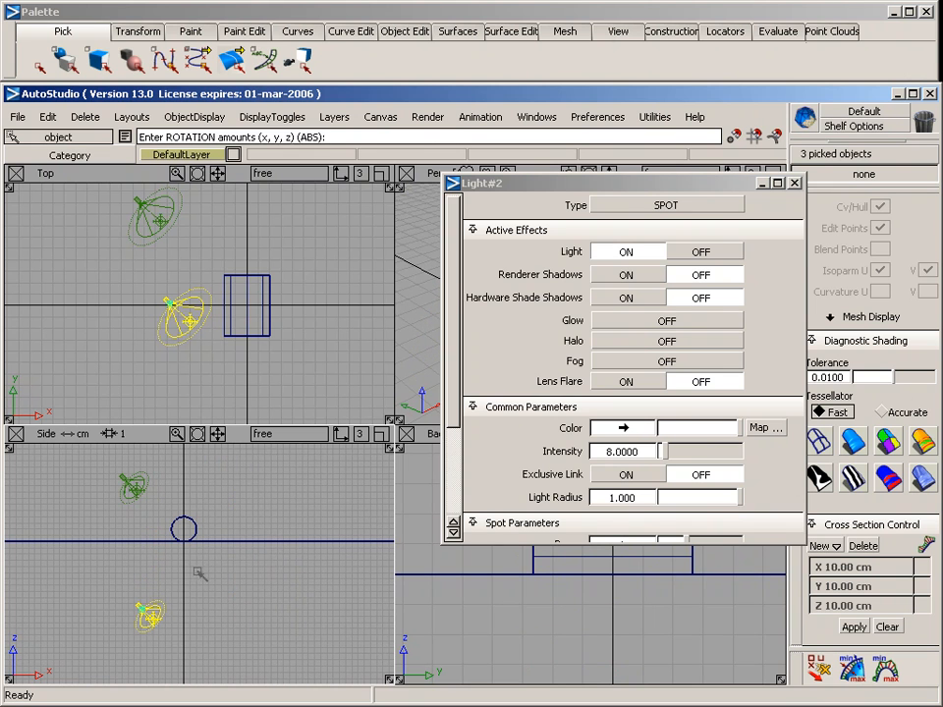
{"action": "mouse_move", "coordinate": [194, 566]}
{"action": "middle_mouse_down"}
{"action": "mouse_move", "coordinate": [572, 498]}
{"action": "mouse_move", "coordinate": [611, 501]}
{"action": "middle_mouse_up"}
{"action": "middle_click_drag", "start_coordinate": [106, 567], "coordinate": [739, 433]}
{"action": "right_click_drag", "start_coordinate": [239, 527], "coordinate": [201, 393], "text": "ctrl+shift"}
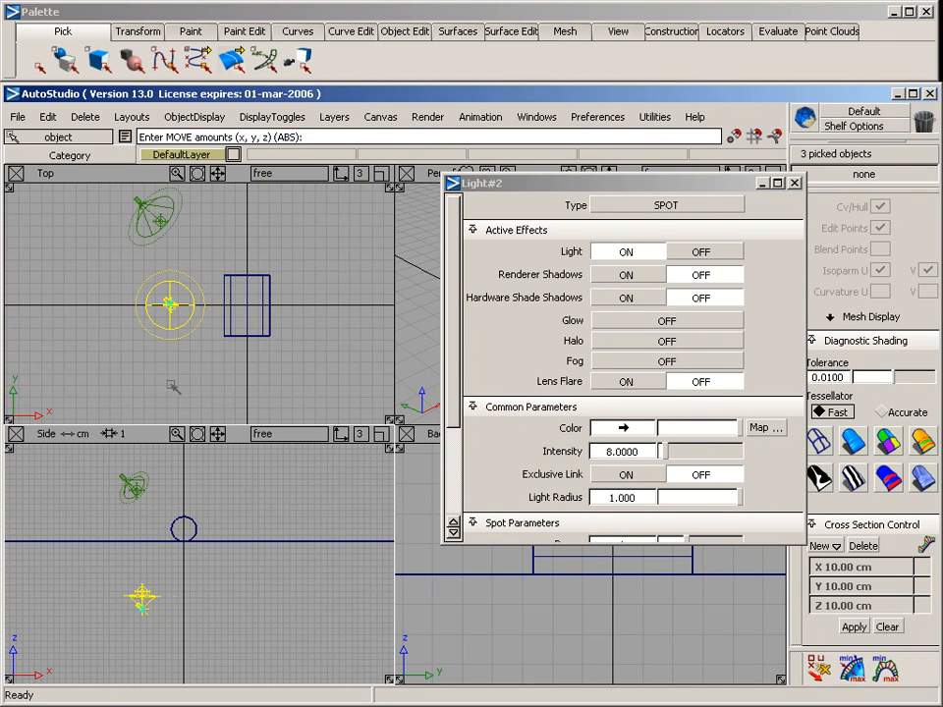
{"action": "mouse_move", "coordinate": [171, 384]}
{"action": "left_mouse_down"}
{"action": "mouse_move", "coordinate": [244, 384]}
{"action": "mouse_move", "coordinate": [222, 386]}
{"action": "left_mouse_up"}
{"action": "left_click", "coordinate": [795, 184]}
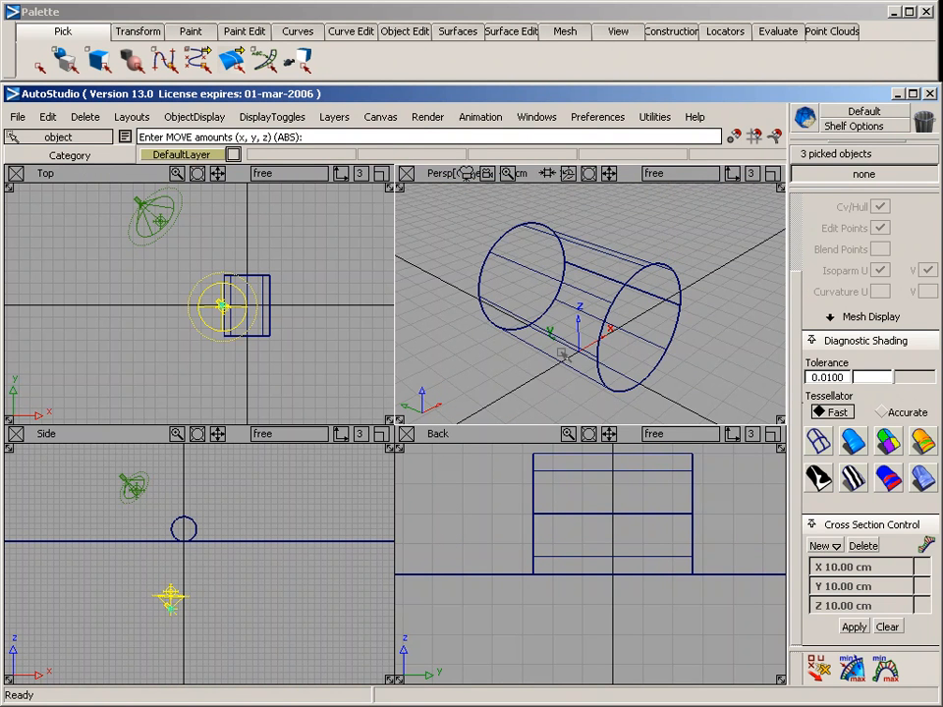
Step: Run a direct render of the perspective window to check the second light, then close the render
{"action": "left_click", "coordinate": [418, 119]}
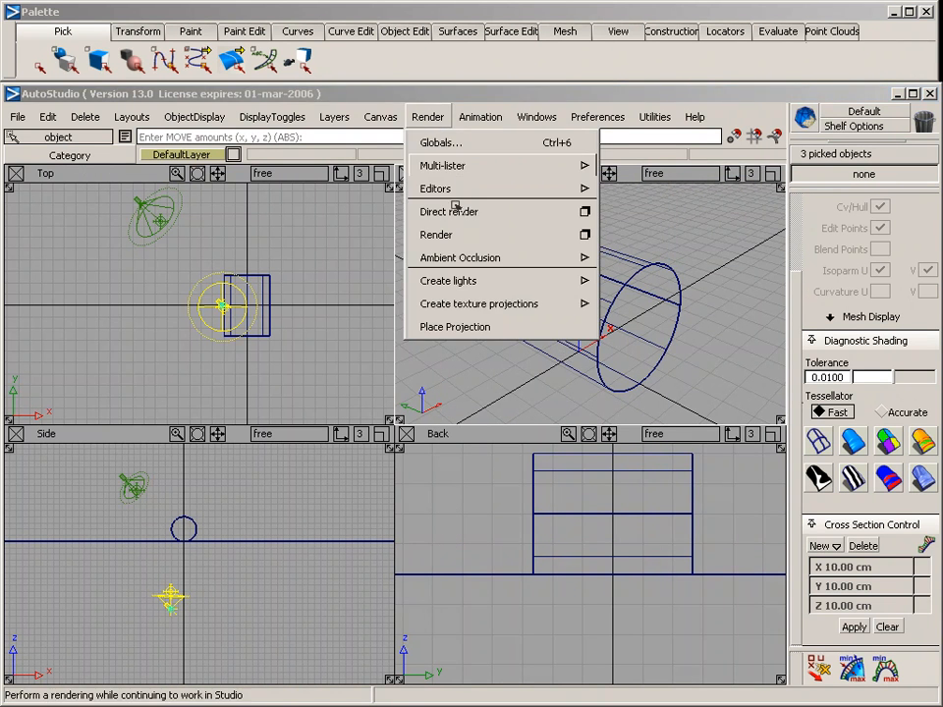
{"action": "left_click", "coordinate": [457, 211]}
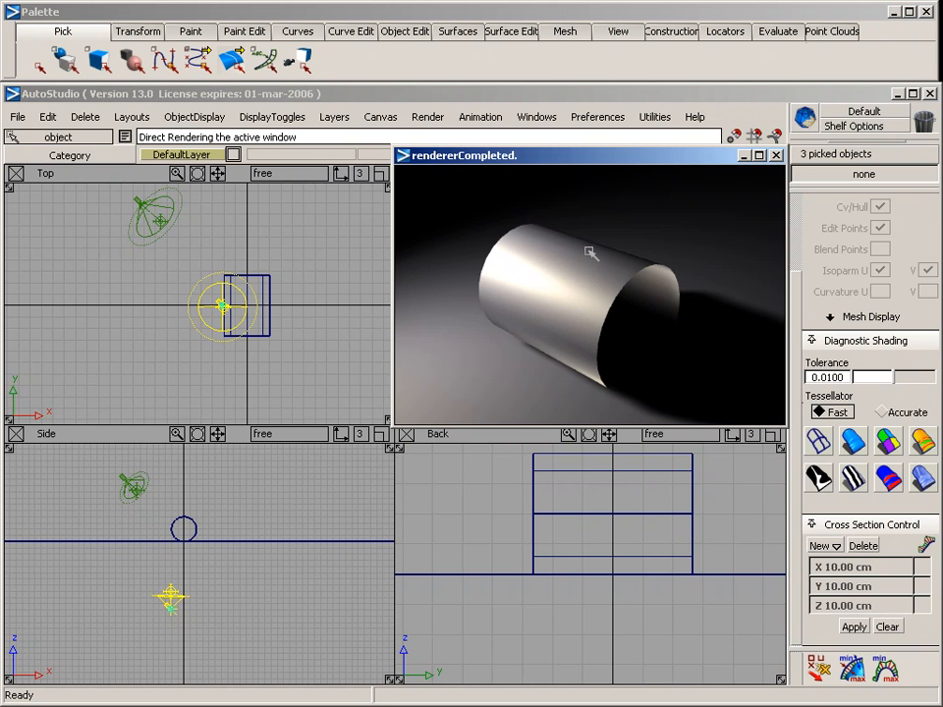
{"action": "left_click", "coordinate": [776, 156]}
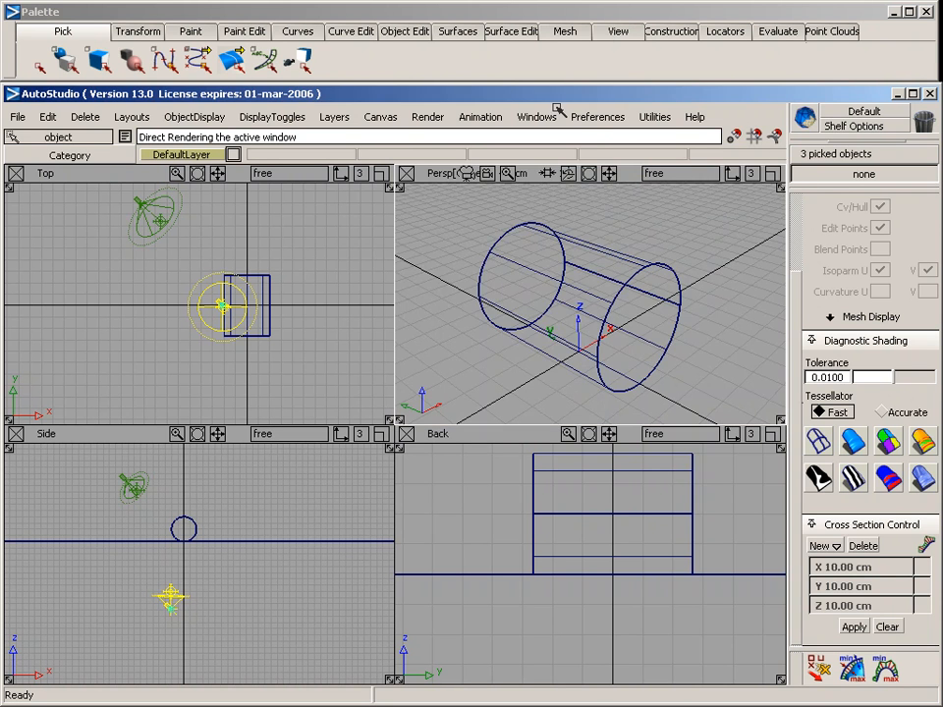
Step: Create a new shader in the Multi-lister, name it wiremesh, and close its editor
{"action": "left_click", "coordinate": [429, 117]}
{"action": "mouse_move", "coordinate": [451, 169]}
{"action": "left_click", "coordinate": [638, 168]}
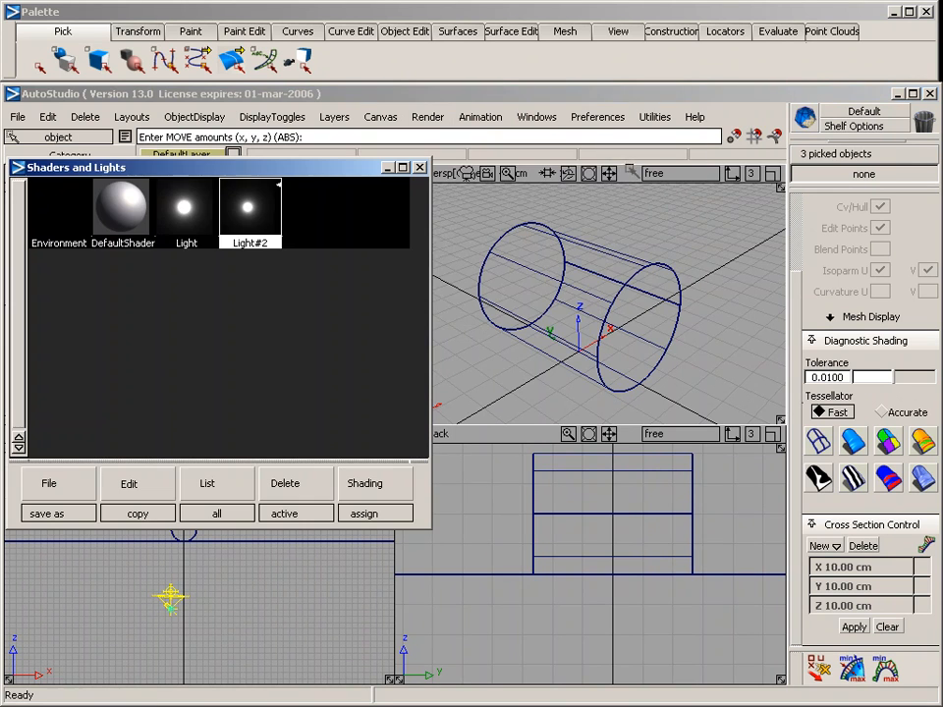
{"action": "left_click_drag", "start_coordinate": [115, 496], "coordinate": [127, 452]}
{"action": "double_click", "coordinate": [179, 206]}
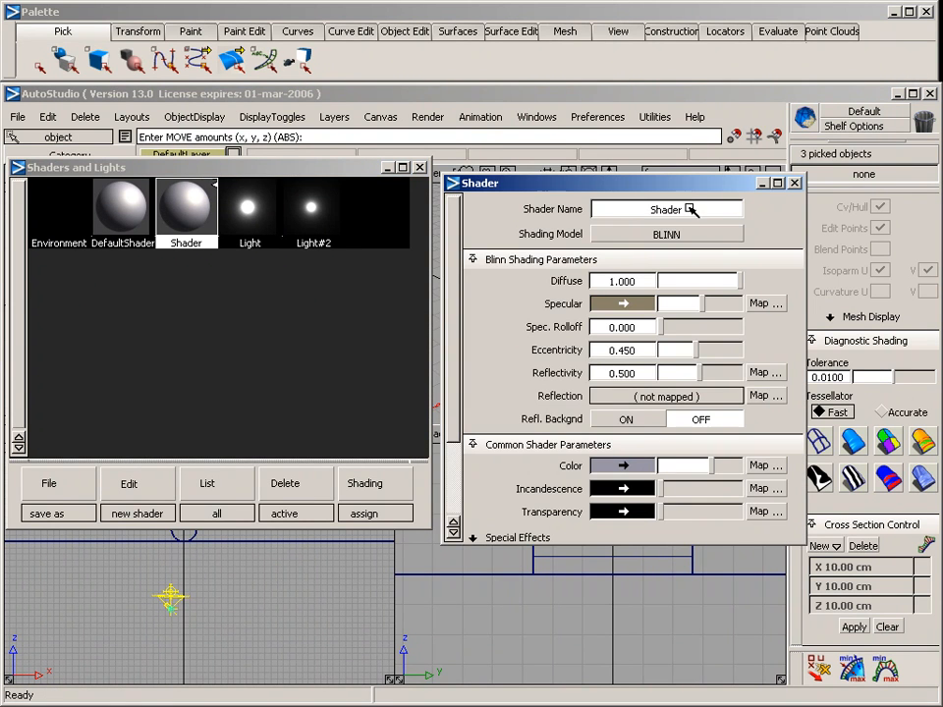
{"action": "left_click_drag", "start_coordinate": [685, 209], "coordinate": [631, 209]}
{"action": "type", "text": "wiremesh"}
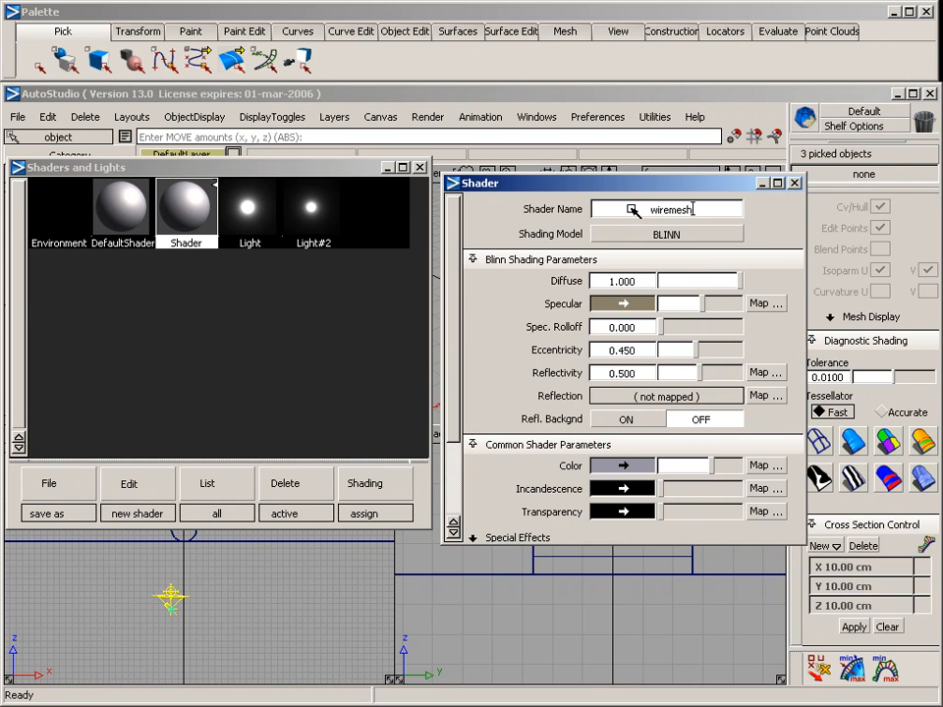
{"action": "key", "text": "Return"}
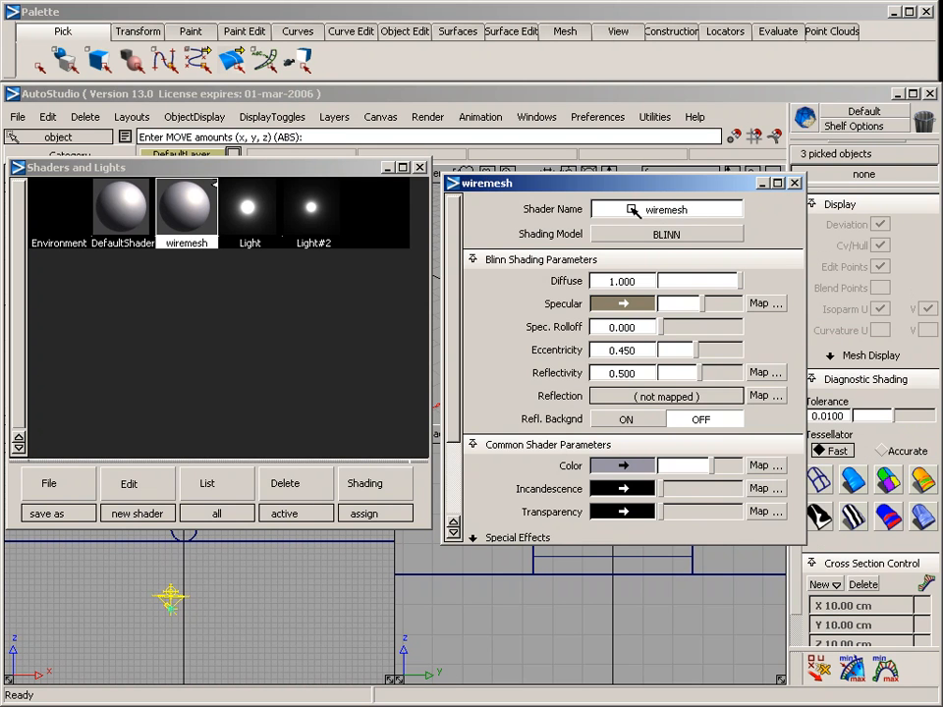
{"action": "left_click", "coordinate": [794, 183]}
Step: Pick only the cylinder and assign the wiremesh shader to it
{"action": "left_click_drag", "start_coordinate": [597, 208], "coordinate": [598, 266], "text": "ctrl+shift"}
{"action": "left_click_drag", "start_coordinate": [613, 257], "coordinate": [644, 301]}
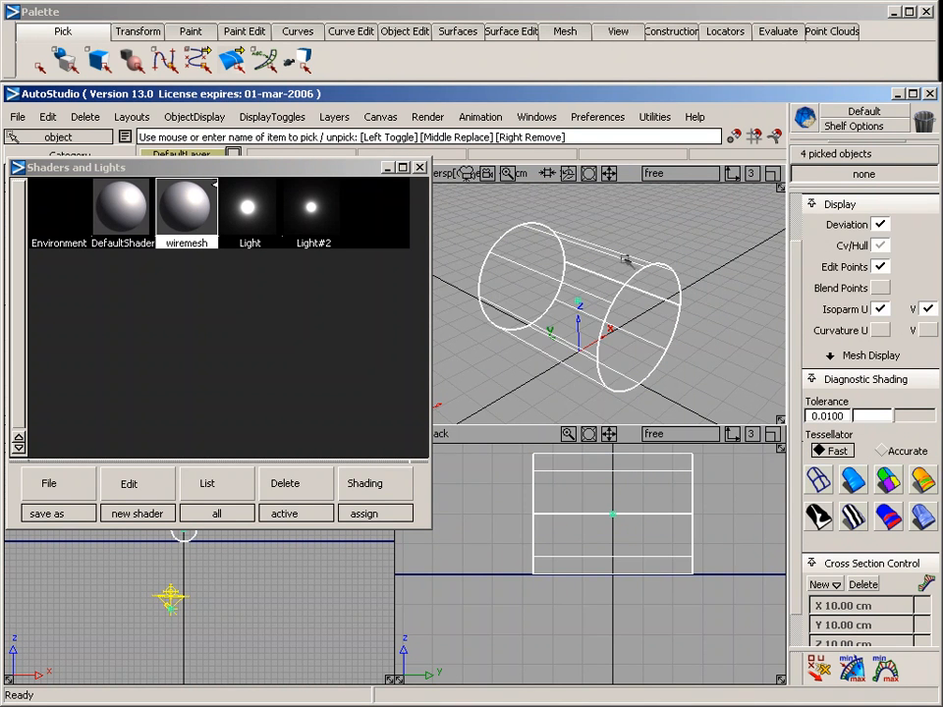
{"action": "middle_click_drag", "start_coordinate": [626, 259], "coordinate": [636, 304]}
{"action": "left_click", "coordinate": [364, 482]}
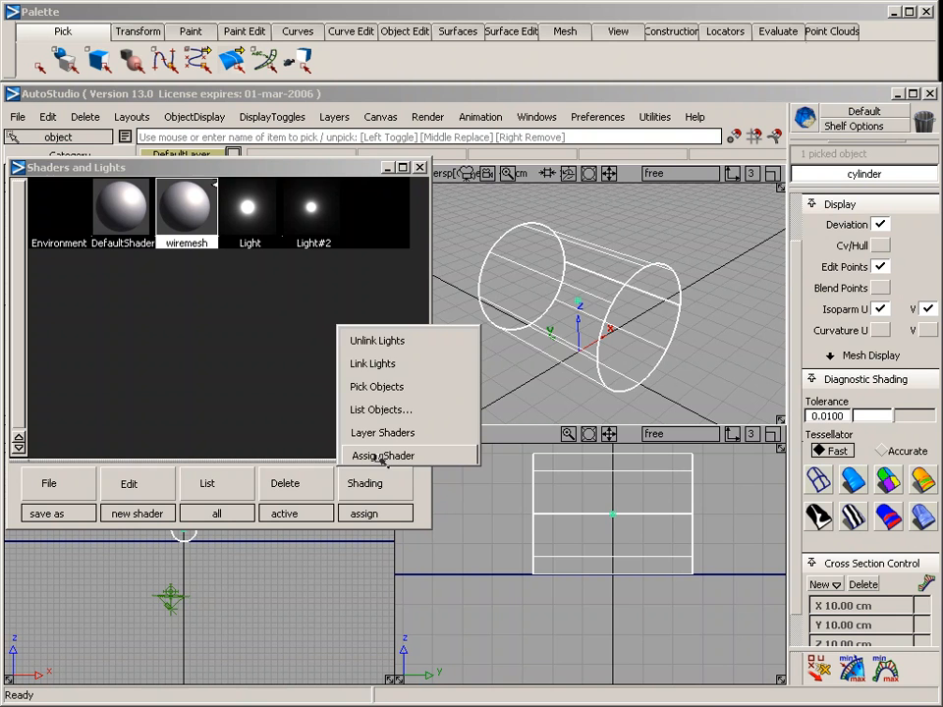
{"action": "left_click", "coordinate": [377, 513]}
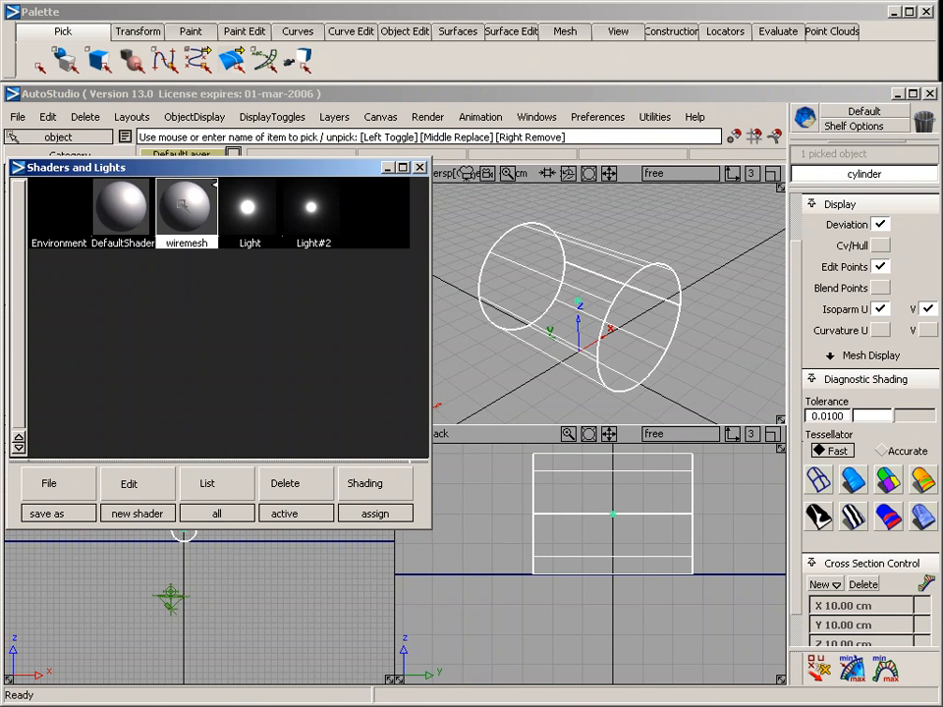
Step: Map the wiremesh shader's Transparency with a surface Ramp texture and place the ramp editor beside the Multi-lister
{"action": "double_click", "coordinate": [182, 204]}
{"action": "left_click_drag", "start_coordinate": [583, 193], "coordinate": [147, 176]}
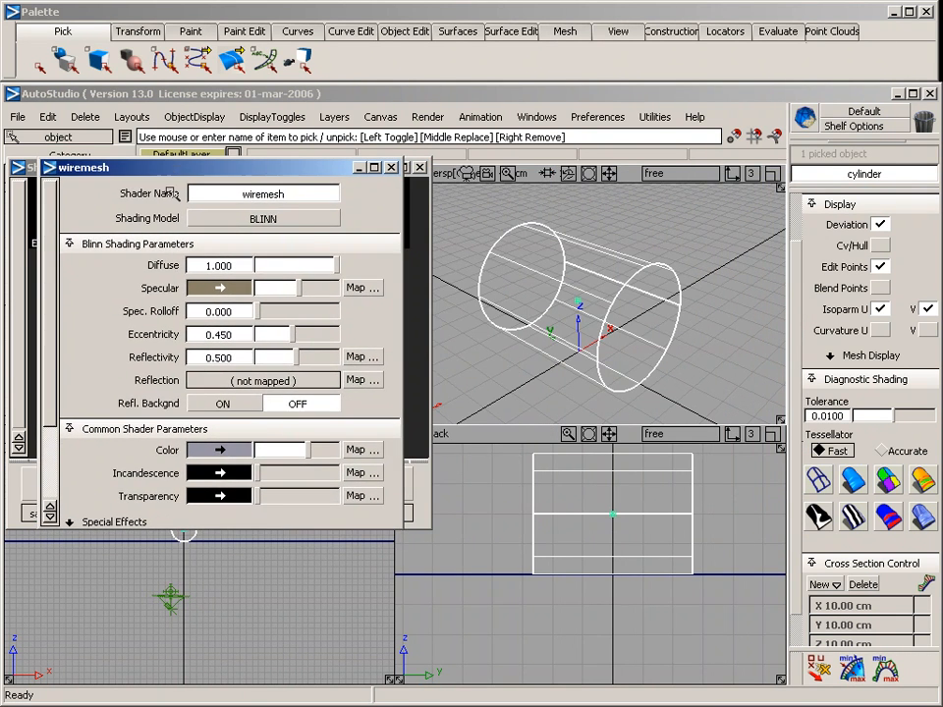
{"action": "left_click_drag", "start_coordinate": [49, 384], "coordinate": [52, 436]}
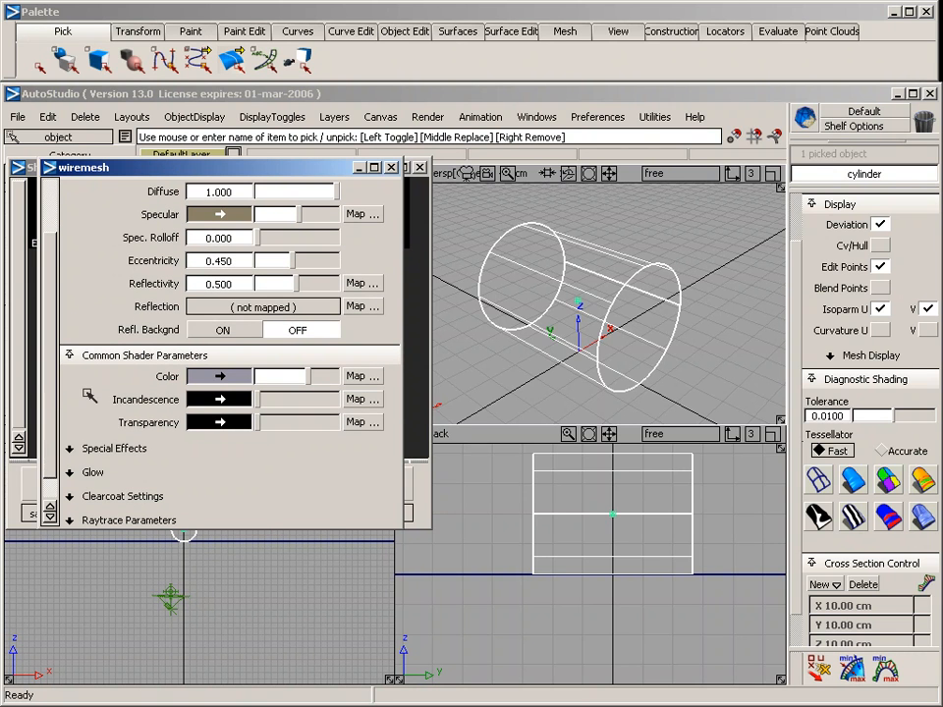
{"action": "left_click", "coordinate": [357, 422]}
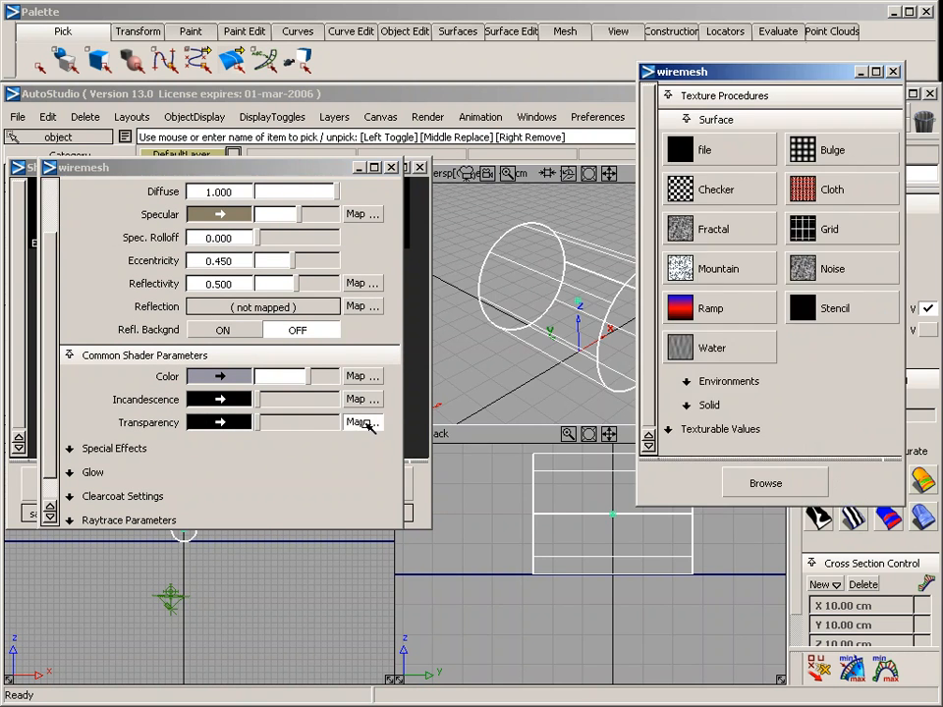
{"action": "left_click", "coordinate": [717, 308]}
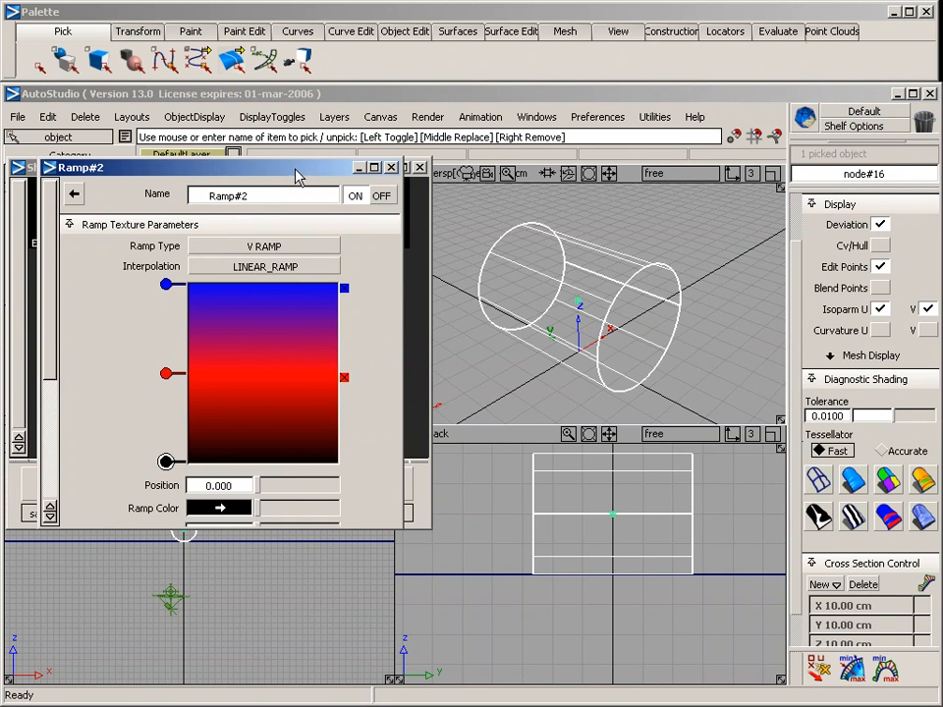
{"action": "left_click_drag", "start_coordinate": [302, 172], "coordinate": [786, 173]}
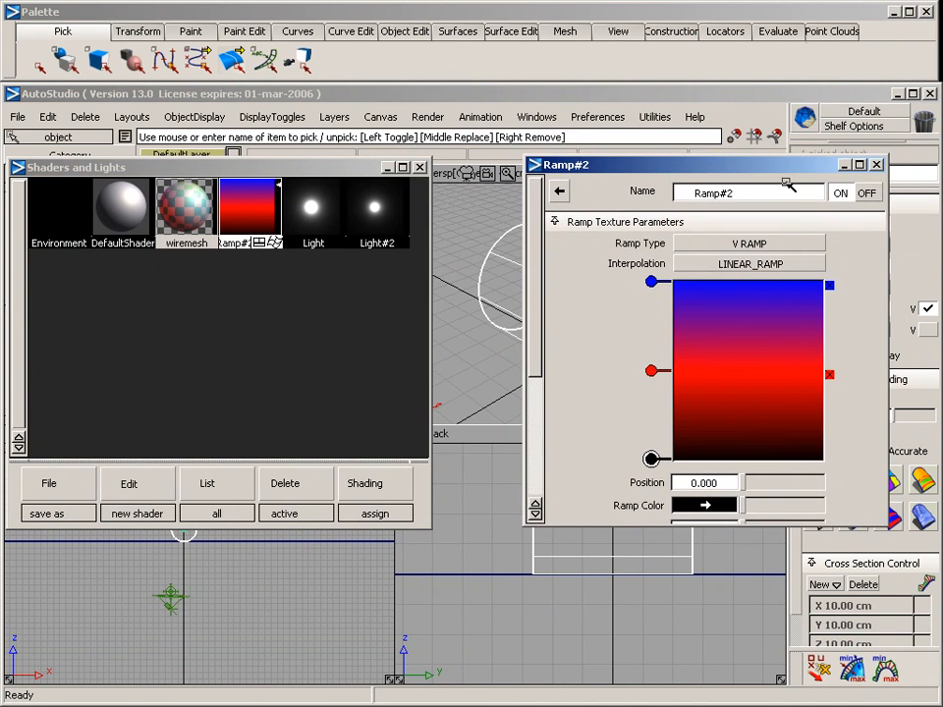
Step: Change the Ramp Type to UV_RAMP and remove the ramp's red and blue color handles
{"action": "left_click", "coordinate": [771, 246]}
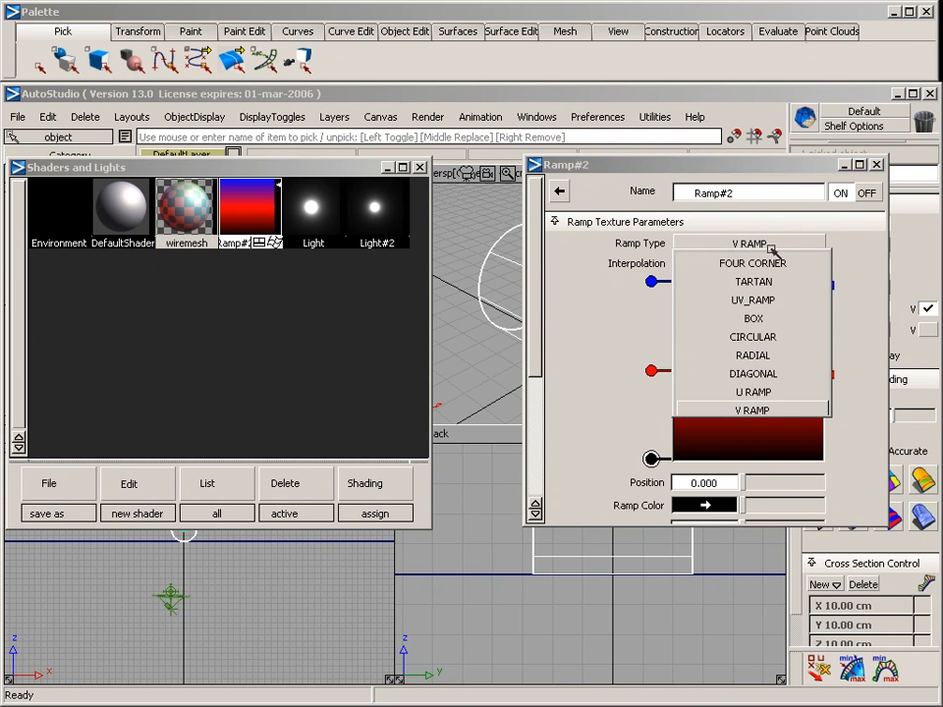
{"action": "left_click", "coordinate": [779, 300]}
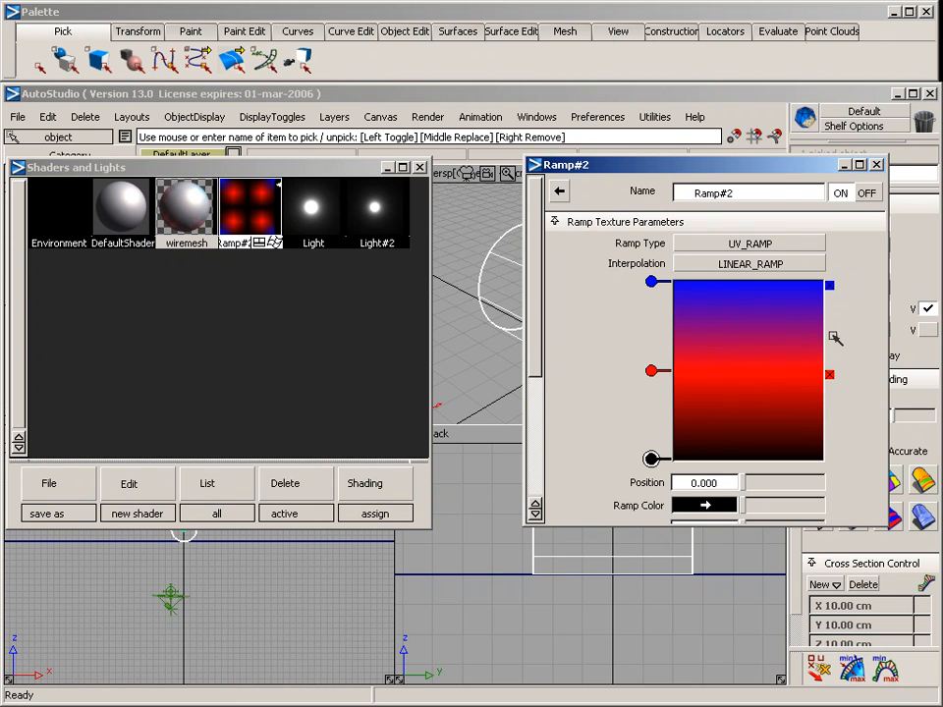
{"action": "left_click", "coordinate": [831, 374]}
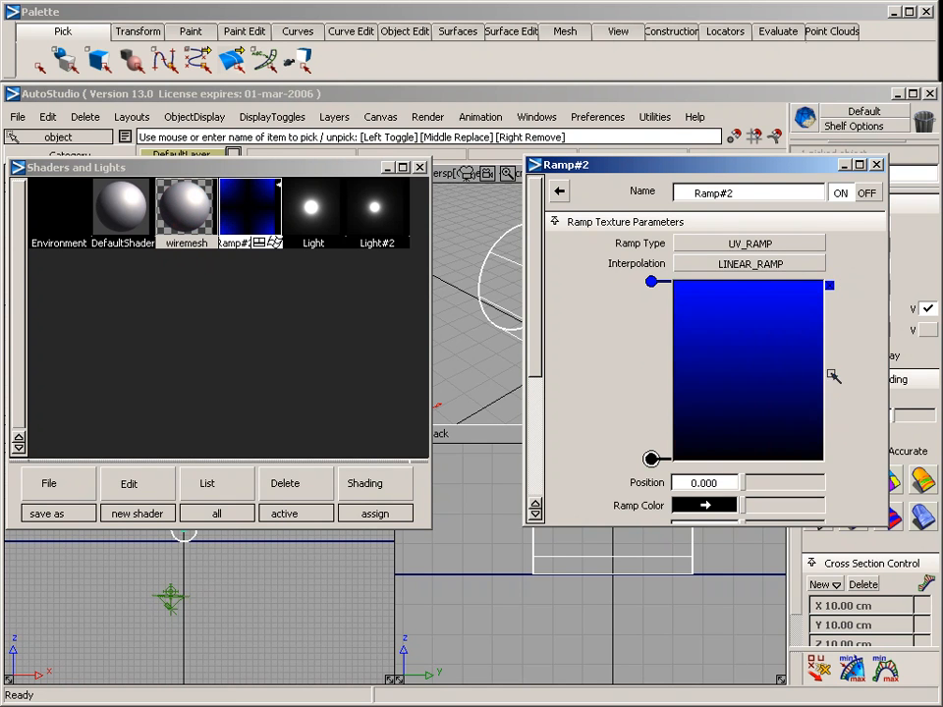
{"action": "left_click", "coordinate": [829, 286]}
Step: Place two closely spaced pairs of black ramp handles, one around position 0.14 and one around position 0.79
{"action": "left_click_drag", "start_coordinate": [651, 459], "coordinate": [653, 434]}
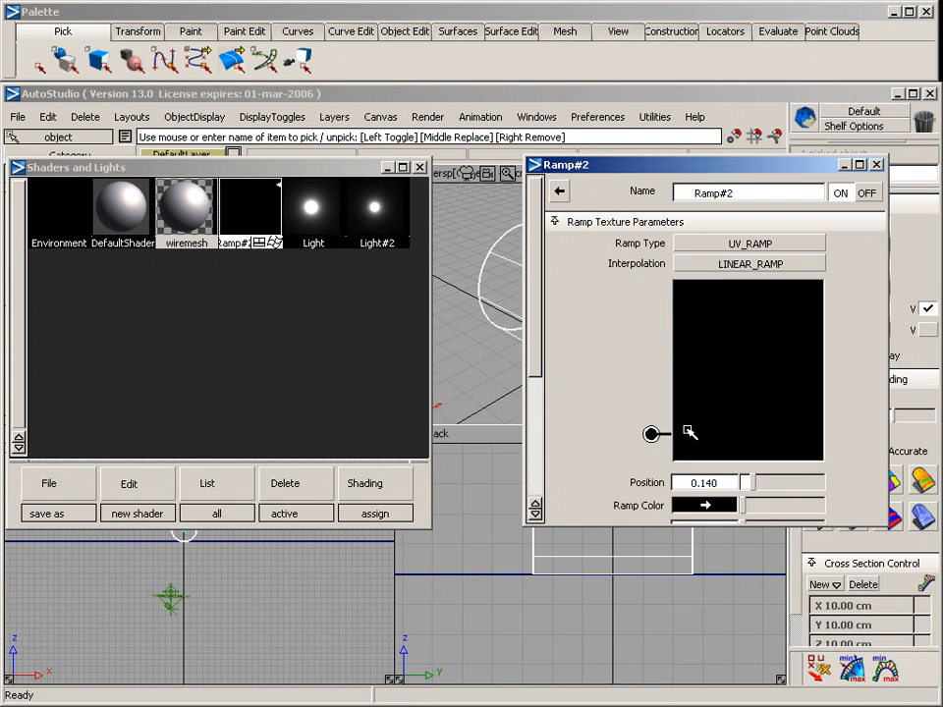
{"action": "left_click", "coordinate": [690, 430]}
{"action": "left_click", "coordinate": [705, 321]}
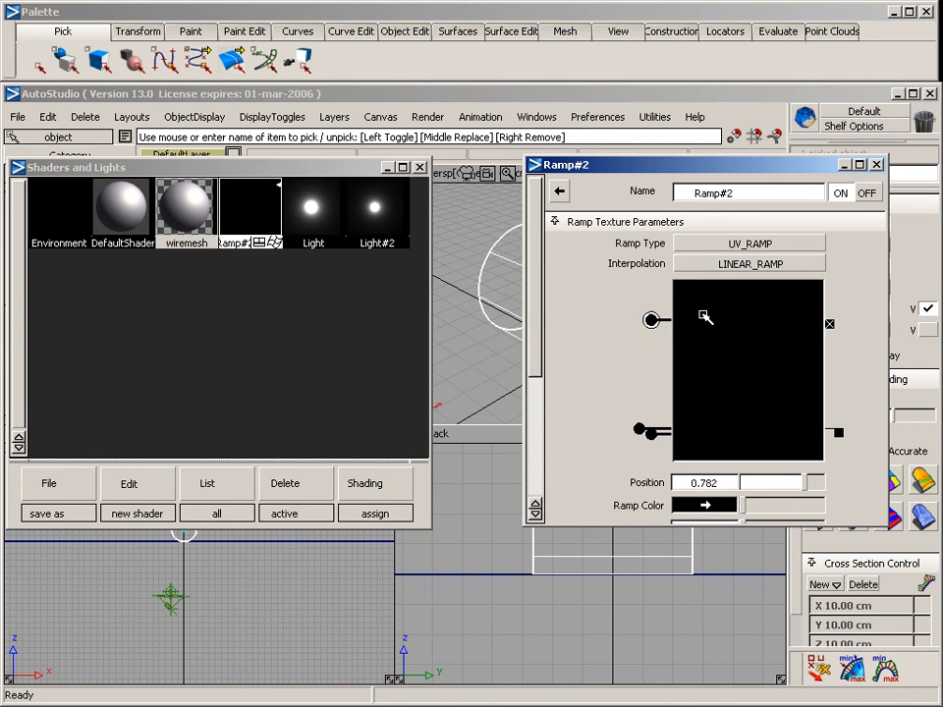
{"action": "left_click", "coordinate": [703, 313]}
{"action": "left_click", "coordinate": [651, 322]}
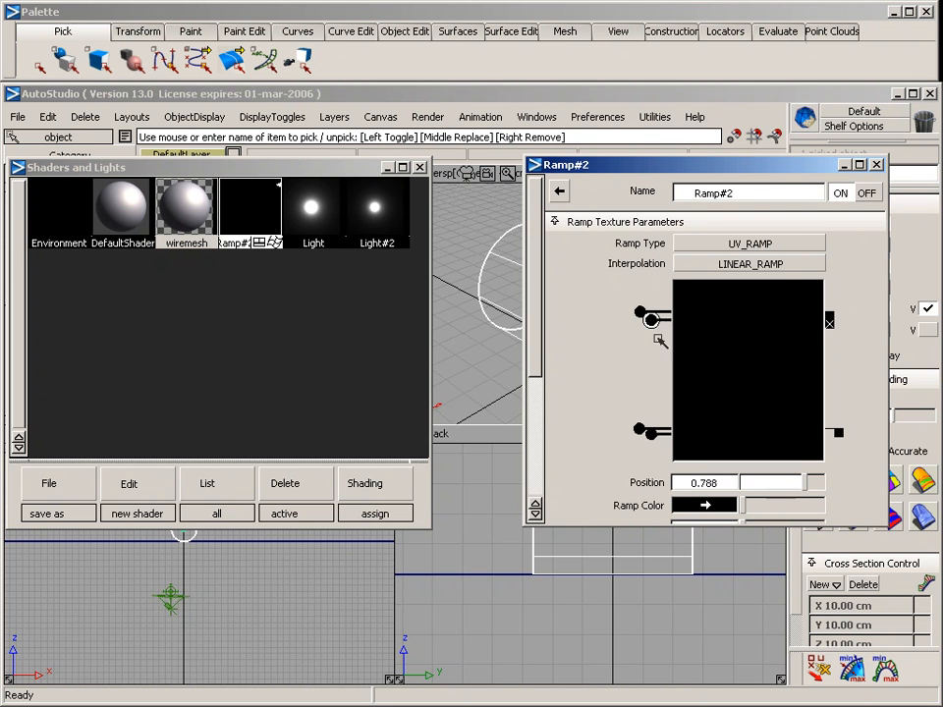
Step: Turn the inner handle of each ramp pair white and set the ramp's Interpolation to NONE
{"action": "left_click_drag", "start_coordinate": [773, 503], "coordinate": [868, 496]}
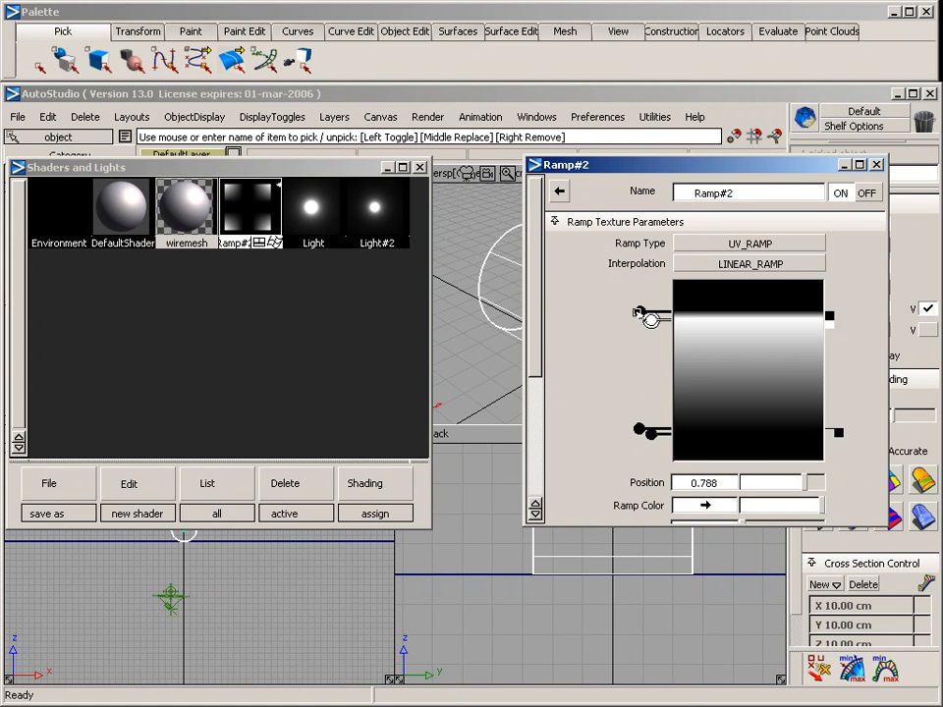
{"action": "left_click", "coordinate": [648, 432]}
{"action": "left_click_drag", "start_coordinate": [748, 505], "coordinate": [872, 501]}
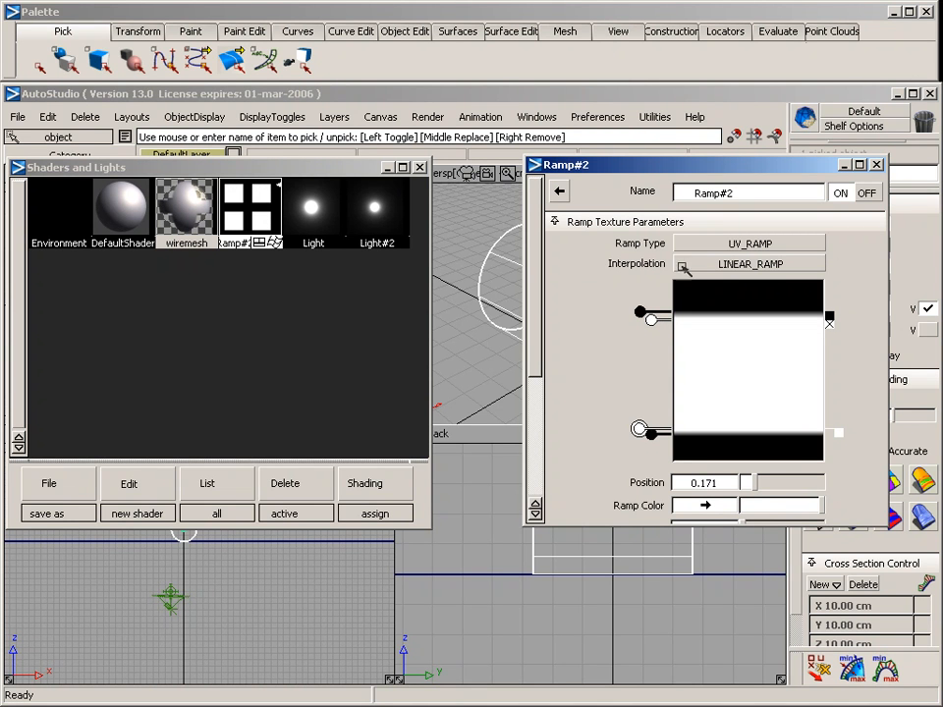
{"action": "left_click", "coordinate": [687, 264]}
{"action": "left_click", "coordinate": [742, 394]}
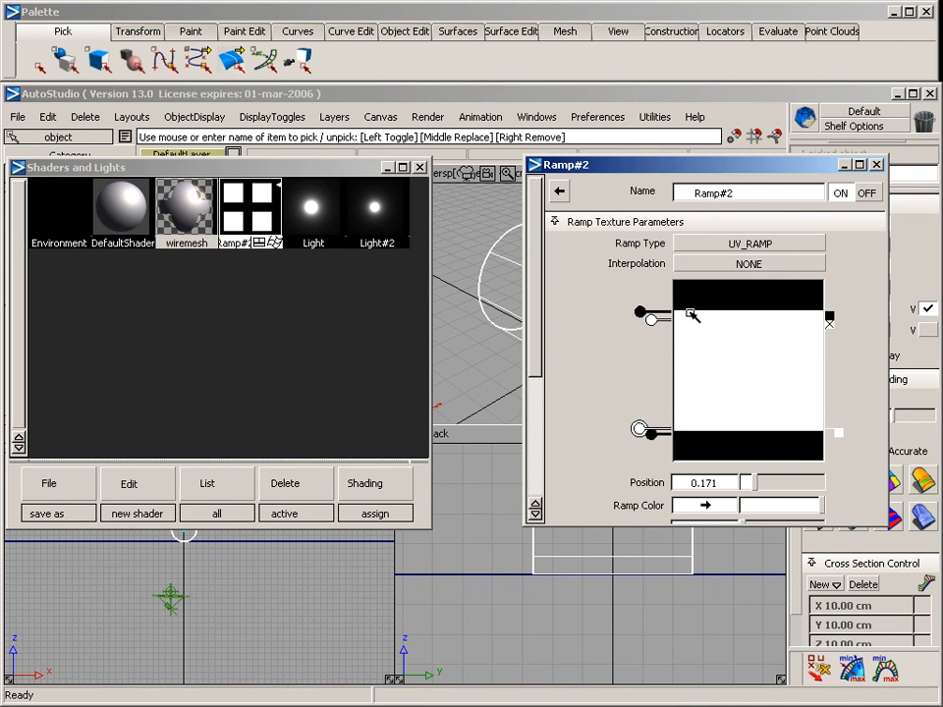
Step: Raise the lower pair of ramp handles to positions 0.192 and 0.171 and enlarge the Multi-lister swatches
{"action": "left_click_drag", "start_coordinate": [638, 428], "coordinate": [639, 425]}
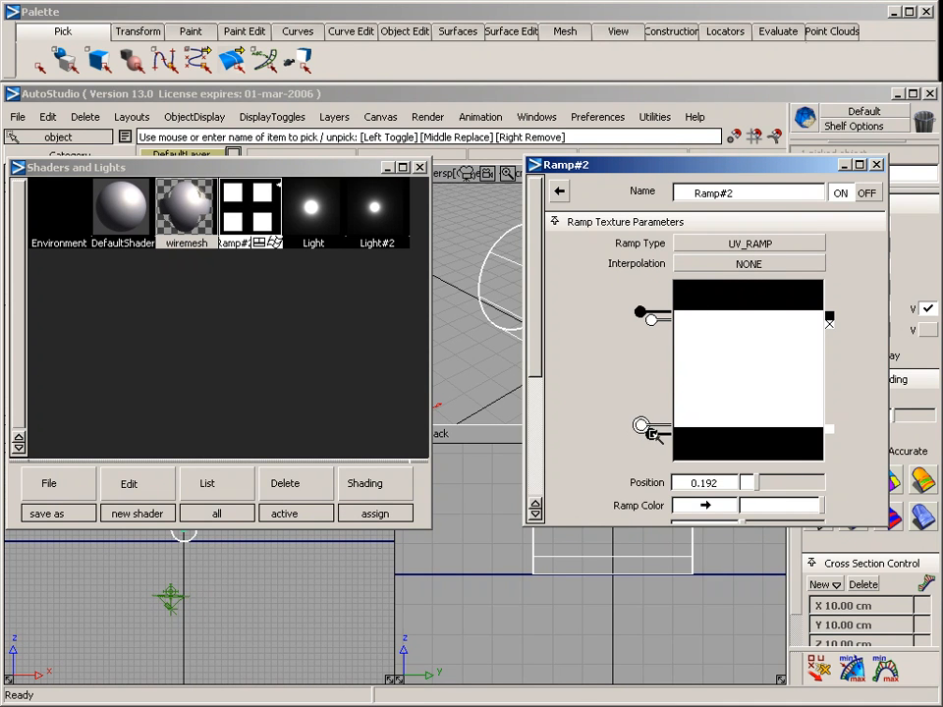
{"action": "left_click", "coordinate": [652, 431]}
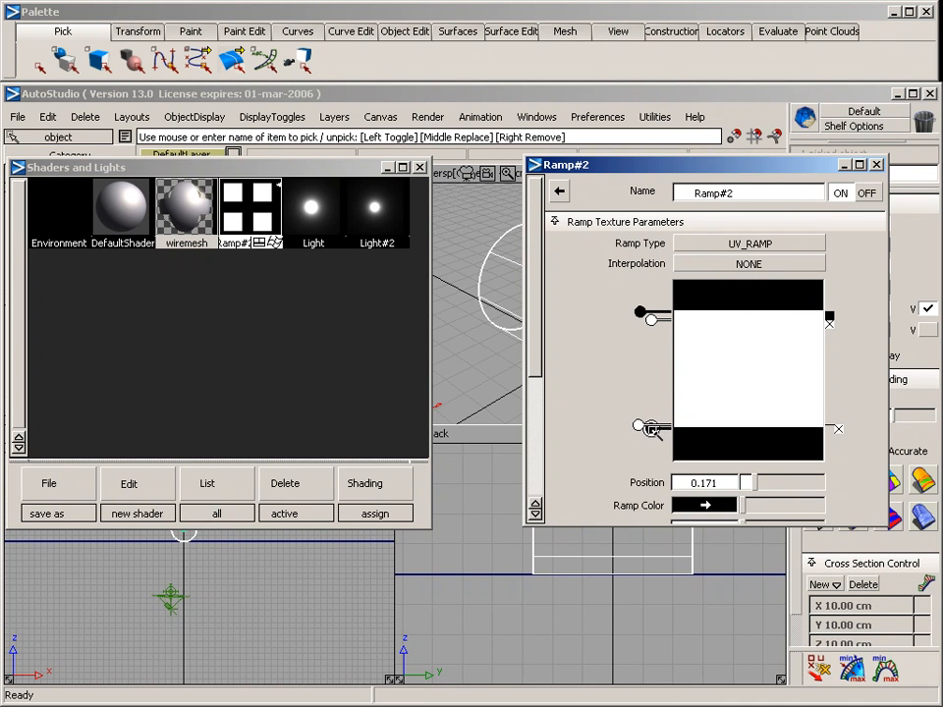
{"action": "right_click", "coordinate": [238, 211]}
{"action": "left_click", "coordinate": [237, 220]}
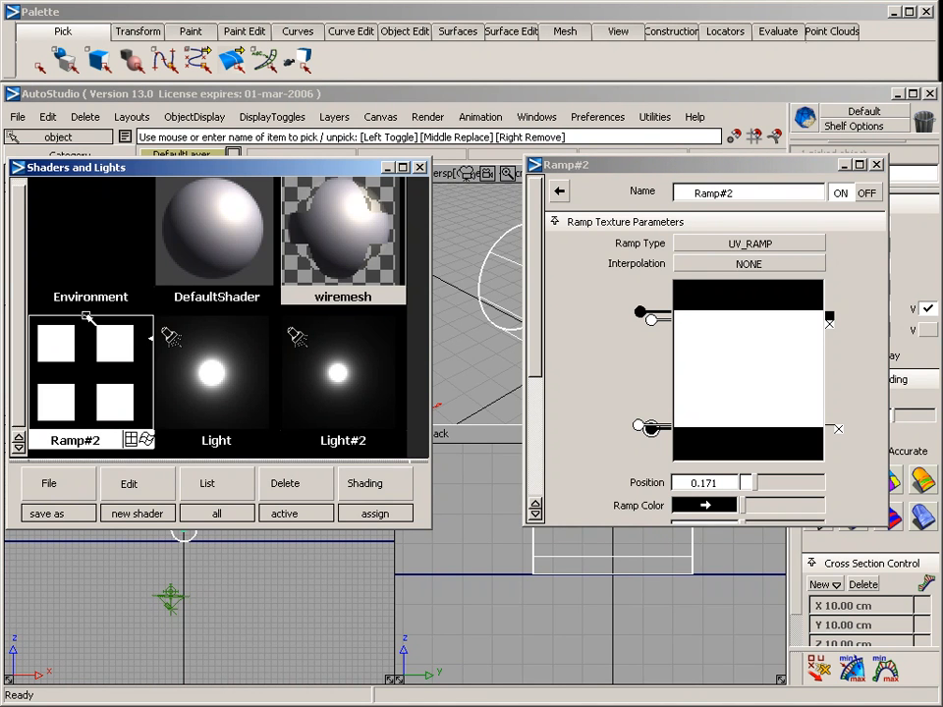
Step: Set the ramp texture's Surface Placement Rotate value to 45
{"action": "scroll", "coordinate": [610, 442], "scroll_direction": "down", "scroll_amount": 3}
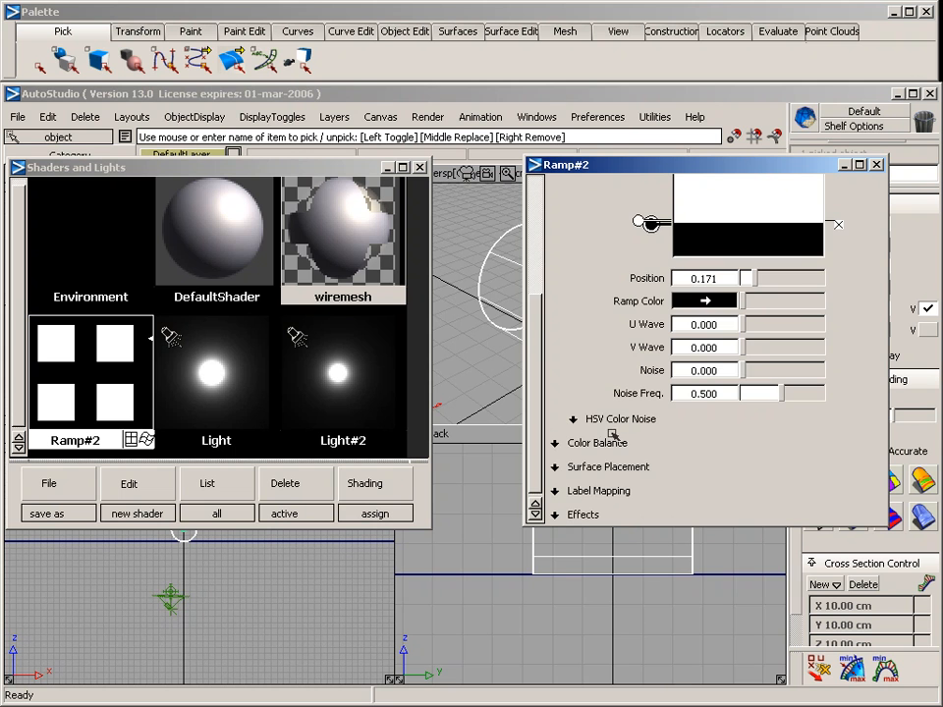
{"action": "left_click", "coordinate": [611, 467]}
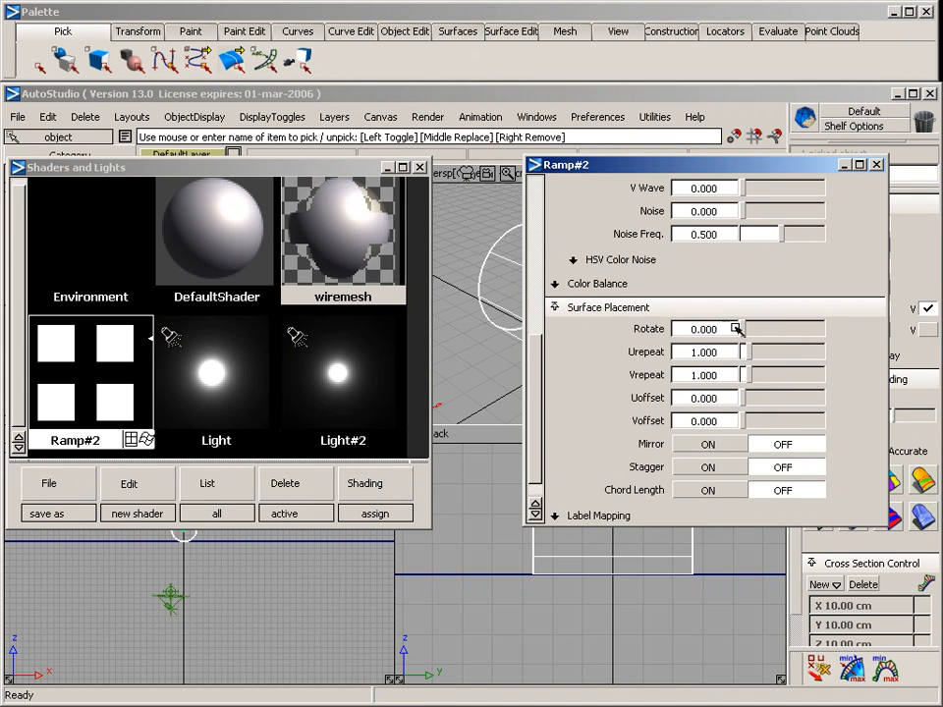
{"action": "left_click", "coordinate": [680, 334]}
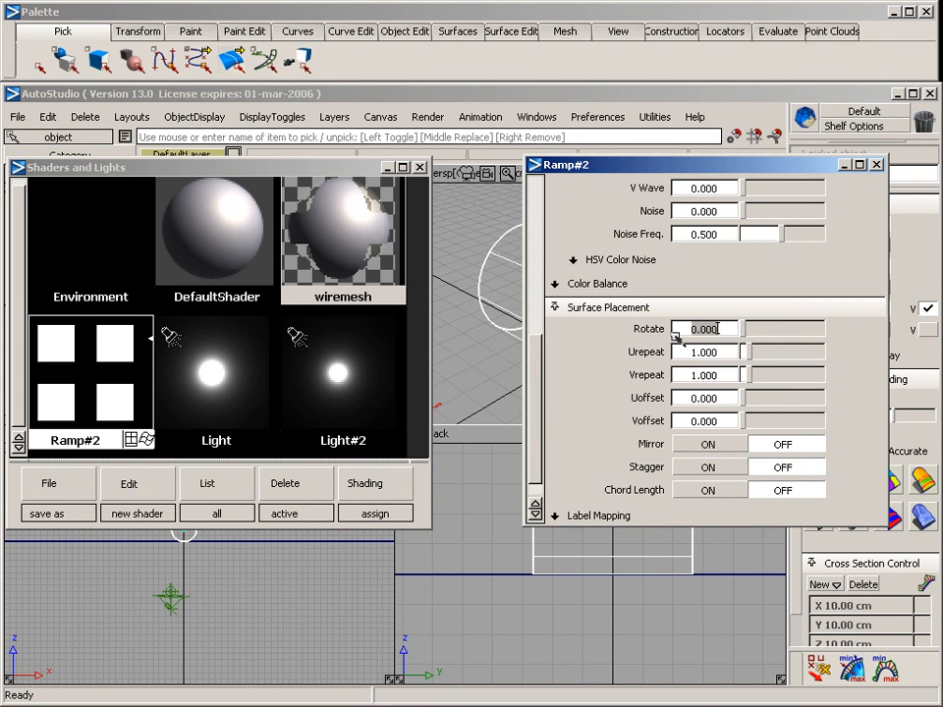
{"action": "type", "text": "45"}
{"action": "key", "text": "Return"}
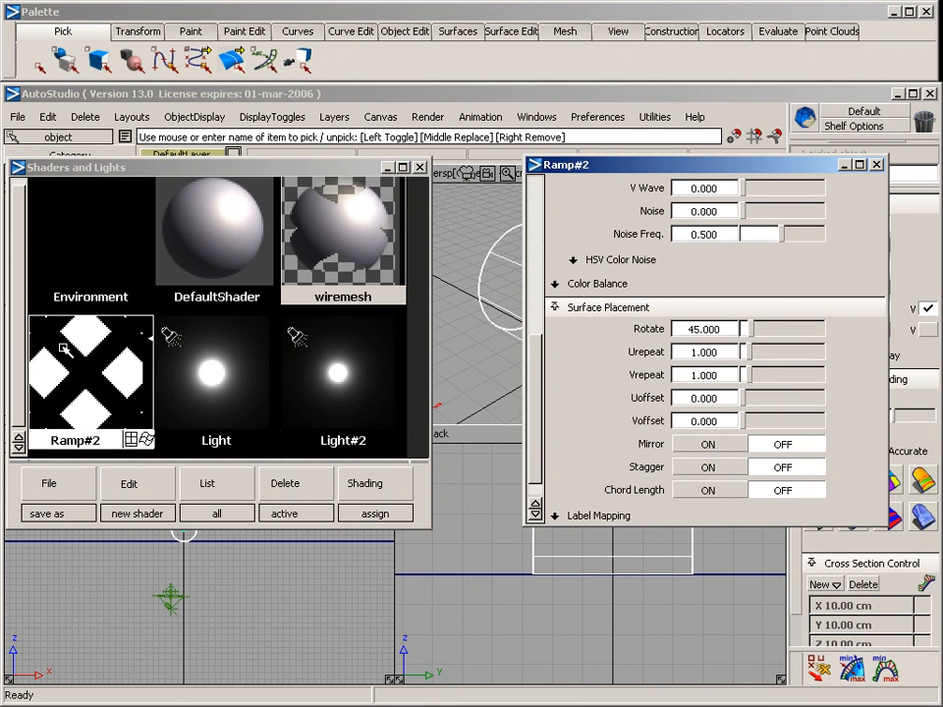
Step: Set both Urepeat and Vrepeat of the ramp texture to 8
{"action": "double_click", "coordinate": [726, 353]}
{"action": "type", "text": "8"}
{"action": "key", "text": "Return"}
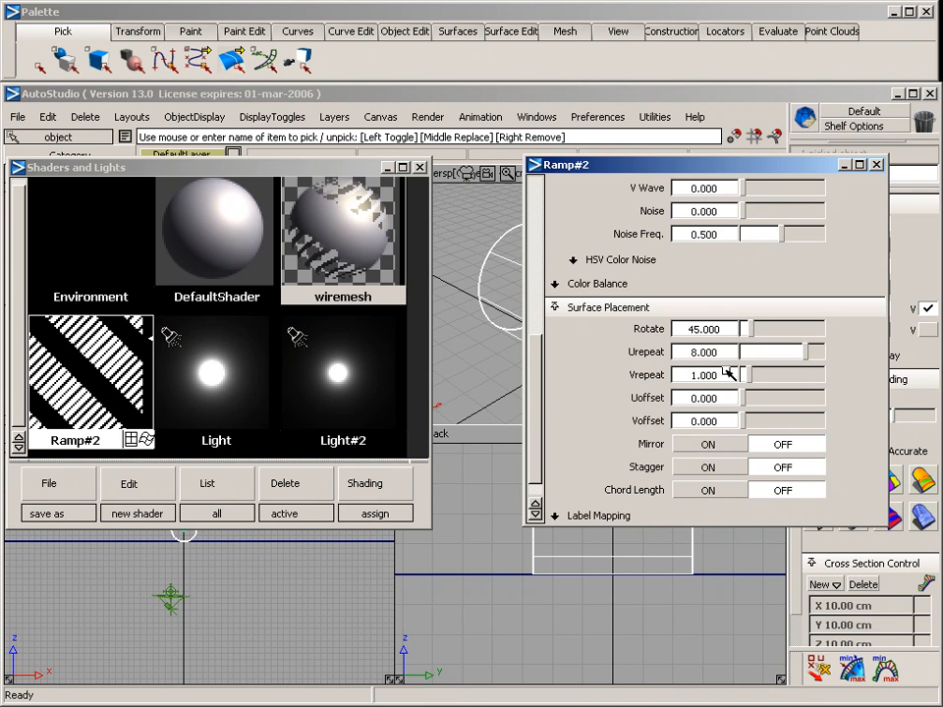
{"action": "double_click", "coordinate": [703, 375]}
{"action": "type", "text": "8"}
{"action": "key", "text": "Return"}
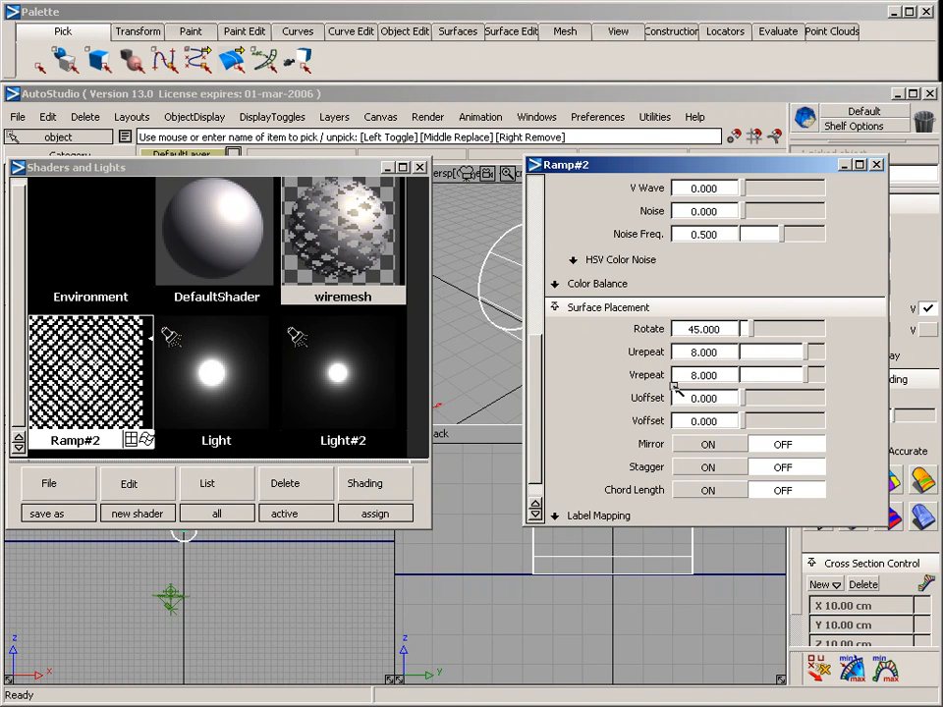
Step: Refresh the Ramp#2 and wiremesh swatches and close the shader editor
{"action": "left_click", "coordinate": [93, 365]}
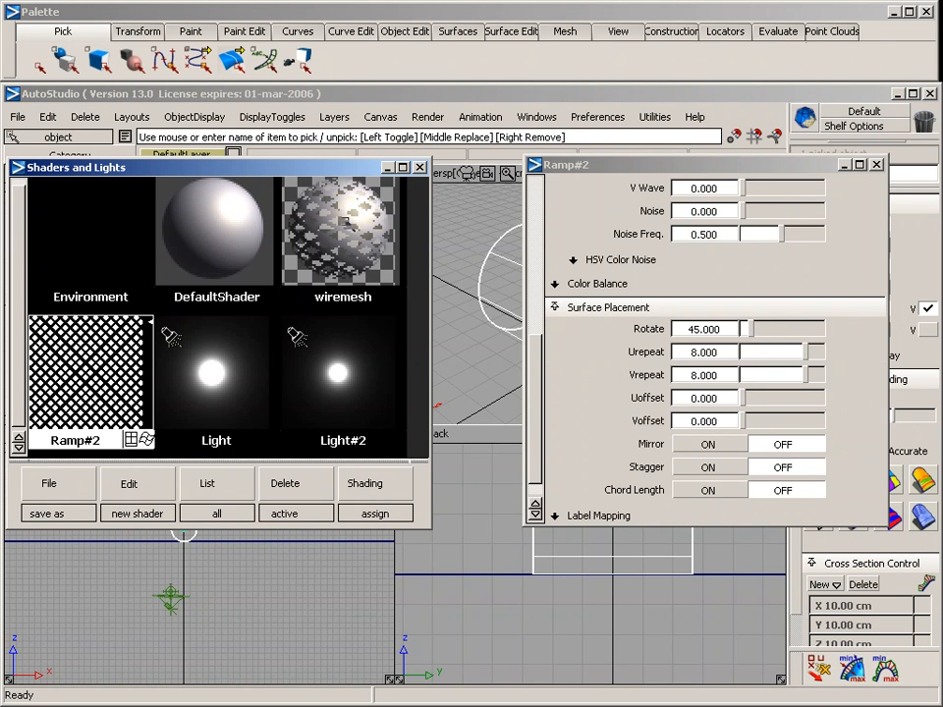
{"action": "double_click", "coordinate": [393, 193]}
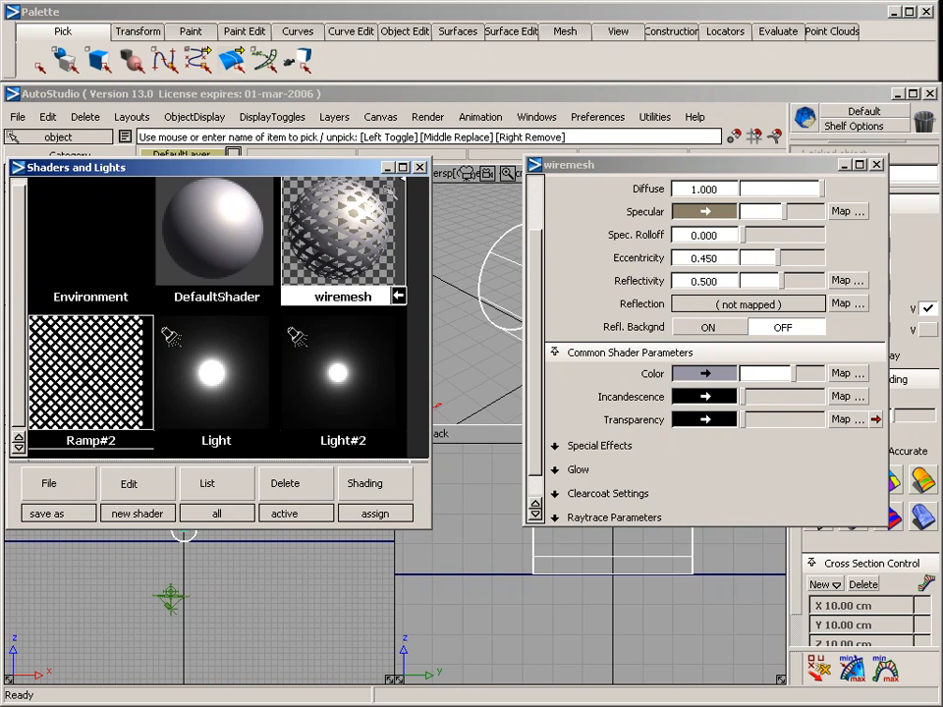
{"action": "left_click", "coordinate": [877, 164]}
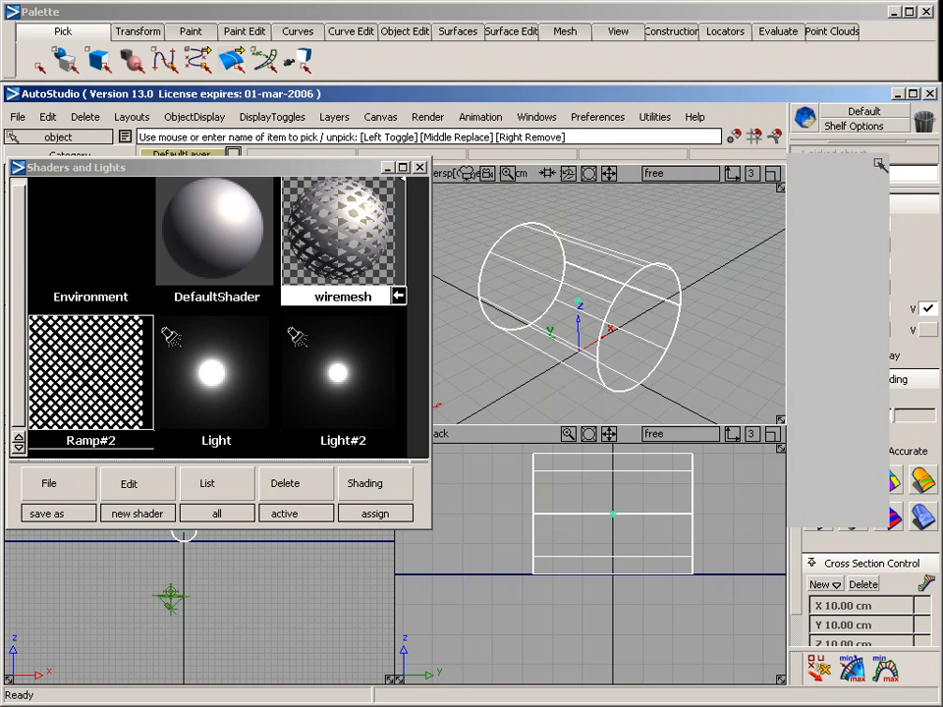
Step: Set the Intensity of the first spot light, Light, to 11 and close its editor
{"action": "left_click_drag", "start_coordinate": [359, 174], "coordinate": [842, 216]}
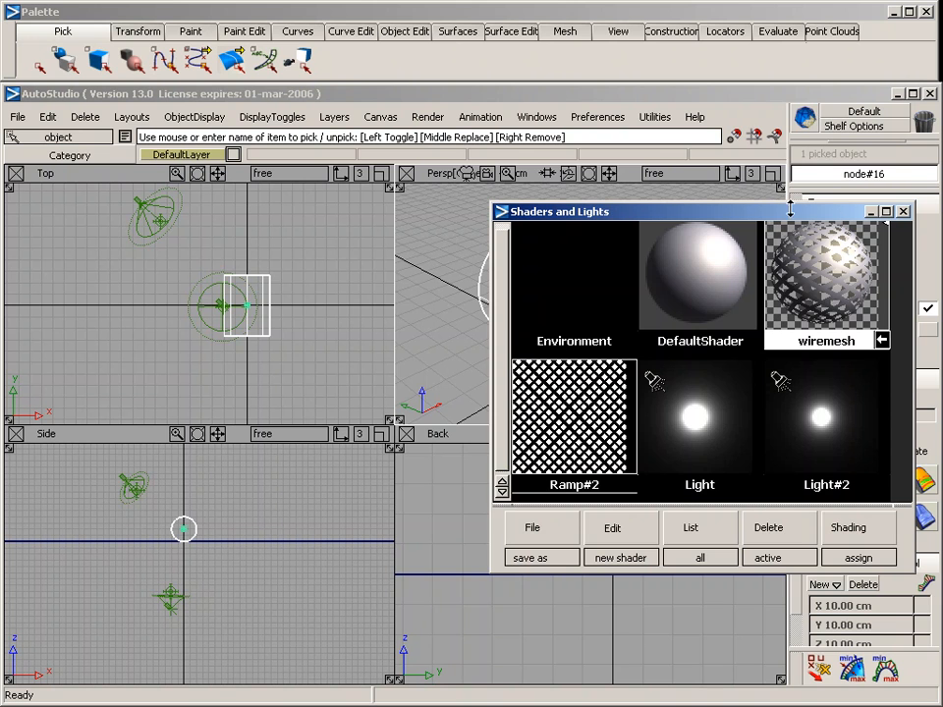
{"action": "double_click", "coordinate": [699, 420]}
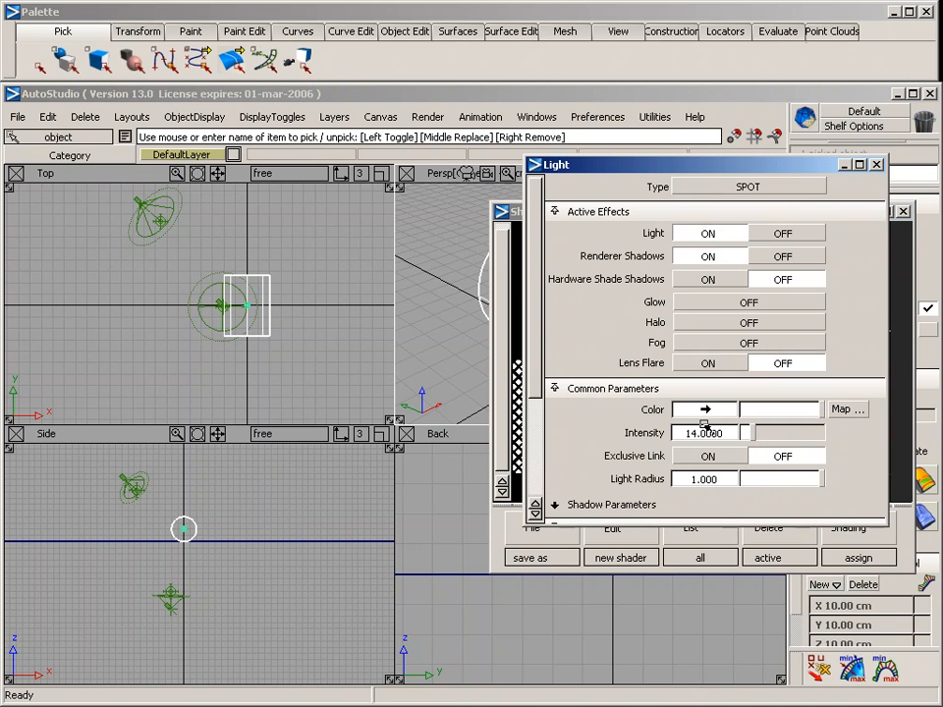
{"action": "left_click_drag", "start_coordinate": [728, 434], "coordinate": [685, 444]}
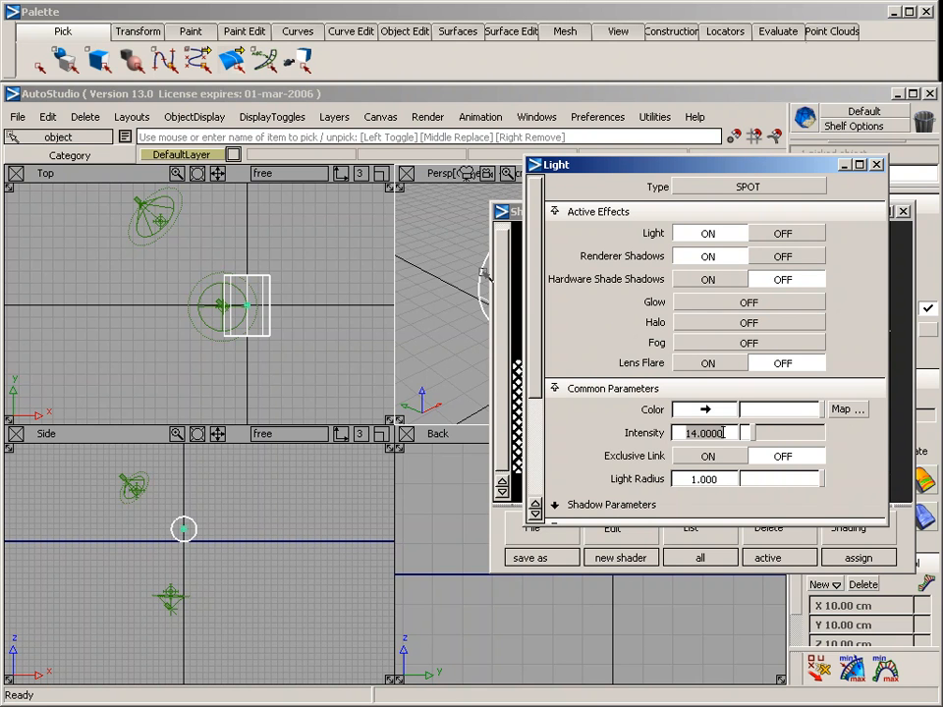
{"action": "type", "text": "11"}
{"action": "key", "text": "Return"}
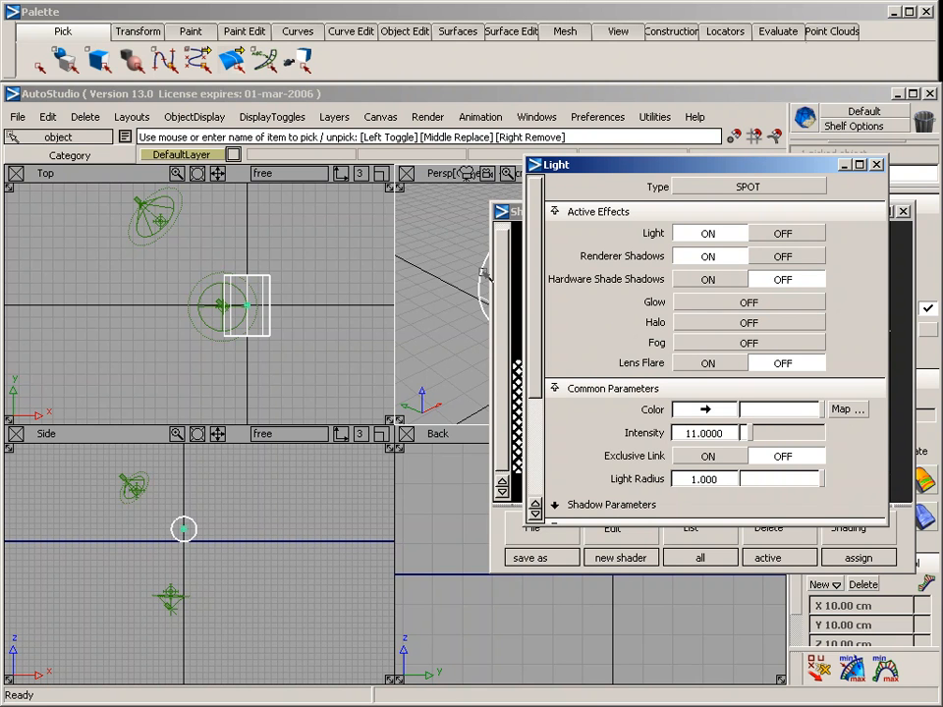
{"action": "left_click", "coordinate": [876, 164]}
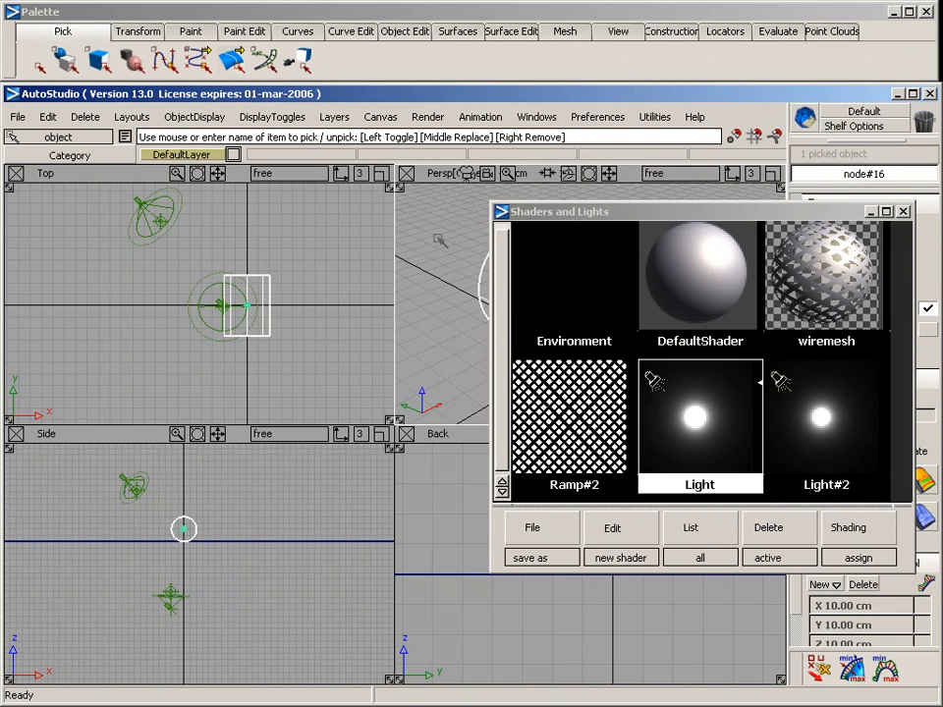
Step: Maximize the perspective view and run a direct render of the cylinder
{"action": "key", "text": "F8"}
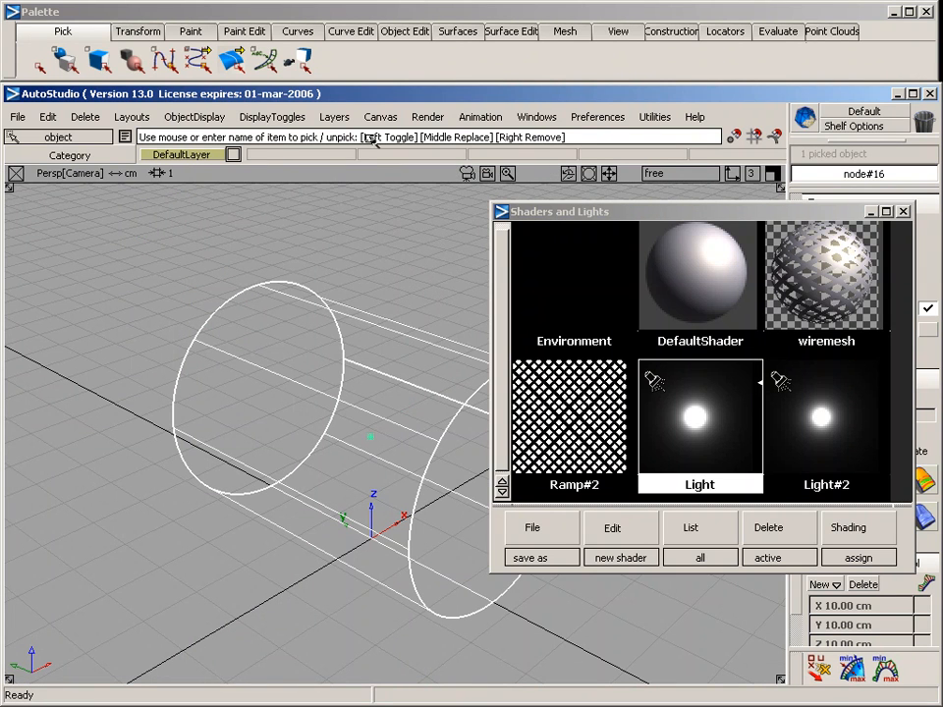
{"action": "left_click", "coordinate": [334, 117]}
{"action": "mouse_move", "coordinate": [427, 117]}
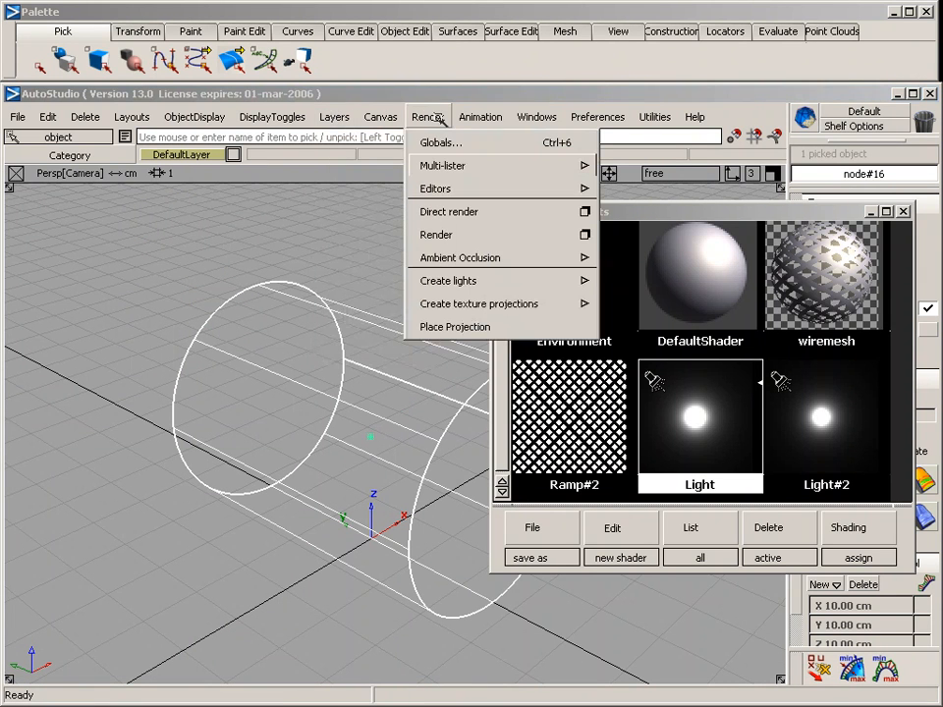
{"action": "left_click", "coordinate": [476, 211]}
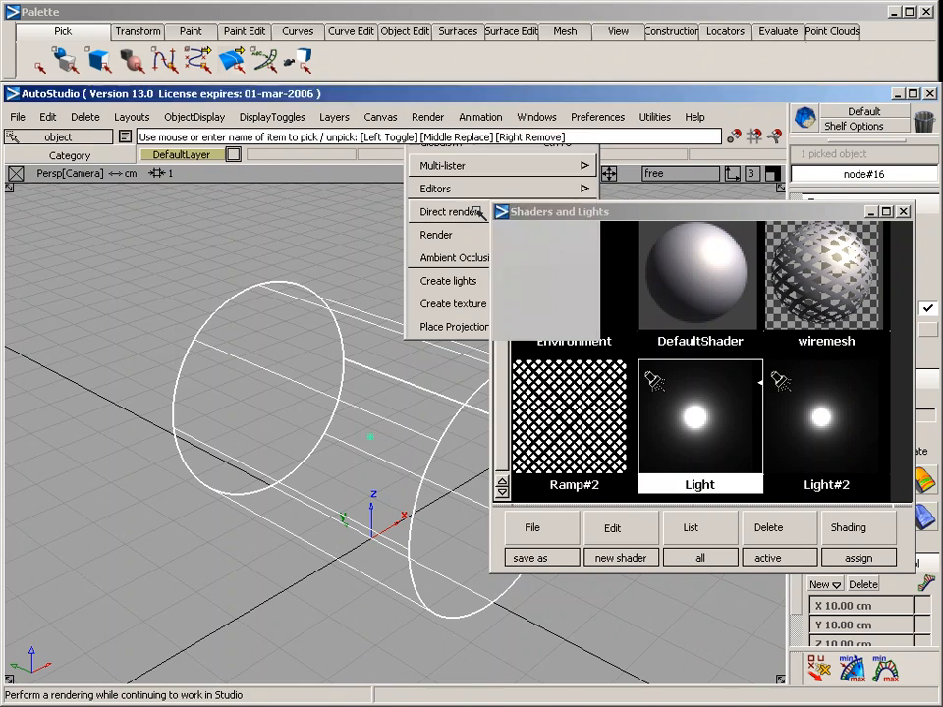
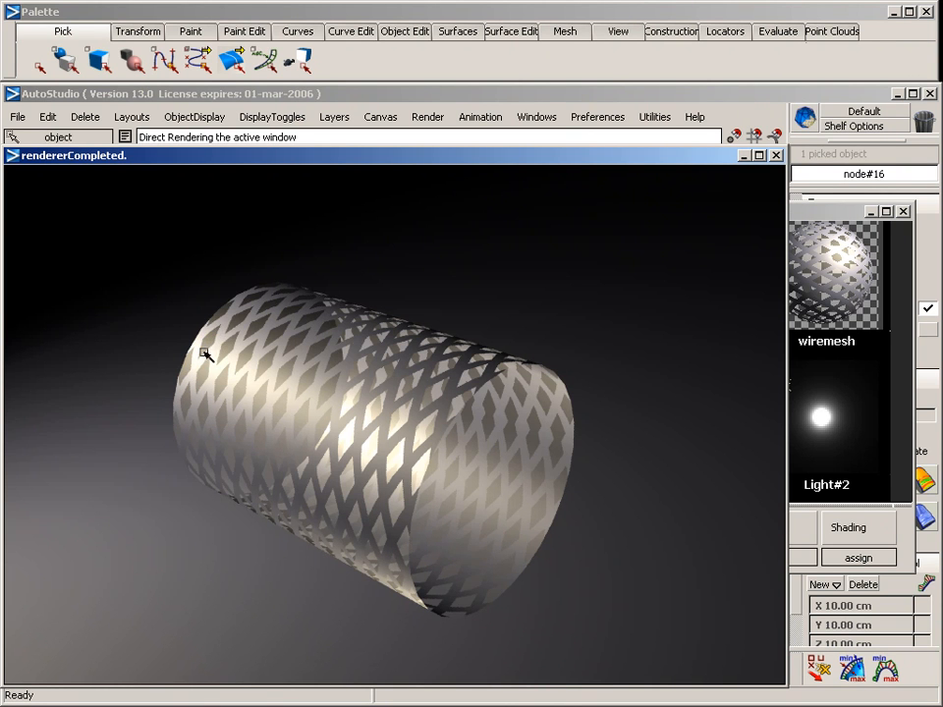
Step: Refresh the wiremesh swatch, close the finished render and open the wiremesh shader's settings
{"action": "left_click", "coordinate": [819, 277]}
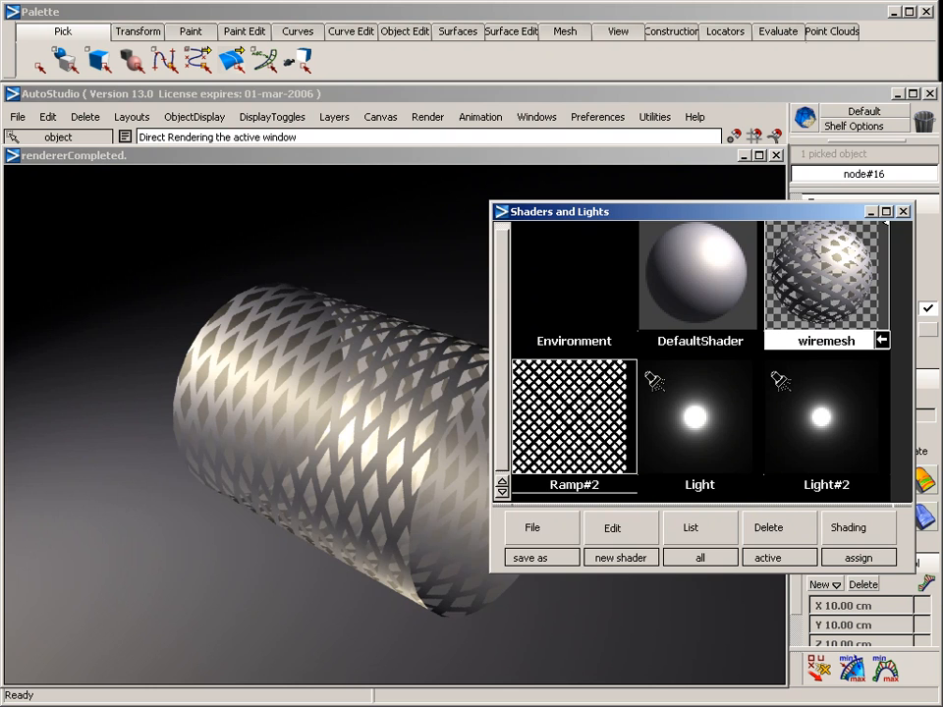
{"action": "left_click", "coordinate": [775, 155]}
{"action": "left_click_drag", "start_coordinate": [722, 213], "coordinate": [512, 197]}
{"action": "double_click", "coordinate": [616, 251]}
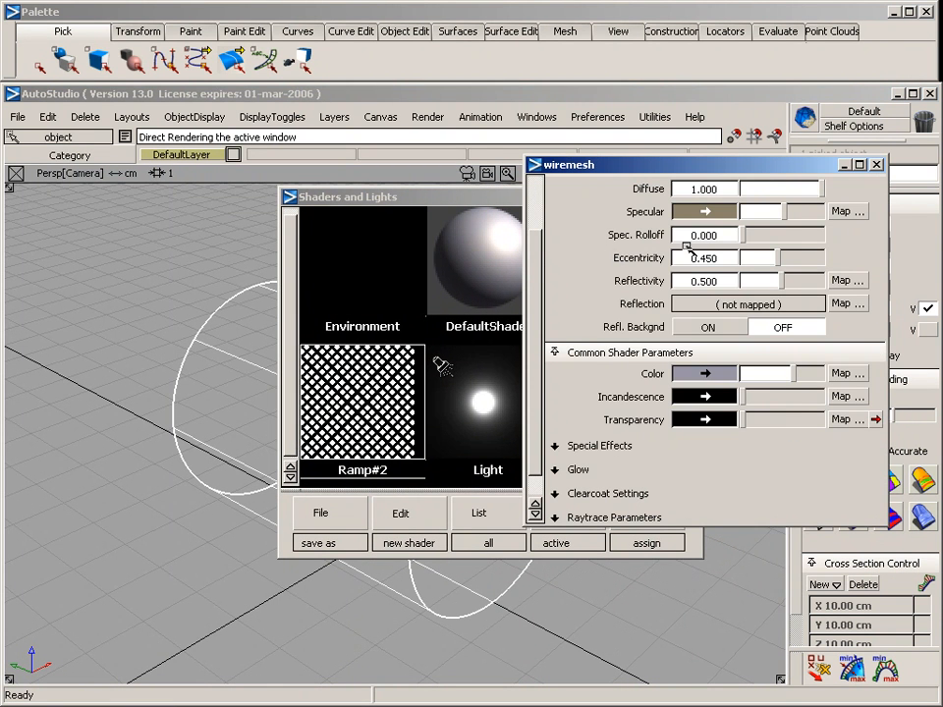
Step: Try the wiremesh shader's Specular color at full brightness, reduce it to black and close the editor
{"action": "left_click_drag", "start_coordinate": [537, 245], "coordinate": [537, 201]}
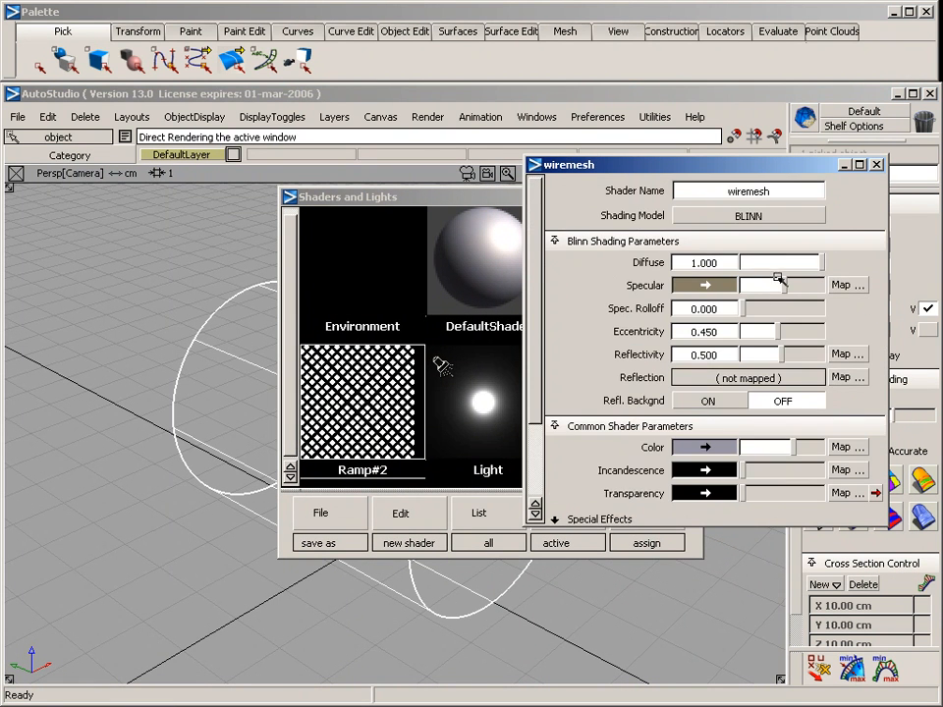
{"action": "left_click_drag", "start_coordinate": [791, 283], "coordinate": [827, 282]}
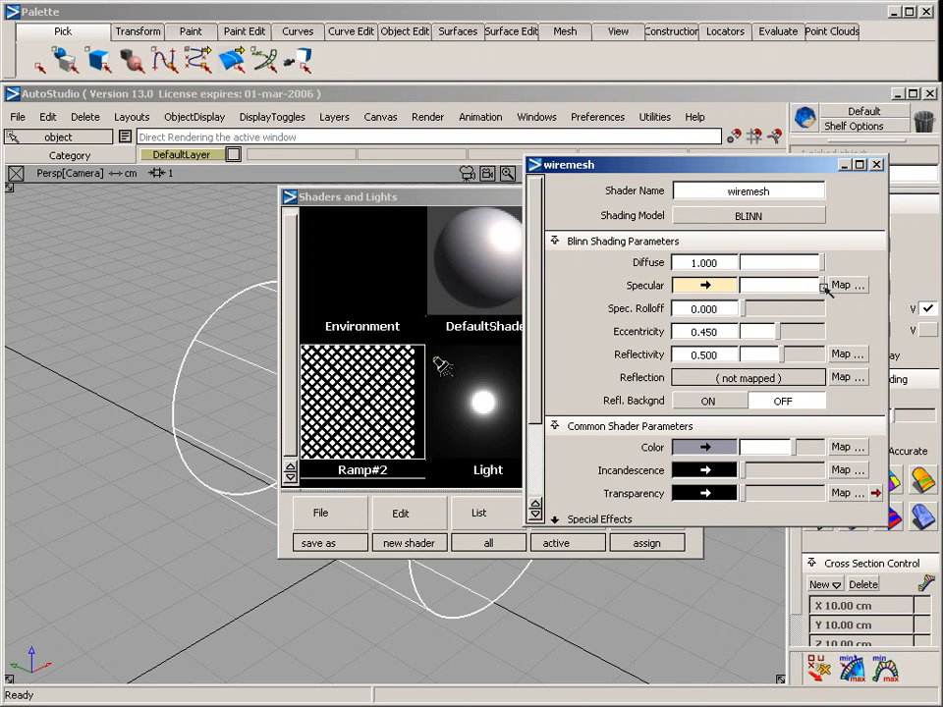
{"action": "left_click_drag", "start_coordinate": [791, 169], "coordinate": [365, 196]}
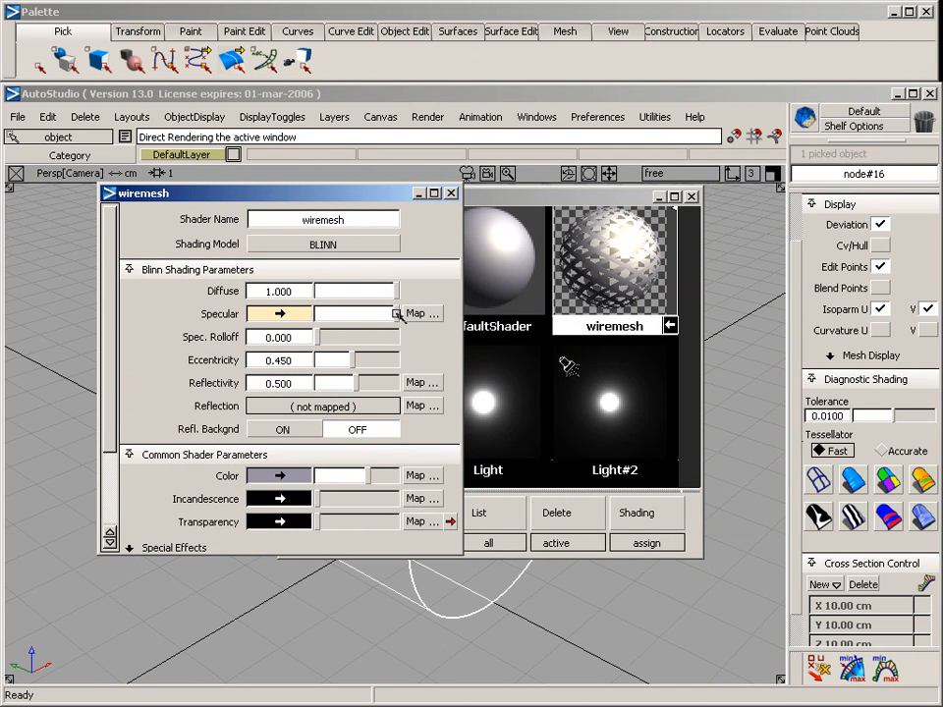
{"action": "left_click_drag", "start_coordinate": [392, 312], "coordinate": [296, 321]}
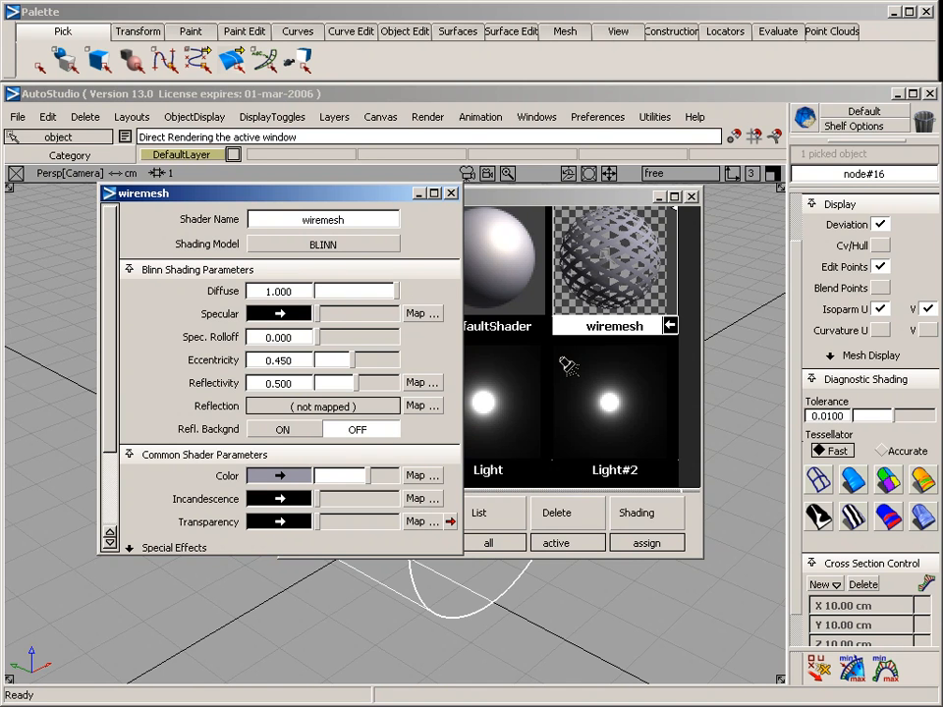
{"action": "left_click", "coordinate": [450, 194]}
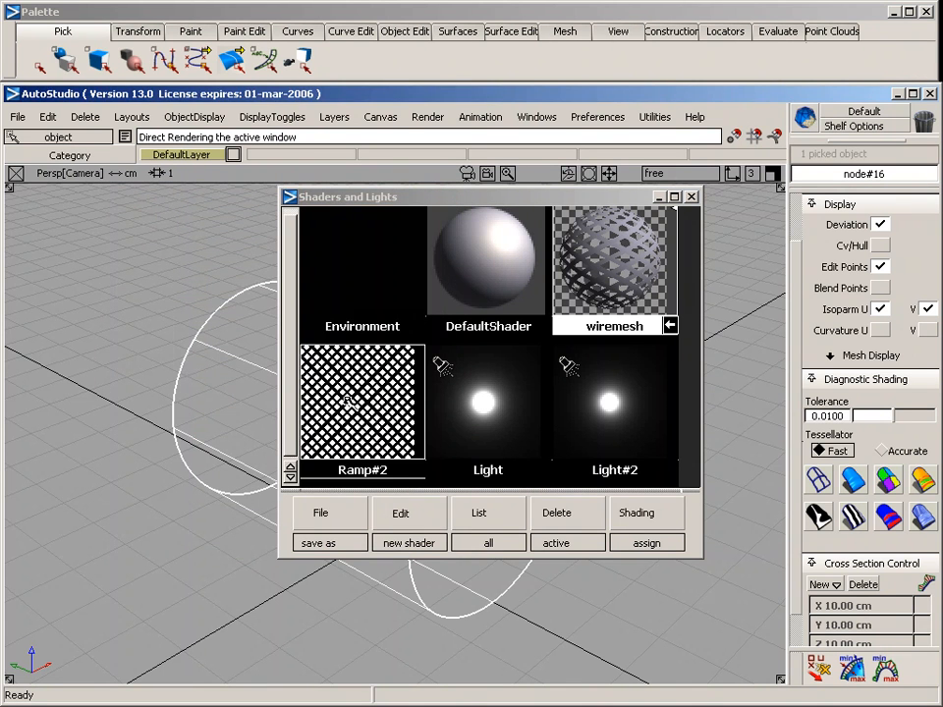
Step: Save the ramp texture to the texture folder as Ramp#2
{"action": "left_click", "coordinate": [343, 407]}
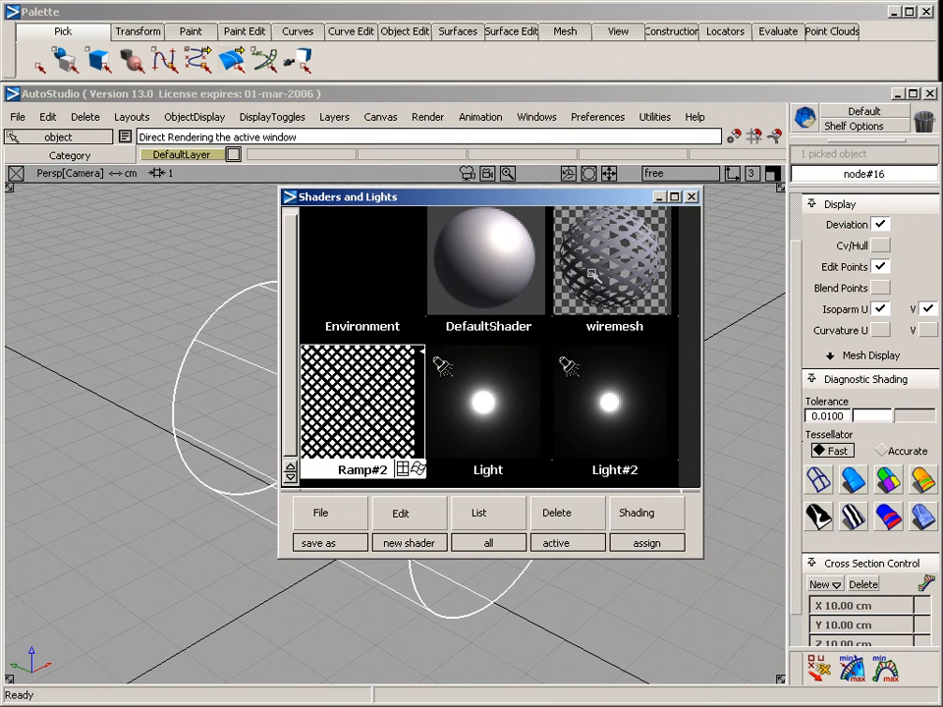
{"action": "left_click", "coordinate": [339, 513]}
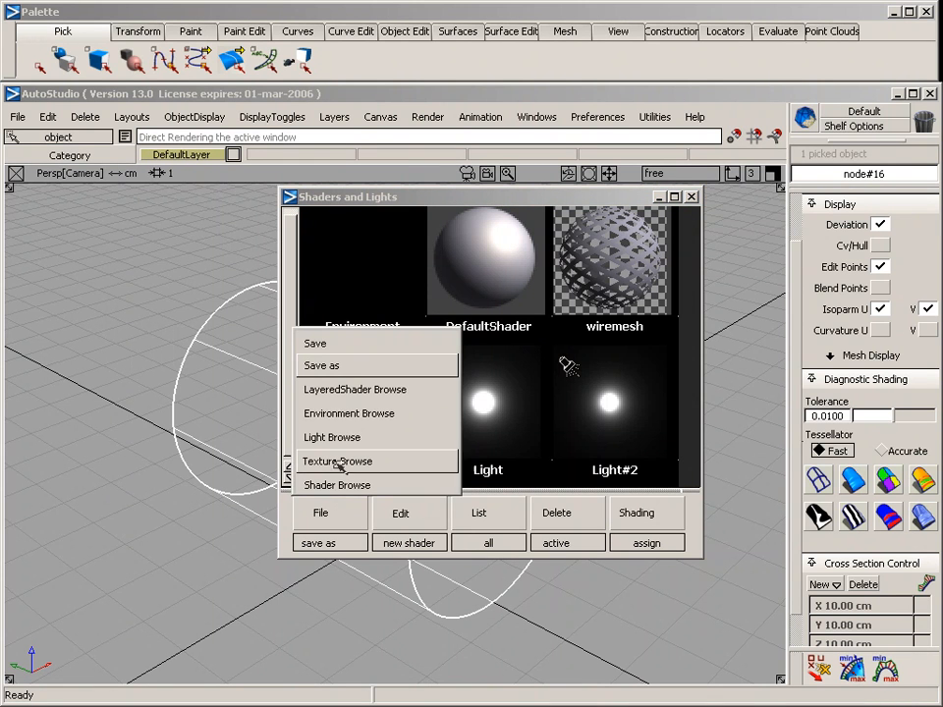
{"action": "left_click", "coordinate": [349, 364]}
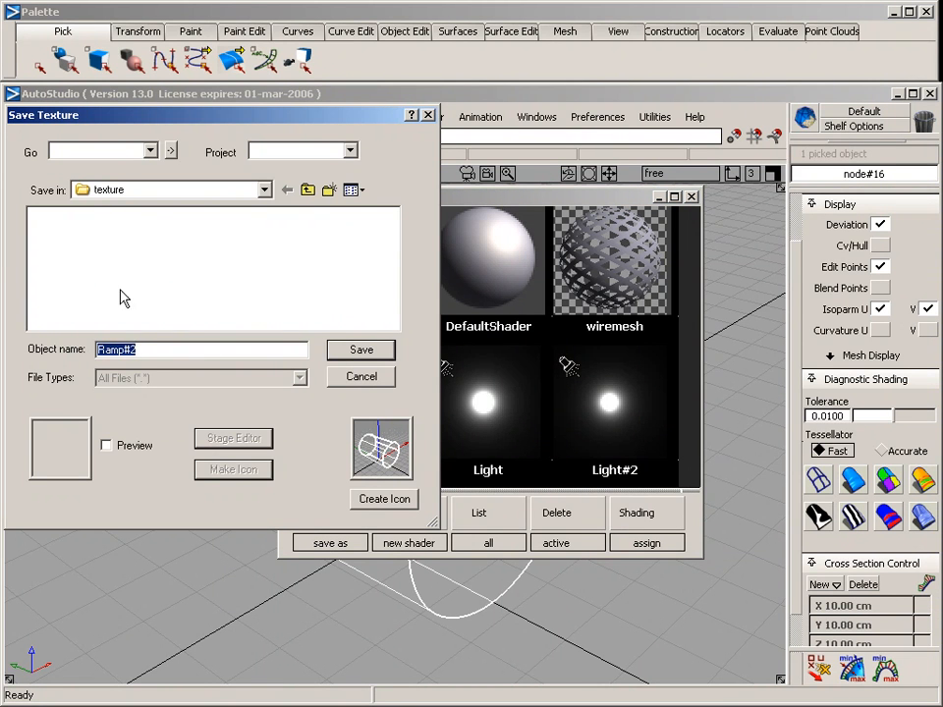
{"action": "left_click", "coordinate": [360, 350]}
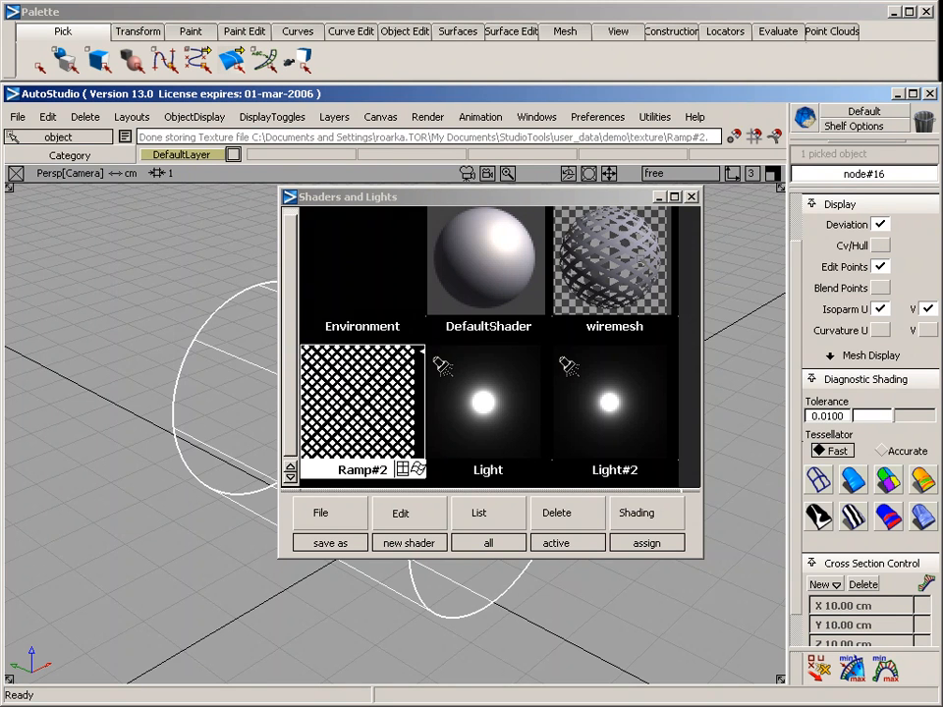
Step: Map the wiremesh shader's Specular parameter with the saved Ramp#2 texture from the texture folder
{"action": "double_click", "coordinate": [609, 273]}
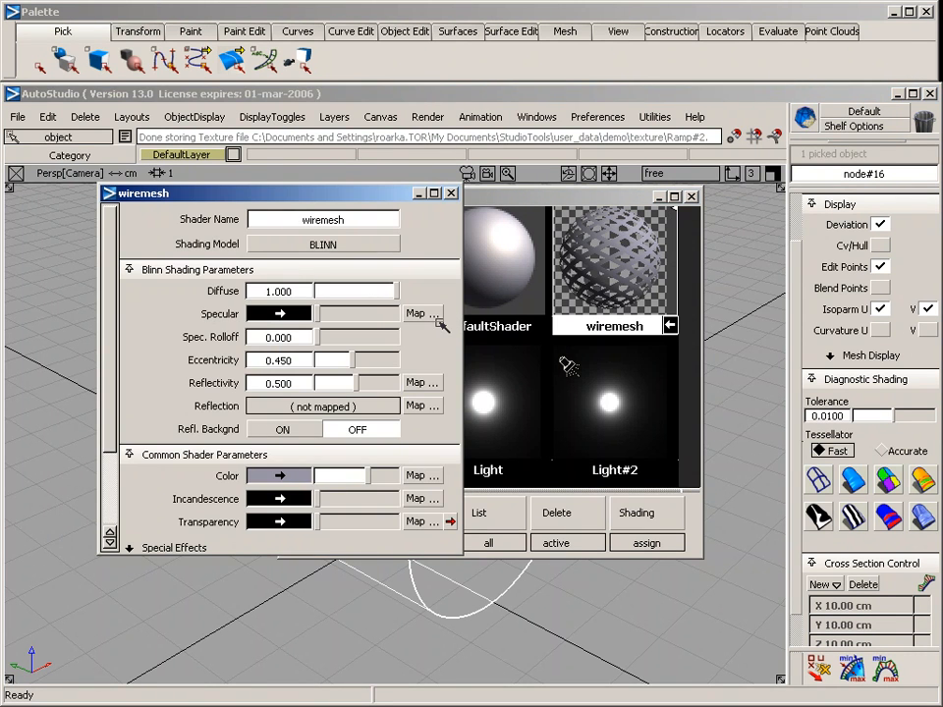
{"action": "left_click_drag", "start_coordinate": [343, 193], "coordinate": [290, 151]}
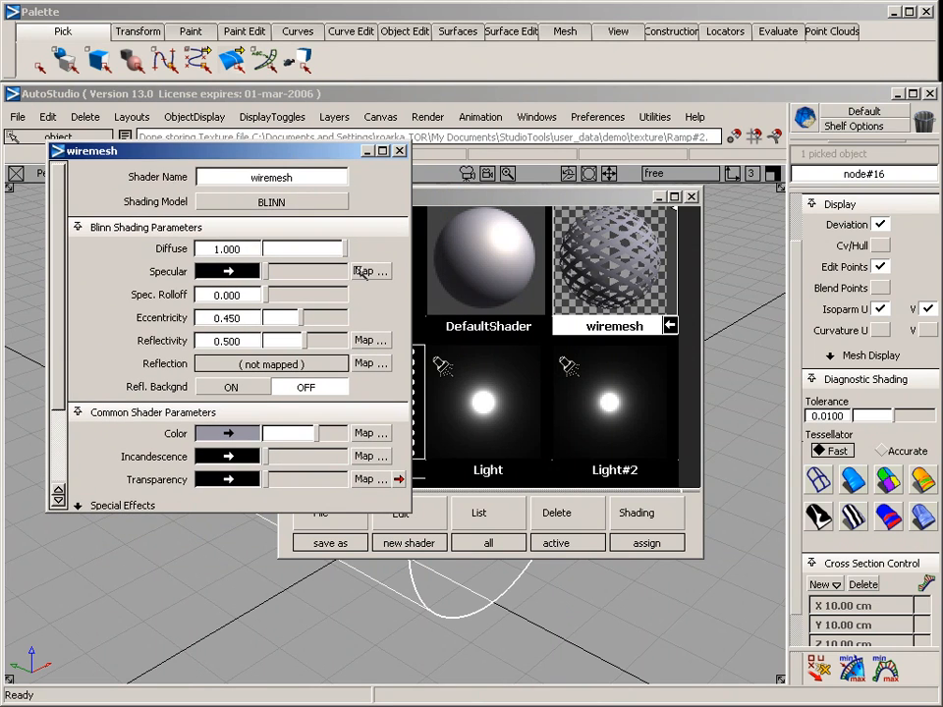
{"action": "left_click", "coordinate": [370, 272]}
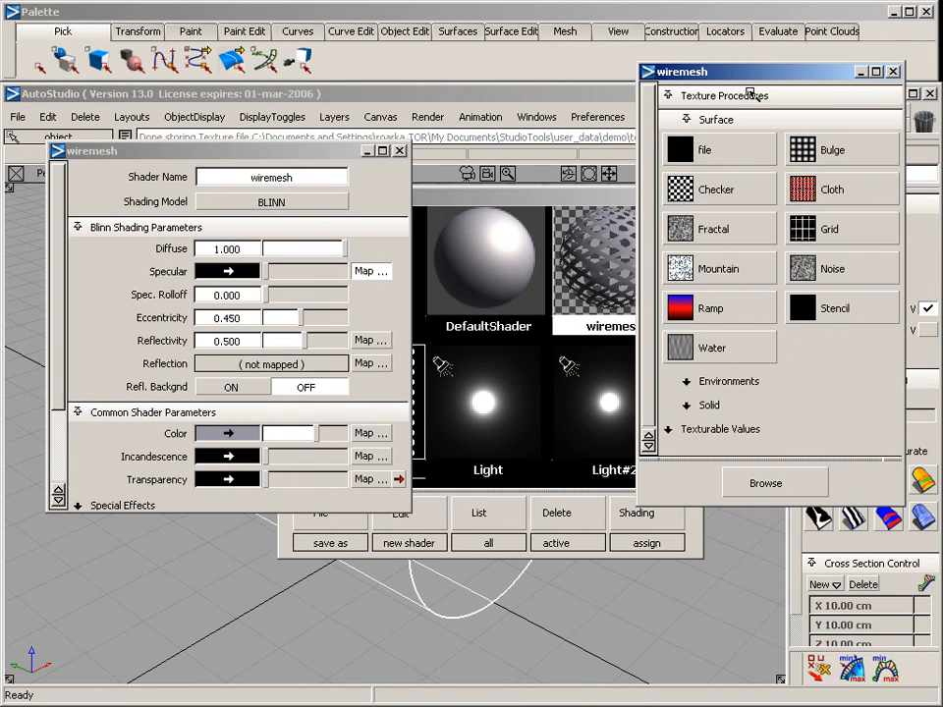
{"action": "left_click_drag", "start_coordinate": [756, 86], "coordinate": [547, 128]}
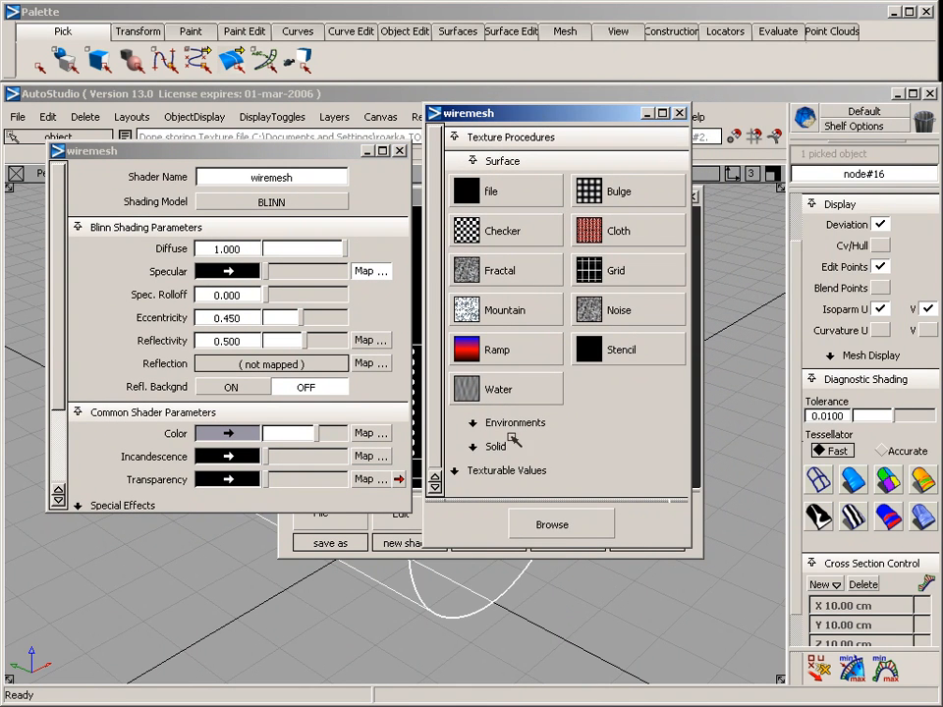
{"action": "left_click", "coordinate": [575, 526]}
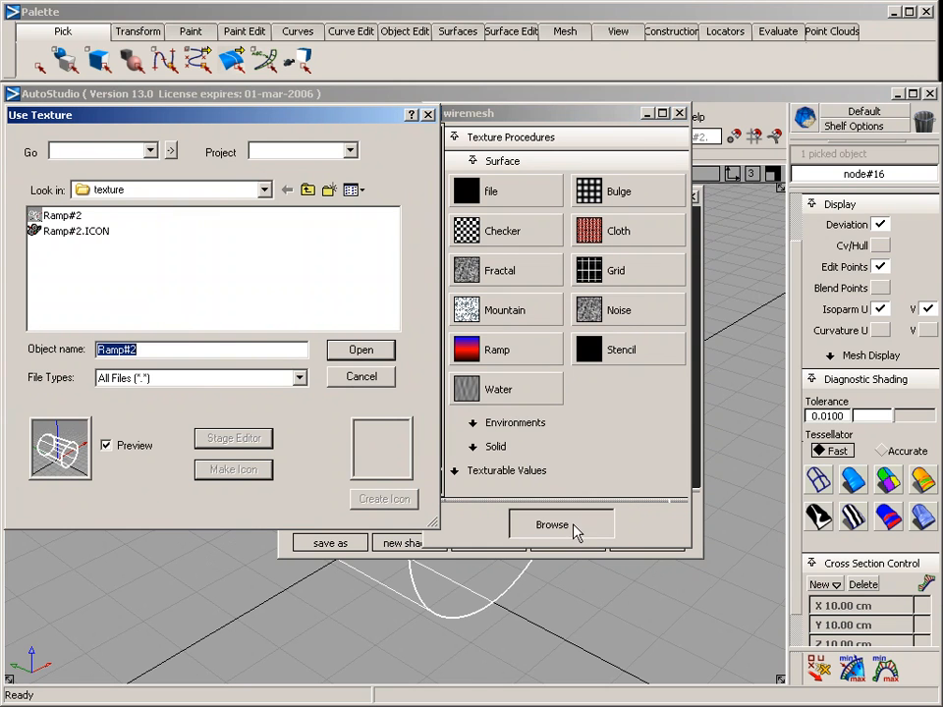
{"action": "left_click", "coordinate": [54, 218]}
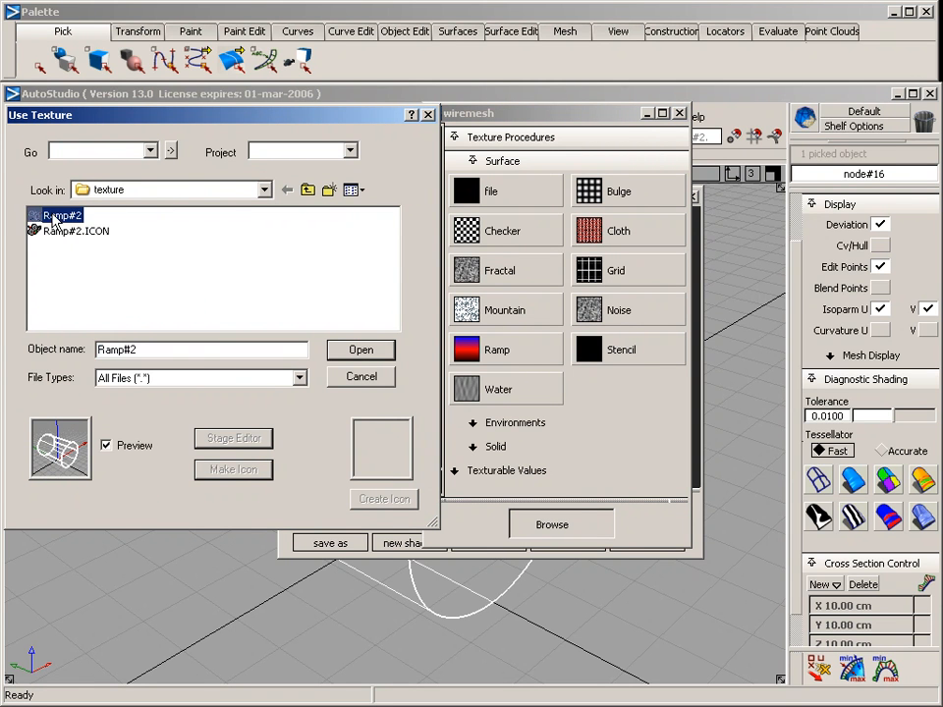
{"action": "left_click", "coordinate": [360, 349]}
Step: Direct render the cylinder with the specular map and bring the Shaders and Lights window forward
{"action": "left_click", "coordinate": [428, 116]}
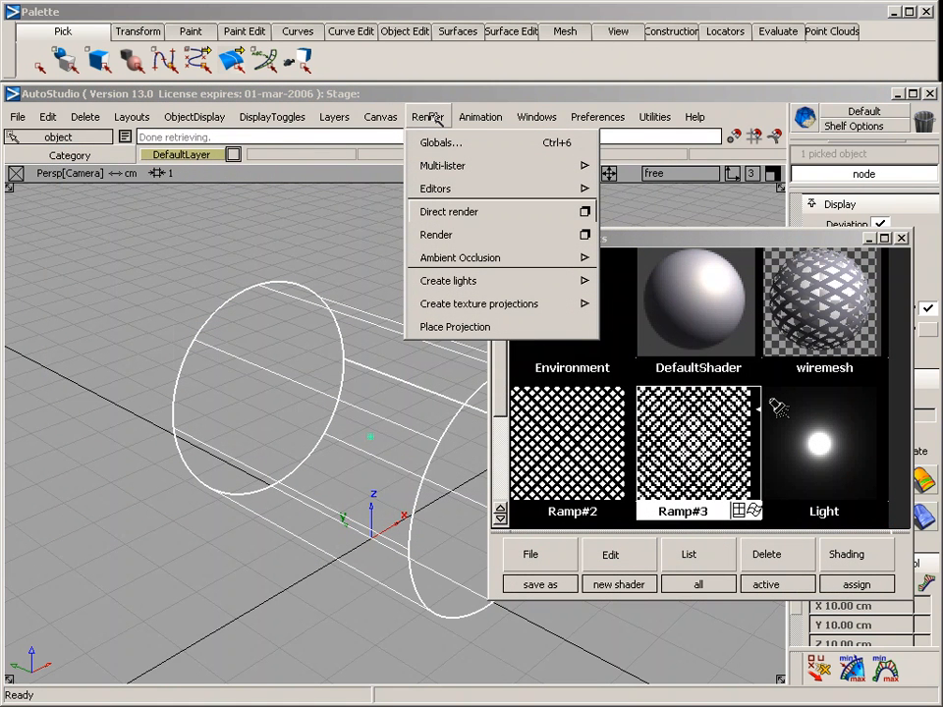
{"action": "left_click", "coordinate": [462, 212]}
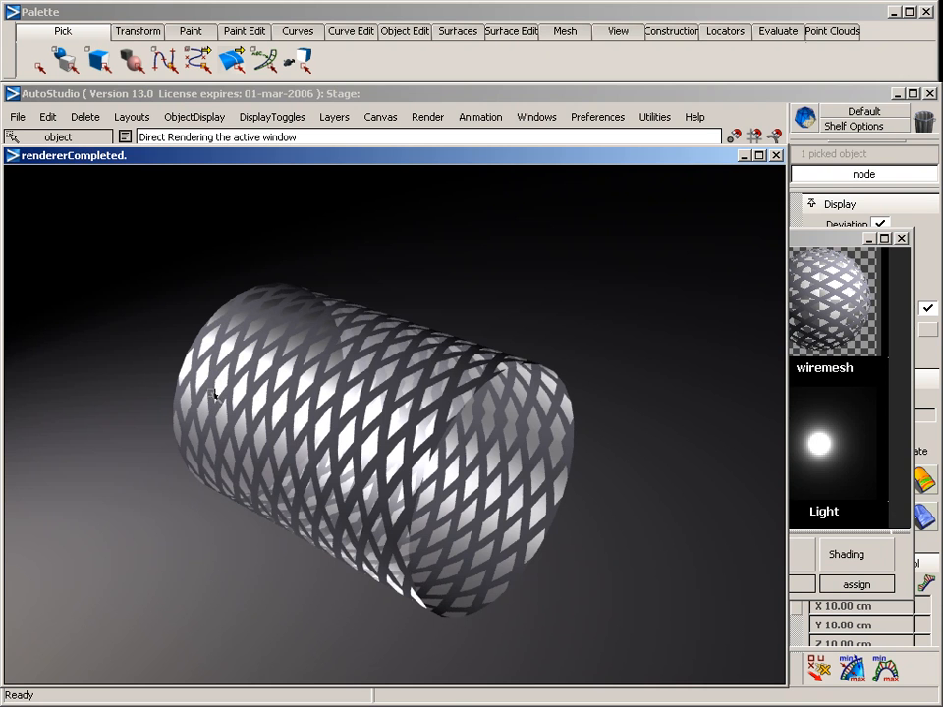
{"action": "left_click", "coordinate": [830, 242]}
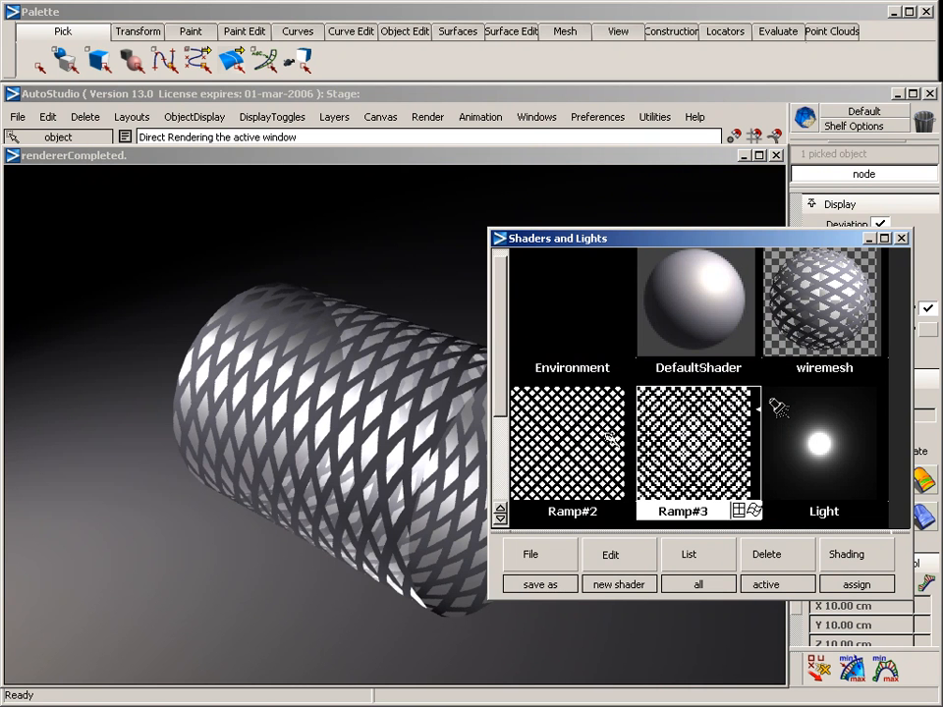
Step: Turn Invert on in the Effects settings of the Ramp#3 specular texture and close its editor
{"action": "left_click", "coordinate": [569, 440]}
{"action": "left_click", "coordinate": [711, 442]}
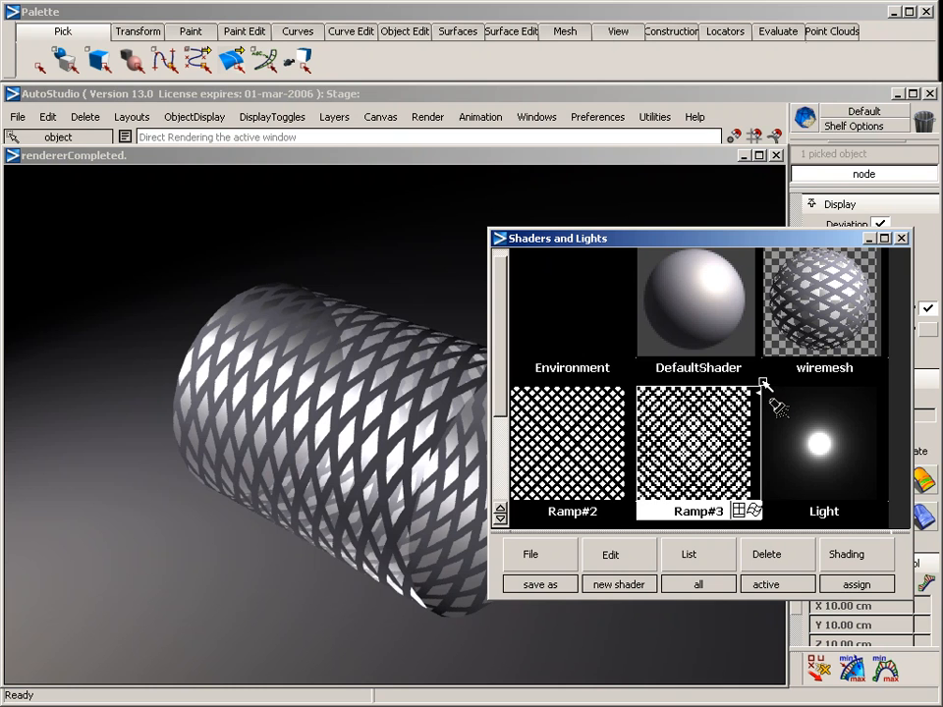
{"action": "double_click", "coordinate": [693, 447]}
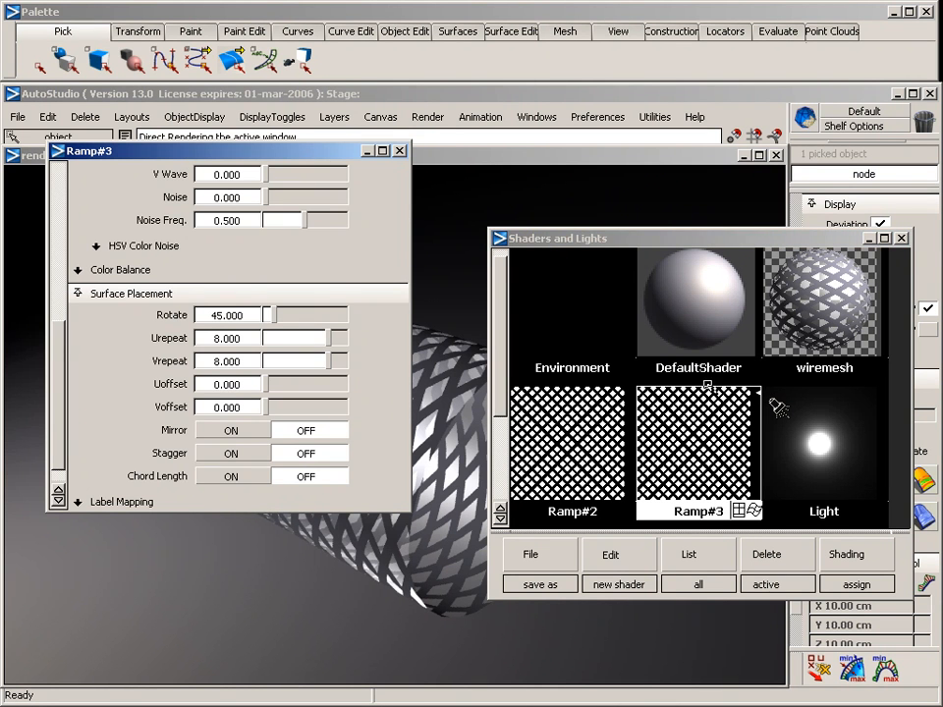
{"action": "left_click_drag", "start_coordinate": [59, 347], "coordinate": [58, 369]}
{"action": "left_click", "coordinate": [100, 500]}
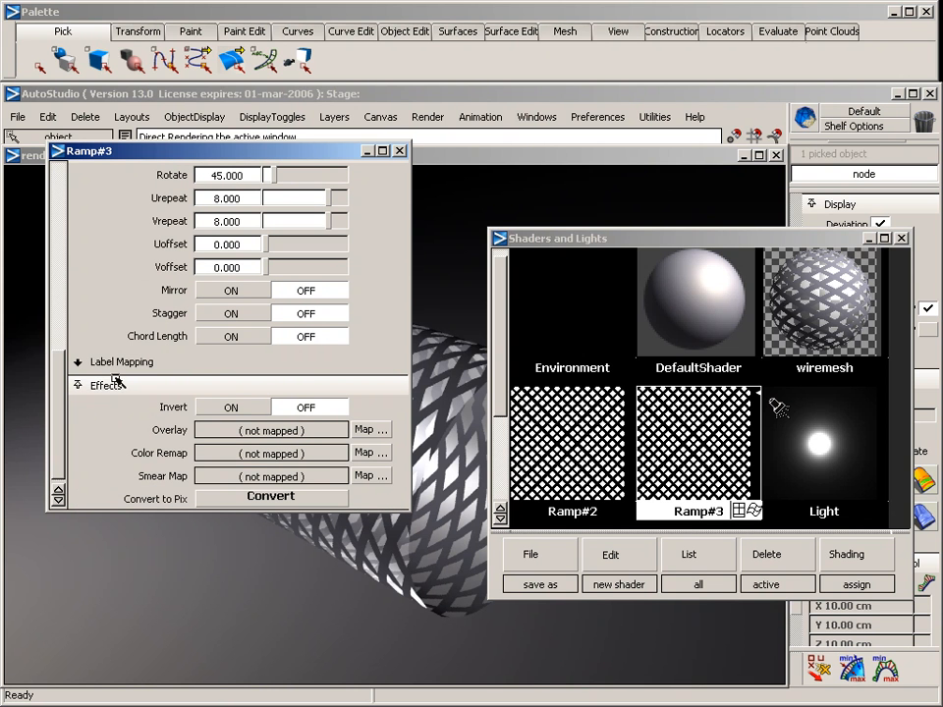
{"action": "left_click", "coordinate": [236, 408]}
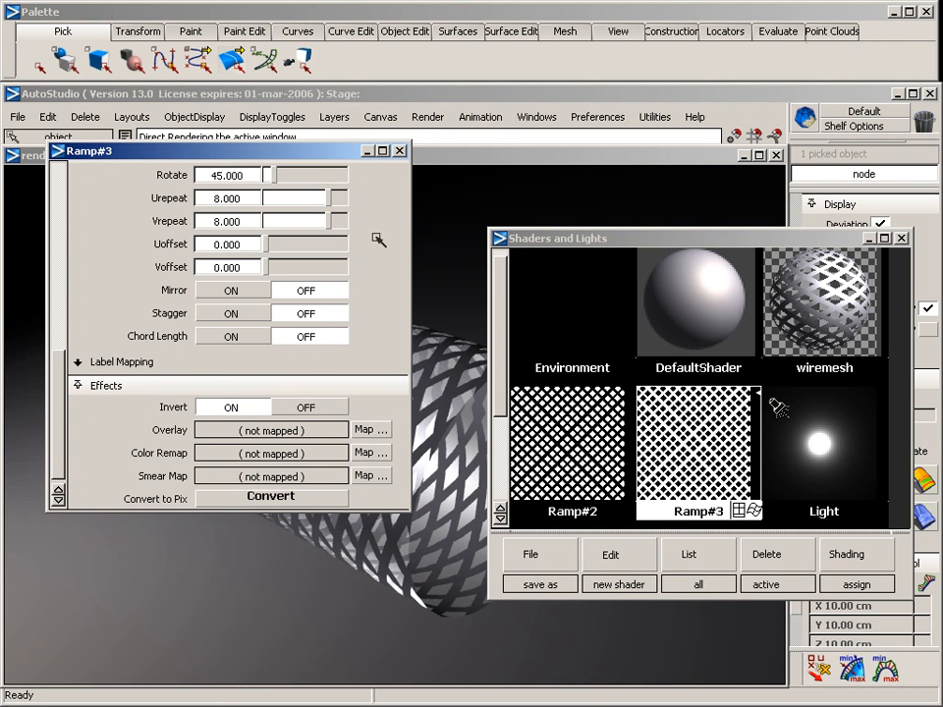
{"action": "left_click", "coordinate": [400, 152]}
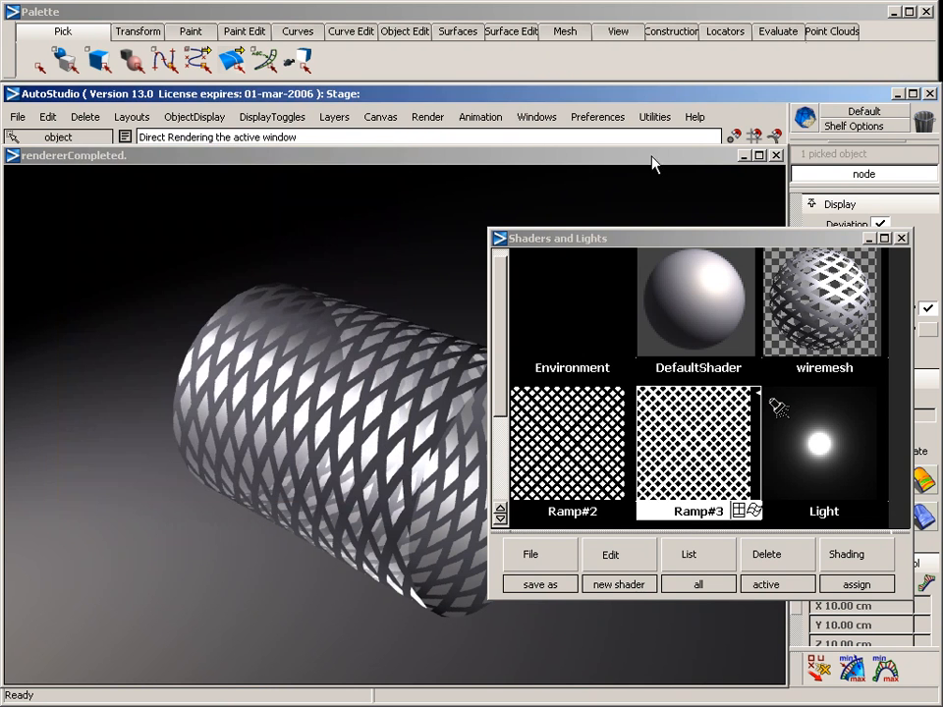
Step: Close the old render, direct render the cylinder with the inverted specular map, and close the finished image
{"action": "left_click", "coordinate": [775, 155]}
{"action": "left_click", "coordinate": [427, 117]}
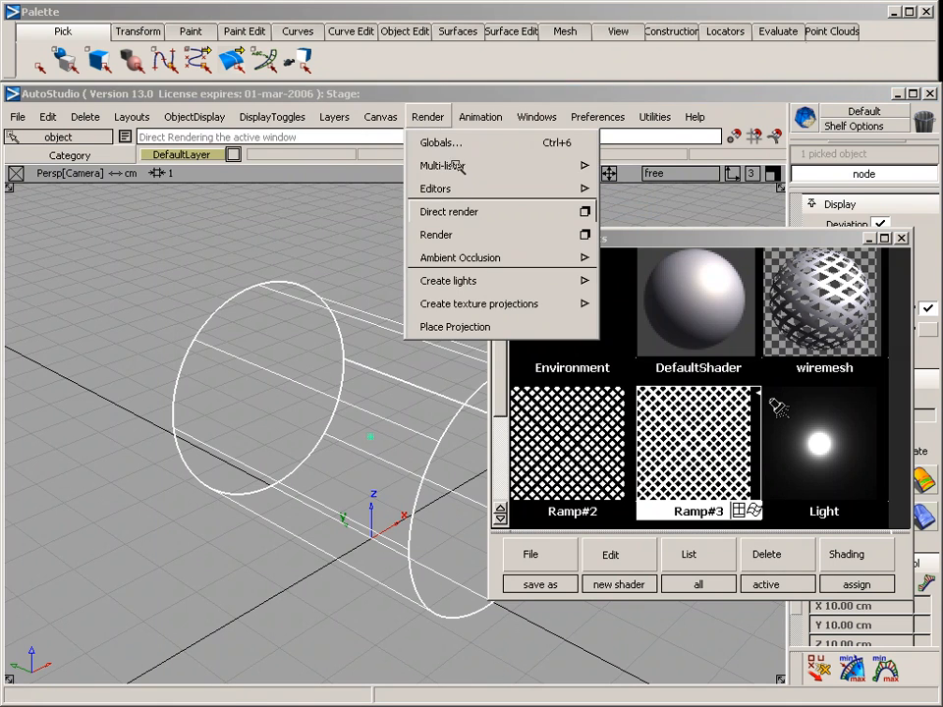
{"action": "left_click", "coordinate": [458, 212]}
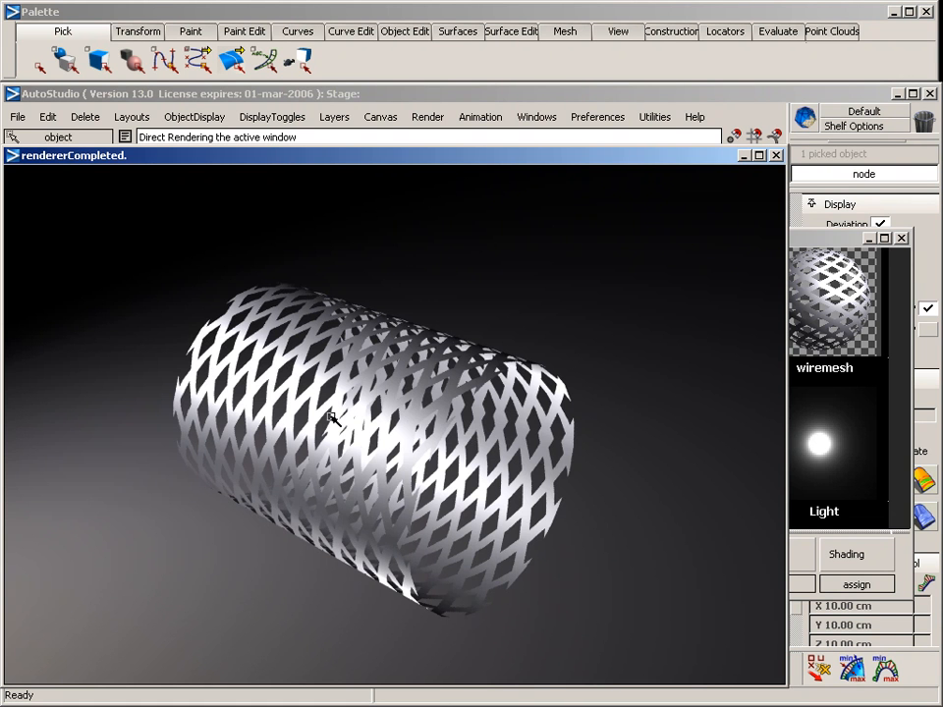
{"action": "left_click", "coordinate": [778, 157]}
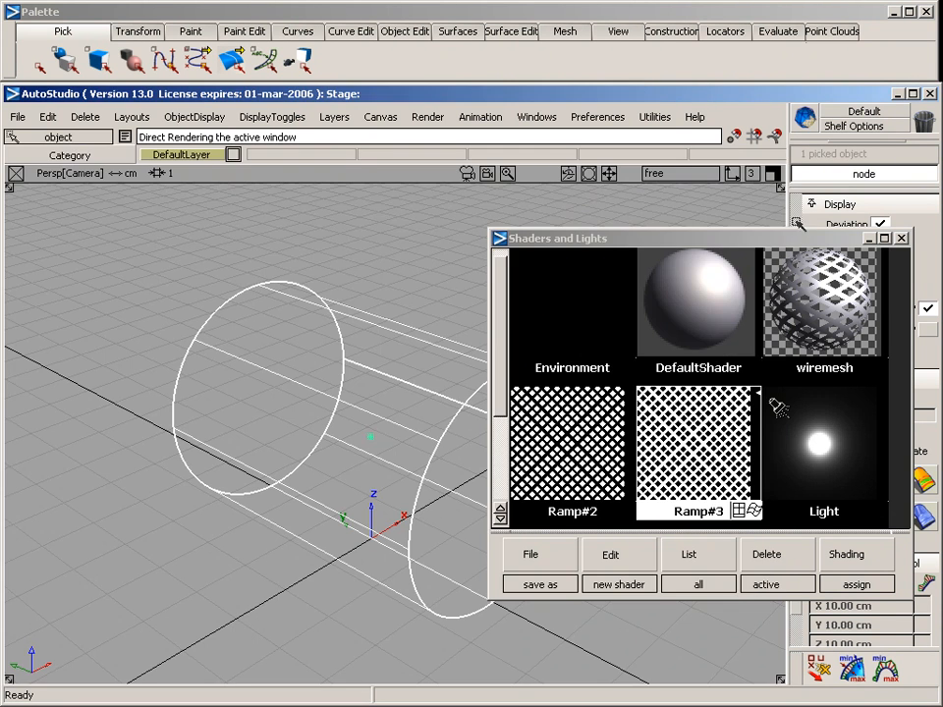
Step: Map the wiremesh shader's Bump effect with the saved Ramp#2 texture from the texture folder
{"action": "left_click_drag", "start_coordinate": [790, 246], "coordinate": [803, 210]}
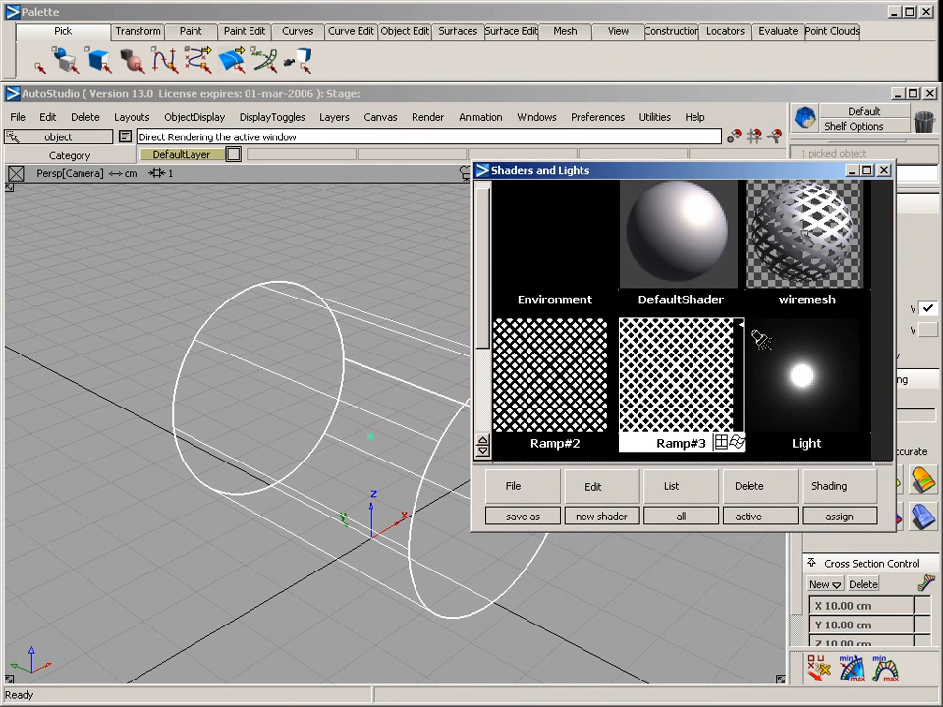
{"action": "double_click", "coordinate": [805, 237]}
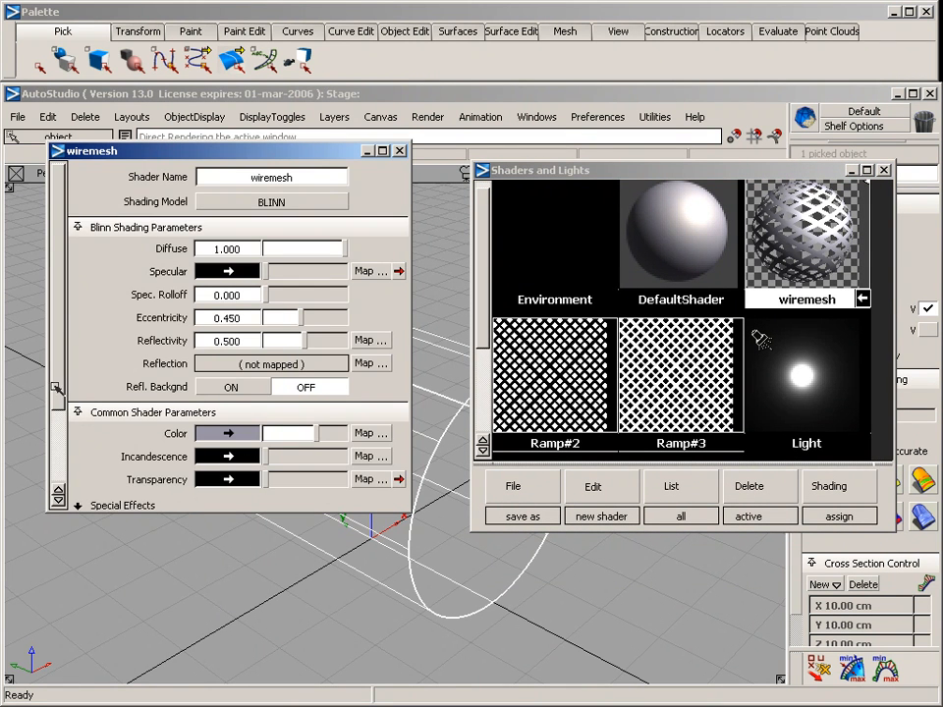
{"action": "left_click_drag", "start_coordinate": [56, 387], "coordinate": [56, 471]}
{"action": "left_click", "coordinate": [98, 404]}
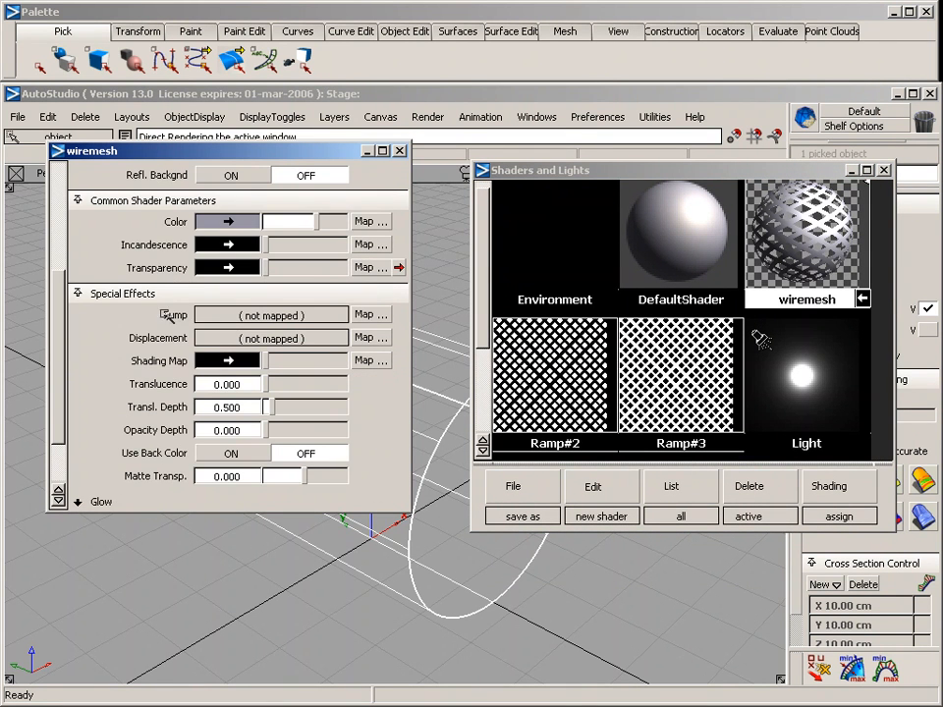
{"action": "left_click", "coordinate": [370, 314]}
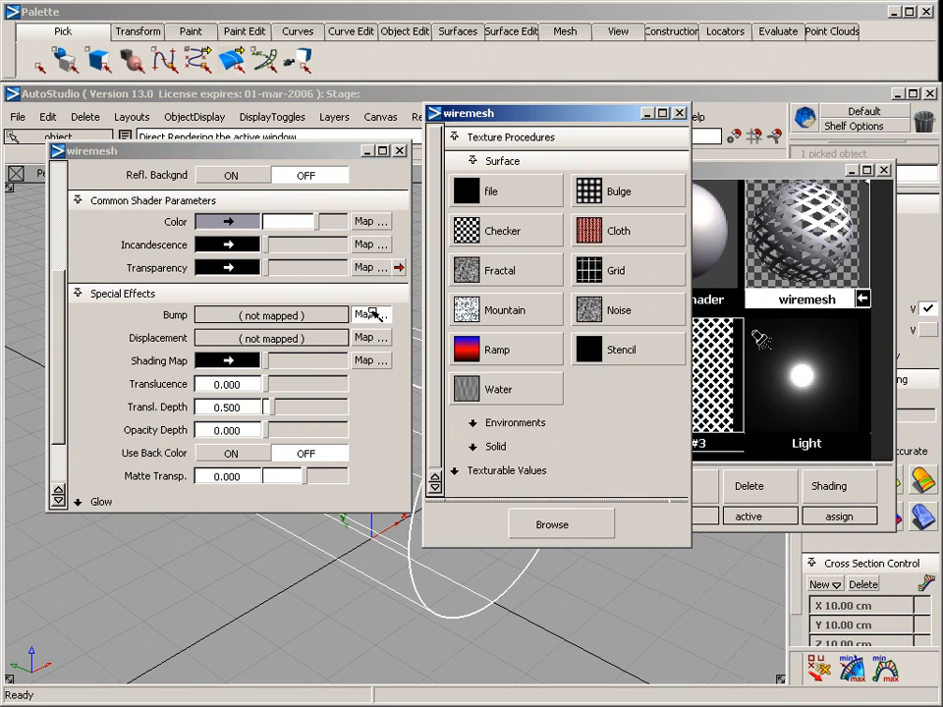
{"action": "left_click", "coordinate": [564, 528]}
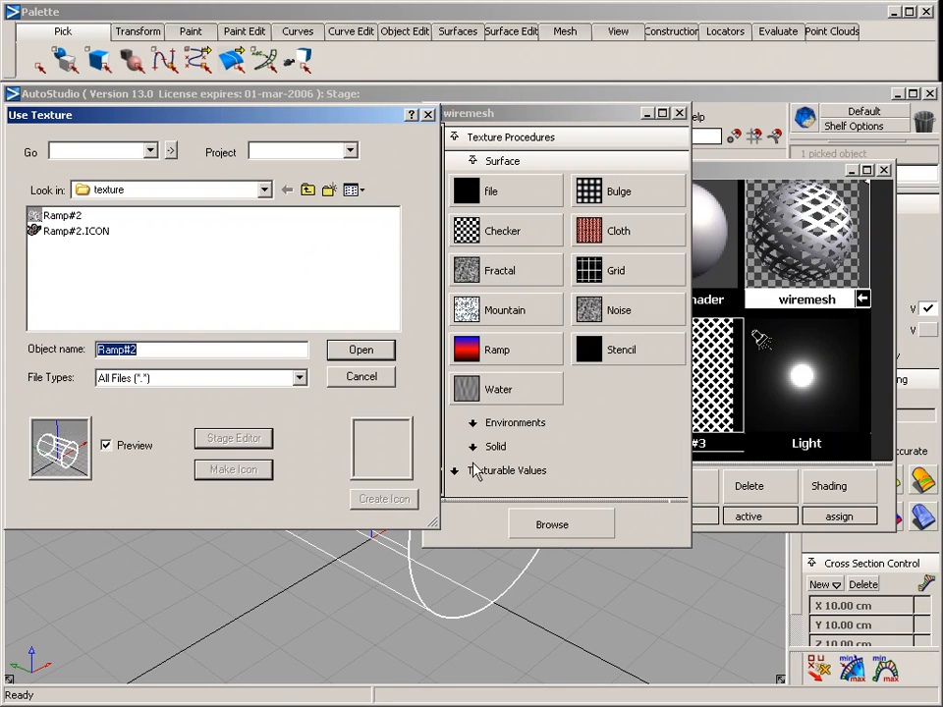
{"action": "left_click", "coordinate": [65, 215]}
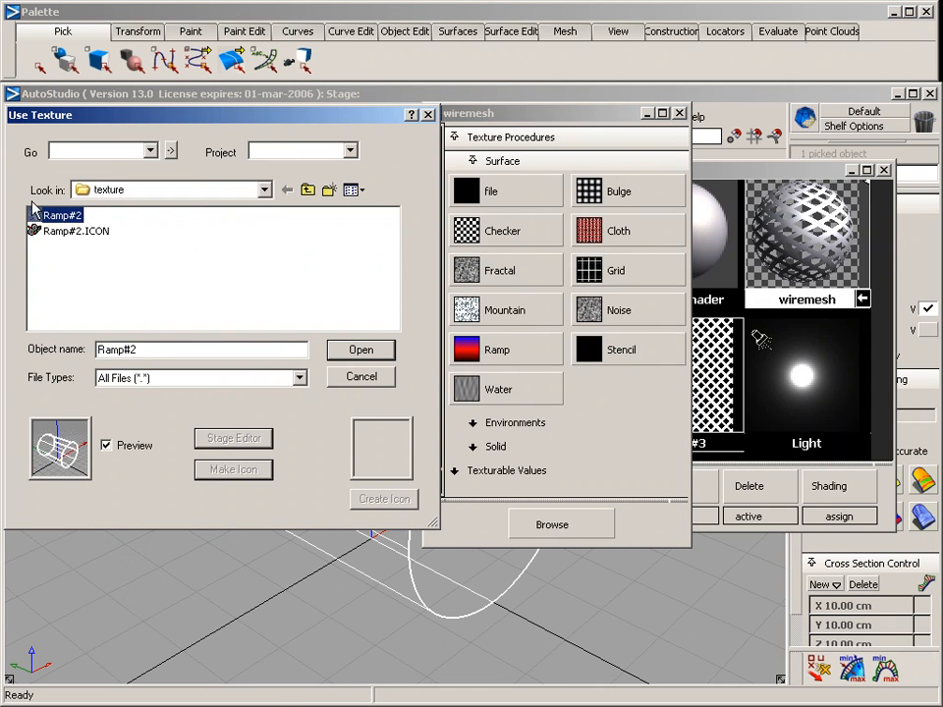
{"action": "left_click", "coordinate": [359, 351]}
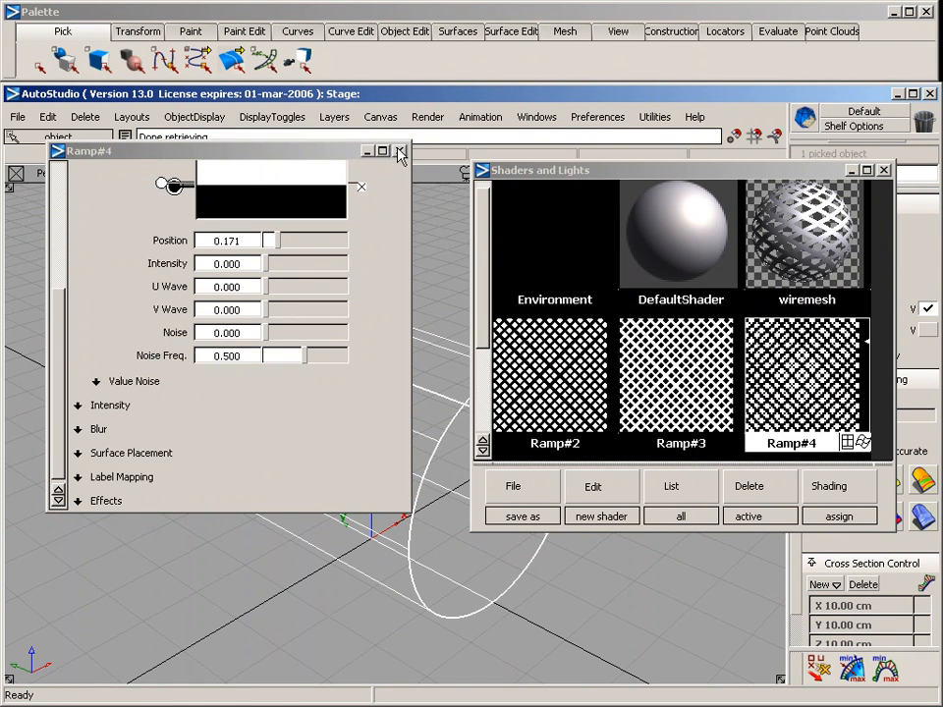
Step: Set the Interpolation of the Ramp#4 bump texture to SMOOTH
{"action": "left_click_drag", "start_coordinate": [58, 315], "coordinate": [65, 207]}
{"action": "double_click", "coordinate": [814, 223]}
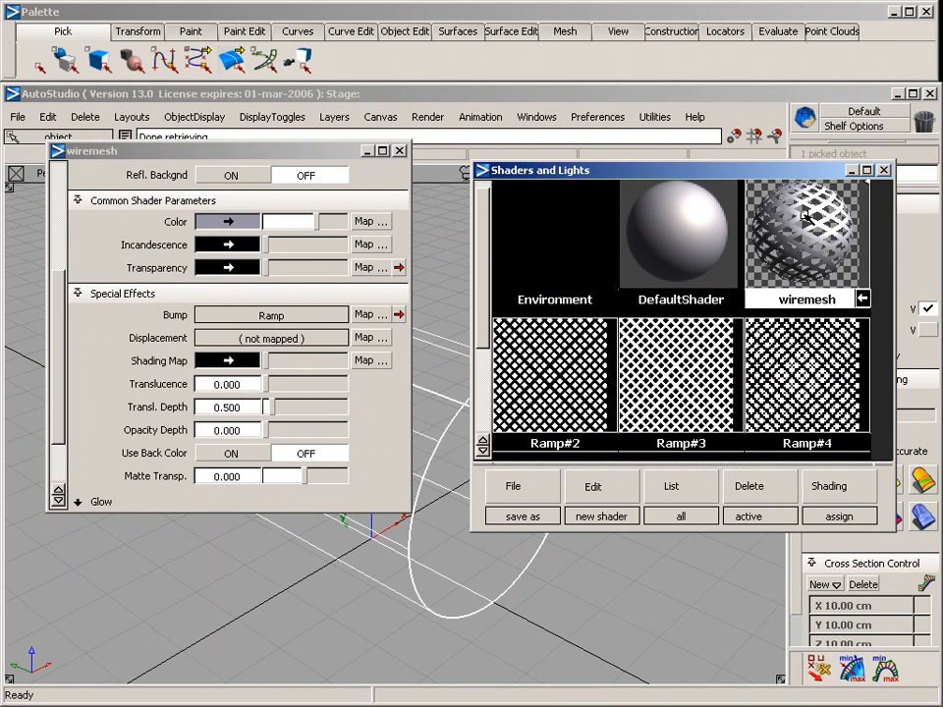
{"action": "double_click", "coordinate": [802, 396]}
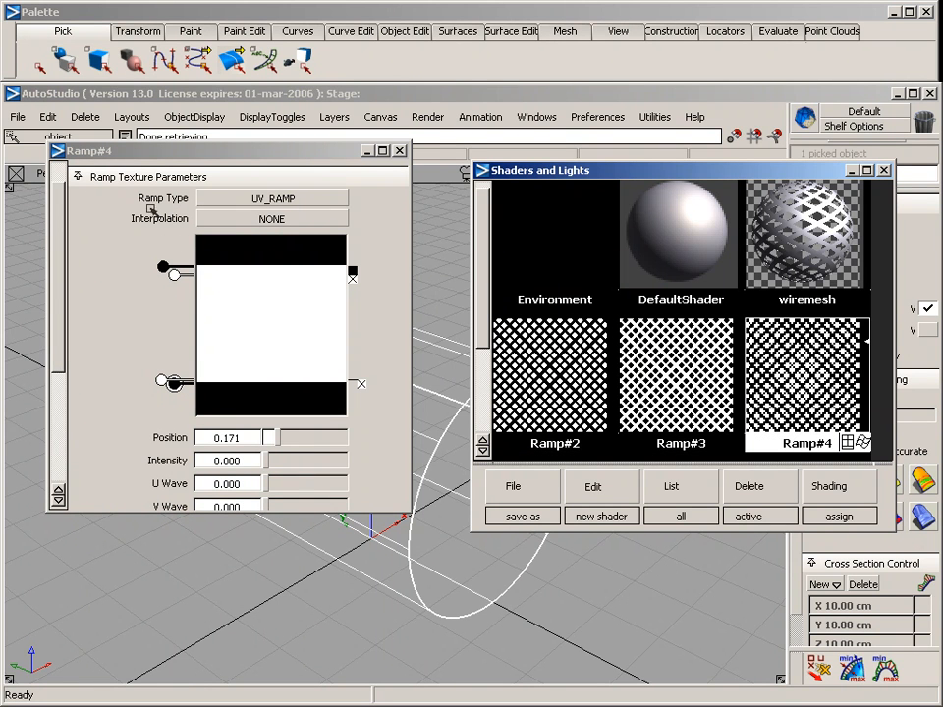
{"action": "left_click", "coordinate": [253, 218]}
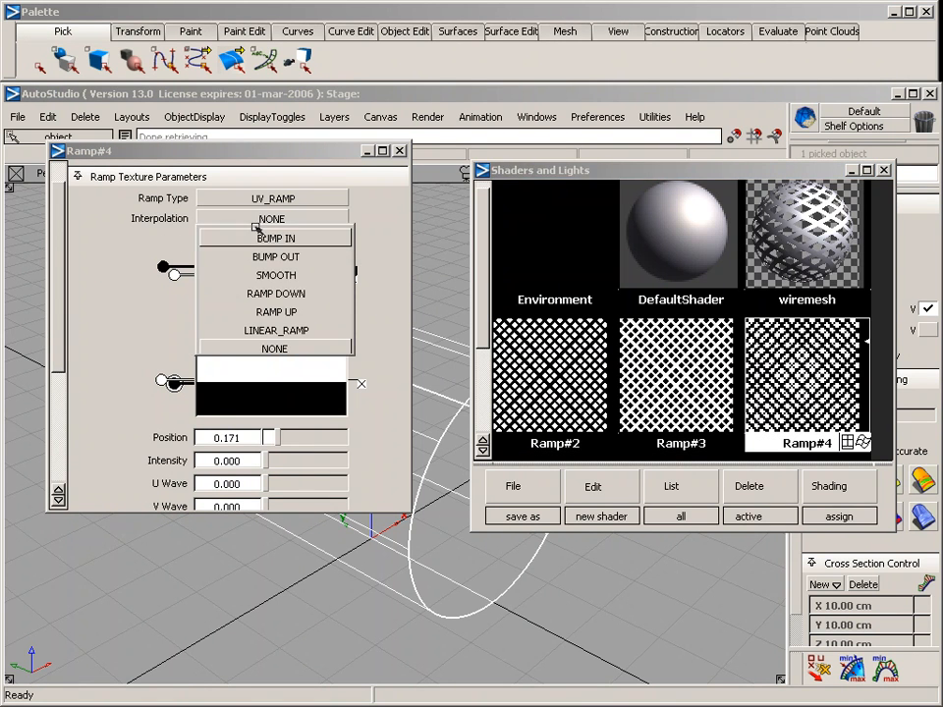
{"action": "left_click", "coordinate": [259, 270]}
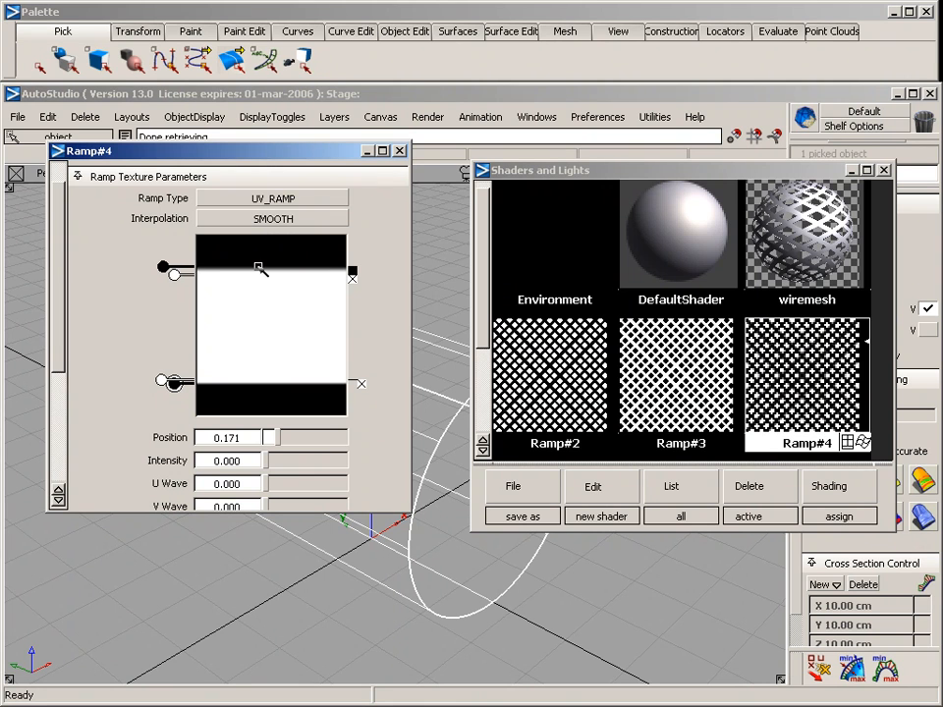
Step: Move Ramp#4's two black markers to the opposite ends of the ramp, the lower one at position 0.000, and close the editor
{"action": "left_click", "coordinate": [164, 266]}
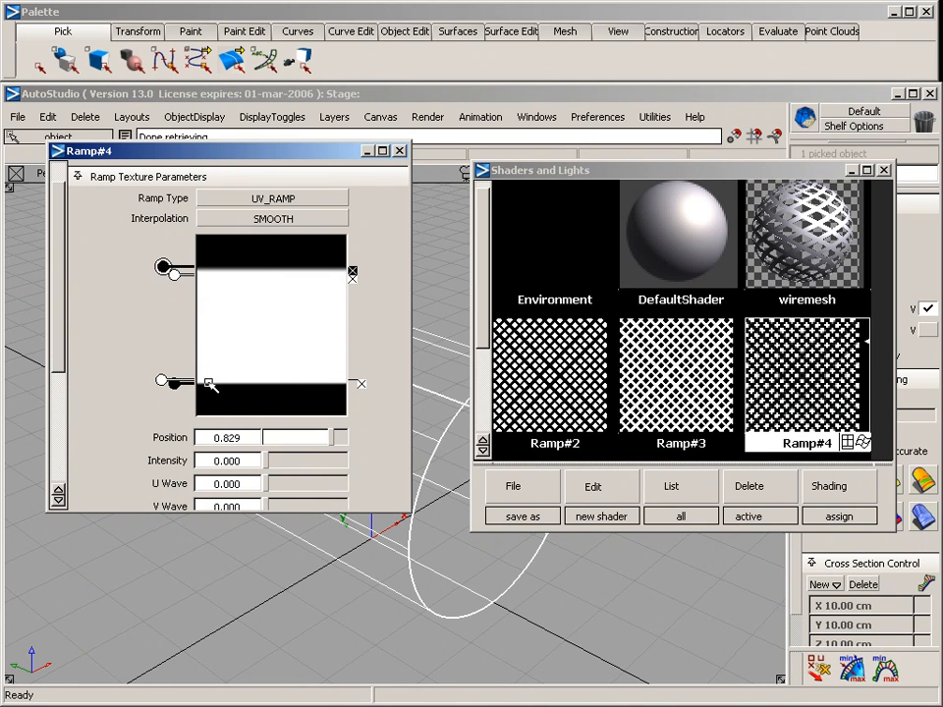
{"action": "left_click_drag", "start_coordinate": [162, 265], "coordinate": [160, 239]}
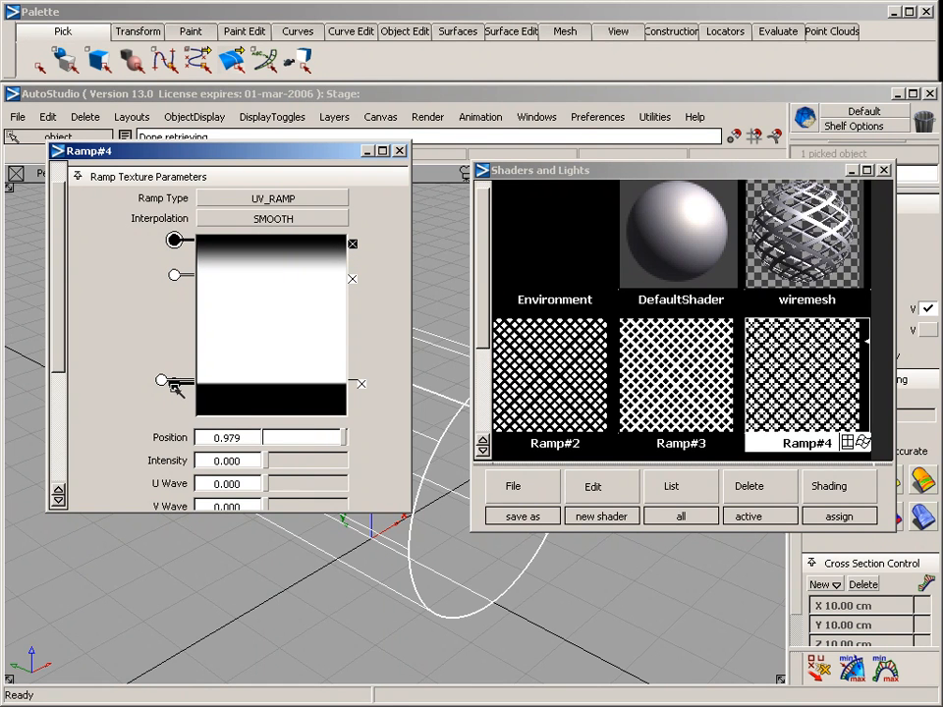
{"action": "left_click", "coordinate": [173, 383]}
{"action": "left_click_drag", "start_coordinate": [173, 383], "coordinate": [174, 411]}
{"action": "left_click_drag", "start_coordinate": [175, 240], "coordinate": [174, 236]}
{"action": "left_click", "coordinate": [175, 412]}
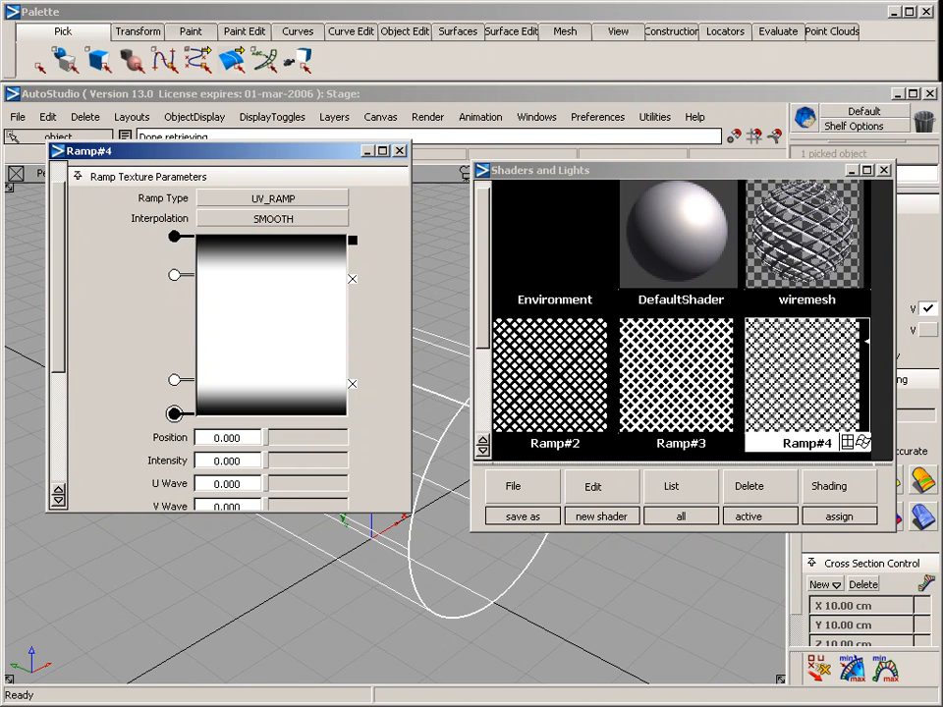
{"action": "left_click", "coordinate": [400, 151]}
Step: Direct render the cylinder with the smoothed bump map and close the finished image
{"action": "left_click", "coordinate": [429, 116]}
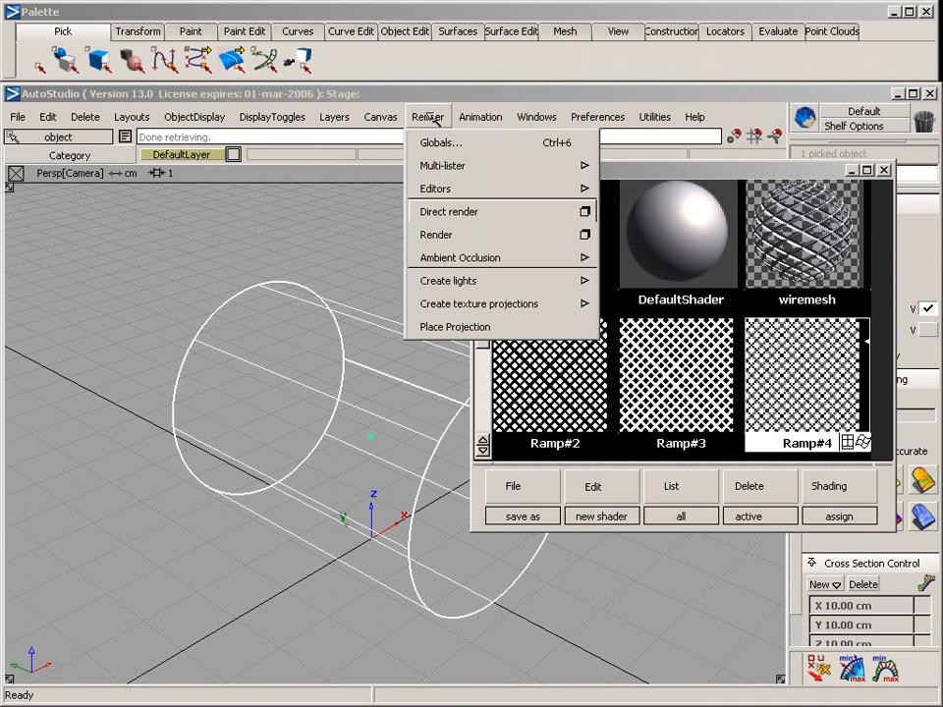
{"action": "left_click", "coordinate": [455, 212]}
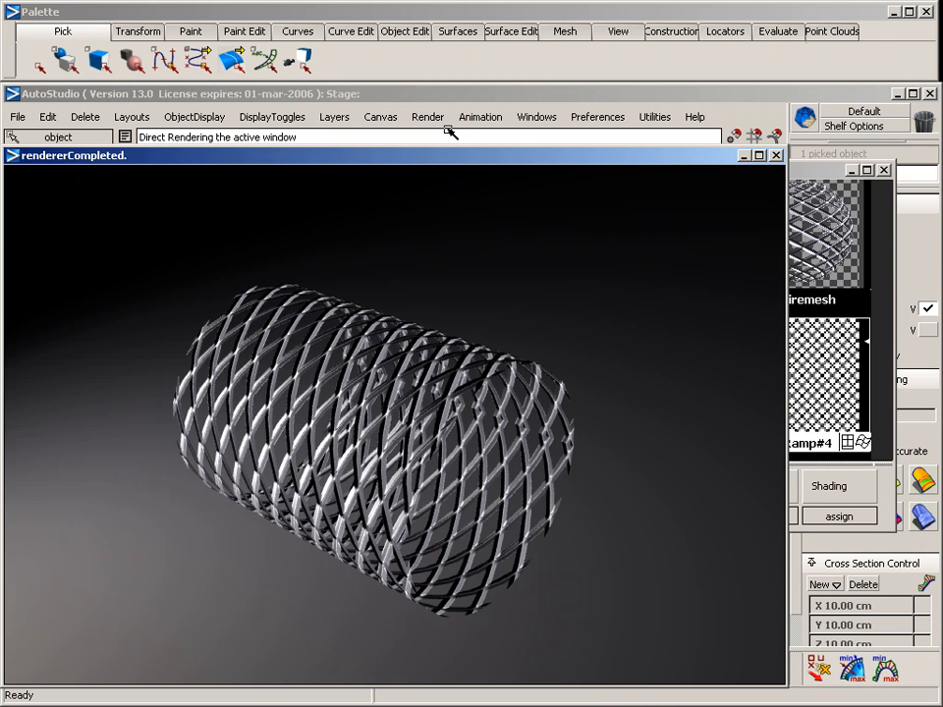
{"action": "left_click", "coordinate": [776, 156]}
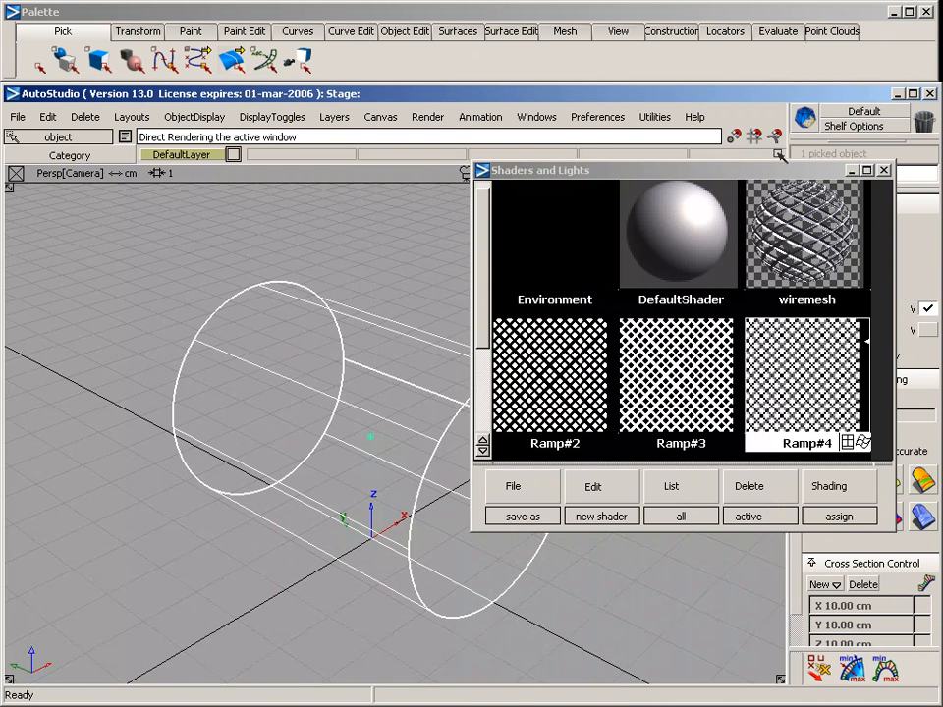
Step: Set the direct render type to Raytracer and render the wiremesh cylinder in the perspective view
{"action": "left_click", "coordinate": [427, 117]}
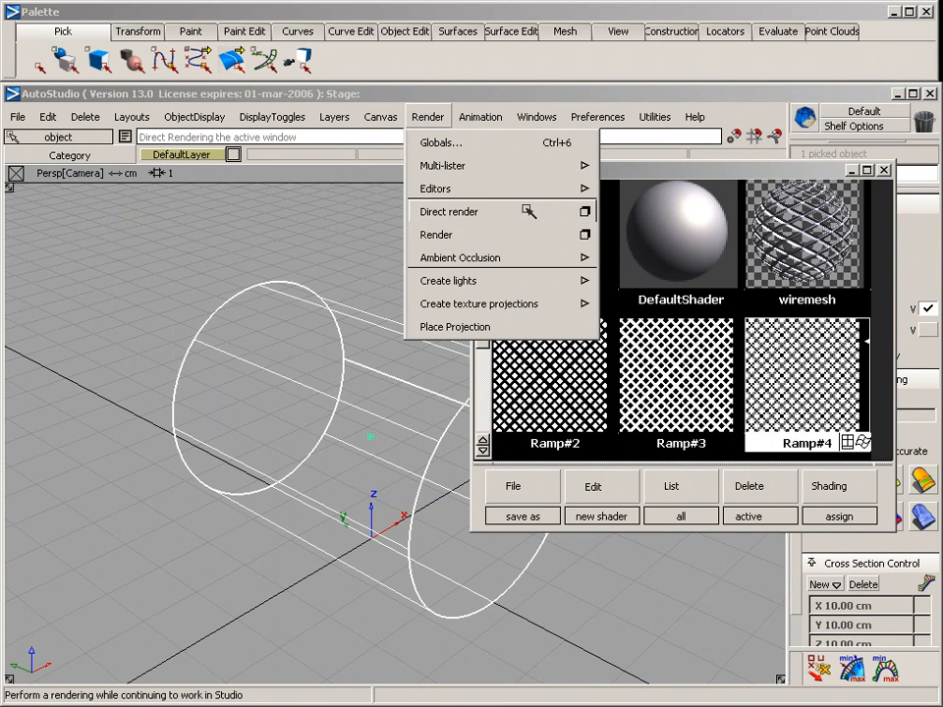
{"action": "left_click", "coordinate": [585, 211]}
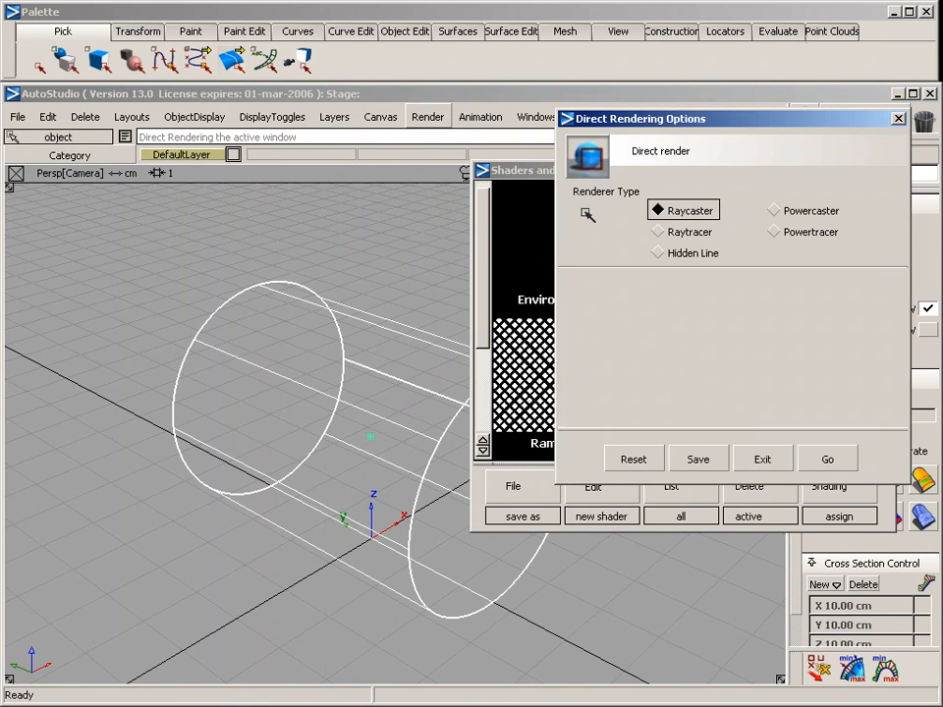
{"action": "left_click", "coordinate": [676, 233]}
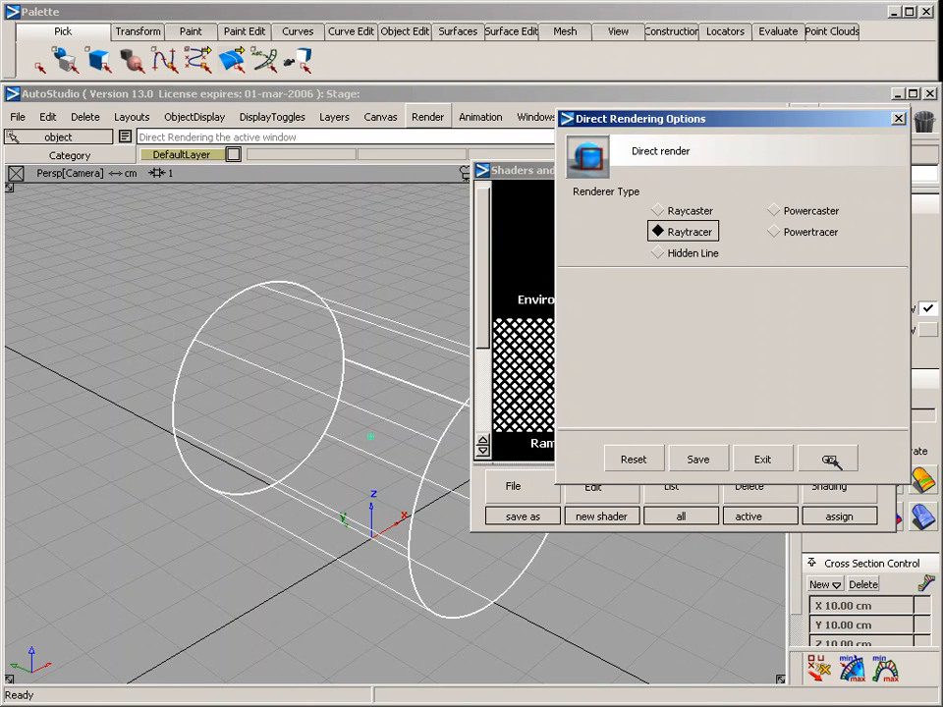
{"action": "left_click", "coordinate": [830, 461]}
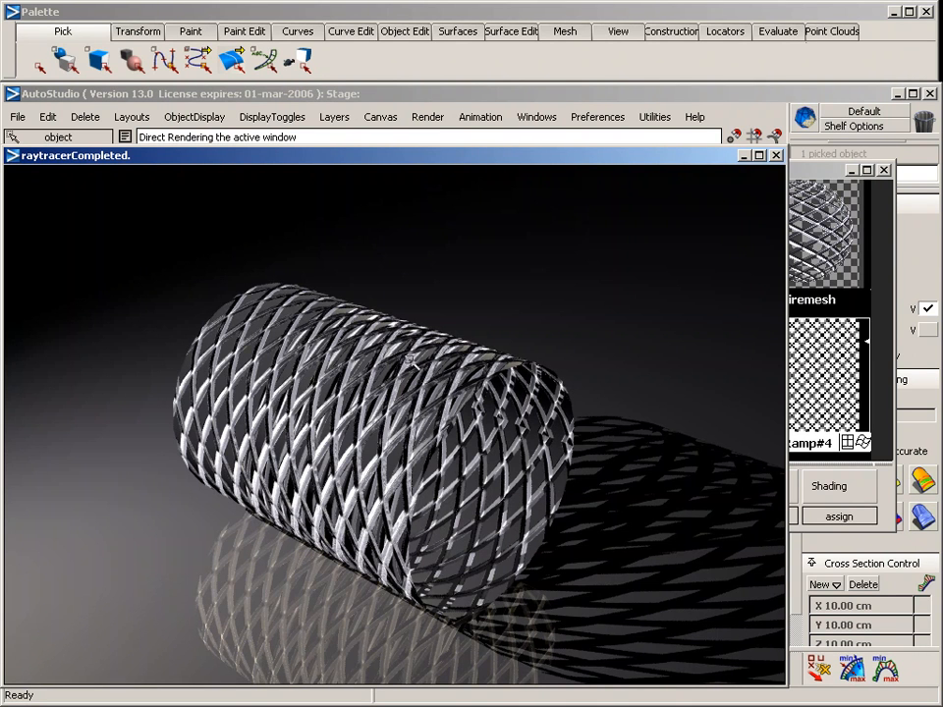
Step: Set the wiremesh shader's Refractive Material to User Defined in its raytrace parameters and open the Refractive Index value for editing
{"action": "left_click", "coordinate": [804, 175]}
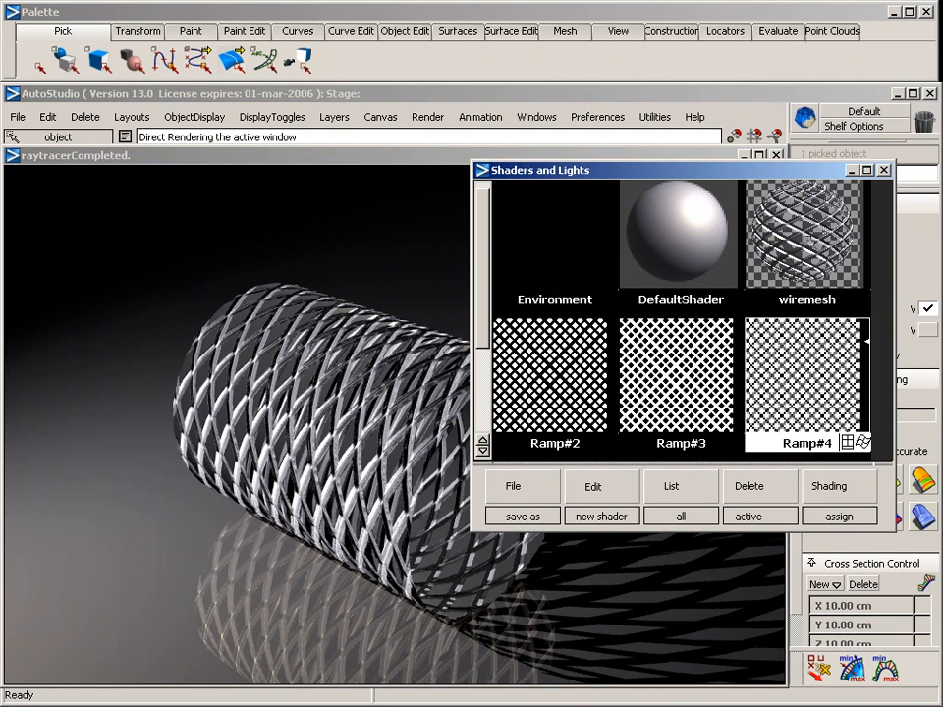
{"action": "double_click", "coordinate": [805, 236]}
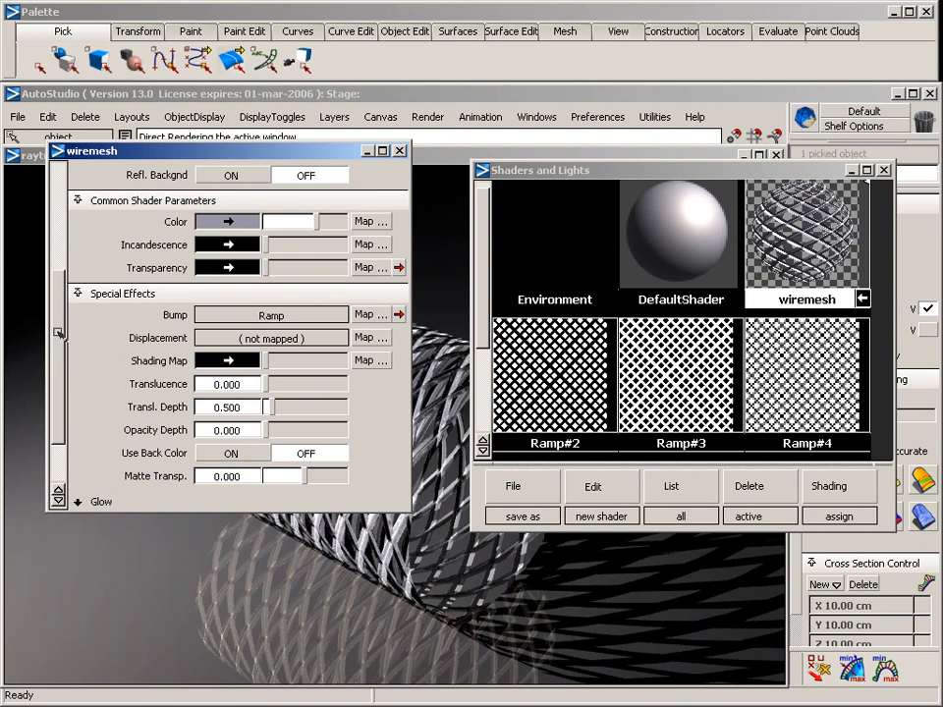
{"action": "scroll", "coordinate": [64, 348], "scroll_direction": "down", "scroll_amount": 3}
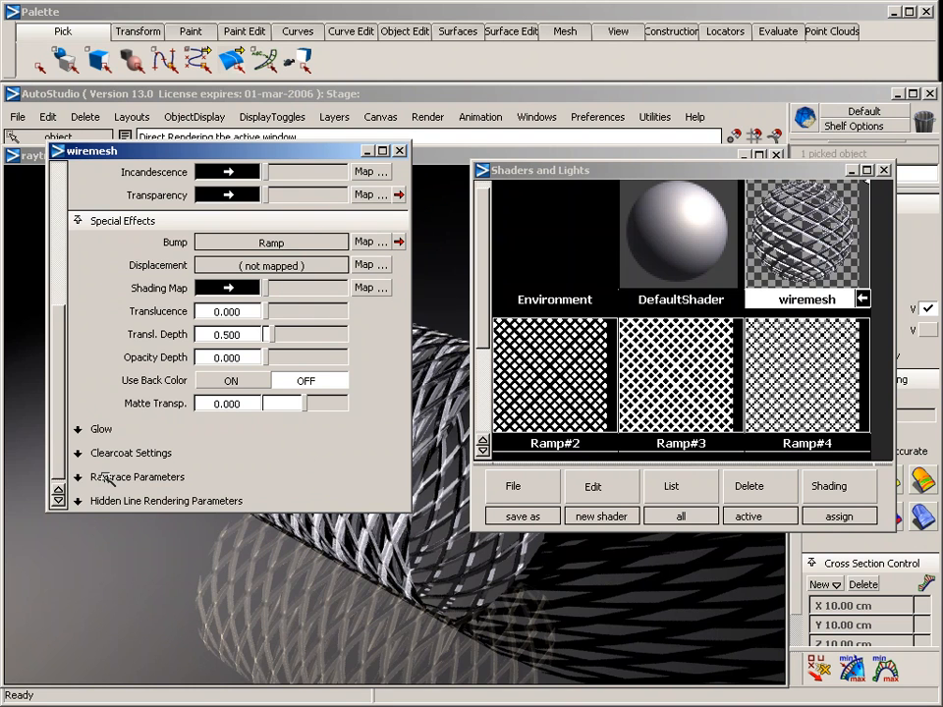
{"action": "left_click", "coordinate": [96, 478]}
{"action": "scroll", "coordinate": [61, 389], "scroll_direction": "down", "scroll_amount": 4}
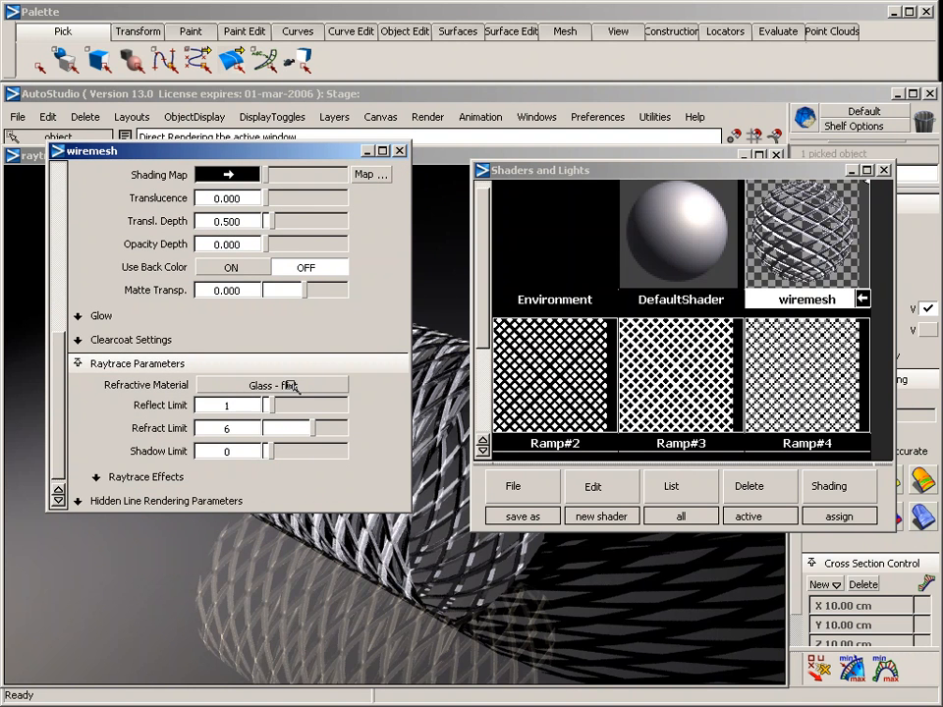
{"action": "left_click", "coordinate": [257, 386]}
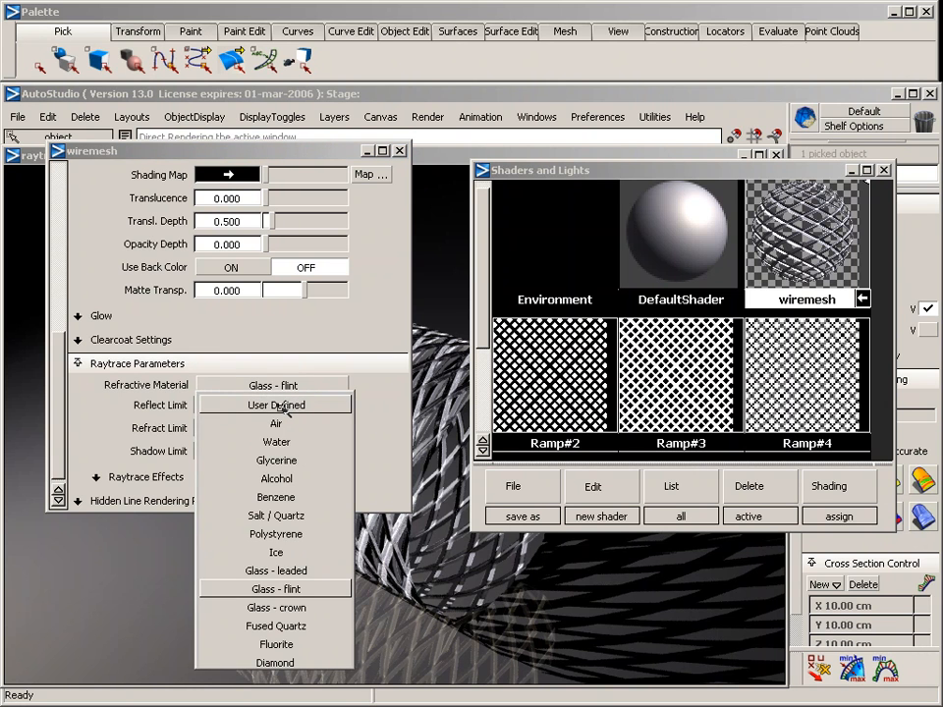
{"action": "left_click", "coordinate": [282, 404]}
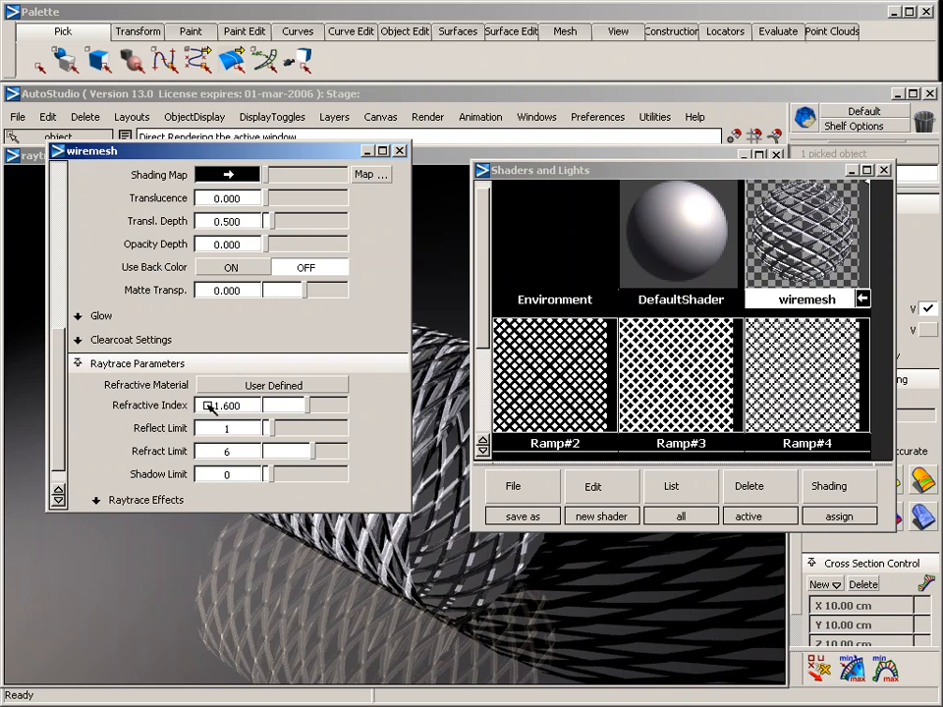
{"action": "left_click", "coordinate": [253, 405]}
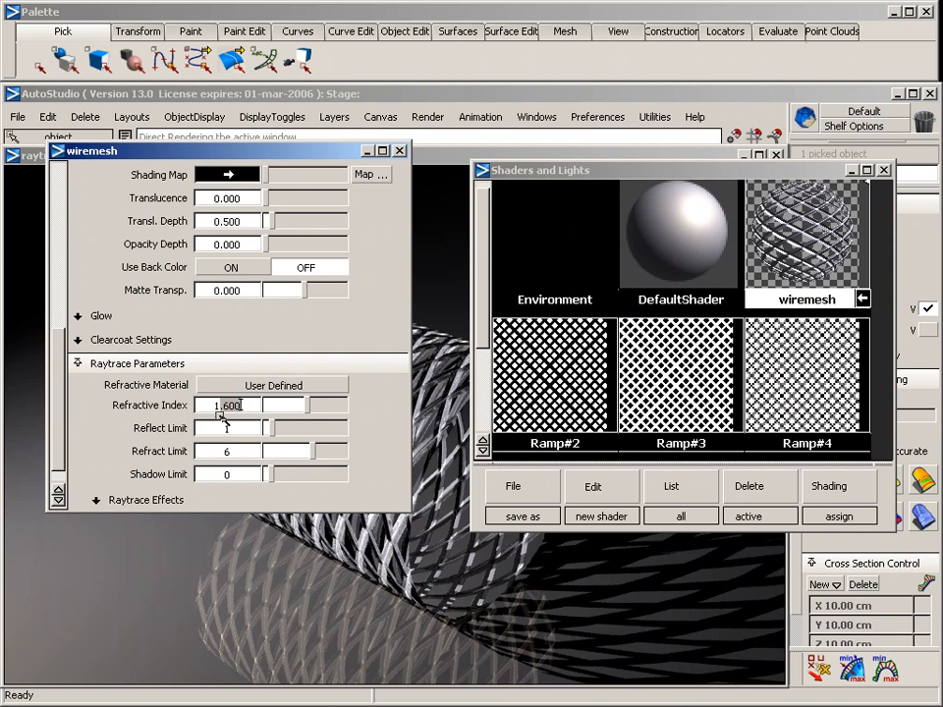
Step: Set the wiremesh shader's refractive index to 1 and close its settings
{"action": "key", "text": "BackSpace"}
{"action": "key", "text": "BackSpace"}
{"action": "key", "text": "BackSpace"}
{"action": "key", "text": "BackSpace"}
{"action": "key", "text": "BackSpace"}
{"action": "type", "text": "1"}
{"action": "key", "text": "Return"}
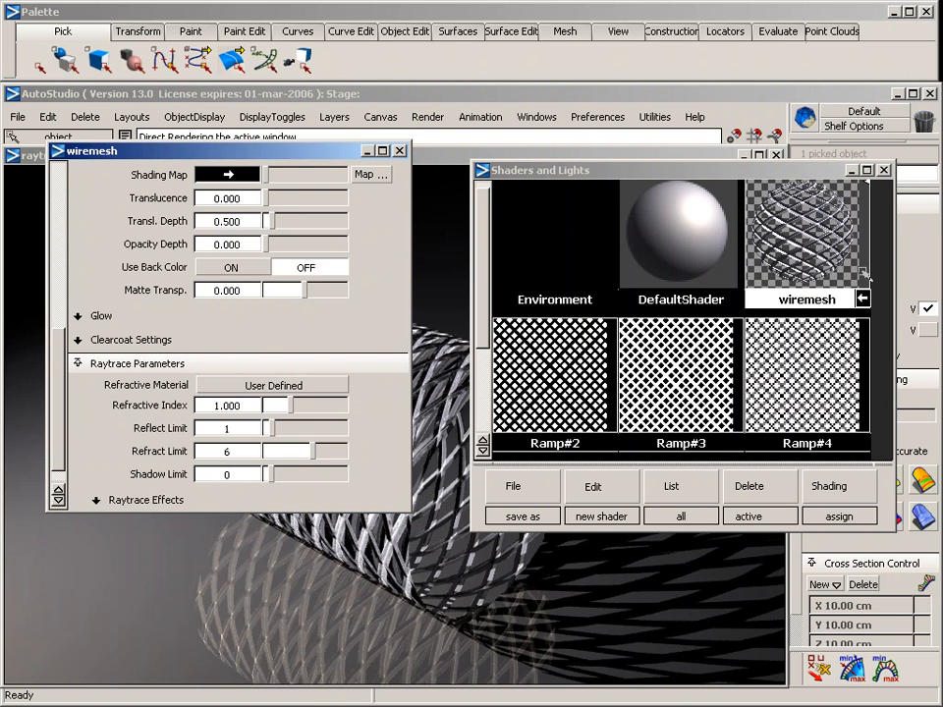
{"action": "left_click", "coordinate": [400, 152]}
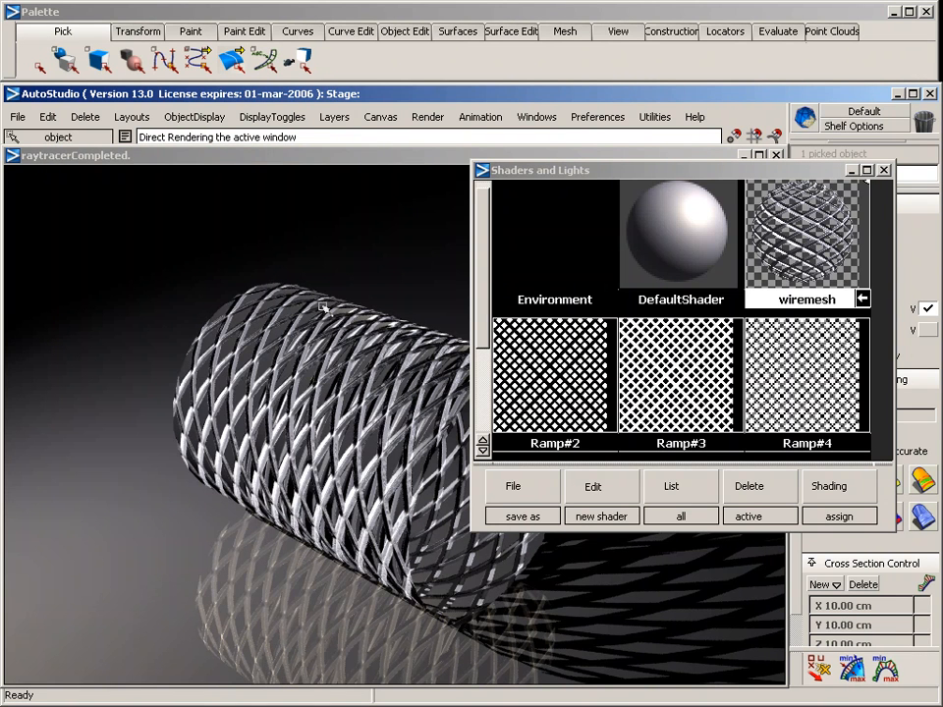
Step: Close the old raytraced image, direct render the scene to check the new refraction, and dismiss the result
{"action": "left_click", "coordinate": [459, 155]}
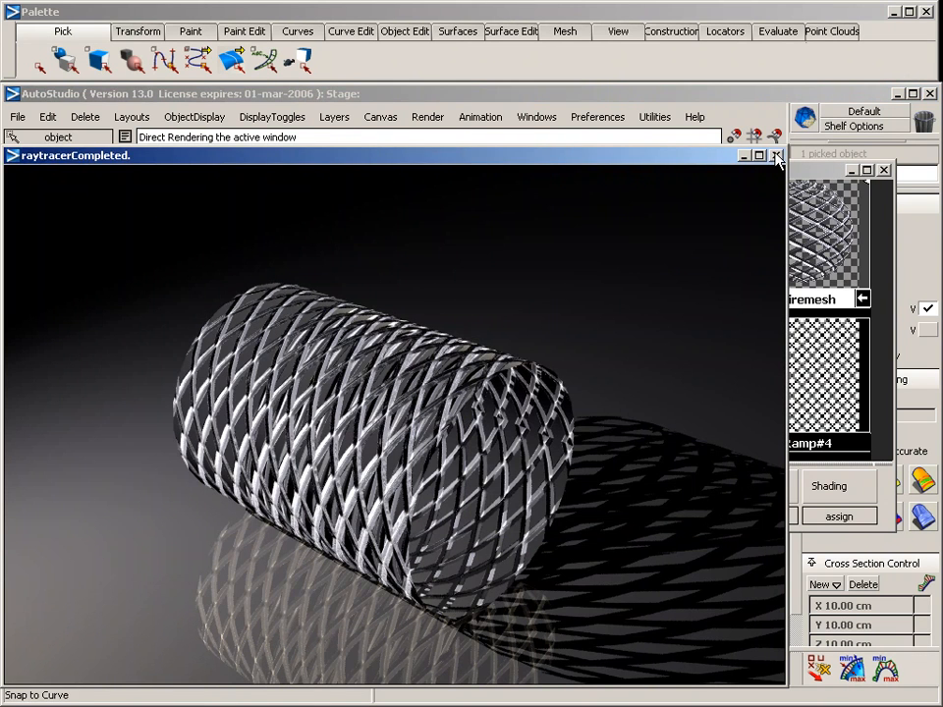
{"action": "left_click", "coordinate": [777, 157]}
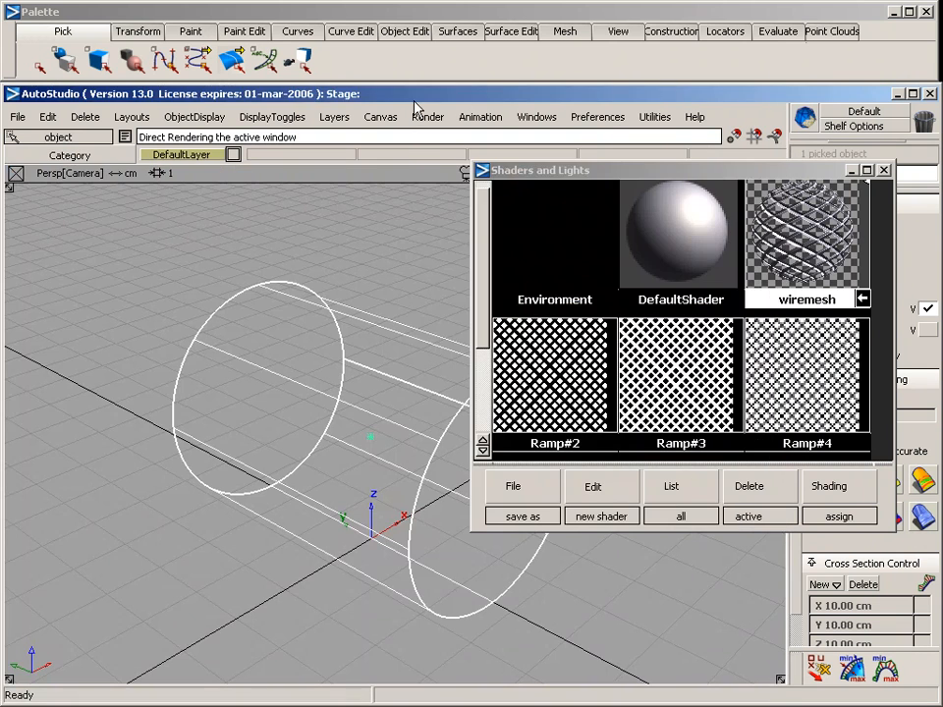
{"action": "left_click", "coordinate": [424, 116]}
{"action": "left_click", "coordinate": [451, 210]}
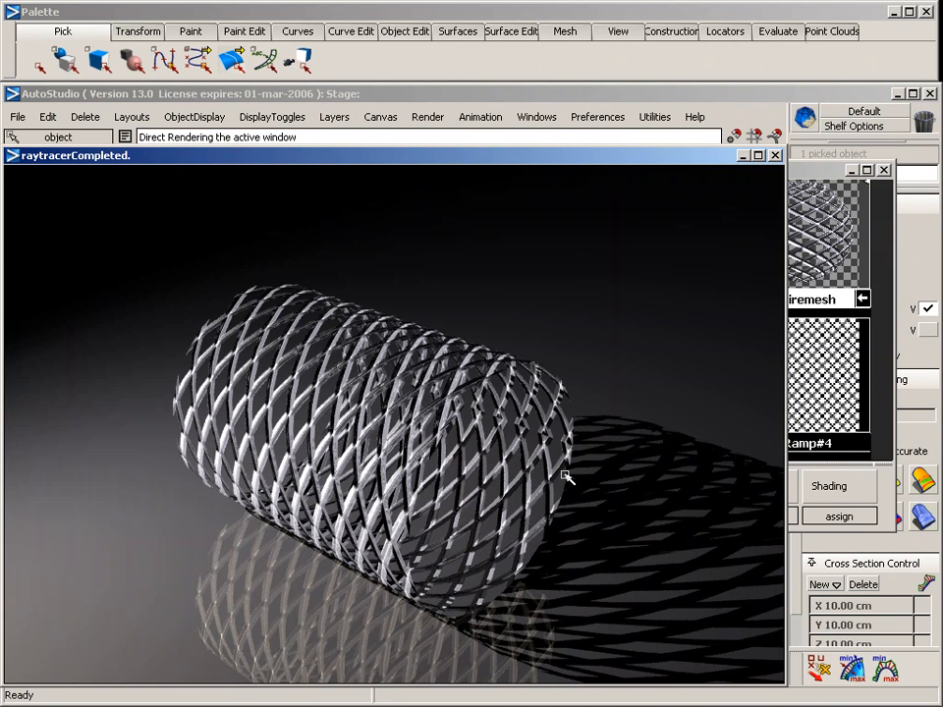
{"action": "left_click", "coordinate": [774, 155]}
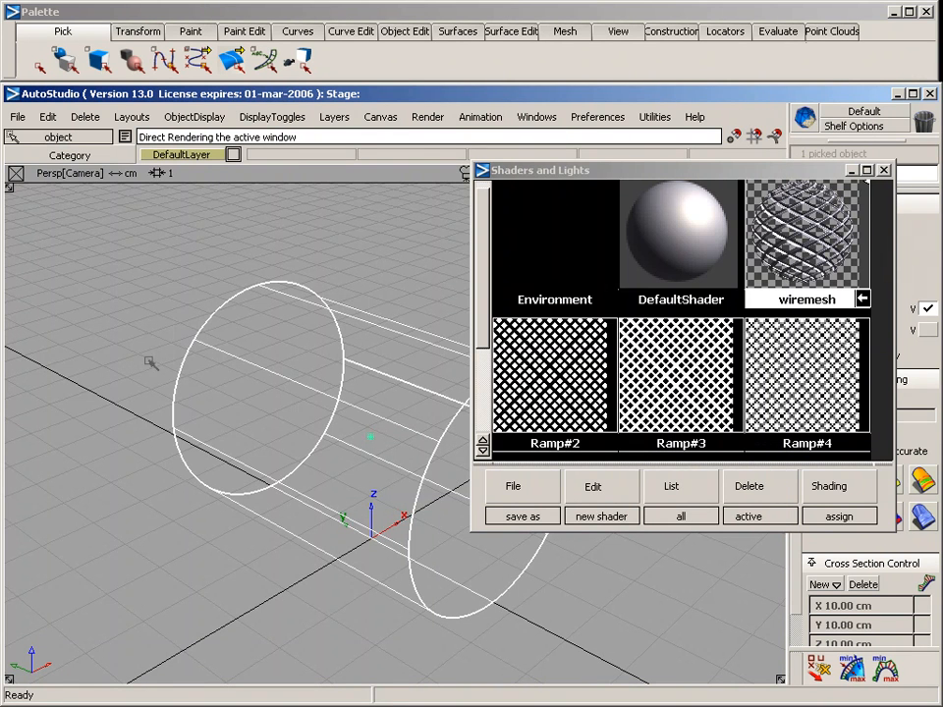
Step: Pick only the ground plane and assign a newly created shader to it
{"action": "left_click", "coordinate": [194, 409]}
{"action": "left_click_drag", "start_coordinate": [288, 374], "coordinate": [274, 294], "text": "alt+shift"}
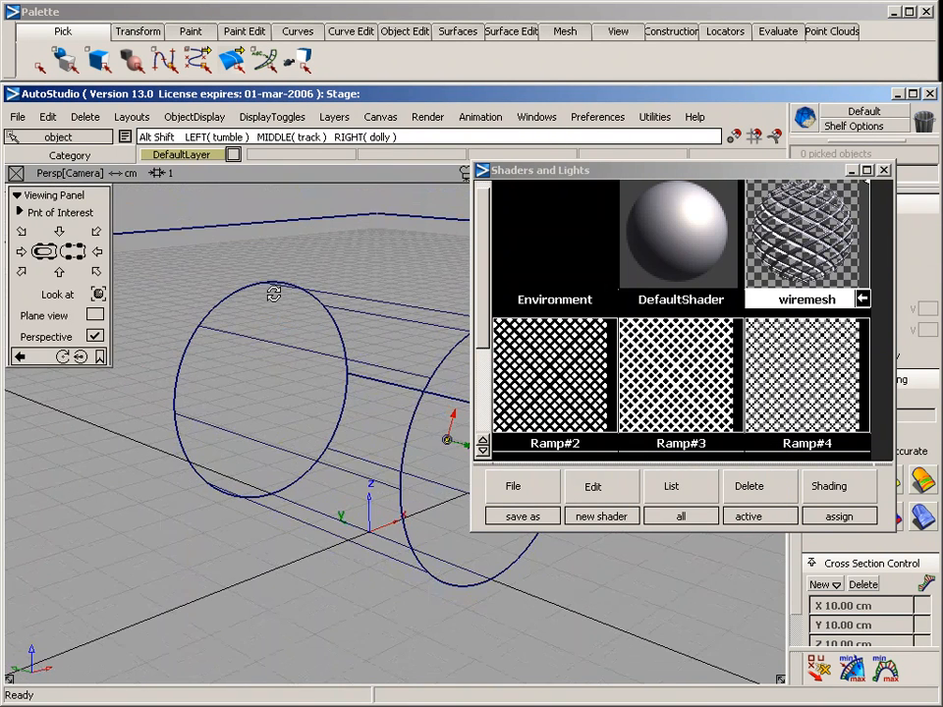
{"action": "left_click", "coordinate": [194, 222]}
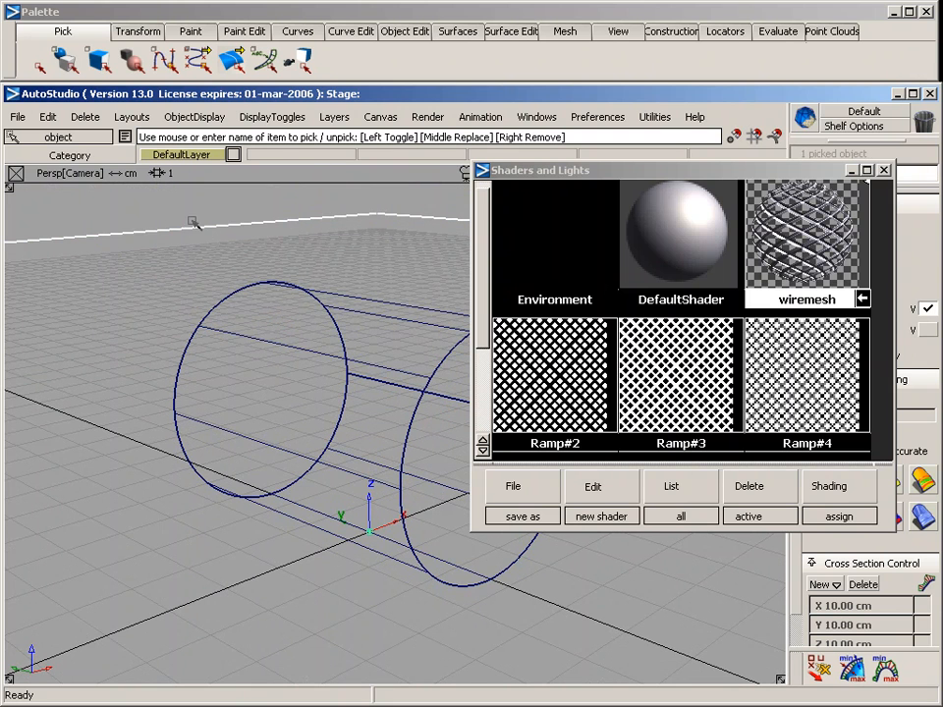
{"action": "left_click", "coordinate": [595, 484]}
{"action": "left_click", "coordinate": [611, 458]}
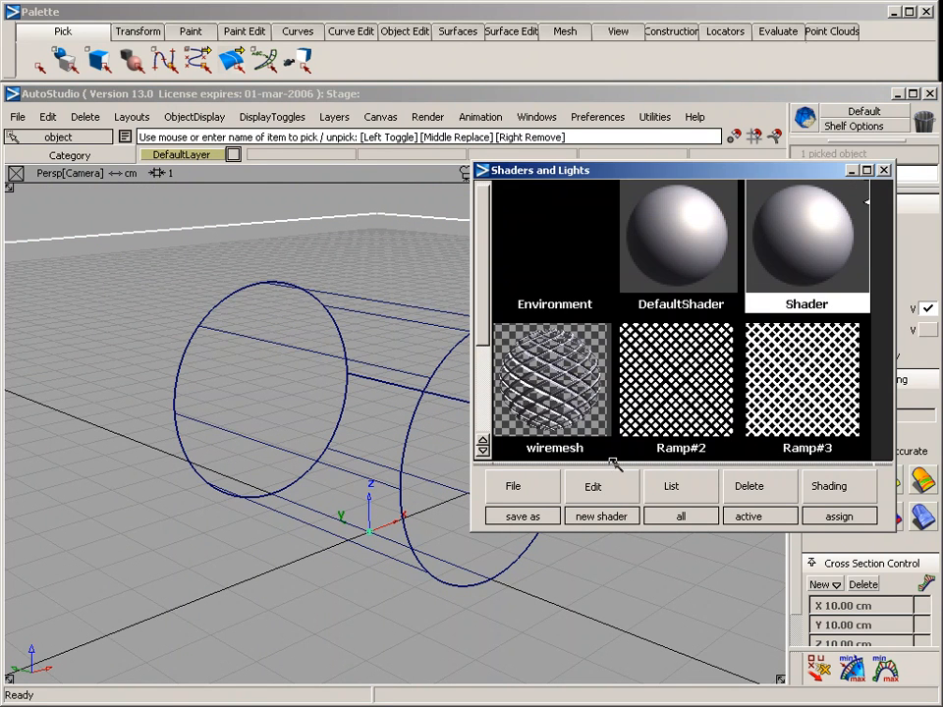
{"action": "left_click", "coordinate": [829, 487]}
{"action": "left_click", "coordinate": [841, 458]}
Step: Set the ground plane shader's raytrace shadow limit to 2
{"action": "double_click", "coordinate": [793, 272]}
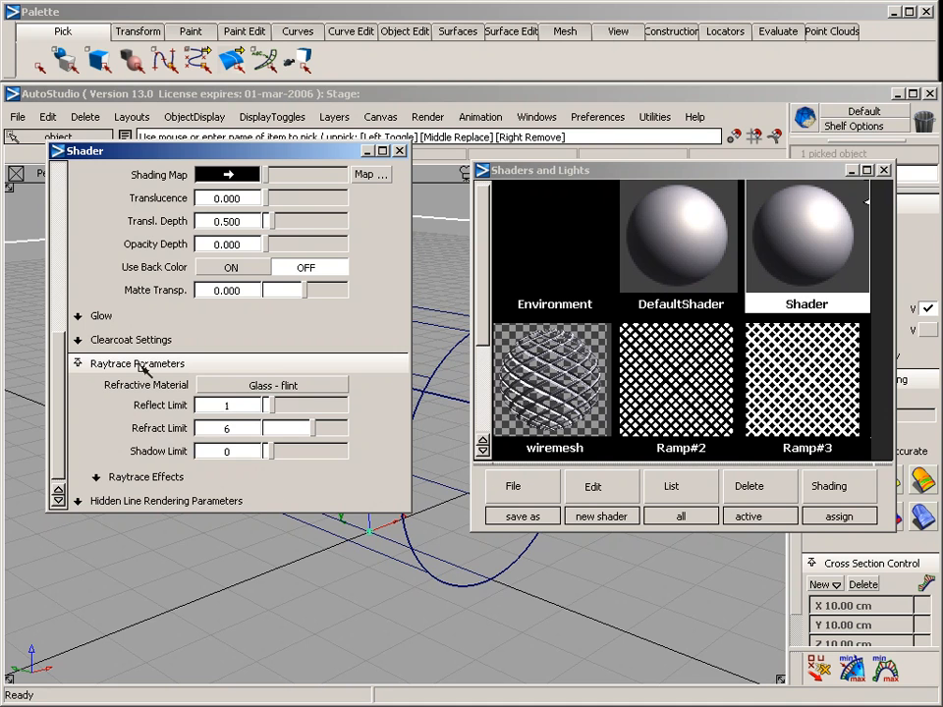
{"action": "left_click", "coordinate": [241, 451]}
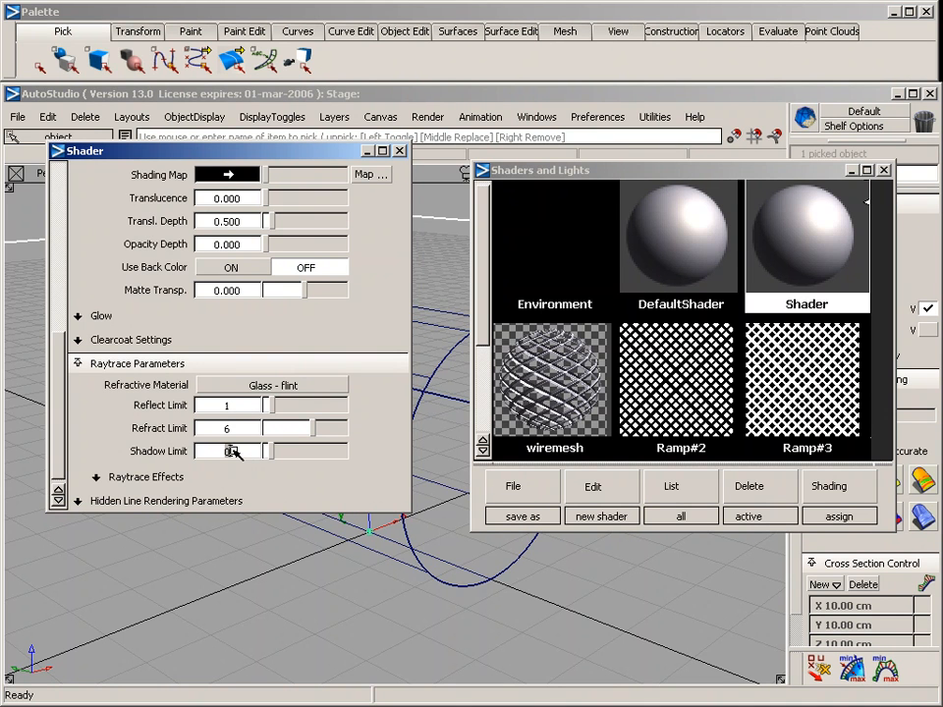
{"action": "type", "text": "2"}
{"action": "key", "text": "Return"}
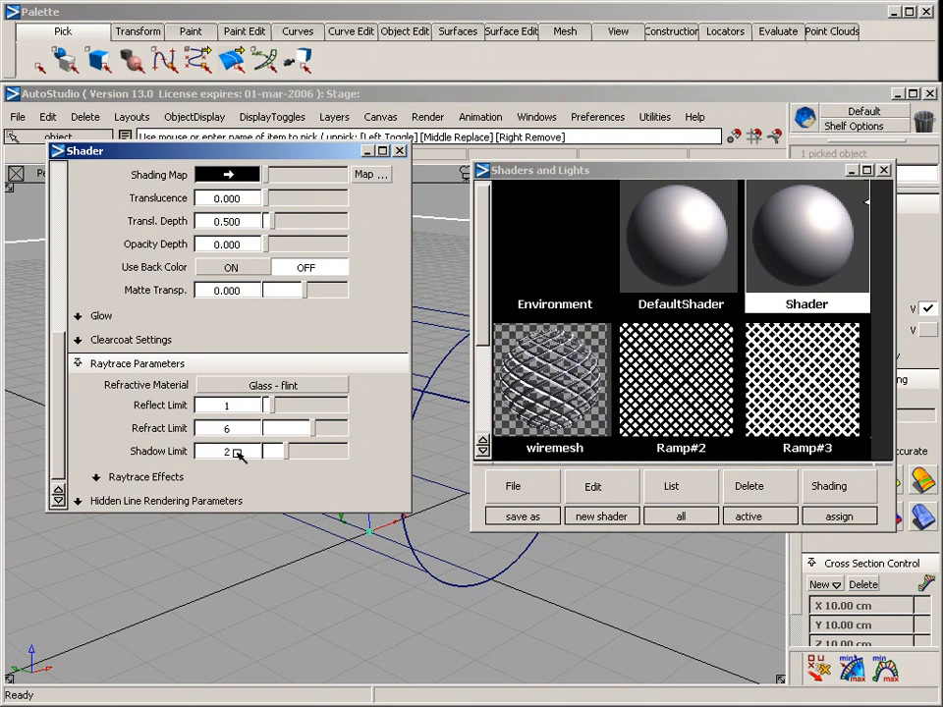
{"action": "left_click", "coordinate": [399, 152]}
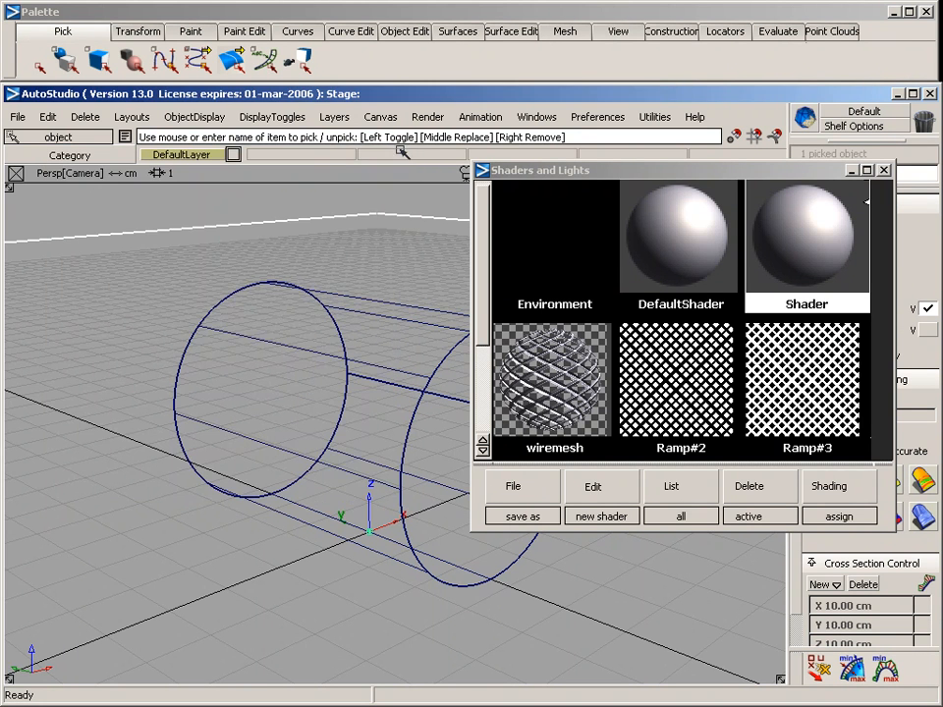
Step: Direct render the perspective view to check the ground plane's shadow settings, then dismiss the image
{"action": "left_click_drag", "start_coordinate": [396, 259], "coordinate": [386, 288], "text": "alt+shift"}
{"action": "left_click", "coordinate": [419, 116]}
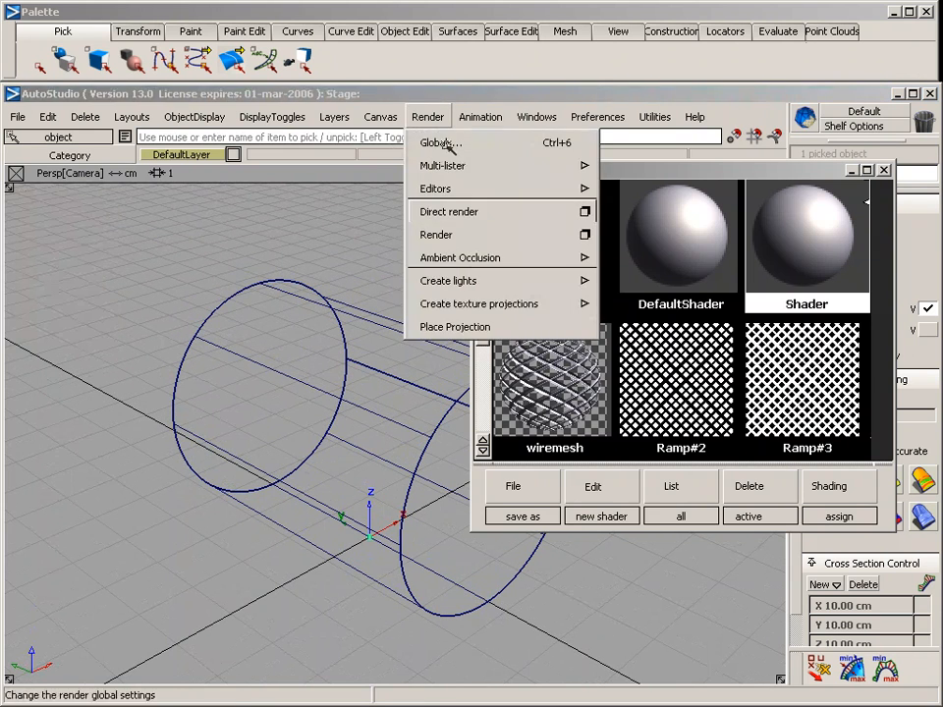
{"action": "left_click", "coordinate": [460, 209]}
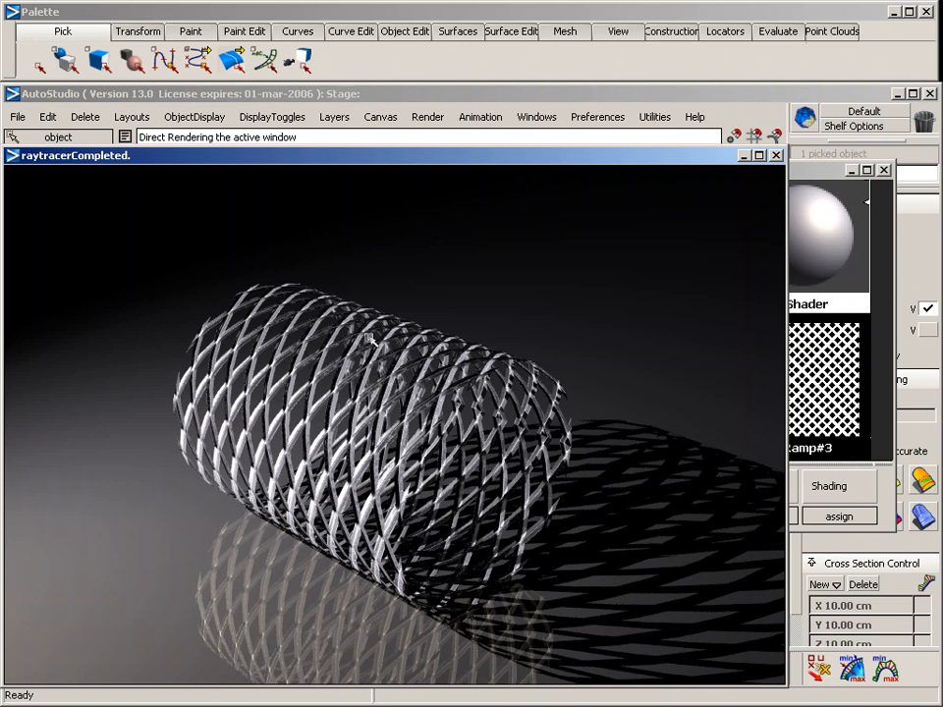
{"action": "left_click", "coordinate": [775, 156]}
Step: Pick only the cylinder and collapse the ramp textures listed under the wiremesh shader
{"action": "left_click_drag", "start_coordinate": [771, 177], "coordinate": [744, 154]}
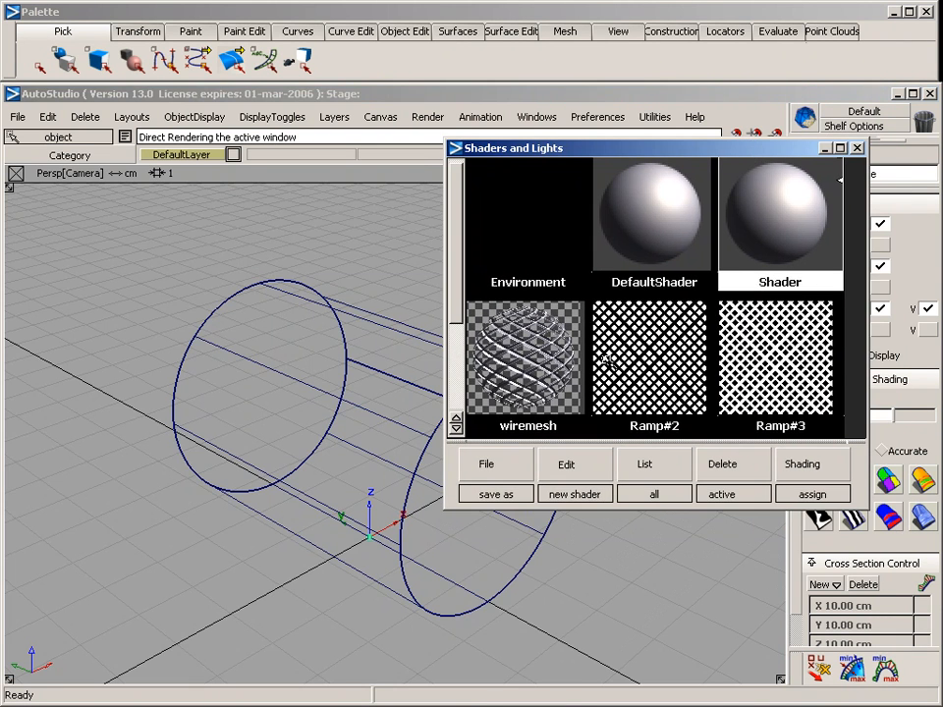
{"action": "left_click_drag", "start_coordinate": [455, 301], "coordinate": [455, 351]}
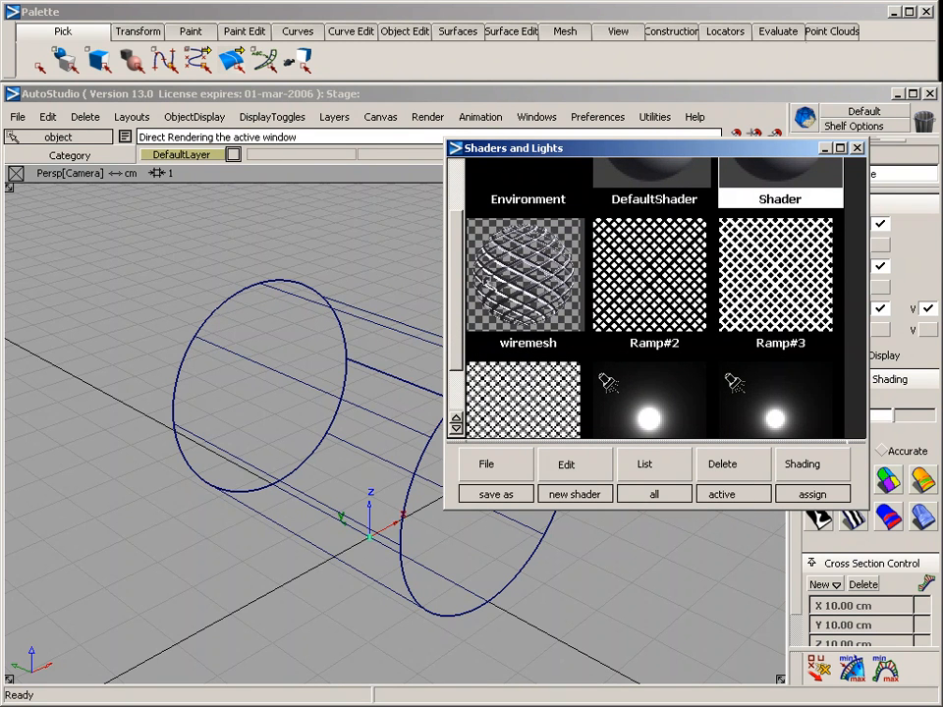
{"action": "left_click_drag", "start_coordinate": [341, 429], "coordinate": [338, 336], "text": "ctrl+shift"}
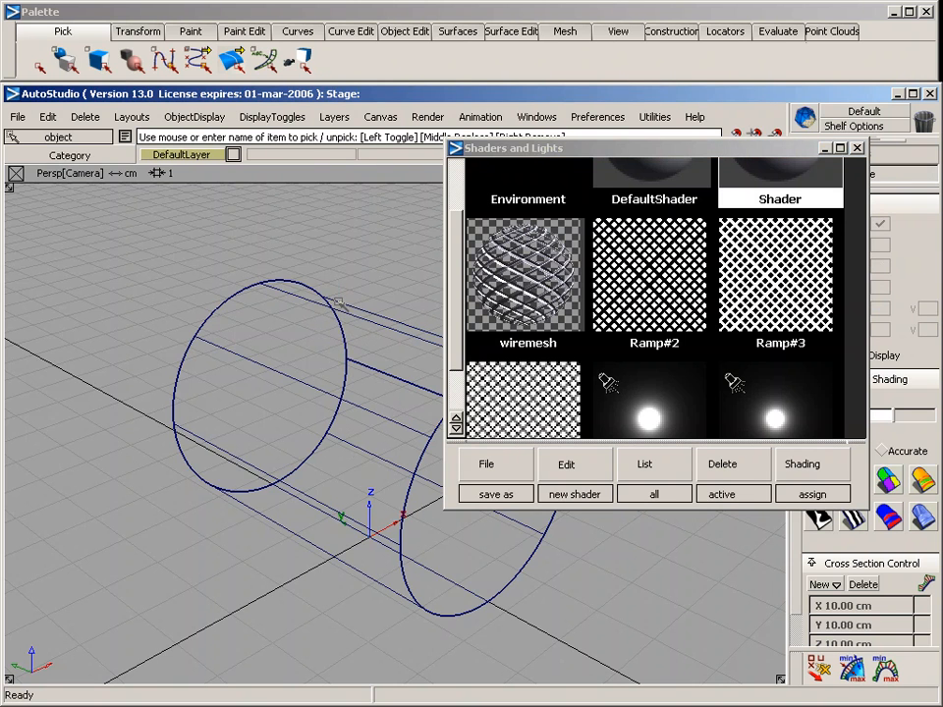
{"action": "left_click", "coordinate": [332, 300]}
{"action": "mouse_move", "coordinate": [458, 302]}
{"action": "left_mouse_down"}
{"action": "mouse_move", "coordinate": [452, 332]}
{"action": "mouse_move", "coordinate": [456, 304]}
{"action": "left_mouse_up"}
{"action": "left_click", "coordinate": [536, 290]}
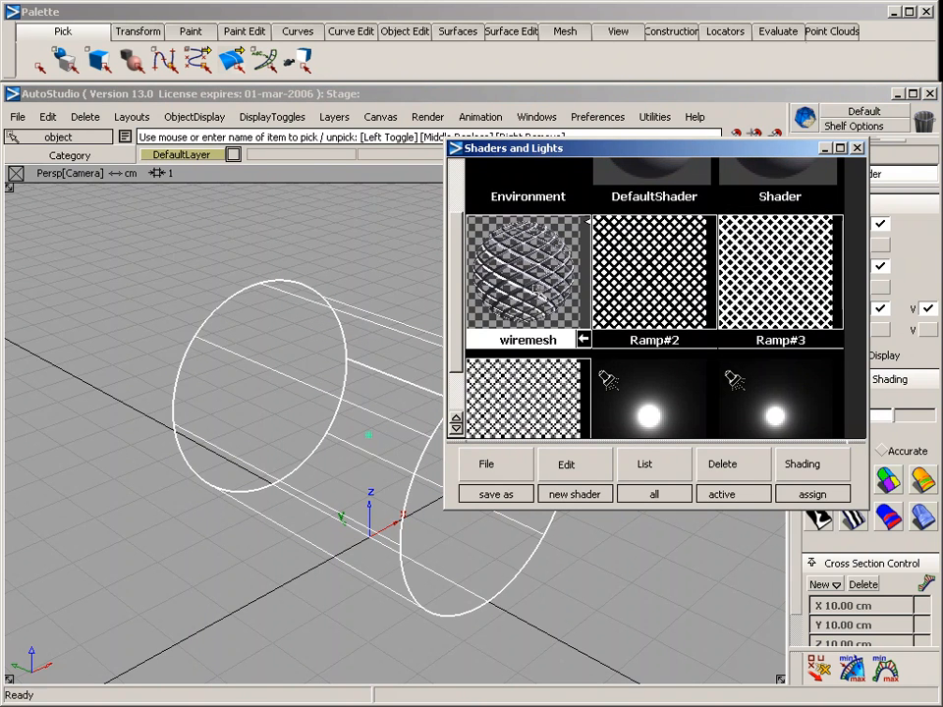
{"action": "left_click", "coordinate": [584, 340]}
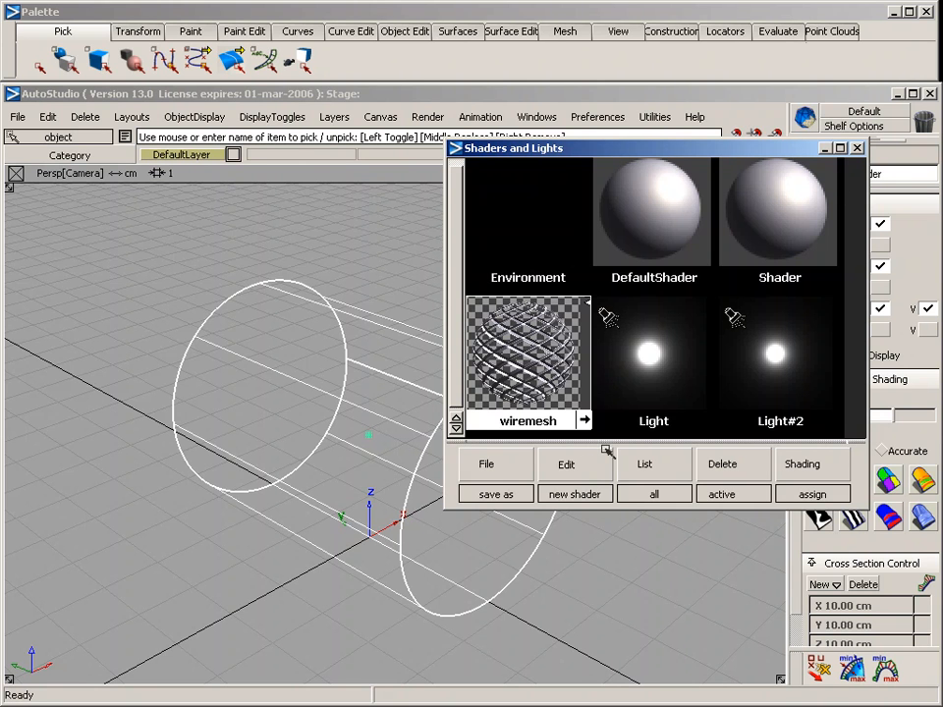
Step: Create a new shader and name it "wood"
{"action": "left_click", "coordinate": [567, 460]}
{"action": "left_click", "coordinate": [577, 437]}
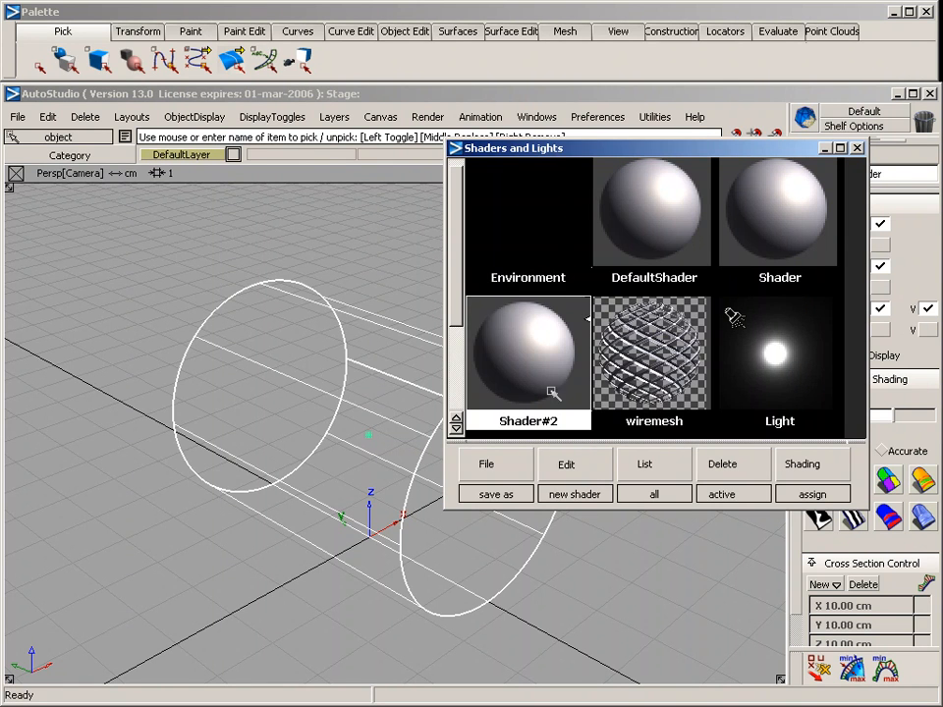
{"action": "left_click", "coordinate": [59, 204]}
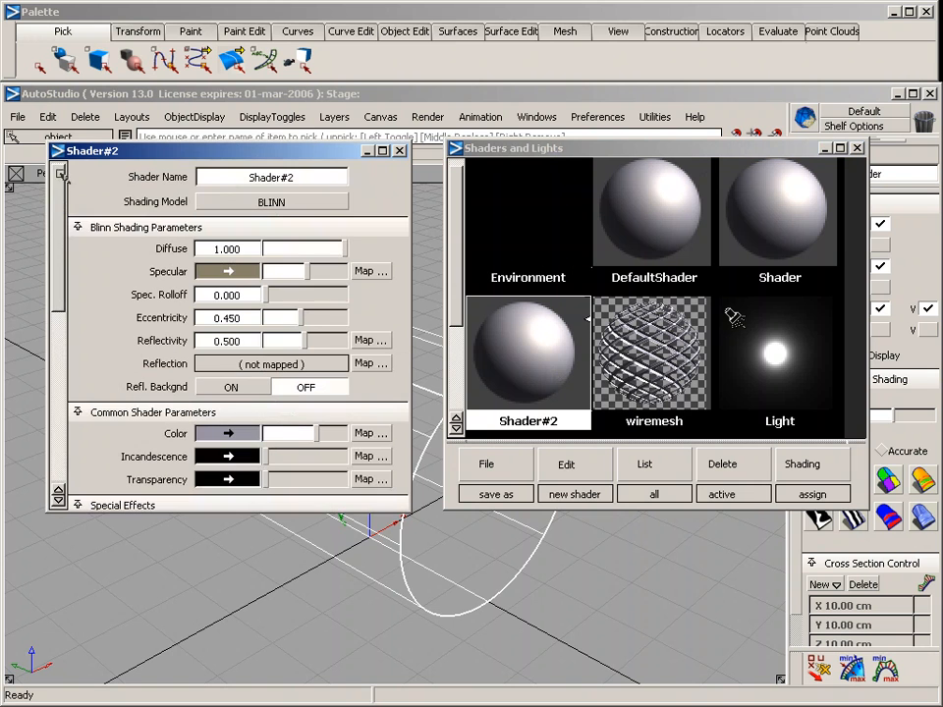
{"action": "left_click_drag", "start_coordinate": [306, 177], "coordinate": [217, 180]}
{"action": "type", "text": "wood"}
{"action": "key", "text": "Return"}
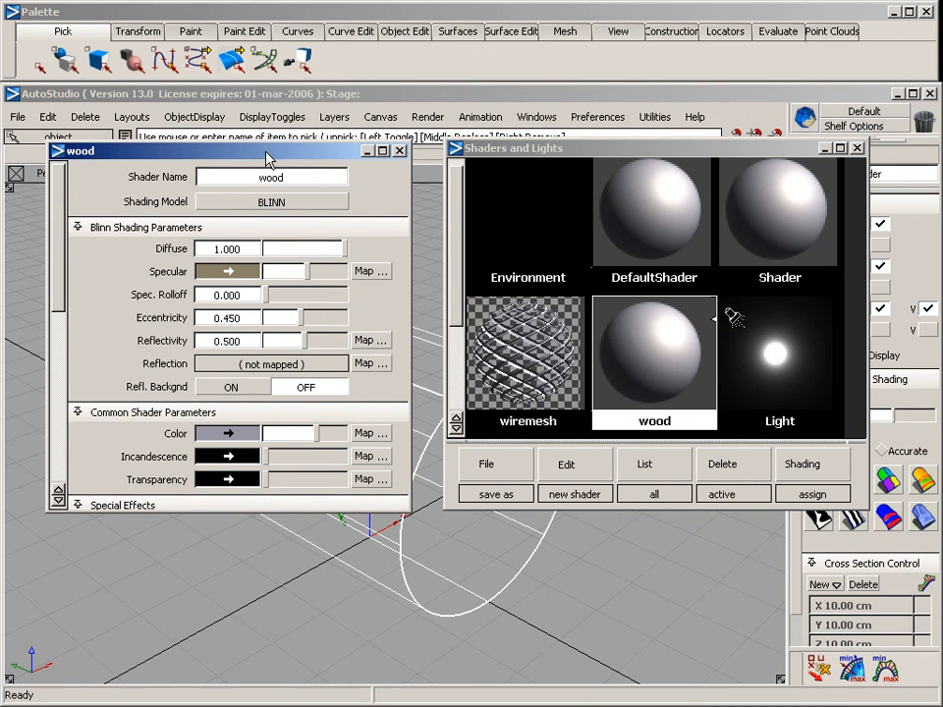
Step: Close the wood shader's settings and assign the shader to the picked cylinder
{"action": "left_click_drag", "start_coordinate": [269, 154], "coordinate": [296, 157]}
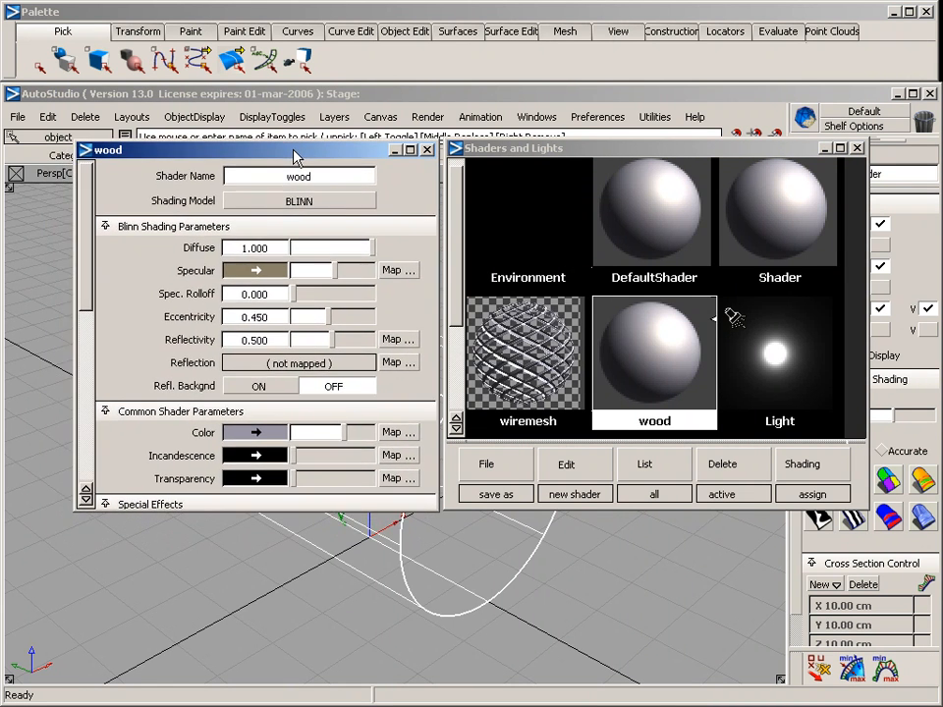
{"action": "left_click", "coordinate": [429, 150]}
{"action": "left_click_drag", "start_coordinate": [833, 472], "coordinate": [823, 435]}
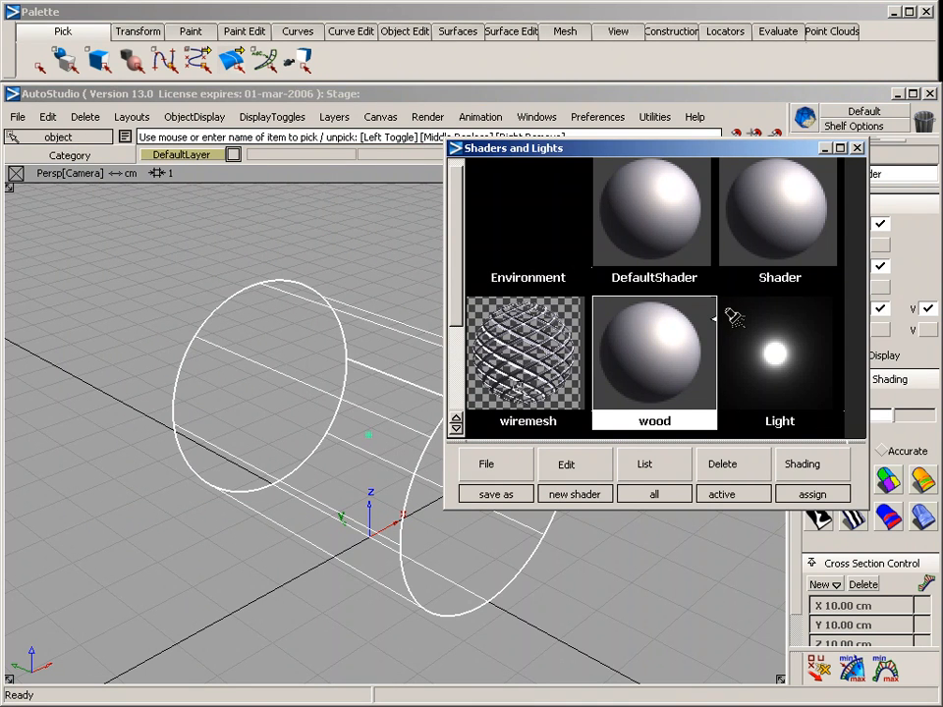
Step: Show the image wood.jpg from the pix folder in the image viewer to examine the texture
{"action": "left_click", "coordinate": [429, 117]}
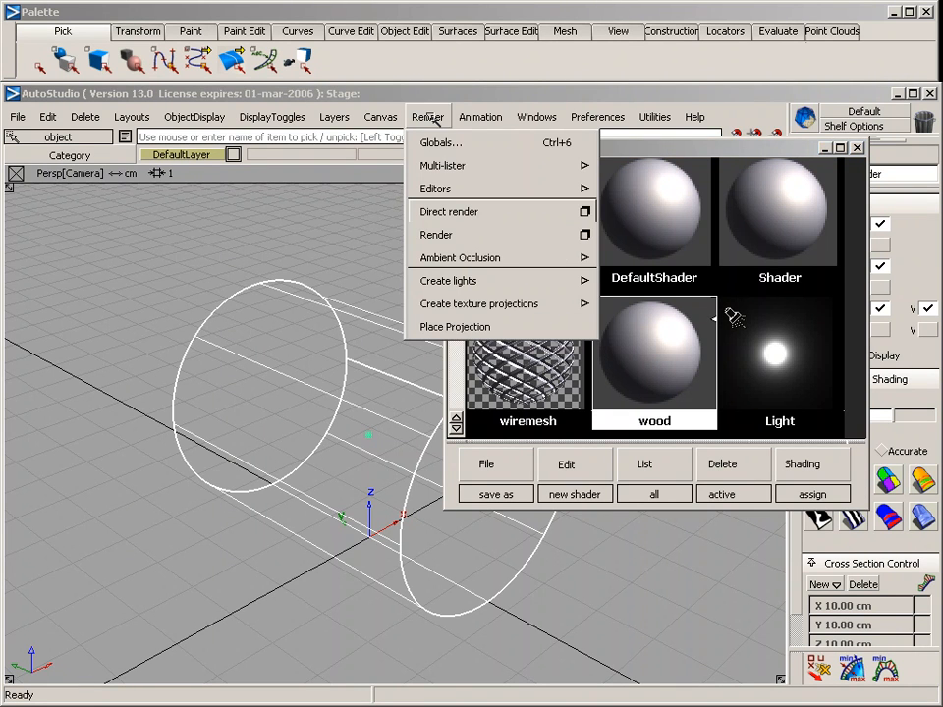
{"action": "left_click", "coordinate": [18, 116]}
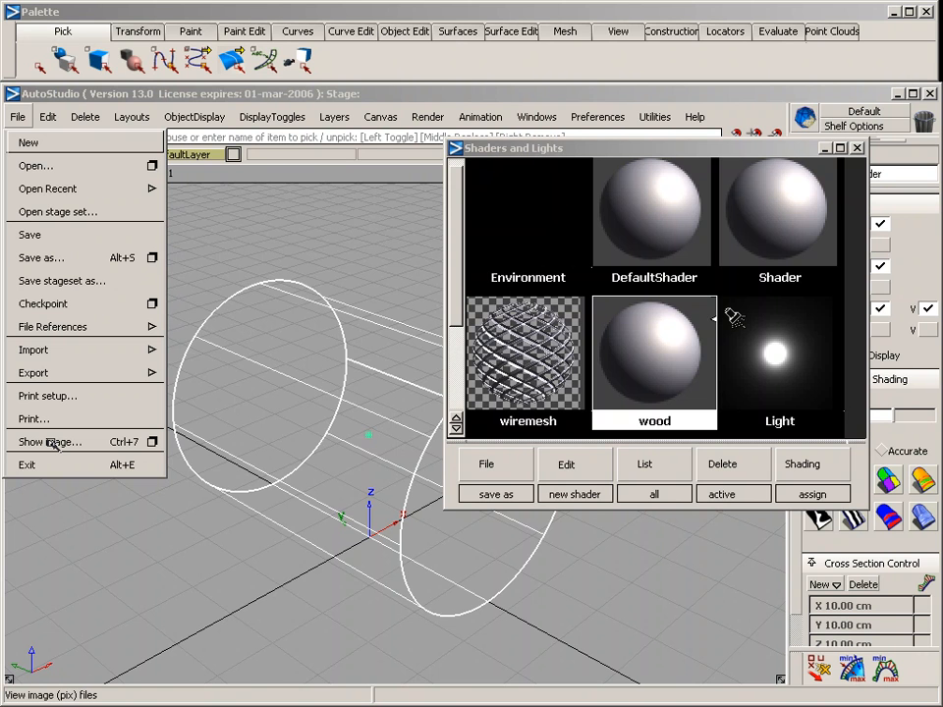
{"action": "left_click", "coordinate": [57, 442]}
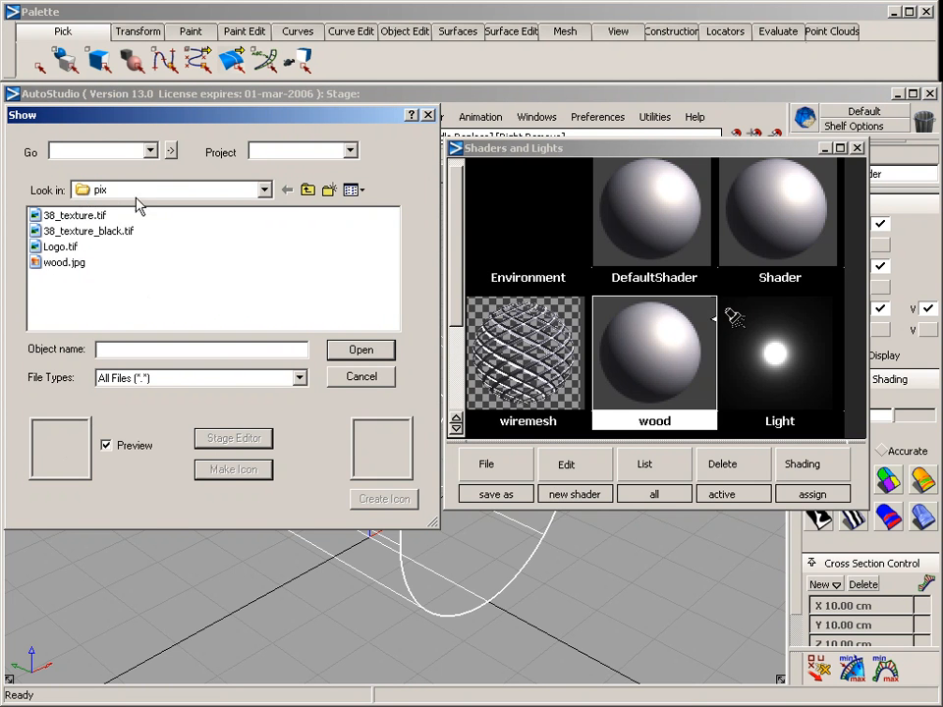
{"action": "left_click", "coordinate": [59, 263]}
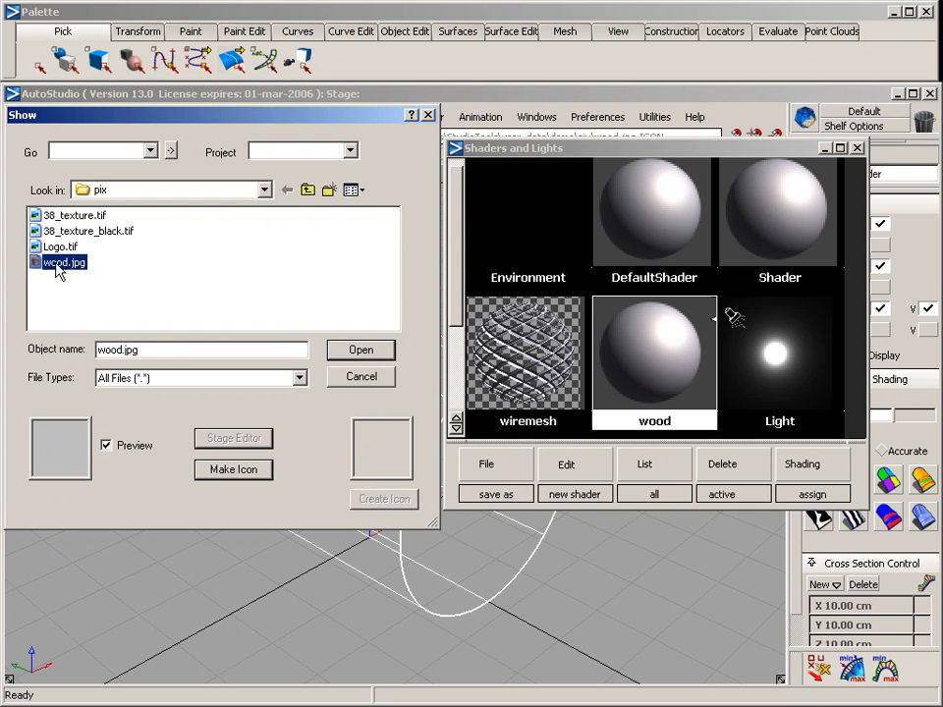
{"action": "left_click", "coordinate": [362, 352]}
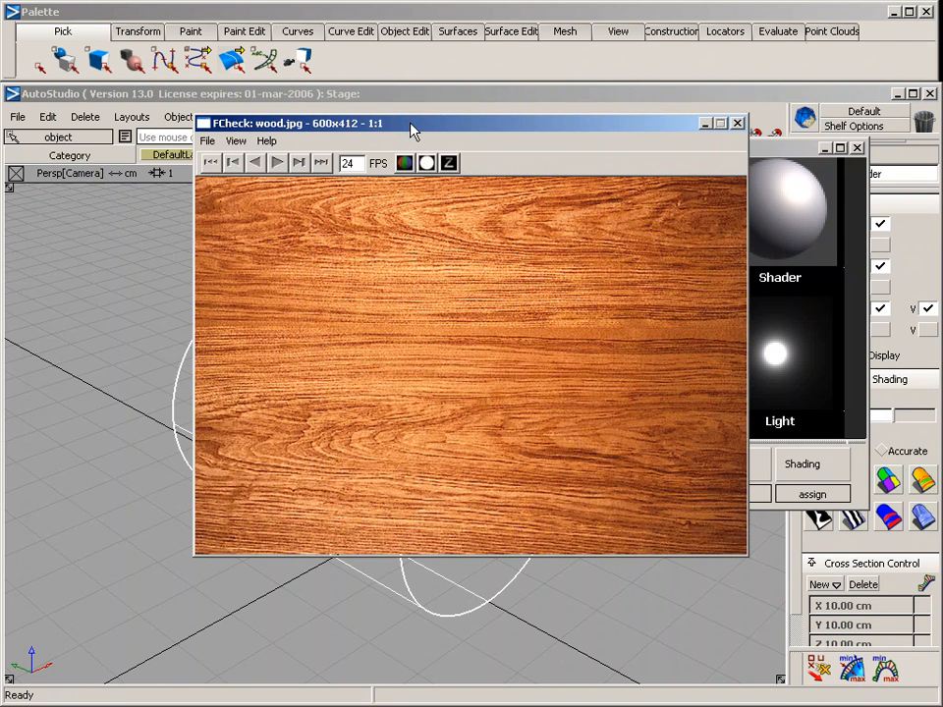
{"action": "left_click_drag", "start_coordinate": [415, 125], "coordinate": [302, 180]}
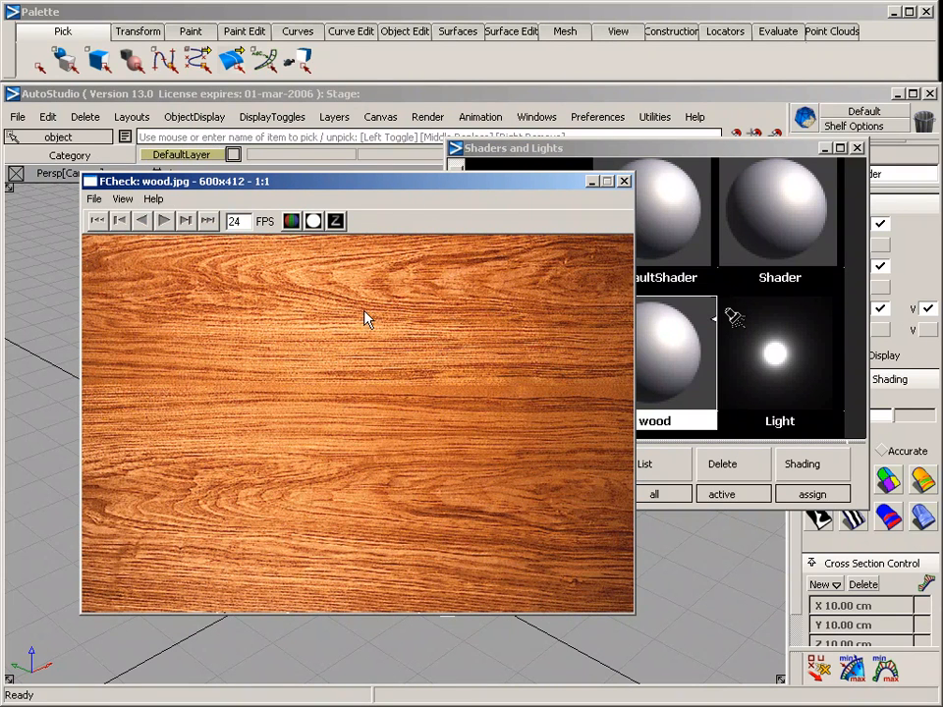
{"action": "left_click_drag", "start_coordinate": [323, 188], "coordinate": [311, 155]}
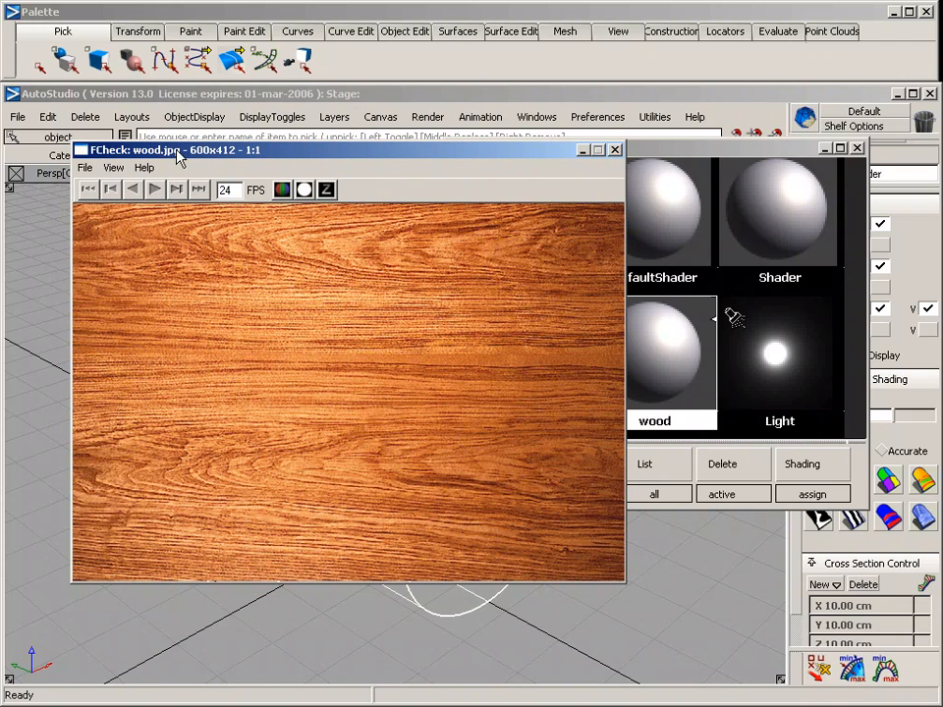
{"action": "left_click", "coordinate": [84, 169]}
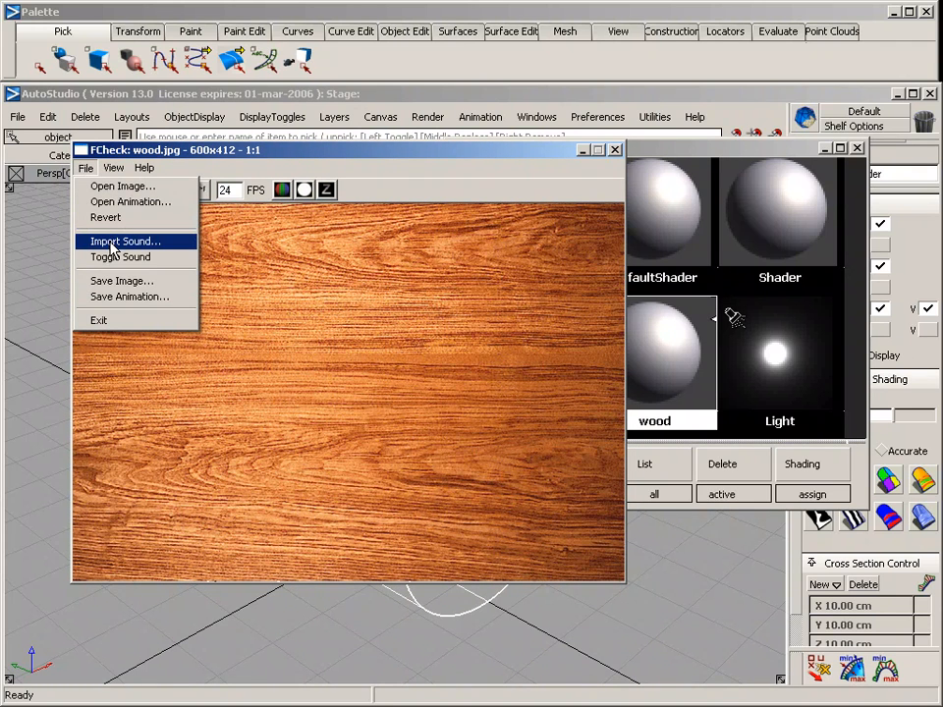
{"action": "key", "text": "Right"}
{"action": "key", "text": "Right"}
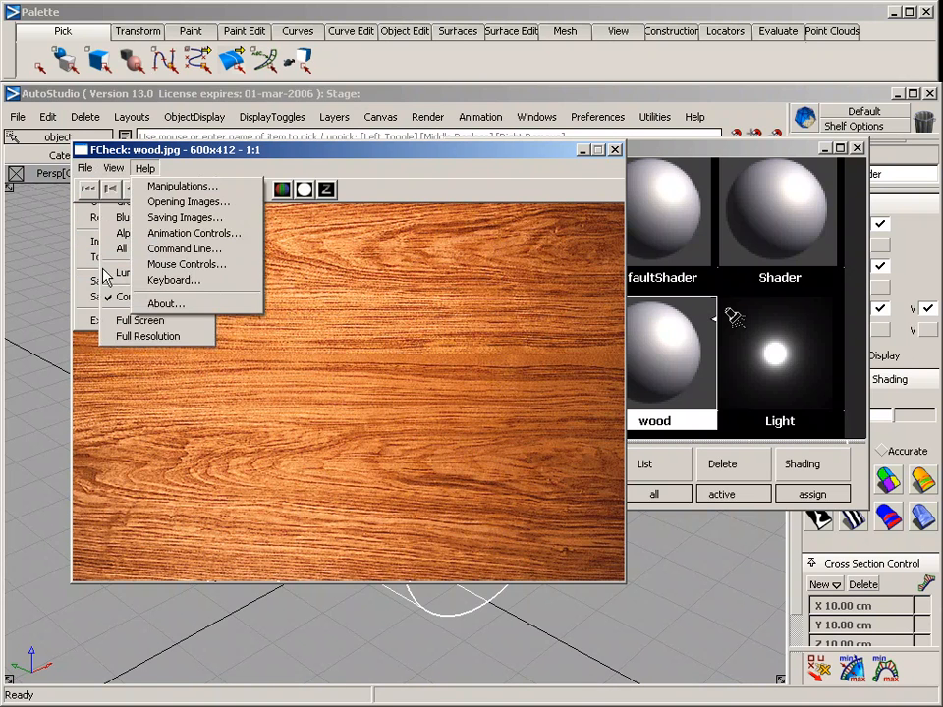
{"action": "left_click", "coordinate": [86, 277]}
{"action": "left_click", "coordinate": [85, 169]}
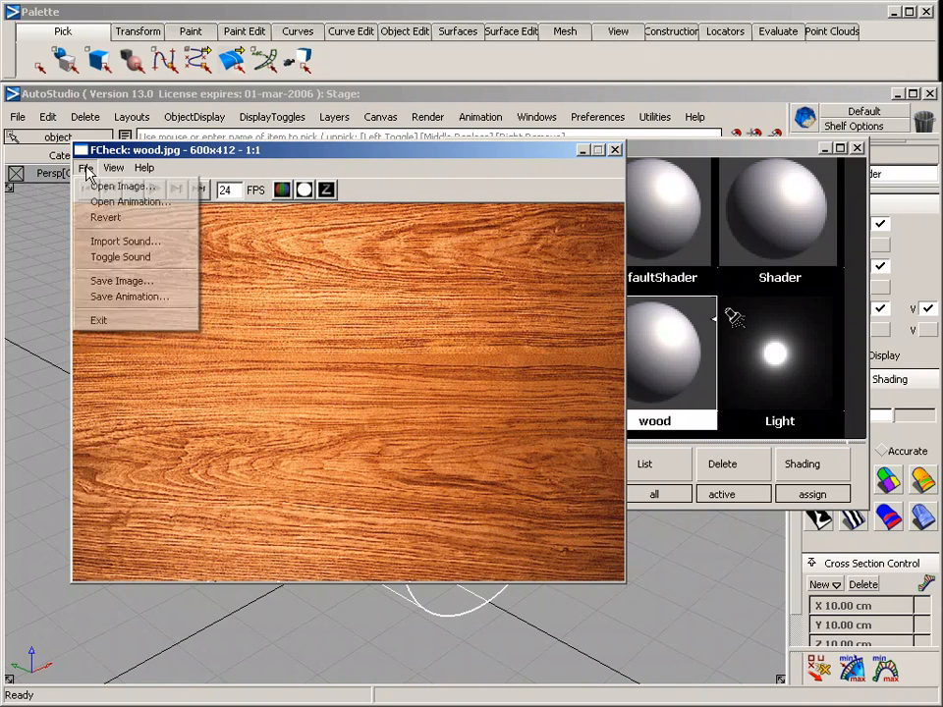
Step: Save the wood image in Alias format as "wood" in the pix folder and close the image viewer
{"action": "left_click", "coordinate": [119, 282]}
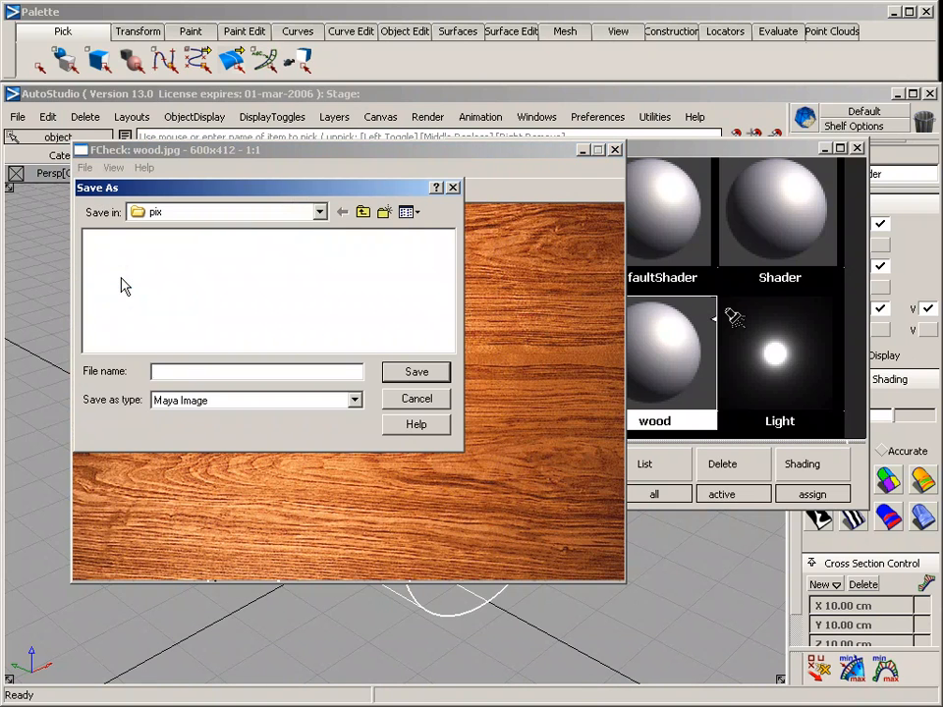
{"action": "left_click", "coordinate": [354, 400]}
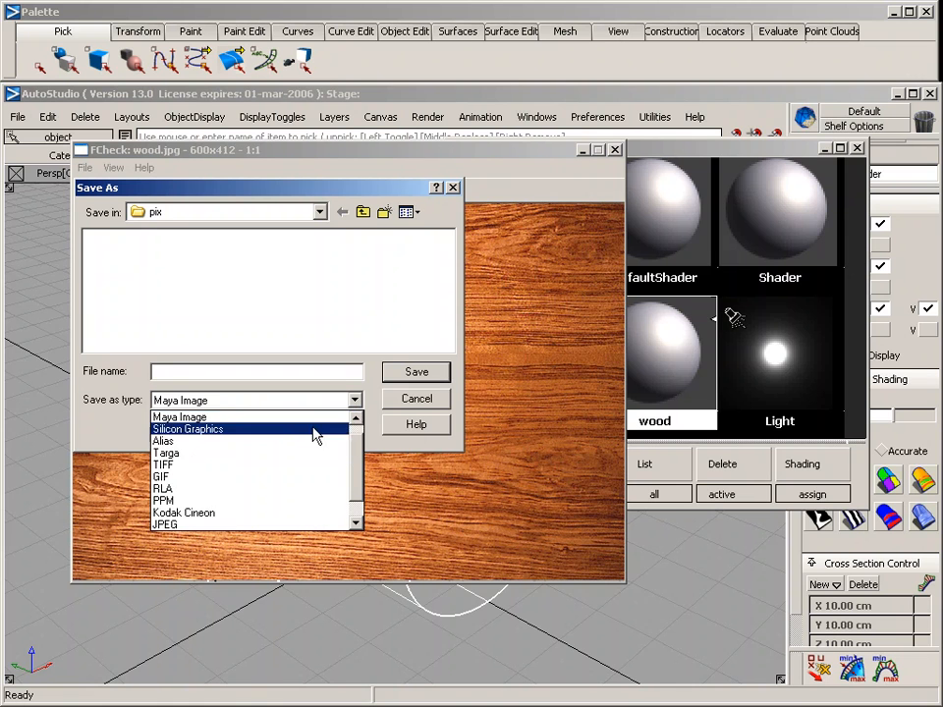
{"action": "left_click", "coordinate": [239, 442]}
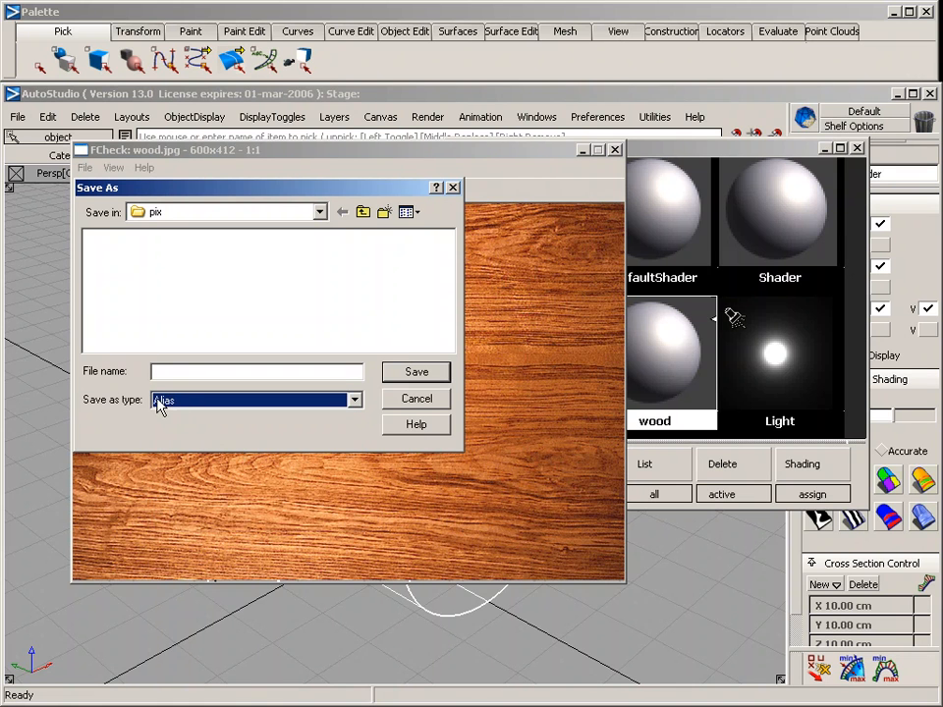
{"action": "left_click", "coordinate": [415, 374]}
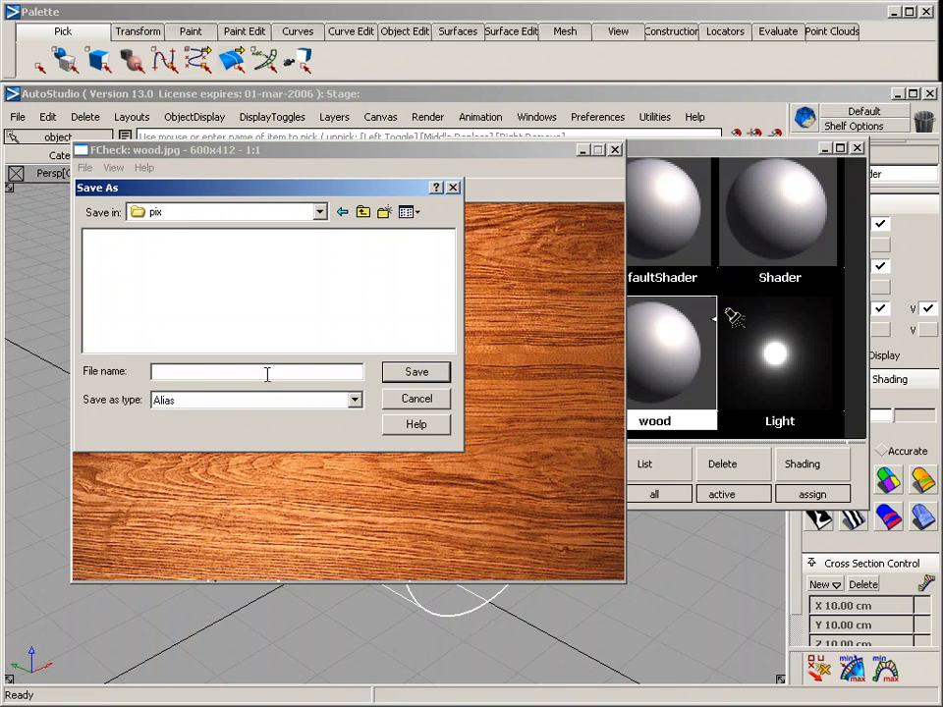
{"action": "type", "text": "wood"}
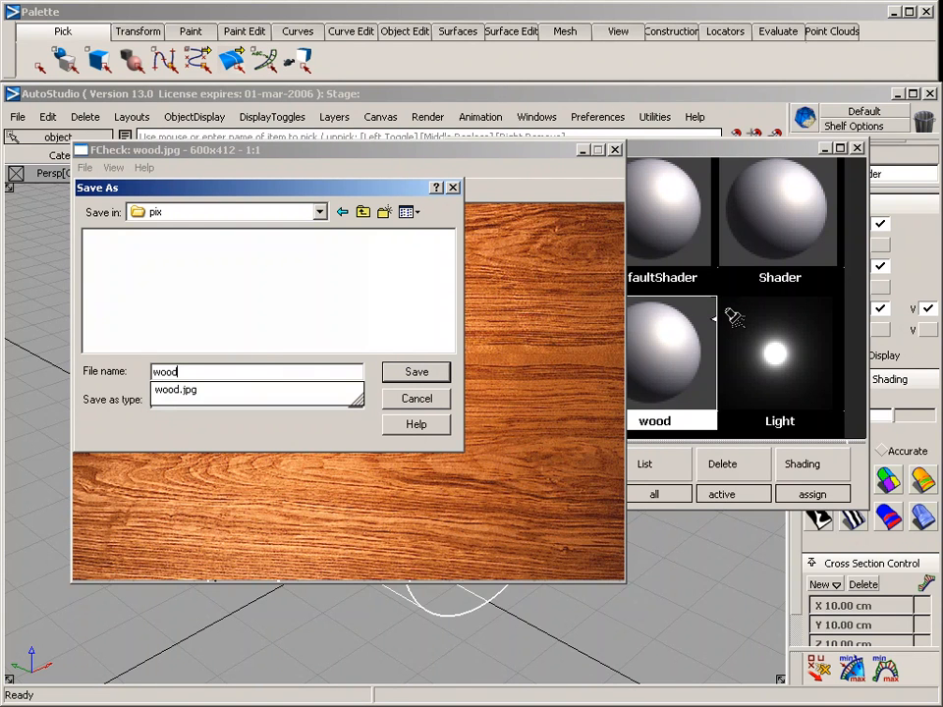
{"action": "left_click", "coordinate": [417, 373]}
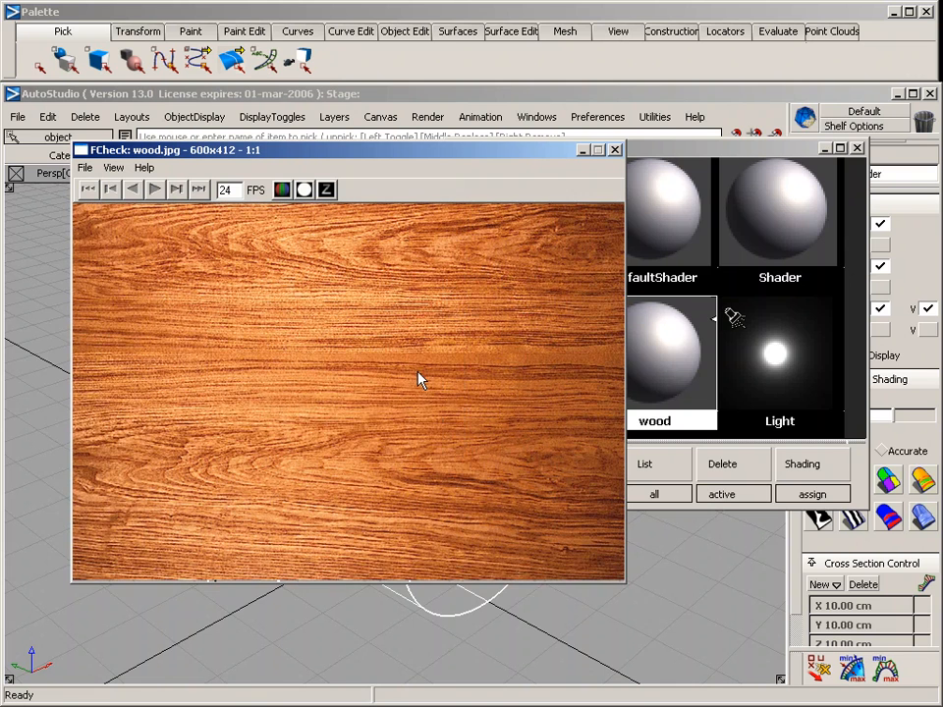
{"action": "left_click", "coordinate": [613, 152]}
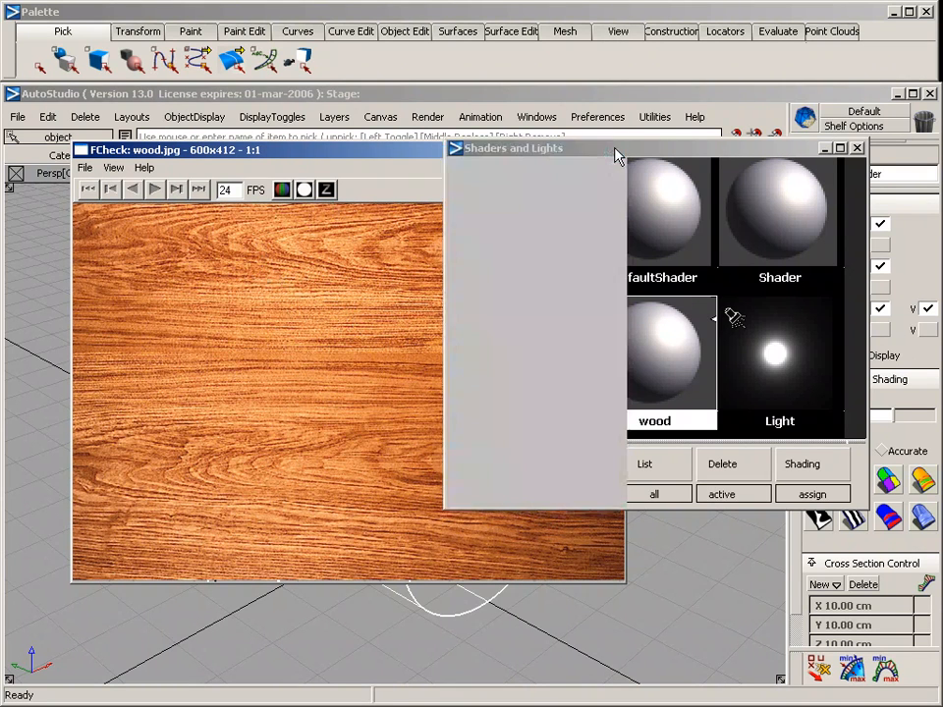
Step: Map the wood shader's Color with a File texture that uses the image wood.als from the pix folder
{"action": "left_click_drag", "start_coordinate": [617, 153], "coordinate": [638, 125]}
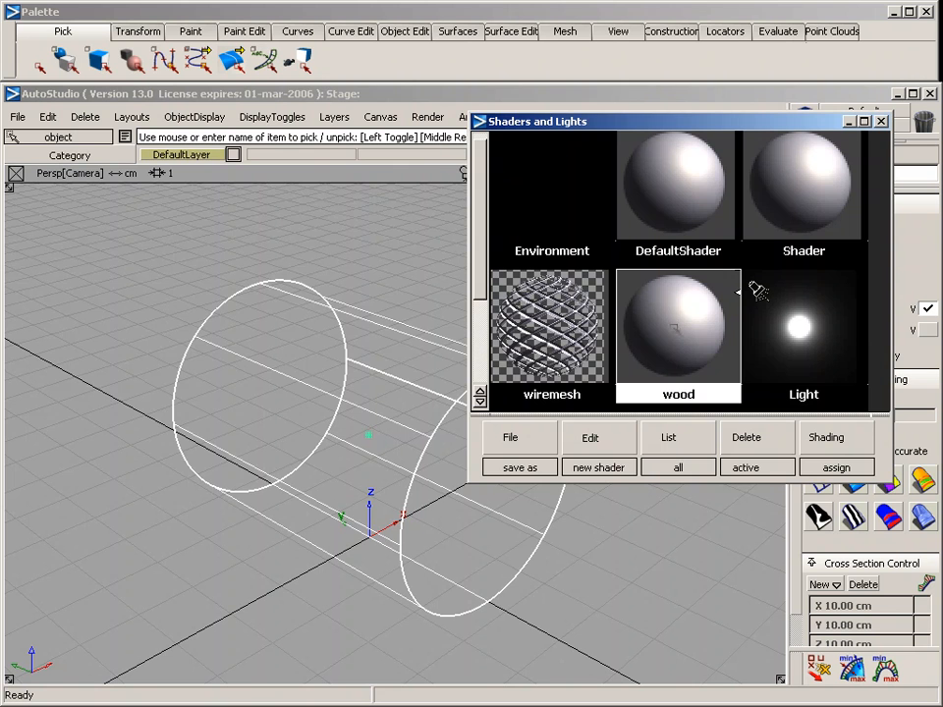
{"action": "double_click", "coordinate": [666, 339]}
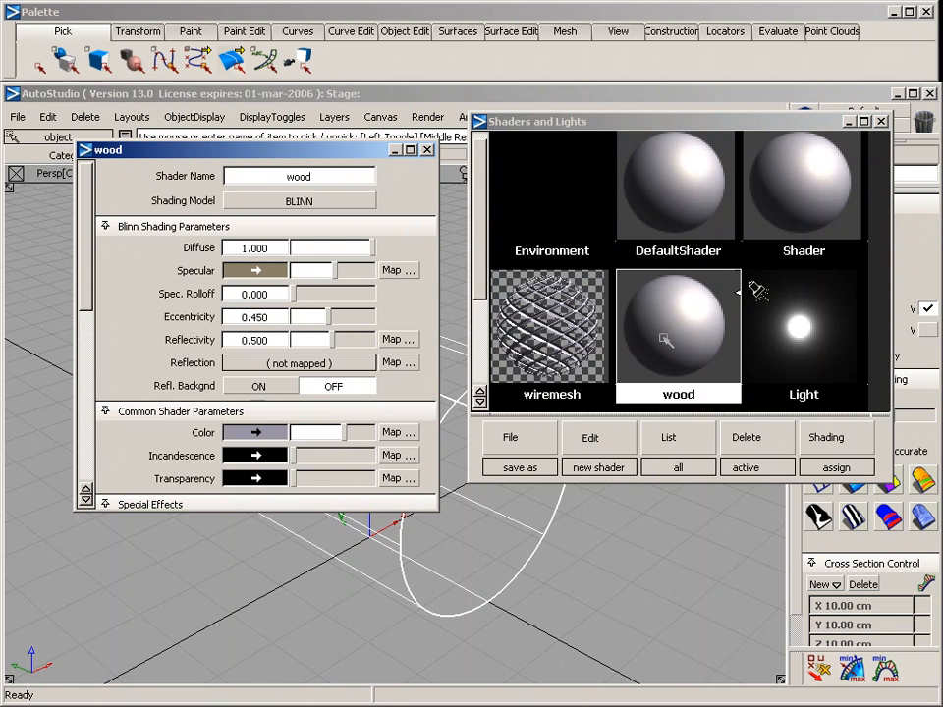
{"action": "scroll", "coordinate": [365, 351], "scroll_direction": "down", "scroll_amount": 3}
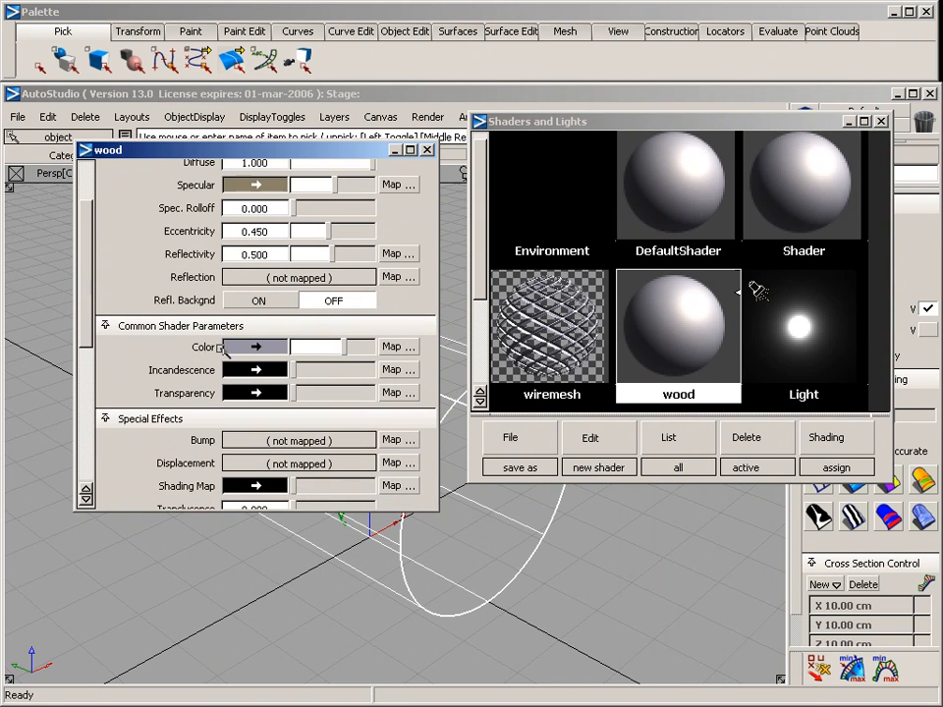
{"action": "left_click", "coordinate": [397, 348]}
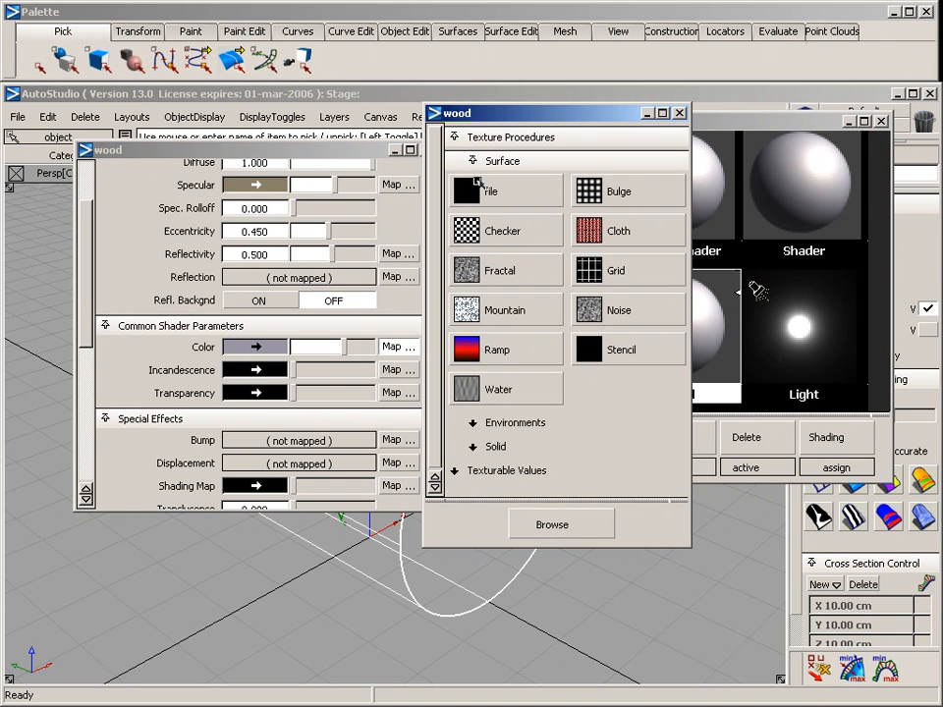
{"action": "left_click", "coordinate": [536, 195]}
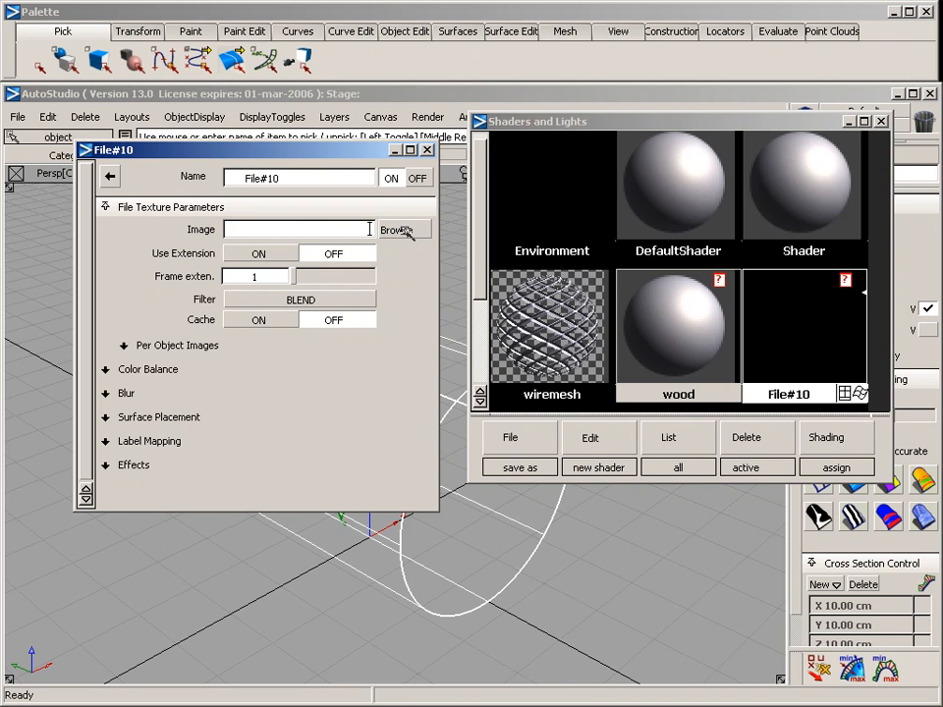
{"action": "left_click", "coordinate": [403, 230]}
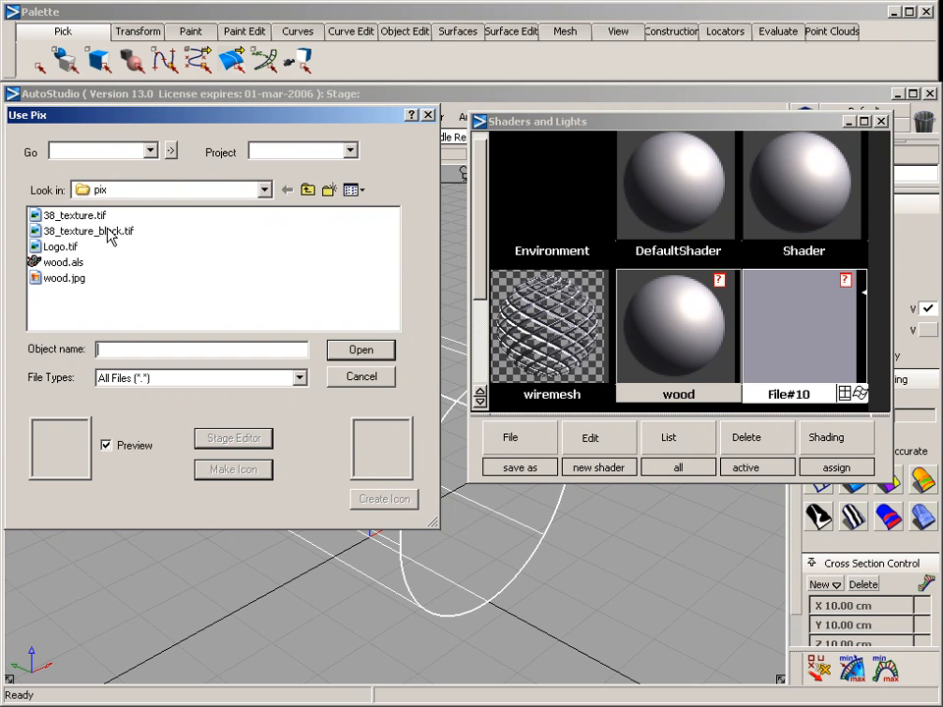
{"action": "left_click", "coordinate": [74, 262]}
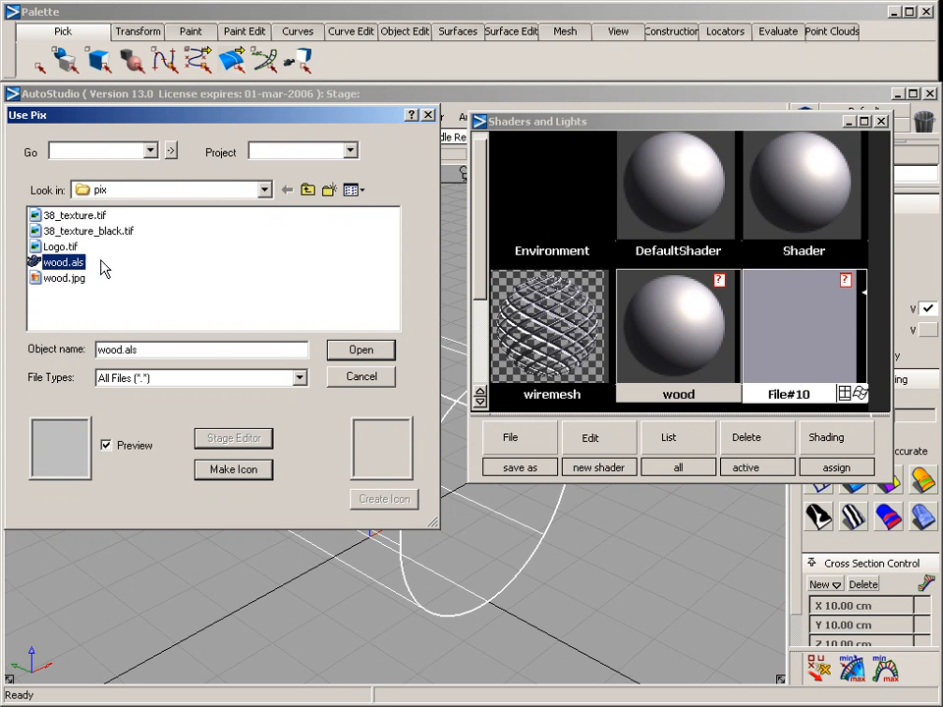
{"action": "left_click", "coordinate": [346, 356]}
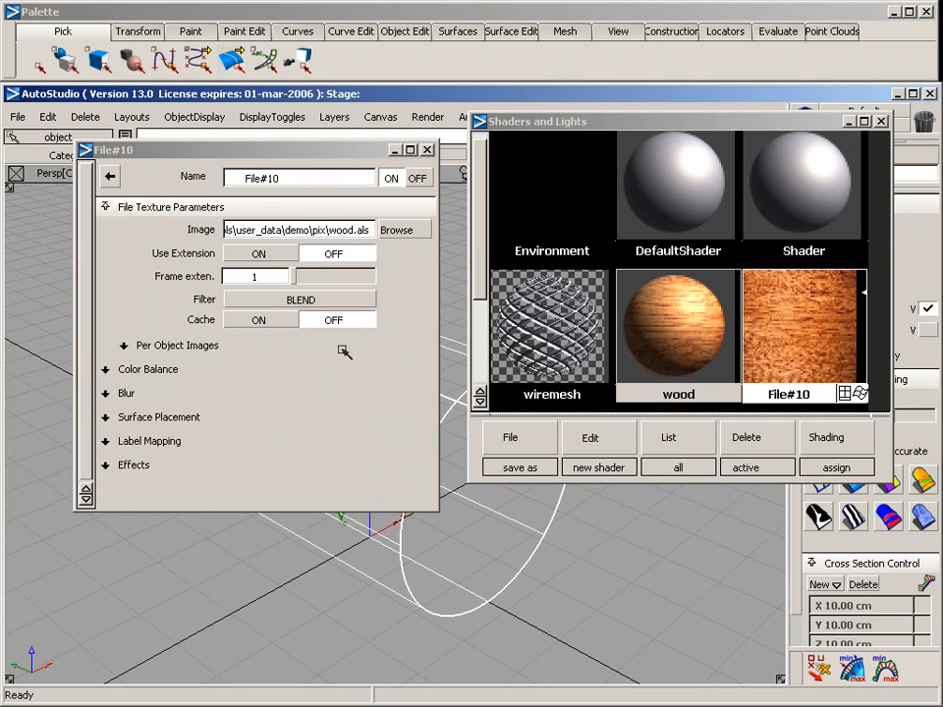
Step: Close the wood shader's settings and direct render the perspective view with the Raycaster
{"action": "left_click", "coordinate": [687, 331]}
{"action": "left_click", "coordinate": [795, 339]}
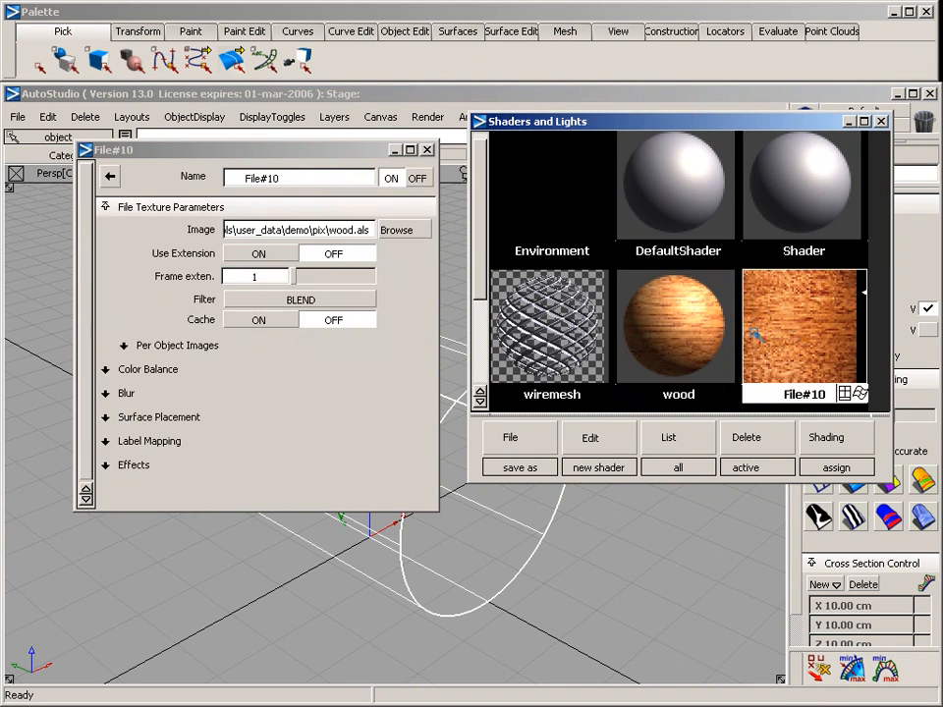
{"action": "left_click", "coordinate": [692, 327]}
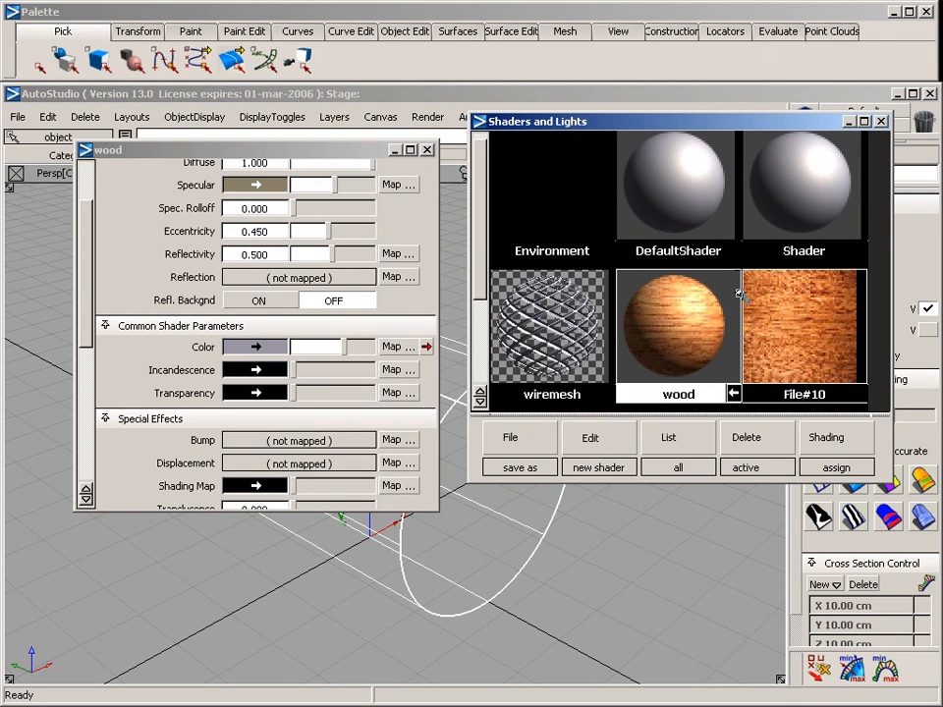
{"action": "left_click", "coordinate": [426, 149]}
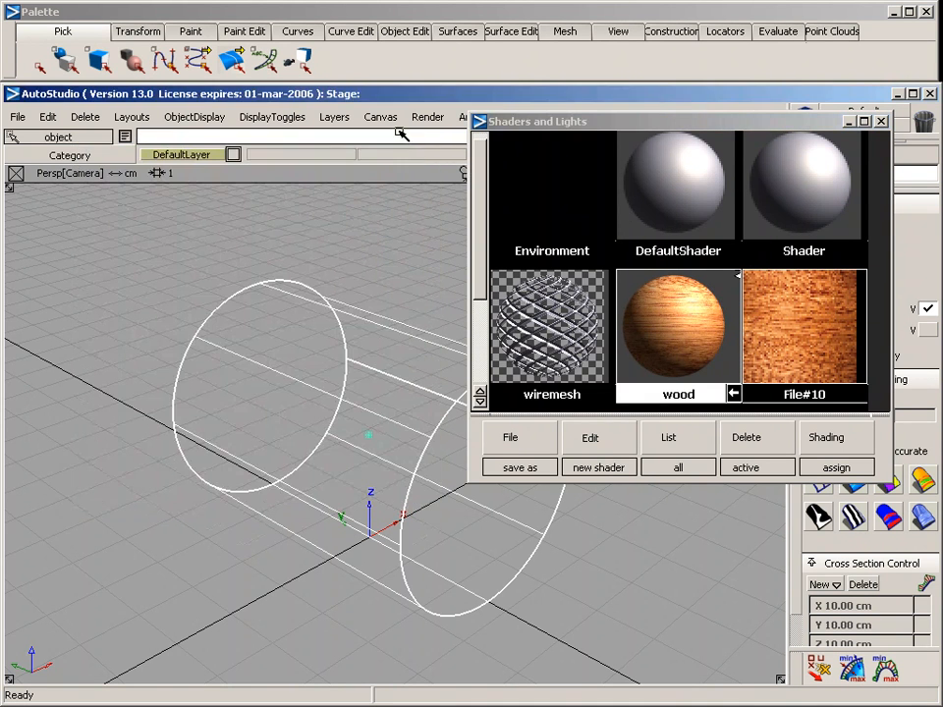
{"action": "left_click", "coordinate": [424, 116]}
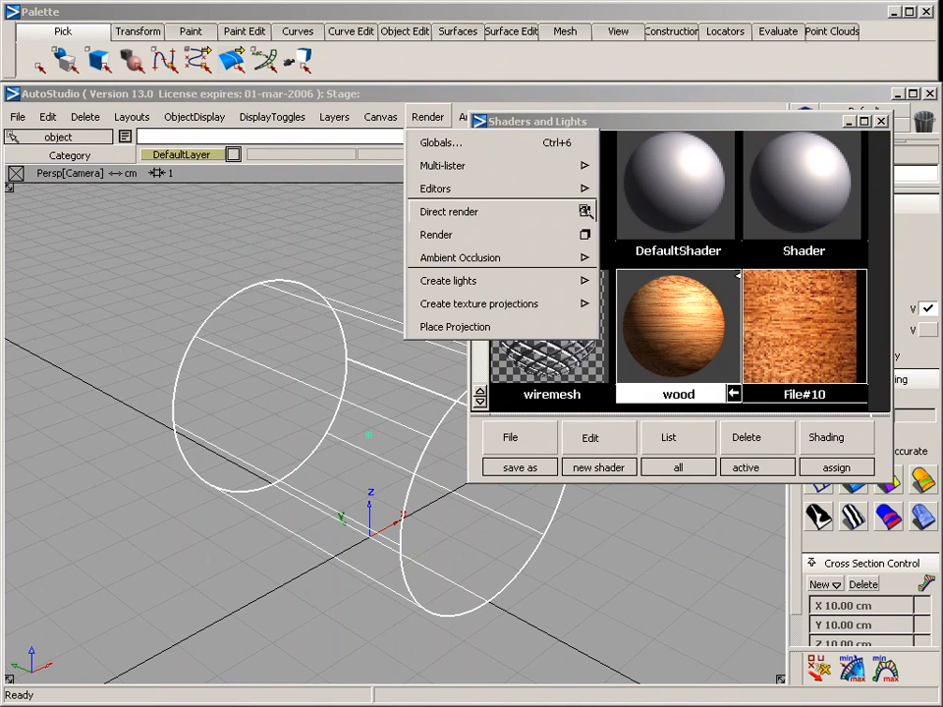
{"action": "left_click", "coordinate": [583, 212]}
{"action": "left_click", "coordinate": [657, 210]}
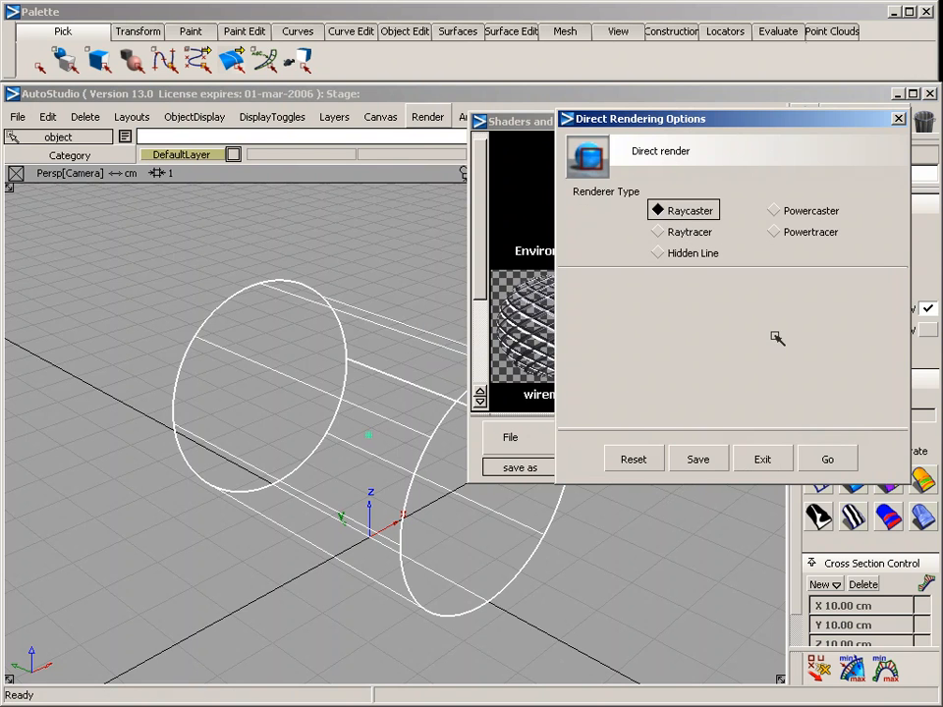
{"action": "left_click", "coordinate": [826, 458]}
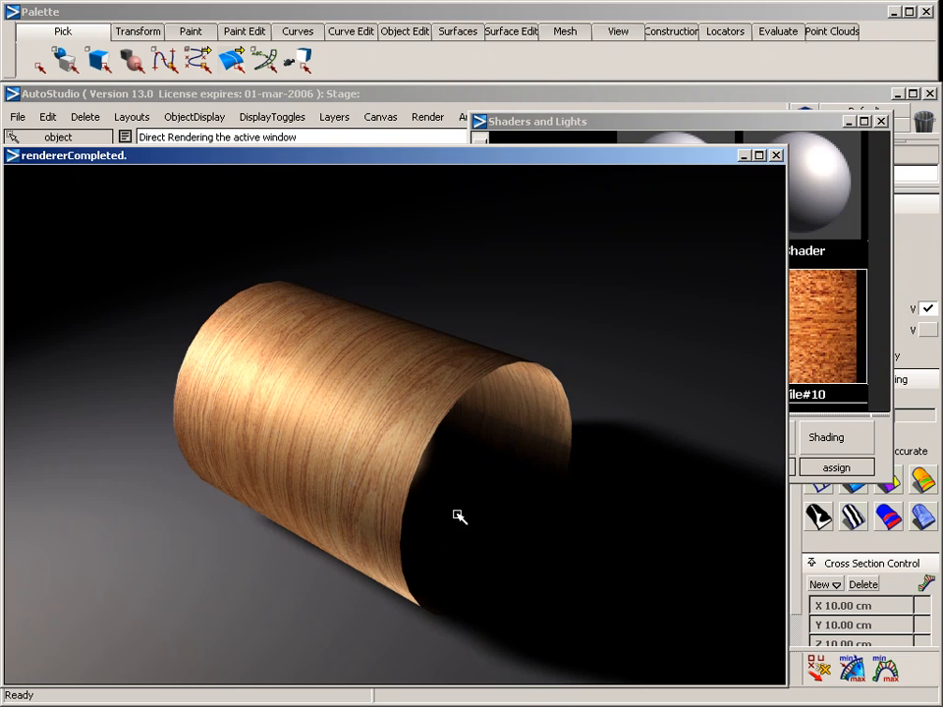
Step: Rotate the wood file texture to 90 in its surface placement settings
{"action": "left_click", "coordinate": [820, 306]}
{"action": "double_click", "coordinate": [801, 327]}
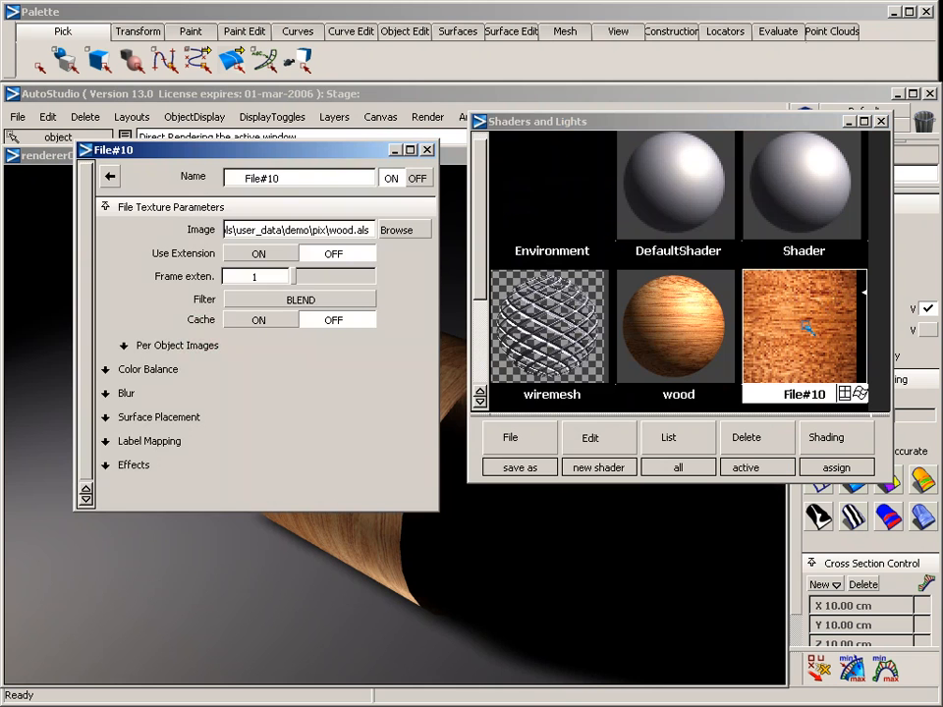
{"action": "left_click", "coordinate": [236, 417]}
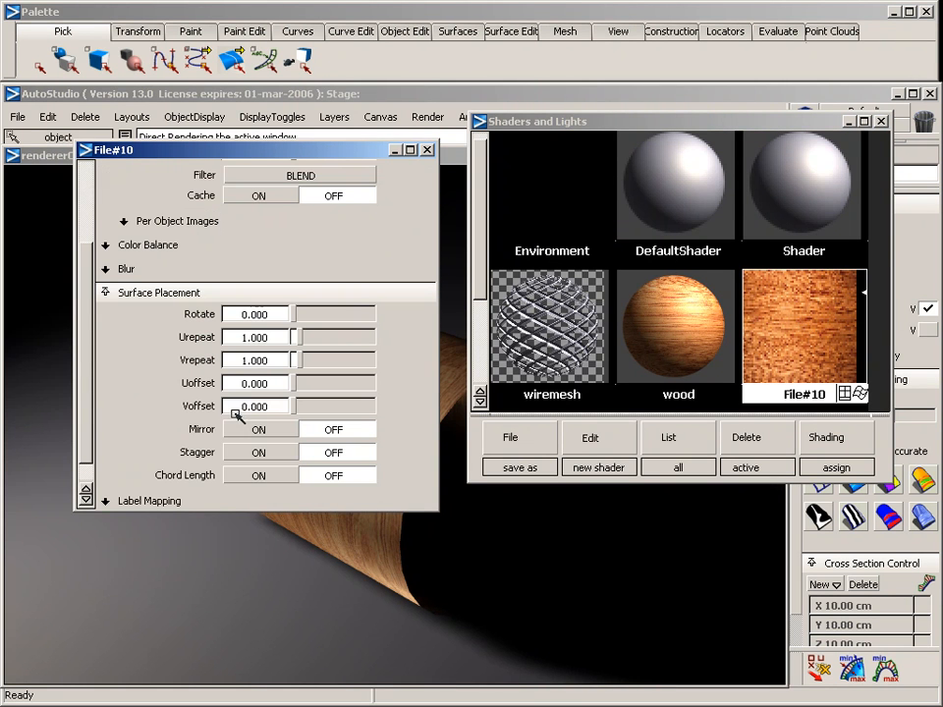
{"action": "left_click", "coordinate": [221, 315]}
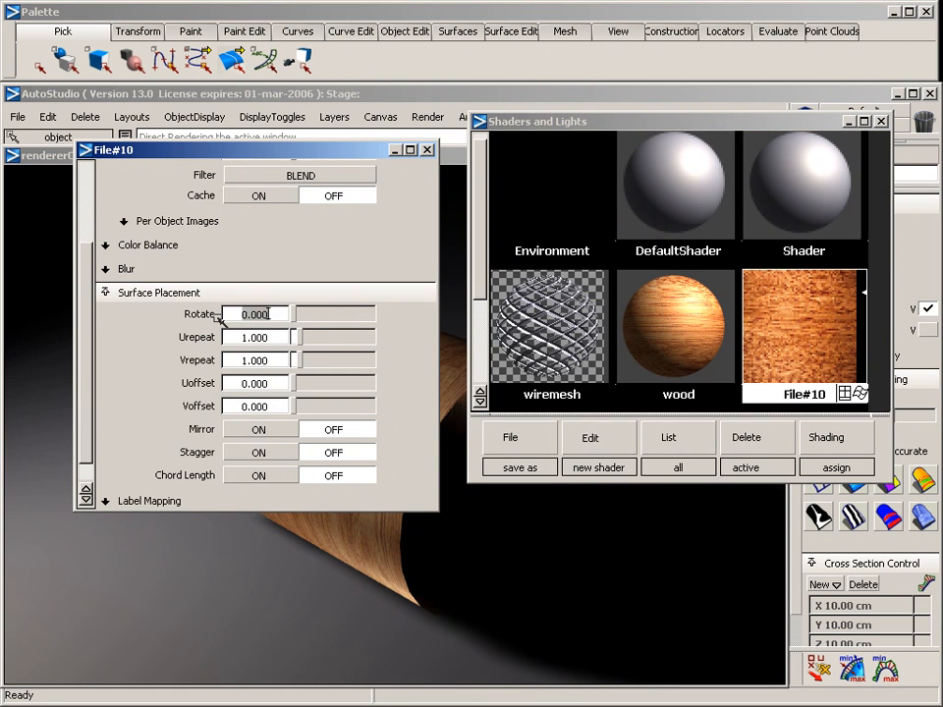
{"action": "type", "text": "90"}
{"action": "key", "text": "Return"}
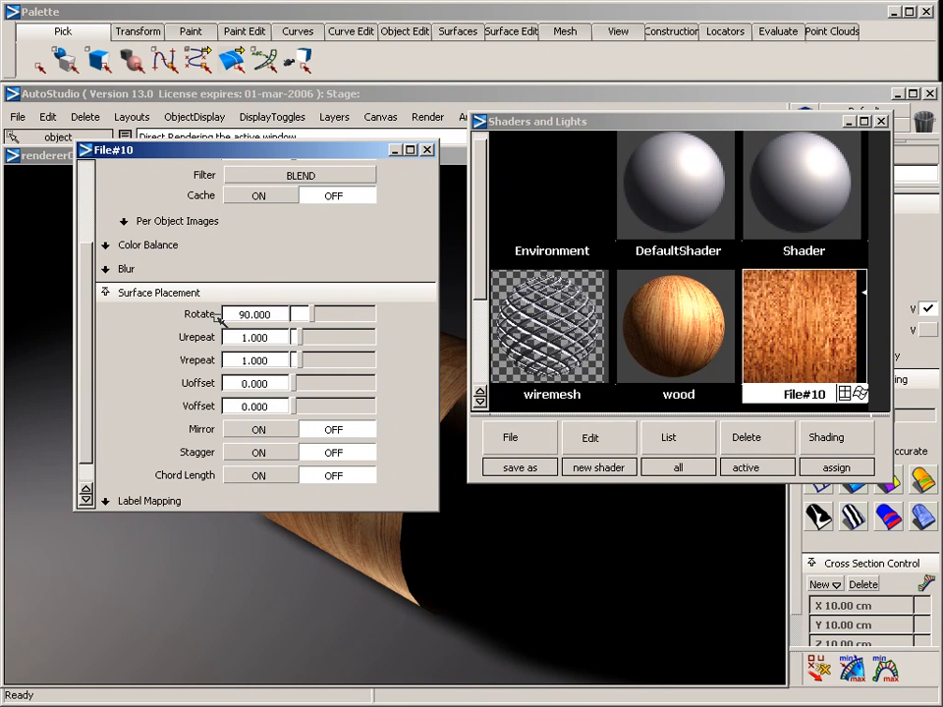
Step: Close the texture settings and re-render a region enclosing the whole cylinder in the render window
{"action": "left_click", "coordinate": [426, 149]}
{"action": "left_click", "coordinate": [222, 218]}
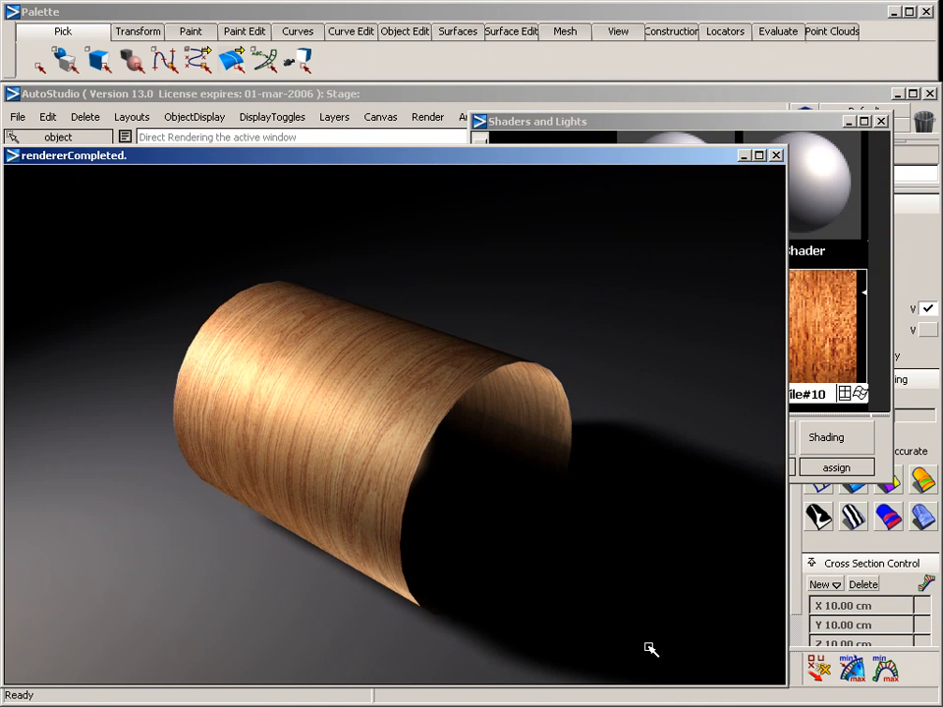
{"action": "left_click_drag", "start_coordinate": [132, 229], "coordinate": [650, 649]}
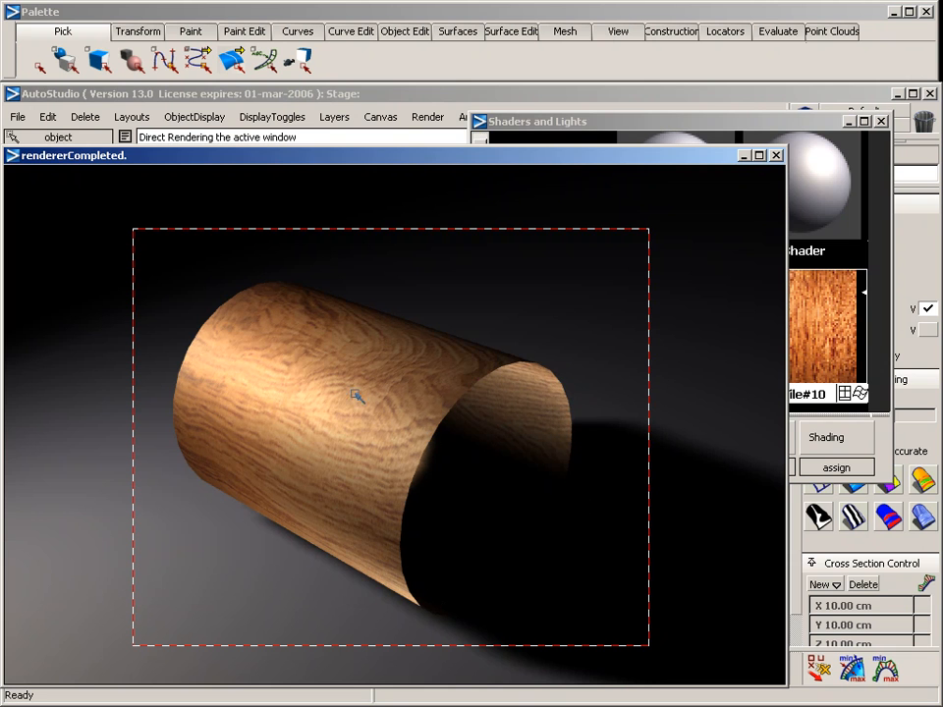
Step: Reopen the wood file texture's settings, try a Urepeat of 1.396 and set it back to 1
{"action": "left_click", "coordinate": [742, 121]}
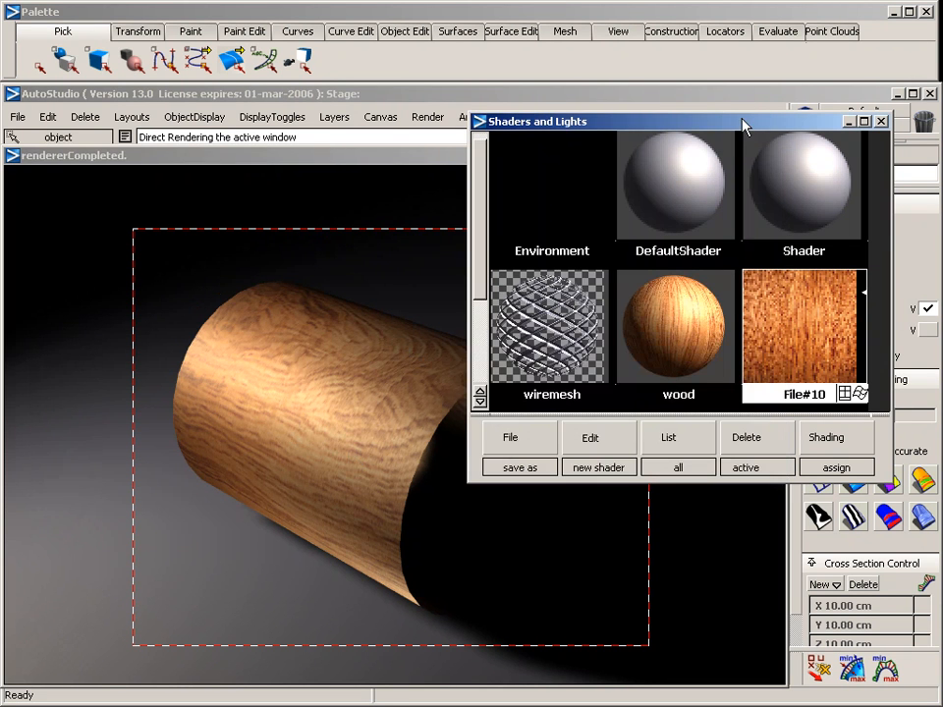
{"action": "double_click", "coordinate": [785, 334]}
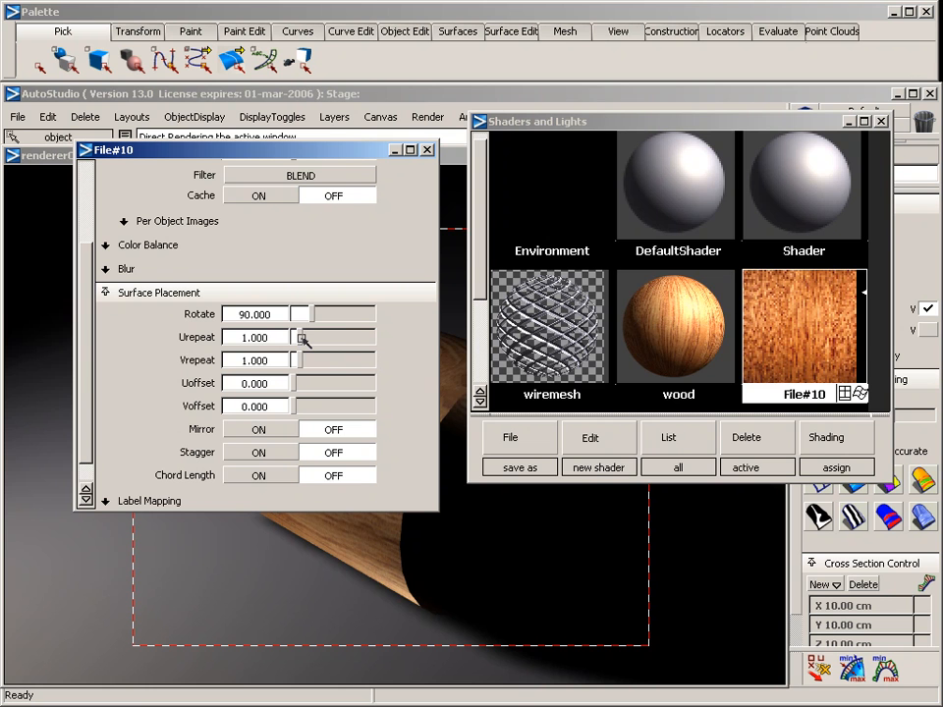
{"action": "left_click_drag", "start_coordinate": [302, 339], "coordinate": [305, 342]}
{"action": "mouse_move", "coordinate": [302, 341]}
{"action": "left_mouse_down"}
{"action": "mouse_move", "coordinate": [320, 349]}
{"action": "mouse_move", "coordinate": [307, 344]}
{"action": "left_mouse_up"}
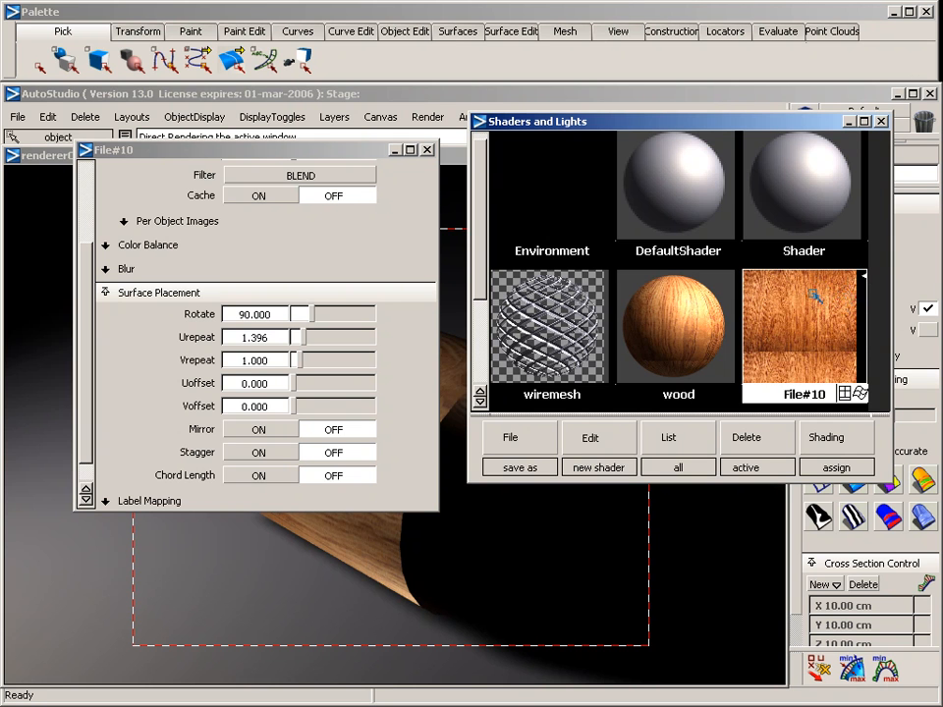
{"action": "left_click_drag", "start_coordinate": [282, 338], "coordinate": [225, 338]}
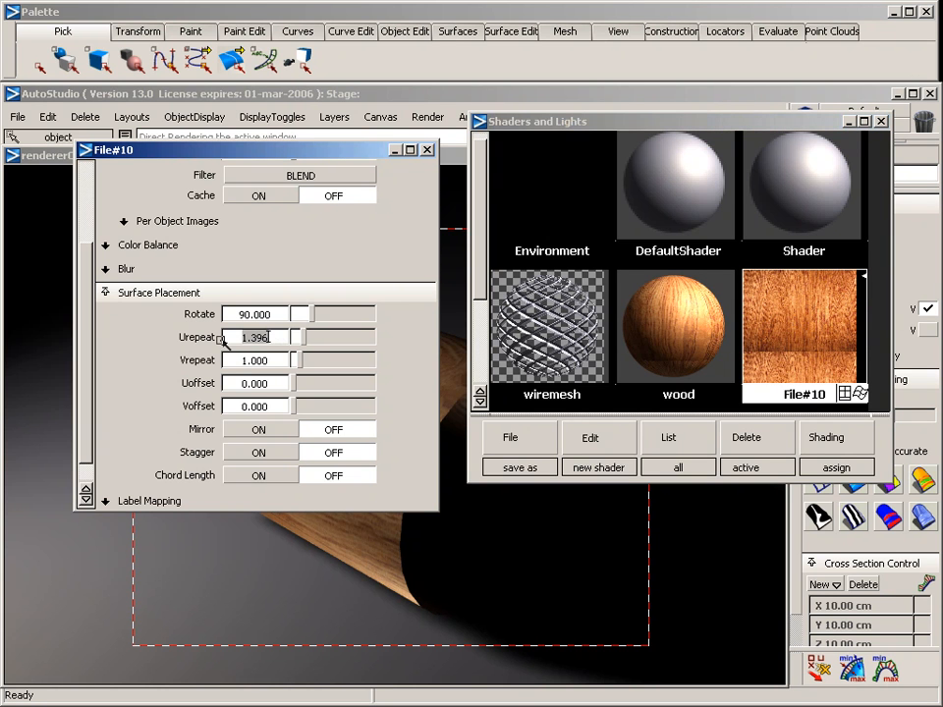
{"action": "type", "text": "1"}
{"action": "key", "text": "Return"}
Step: Set the wood file texture's Vrepeat to 2 and turn Mirror on, closing its settings
{"action": "left_click_drag", "start_coordinate": [282, 362], "coordinate": [225, 361]}
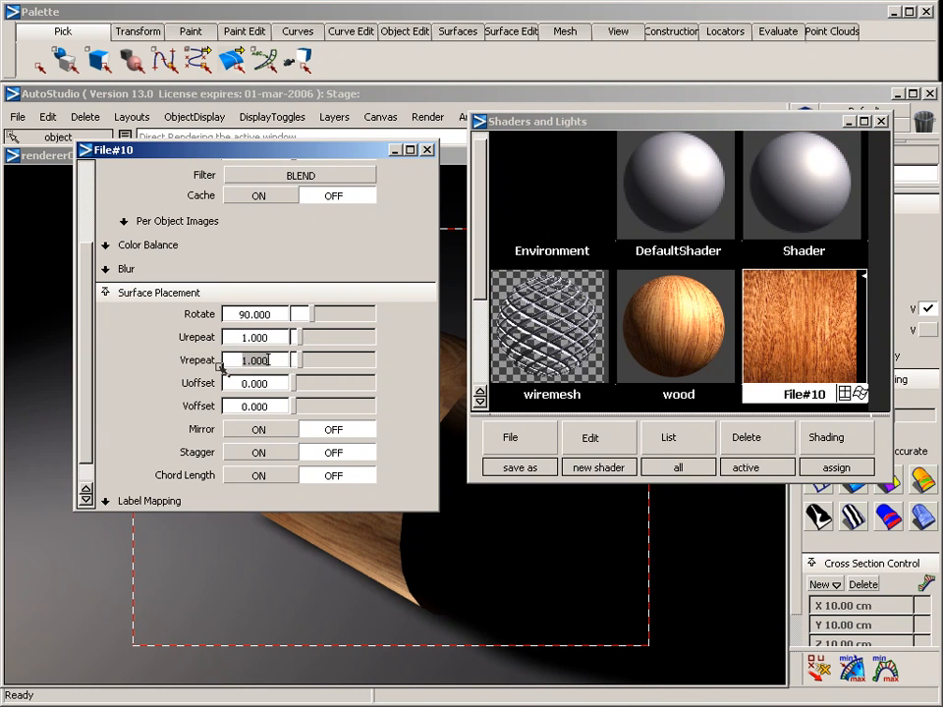
{"action": "type", "text": "2"}
{"action": "key", "text": "Return"}
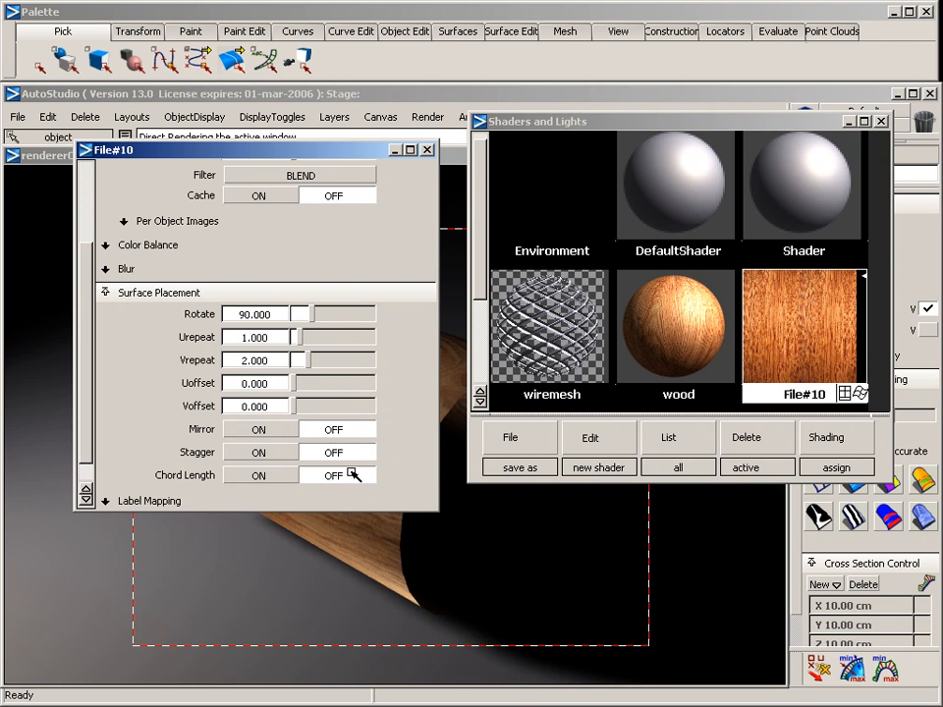
{"action": "left_click", "coordinate": [260, 429]}
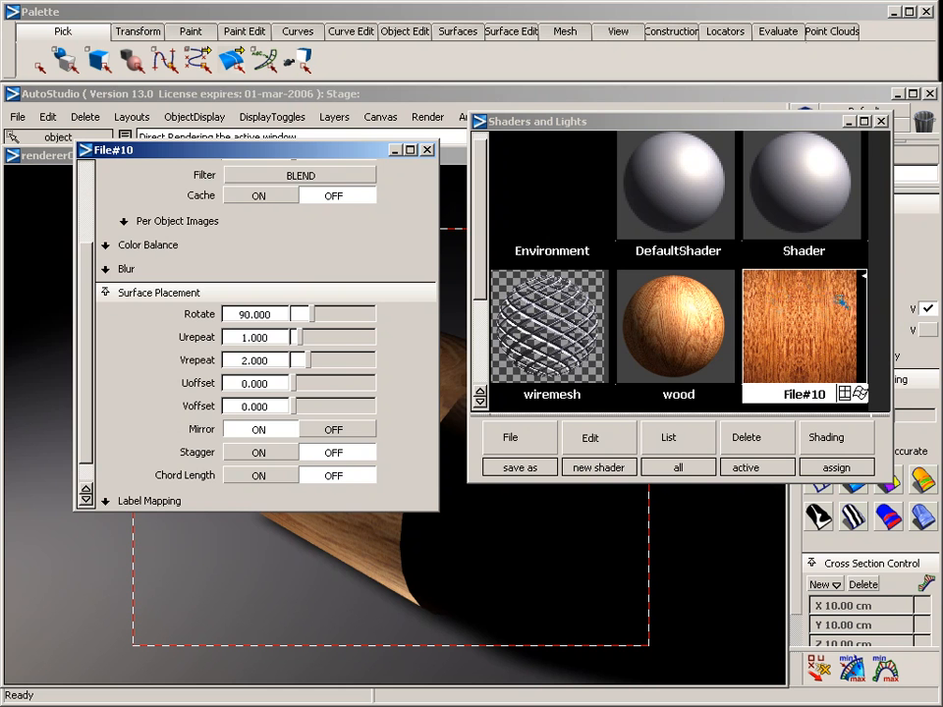
{"action": "left_click", "coordinate": [426, 150]}
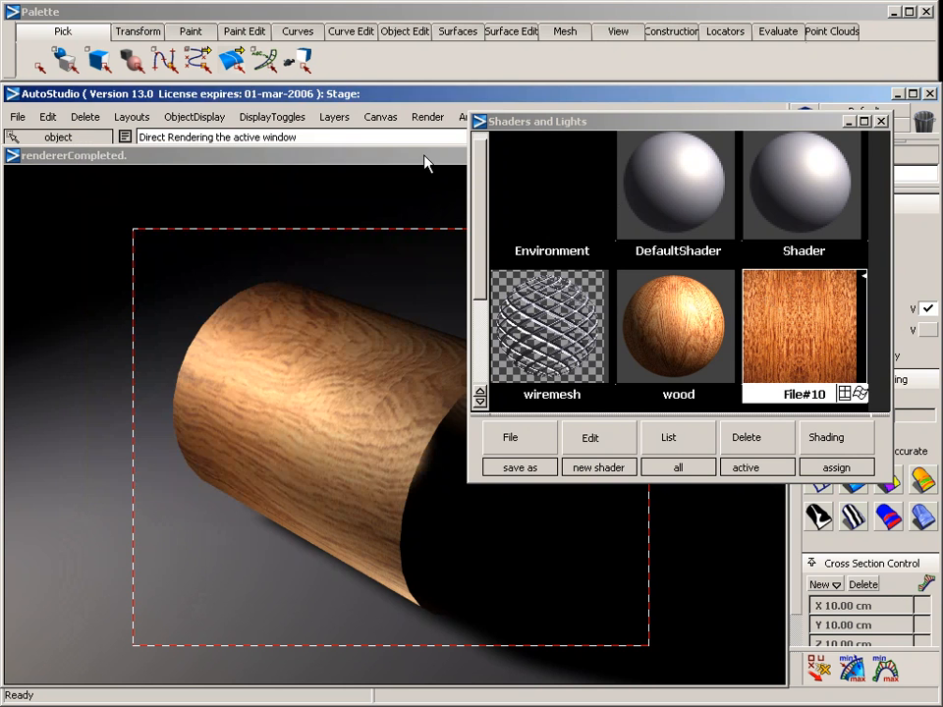
Step: Re-render a region enclosing the whole cylinder in the render window and close that window
{"action": "left_click", "coordinate": [426, 154]}
{"action": "left_click_drag", "start_coordinate": [106, 210], "coordinate": [659, 659]}
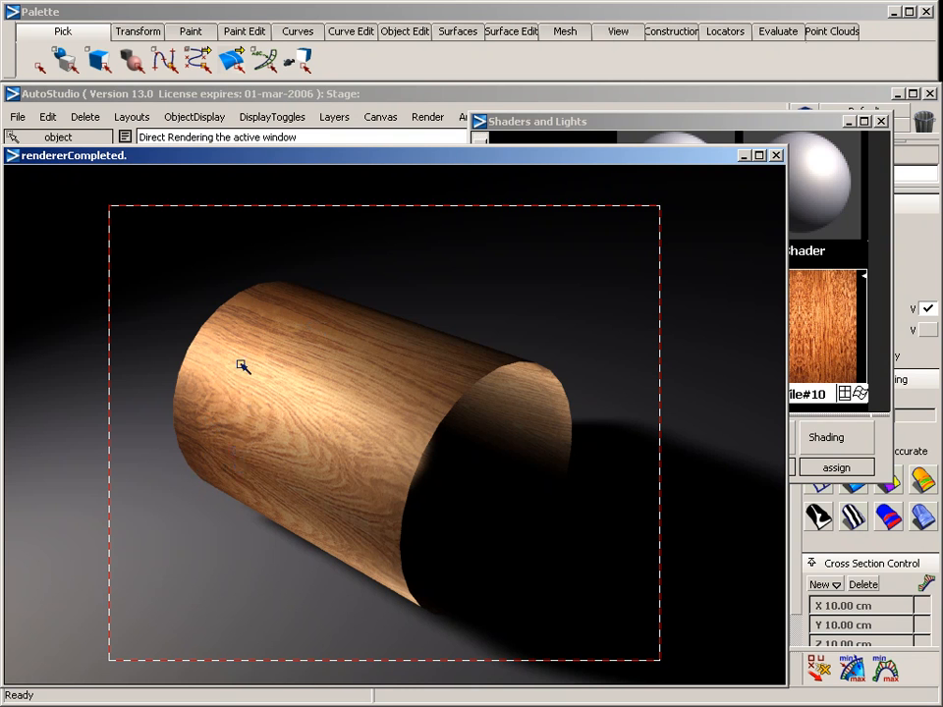
{"action": "left_click", "coordinate": [775, 156]}
Step: Open the wood shader's settings and map a File texture to its Bump channel
{"action": "scroll", "coordinate": [484, 183], "scroll_direction": "down", "scroll_amount": 2}
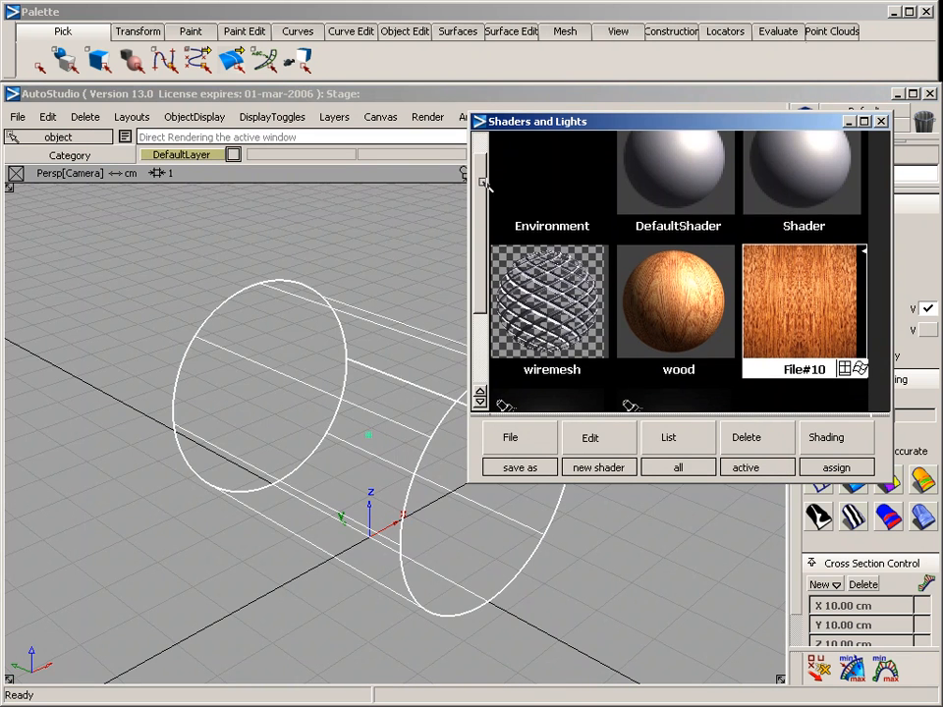
{"action": "scroll", "coordinate": [484, 184], "scroll_direction": "down", "scroll_amount": 2}
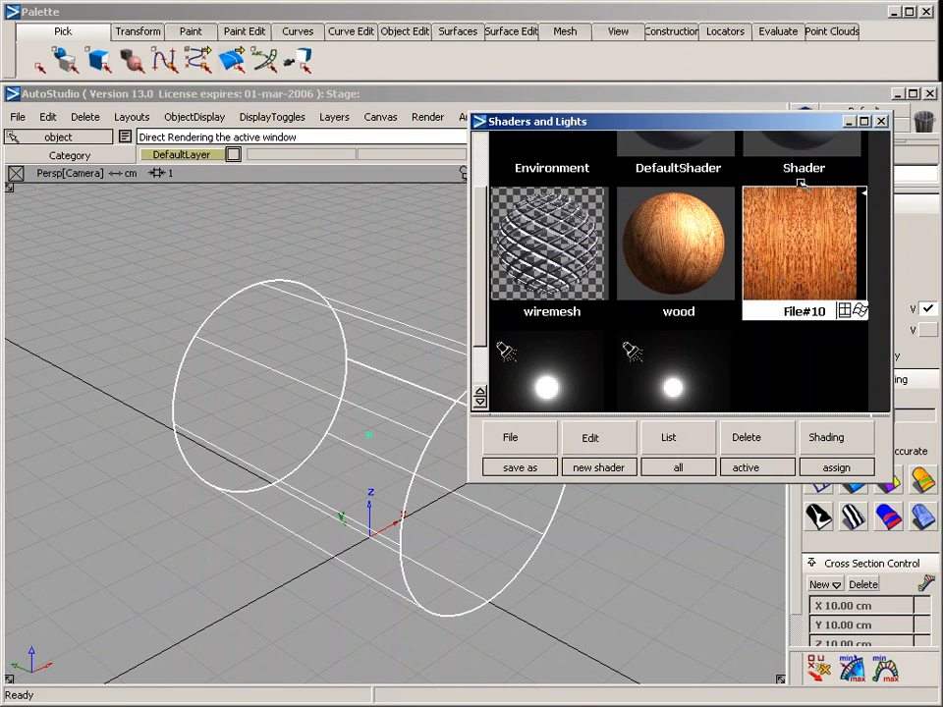
{"action": "left_click", "coordinate": [673, 246]}
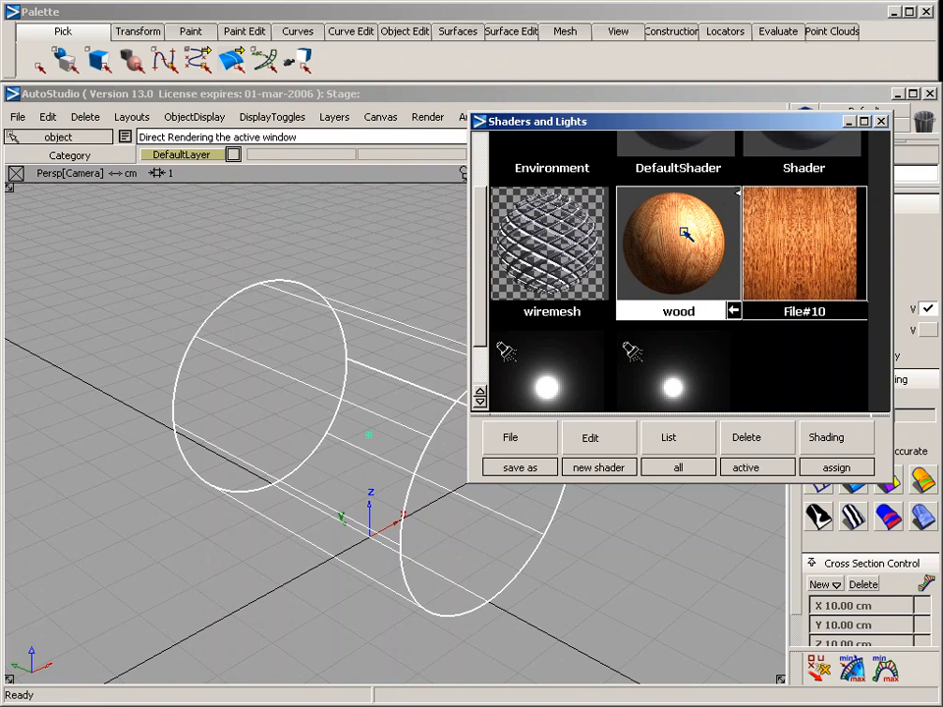
{"action": "double_click", "coordinate": [684, 233]}
{"action": "left_click", "coordinate": [790, 250]}
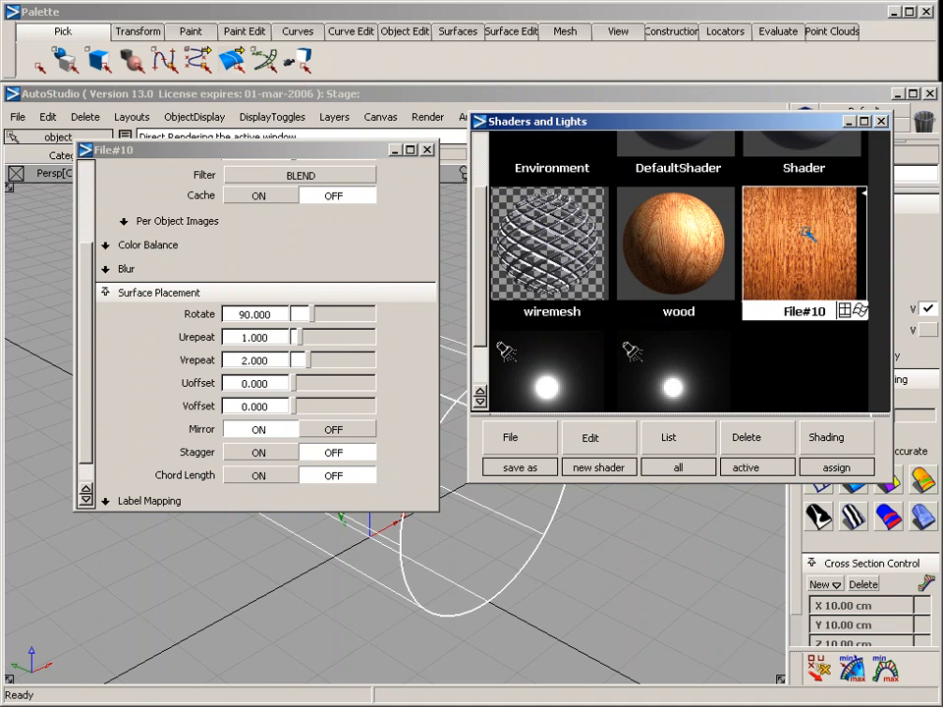
{"action": "left_click", "coordinate": [682, 243]}
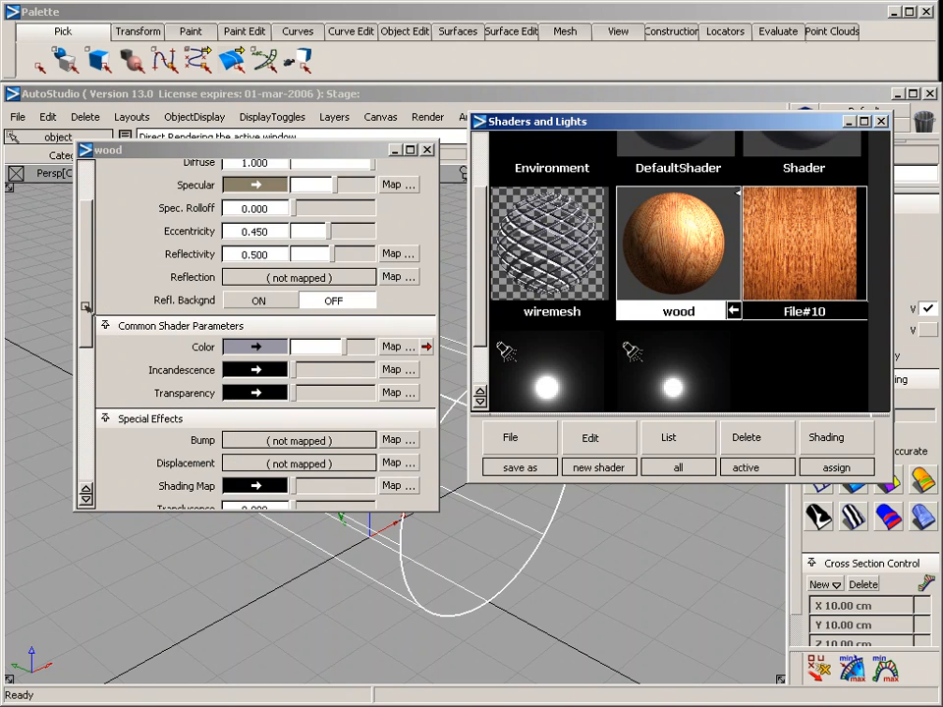
{"action": "left_click_drag", "start_coordinate": [86, 306], "coordinate": [86, 325]}
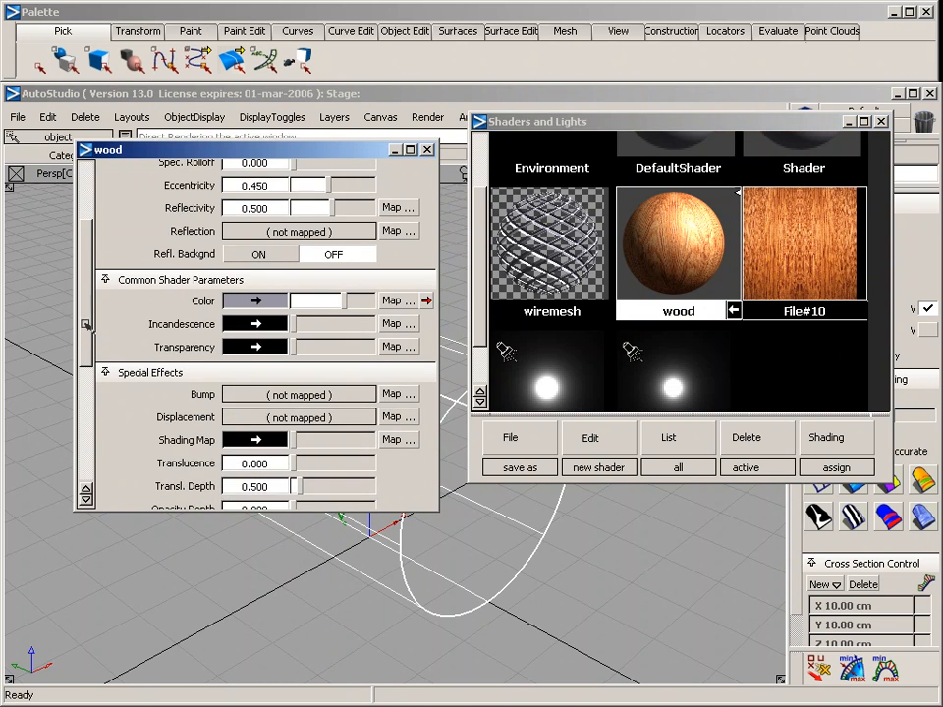
{"action": "left_click", "coordinate": [402, 394]}
{"action": "left_click", "coordinate": [506, 192]}
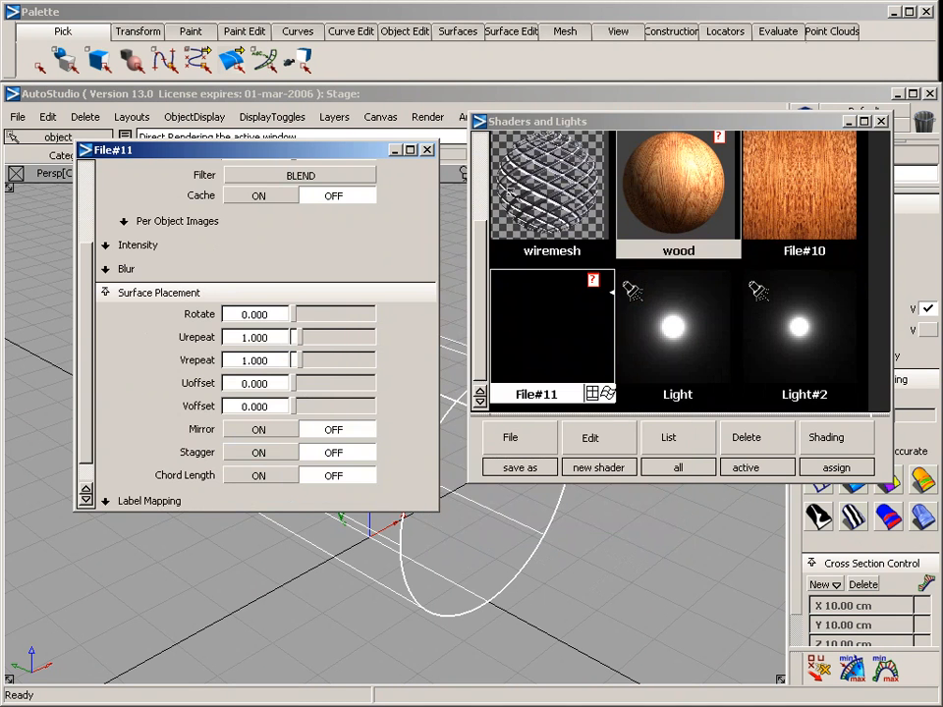
{"action": "scroll", "coordinate": [100, 214], "scroll_direction": "up", "scroll_amount": 3}
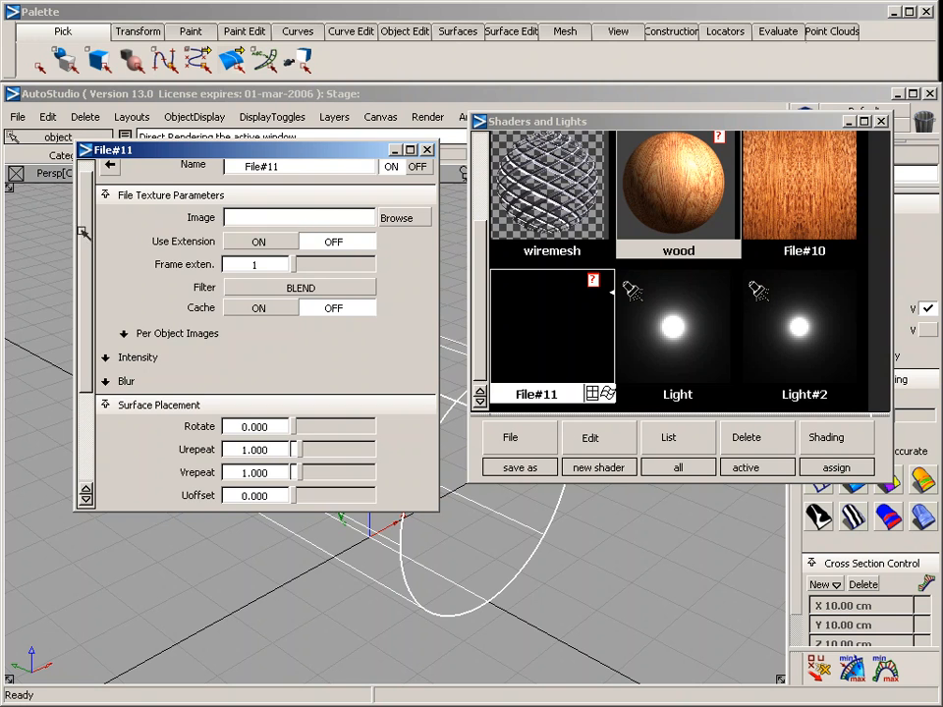
{"action": "scroll", "coordinate": [84, 233], "scroll_direction": "down", "scroll_amount": 3}
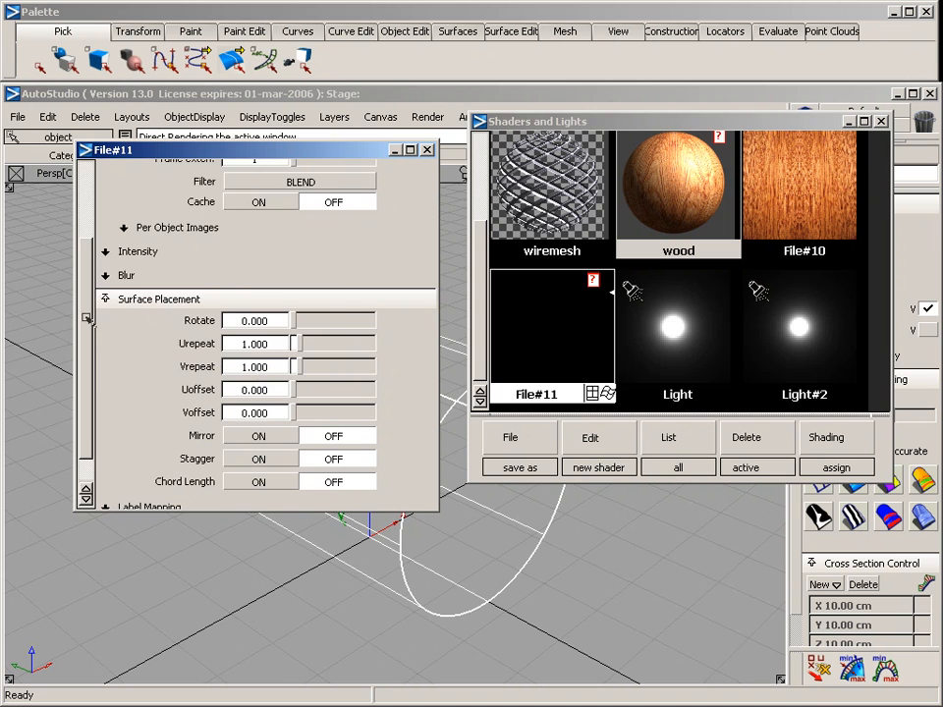
{"action": "scroll", "coordinate": [87, 297], "scroll_direction": "up", "scroll_amount": 1}
{"action": "scroll", "coordinate": [87, 297], "scroll_direction": "up", "scroll_amount": 3}
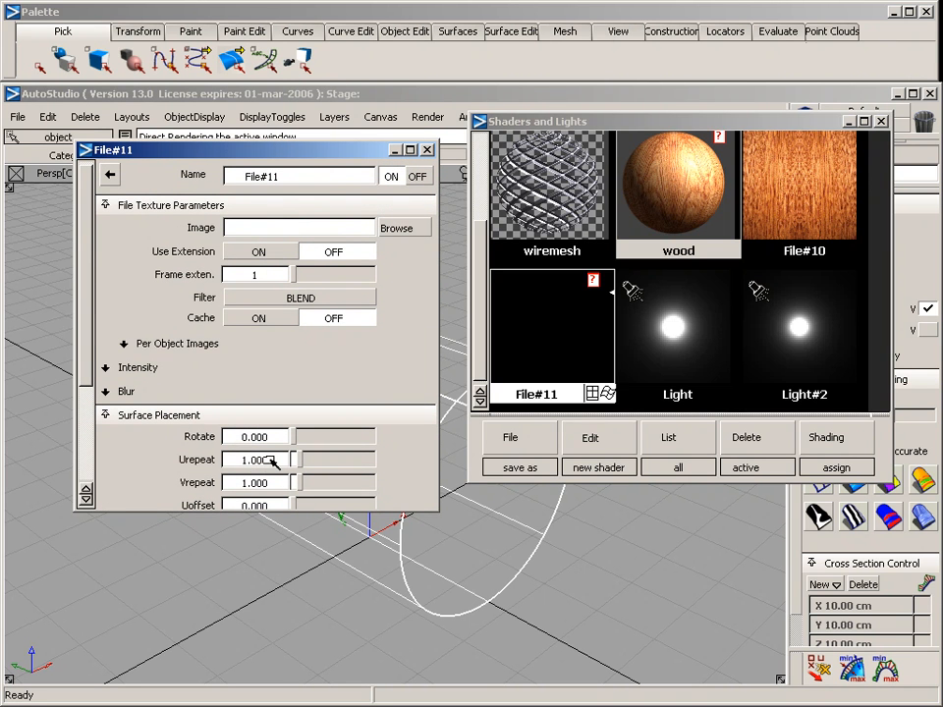
{"action": "left_click_drag", "start_coordinate": [84, 316], "coordinate": [85, 302]}
Step: Open the colour texture File#10's settings and mark its Image, Rotate, Vrepeat and Mirror parameters for copying
{"action": "left_click", "coordinate": [804, 212]}
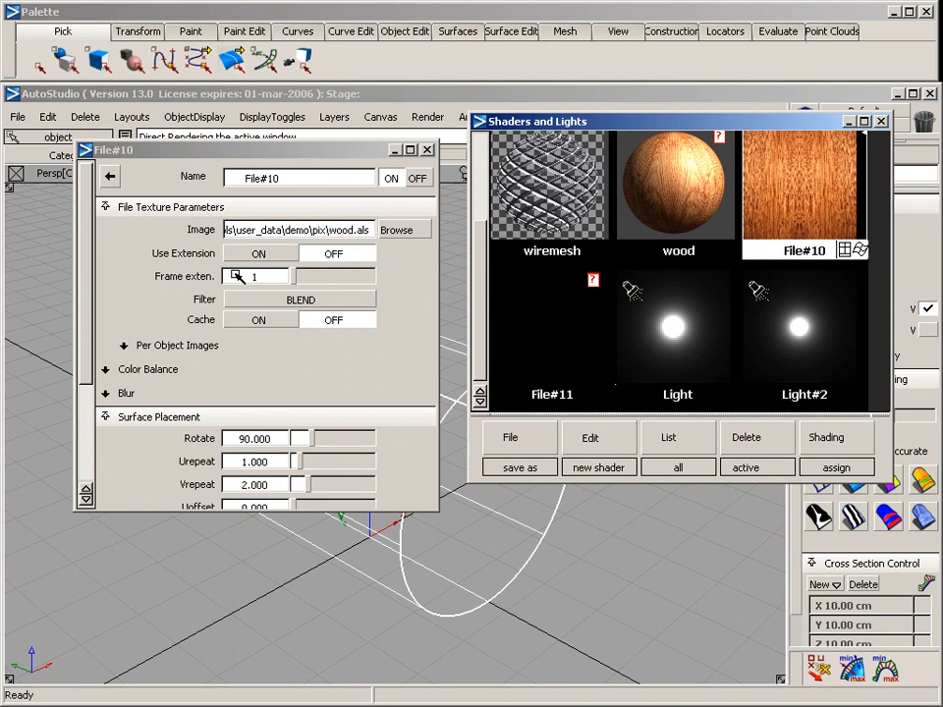
{"action": "left_click", "coordinate": [184, 232]}
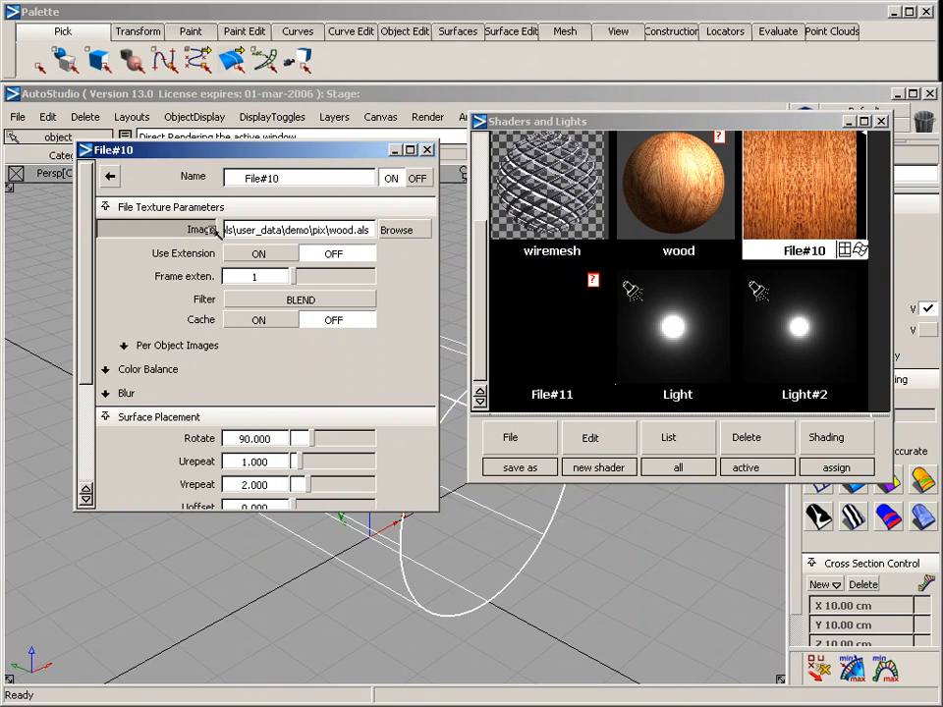
{"action": "left_click_drag", "start_coordinate": [86, 233], "coordinate": [87, 245]}
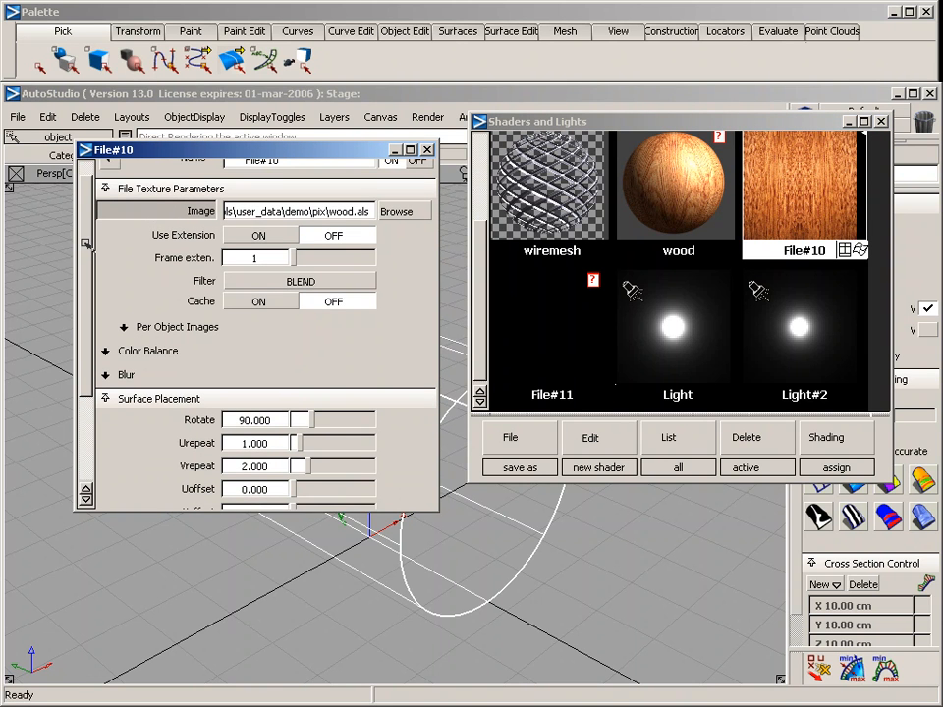
{"action": "scroll", "coordinate": [152, 295], "scroll_direction": "down", "scroll_amount": 4}
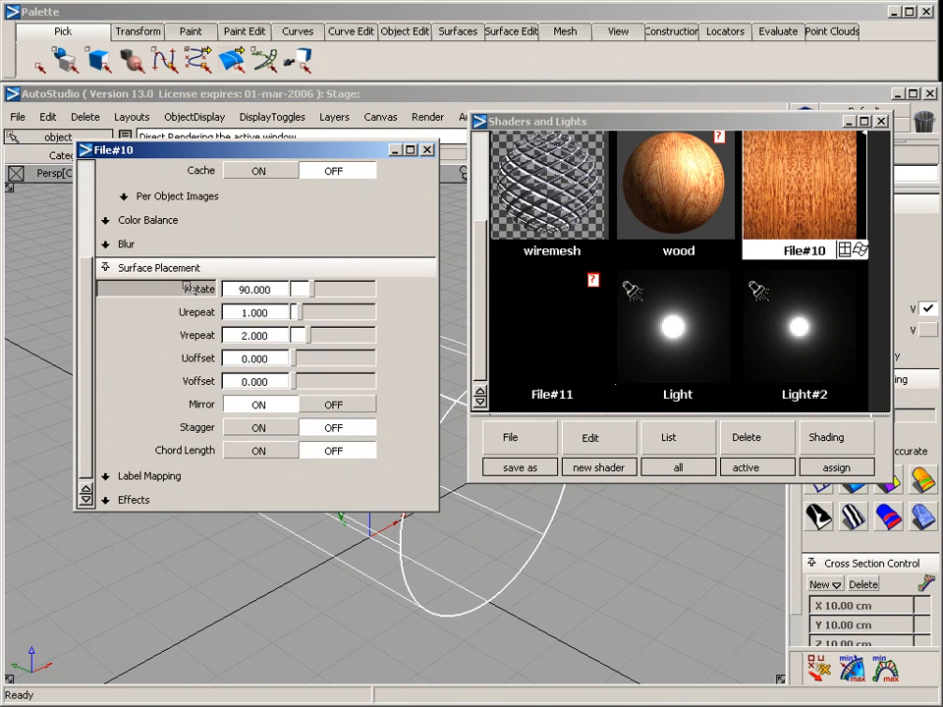
{"action": "left_click", "coordinate": [181, 335]}
{"action": "left_click", "coordinate": [203, 405]}
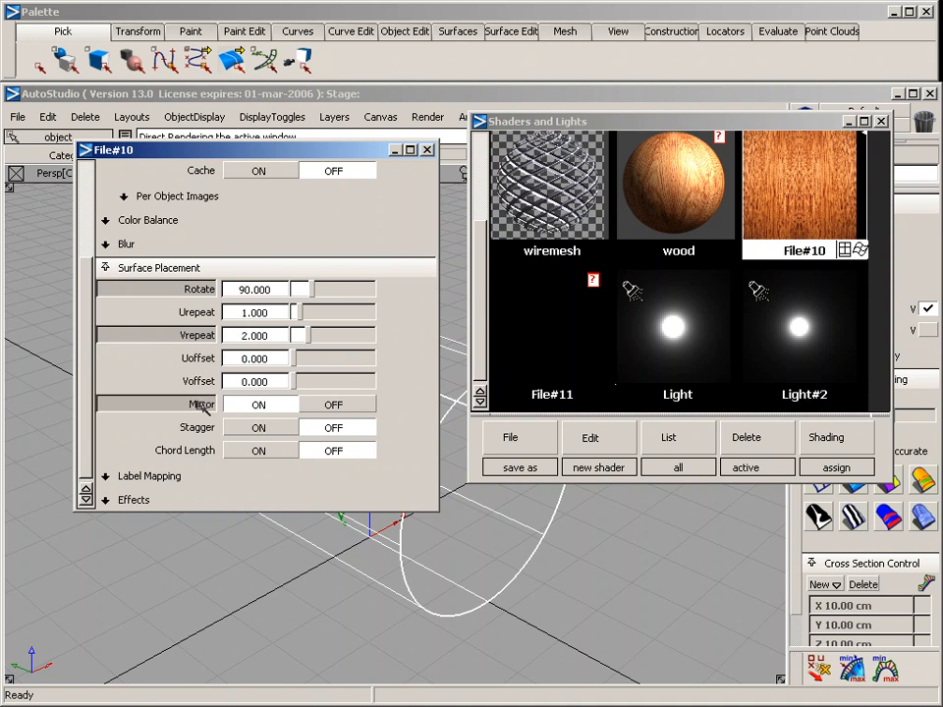
Step: Copy the marked parameters from File#10 to the bump texture File#11 and open File#11's settings
{"action": "scroll", "coordinate": [178, 297], "scroll_direction": "up", "scroll_amount": 5}
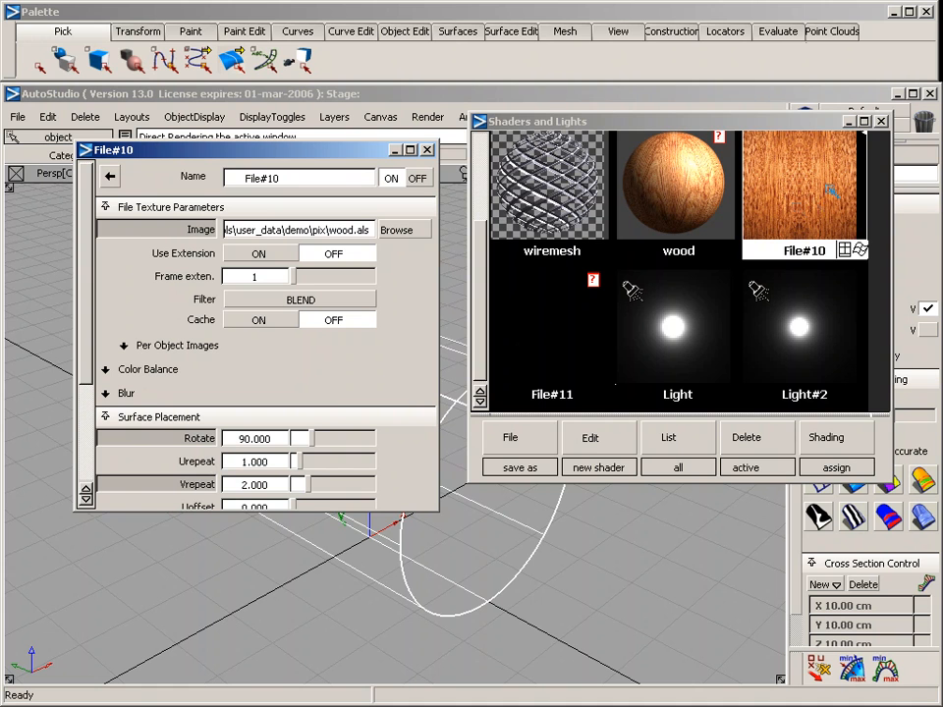
{"action": "left_click", "coordinate": [556, 334]}
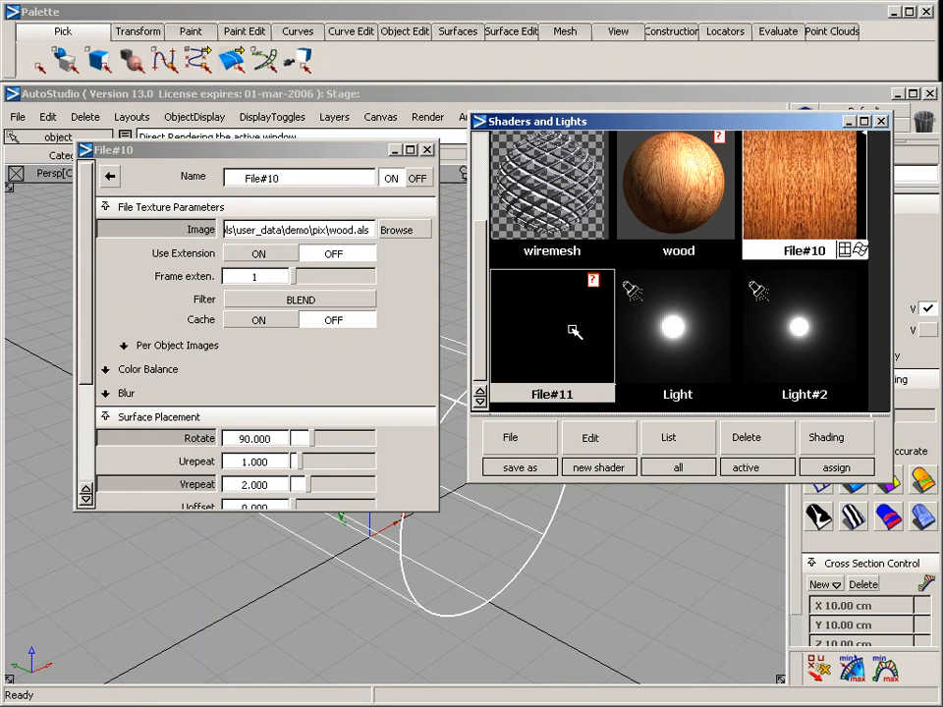
{"action": "left_click", "coordinate": [606, 439]}
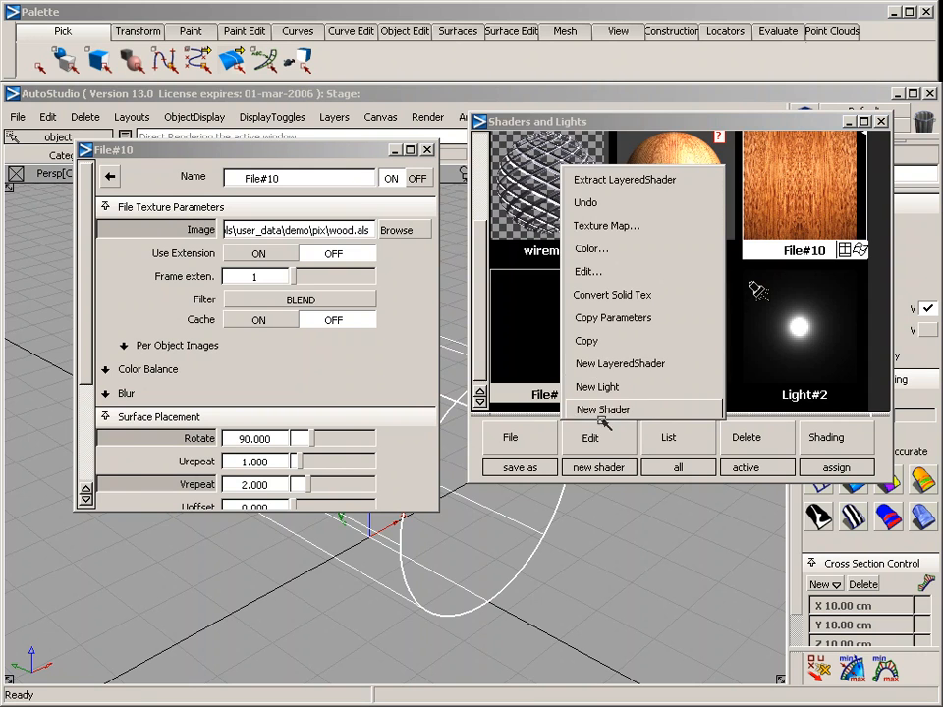
{"action": "left_click", "coordinate": [609, 317]}
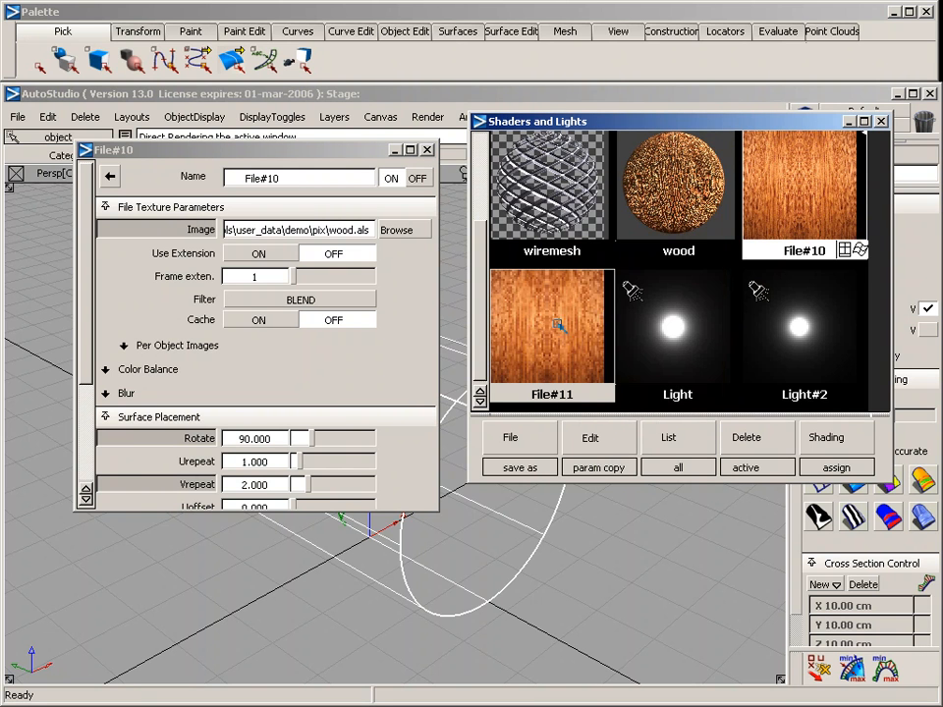
{"action": "left_click", "coordinate": [567, 306]}
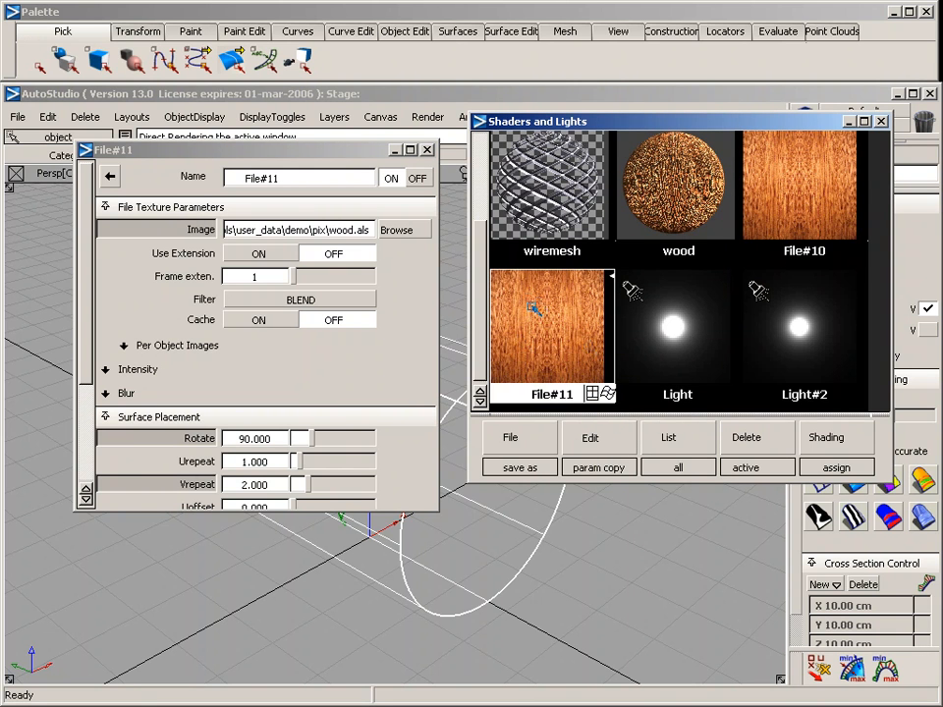
Step: Close the bump texture's settings and direct render the perspective view
{"action": "left_click", "coordinate": [427, 151]}
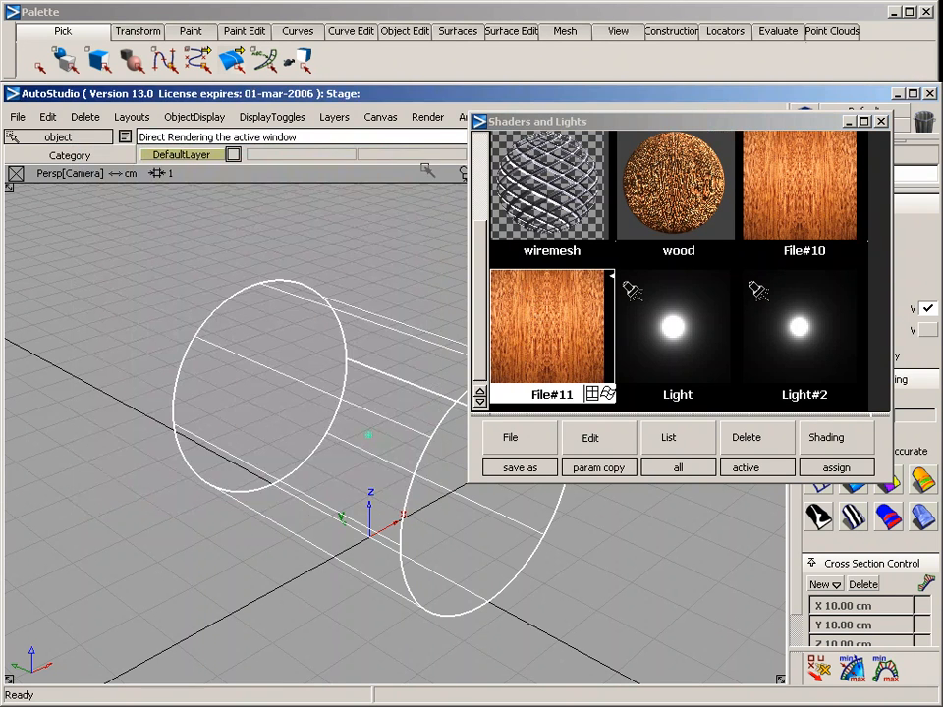
{"action": "left_click", "coordinate": [427, 117]}
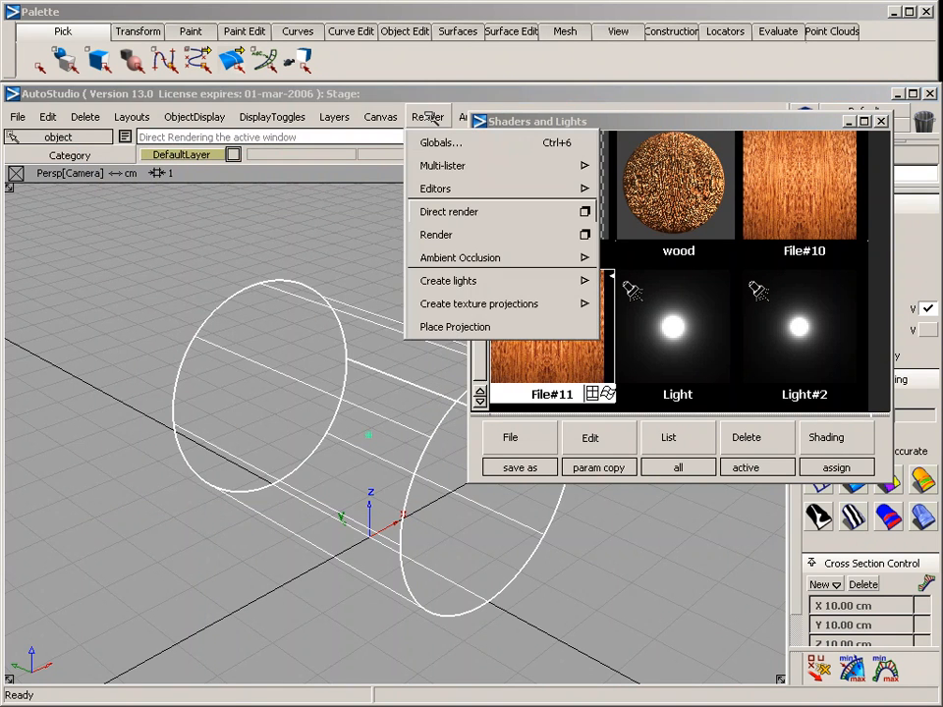
{"action": "left_click", "coordinate": [466, 213]}
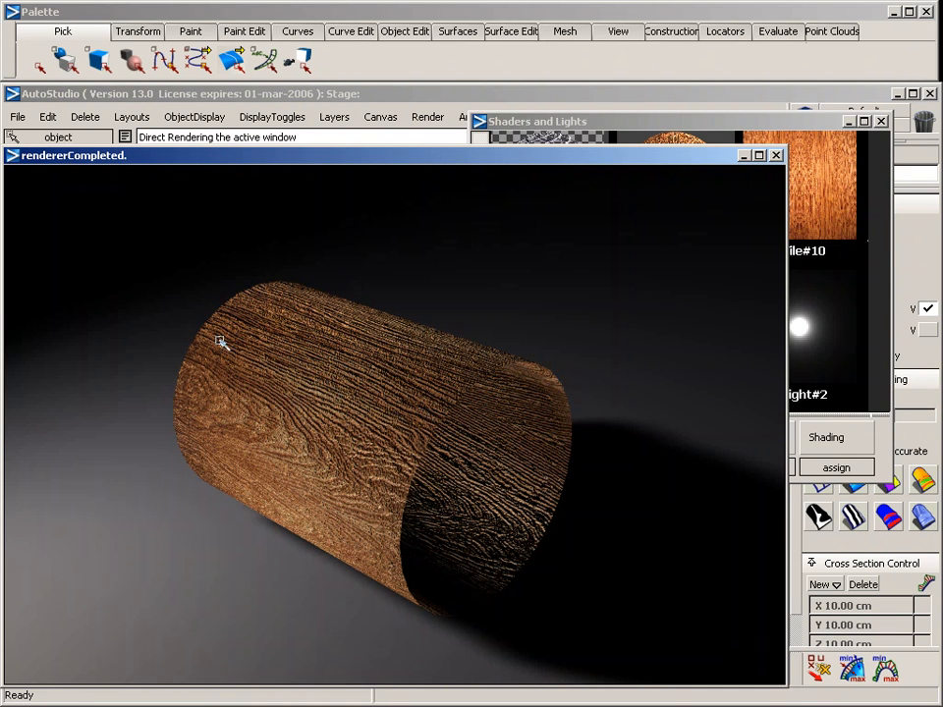
Step: Reopen the bump texture File#11's settings, expand Intensity and Blur, and move the window clear of the rendered cylinder
{"action": "left_click", "coordinate": [600, 130]}
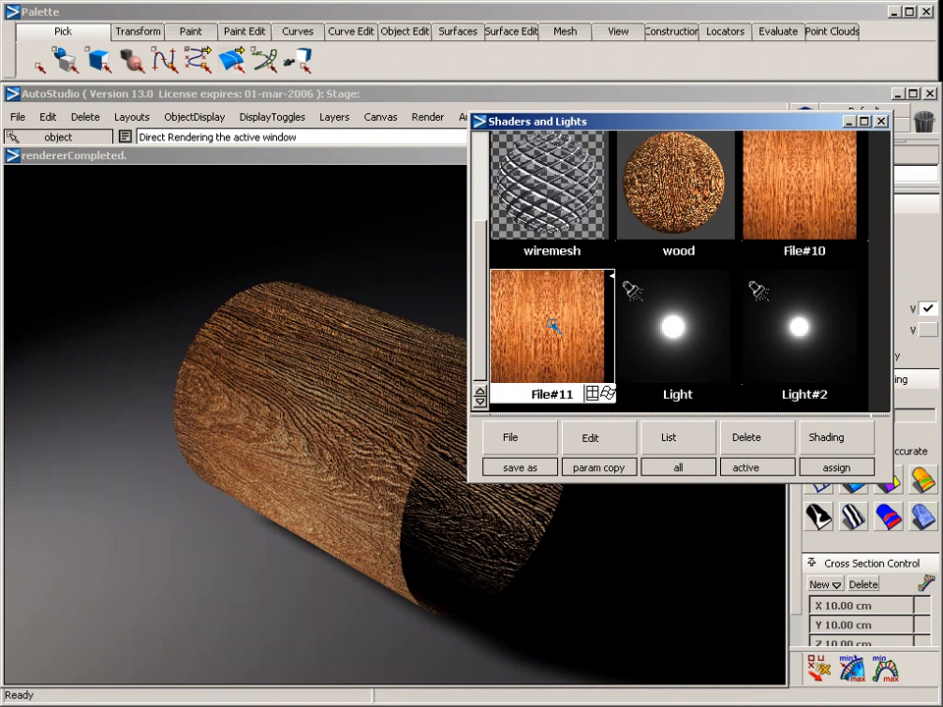
{"action": "double_click", "coordinate": [566, 323]}
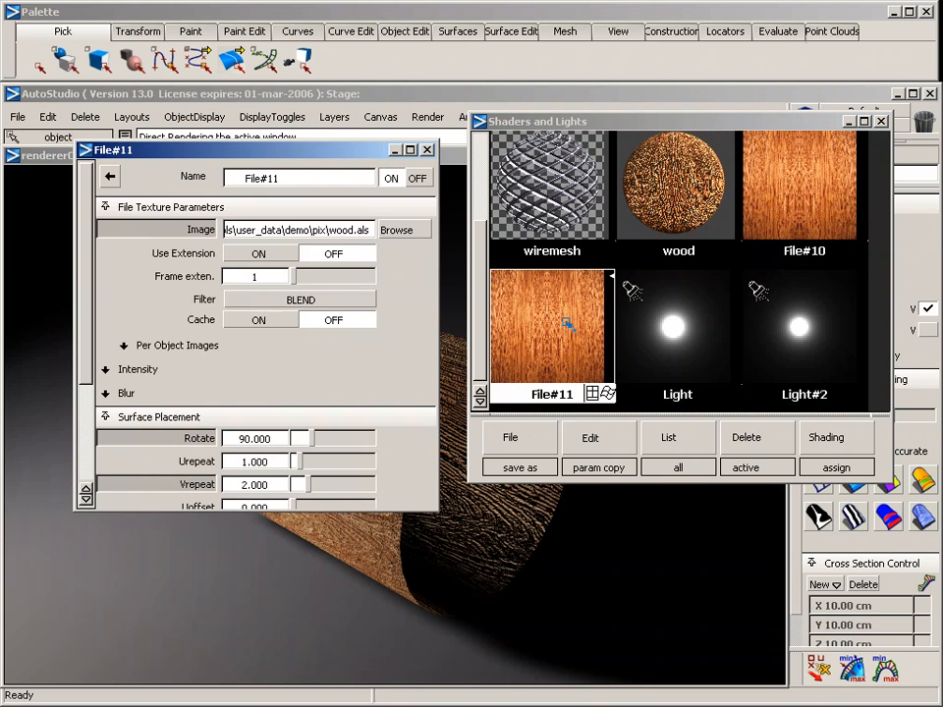
{"action": "scroll", "coordinate": [132, 311], "scroll_direction": "down", "scroll_amount": 3}
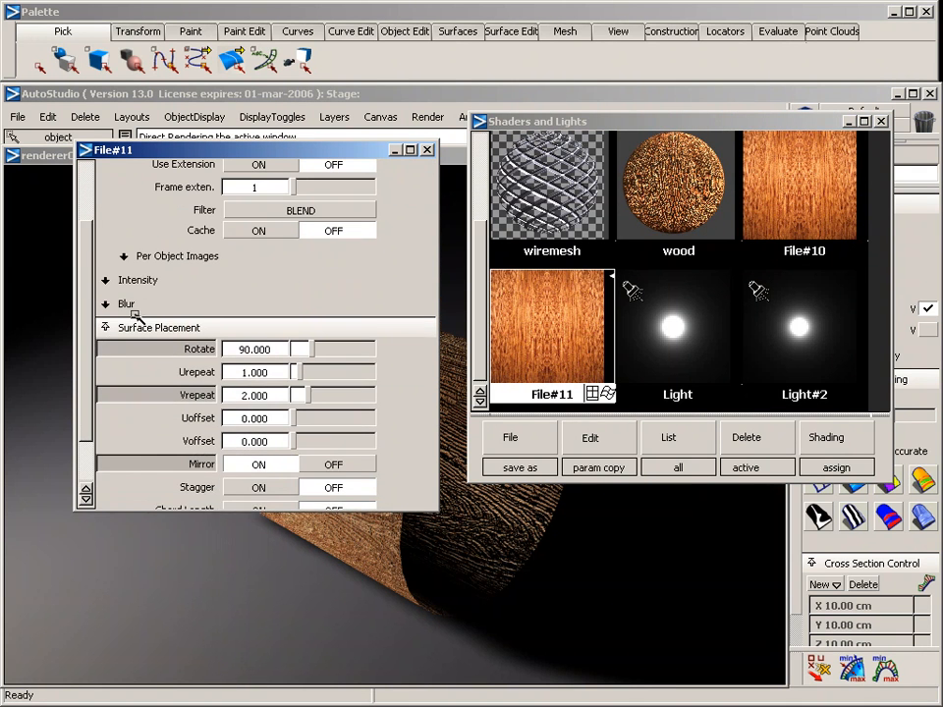
{"action": "left_click", "coordinate": [131, 306]}
{"action": "left_click", "coordinate": [145, 279]}
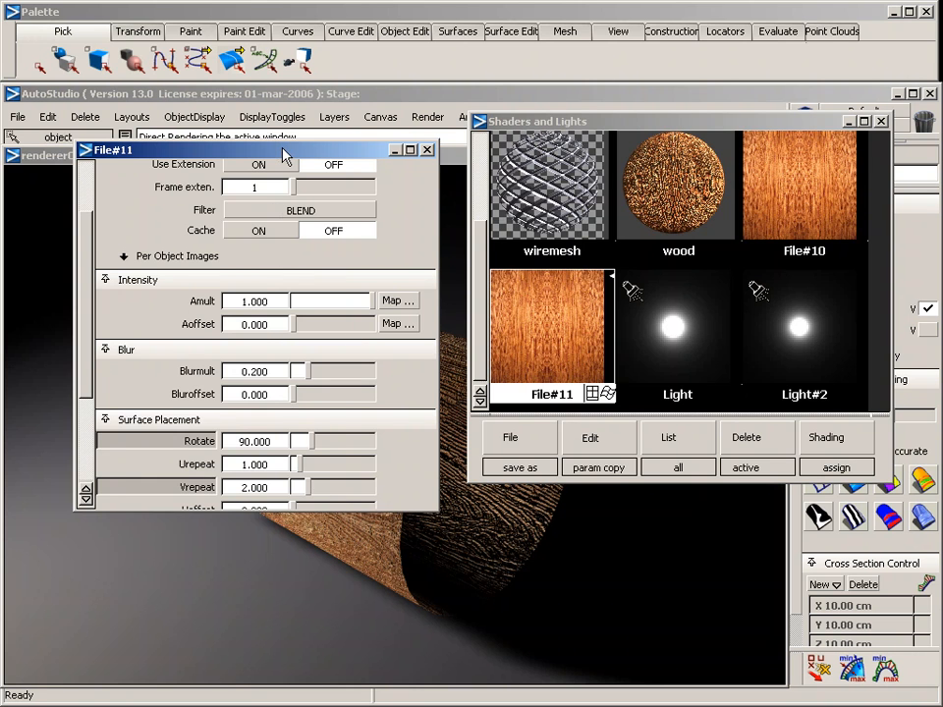
{"action": "left_click_drag", "start_coordinate": [287, 155], "coordinate": [758, 241]}
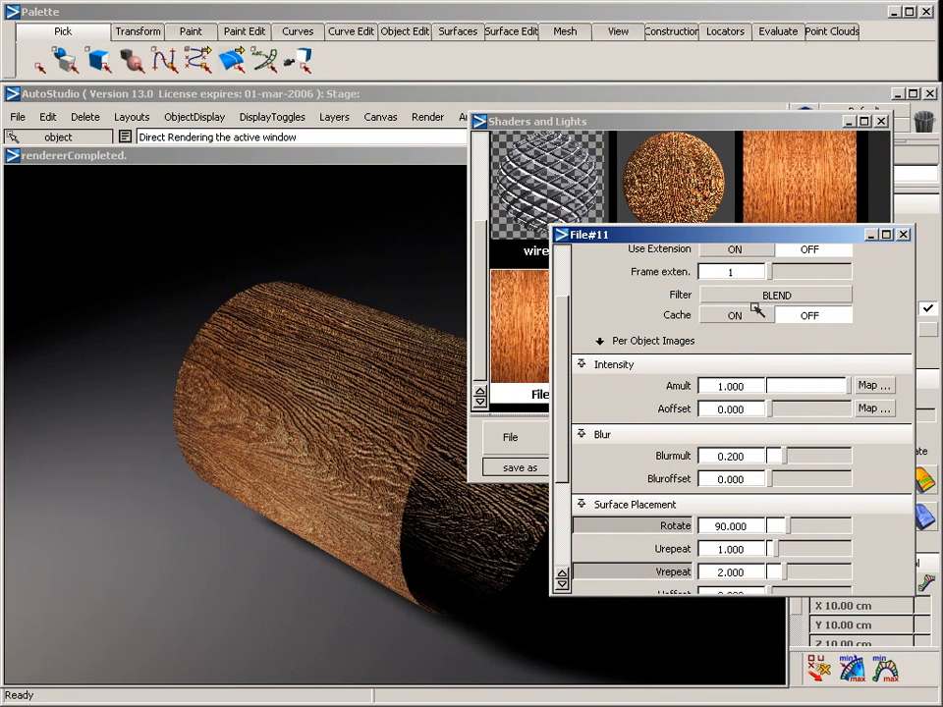
Step: Set the bump texture's Amult to 0.2 and its Blurmult to 0.4
{"action": "left_click", "coordinate": [748, 385]}
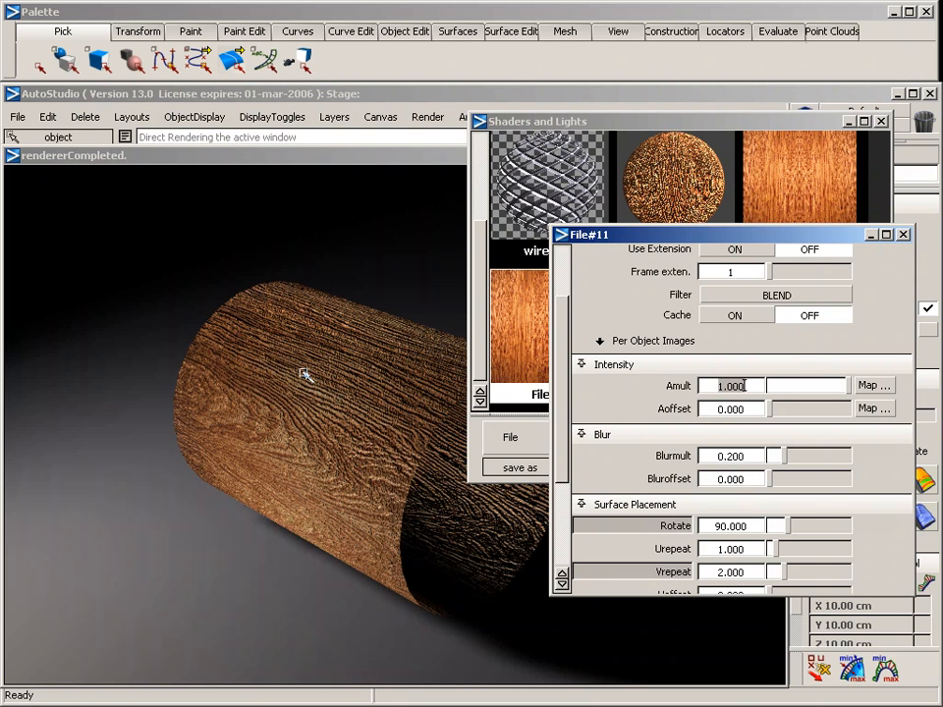
{"action": "type", "text": "0.2"}
{"action": "key", "text": "Return"}
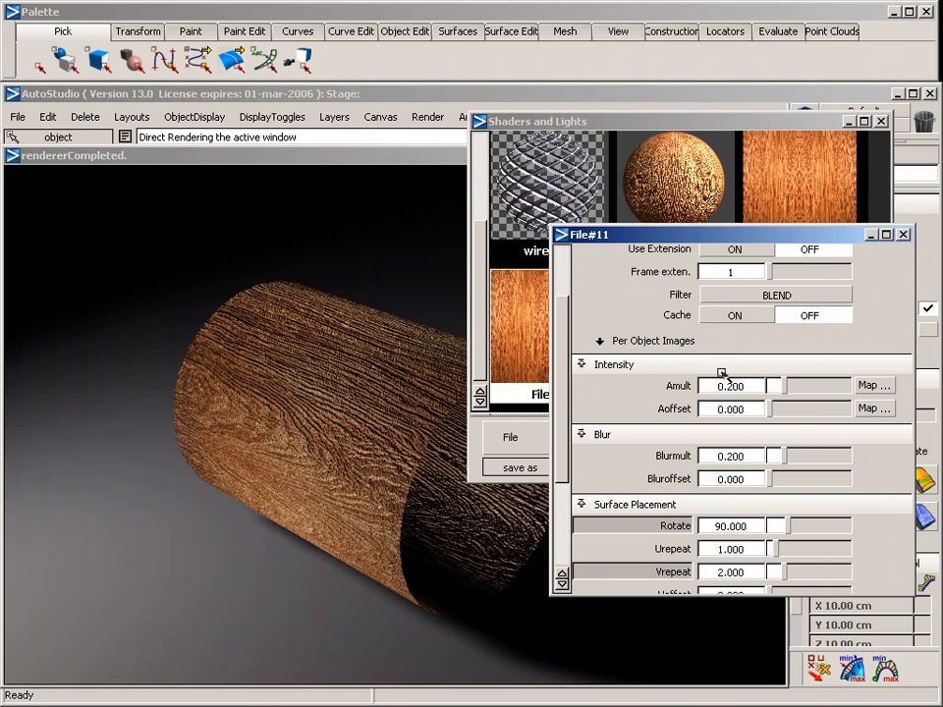
{"action": "left_click", "coordinate": [745, 456]}
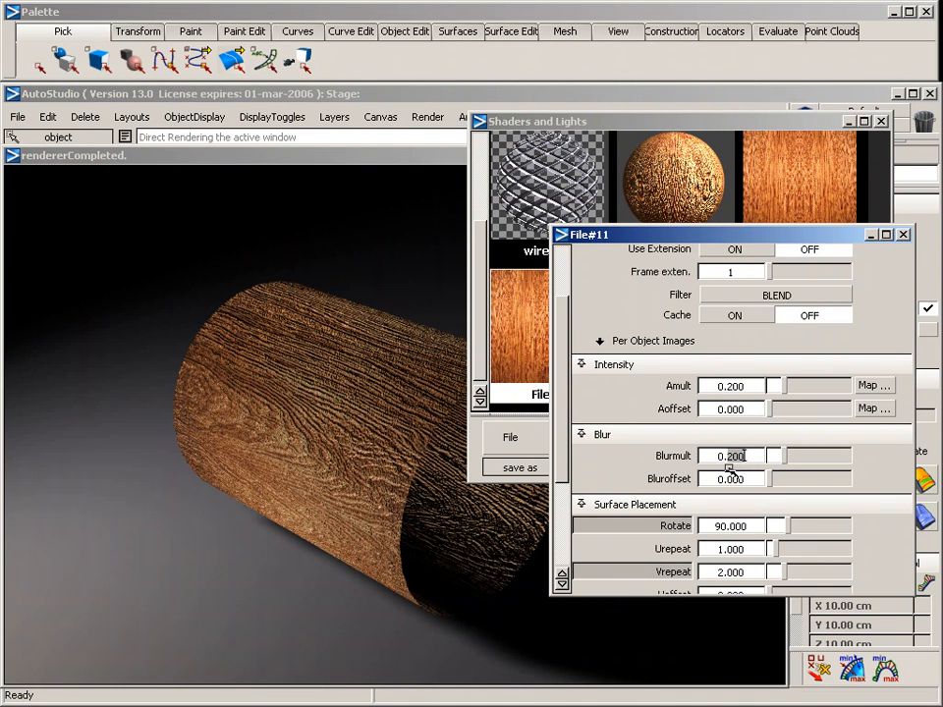
{"action": "type", "text": "0.4"}
{"action": "key", "text": "Return"}
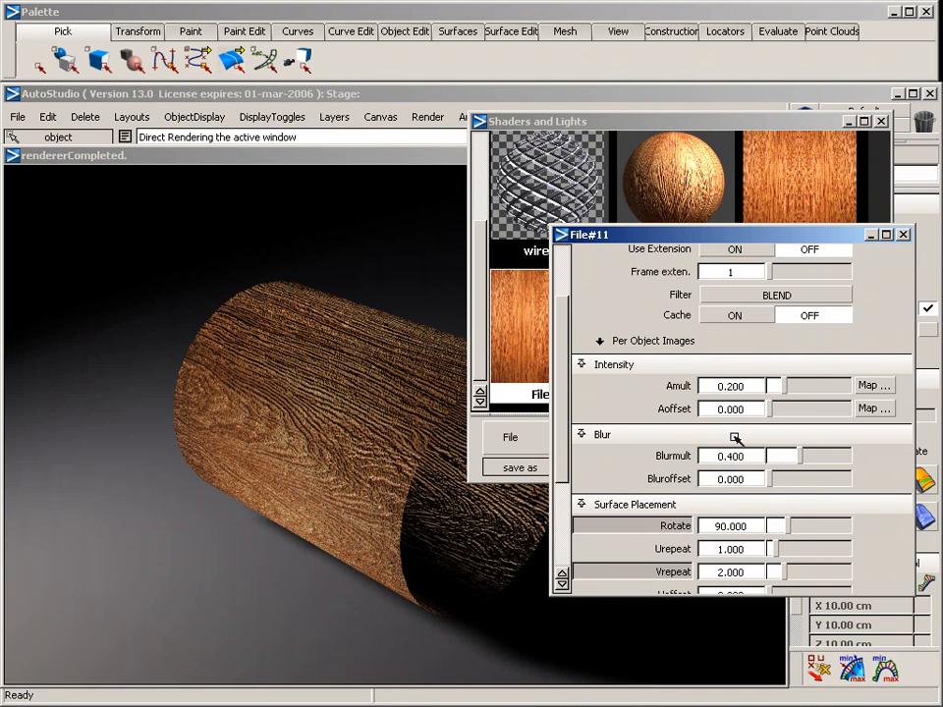
Step: Re-render a region around the cylinder with the new bump intensity and blur settings
{"action": "left_click", "coordinate": [116, 248]}
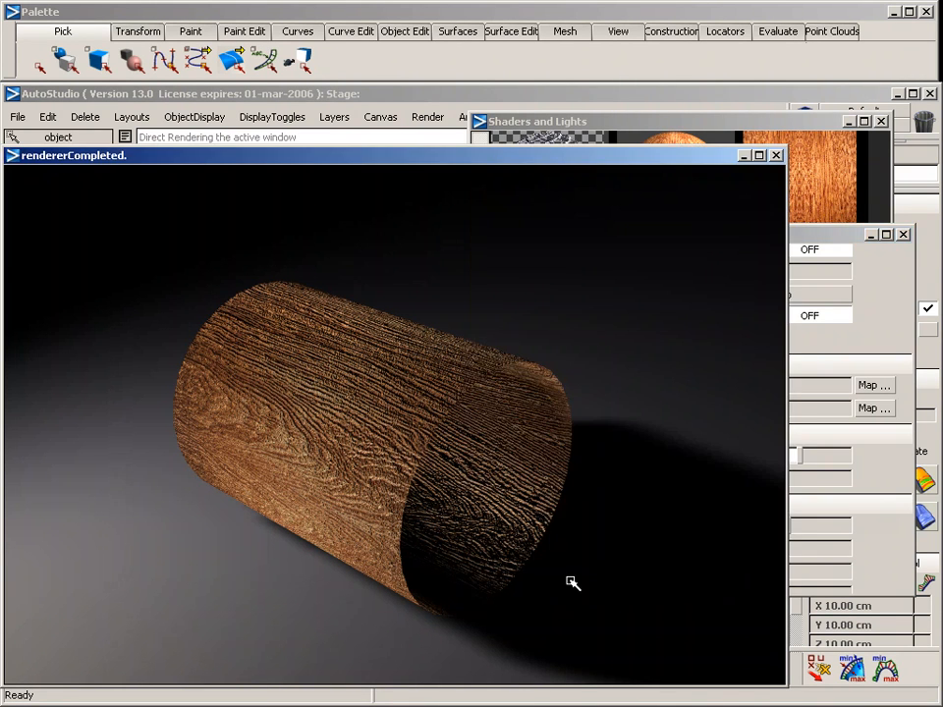
{"action": "left_click_drag", "start_coordinate": [638, 645], "coordinate": [636, 641]}
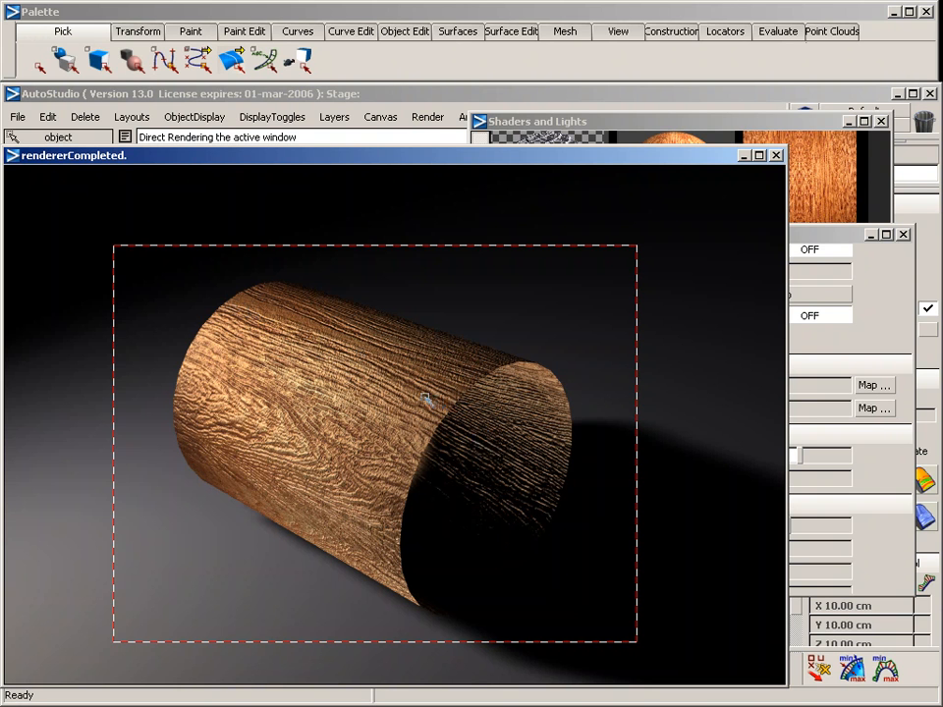
Step: Set the bump texture's Amult to 0.1 and re-render a region around the whole cylinder
{"action": "left_click", "coordinate": [814, 240]}
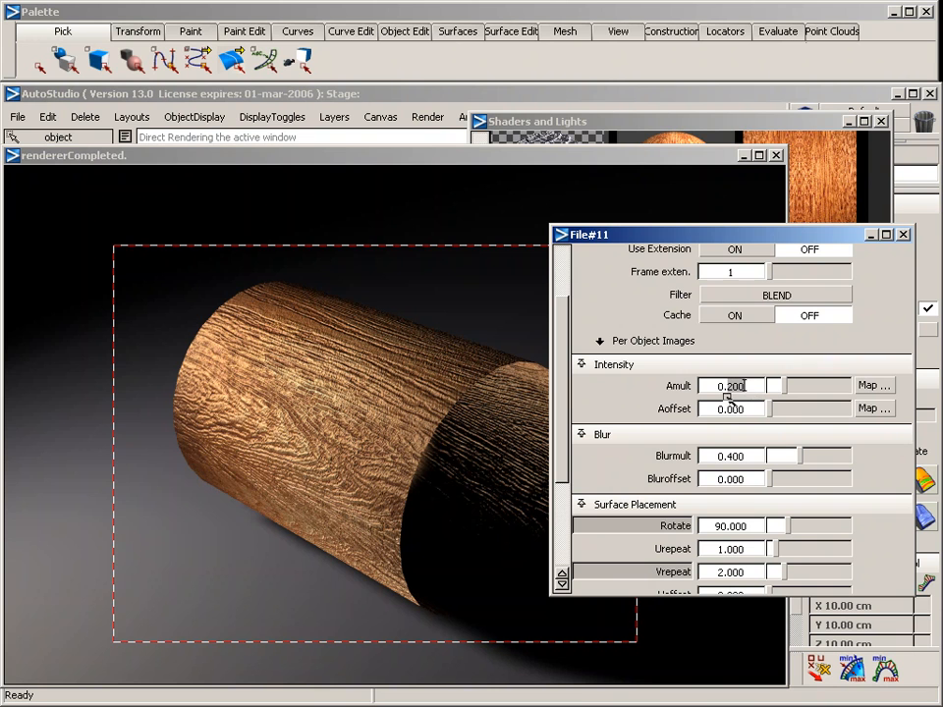
{"action": "type", "text": "1"}
{"action": "key", "text": "Return"}
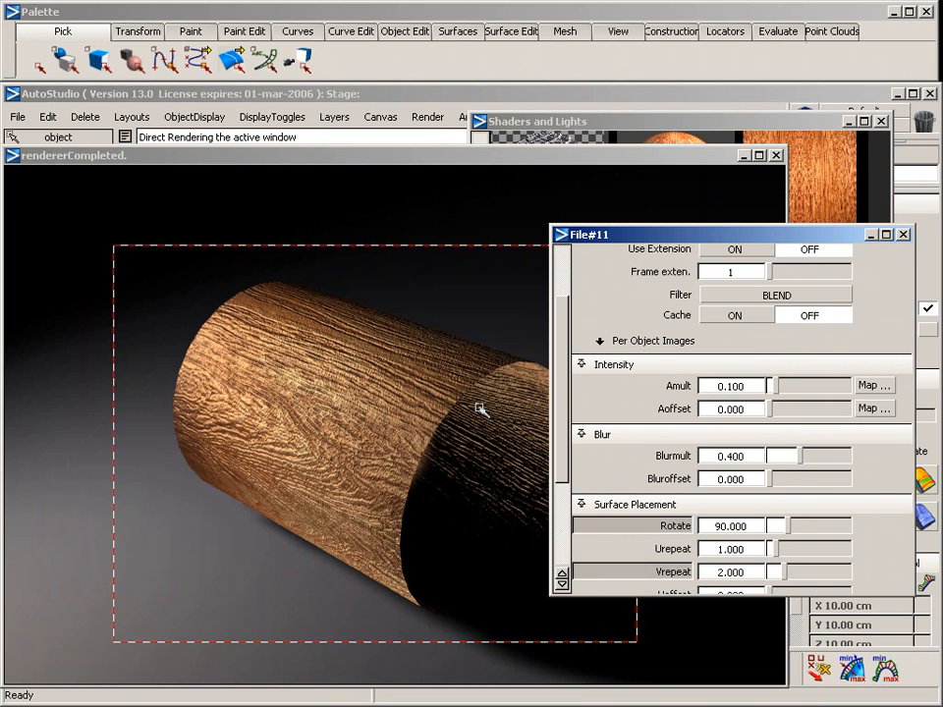
{"action": "left_click", "coordinate": [106, 237]}
{"action": "left_click_drag", "start_coordinate": [605, 612], "coordinate": [650, 657]}
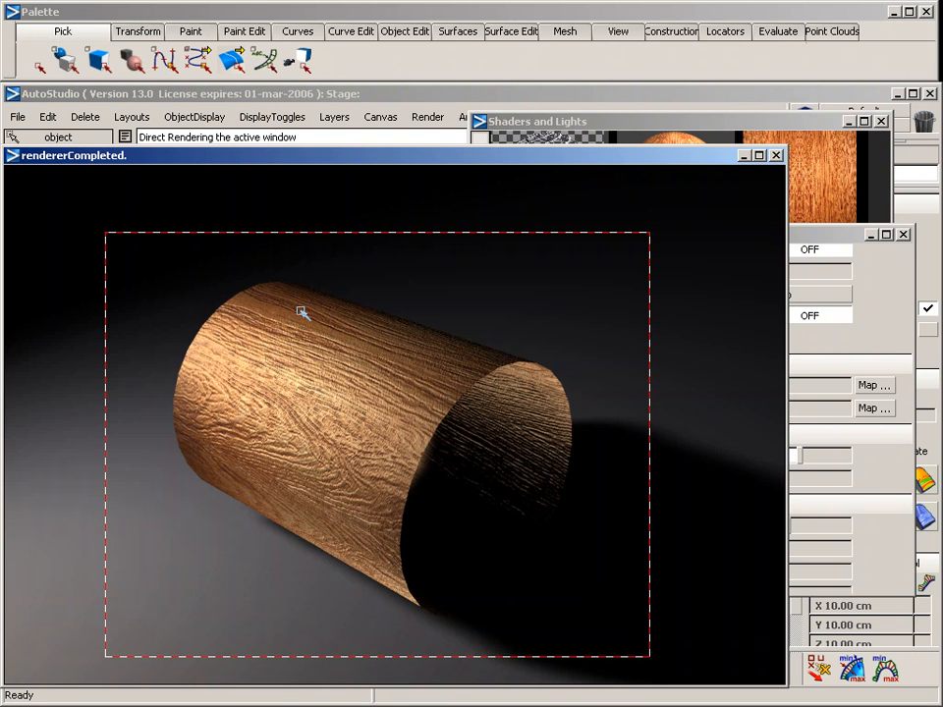
Step: Open the wood shader's settings and lower its Eccentricity to about 0.372
{"action": "left_click", "coordinate": [621, 122]}
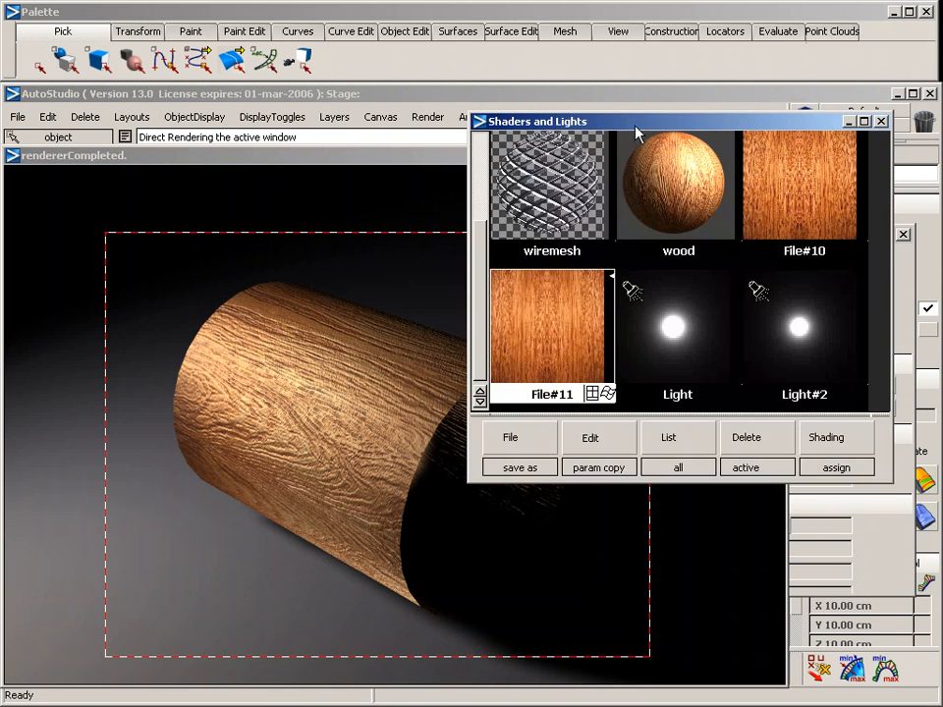
{"action": "double_click", "coordinate": [680, 173]}
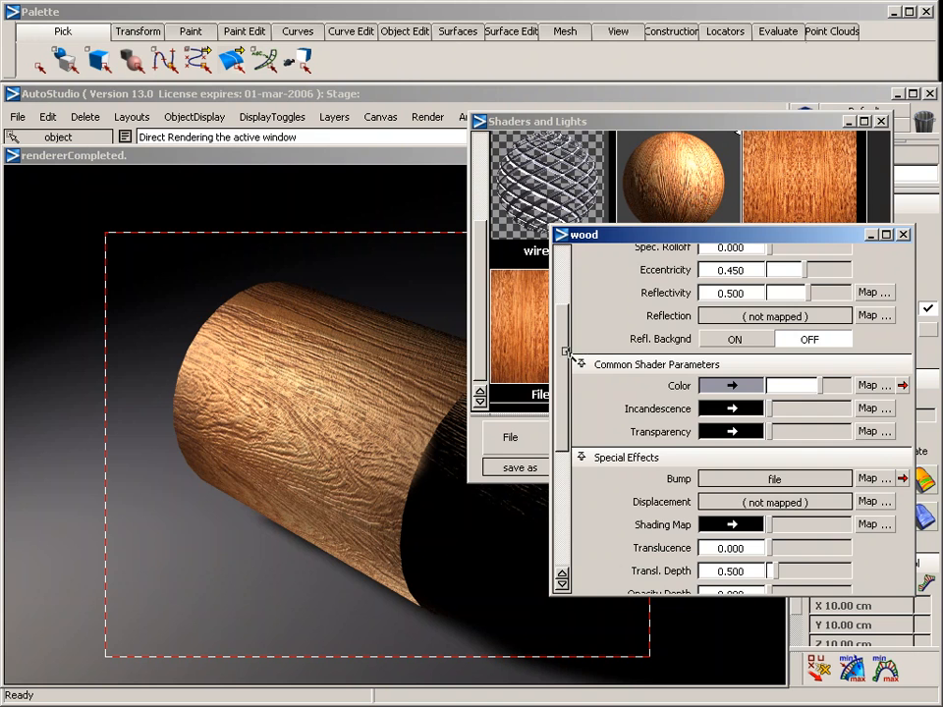
{"action": "scroll", "coordinate": [731, 339], "scroll_direction": "up", "scroll_amount": 4}
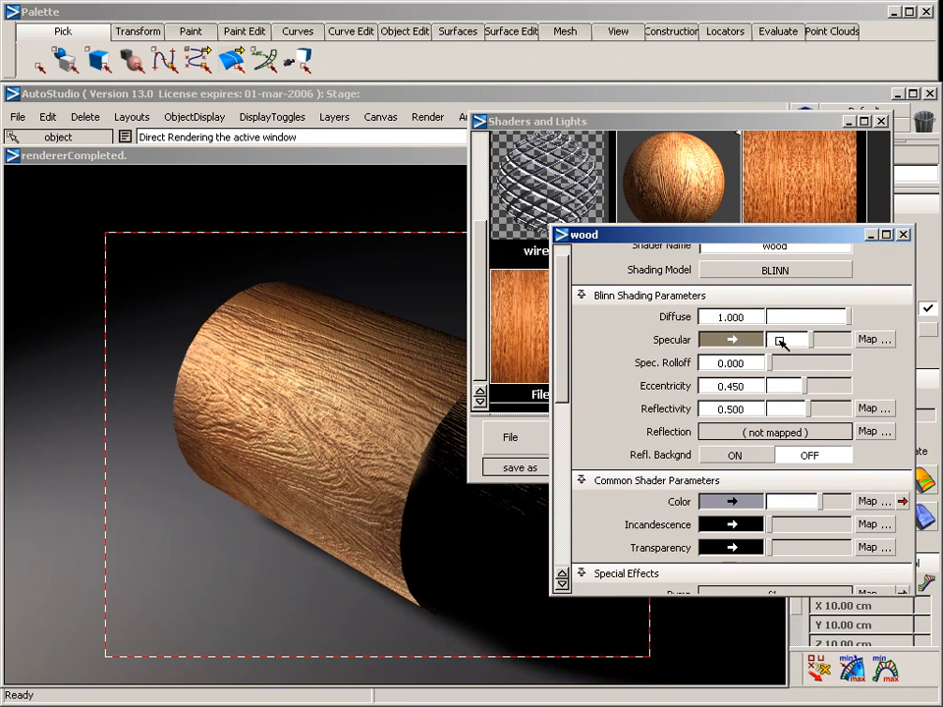
{"action": "left_click_drag", "start_coordinate": [801, 387], "coordinate": [798, 390]}
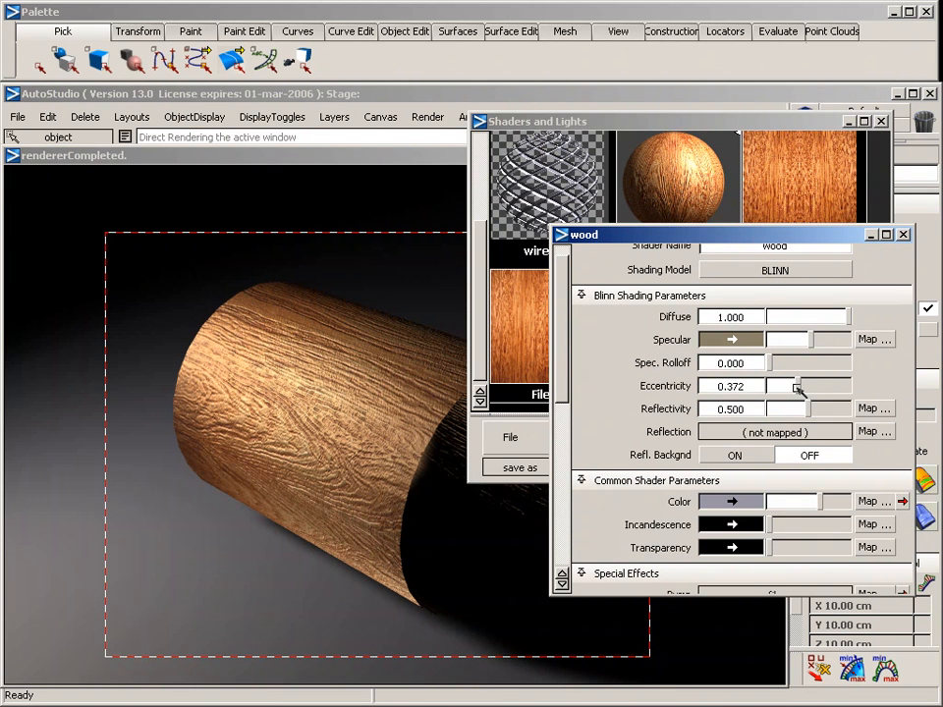
Step: Set the bump texture File#11's Amult to 0.05 and re-render a small region at the cylinder's closed-looking far end
{"action": "double_click", "coordinate": [525, 308]}
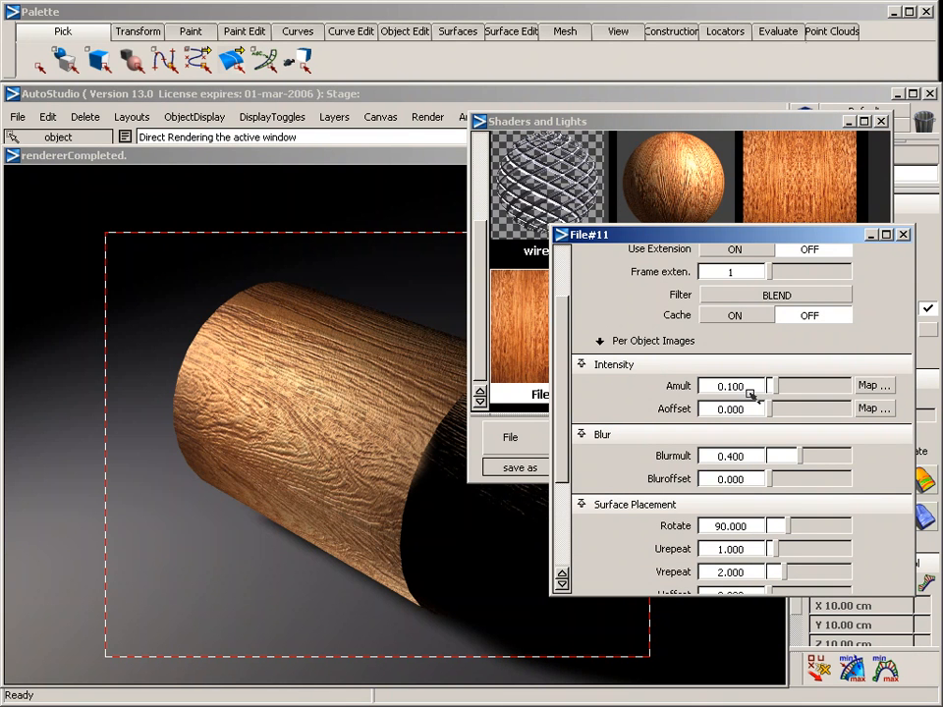
{"action": "left_click_drag", "start_coordinate": [747, 390], "coordinate": [726, 399]}
{"action": "type", "text": "050"}
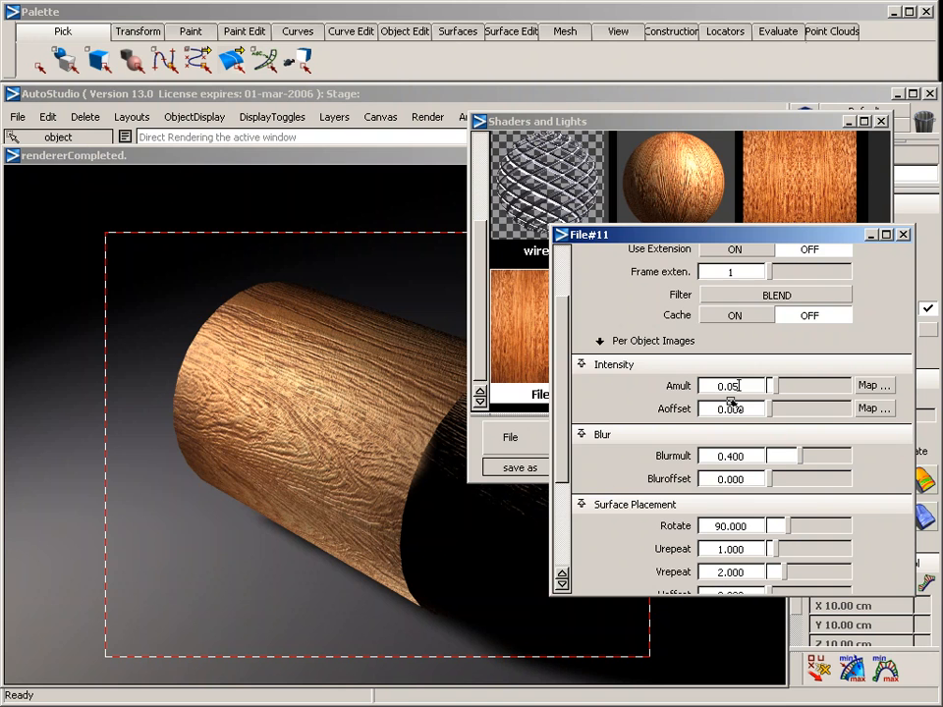
{"action": "left_click", "coordinate": [183, 322]}
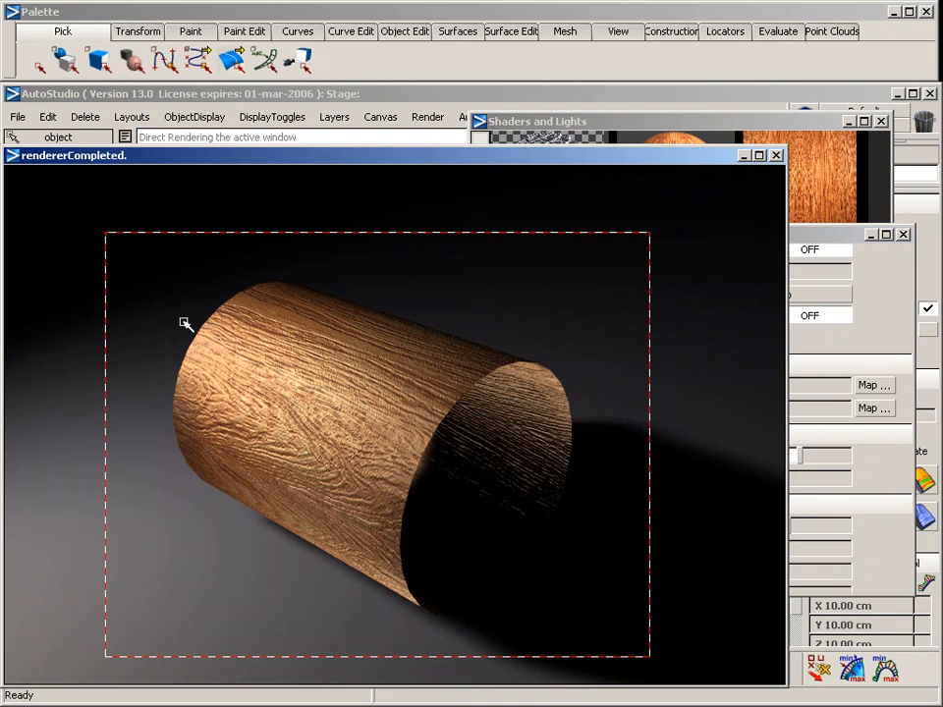
{"action": "left_click_drag", "start_coordinate": [299, 429], "coordinate": [172, 304]}
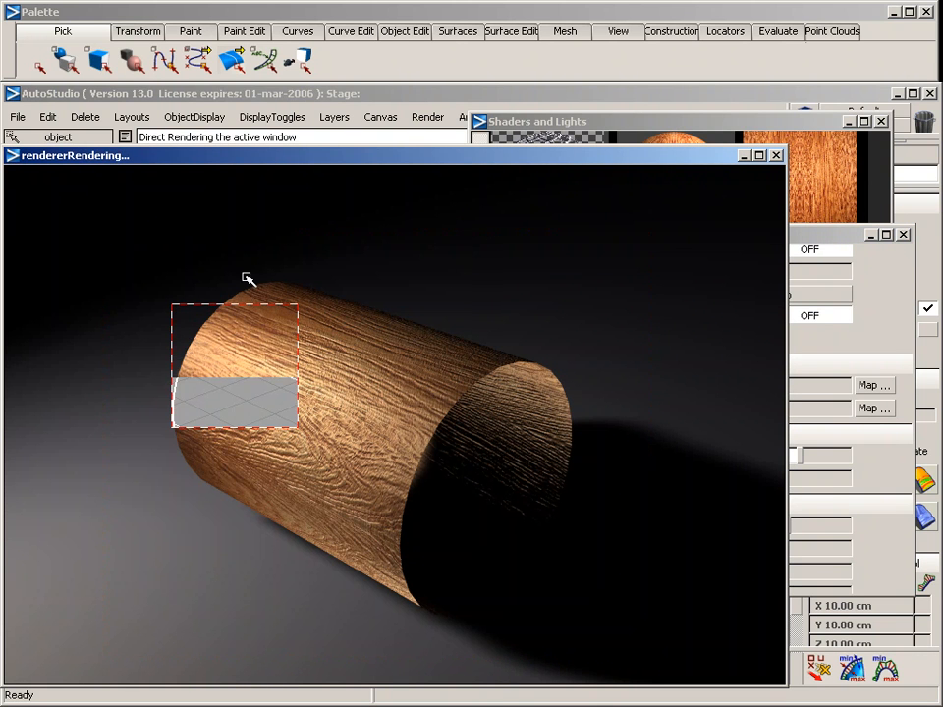
Step: Set the bump texture's Blurmult to 0.3 and re-render a test patch followed by a region around the whole cylinder
{"action": "left_click", "coordinate": [806, 237]}
{"action": "left_click_drag", "start_coordinate": [750, 460], "coordinate": [730, 467]}
{"action": "type", "text": "3"}
{"action": "key", "text": "Return"}
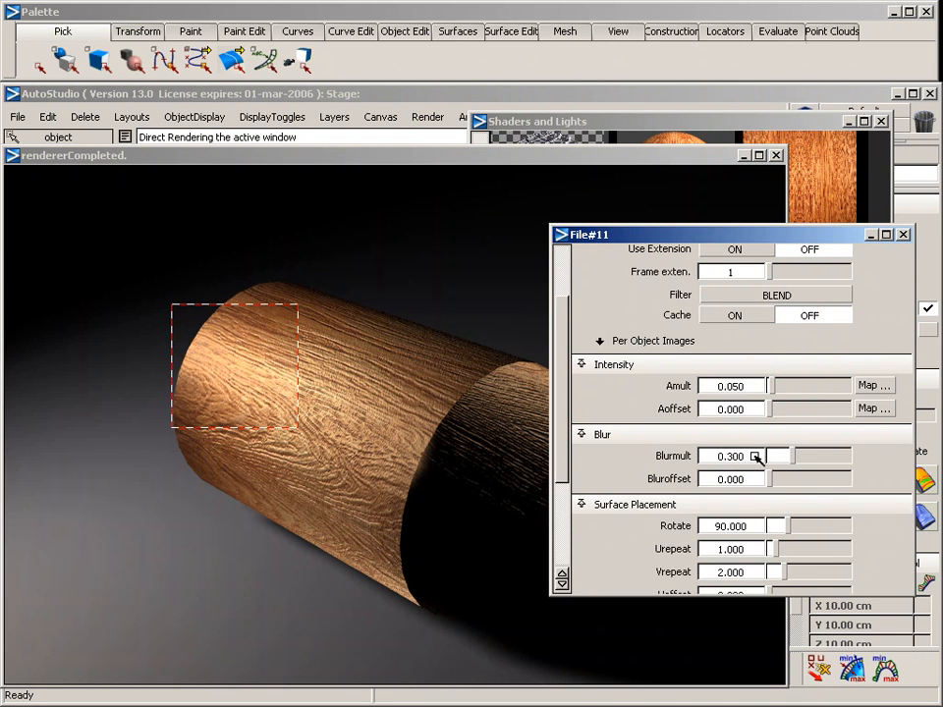
{"action": "left_click", "coordinate": [278, 324]}
{"action": "left_click_drag", "start_coordinate": [246, 293], "coordinate": [367, 444]}
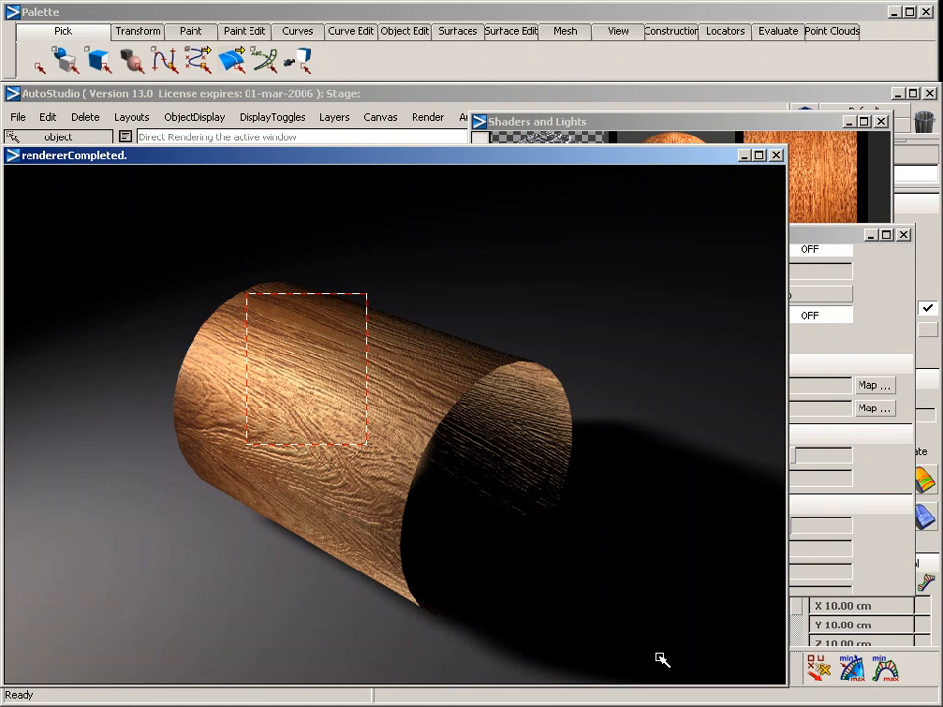
{"action": "left_click_drag", "start_coordinate": [116, 230], "coordinate": [661, 659]}
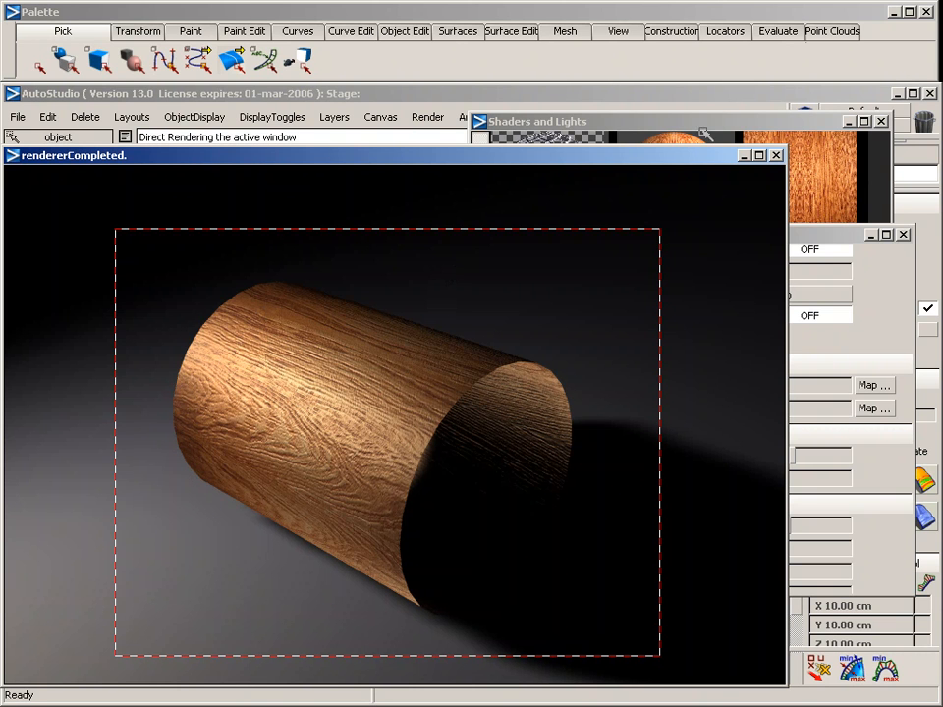
Step: Close the finished render and the bump texture's settings, and create a new shader
{"action": "left_click", "coordinate": [776, 155]}
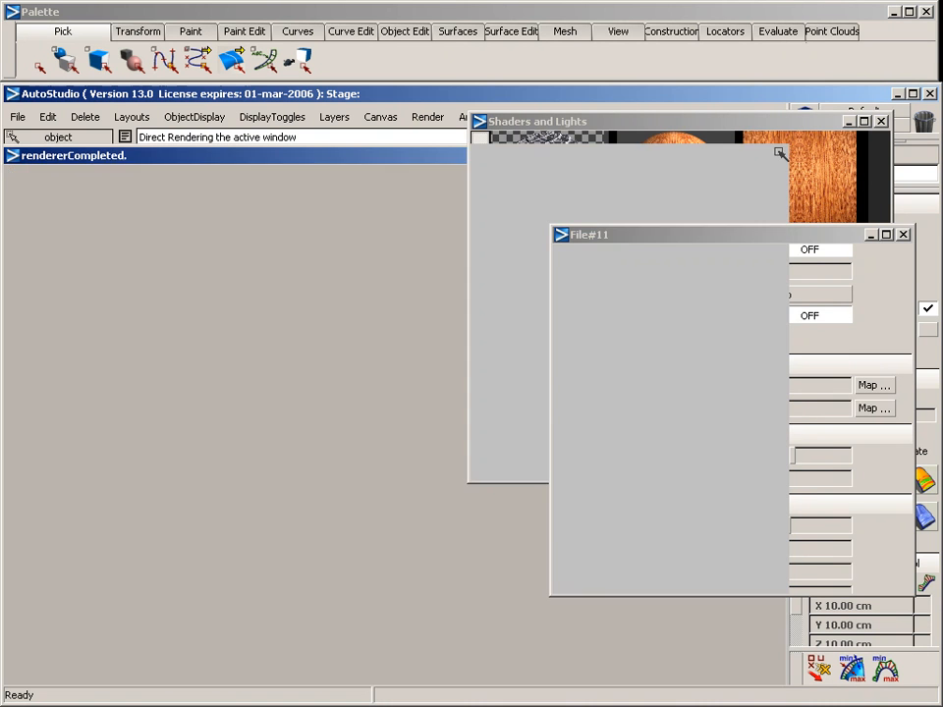
{"action": "left_click", "coordinate": [903, 235]}
{"action": "left_click_drag", "start_coordinate": [478, 272], "coordinate": [472, 334]}
{"action": "left_click_drag", "start_coordinate": [236, 404], "coordinate": [682, 436], "text": "alt+shift"}
{"action": "middle_click_drag", "start_coordinate": [359, 405], "coordinate": [218, 379], "text": "alt+shift"}
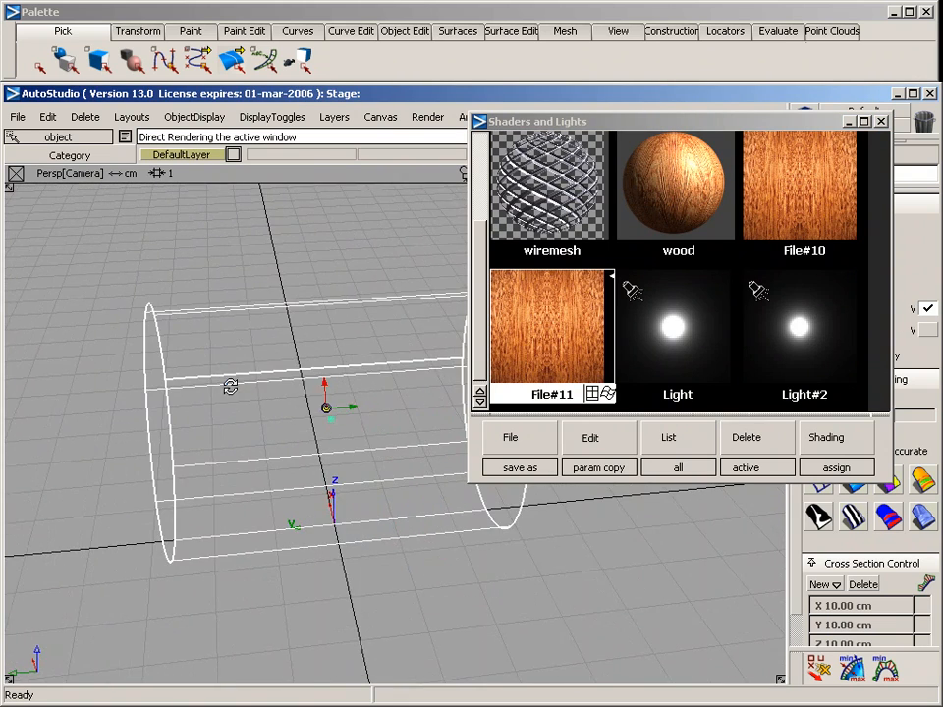
{"action": "left_click_drag", "start_coordinate": [200, 354], "coordinate": [355, 286], "text": "alt+shift"}
{"action": "mouse_move", "coordinate": [480, 330]}
{"action": "left_mouse_down"}
{"action": "mouse_move", "coordinate": [478, 236]}
{"action": "mouse_move", "coordinate": [481, 339]}
{"action": "left_mouse_up"}
{"action": "left_click", "coordinate": [601, 439]}
{"action": "left_click", "coordinate": [606, 409]}
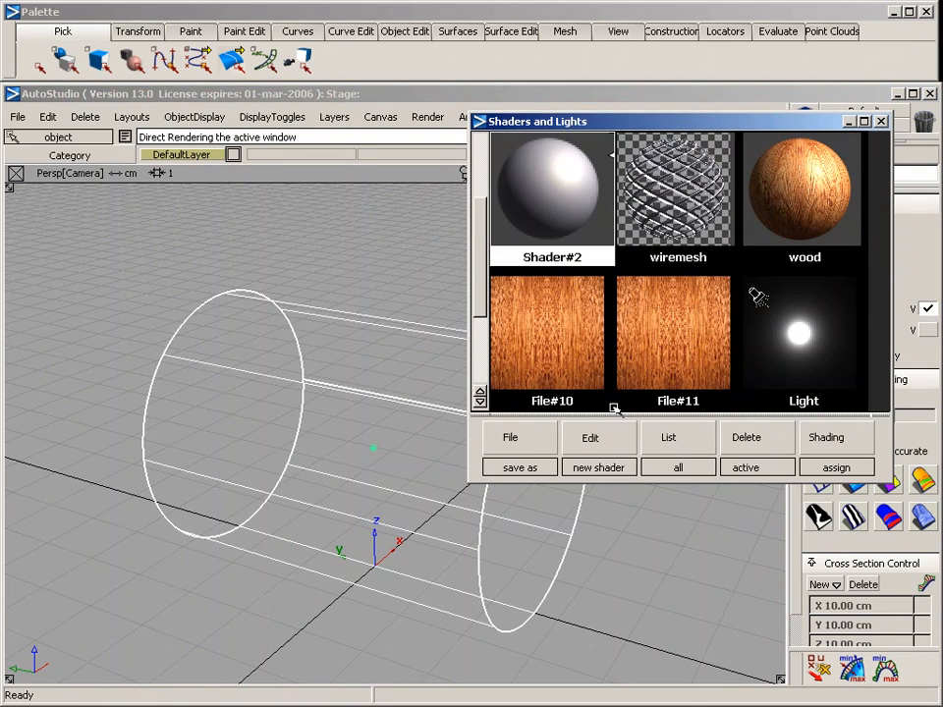
Step: Assign the newly created shader to the cylinder
{"action": "left_click_drag", "start_coordinate": [421, 391], "coordinate": [274, 396], "text": "alt+shift"}
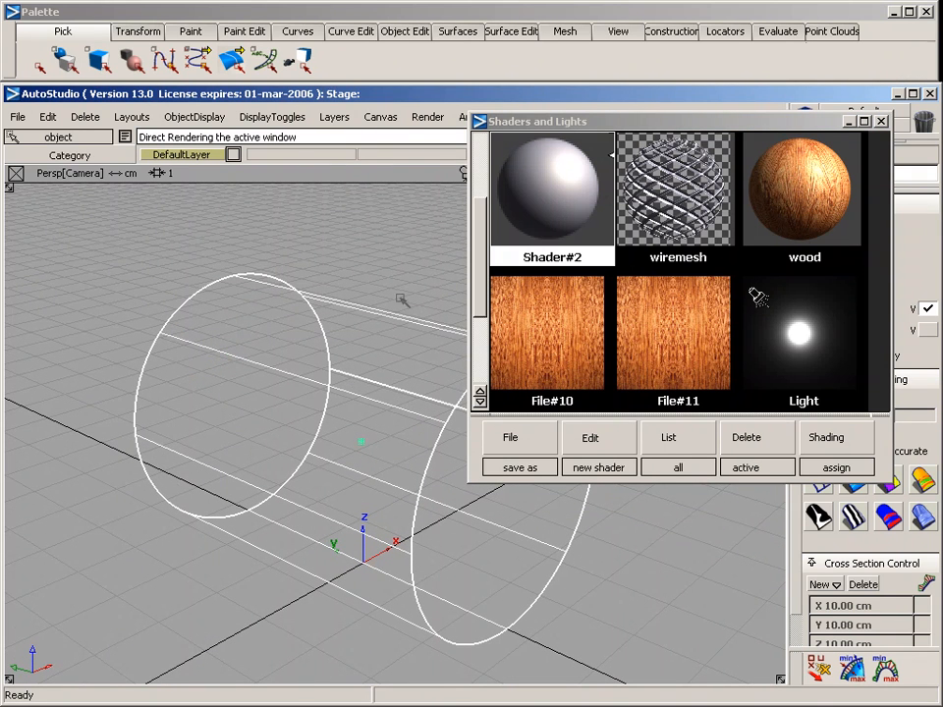
{"action": "left_click", "coordinate": [554, 184]}
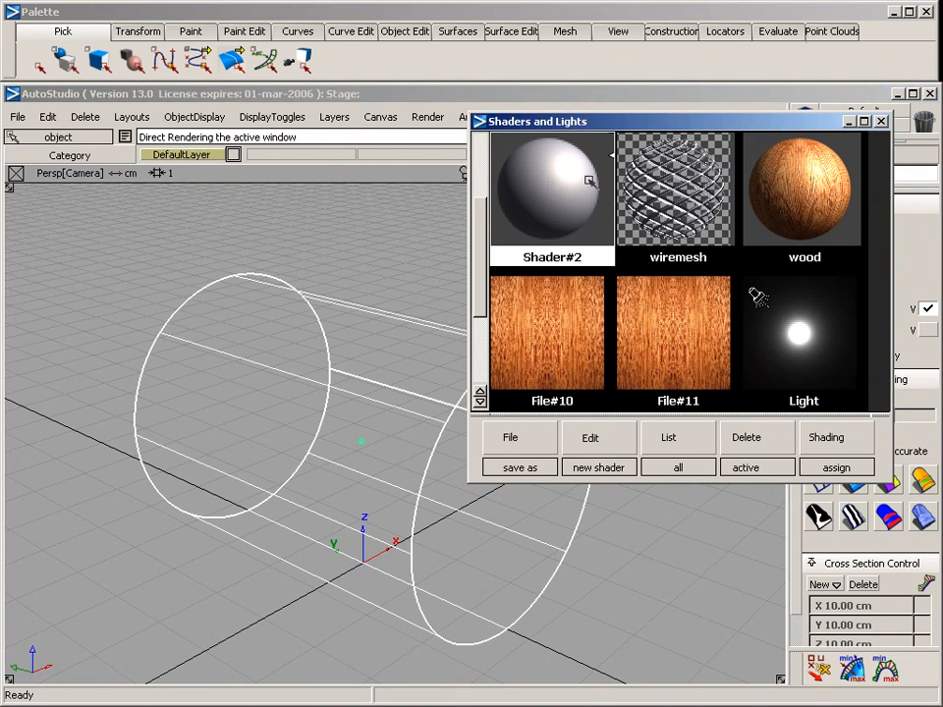
{"action": "left_click", "coordinate": [815, 433]}
{"action": "left_click", "coordinate": [815, 408]}
Step: Open the new shader's settings, look through its mappable parameters, and close them again
{"action": "double_click", "coordinate": [545, 189]}
{"action": "left_click_drag", "start_coordinate": [656, 236], "coordinate": [191, 158]}
{"action": "left_click_drag", "start_coordinate": [90, 233], "coordinate": [89, 269]}
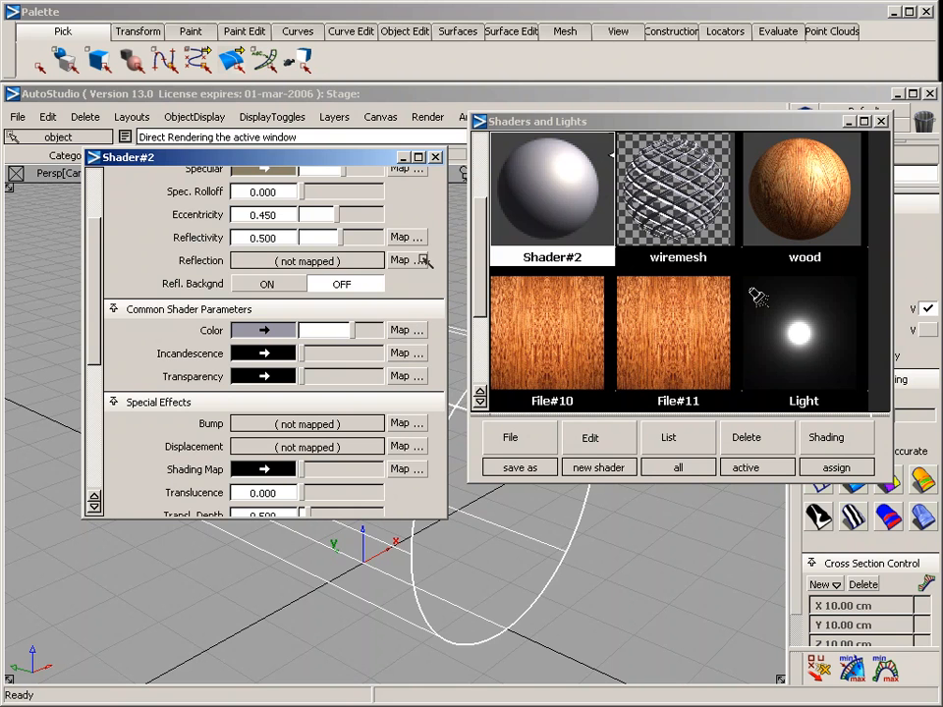
{"action": "left_click", "coordinate": [436, 157]}
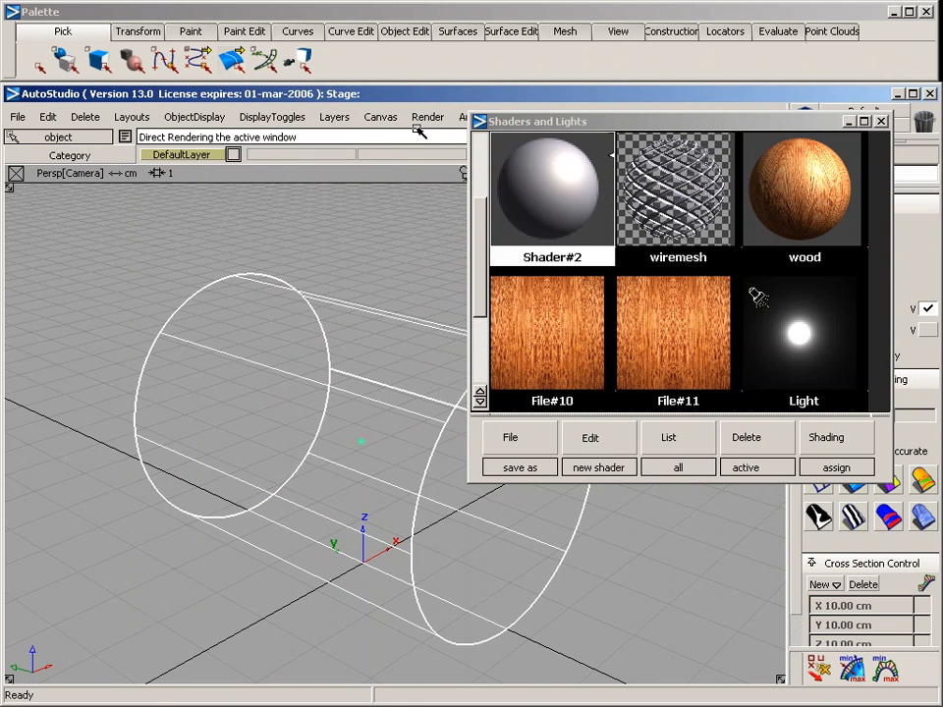
Step: Show the image 38_texture.tif from the pix folder in the FCheck viewer
{"action": "left_click", "coordinate": [426, 117]}
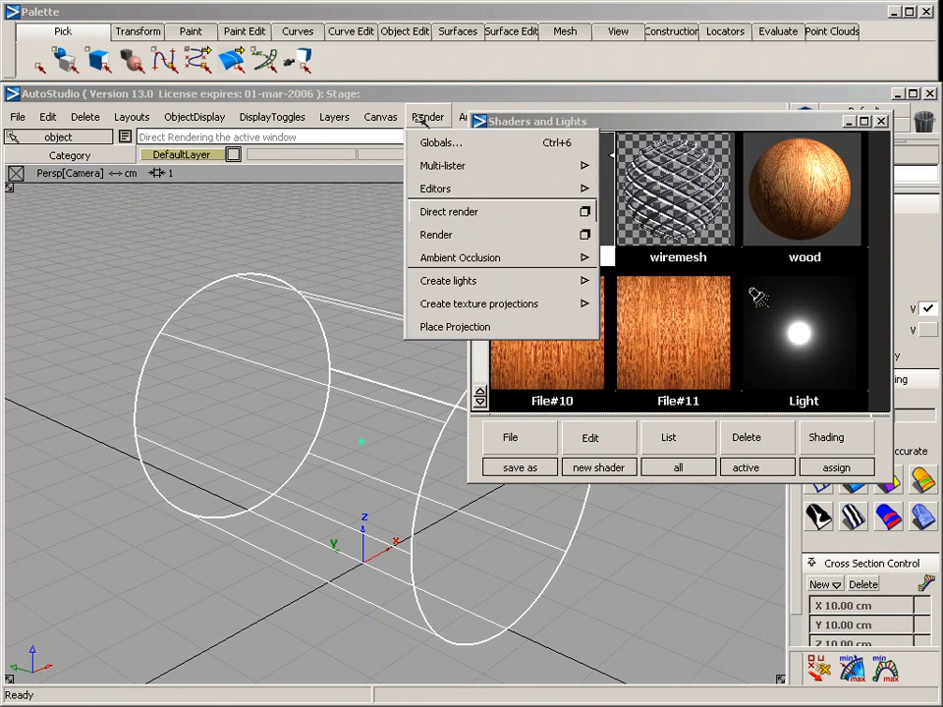
{"action": "left_click", "coordinate": [17, 117]}
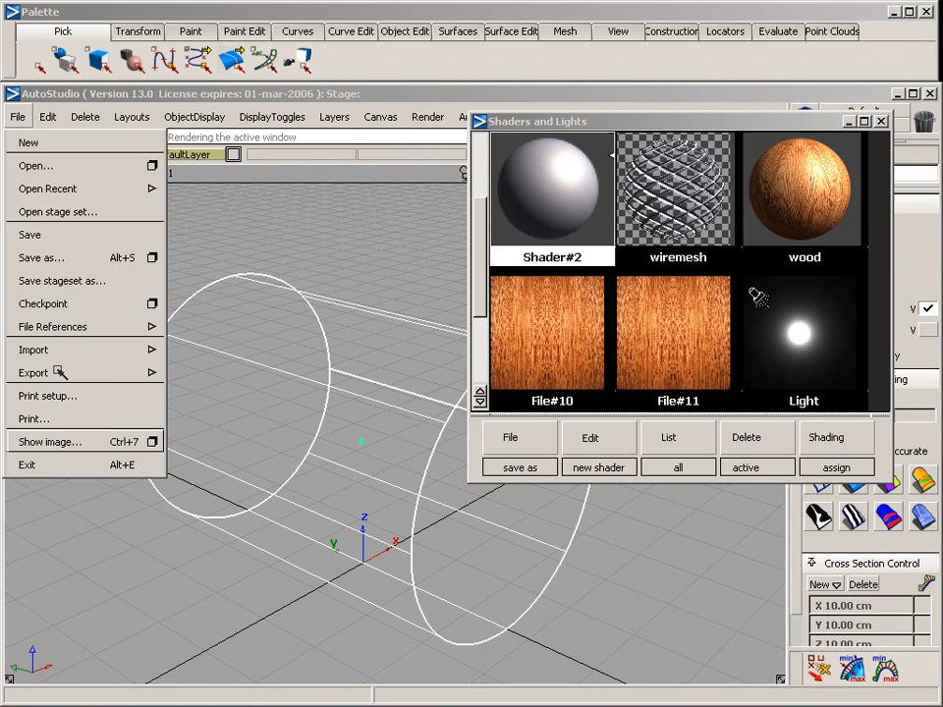
{"action": "left_click", "coordinate": [56, 441]}
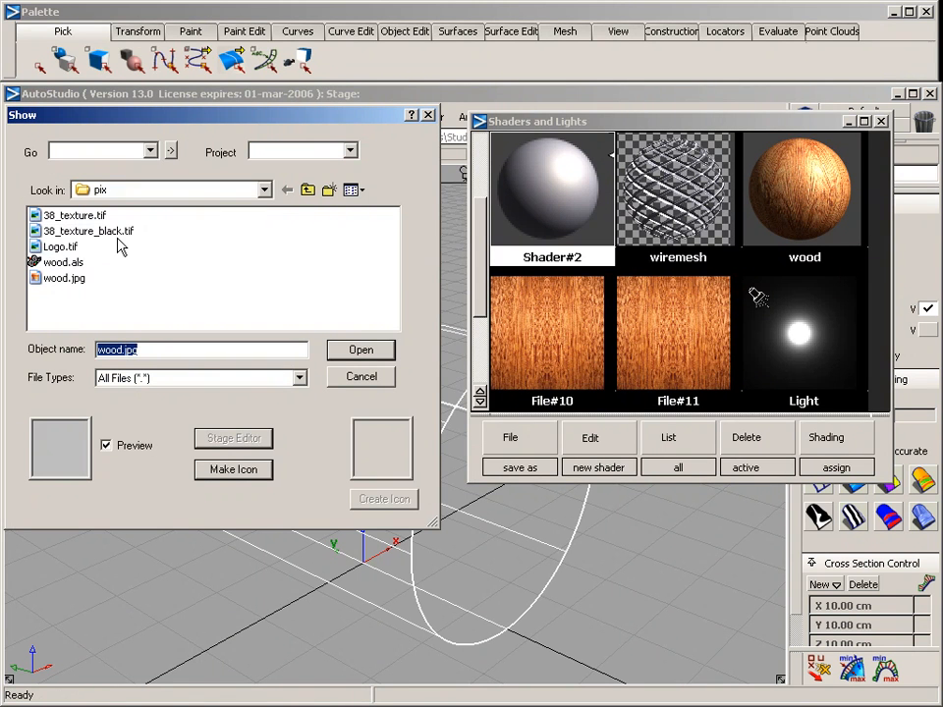
{"action": "left_click", "coordinate": [64, 218]}
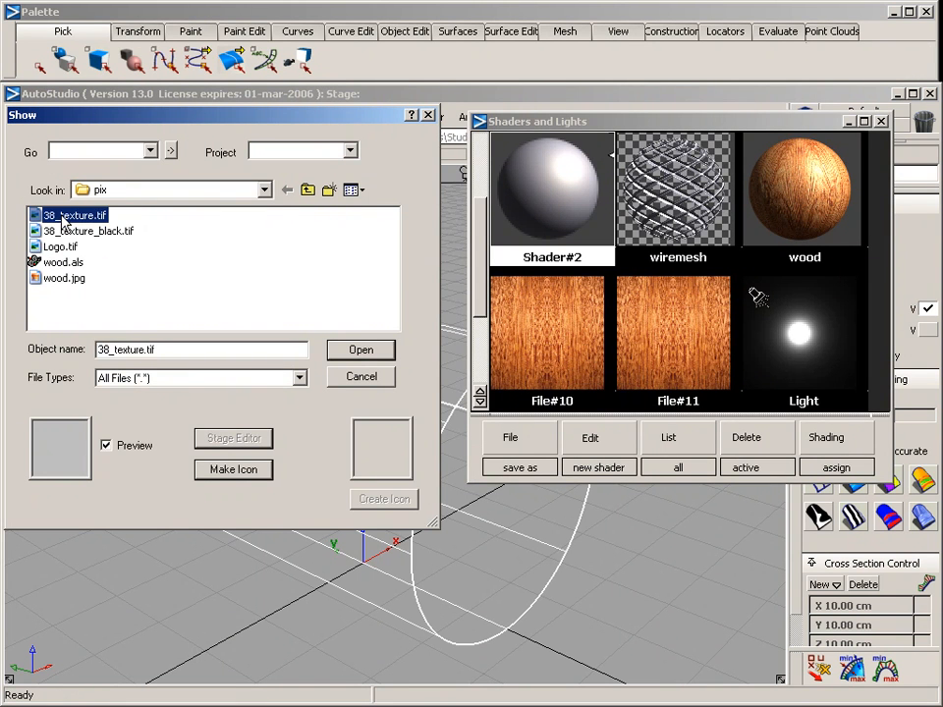
{"action": "left_click", "coordinate": [361, 351]}
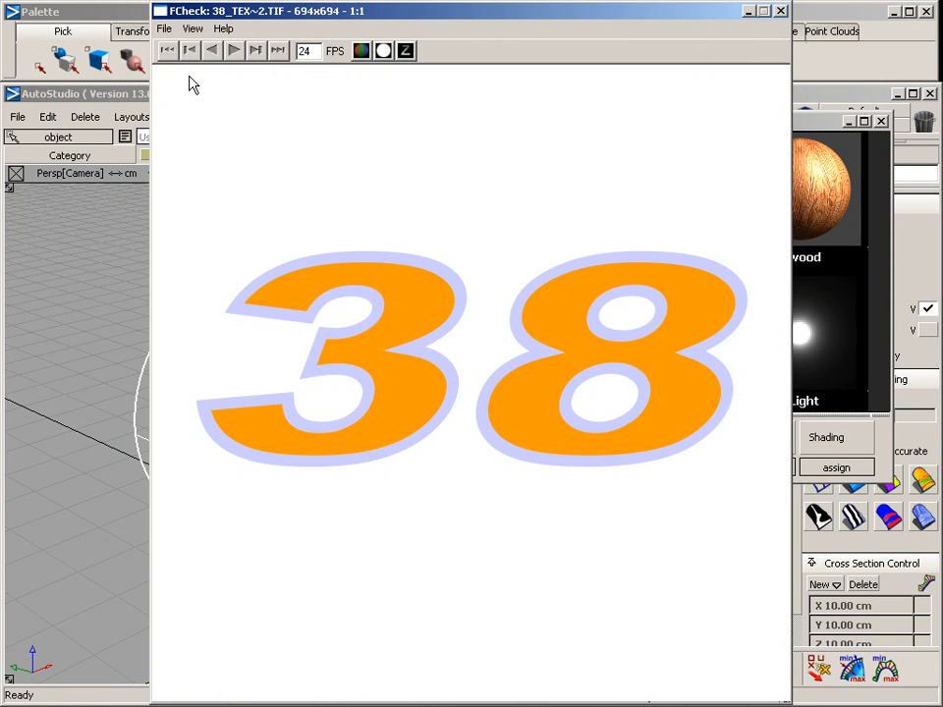
Step: Save the displayed image in the pix folder under the name 38 in Alias format
{"action": "left_click", "coordinate": [164, 28]}
{"action": "left_click", "coordinate": [198, 143]}
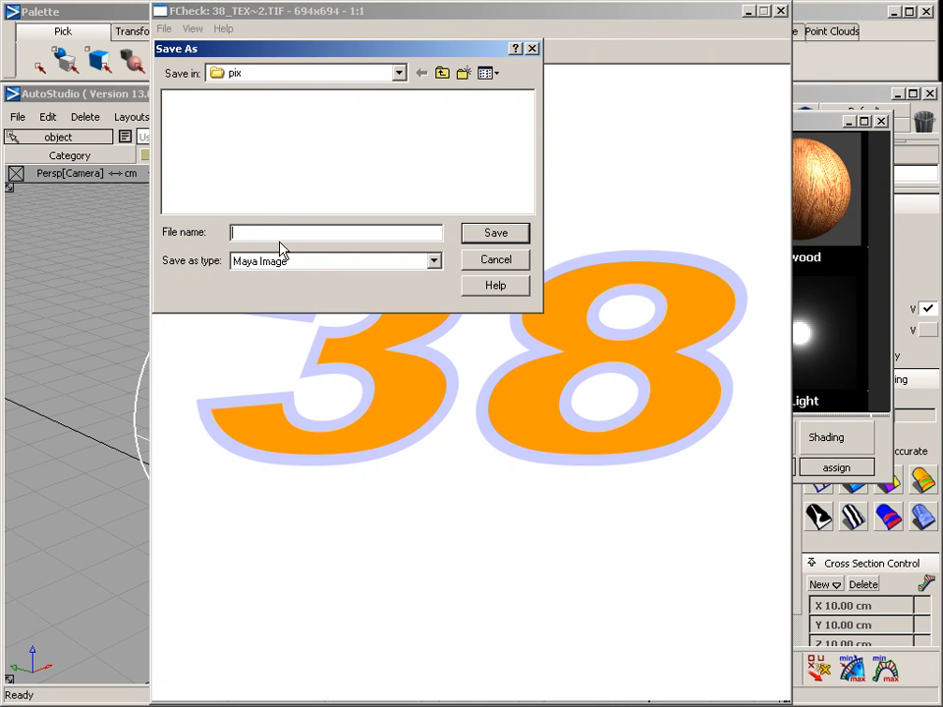
{"action": "type", "text": "38"}
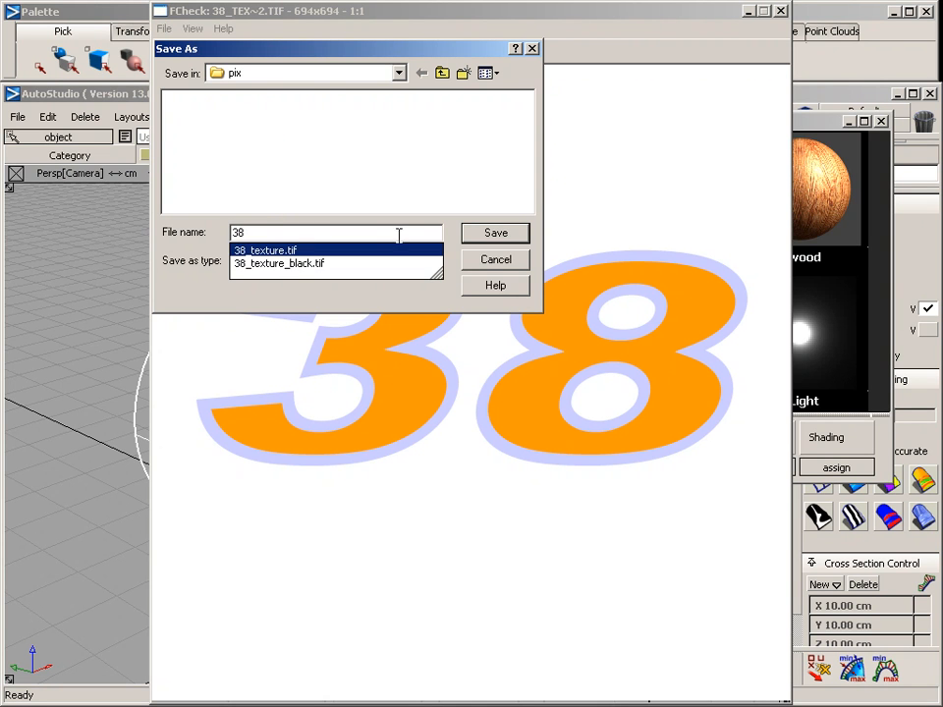
{"action": "left_click", "coordinate": [447, 253]}
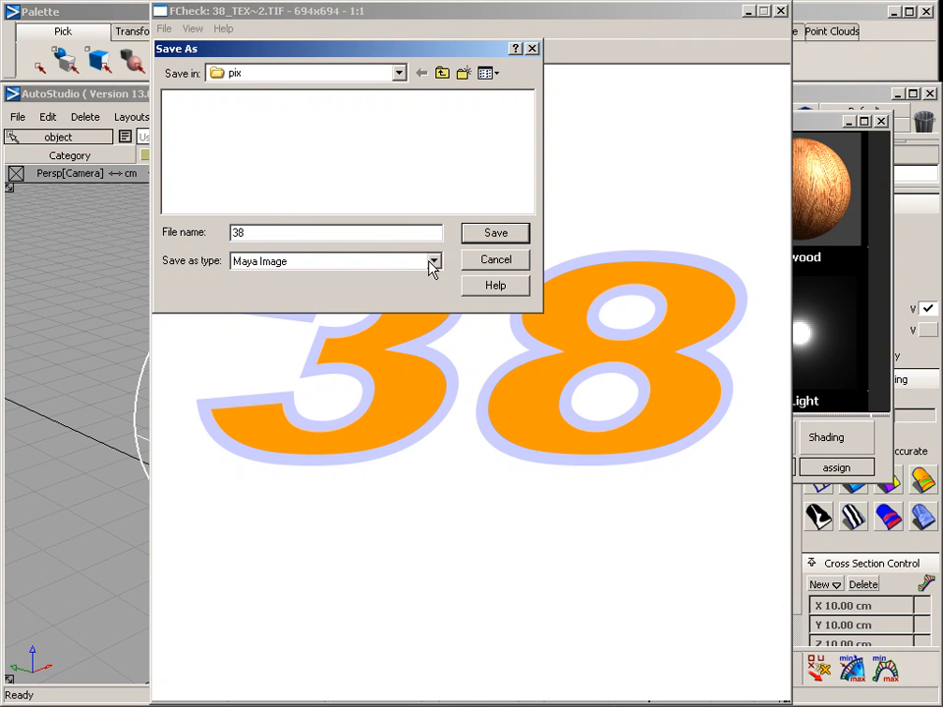
{"action": "left_click", "coordinate": [433, 261]}
{"action": "left_click", "coordinate": [386, 302]}
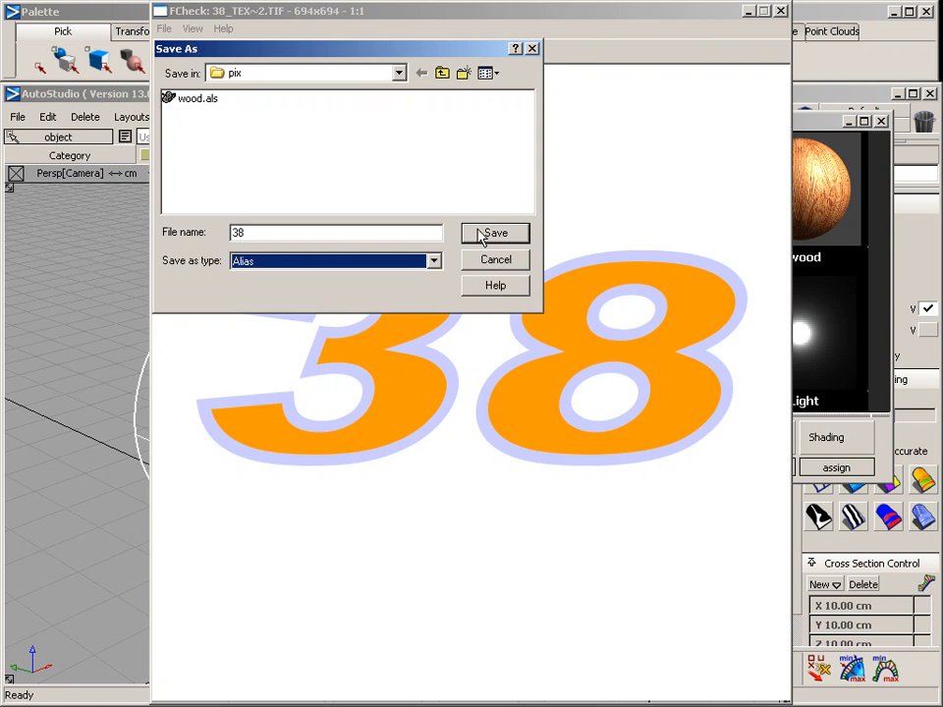
{"action": "left_click", "coordinate": [483, 236]}
Step: Open the image 38_texture_black.tif from the pix folder
{"action": "left_click", "coordinate": [166, 28]}
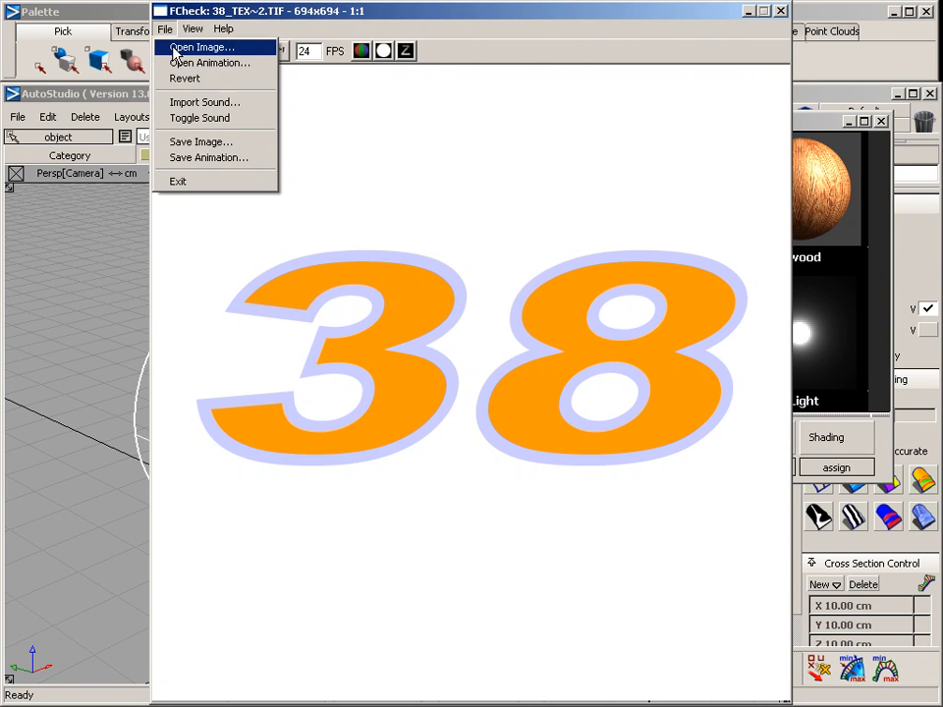
{"action": "left_click", "coordinate": [181, 47]}
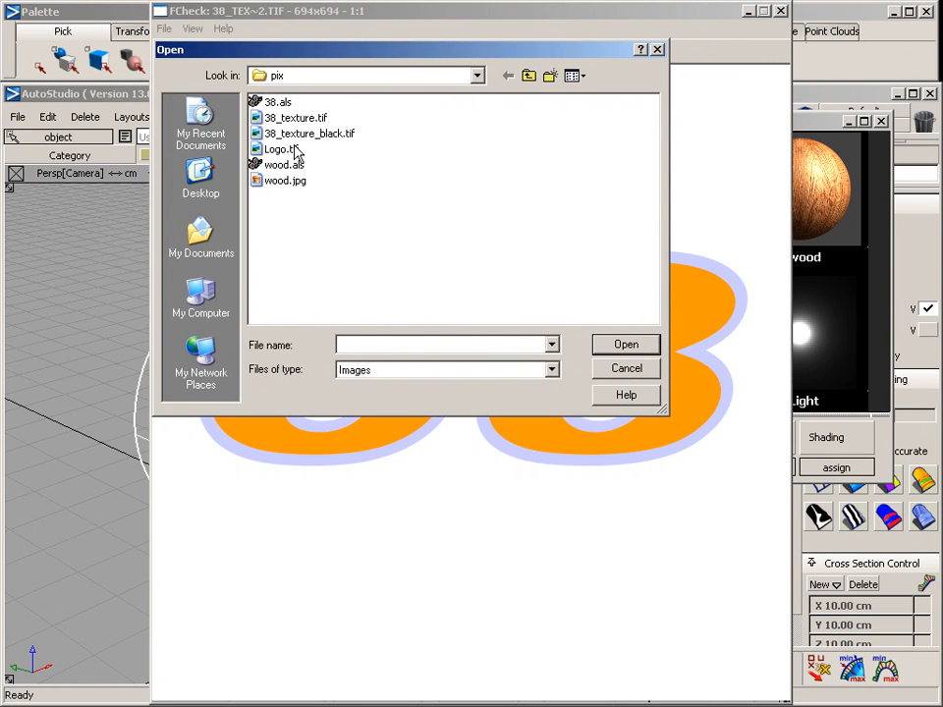
{"action": "left_click", "coordinate": [292, 134]}
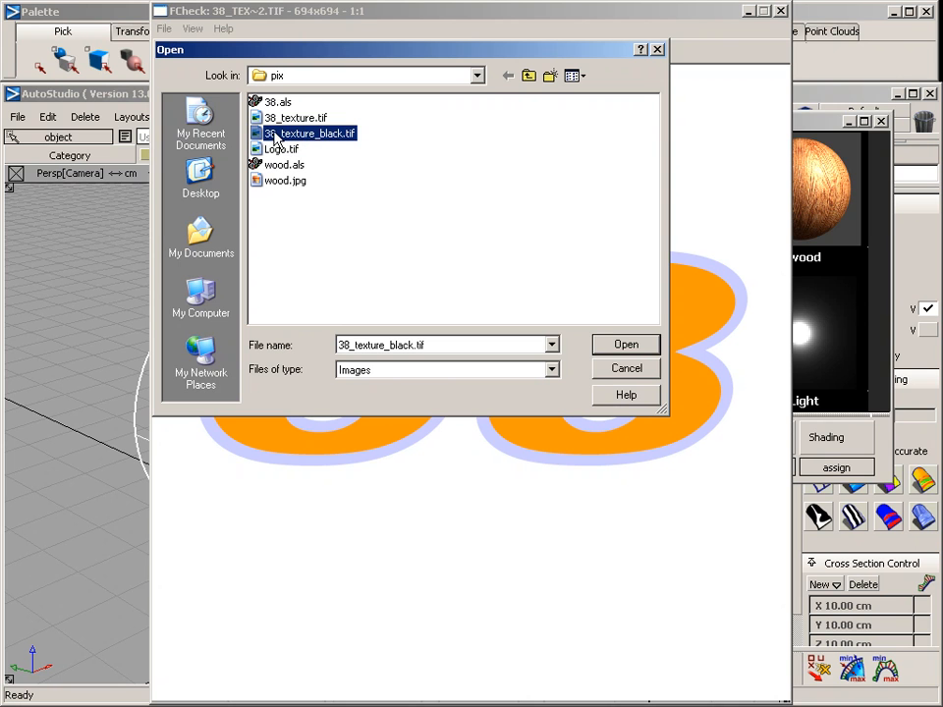
{"action": "left_click", "coordinate": [623, 345]}
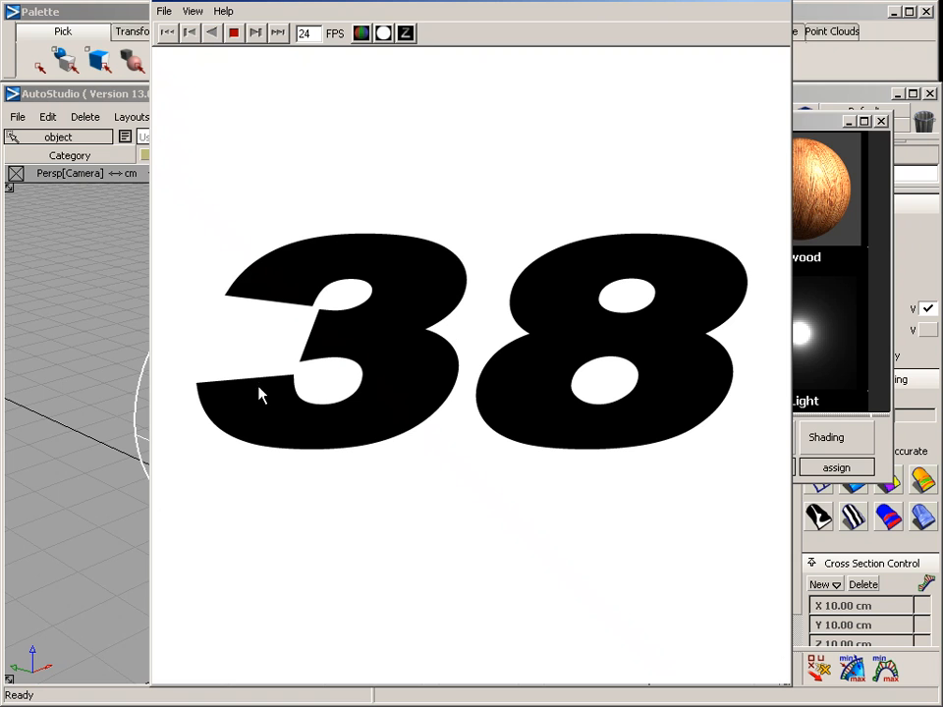
Step: Save the displayed black 38 image in the pix folder as 38_black in Alias format, and return to AutoStudio's shader list
{"action": "left_click", "coordinate": [164, 10]}
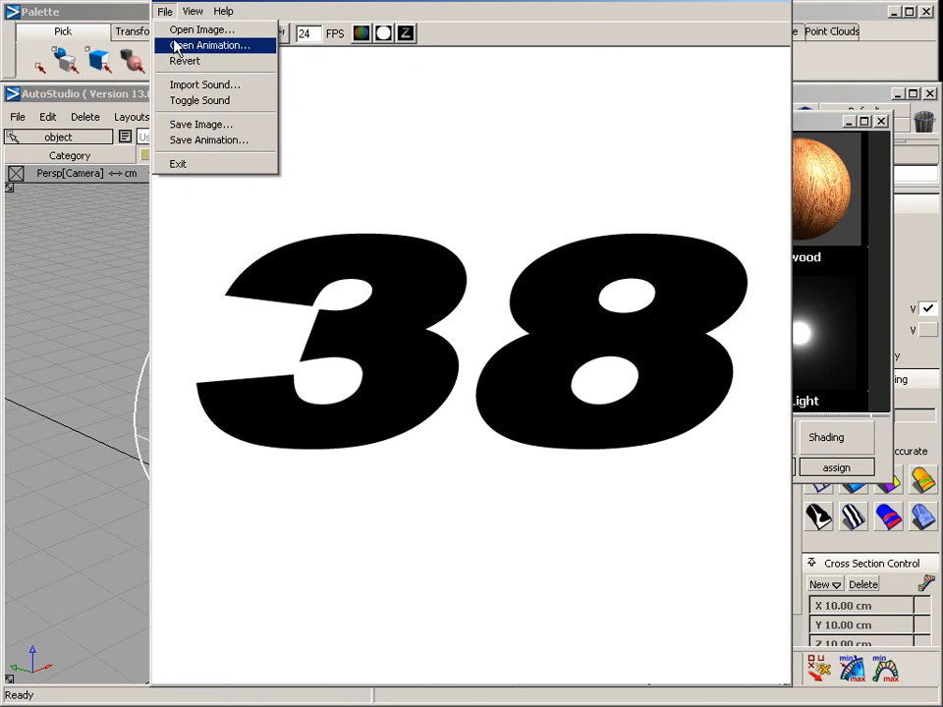
{"action": "left_click", "coordinate": [198, 128]}
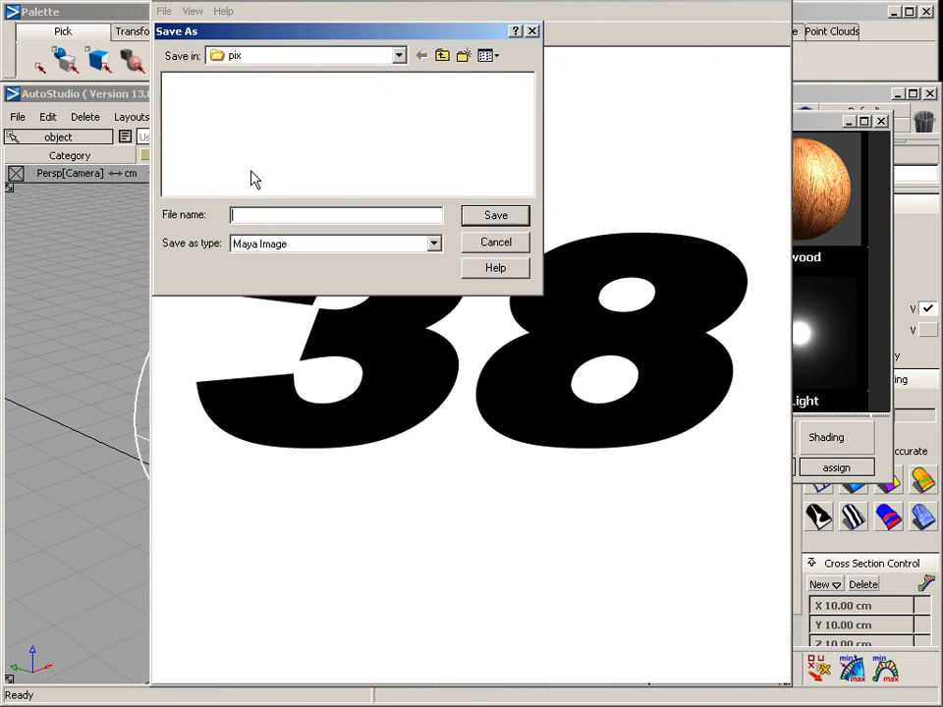
{"action": "type", "text": "38"}
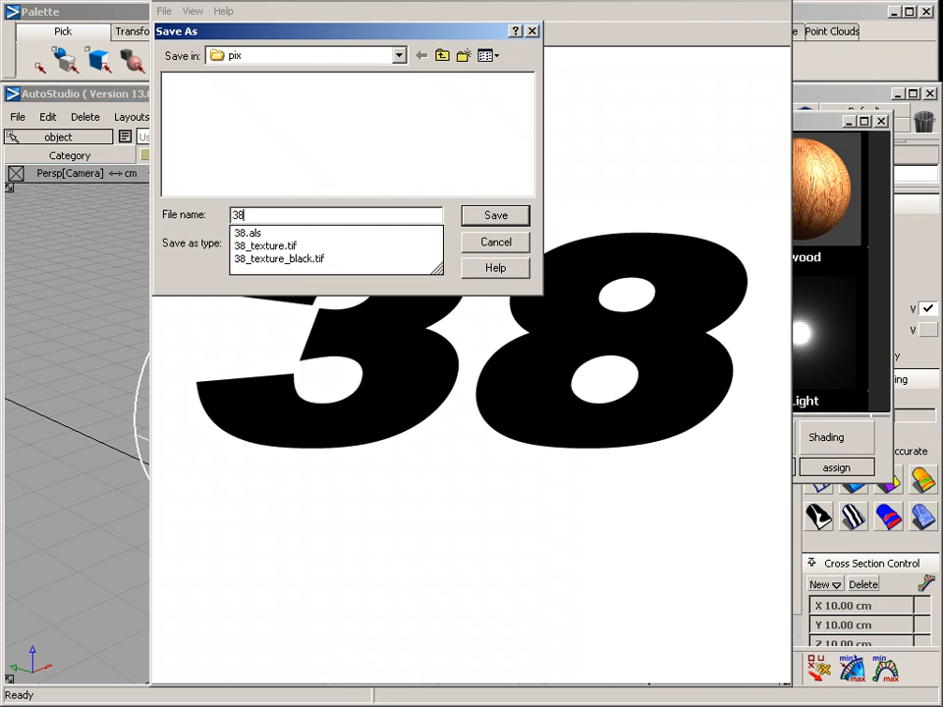
{"action": "type", "text": "_black"}
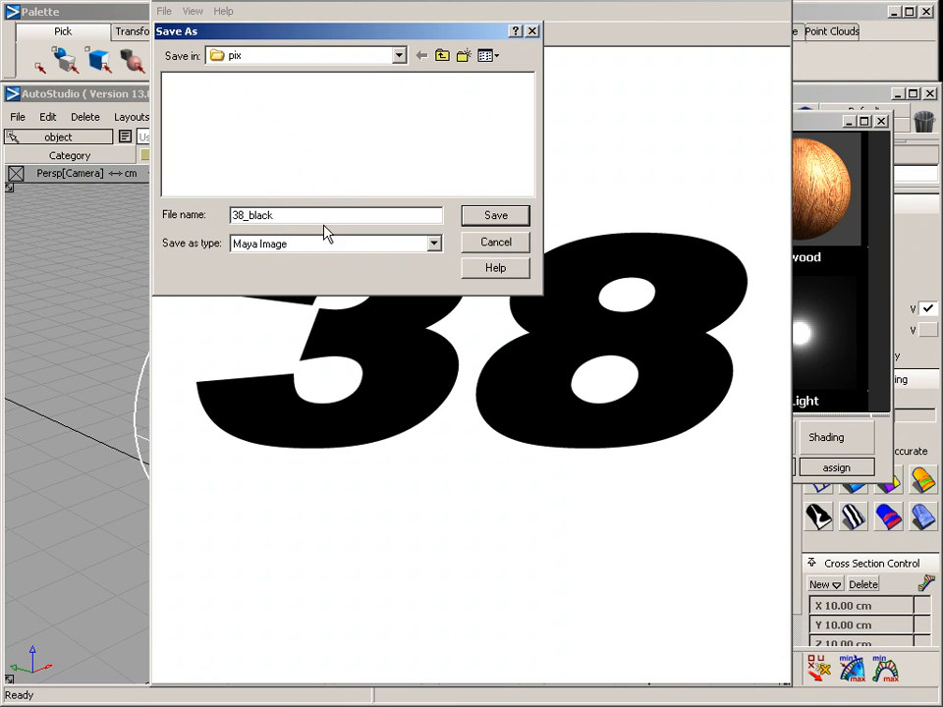
{"action": "left_click", "coordinate": [433, 245]}
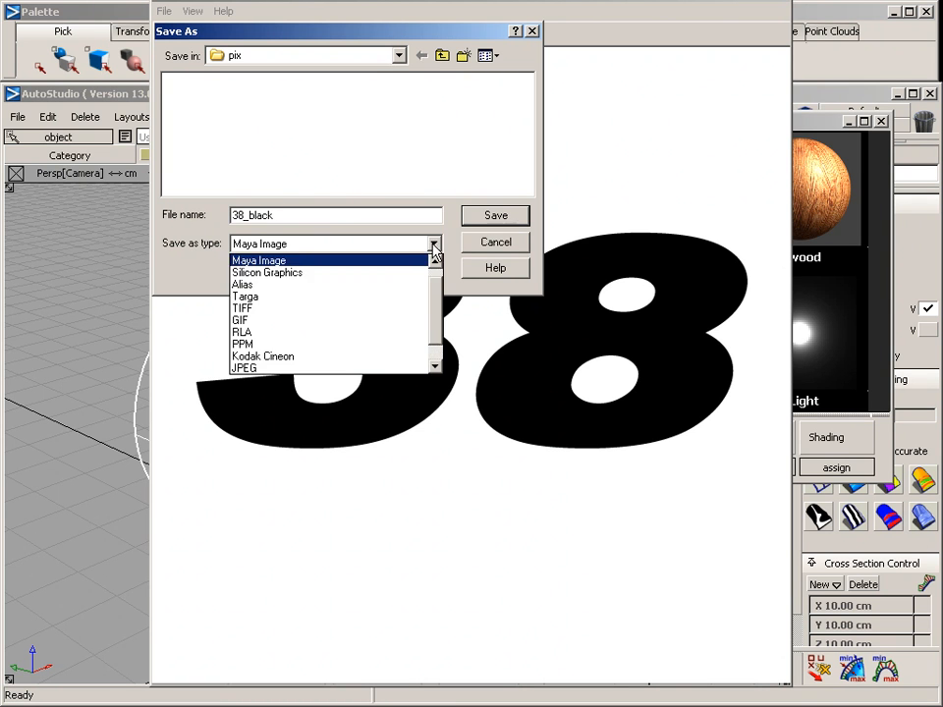
{"action": "left_click", "coordinate": [385, 285]}
{"action": "left_click", "coordinate": [495, 215]}
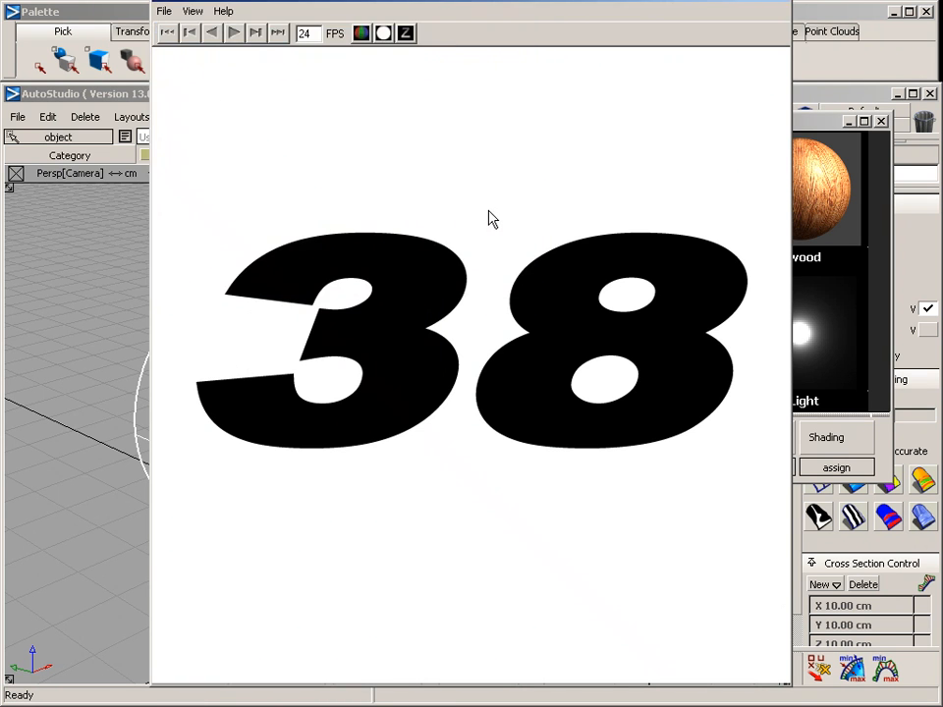
{"action": "left_click", "coordinate": [780, 4]}
Step: Map the color of Shader#2 with a file texture that uses the image 38.als from the pix folder
{"action": "left_click_drag", "start_coordinate": [747, 122], "coordinate": [722, 114]}
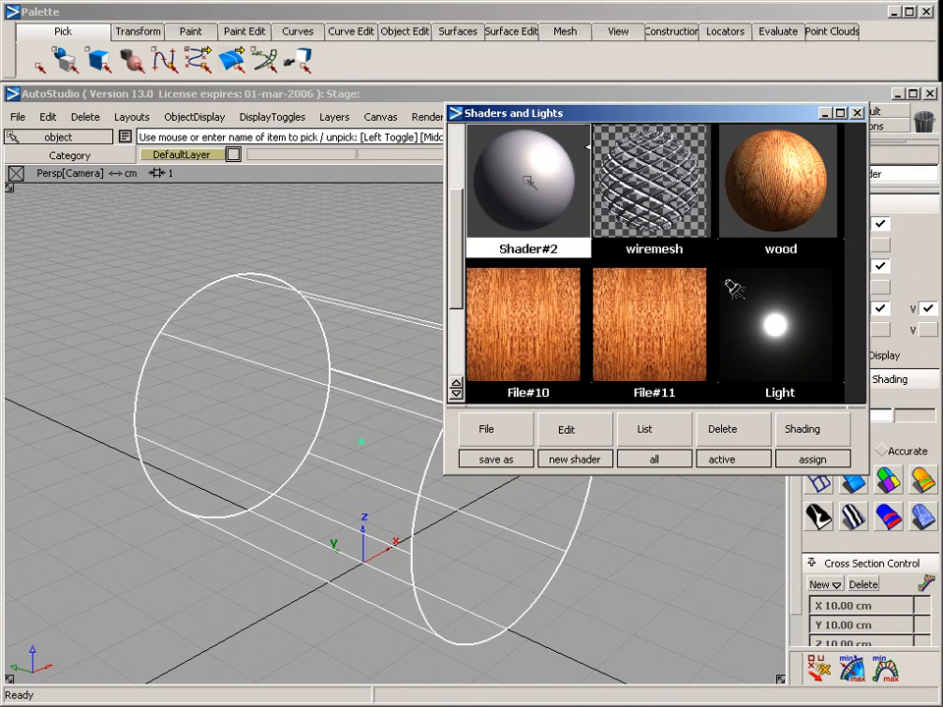
{"action": "double_click", "coordinate": [528, 181]}
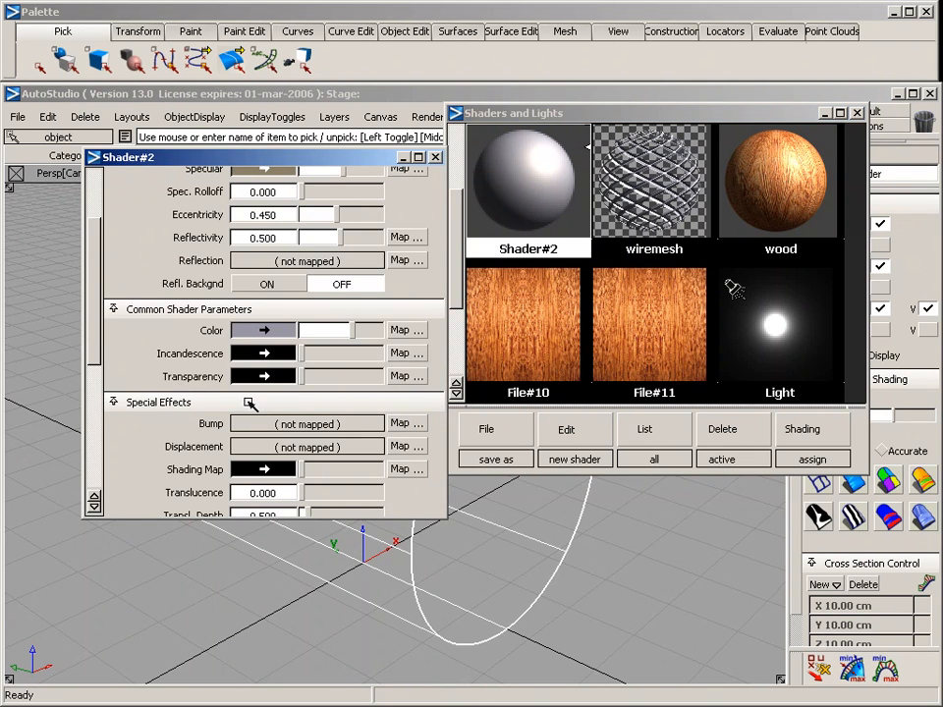
{"action": "left_click", "coordinate": [404, 331]}
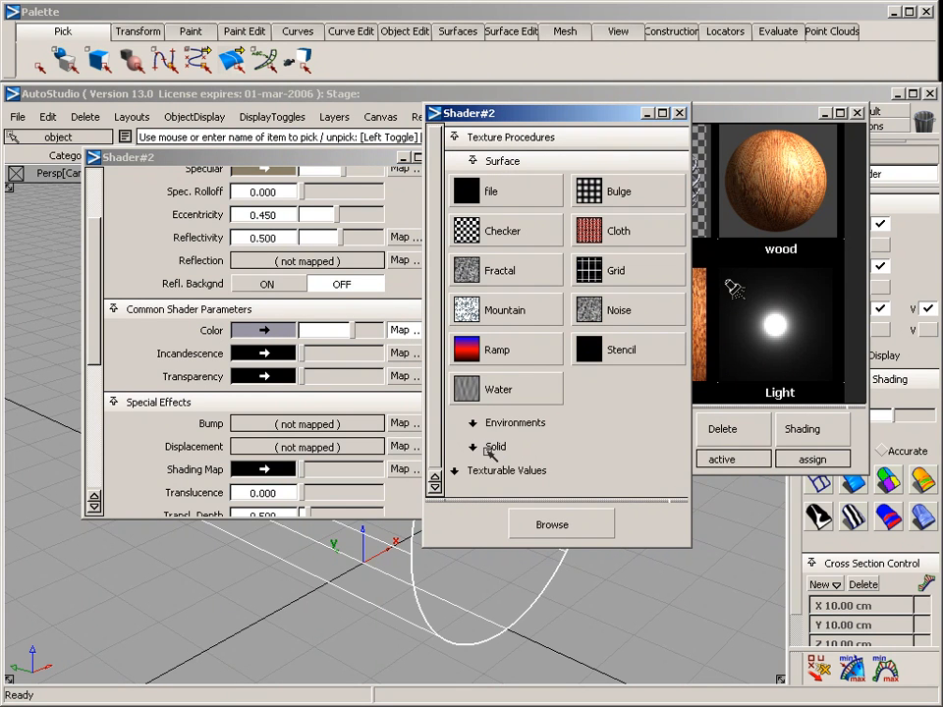
{"action": "left_click", "coordinate": [499, 196]}
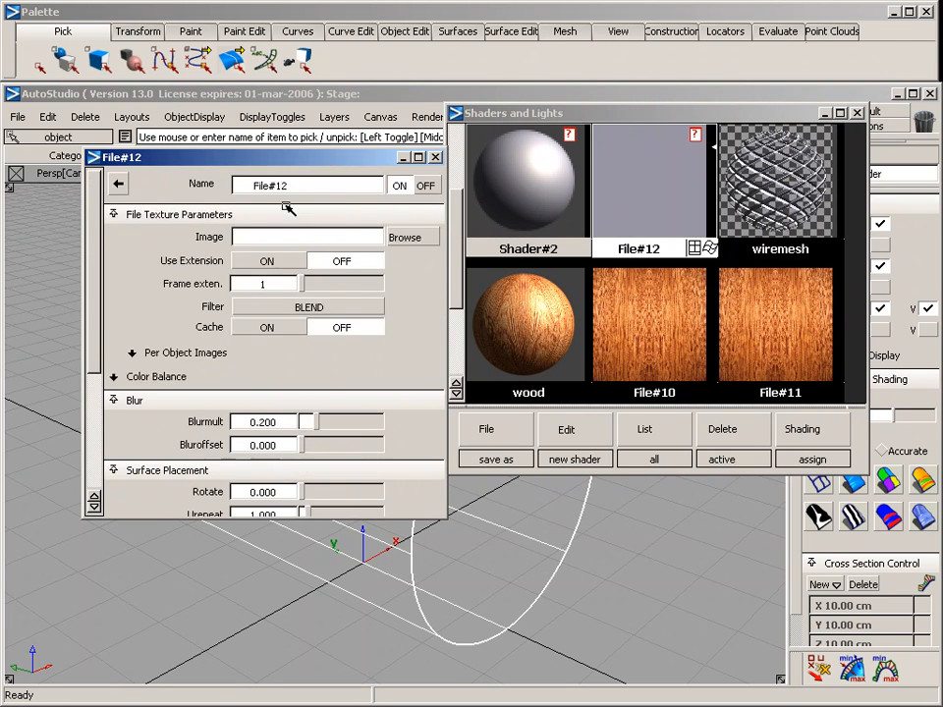
{"action": "left_click", "coordinate": [403, 177]}
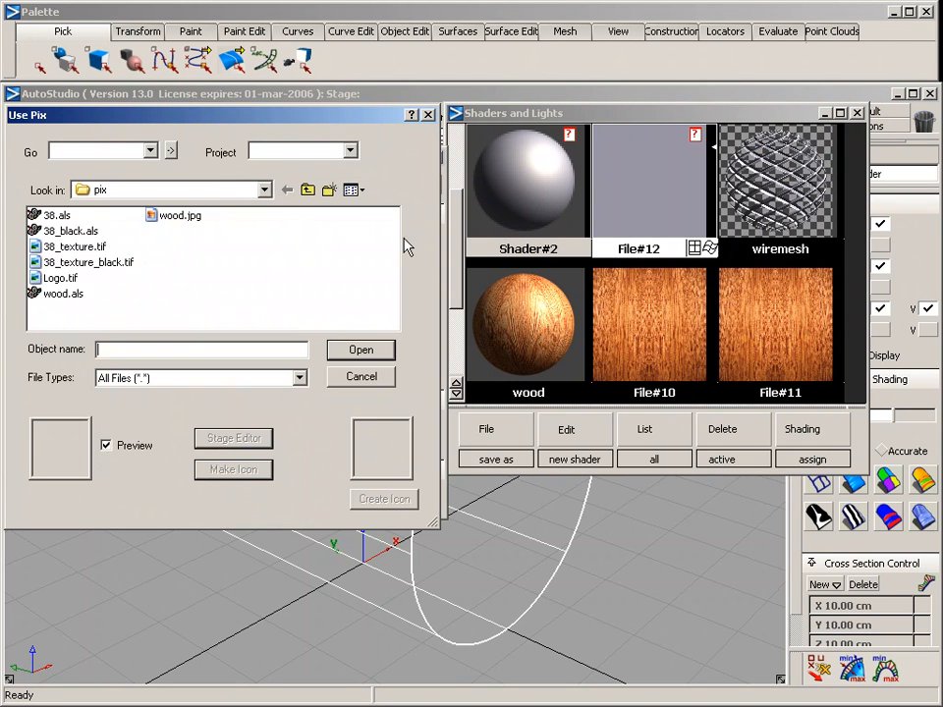
{"action": "left_click", "coordinate": [71, 231]}
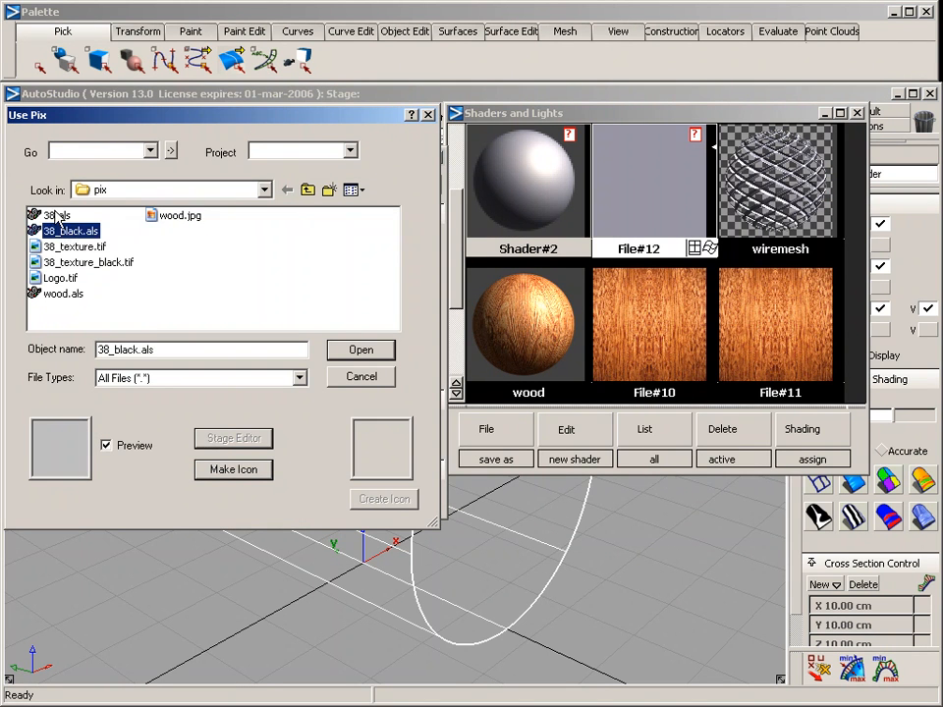
{"action": "left_click", "coordinate": [56, 215]}
{"action": "left_click", "coordinate": [353, 351]}
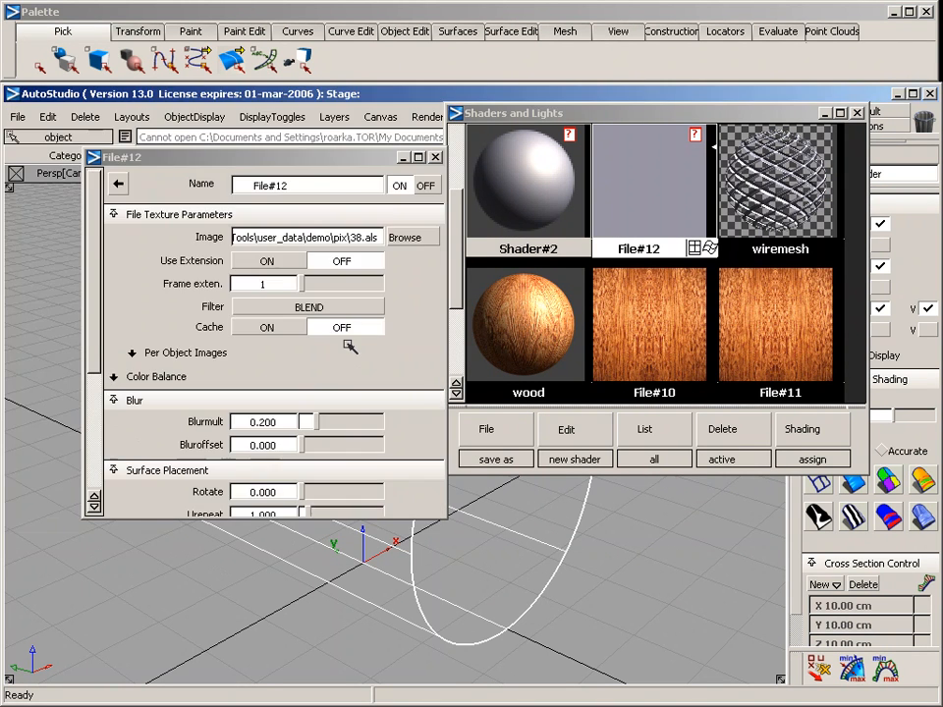
{"action": "left_click", "coordinate": [436, 158]}
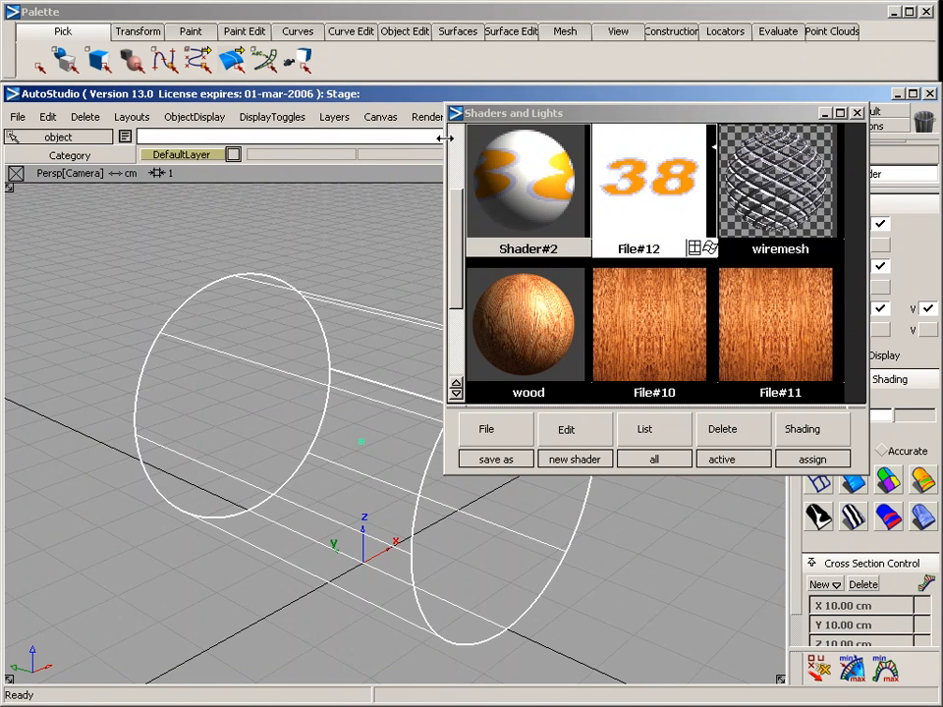
Step: Render the perspective view to check how the 38 image wraps around the cylinder, and close the render
{"action": "left_click", "coordinate": [428, 117]}
{"action": "left_click", "coordinate": [459, 211]}
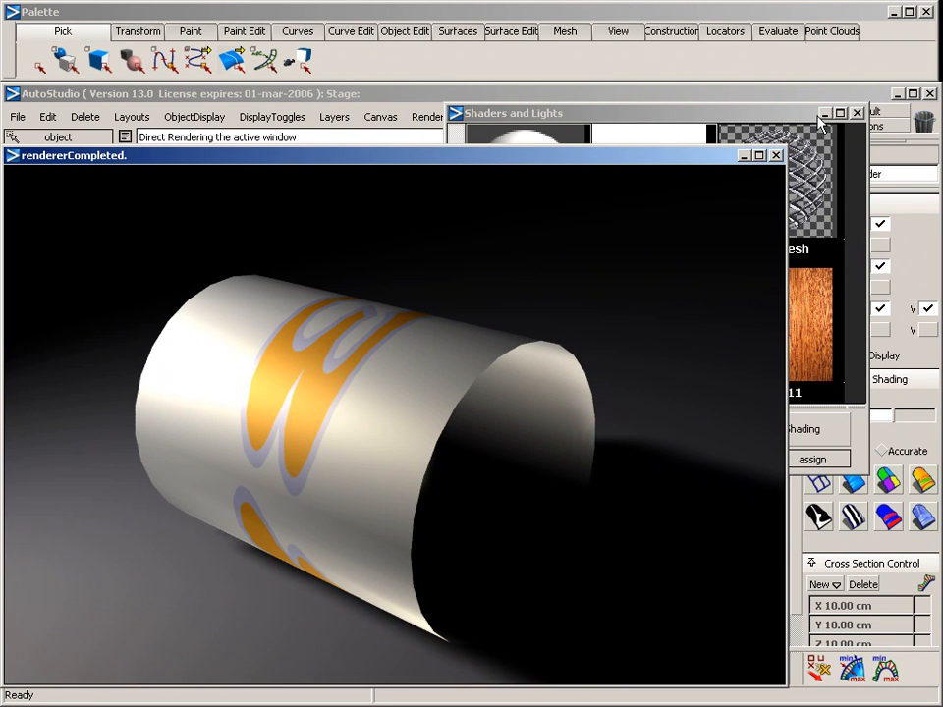
{"action": "left_click", "coordinate": [775, 155]}
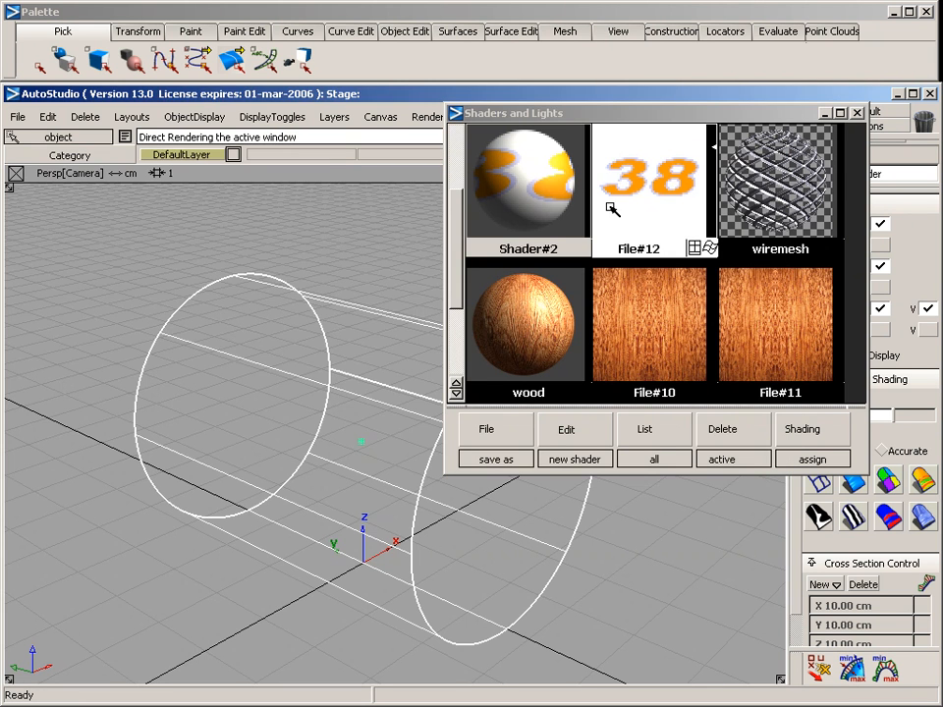
Step: Delete the 38 file texture and map the color of Shader#2 with a solid Projection texture instead
{"action": "left_click_drag", "start_coordinate": [728, 422], "coordinate": [722, 404]}
{"action": "key", "text": "Return"}
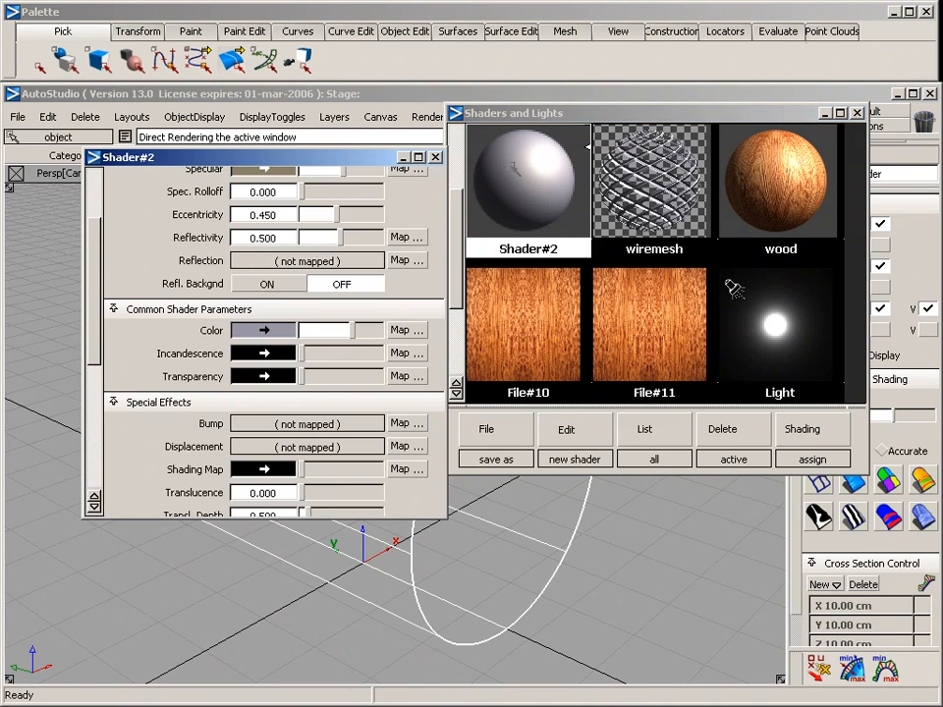
{"action": "left_click", "coordinate": [406, 331]}
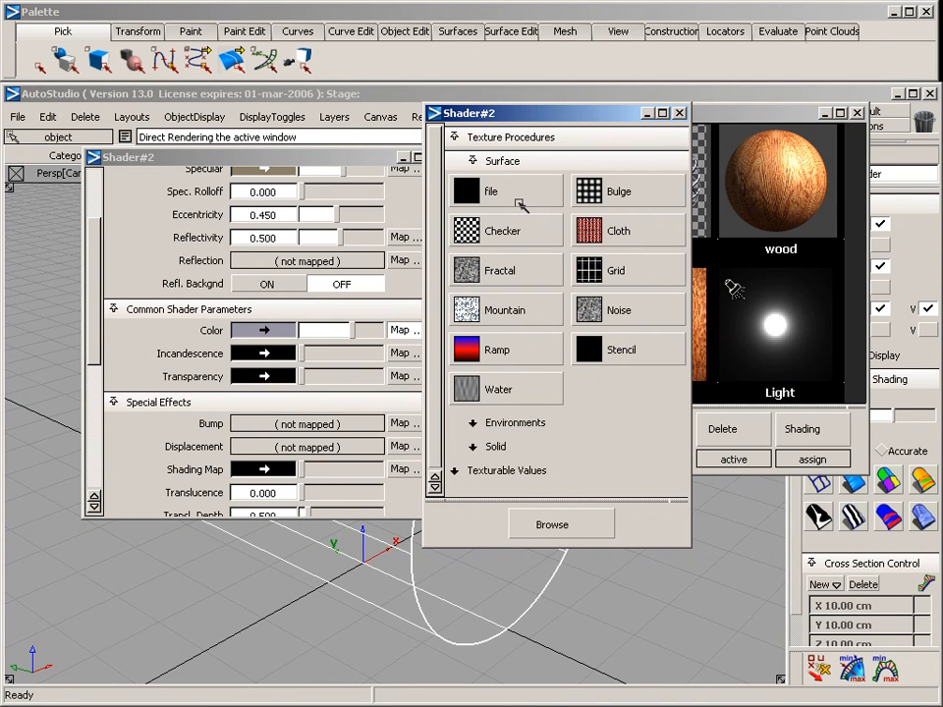
{"action": "left_click", "coordinate": [496, 448]}
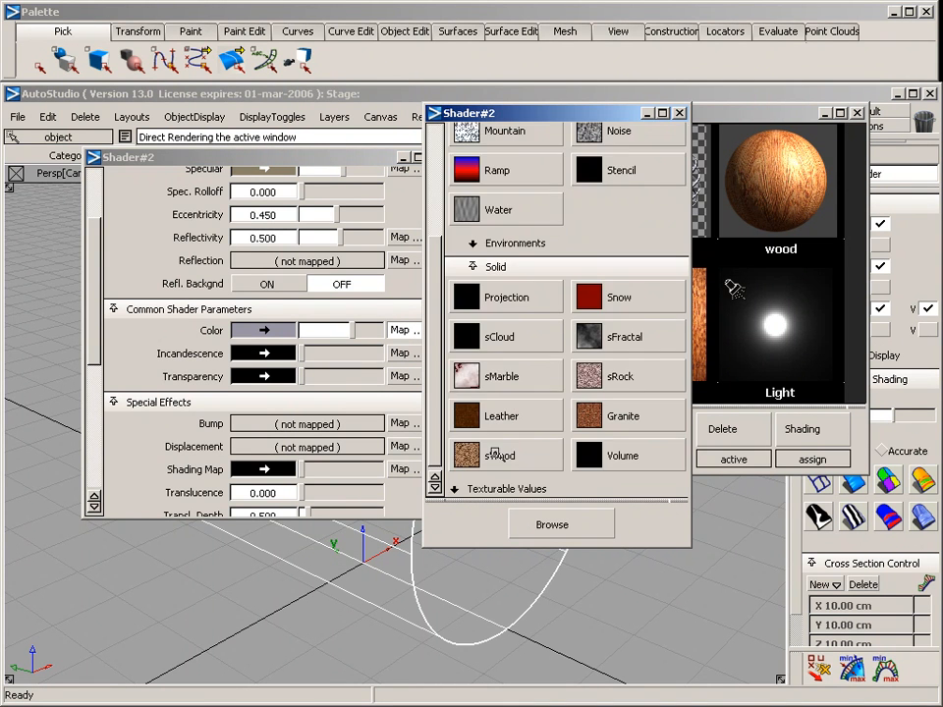
{"action": "left_click", "coordinate": [526, 300]}
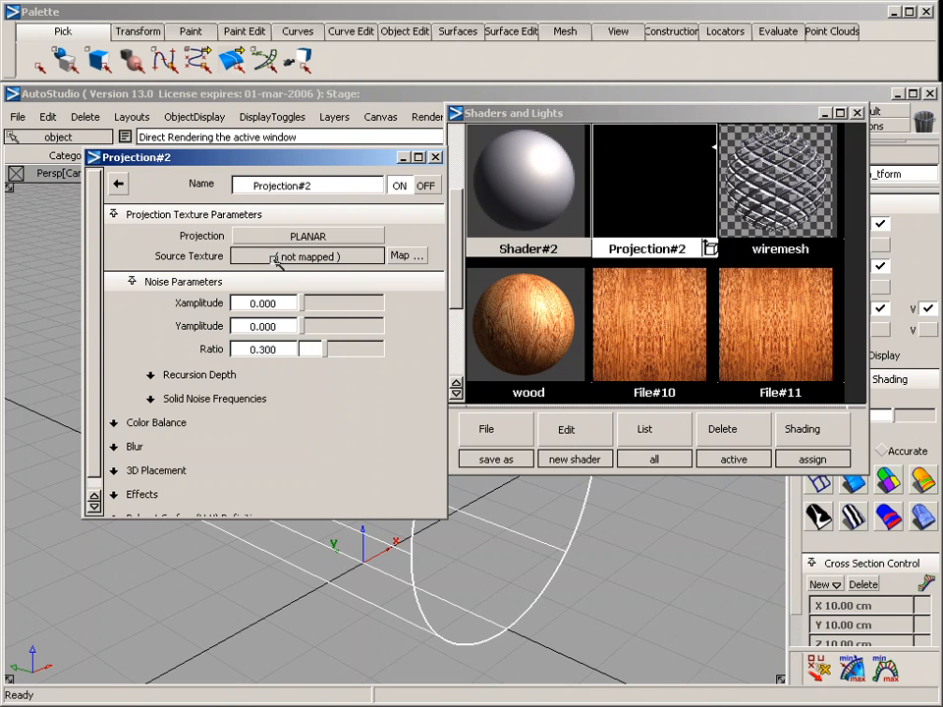
Step: Map the projection's source texture with a file texture using 38.als, and close the texture settings
{"action": "left_click", "coordinate": [402, 256]}
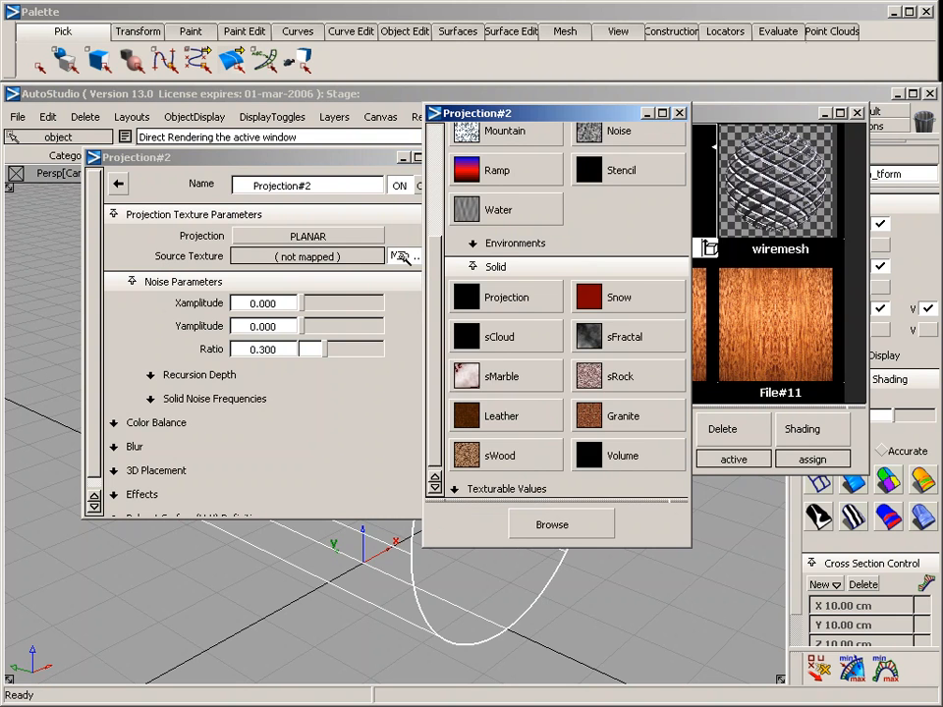
{"action": "scroll", "coordinate": [462, 196], "scroll_direction": "up", "scroll_amount": 5}
{"action": "left_click", "coordinate": [488, 131]}
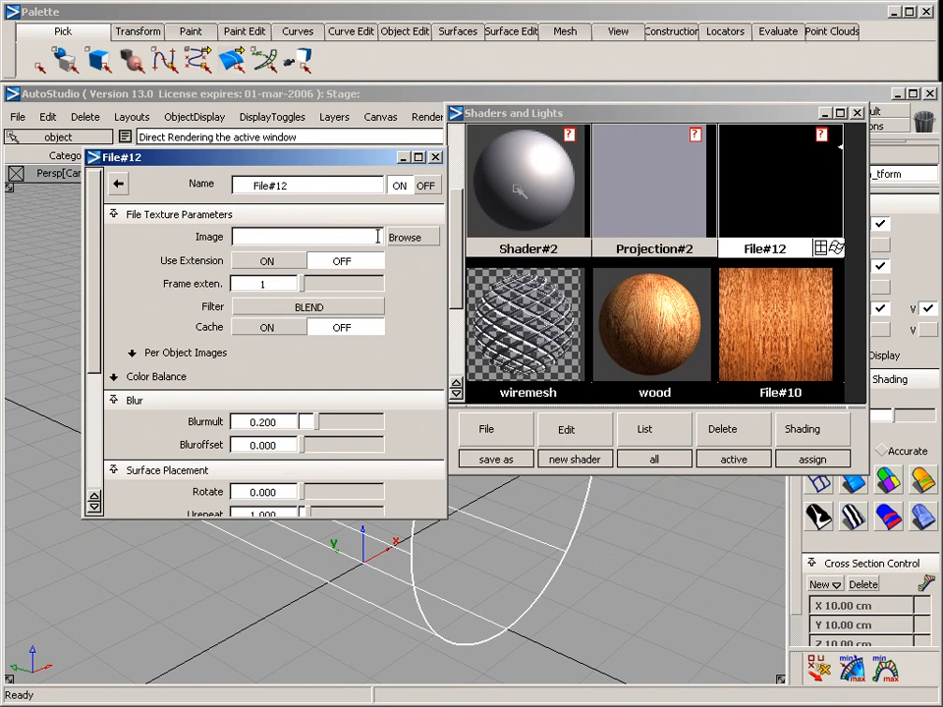
{"action": "left_click", "coordinate": [417, 238]}
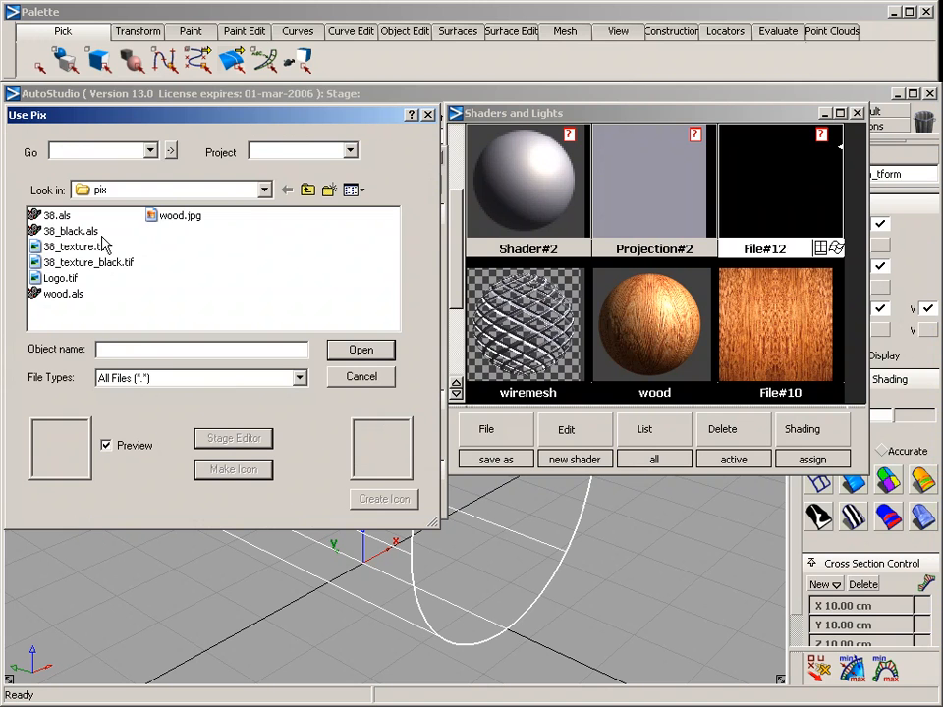
{"action": "left_click", "coordinate": [56, 216]}
{"action": "left_click", "coordinate": [360, 349]}
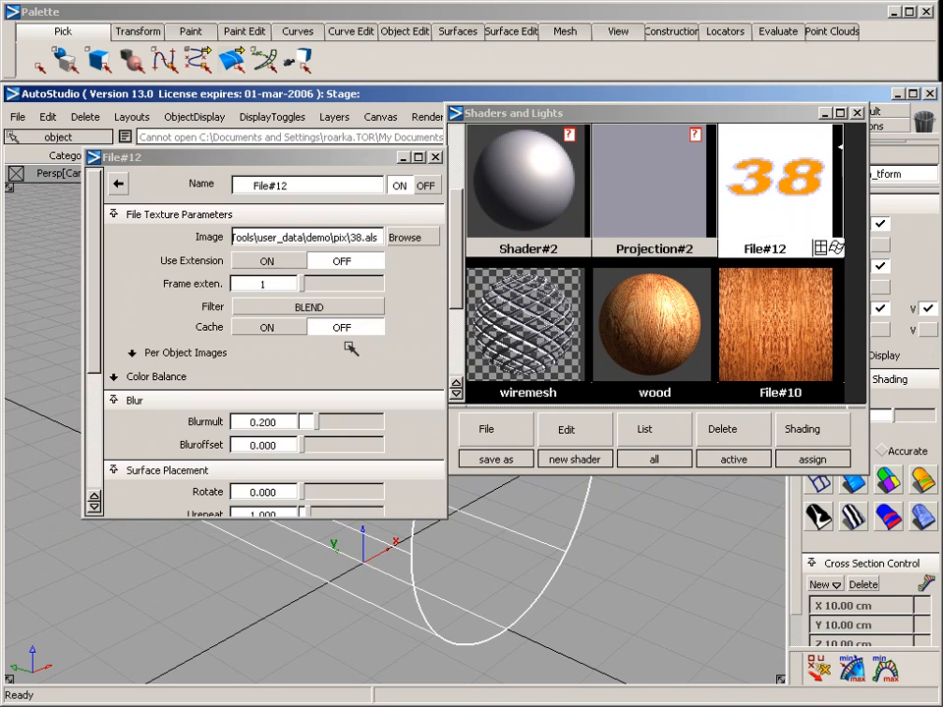
{"action": "left_click", "coordinate": [435, 157]}
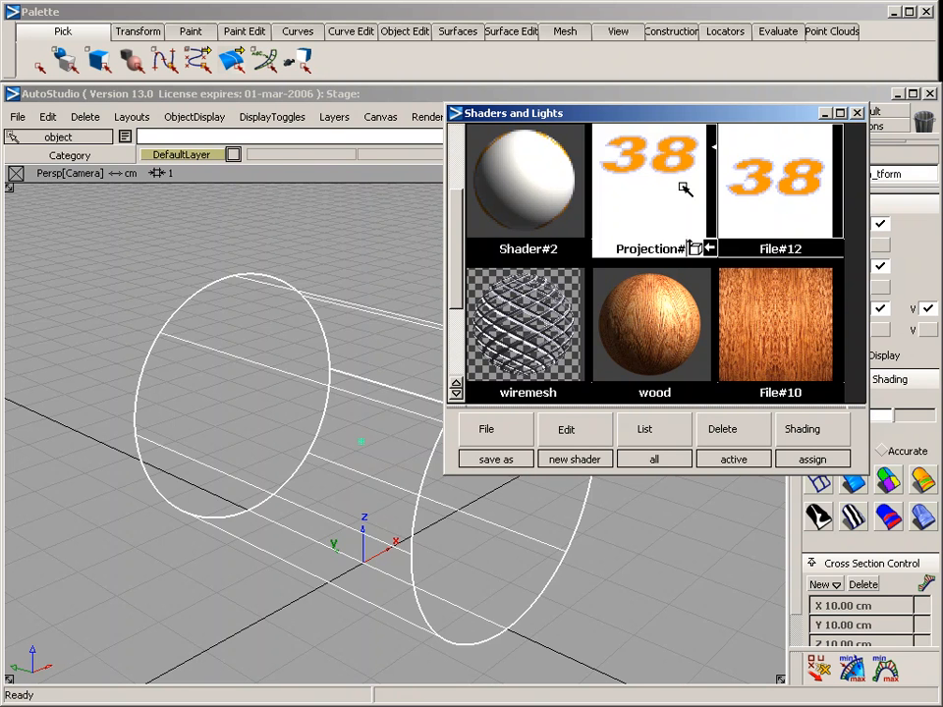
Step: Select the projection's 3D placement box and scale it down to a small cube at the origin
{"action": "left_click", "coordinate": [694, 248]}
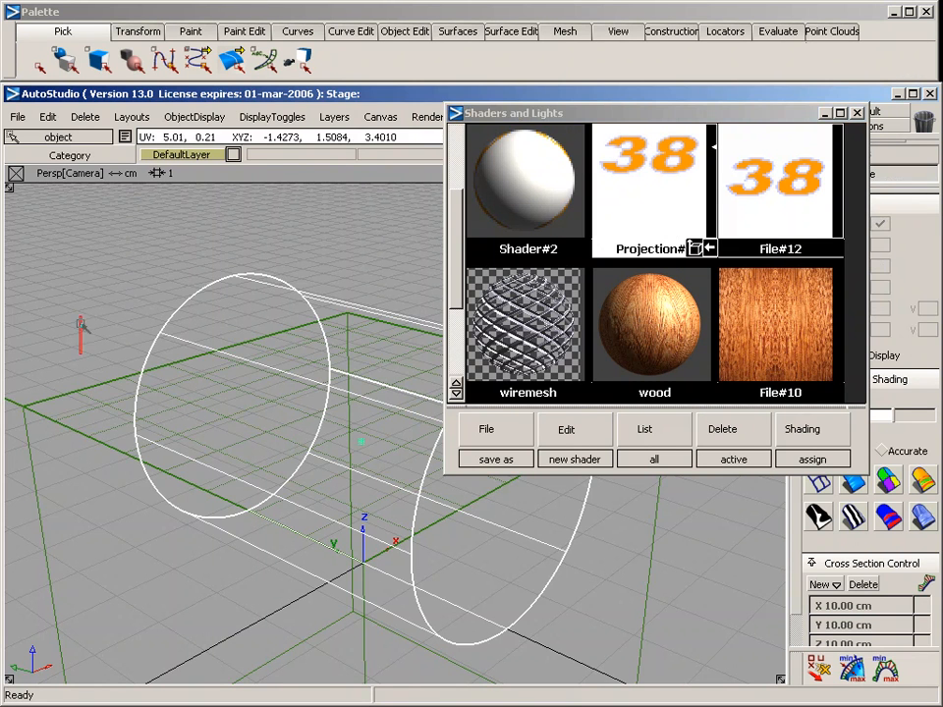
{"action": "left_click", "coordinate": [208, 326]}
{"action": "left_click_drag", "start_coordinate": [242, 255], "coordinate": [279, 228], "text": "ctrl+shift"}
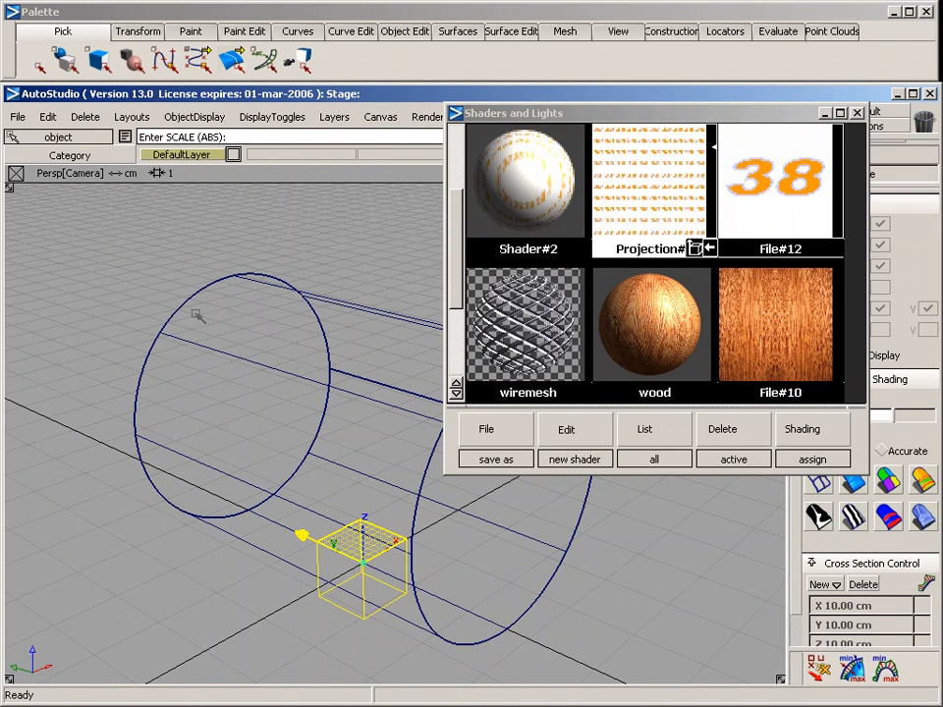
Step: Rotate the projection placement box to the absolute angles 90, 0, -90
{"action": "left_click_drag", "start_coordinate": [185, 267], "coordinate": [187, 305], "text": "ctrl+shift"}
{"action": "type", "text": "90 0 "}
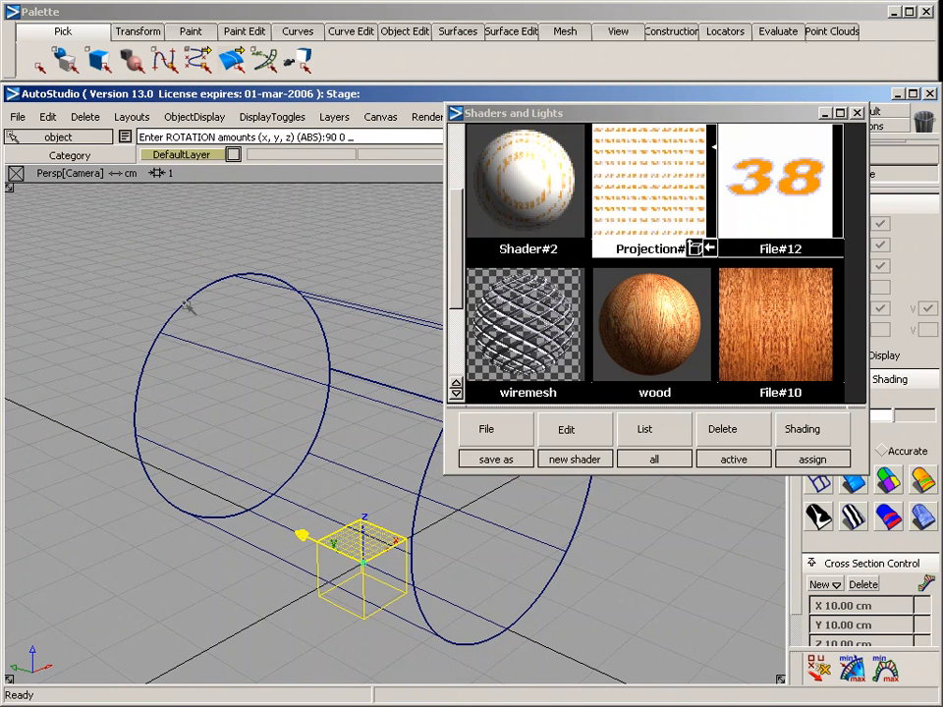
{"action": "type", "text": "0"}
{"action": "key", "text": "Return"}
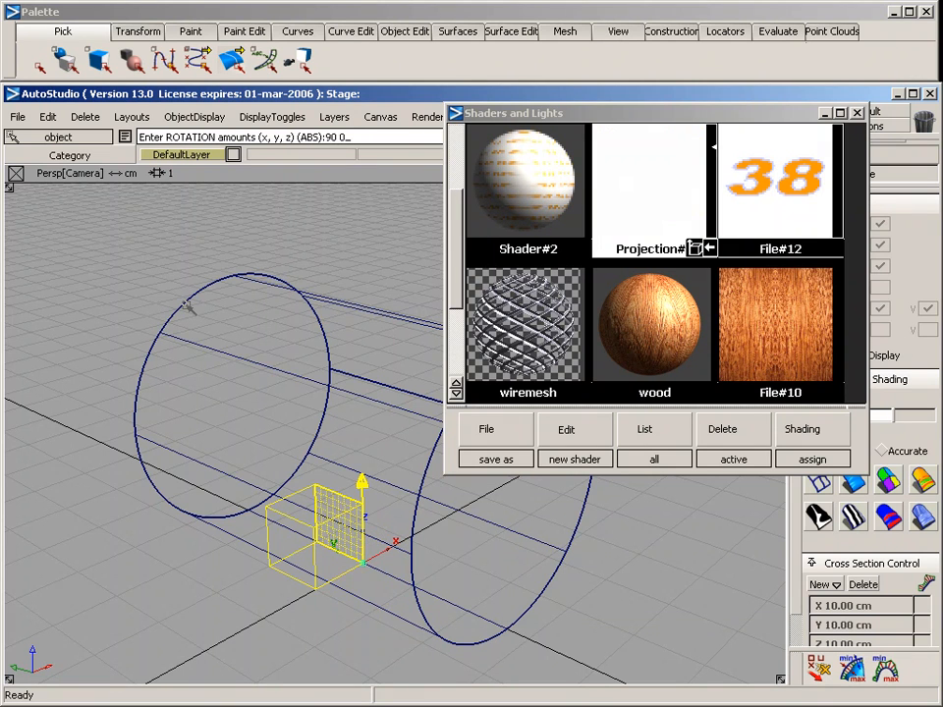
{"action": "type", "text": "90 0 -90"}
{"action": "key", "text": "Return"}
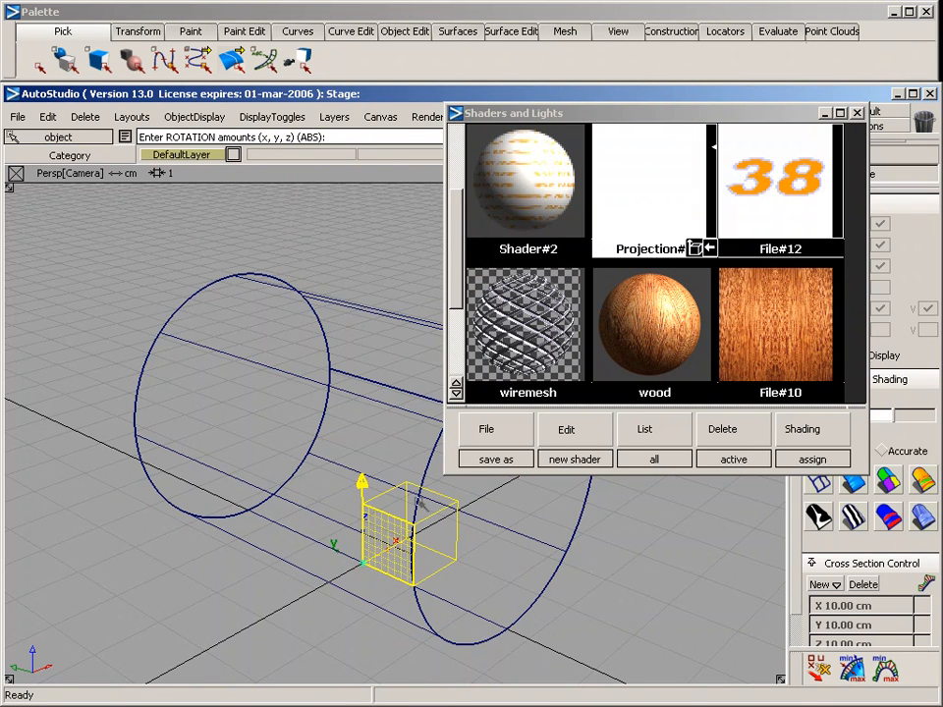
Step: Move the projection placement box up and outward from the origin so it sits against the middle of the cylinder's side
{"action": "left_click_drag", "start_coordinate": [376, 397], "coordinate": [238, 432], "text": "alt+shift"}
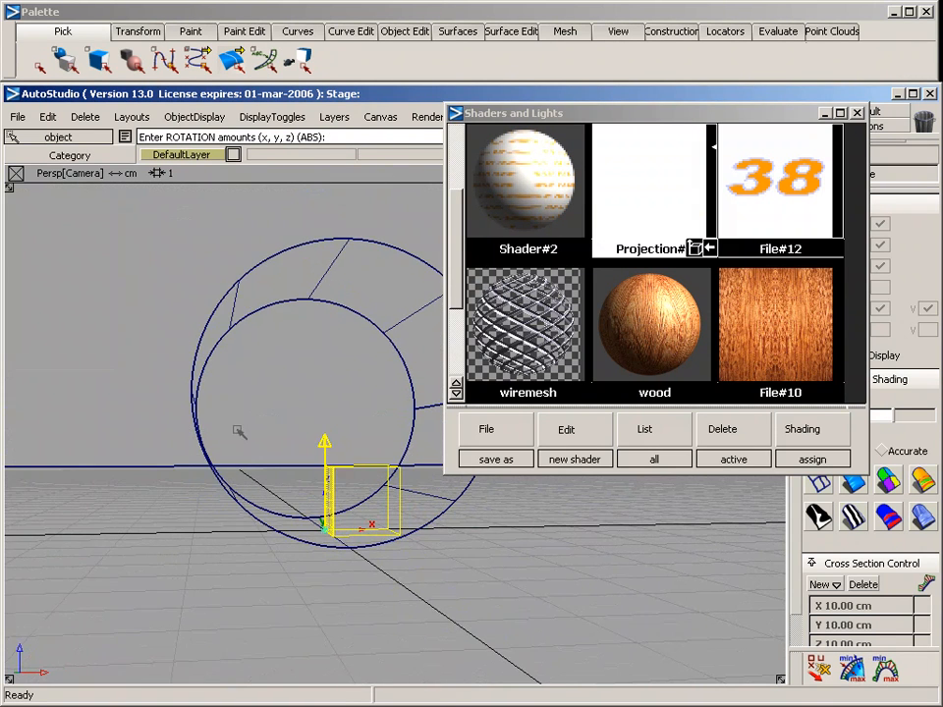
{"action": "middle_click_drag", "start_coordinate": [282, 435], "coordinate": [282, 364], "text": "ctrl+shift"}
{"action": "right_click_drag", "start_coordinate": [298, 376], "coordinate": [298, 317]}
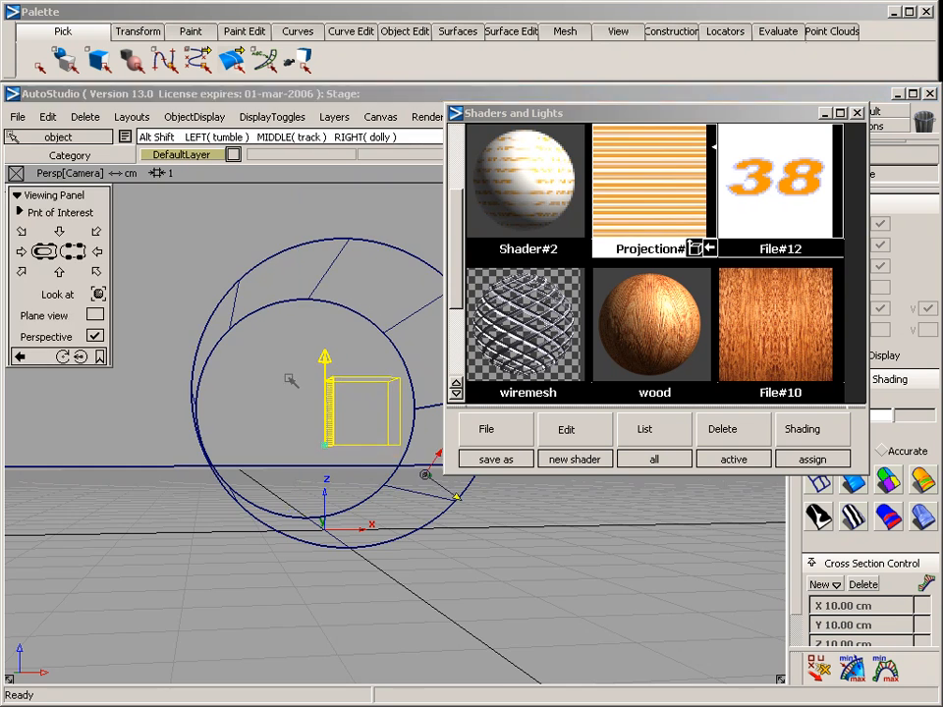
{"action": "left_click_drag", "start_coordinate": [287, 376], "coordinate": [290, 452], "text": "alt+shift"}
{"action": "middle_click_drag", "start_coordinate": [282, 438], "coordinate": [281, 365], "text": "ctrl+shift"}
{"action": "mouse_move", "coordinate": [275, 448]}
{"action": "left_mouse_down"}
{"action": "mouse_move", "coordinate": [178, 470]}
{"action": "mouse_move", "coordinate": [304, 501]}
{"action": "mouse_move", "coordinate": [641, 536]}
{"action": "left_mouse_up"}
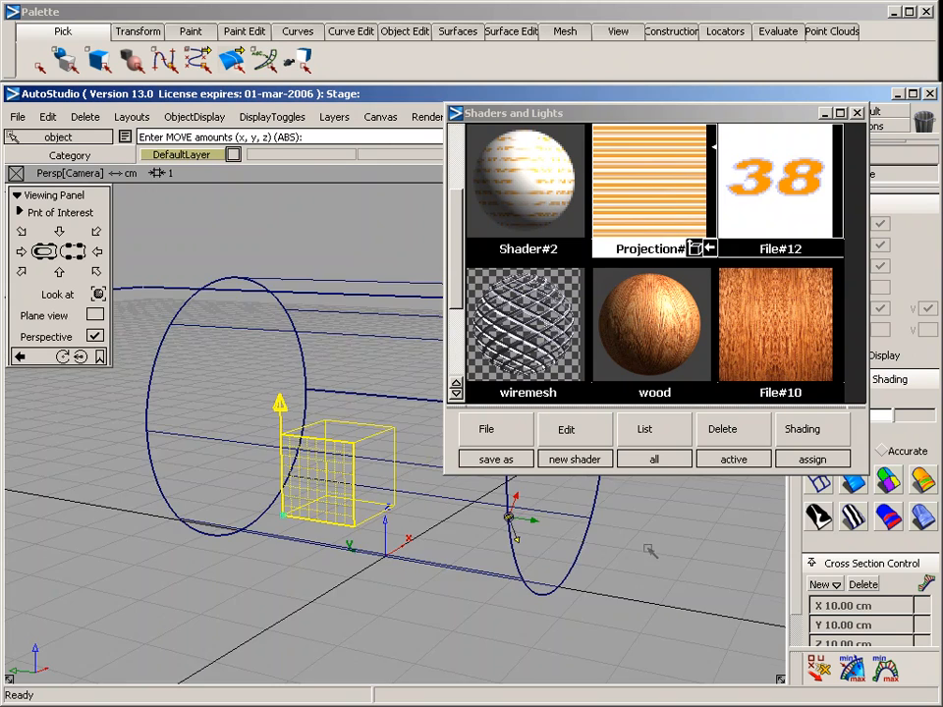
{"action": "left_click_drag", "start_coordinate": [511, 518], "coordinate": [135, 446], "text": "alt+shift"}
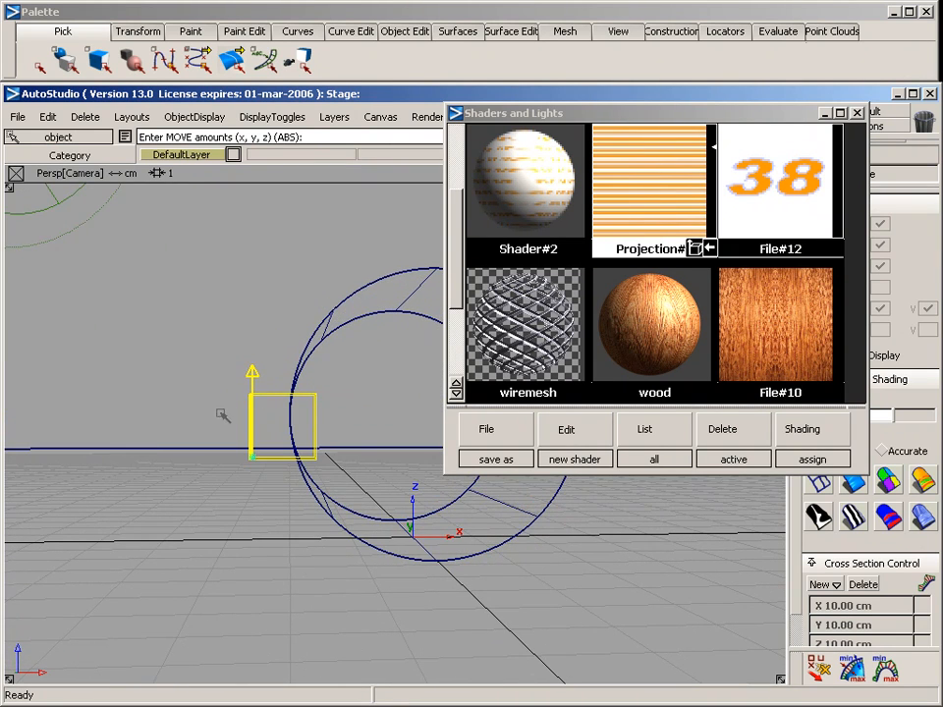
{"action": "left_click_drag", "start_coordinate": [209, 367], "coordinate": [501, 451], "text": "alt+shift"}
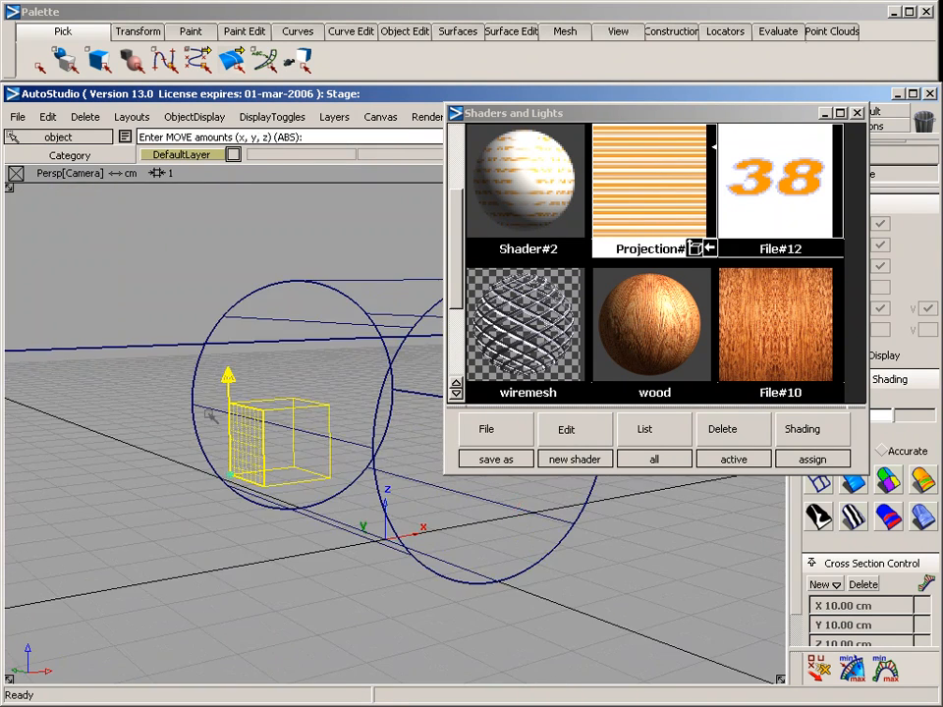
{"action": "left_click_drag", "start_coordinate": [221, 389], "coordinate": [359, 336], "text": "alt+shift"}
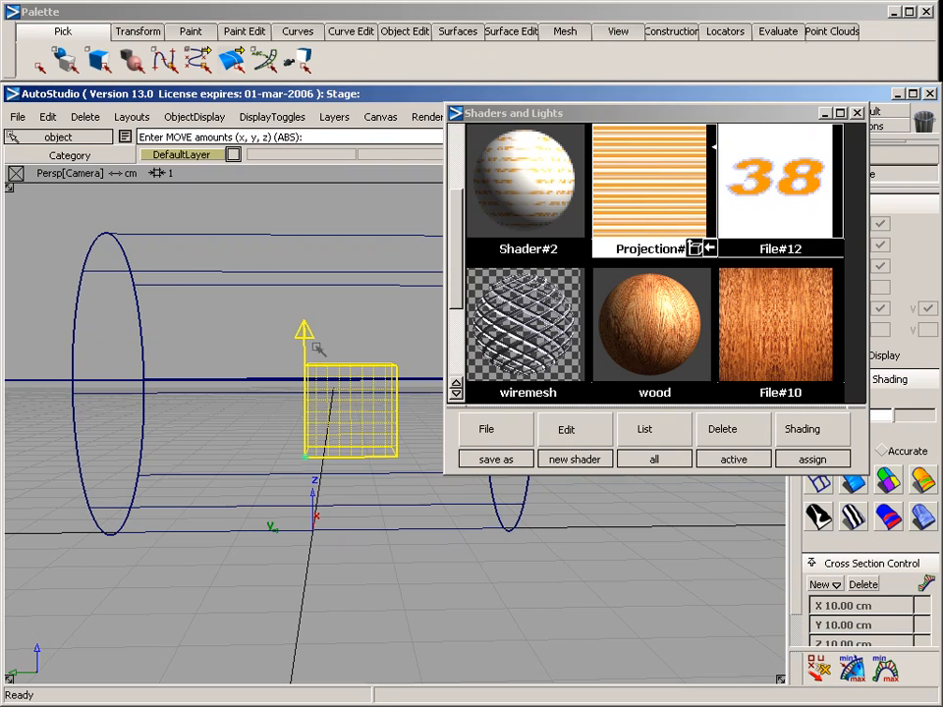
{"action": "left_click_drag", "start_coordinate": [317, 348], "coordinate": [187, 400], "text": "alt+shift"}
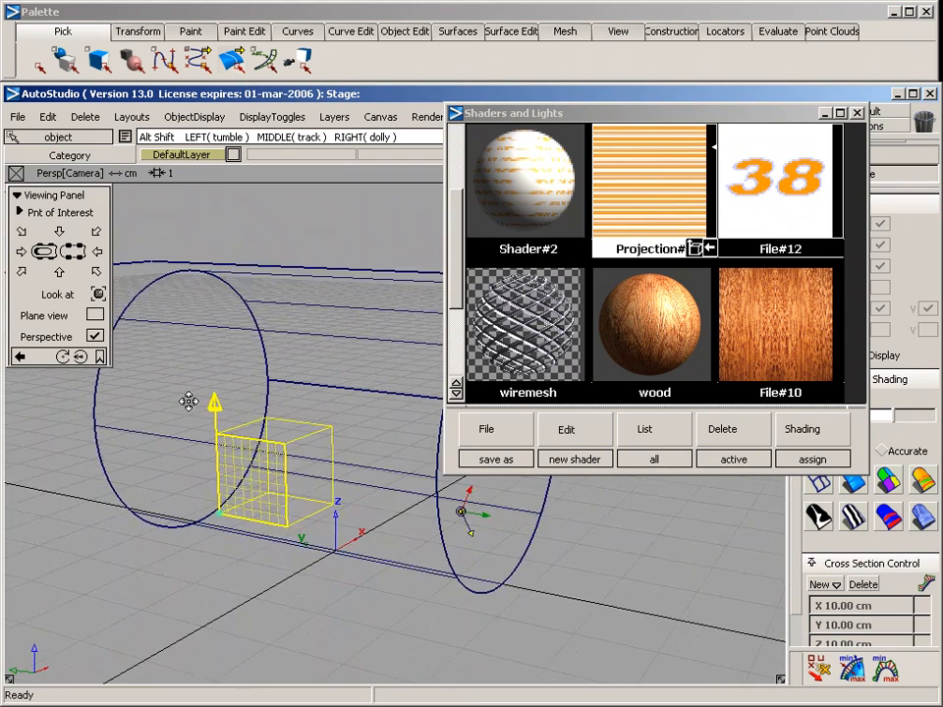
Step: Frame the cylinder with the projection box closer in the perspective view and Direct Render it
{"action": "middle_click_drag", "start_coordinate": [188, 400], "coordinate": [229, 364], "text": "alt+shift"}
{"action": "right_click_drag", "start_coordinate": [200, 375], "coordinate": [222, 390], "text": "alt+shift"}
{"action": "left_click", "coordinate": [424, 117]}
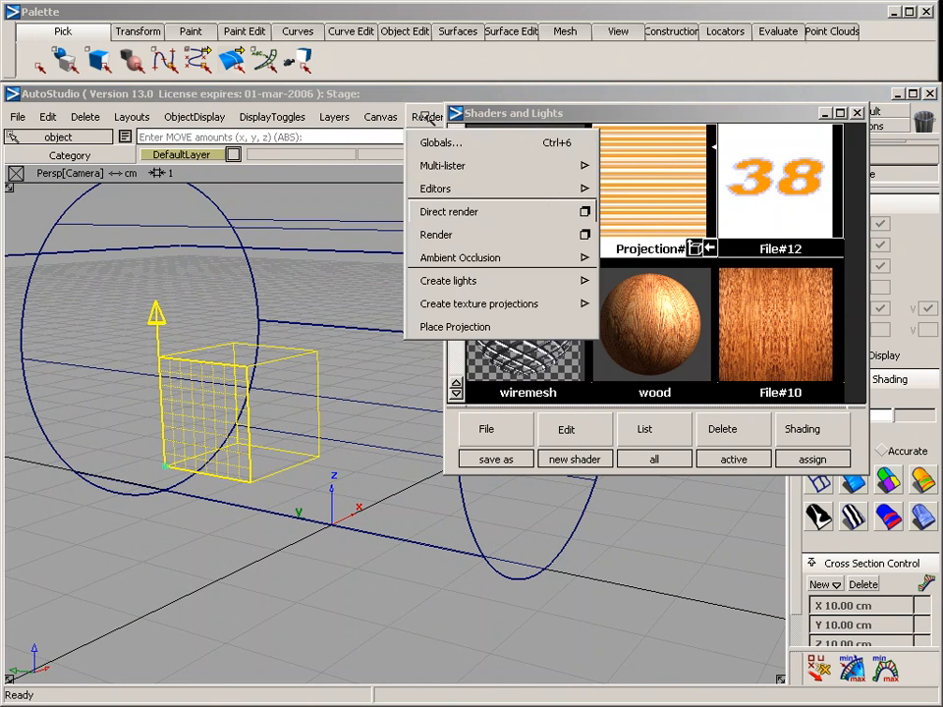
{"action": "left_click", "coordinate": [451, 208]}
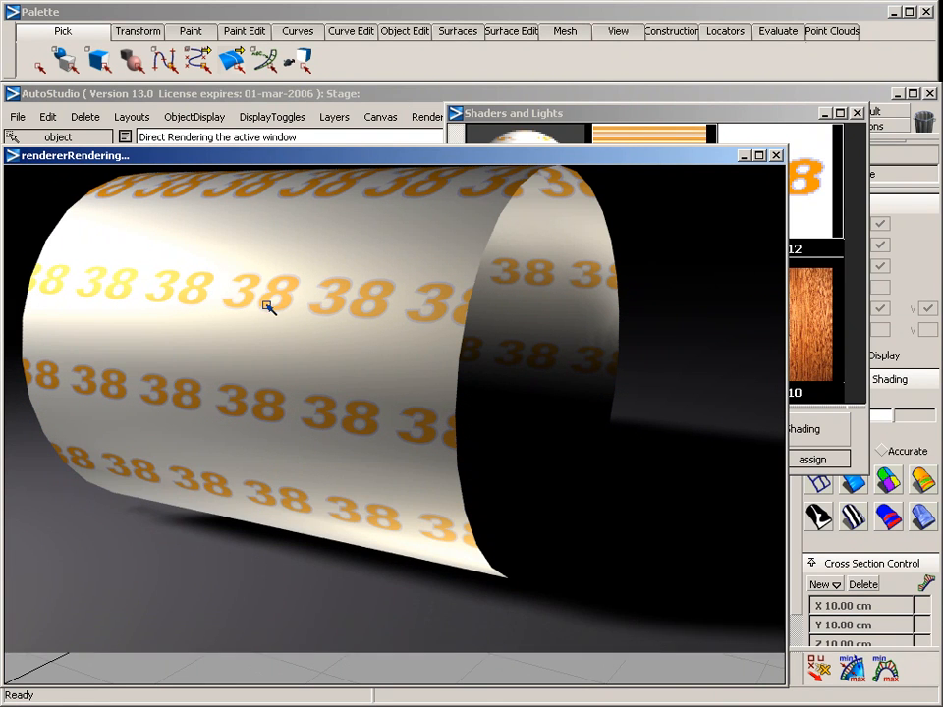
Step: Turn Wrap off in the 3D placement settings of Projection#2 and close its settings
{"action": "left_click", "coordinate": [727, 113]}
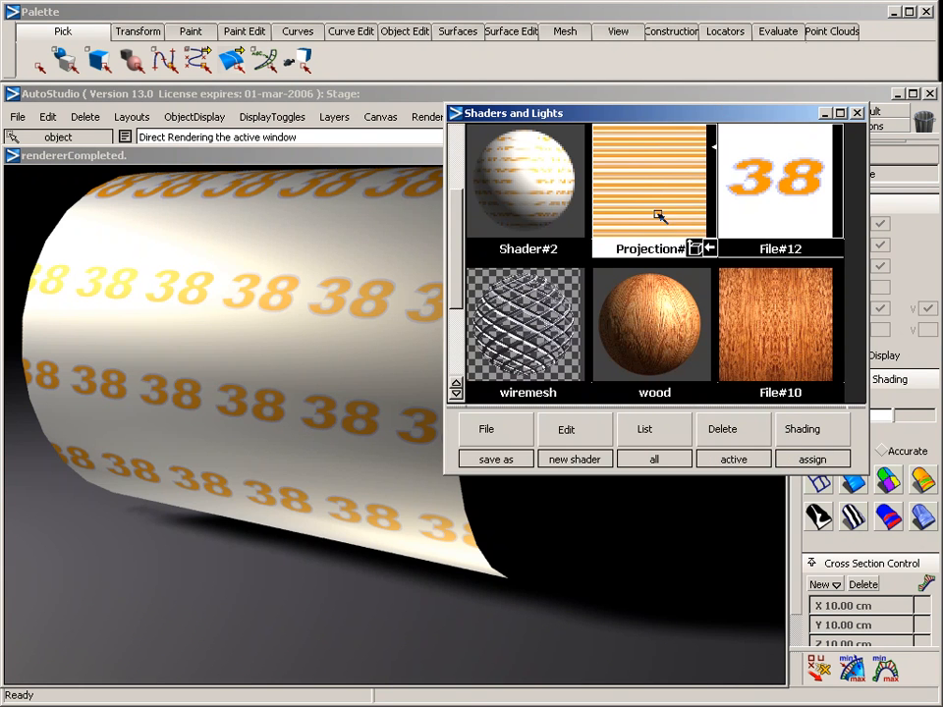
{"action": "double_click", "coordinate": [667, 193]}
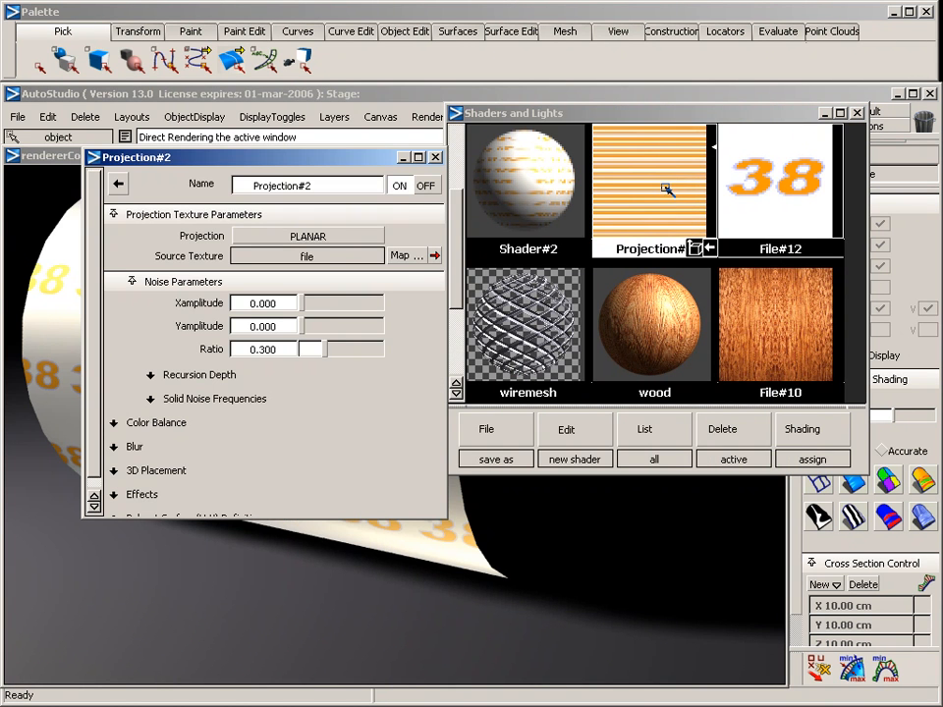
{"action": "left_click", "coordinate": [203, 468]}
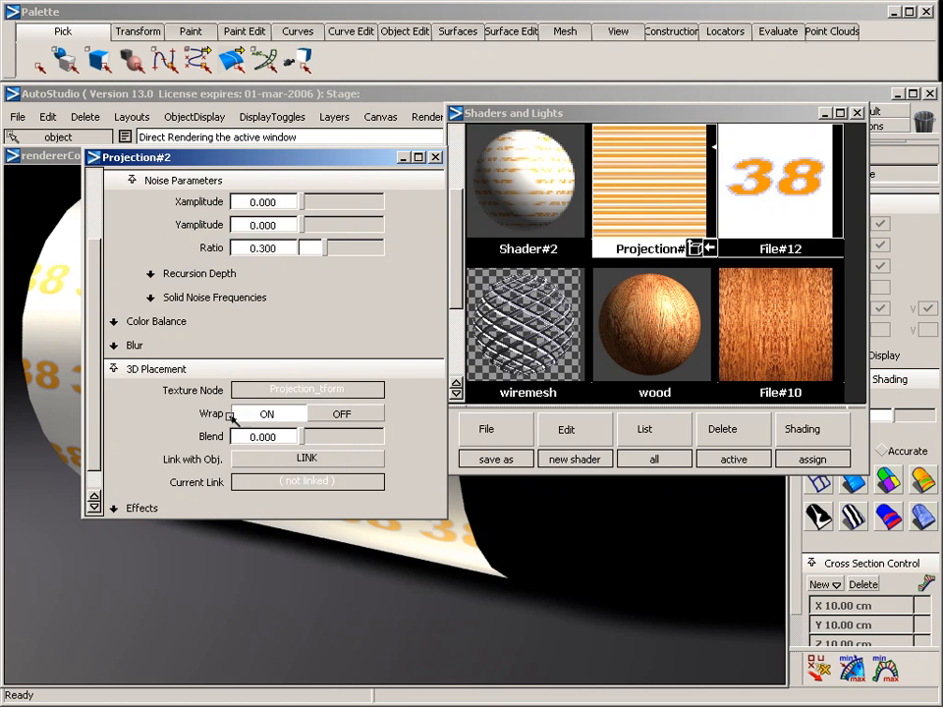
{"action": "left_click", "coordinate": [340, 413]}
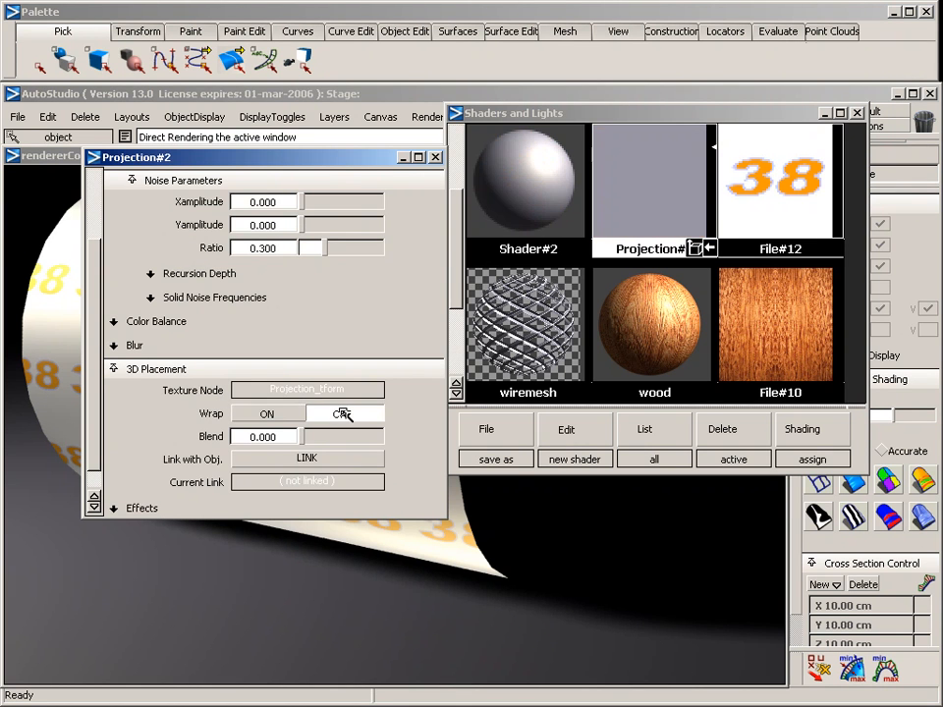
{"action": "left_click", "coordinate": [435, 157]}
Step: Re-render a rectangular region over most of the cylinder in the existing render, and close the render
{"action": "left_click", "coordinate": [391, 162]}
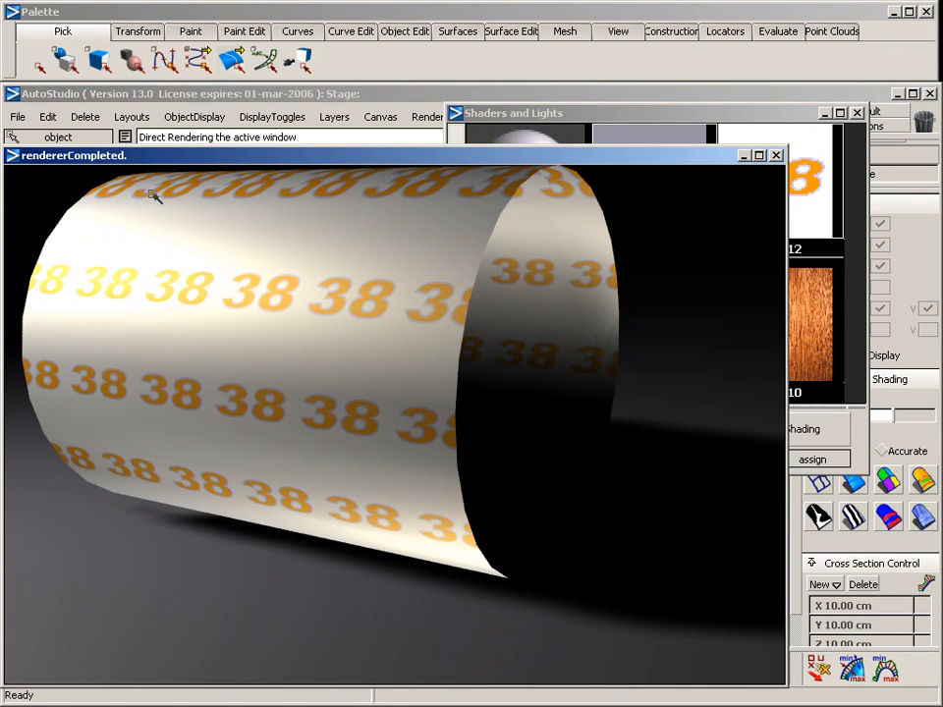
{"action": "left_click_drag", "start_coordinate": [139, 194], "coordinate": [619, 590]}
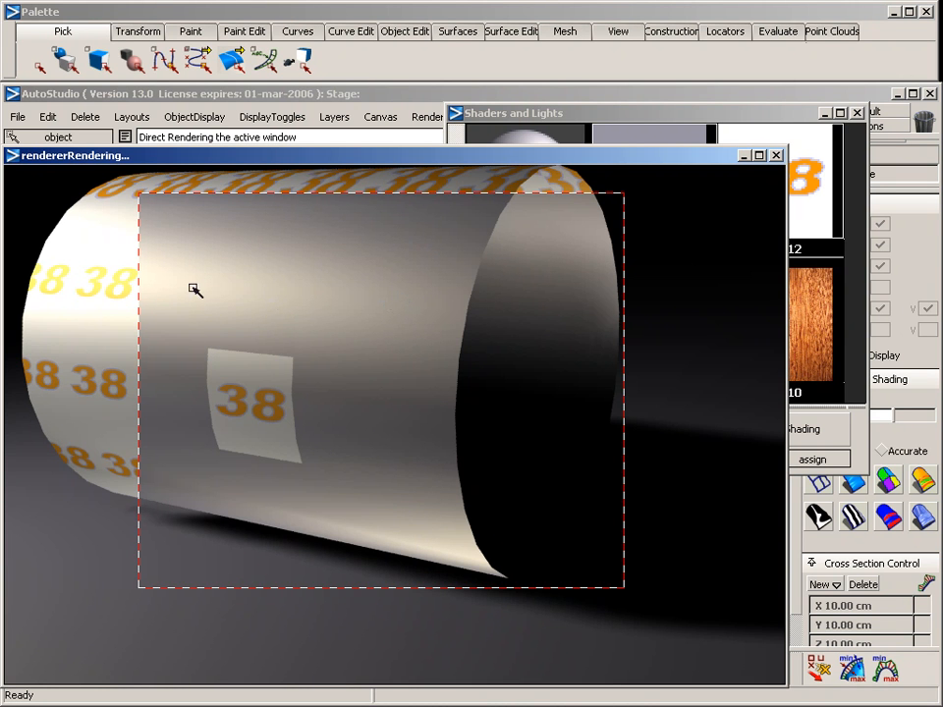
{"action": "left_click", "coordinate": [774, 155]}
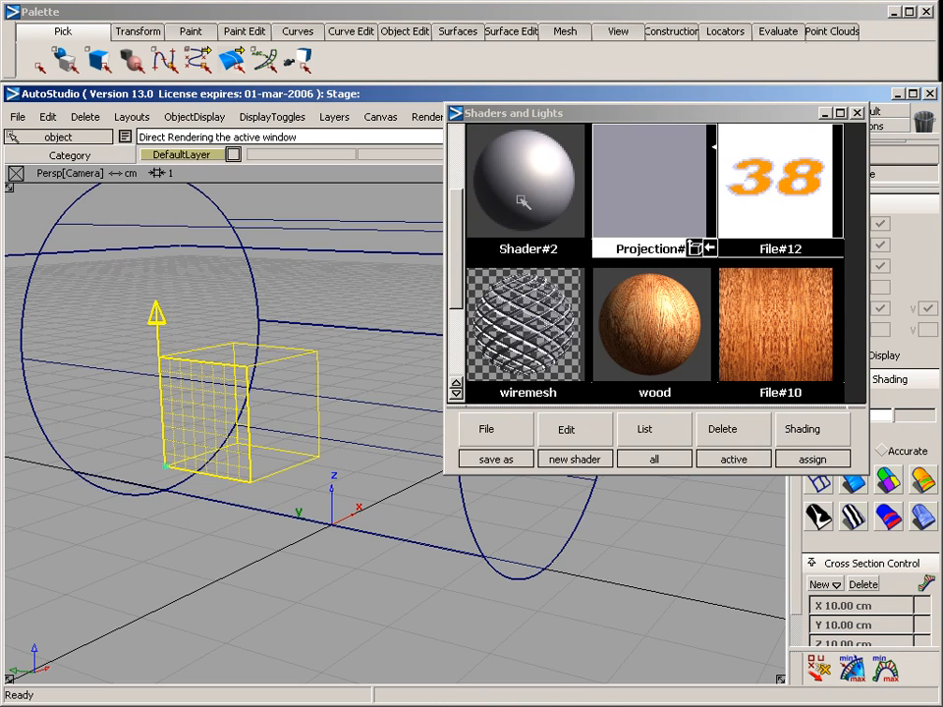
Step: Set Shader#2's base color to white, sampled from the background of the 38 file texture, and close its settings
{"action": "double_click", "coordinate": [513, 198]}
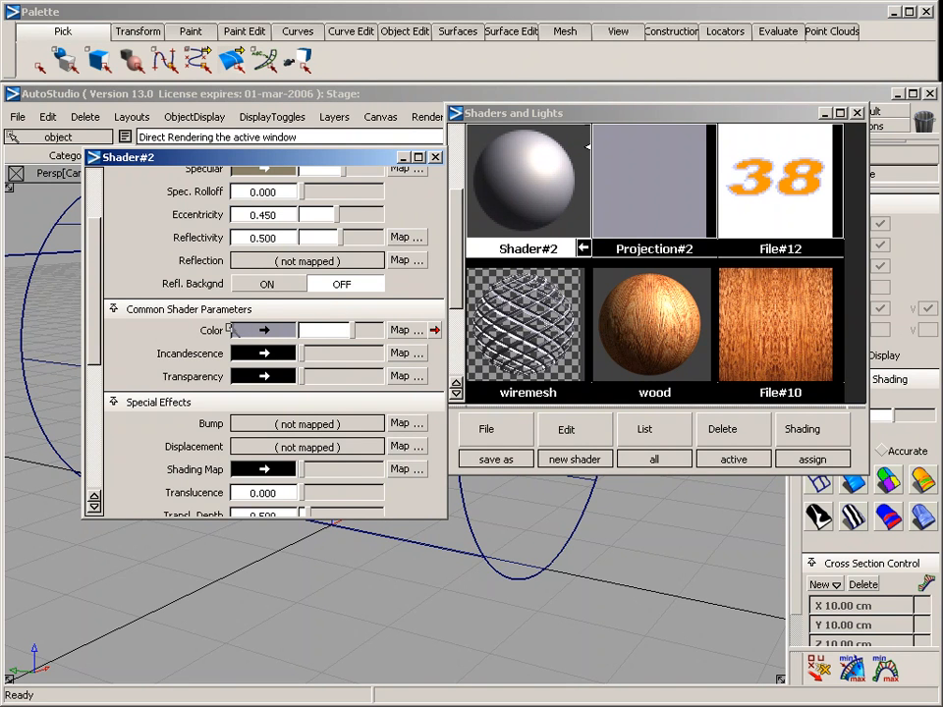
{"action": "left_click", "coordinate": [265, 329]}
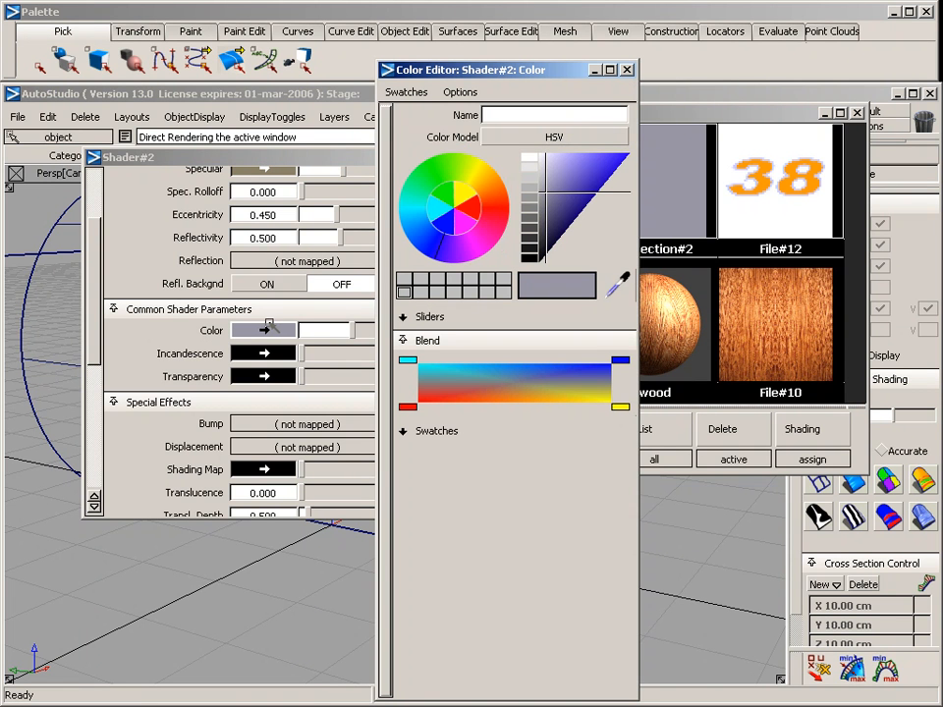
{"action": "left_click", "coordinate": [530, 157]}
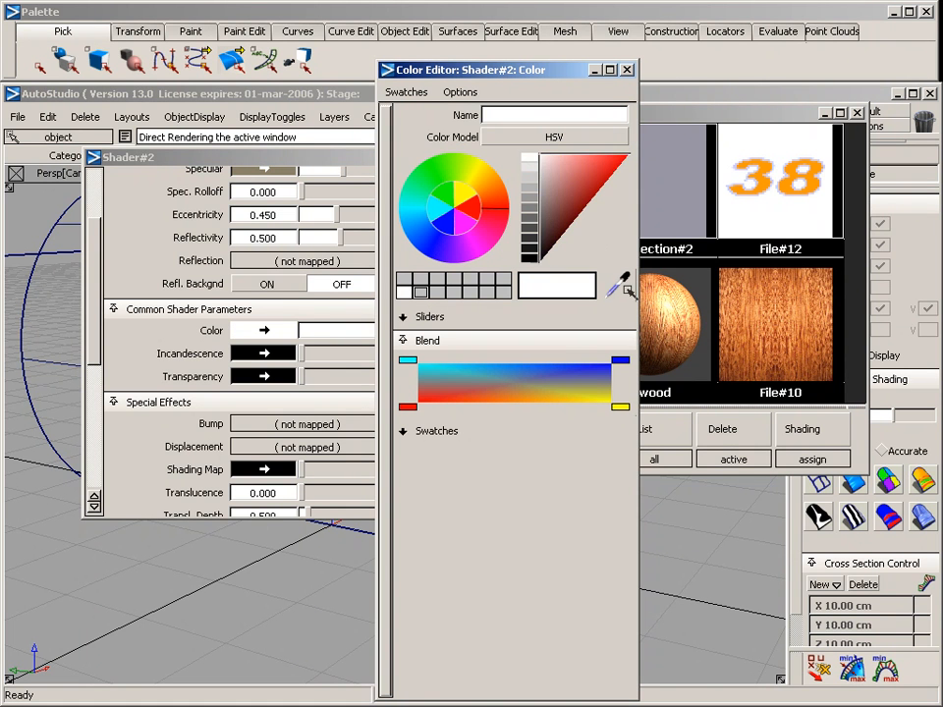
{"action": "left_click", "coordinate": [618, 285]}
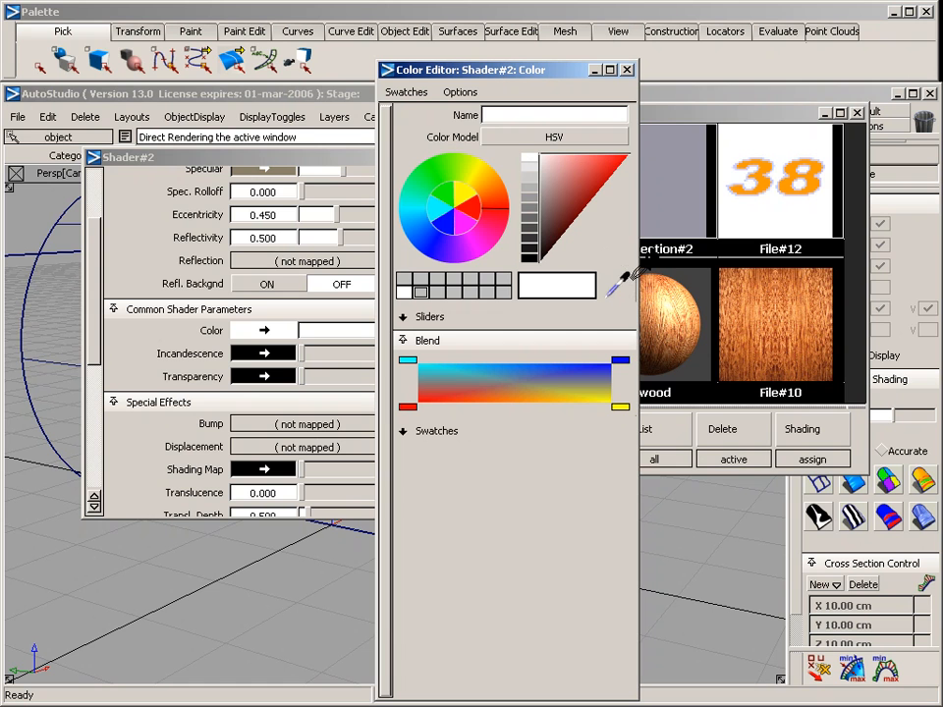
{"action": "left_click", "coordinate": [763, 218]}
{"action": "left_click", "coordinate": [627, 69]}
{"action": "left_click", "coordinate": [433, 155]}
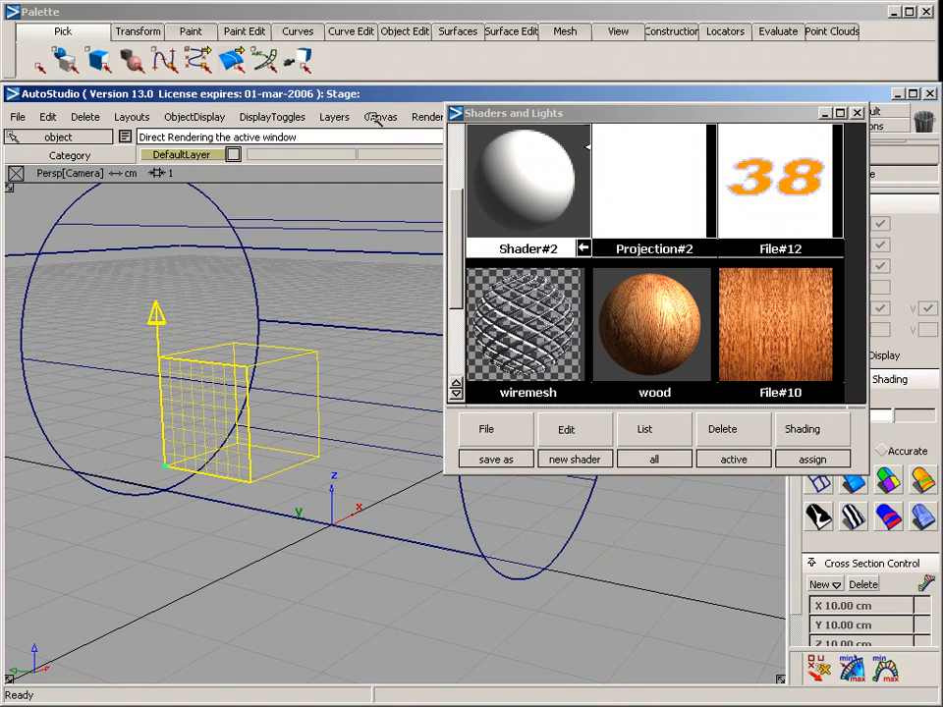
Step: Direct Render the cylinder with the white Shader#2 base color, and close the render
{"action": "left_click", "coordinate": [418, 119]}
{"action": "left_click", "coordinate": [454, 214]}
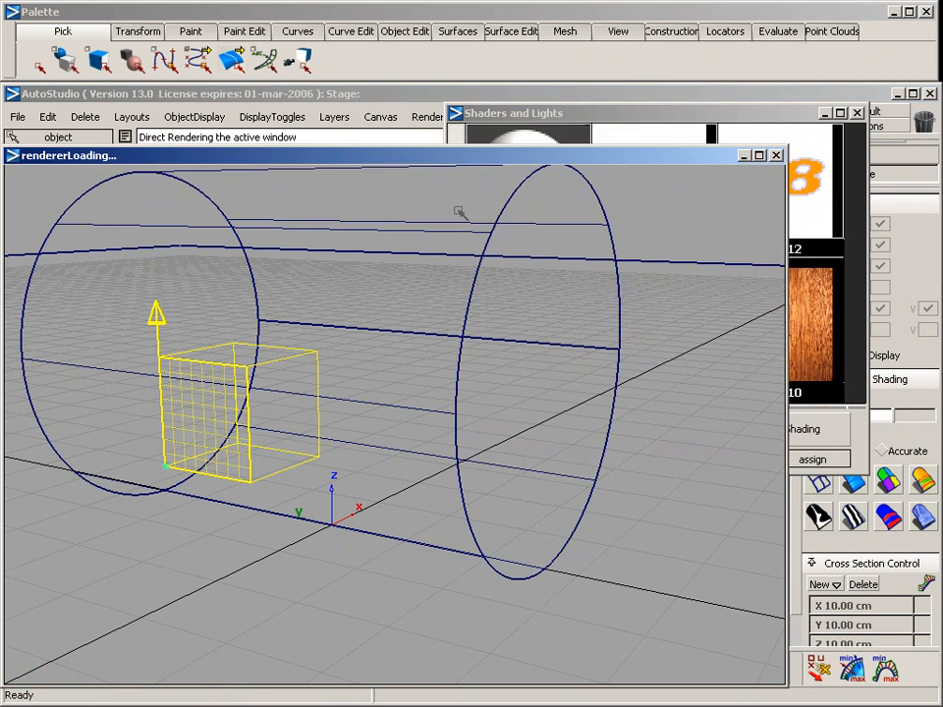
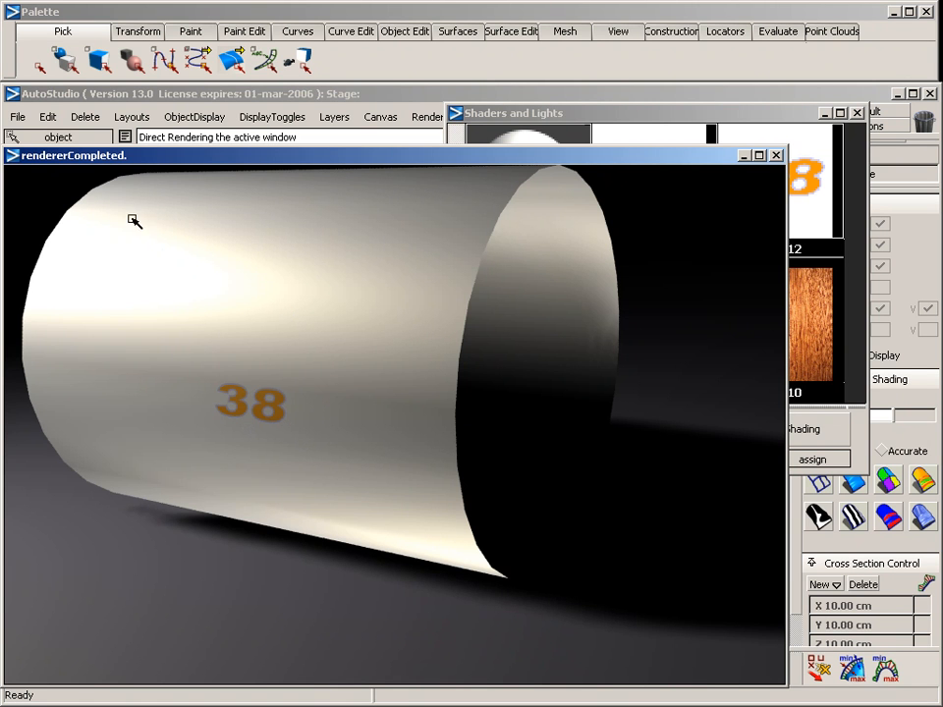
{"action": "left_click", "coordinate": [776, 155]}
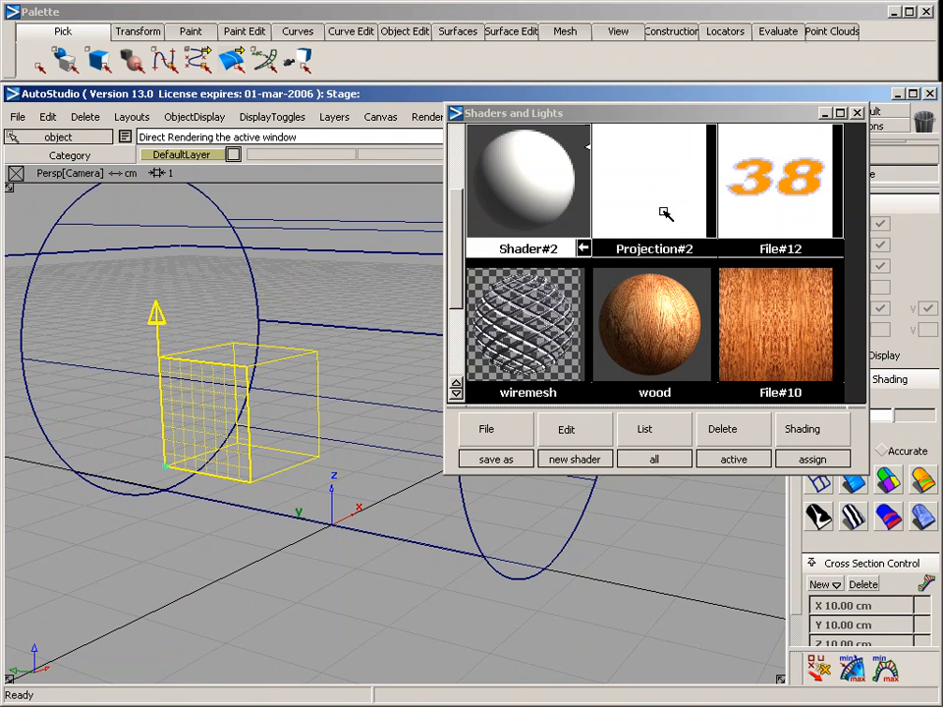
Step: Create a new shader, pick the cylinder and assign the shader to it
{"action": "left_click_drag", "start_coordinate": [410, 321], "coordinate": [364, 386], "text": "alt+shift"}
{"action": "middle_click_drag", "start_coordinate": [365, 386], "coordinate": [381, 411], "text": "alt+shift"}
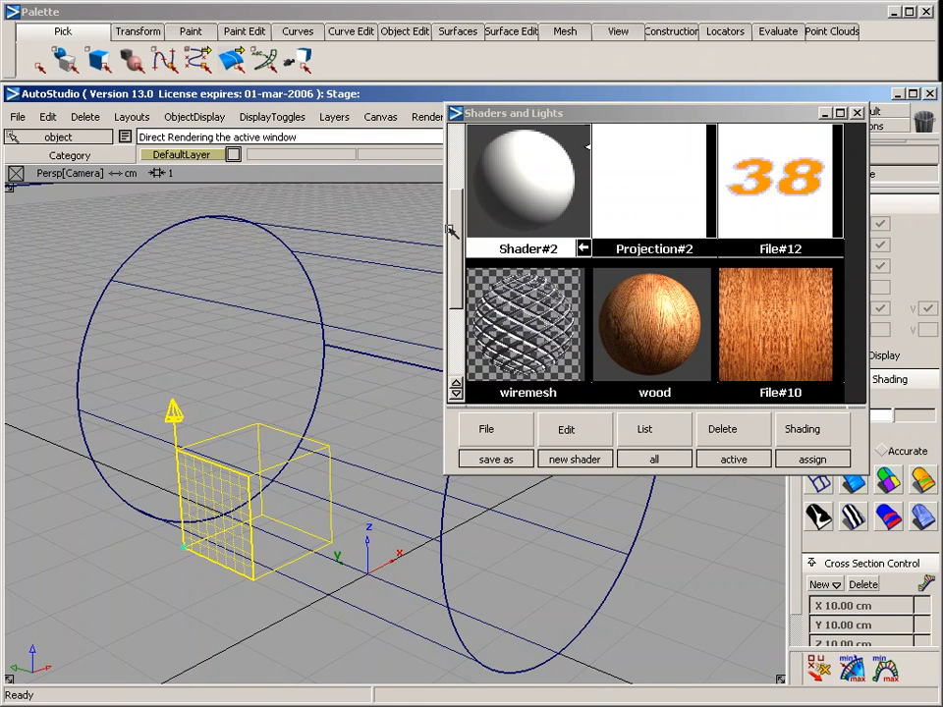
{"action": "left_click", "coordinate": [623, 256]}
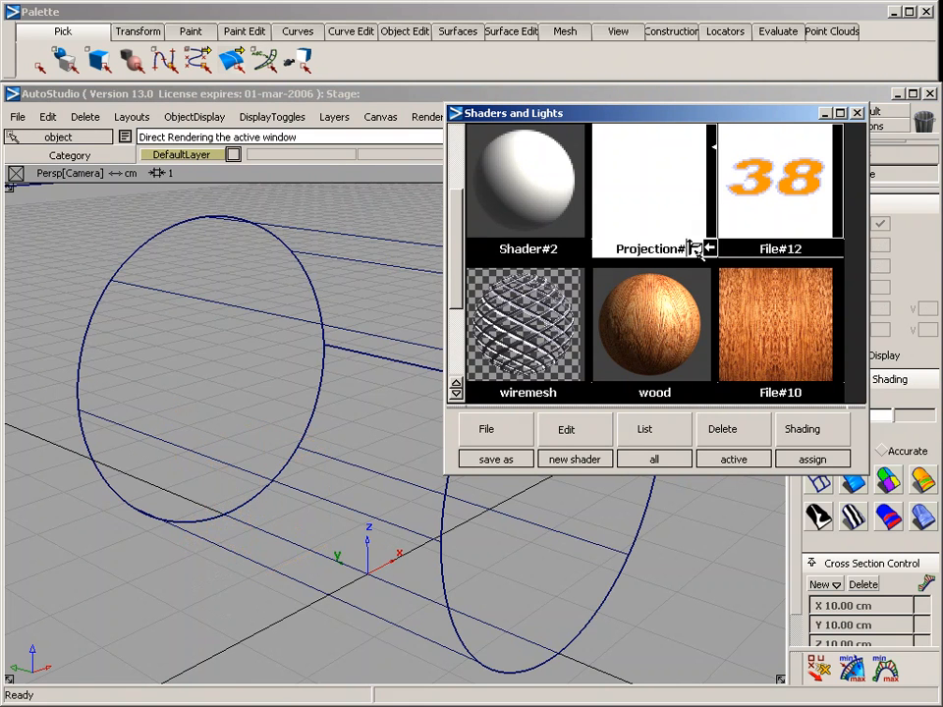
{"action": "left_click_drag", "start_coordinate": [459, 246], "coordinate": [444, 362]}
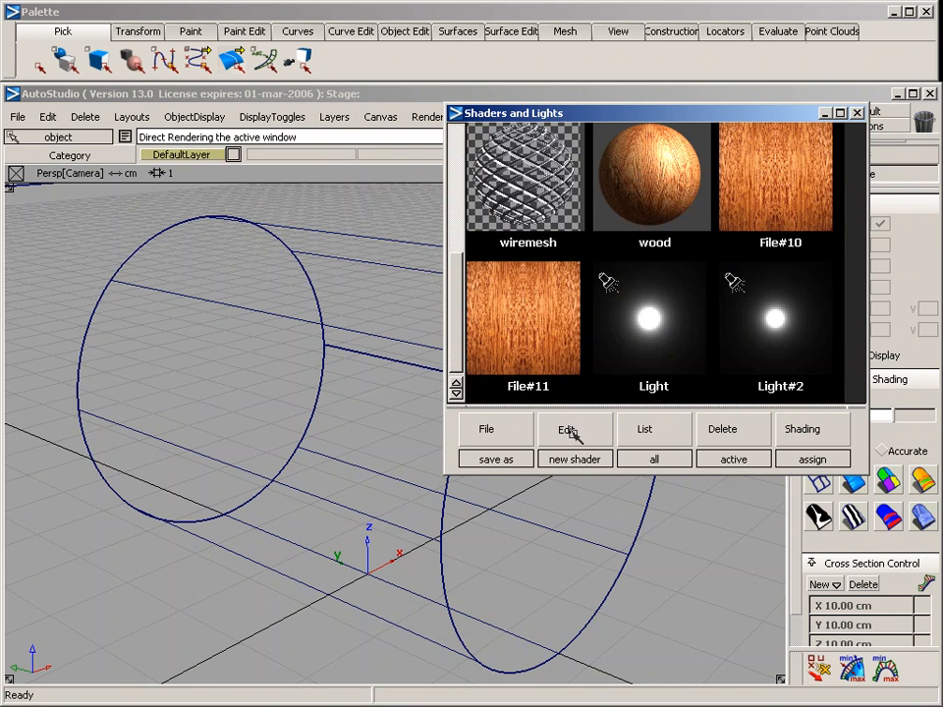
{"action": "left_click", "coordinate": [569, 431]}
{"action": "left_click", "coordinate": [577, 401]}
{"action": "left_click_drag", "start_coordinate": [271, 241], "coordinate": [264, 339], "text": "ctrl+shift"}
{"action": "left_click", "coordinate": [818, 432]}
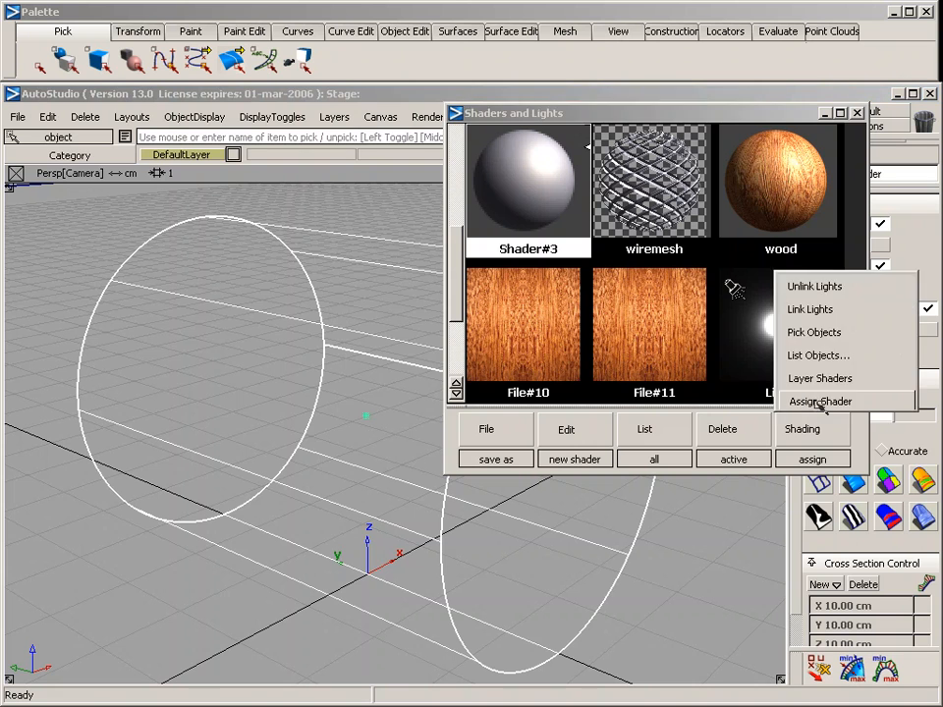
{"action": "left_click", "coordinate": [839, 396]}
Step: Set the color of Shader#3 to a saturated bright blue and close its settings
{"action": "double_click", "coordinate": [501, 192]}
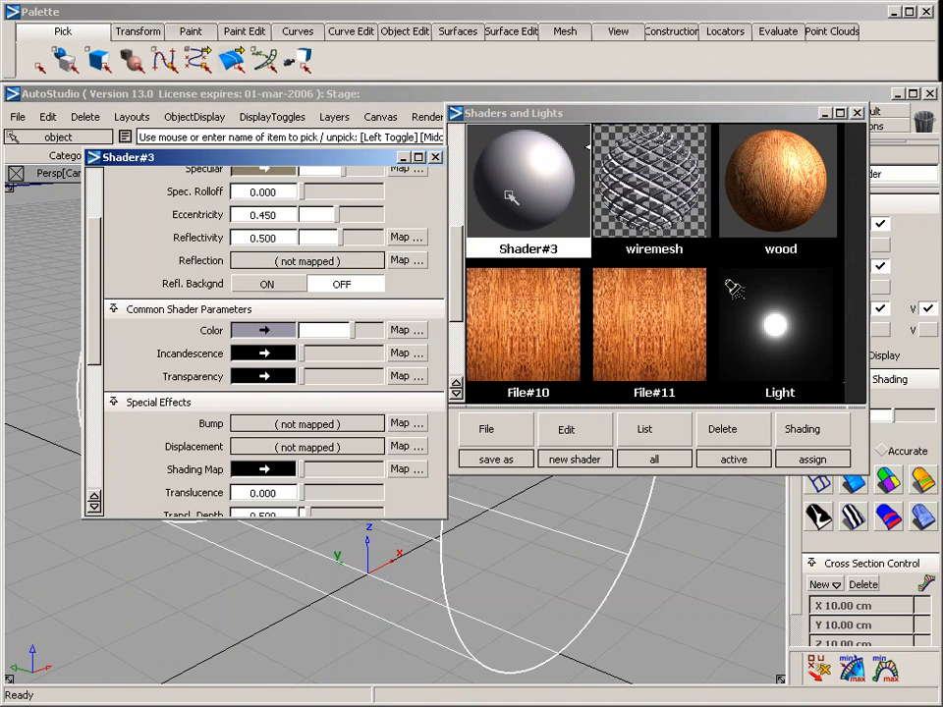
{"action": "left_click", "coordinate": [258, 331]}
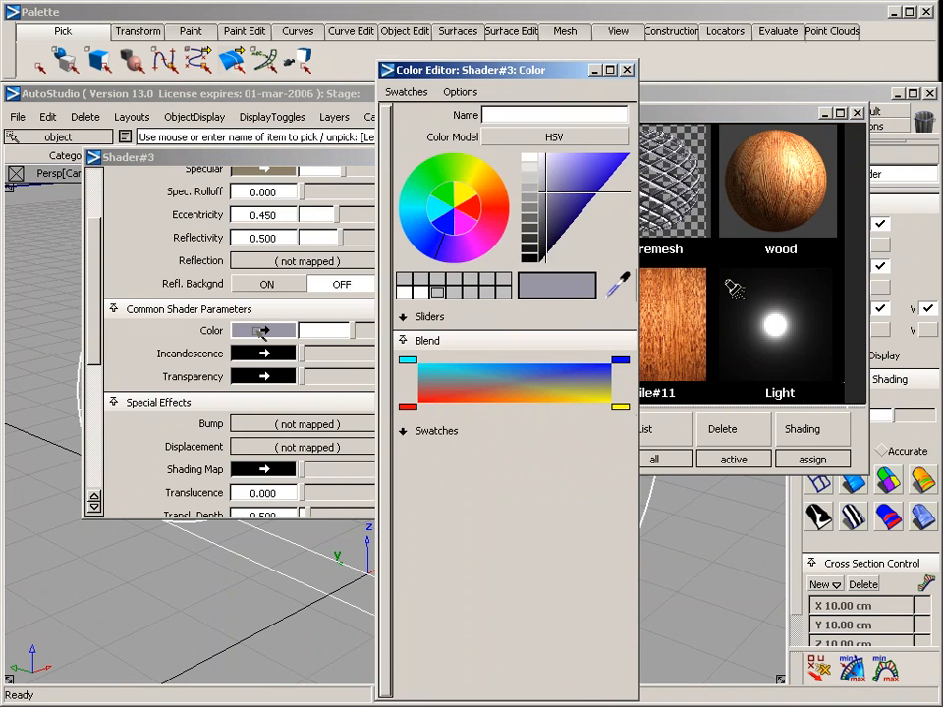
{"action": "left_click_drag", "start_coordinate": [565, 194], "coordinate": [616, 161]}
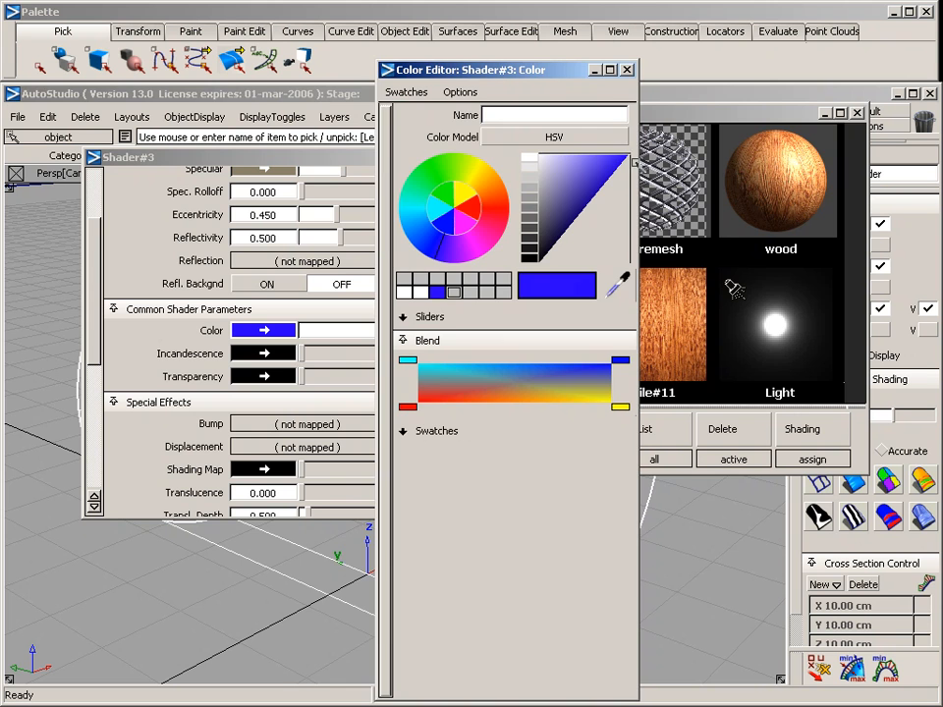
{"action": "left_click", "coordinate": [627, 70]}
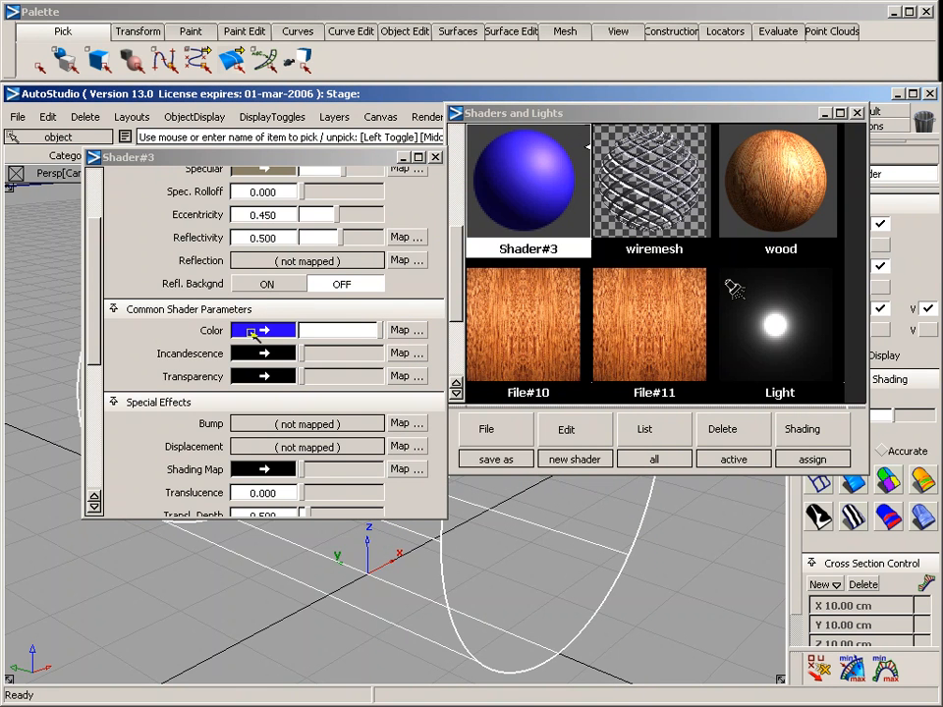
{"action": "left_click_drag", "start_coordinate": [301, 163], "coordinate": [292, 117]}
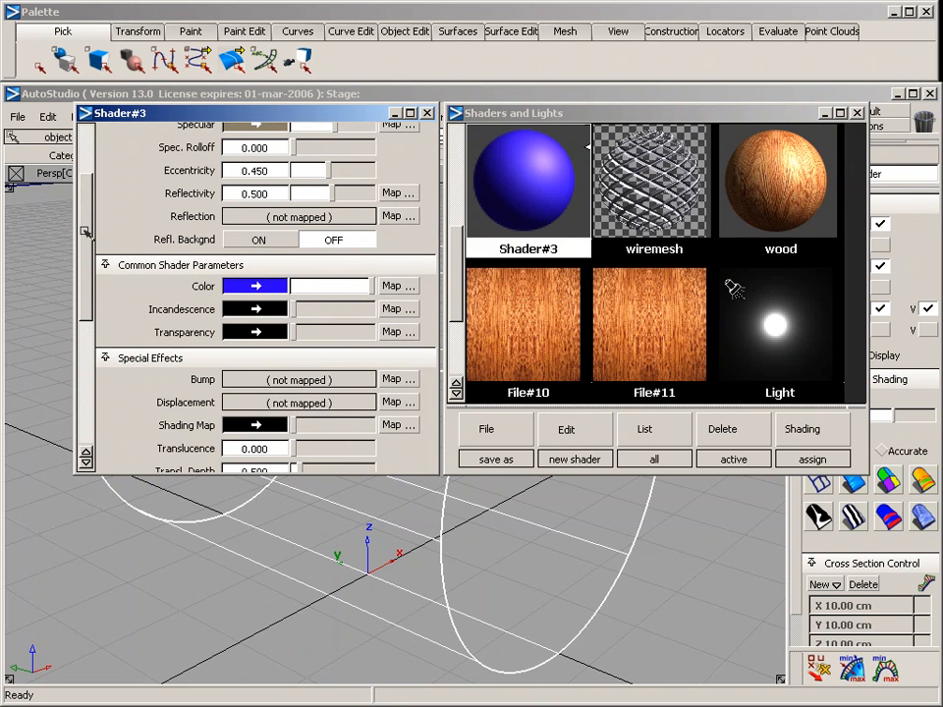
{"action": "scroll", "coordinate": [94, 176], "scroll_direction": "up", "scroll_amount": 3}
{"action": "left_click_drag", "start_coordinate": [96, 177], "coordinate": [92, 209]}
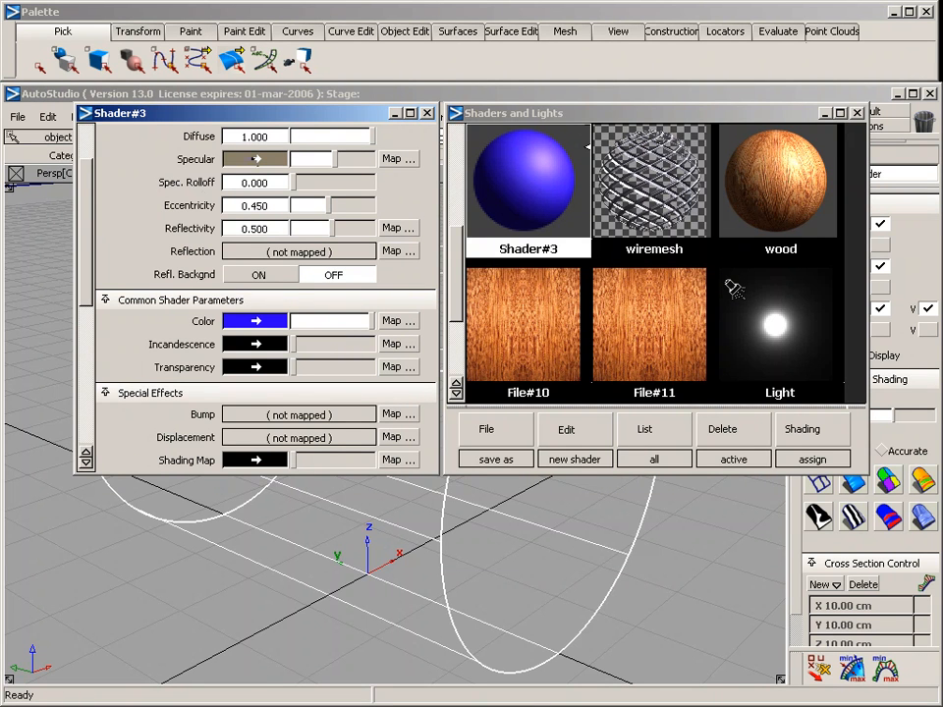
{"action": "left_click", "coordinate": [427, 115]}
Step: Direct Render the cylinder with the blue Shader#3, and close the render
{"action": "left_click", "coordinate": [420, 117]}
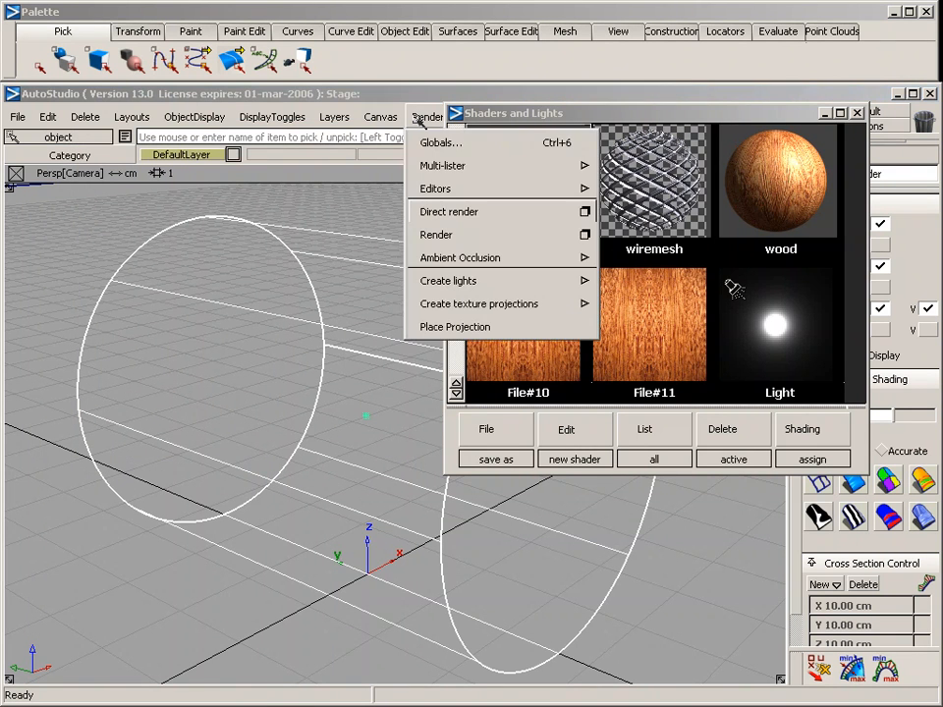
{"action": "left_click", "coordinate": [442, 211]}
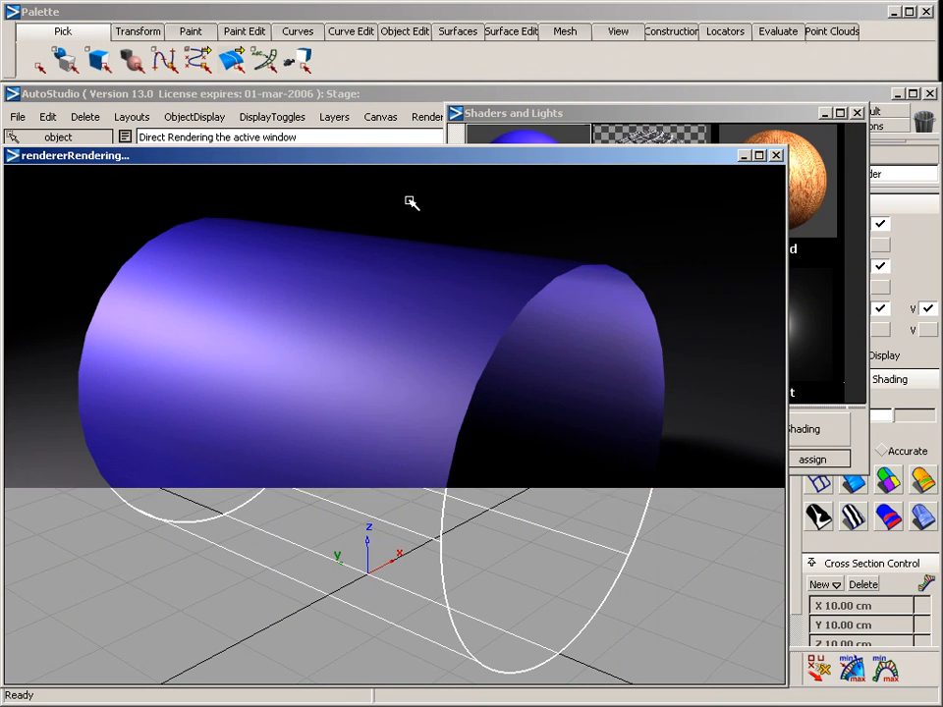
{"action": "left_click", "coordinate": [776, 156]}
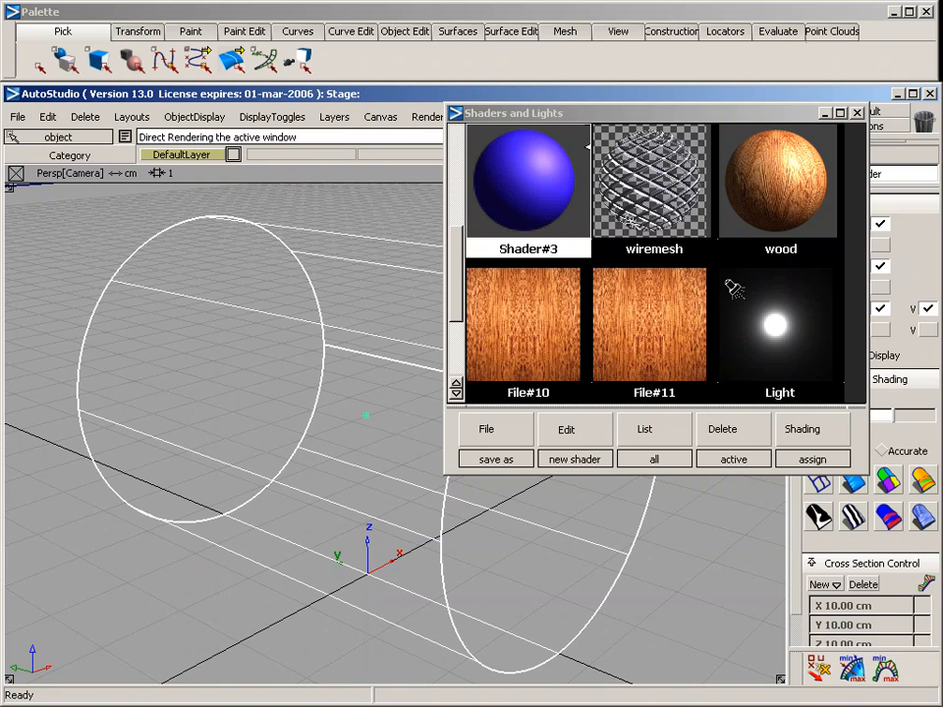
Step: Layer the wiremesh shader over the blue shader on the cylinder
{"action": "left_click", "coordinate": [707, 130]}
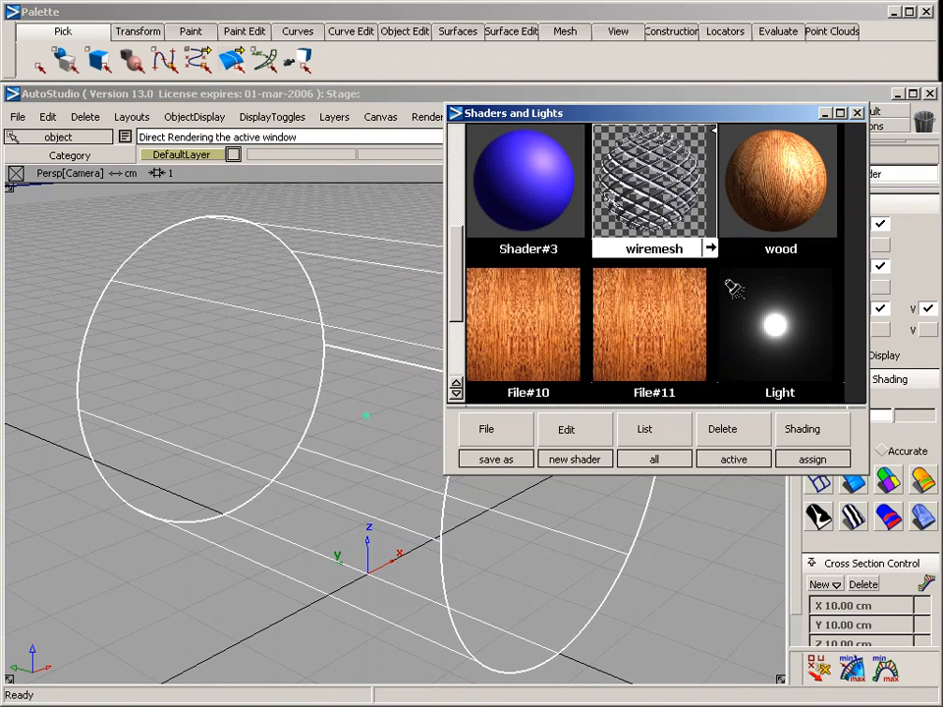
{"action": "left_click", "coordinate": [813, 430]}
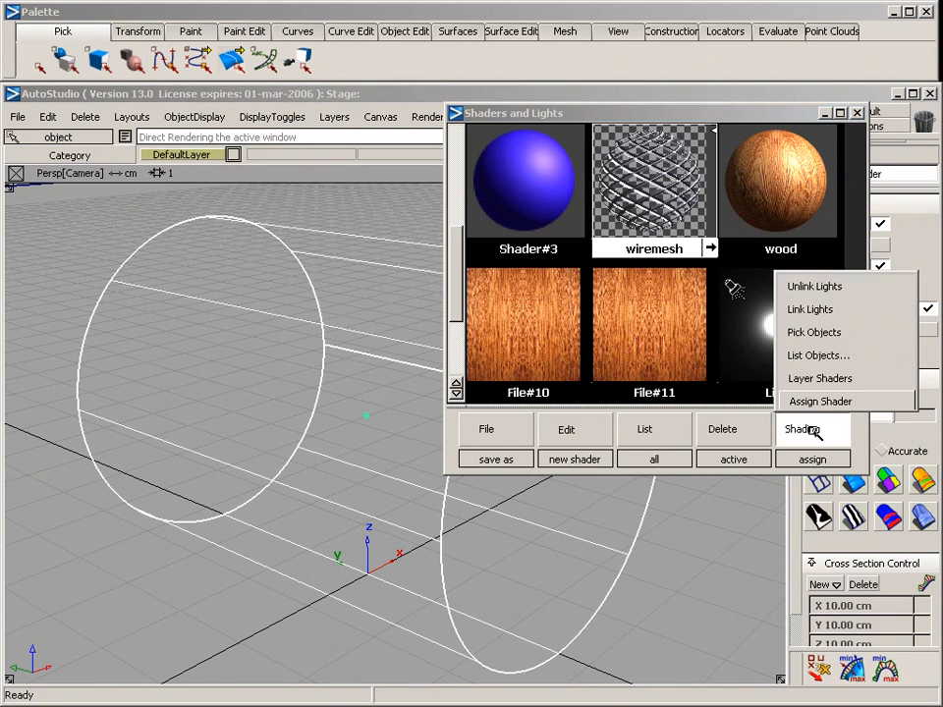
{"action": "left_click", "coordinate": [809, 378]}
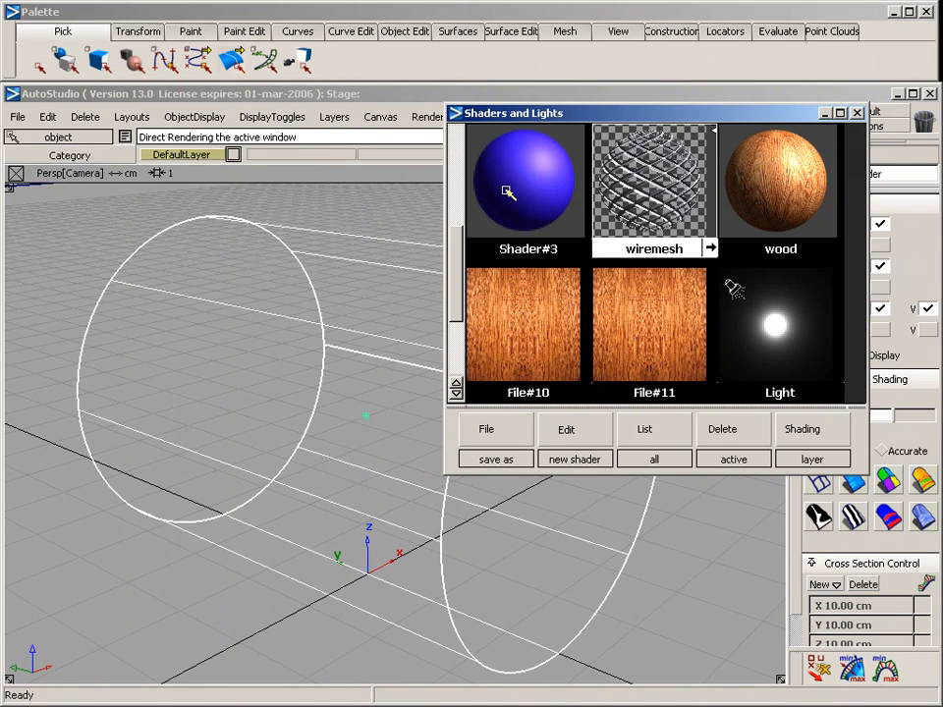
Step: Direct Render the cylinder with wiremesh layered over blue, look over the shader swatches, and close the render
{"action": "left_click", "coordinate": [427, 117]}
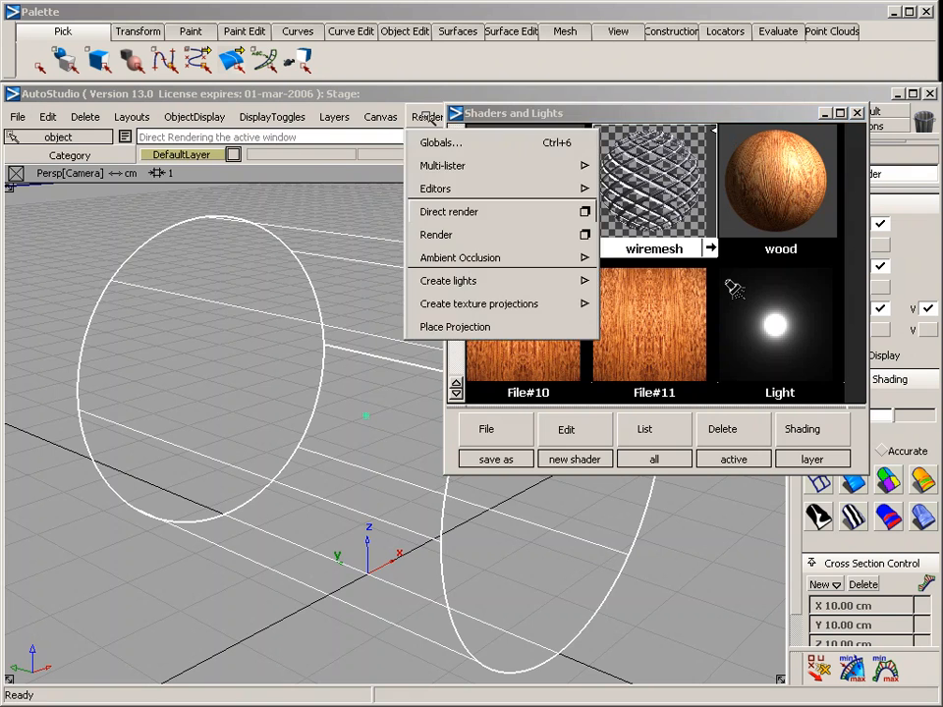
{"action": "left_click", "coordinate": [442, 212]}
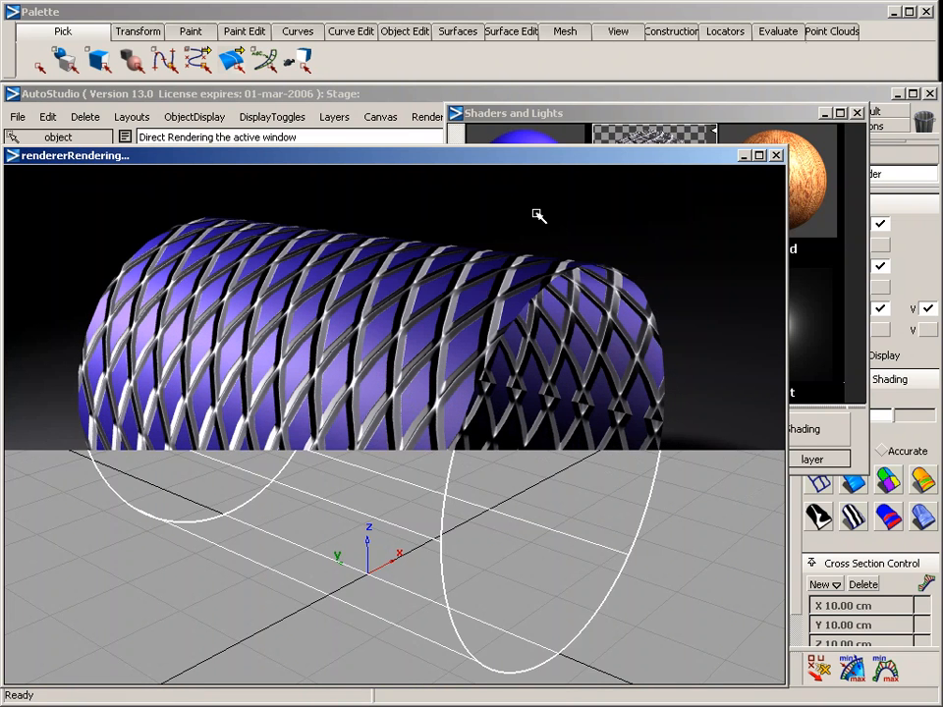
{"action": "left_click", "coordinate": [578, 116]}
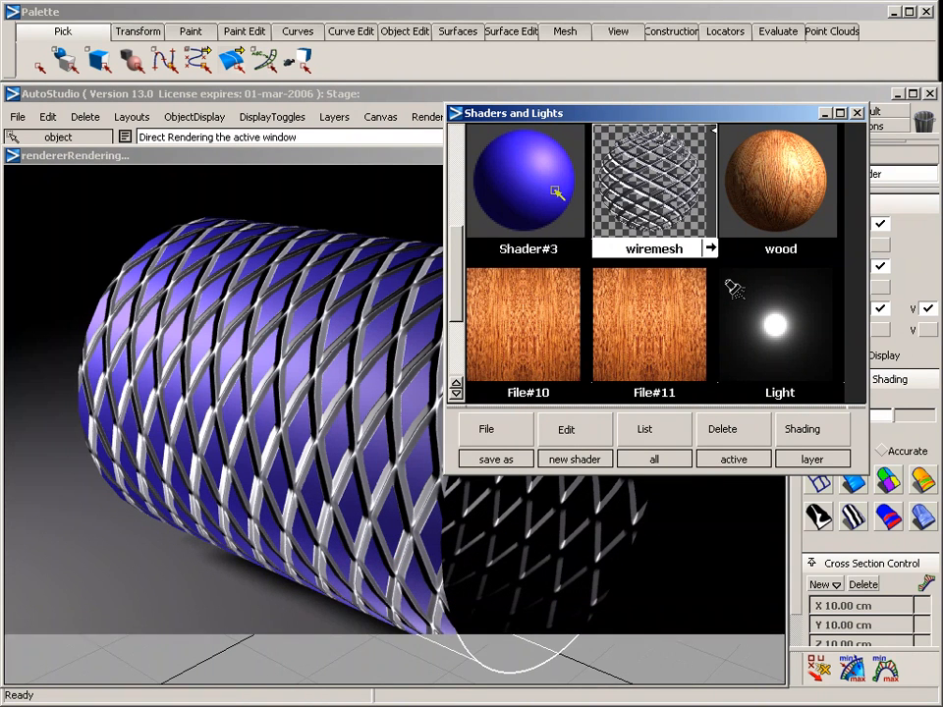
{"action": "left_click", "coordinate": [521, 190]}
{"action": "left_click", "coordinate": [649, 187]}
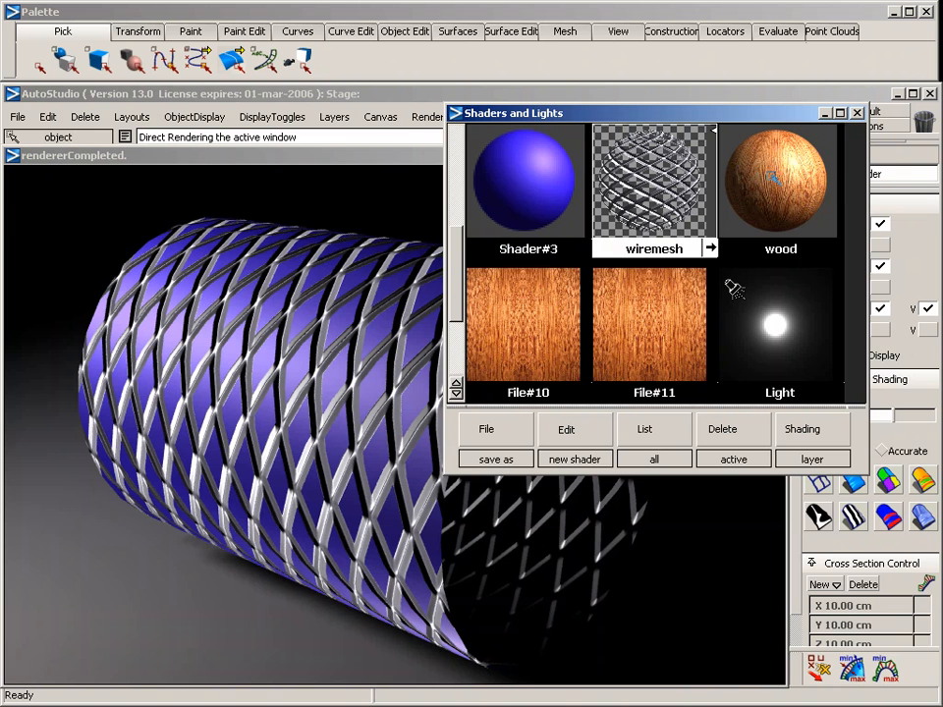
{"action": "left_click", "coordinate": [747, 196]}
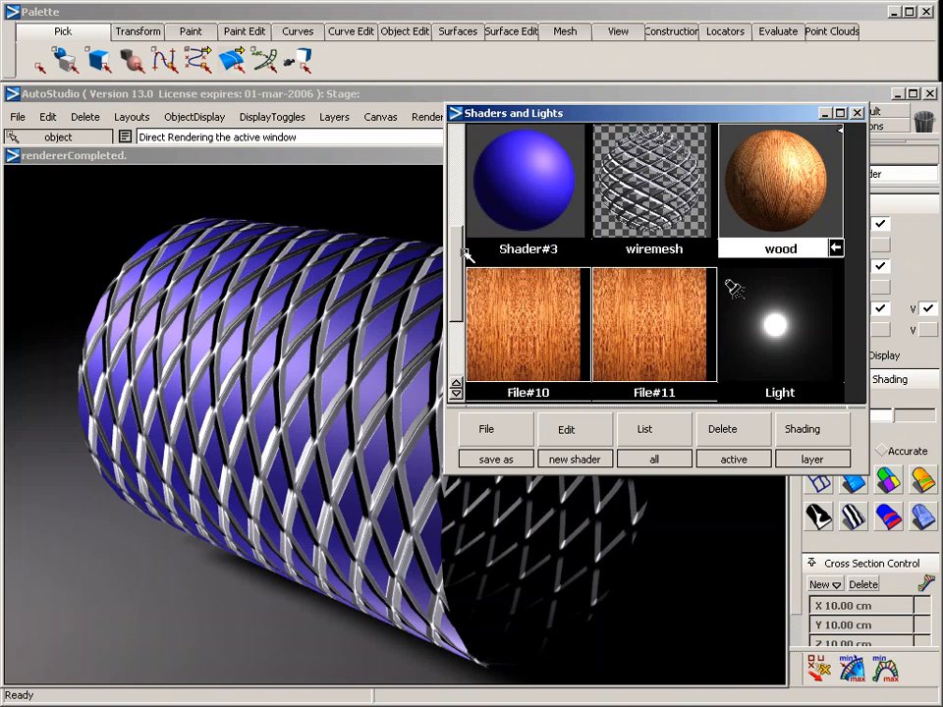
{"action": "mouse_move", "coordinate": [456, 255]}
{"action": "left_mouse_down"}
{"action": "mouse_move", "coordinate": [457, 246]}
{"action": "mouse_move", "coordinate": [456, 255]}
{"action": "left_mouse_up"}
{"action": "left_click", "coordinate": [412, 165]}
{"action": "left_click", "coordinate": [773, 154]}
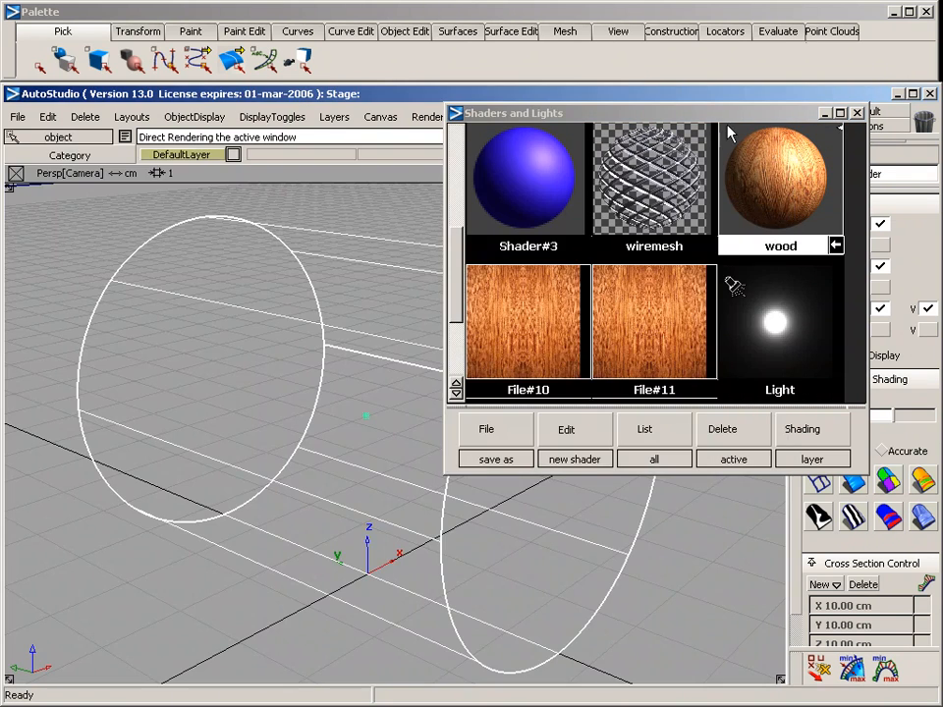
Step: Display the shader swatches as small icons and create a new layered shader
{"action": "left_click_drag", "start_coordinate": [703, 118], "coordinate": [733, 100]}
{"action": "right_click", "coordinate": [649, 190]}
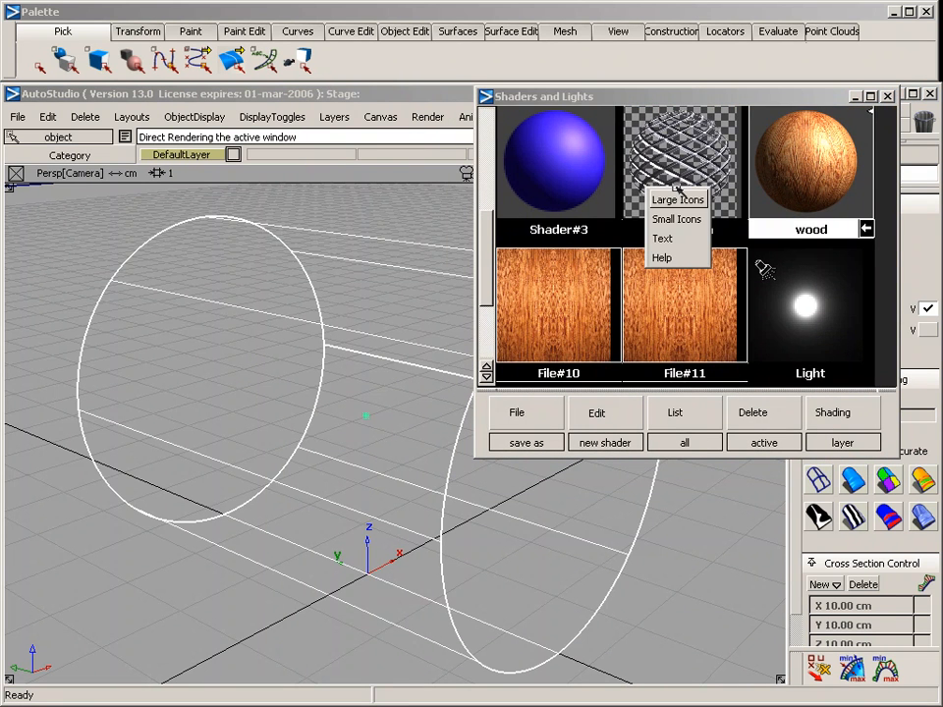
{"action": "left_click", "coordinate": [677, 218]}
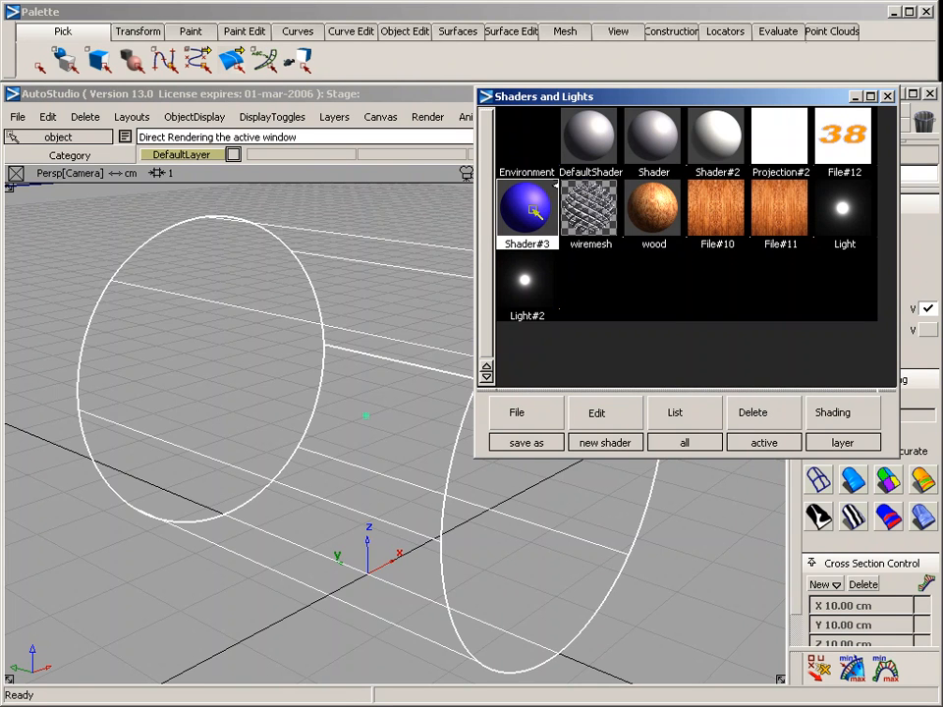
{"action": "left_click", "coordinate": [597, 413]}
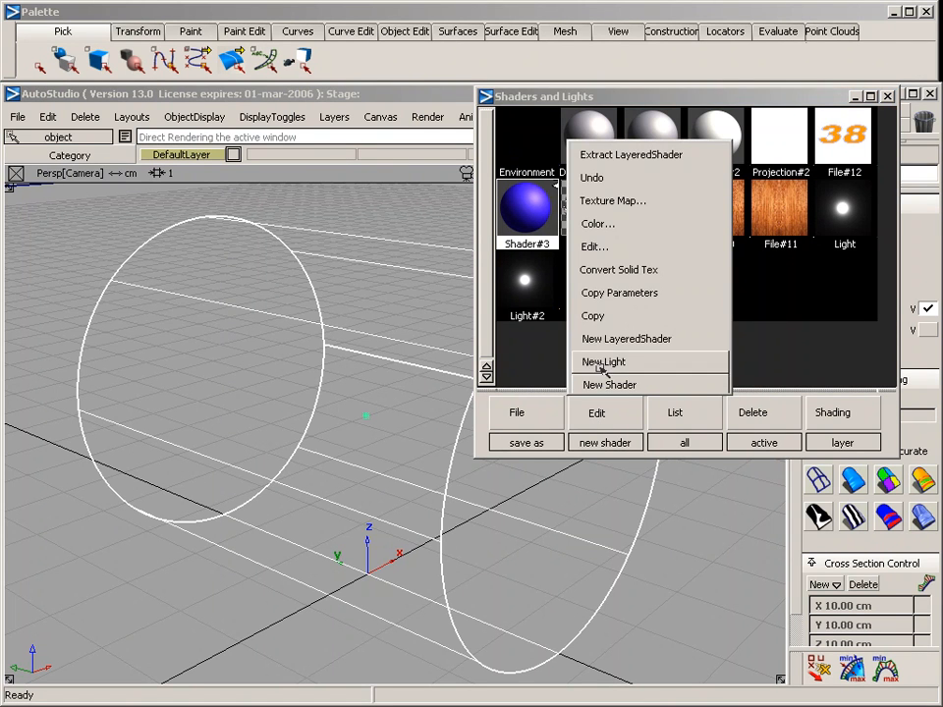
{"action": "left_click", "coordinate": [620, 339]}
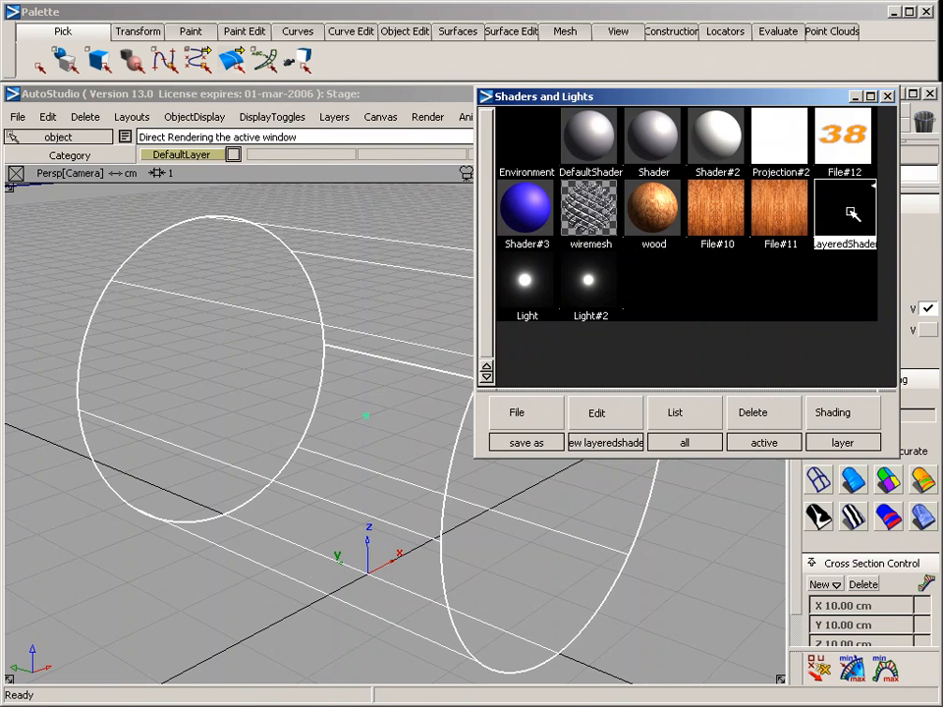
Step: Assign the new layered shader to the cylinder and open its layer list
{"action": "left_click", "coordinate": [844, 415]}
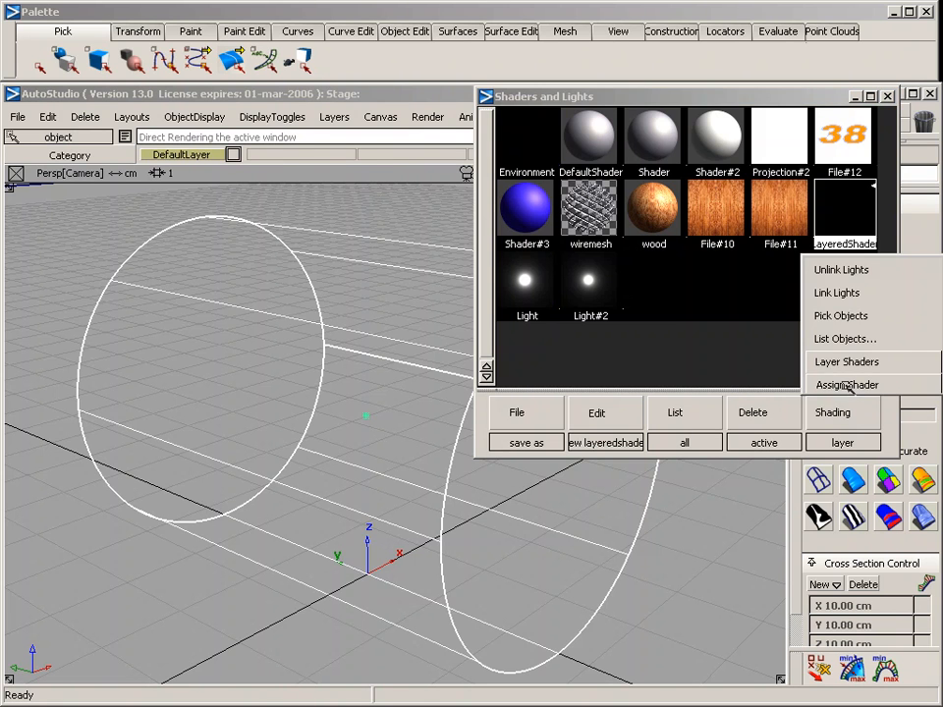
{"action": "left_click", "coordinate": [847, 385]}
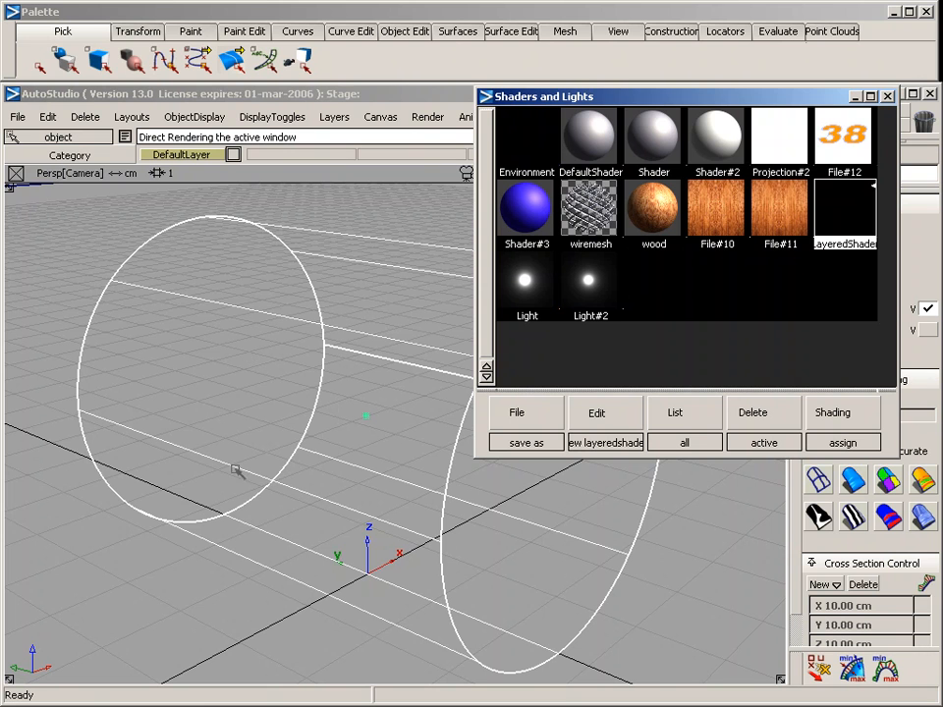
{"action": "double_click", "coordinate": [853, 209]}
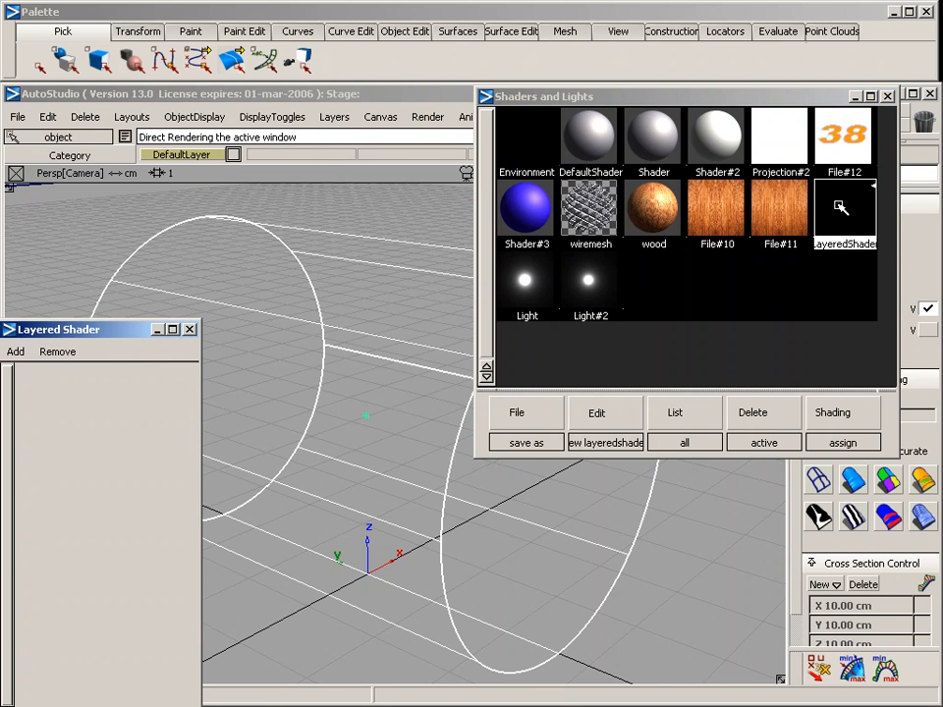
Step: Add Shader#3 to the layered shader as its base layer
{"action": "left_click_drag", "start_coordinate": [113, 335], "coordinate": [123, 301]}
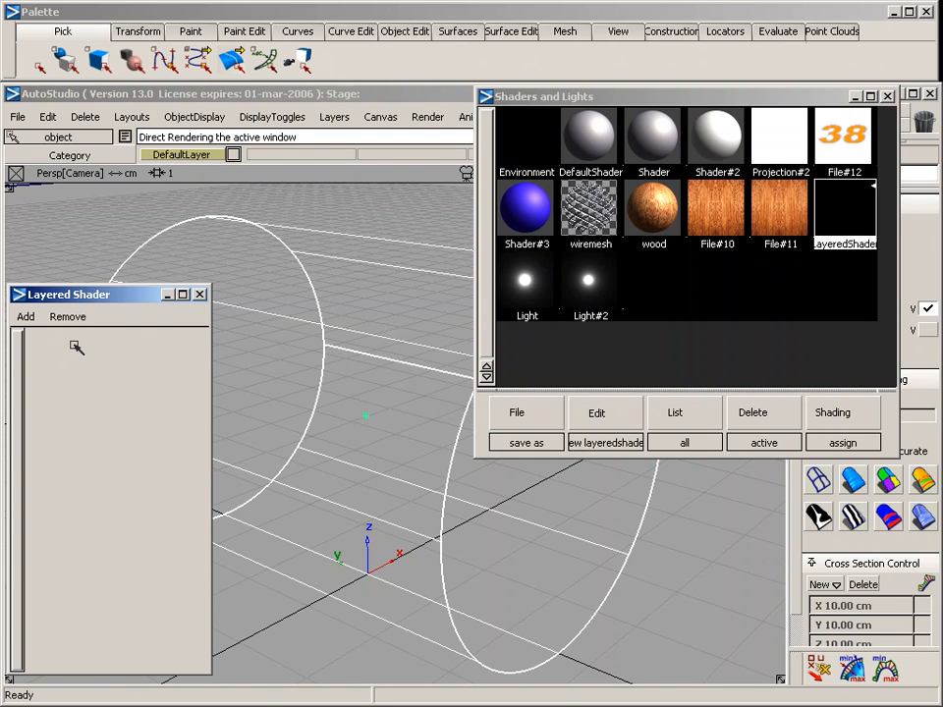
{"action": "left_click", "coordinate": [531, 211]}
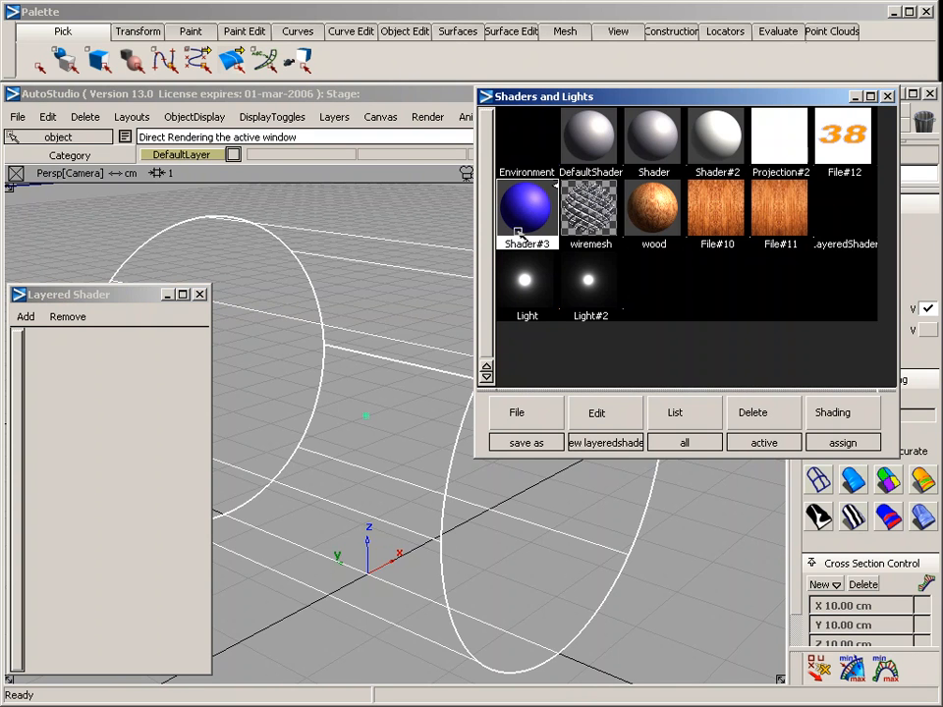
{"action": "left_click", "coordinate": [27, 317]}
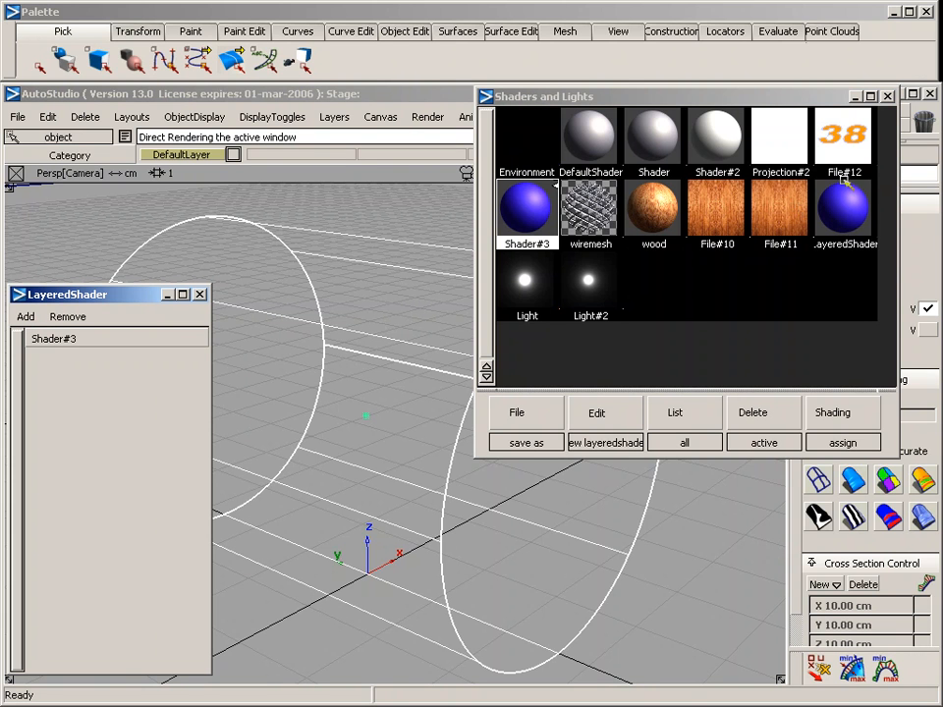
{"action": "left_click", "coordinate": [427, 117]}
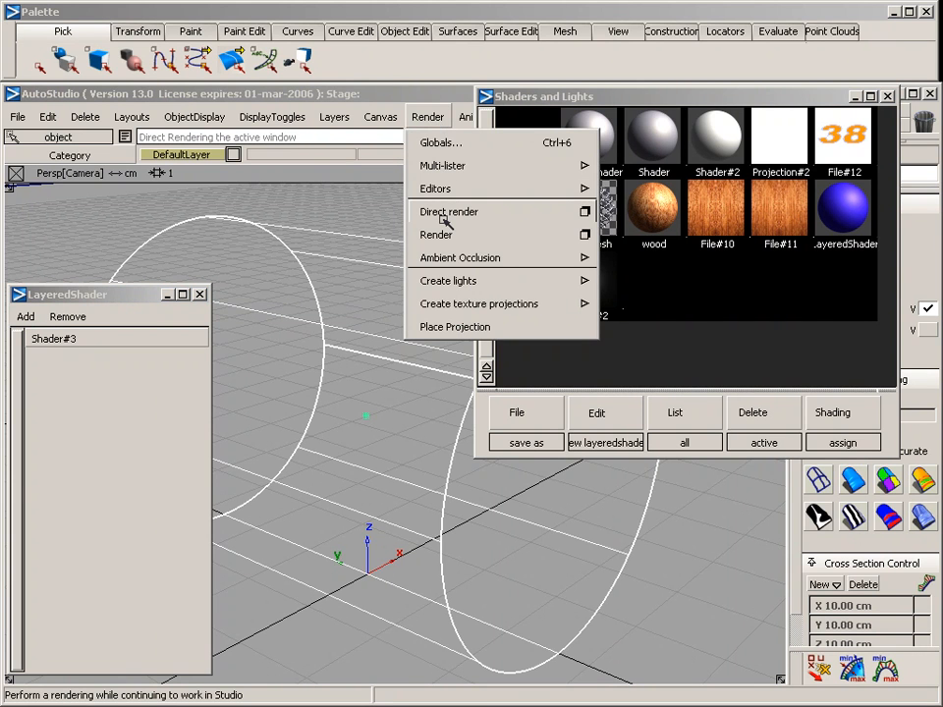
{"action": "left_click", "coordinate": [289, 211]}
Step: Add wiremesh above Shader#3 in the layered shader and display the swatches as large icons
{"action": "left_click", "coordinate": [587, 207]}
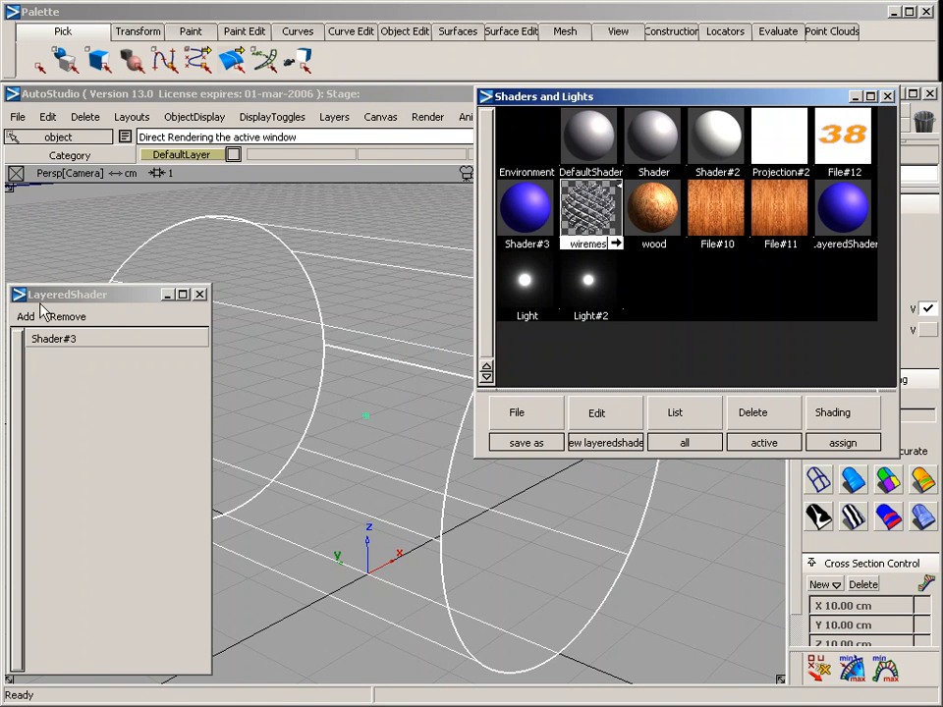
{"action": "left_click_drag", "start_coordinate": [67, 294], "coordinate": [185, 245]}
{"action": "left_click", "coordinate": [143, 268]}
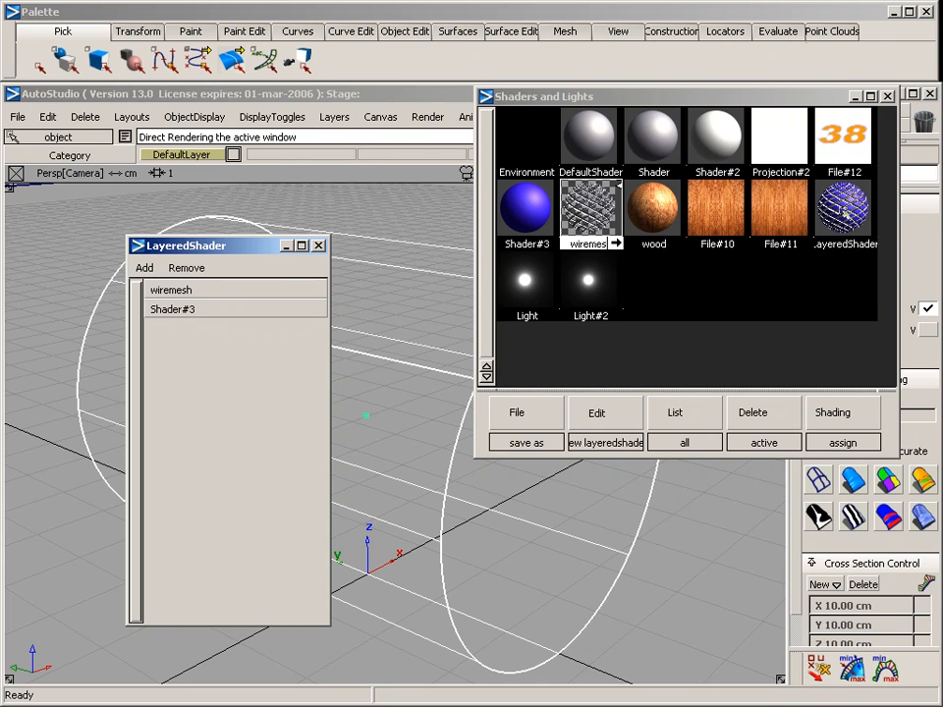
{"action": "right_click", "coordinate": [815, 212]}
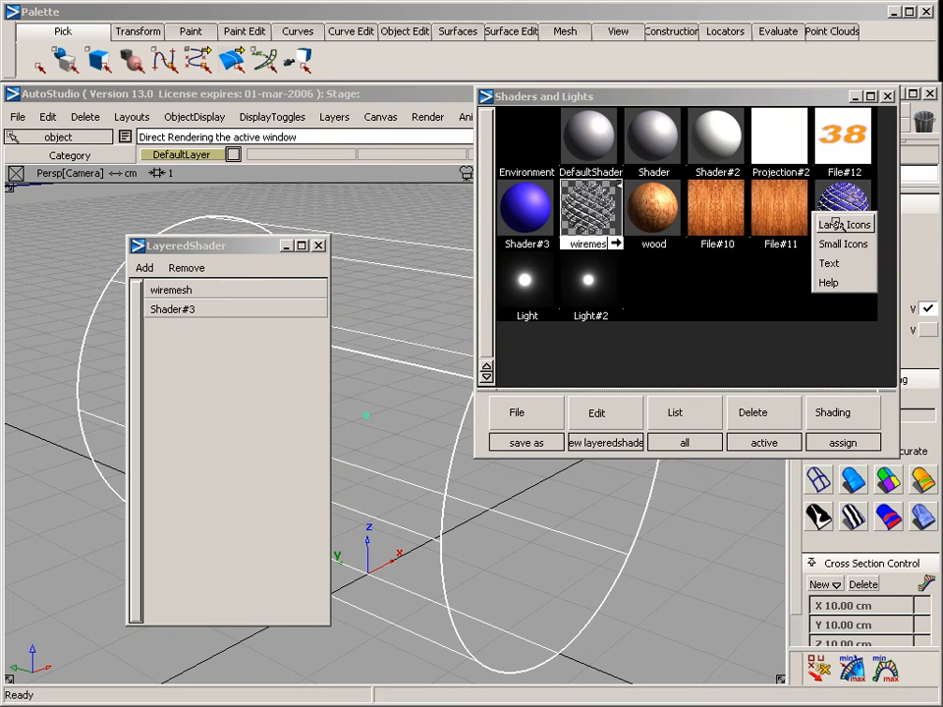
{"action": "left_click", "coordinate": [833, 224]}
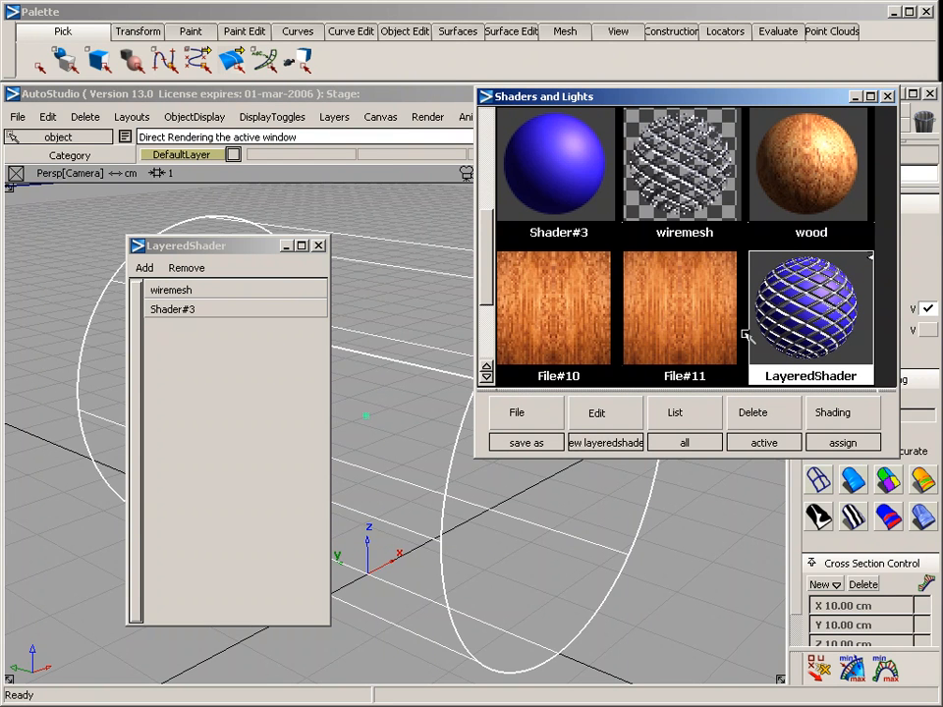
Step: Remove wiremesh and Shader#3 from the layered shader and close its layer list
{"action": "left_click", "coordinate": [182, 291]}
{"action": "left_click", "coordinate": [191, 269]}
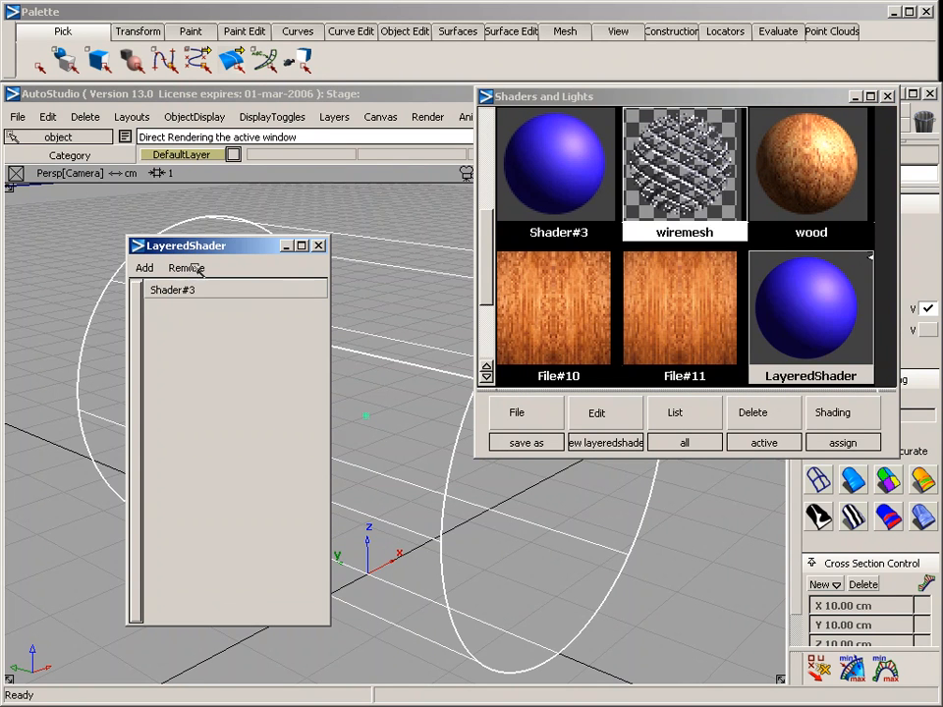
{"action": "left_click", "coordinate": [186, 291]}
{"action": "left_click", "coordinate": [187, 268]}
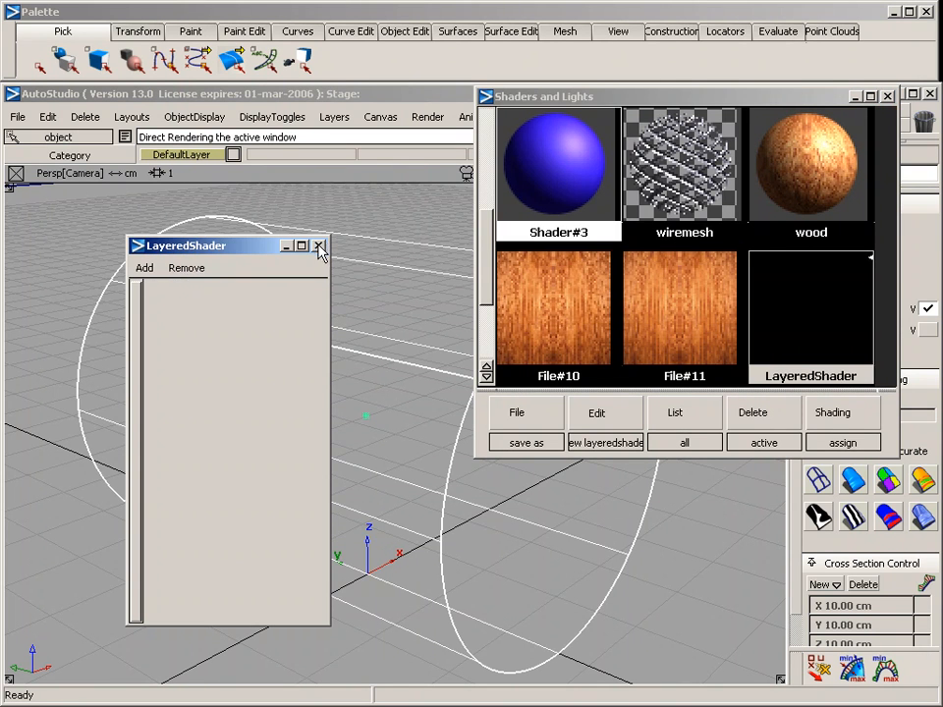
{"action": "left_click", "coordinate": [318, 246]}
Step: Create another standard shader and rename it Logo
{"action": "left_click_drag", "start_coordinate": [490, 243], "coordinate": [485, 294]}
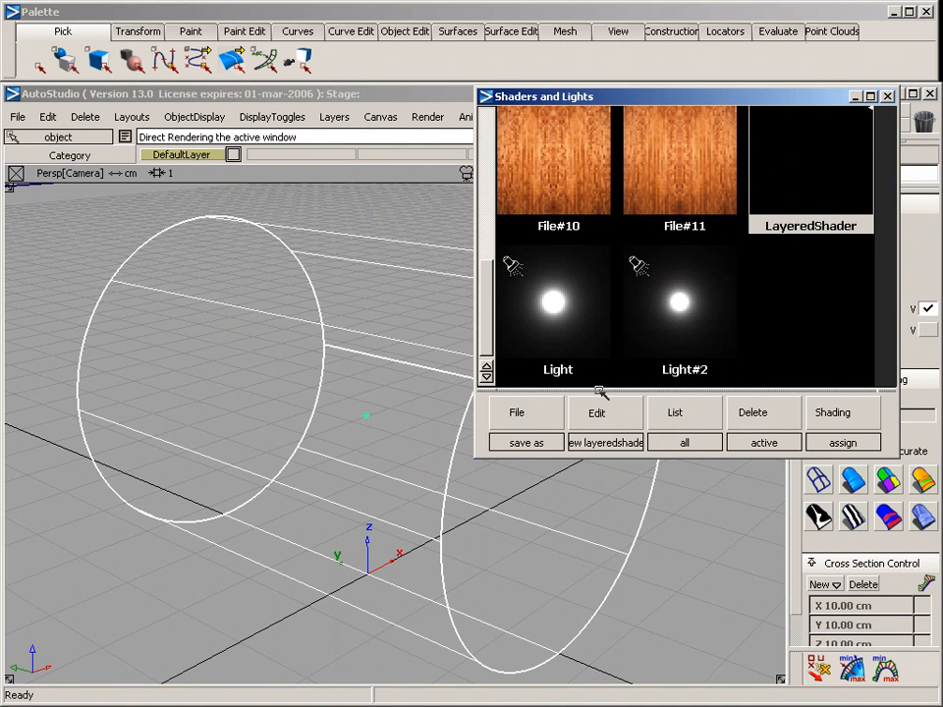
{"action": "left_click", "coordinate": [611, 420]}
{"action": "left_click", "coordinate": [620, 387]}
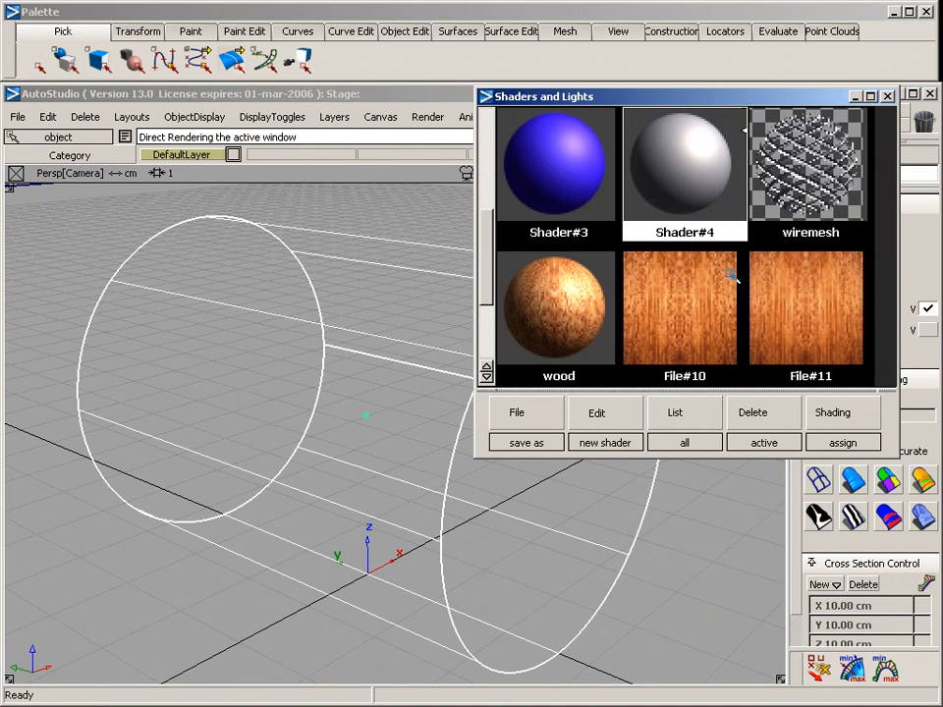
{"action": "double_click", "coordinate": [672, 194]}
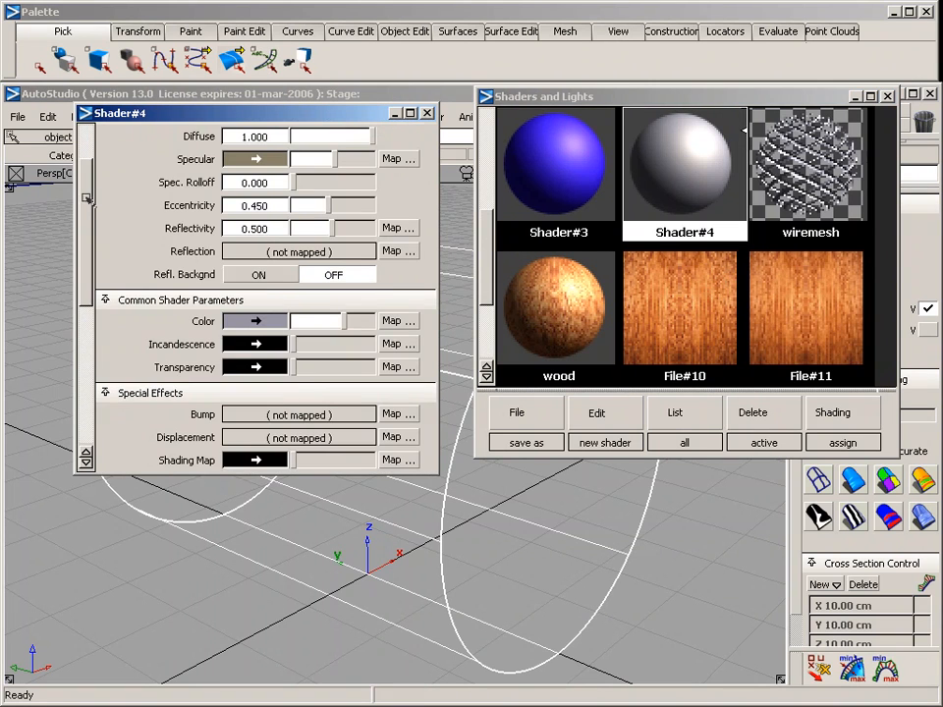
{"action": "left_click_drag", "start_coordinate": [87, 194], "coordinate": [97, 120]}
{"action": "left_click_drag", "start_coordinate": [325, 139], "coordinate": [245, 145]}
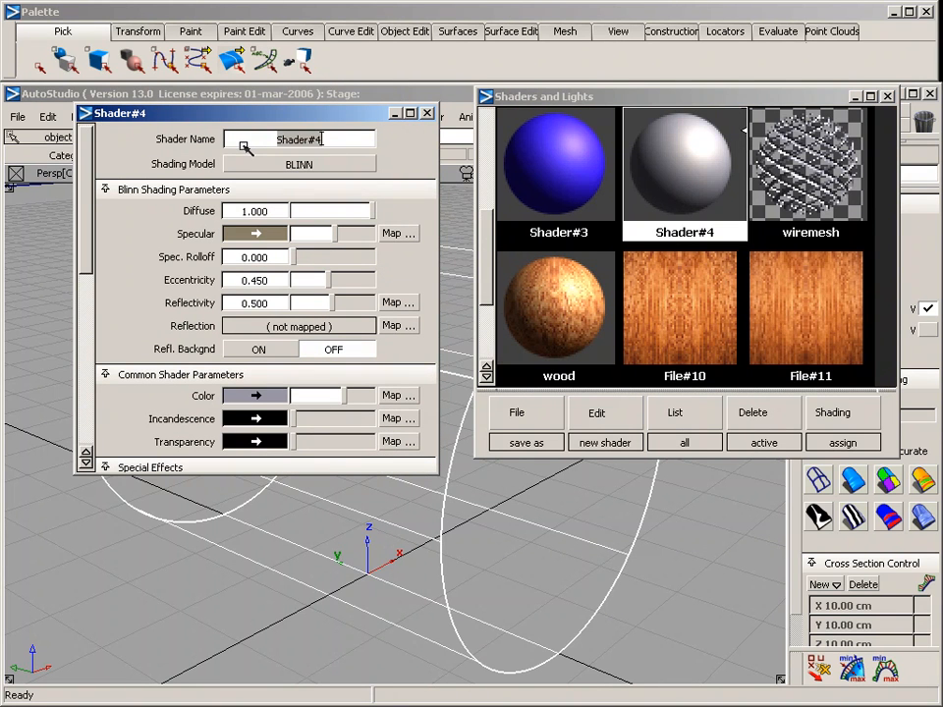
{"action": "type", "text": "Logo"}
{"action": "key", "text": "Return"}
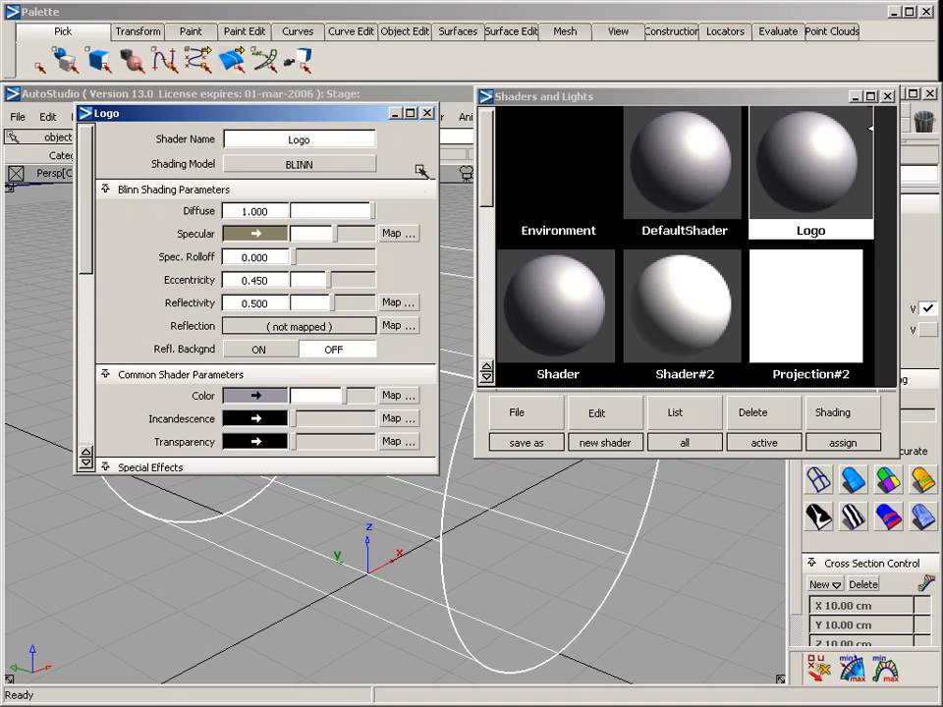
{"action": "left_click_drag", "start_coordinate": [87, 211], "coordinate": [89, 251]}
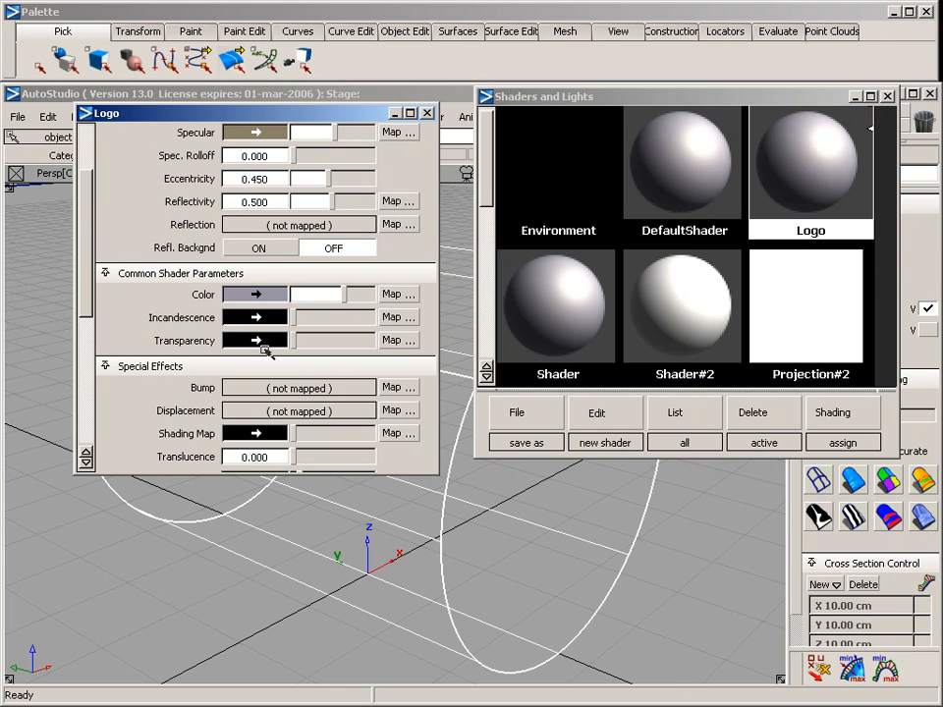
Step: Map the Logo shader's transparency with a planar projection that uses the image 38_black.als as its source texture
{"action": "left_click", "coordinate": [398, 340]}
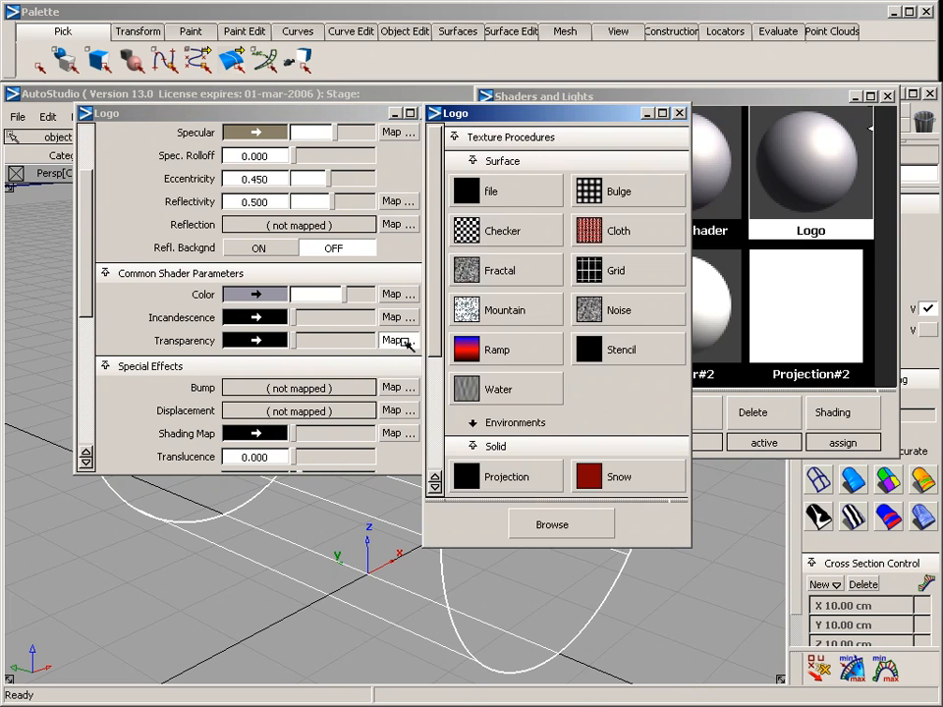
{"action": "left_click", "coordinate": [517, 479]}
{"action": "left_click", "coordinate": [88, 143]}
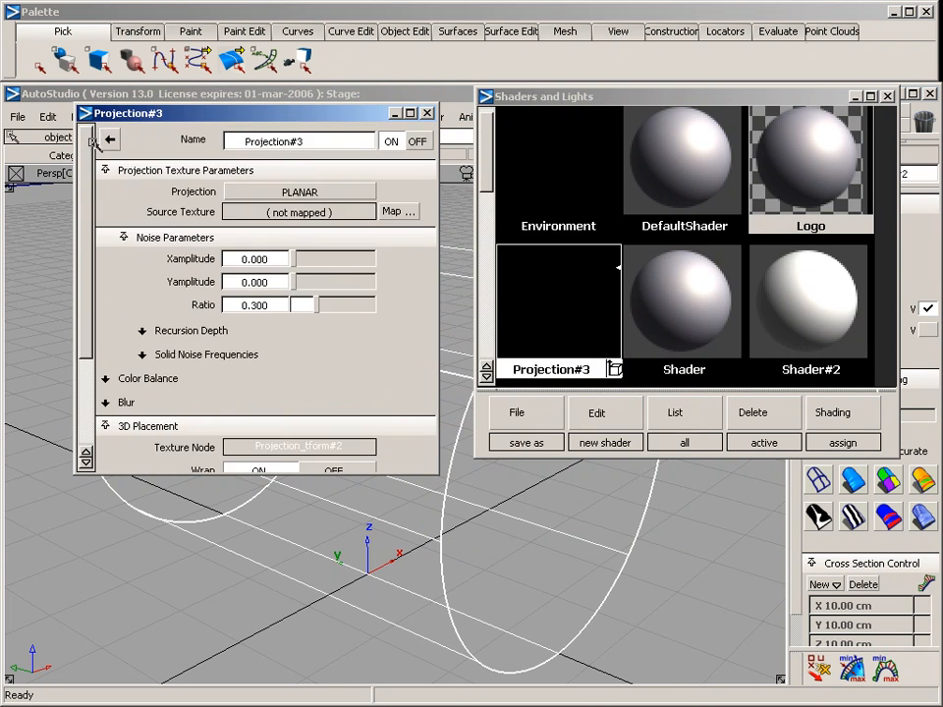
{"action": "left_click", "coordinate": [393, 211]}
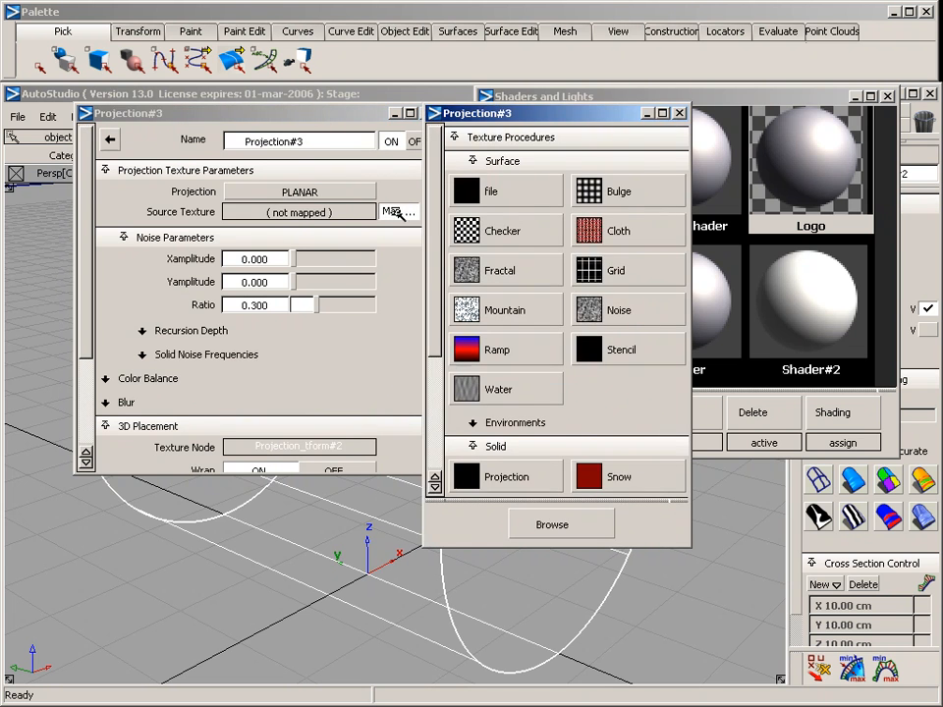
{"action": "left_click", "coordinate": [523, 192]}
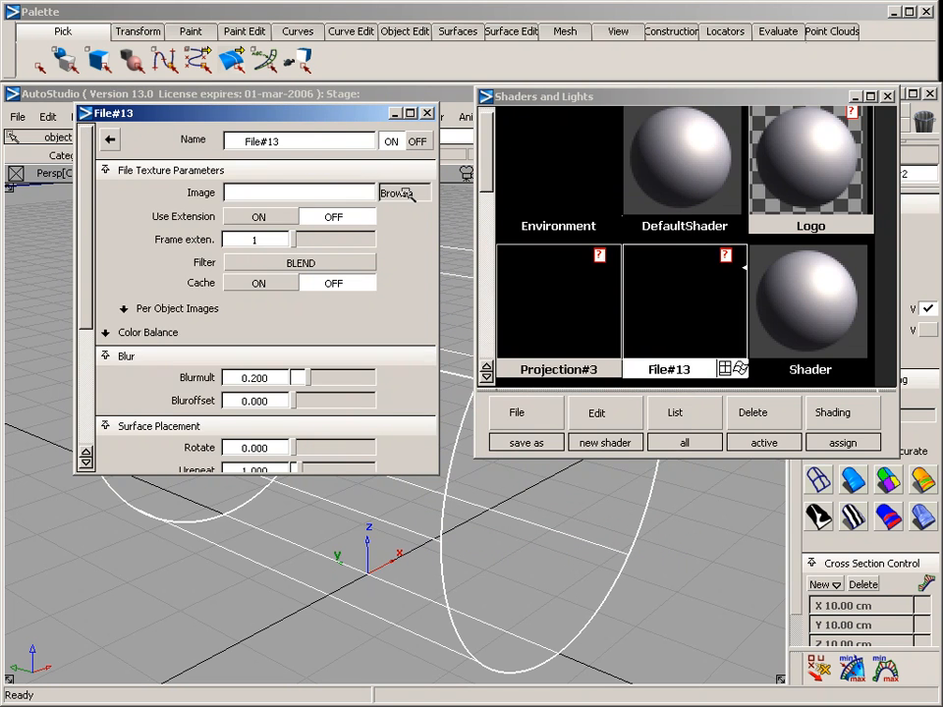
{"action": "left_click", "coordinate": [400, 194]}
{"action": "left_click", "coordinate": [77, 231]}
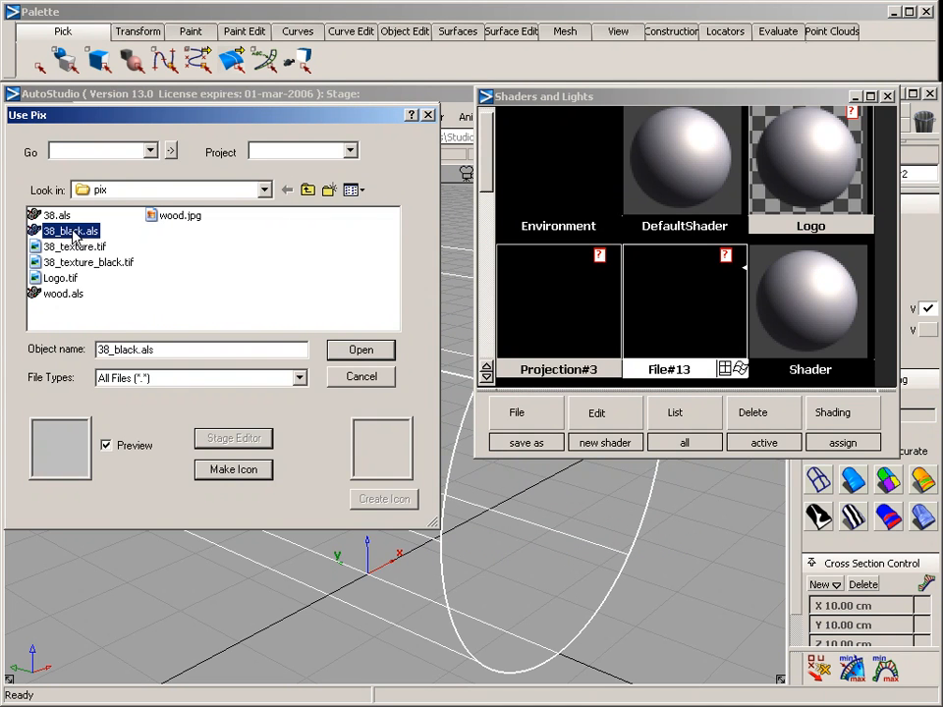
{"action": "left_click", "coordinate": [361, 351]}
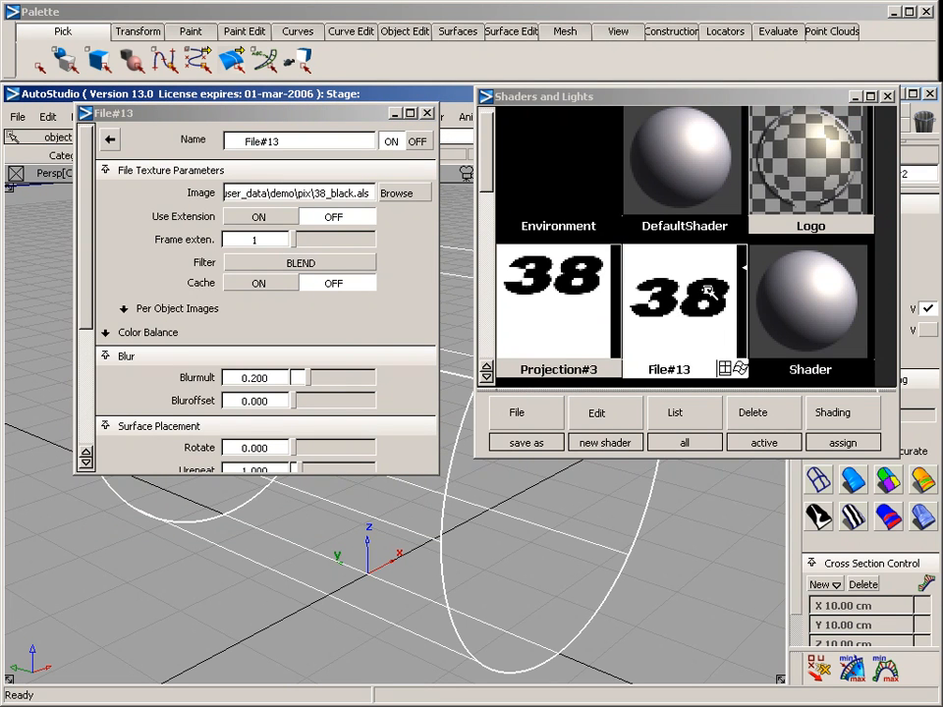
Step: Turn off Wrap in the 3D placement of the transparency projection
{"action": "double_click", "coordinate": [553, 293]}
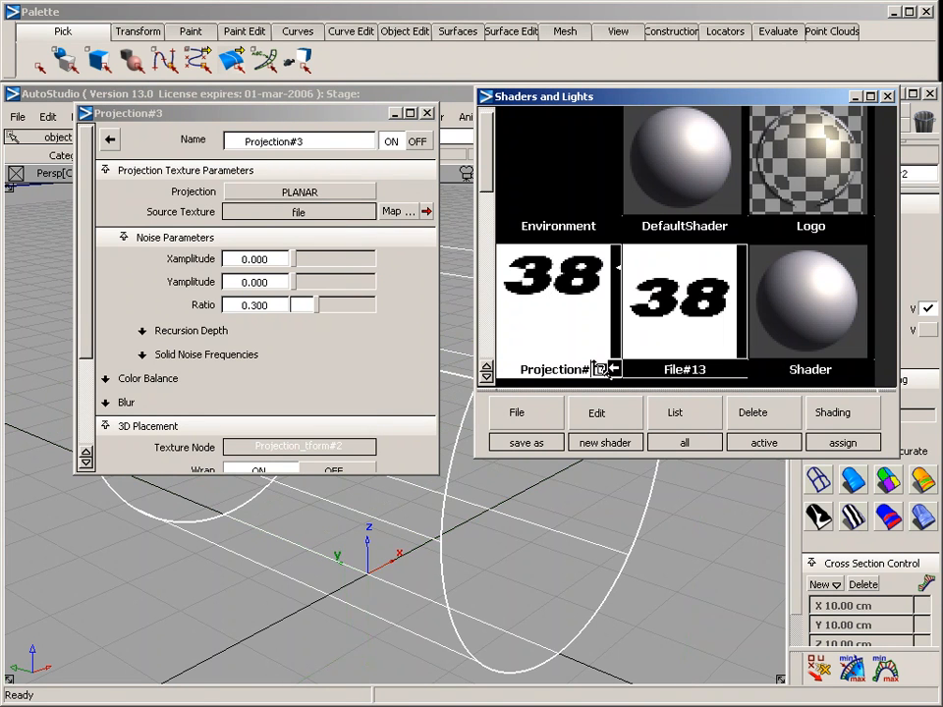
{"action": "scroll", "coordinate": [83, 317], "scroll_direction": "down", "scroll_amount": 5}
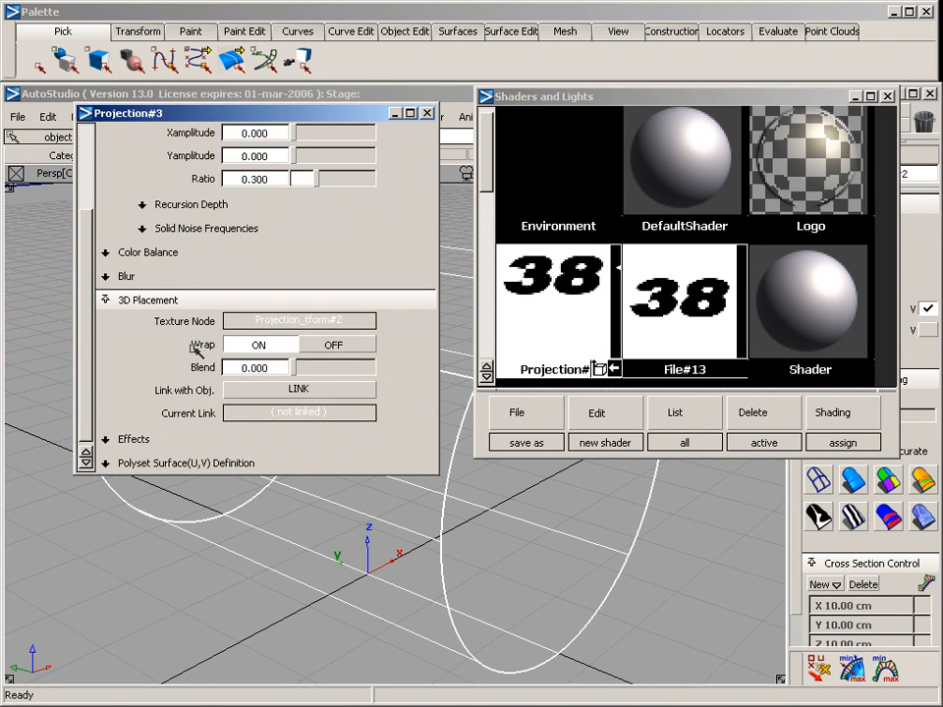
{"action": "left_click", "coordinate": [324, 344]}
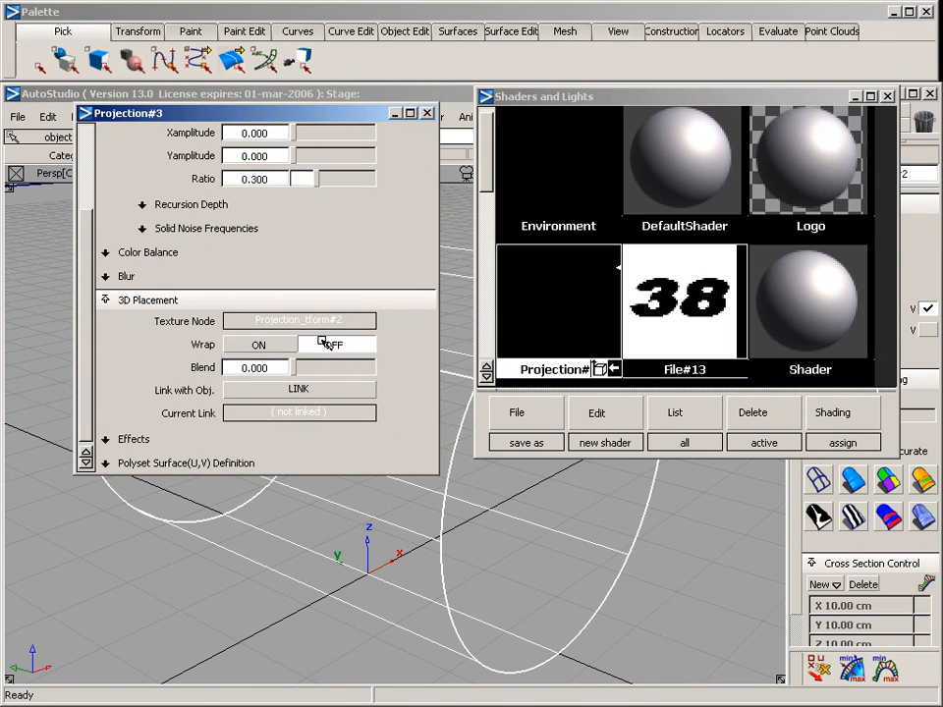
Step: Raise the Logo shader's transparency to its maximum, full white
{"action": "double_click", "coordinate": [812, 173]}
{"action": "left_click_drag", "start_coordinate": [298, 339], "coordinate": [422, 339]}
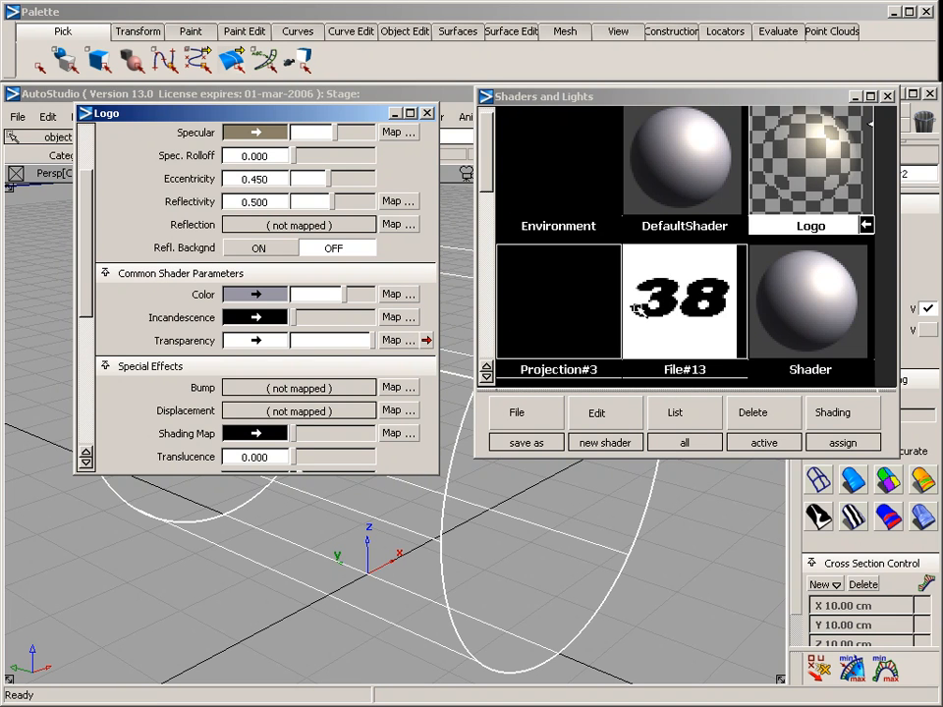
{"action": "left_click", "coordinate": [803, 179]}
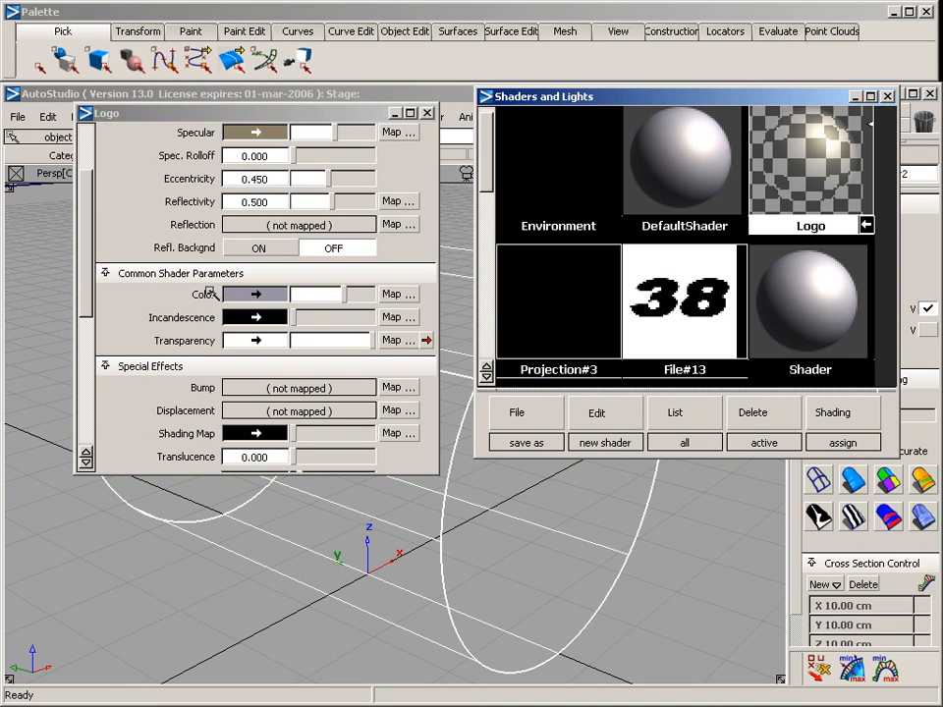
Step: Map the Logo shader's color with a planar projection and turn off its Wrap option
{"action": "left_click", "coordinate": [391, 294]}
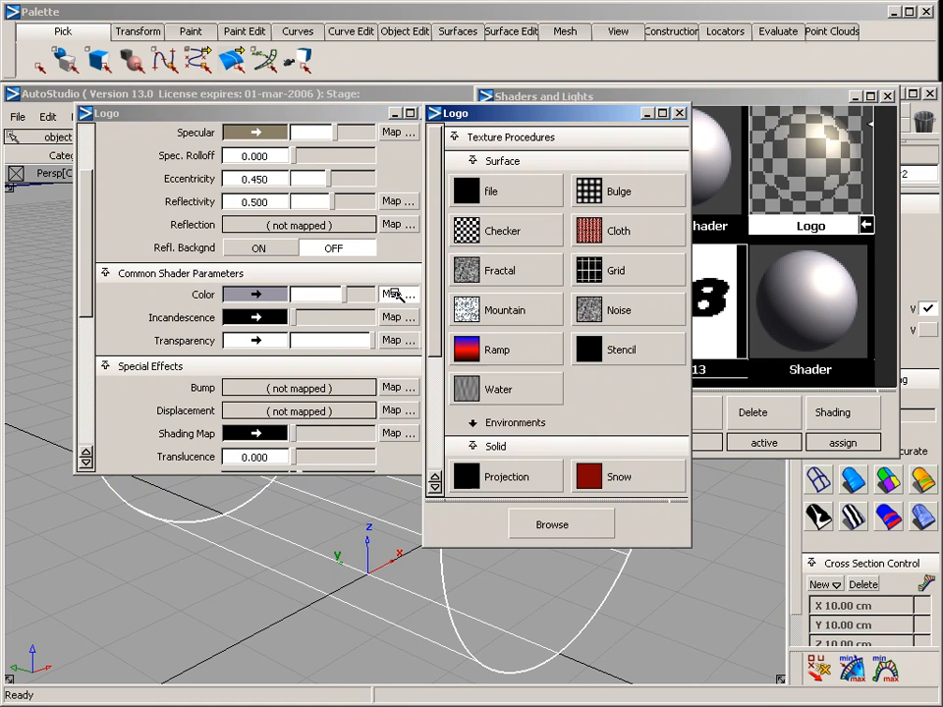
{"action": "left_click", "coordinate": [527, 475]}
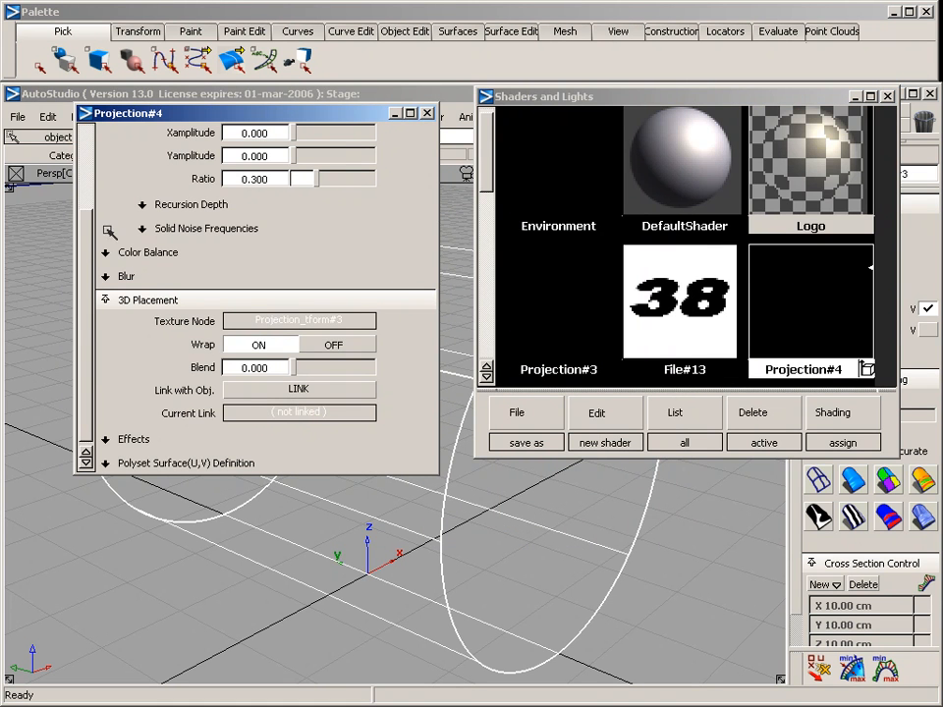
{"action": "left_click", "coordinate": [316, 345]}
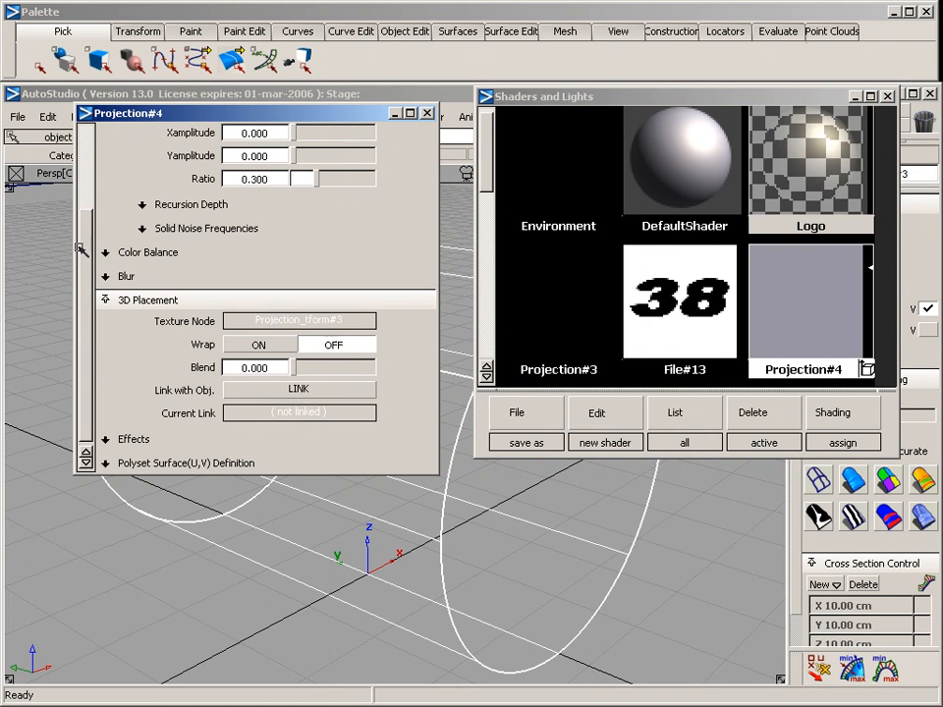
{"action": "left_click_drag", "start_coordinate": [87, 251], "coordinate": [92, 153]}
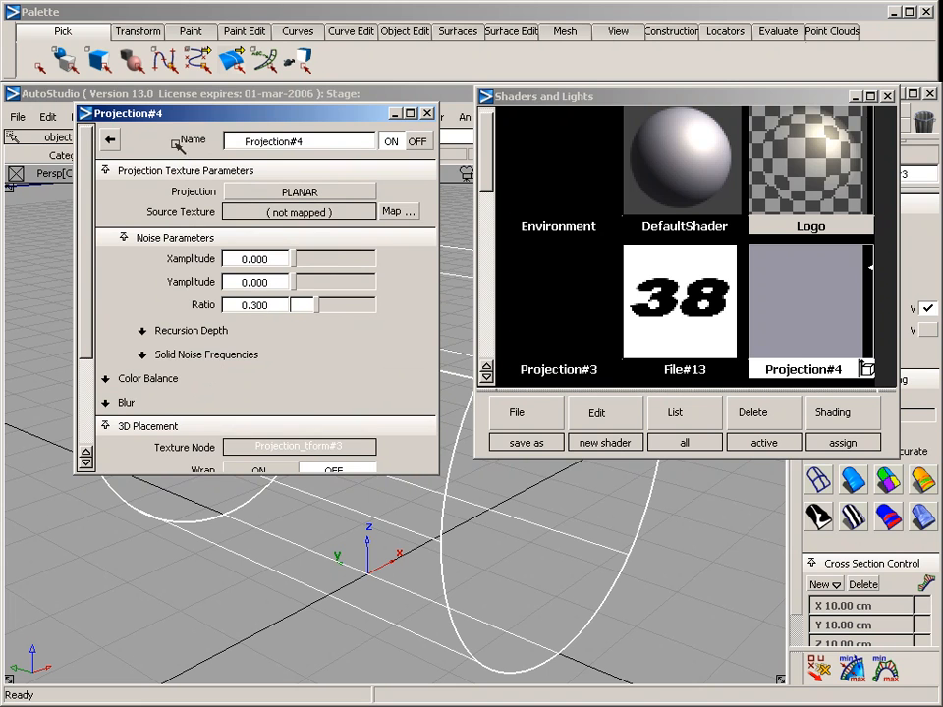
Step: Use a file texture with the image 38.als as the source of the color projection
{"action": "left_click", "coordinate": [397, 212]}
{"action": "left_click", "coordinate": [491, 191]}
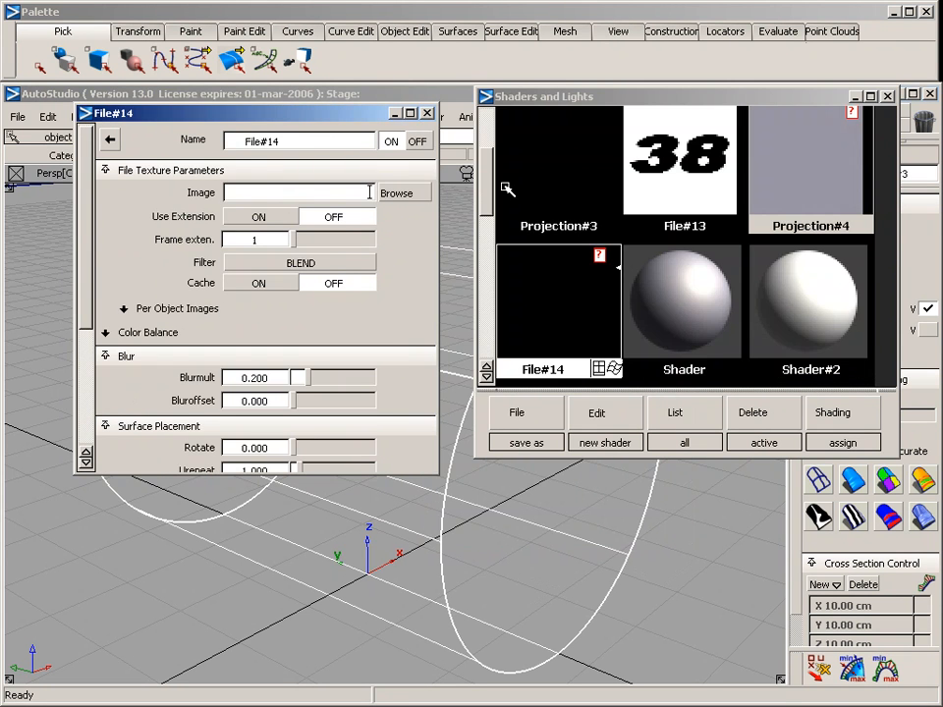
{"action": "left_click", "coordinate": [408, 193]}
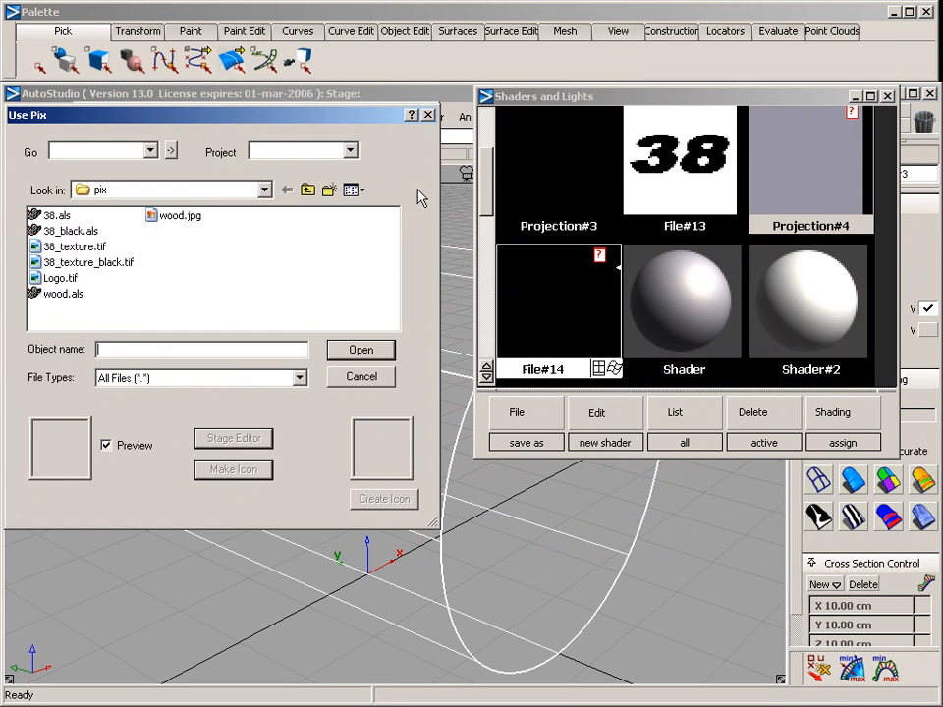
{"action": "left_click", "coordinate": [54, 216]}
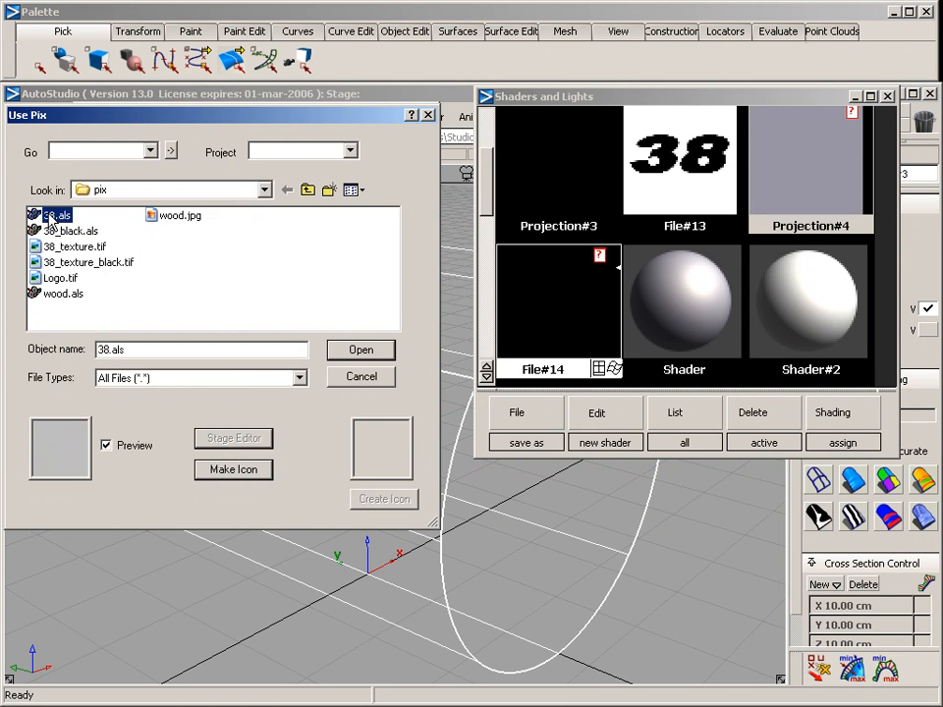
{"action": "left_click", "coordinate": [358, 350]}
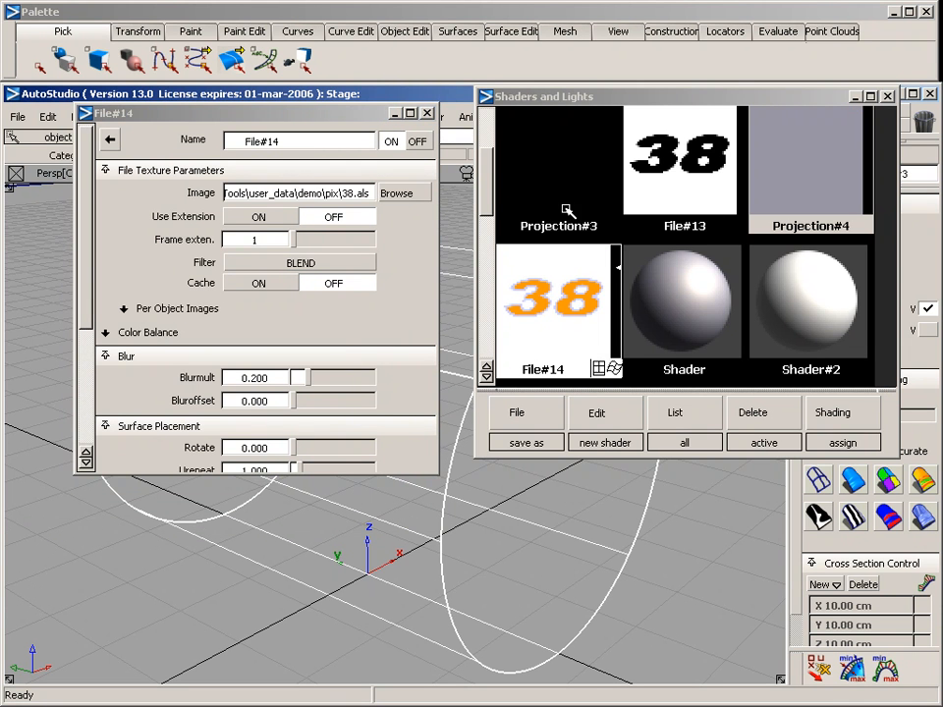
Step: Display the shader swatches as small icons, inspect Projection#3 and Projection#4, and close the parameter editor
{"action": "right_click", "coordinate": [538, 215]}
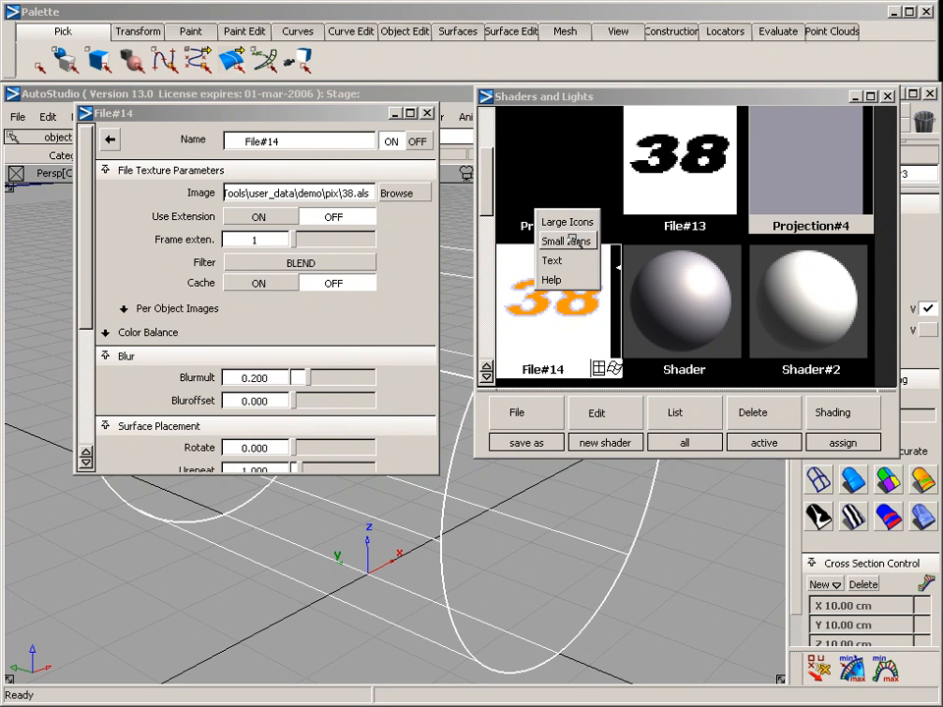
{"action": "left_click", "coordinate": [577, 242]}
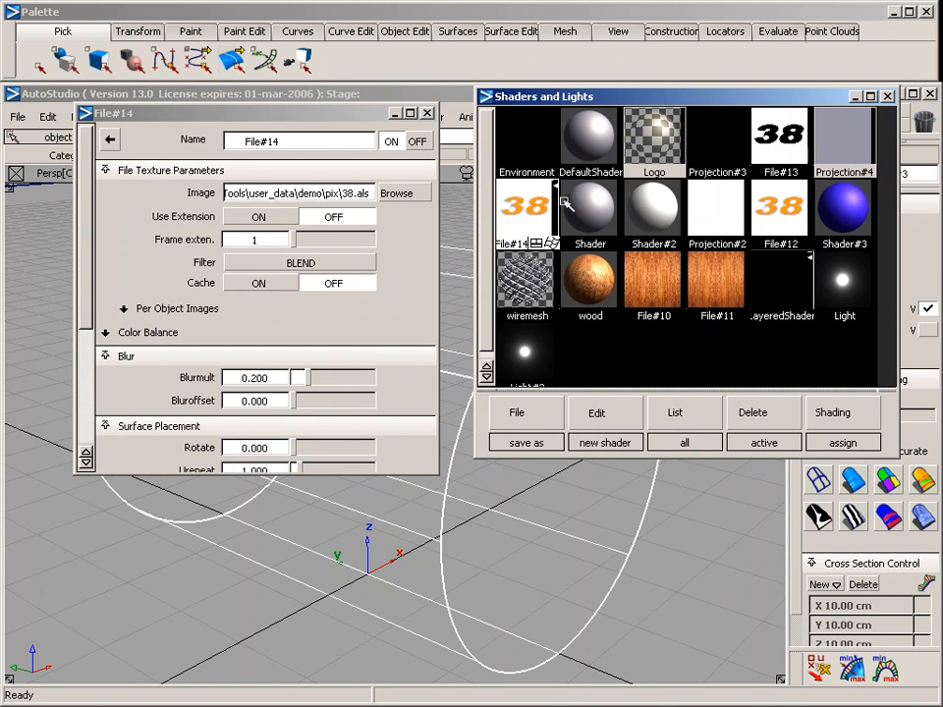
{"action": "left_click", "coordinate": [692, 155]}
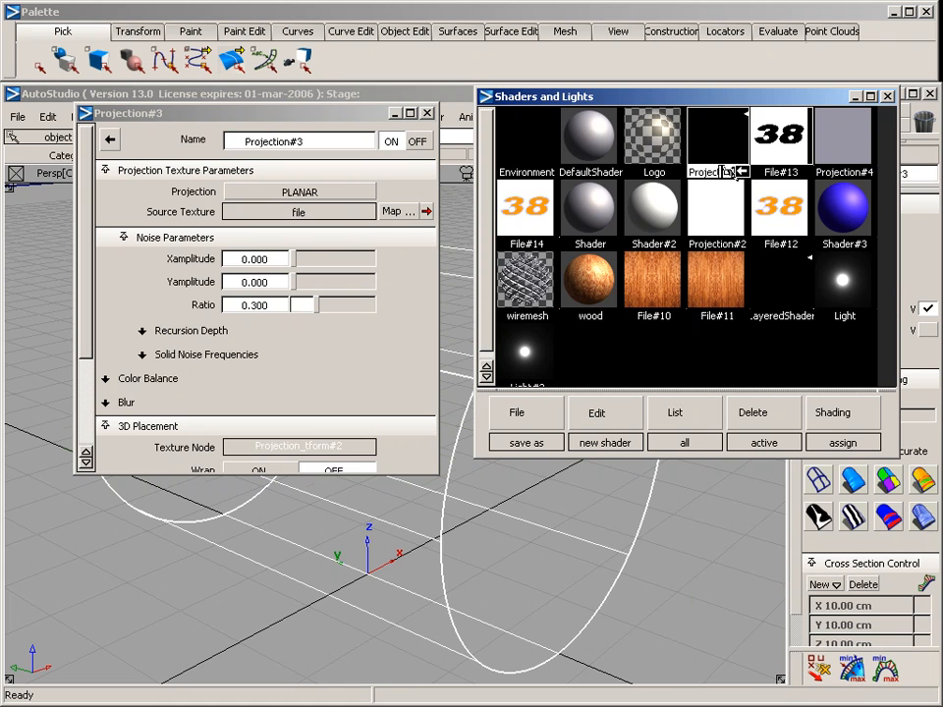
{"action": "left_click", "coordinate": [854, 165]}
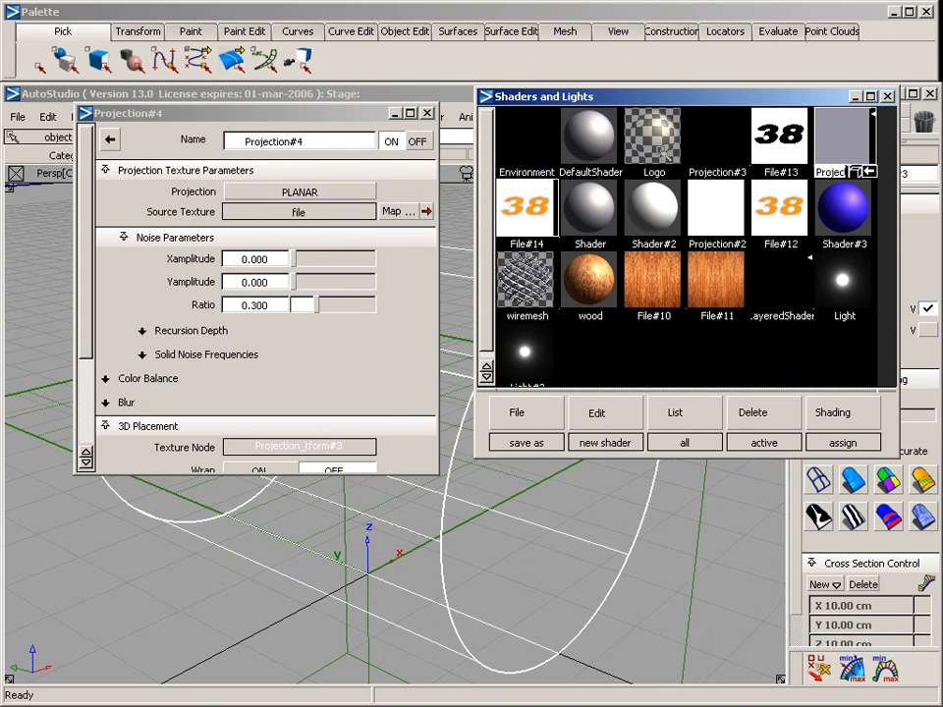
{"action": "left_click", "coordinate": [425, 113]}
Step: Deselect the cylinder and pick both overlapping placement objects, Projection_tform#3 and Projection_tform#2
{"action": "left_click", "coordinate": [288, 330]}
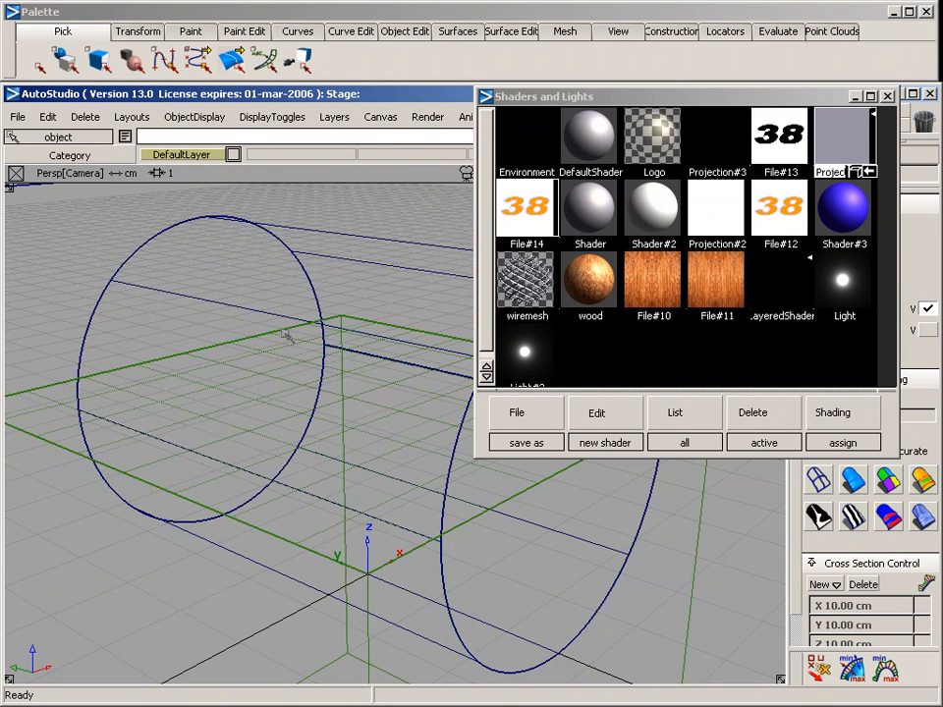
{"action": "left_click", "coordinate": [209, 350]}
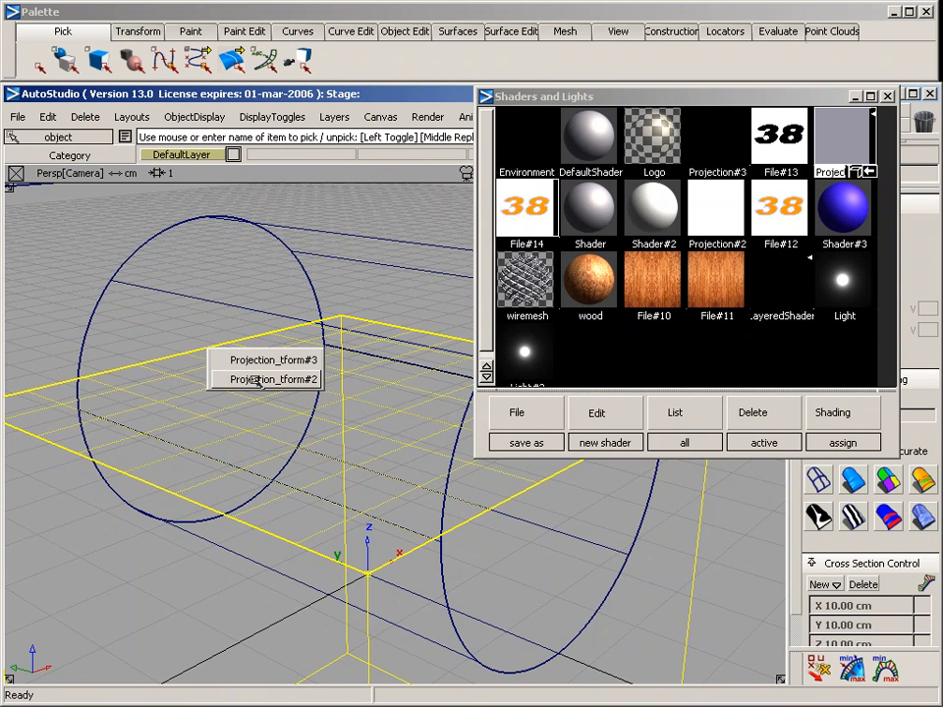
{"action": "left_click", "coordinate": [237, 343]}
{"action": "left_click_drag", "start_coordinate": [168, 271], "coordinate": [175, 320], "text": "ctrl+shift"}
{"action": "left_click", "coordinate": [177, 360]}
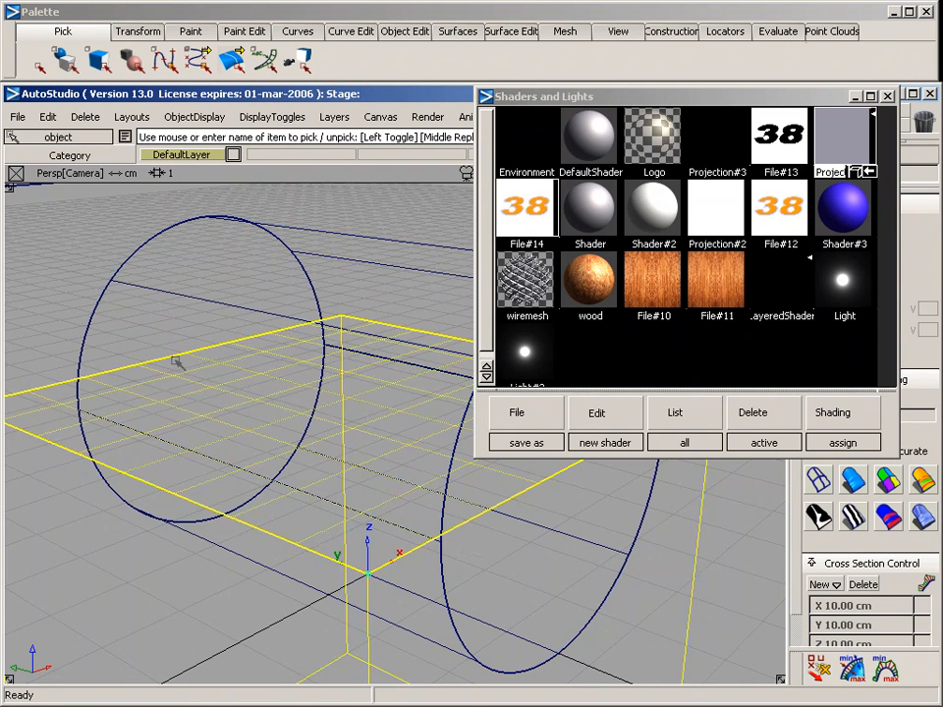
Step: Scale both projection placement objects to an absolute size of 1 and rotate them to 90 0 -90
{"action": "right_click_drag", "start_coordinate": [167, 300], "coordinate": [201, 307], "text": "ctrl+shift"}
{"action": "type", "text": "1"}
{"action": "key", "text": "Return"}
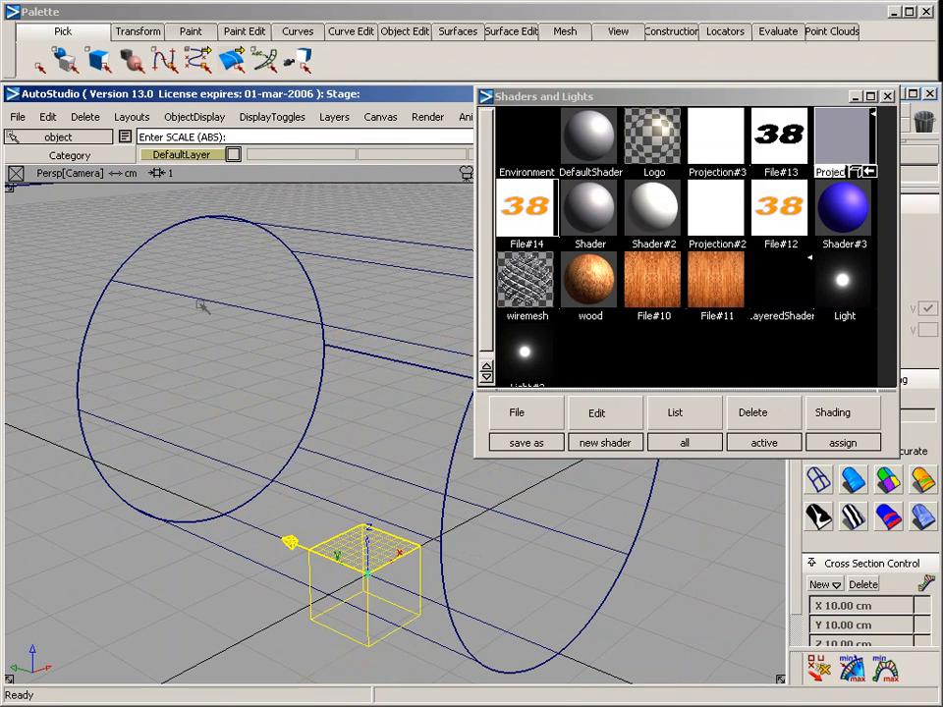
{"action": "right_click_drag", "start_coordinate": [202, 305], "coordinate": [204, 346], "text": "ctrl+shift"}
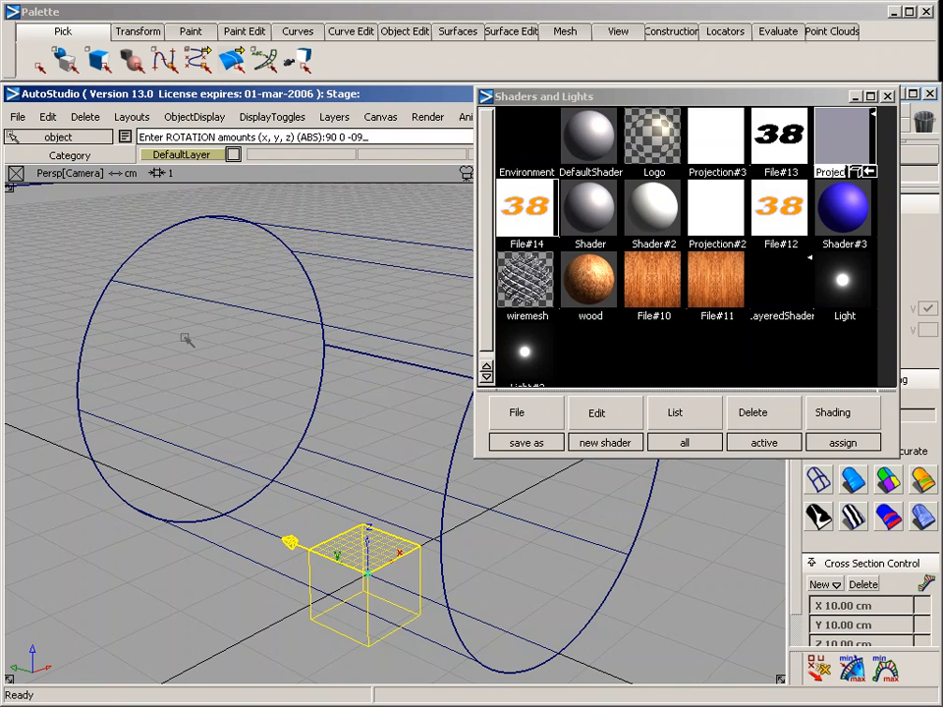
{"action": "key", "text": "Return"}
Step: Move both placement objects up along Z and about 2.16 cm in the negative X direction, to the cylinder's side
{"action": "right_click_drag", "start_coordinate": [292, 479], "coordinate": [259, 330], "text": "ctrl+shift"}
{"action": "left_click_drag", "start_coordinate": [400, 461], "coordinate": [151, 340], "text": "alt+shift"}
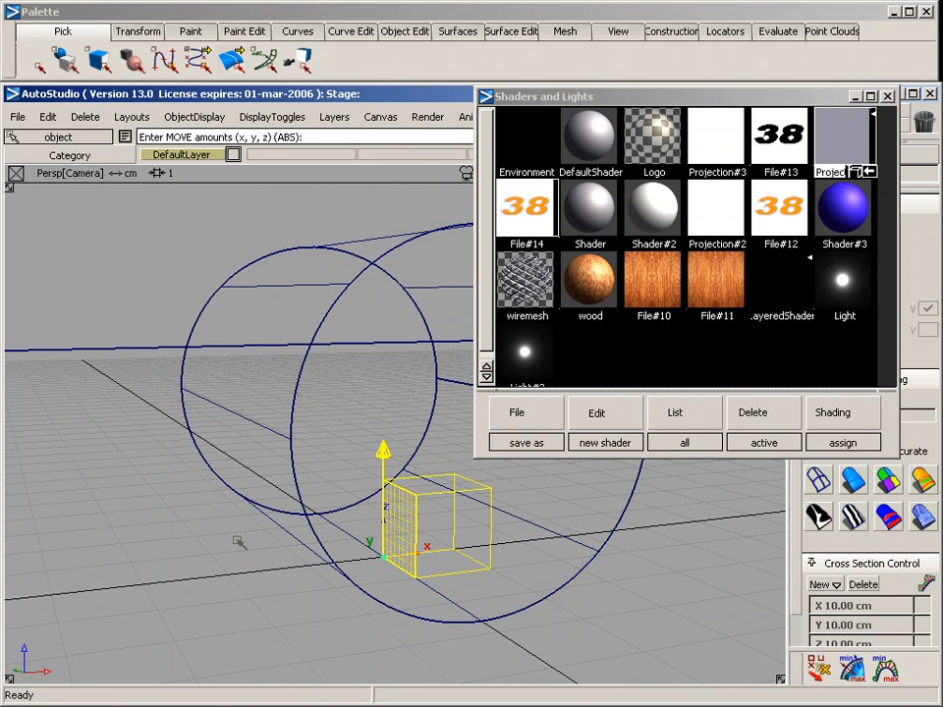
{"action": "right_click_drag", "start_coordinate": [233, 554], "coordinate": [231, 444]}
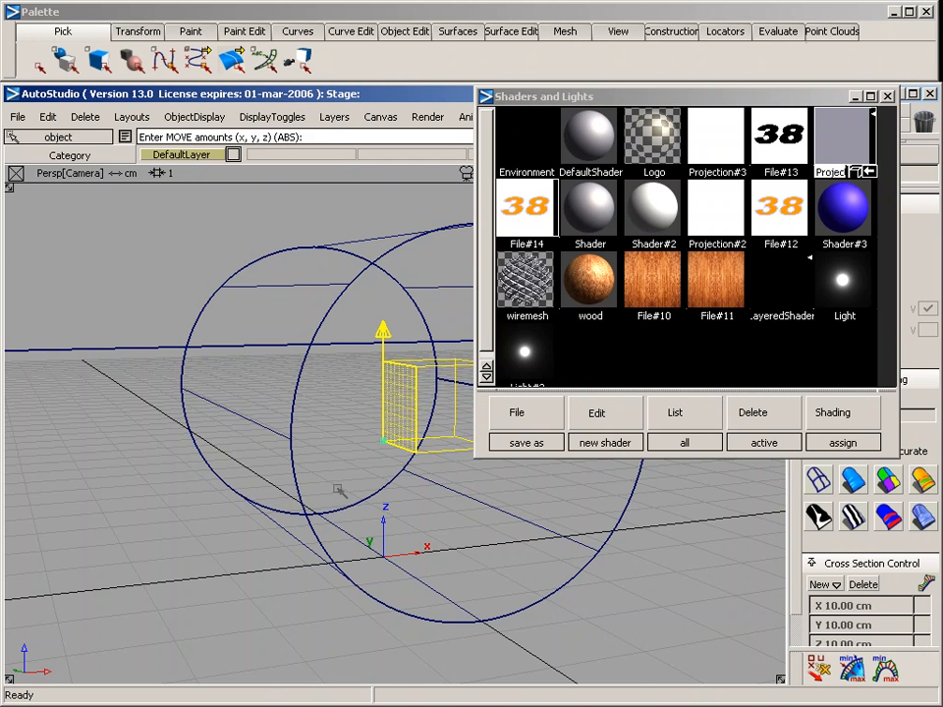
{"action": "right_click_drag", "start_coordinate": [347, 506], "coordinate": [347, 451], "text": "ctrl+shift"}
{"action": "left_click_drag", "start_coordinate": [347, 450], "coordinate": [247, 481]}
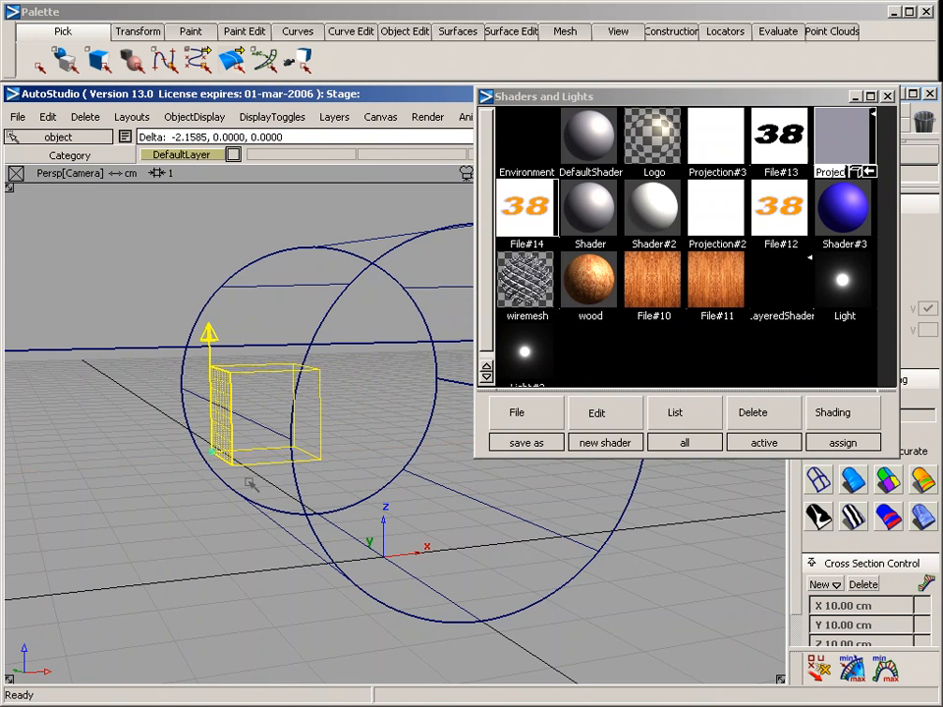
{"action": "left_click_drag", "start_coordinate": [358, 470], "coordinate": [505, 541], "text": "alt+shift"}
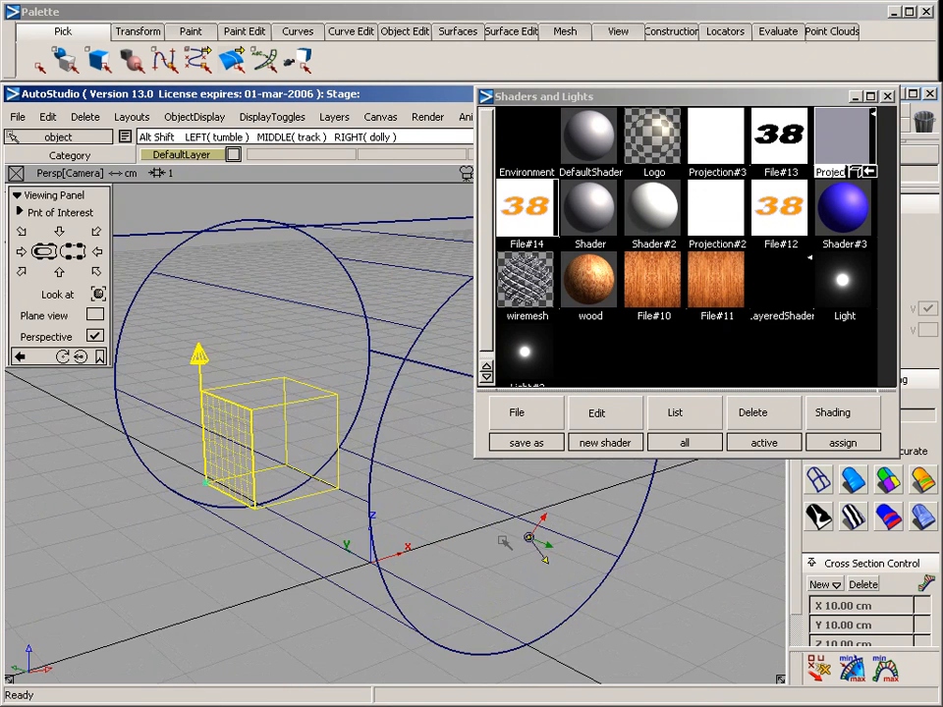
{"action": "right_click_drag", "start_coordinate": [256, 408], "coordinate": [219, 479], "text": "ctrl+shift"}
{"action": "left_click_drag", "start_coordinate": [219, 479], "coordinate": [197, 508]}
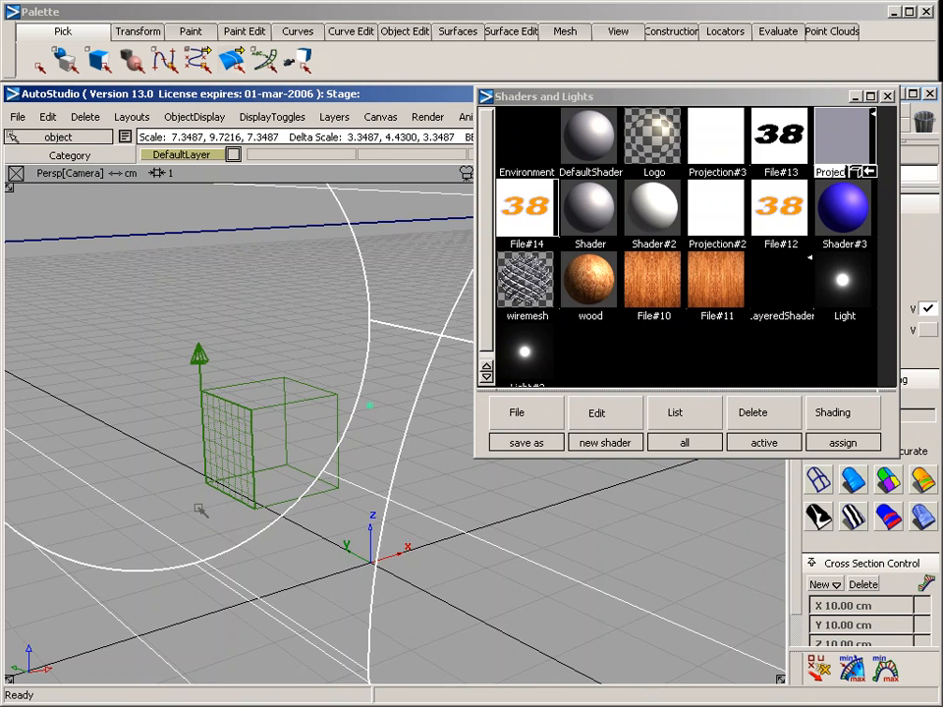
{"action": "key", "text": "ctrl+z"}
Step: Enlarge both projection placement objects uniformly and adjust their position beside the cylinder
{"action": "left_click_drag", "start_coordinate": [204, 379], "coordinate": [239, 399]}
{"action": "right_click_drag", "start_coordinate": [239, 399], "coordinate": [156, 502], "text": "ctrl+shift"}
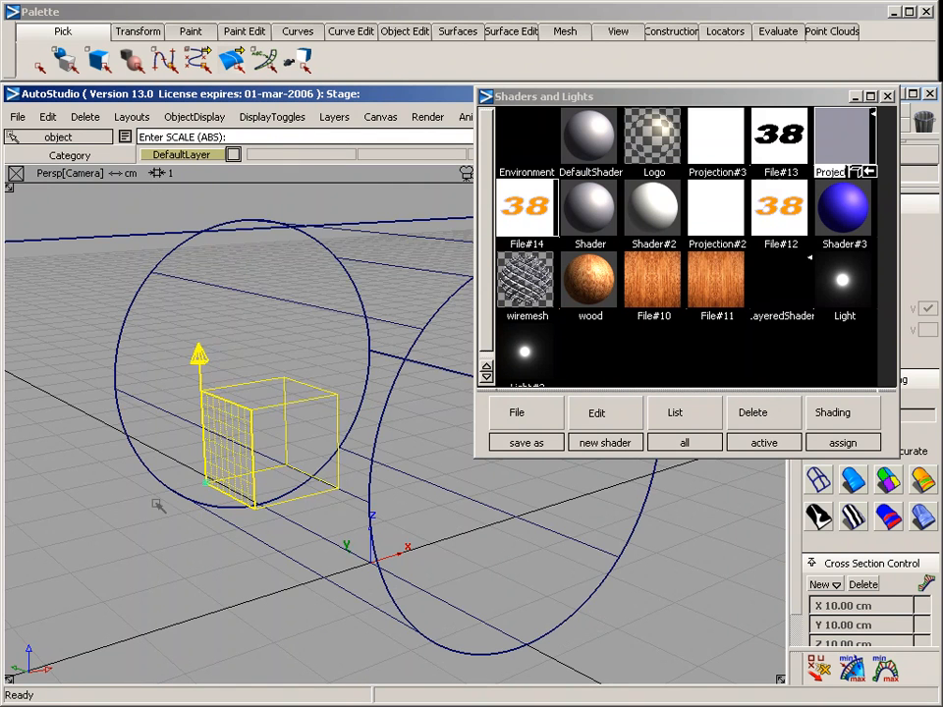
{"action": "left_click_drag", "start_coordinate": [139, 521], "coordinate": [475, 536]}
{"action": "right_click_drag", "start_coordinate": [401, 556], "coordinate": [402, 442], "text": "ctrl+shift"}
{"action": "left_click_drag", "start_coordinate": [531, 560], "coordinate": [521, 560]}
Step: Deselect the projection placement objects and pick the cylinder
{"action": "left_click_drag", "start_coordinate": [540, 477], "coordinate": [394, 361], "text": "alt+shift"}
{"action": "left_click_drag", "start_coordinate": [394, 362], "coordinate": [394, 294], "text": "ctrl+shift"}
{"action": "left_click", "coordinate": [432, 272]}
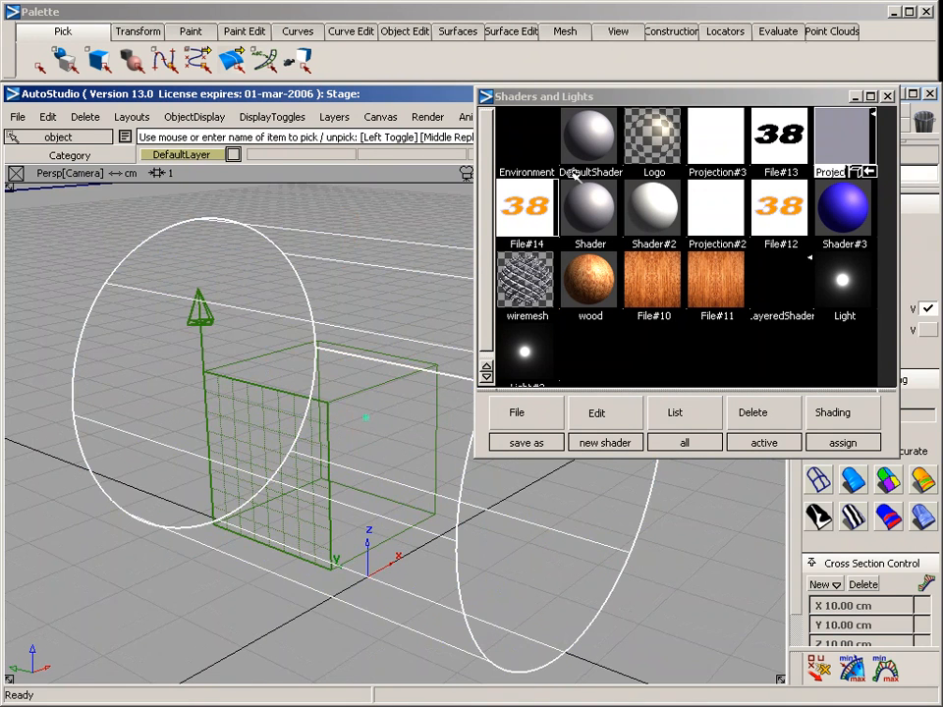
Step: Assign the Logo shader to the cylinder and direct-render the perspective view to check the projected 38
{"action": "left_click", "coordinate": [658, 144]}
{"action": "left_click", "coordinate": [850, 409]}
{"action": "left_click", "coordinate": [845, 387]}
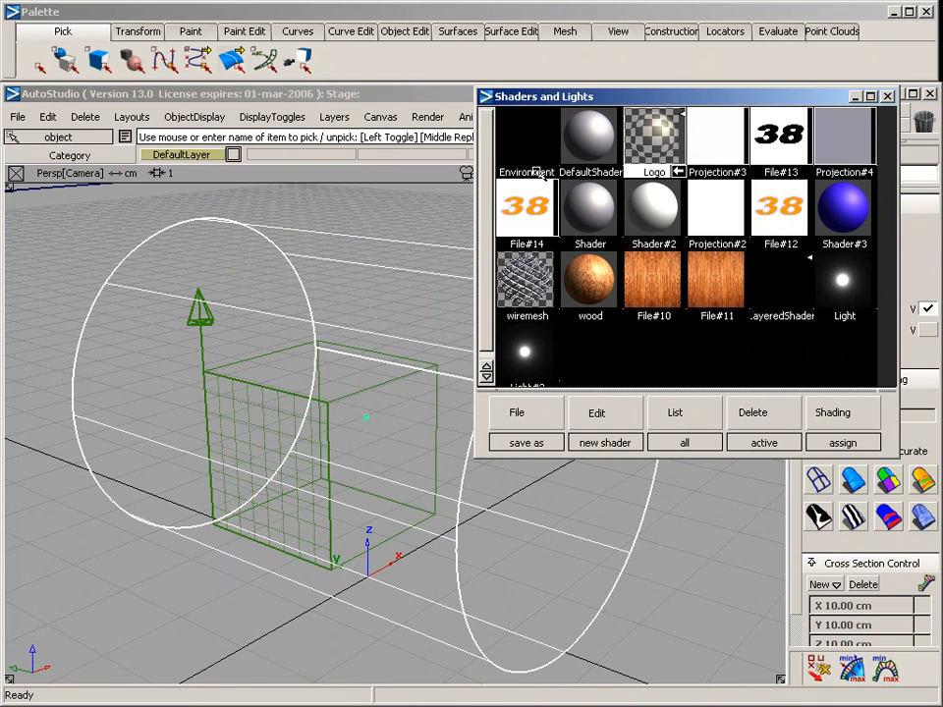
{"action": "left_click", "coordinate": [335, 117]}
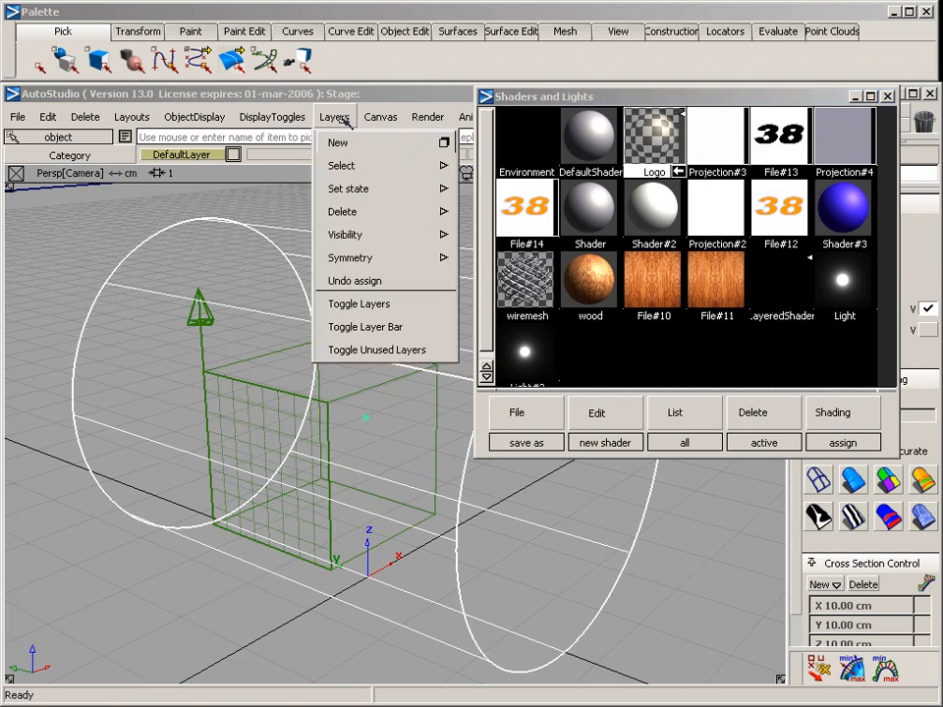
{"action": "left_click", "coordinate": [427, 118]}
{"action": "left_click", "coordinate": [443, 211]}
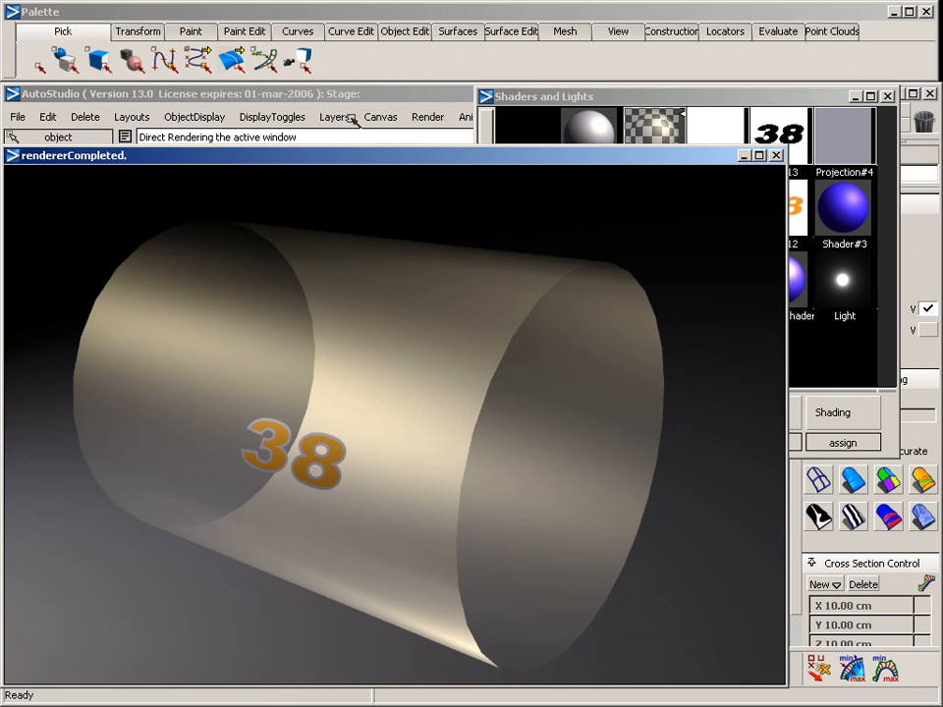
{"action": "left_click", "coordinate": [776, 156]}
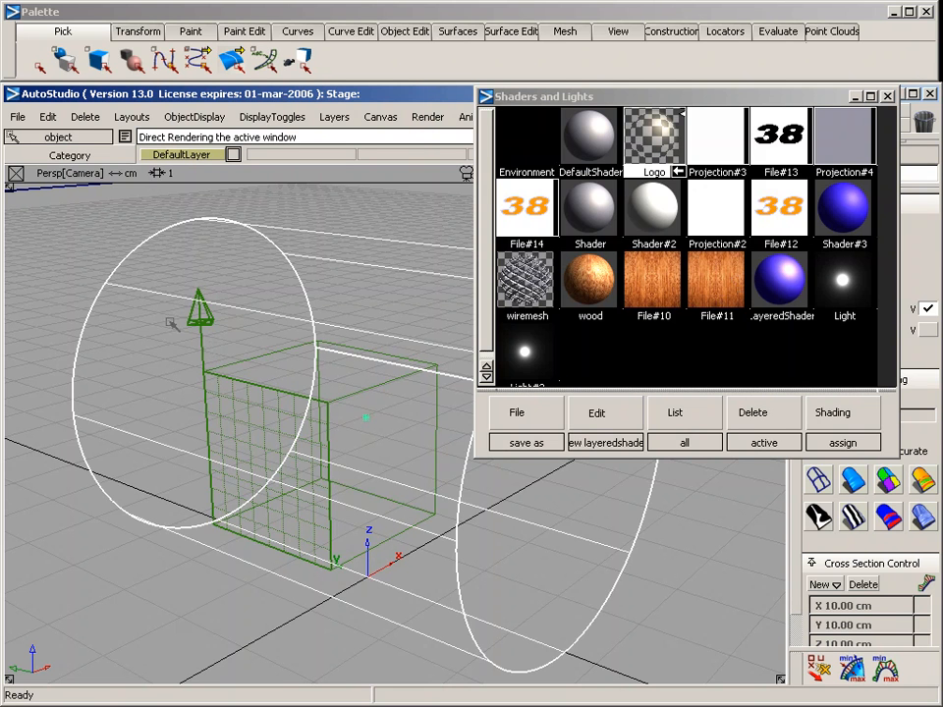
Step: Create a second layered shader with Shader#3 as the base layer and the Logo shader on top
{"action": "left_click_drag", "start_coordinate": [163, 327], "coordinate": [155, 251], "text": "ctrl+shift"}
{"action": "left_click_drag", "start_coordinate": [143, 193], "coordinate": [143, 262], "text": "ctrl+shift"}
{"action": "left_click_drag", "start_coordinate": [127, 240], "coordinate": [139, 277]}
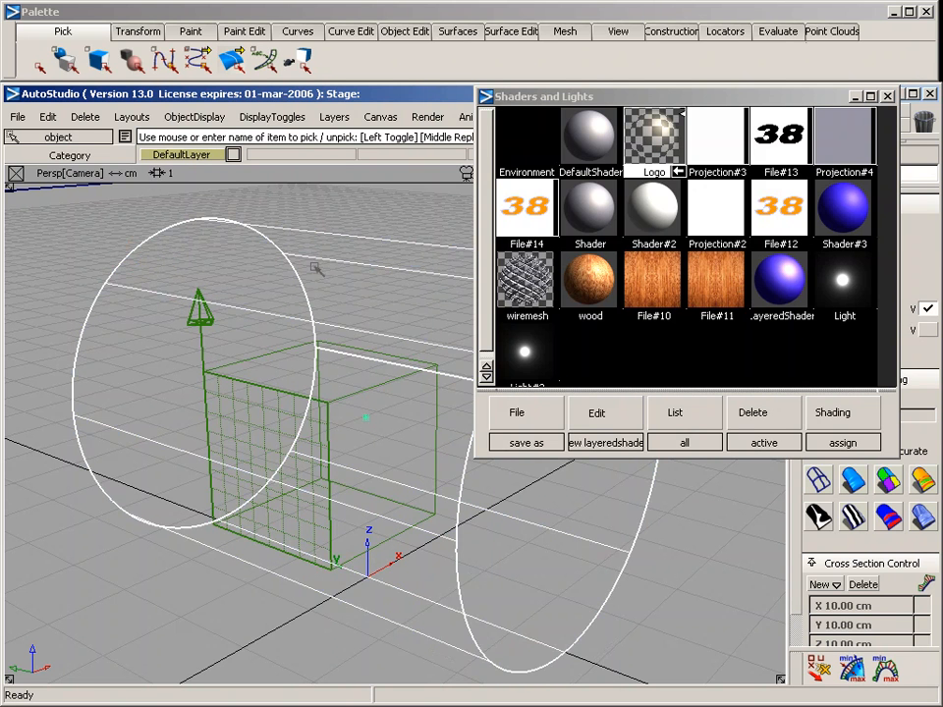
{"action": "left_click", "coordinate": [607, 420]}
{"action": "left_click", "coordinate": [619, 339]}
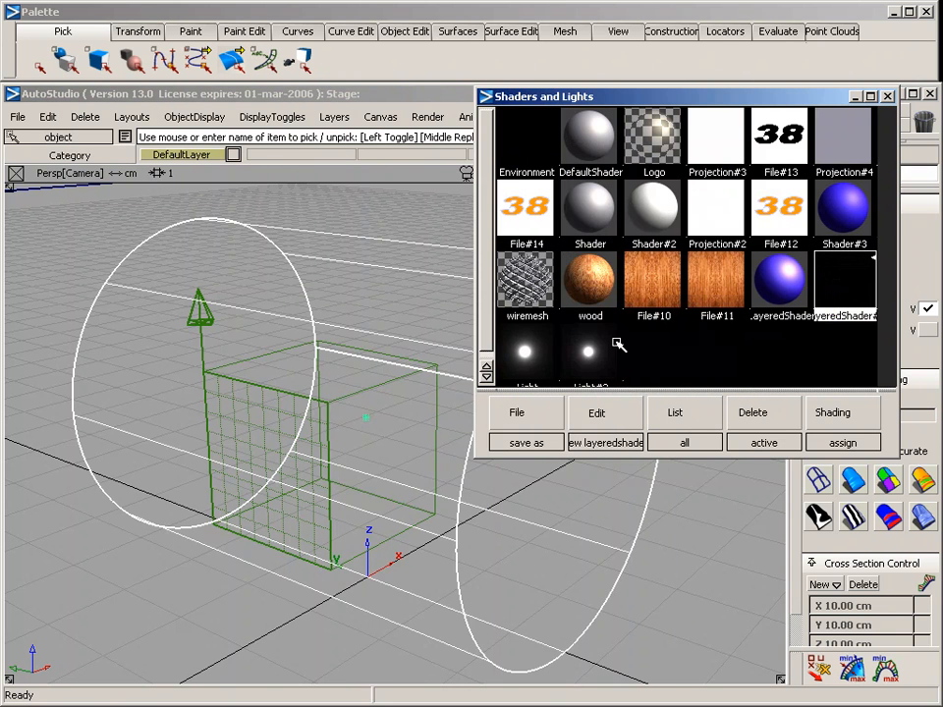
{"action": "double_click", "coordinate": [837, 284]}
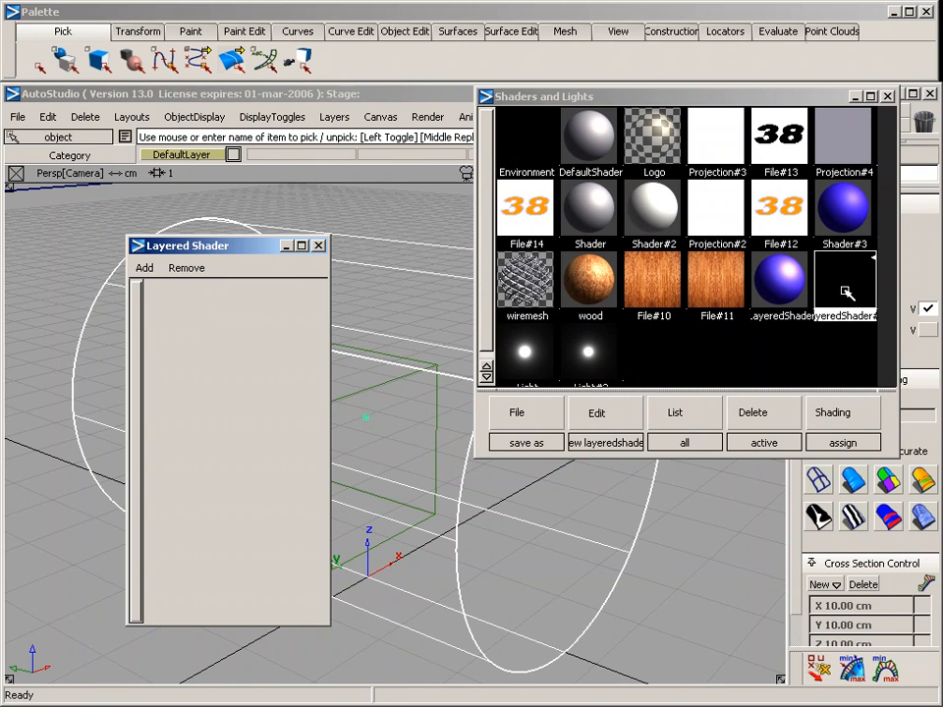
{"action": "left_click", "coordinate": [855, 209]}
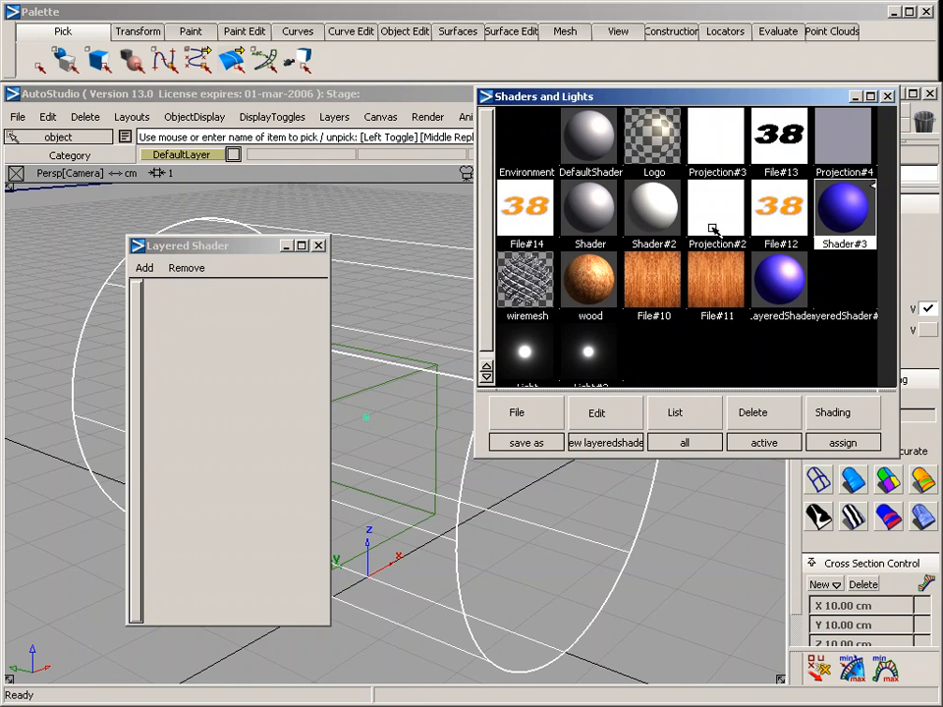
{"action": "left_click", "coordinate": [144, 268]}
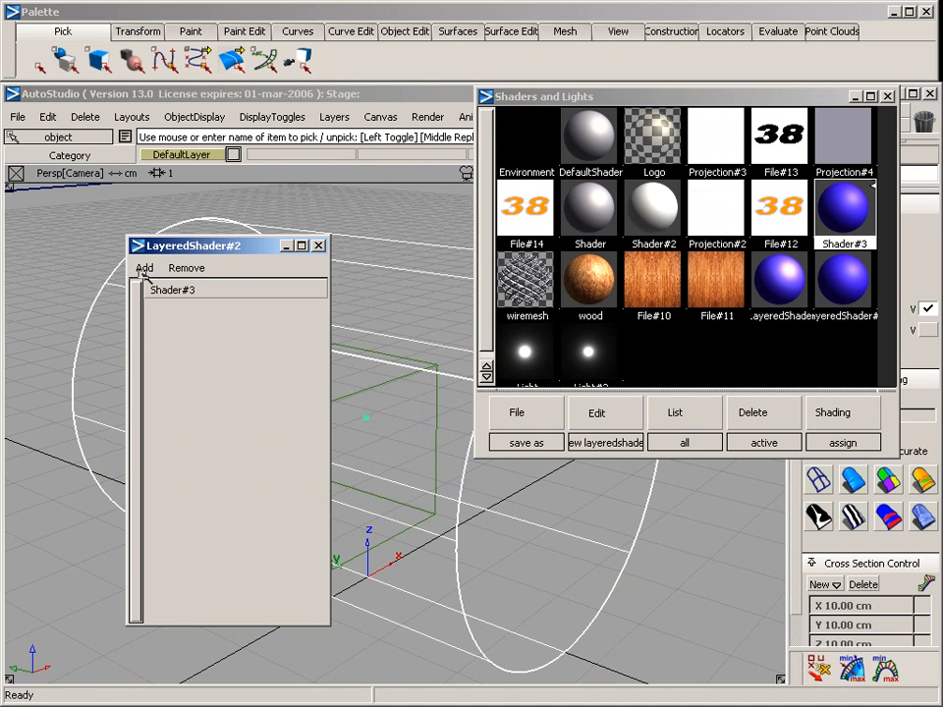
{"action": "left_click", "coordinate": [653, 144]}
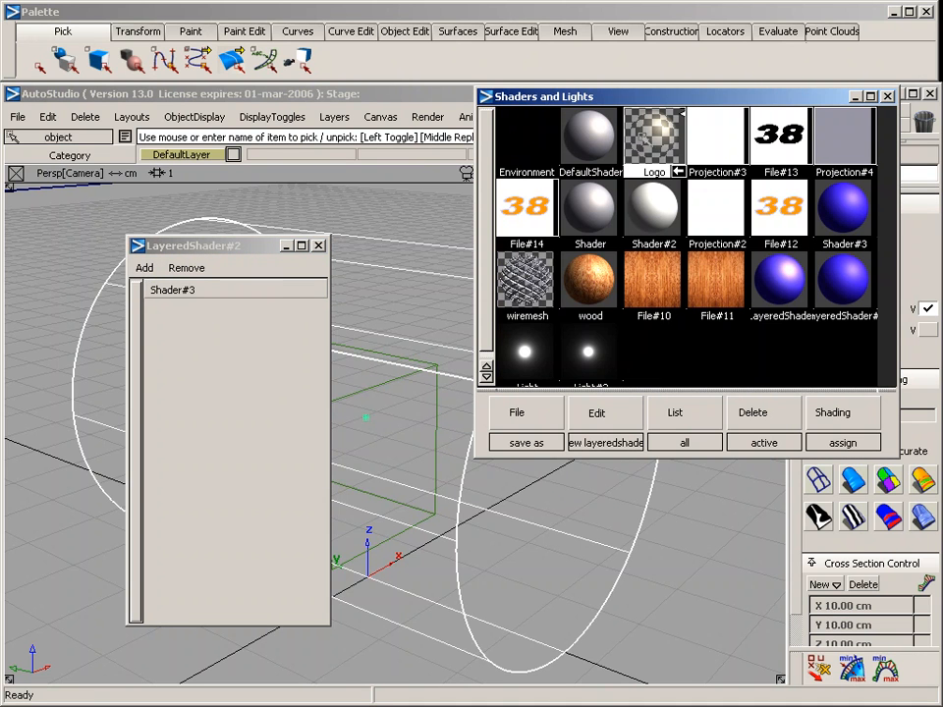
{"action": "left_click", "coordinate": [144, 268]}
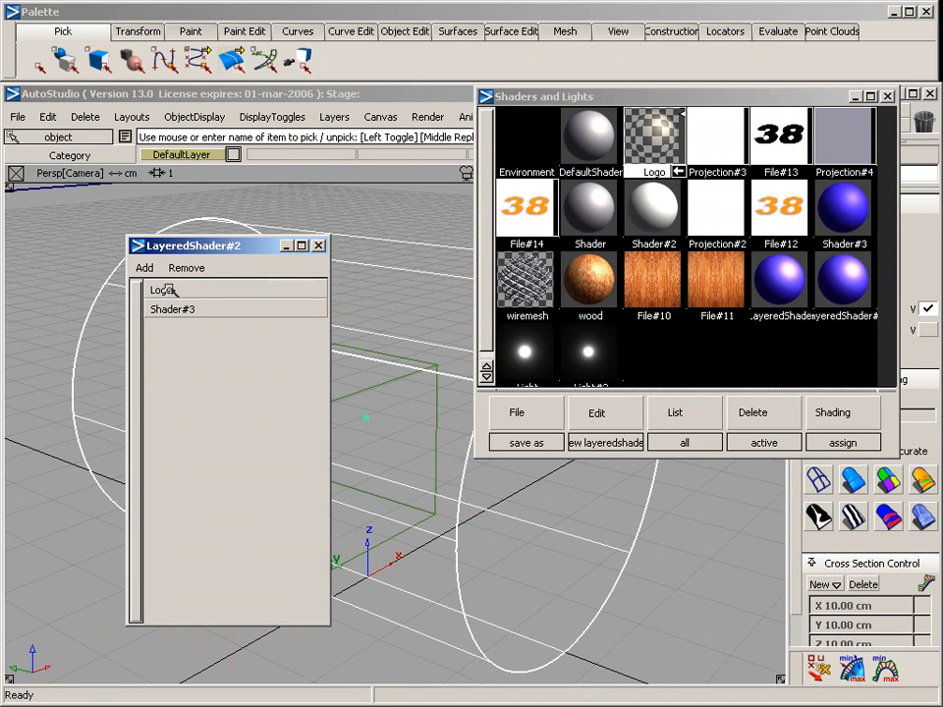
{"action": "left_click", "coordinate": [318, 245]}
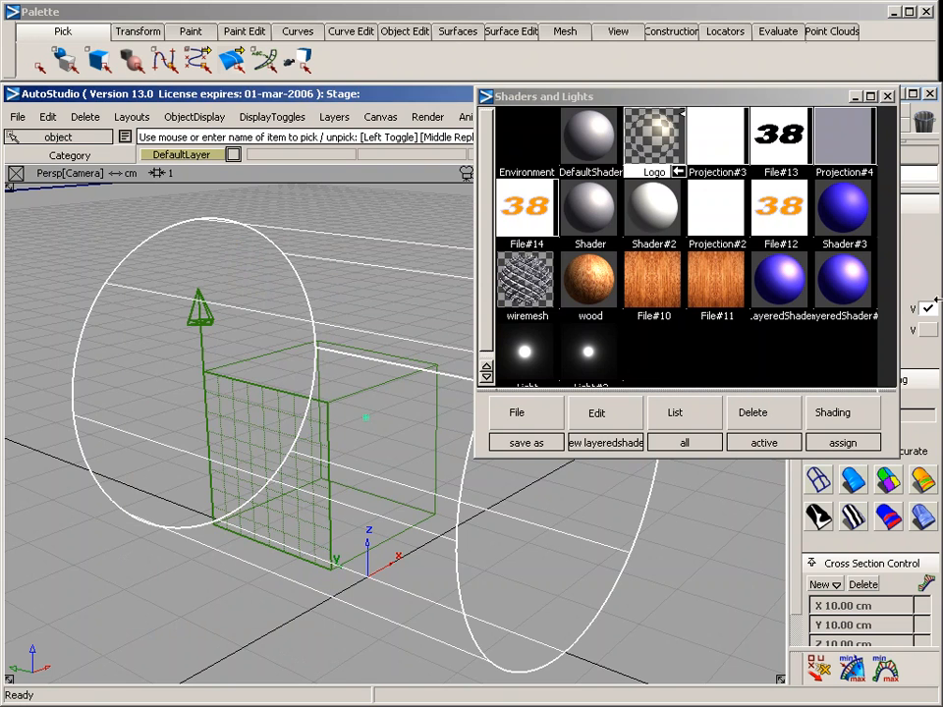
Step: Assign the new layered shader to the cylinder and direct-render the perspective view
{"action": "left_click", "coordinate": [846, 283]}
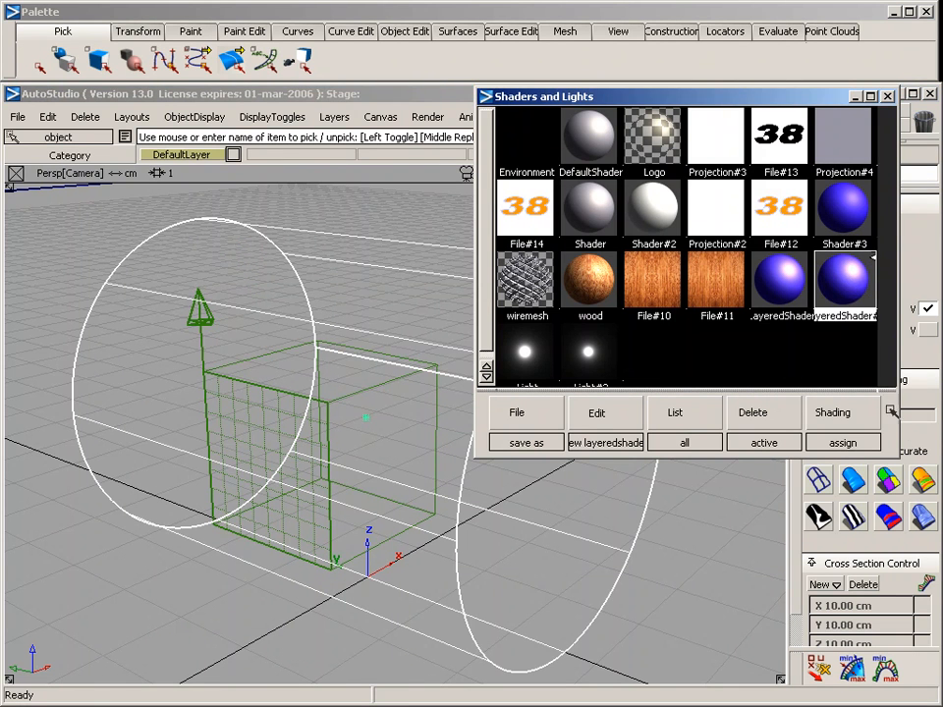
{"action": "left_click", "coordinate": [848, 413]}
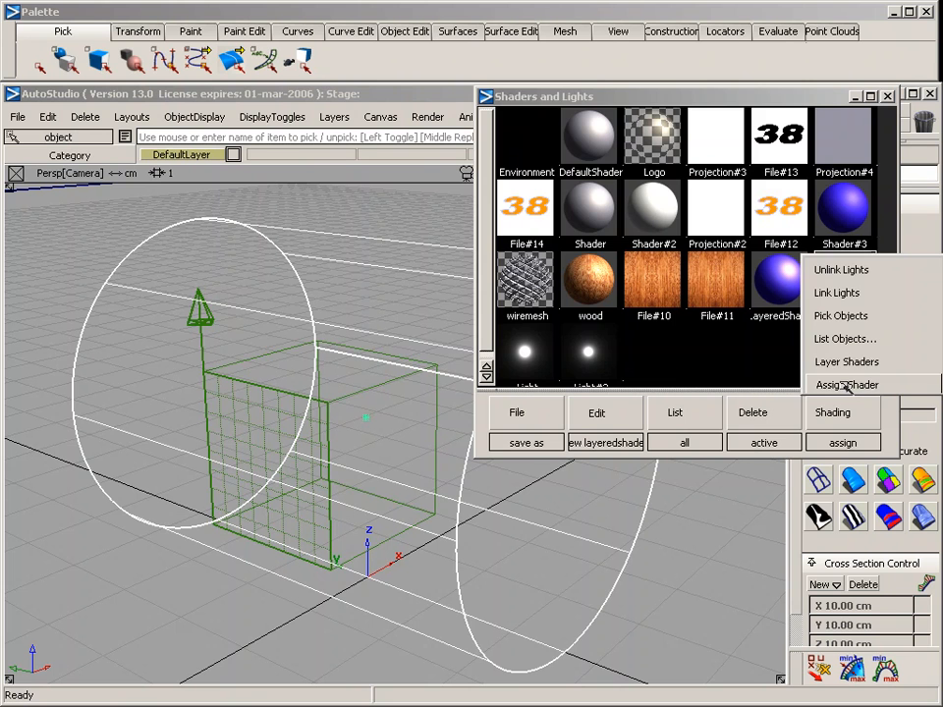
{"action": "left_click", "coordinate": [847, 385]}
{"action": "left_click", "coordinate": [427, 116]}
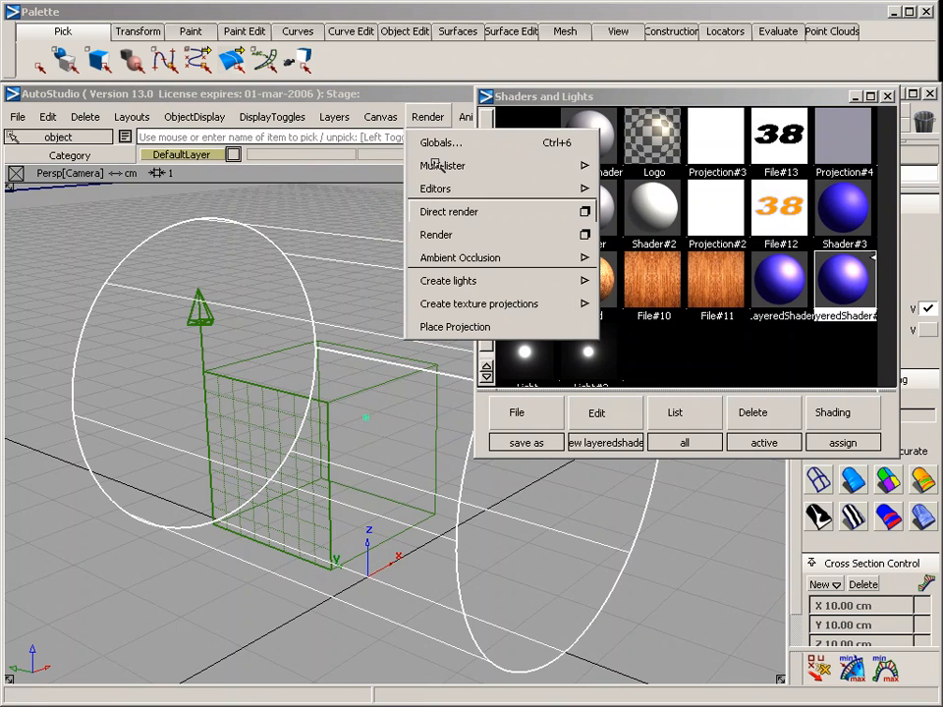
{"action": "left_click", "coordinate": [446, 211]}
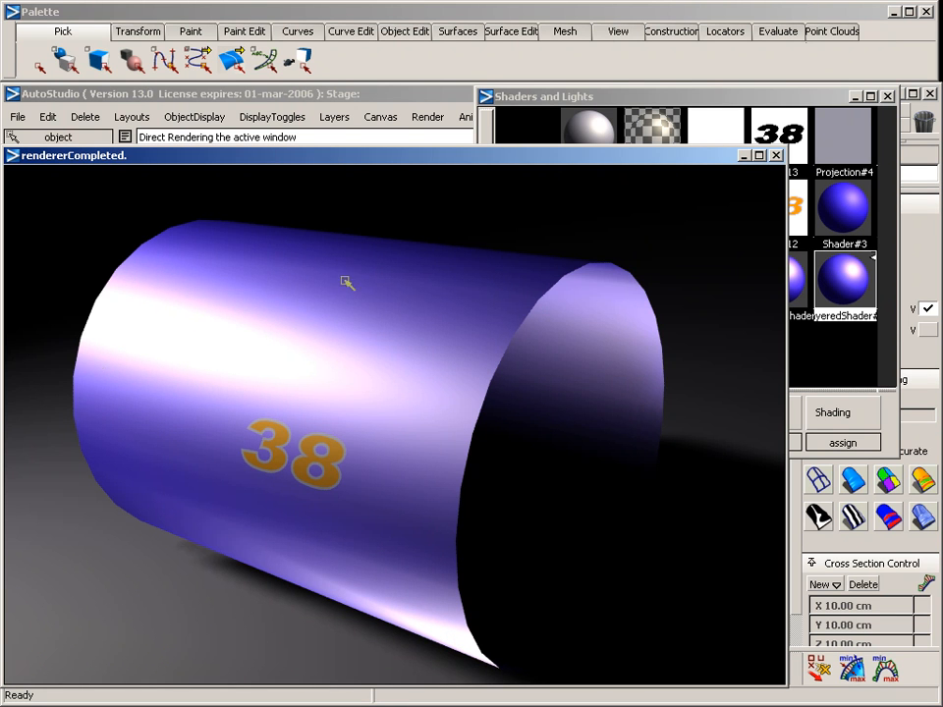
Step: Switch the Logo shader's shading model to PHONG and set its shinyness to 100
{"action": "left_click", "coordinate": [565, 98]}
{"action": "left_click", "coordinate": [653, 138]}
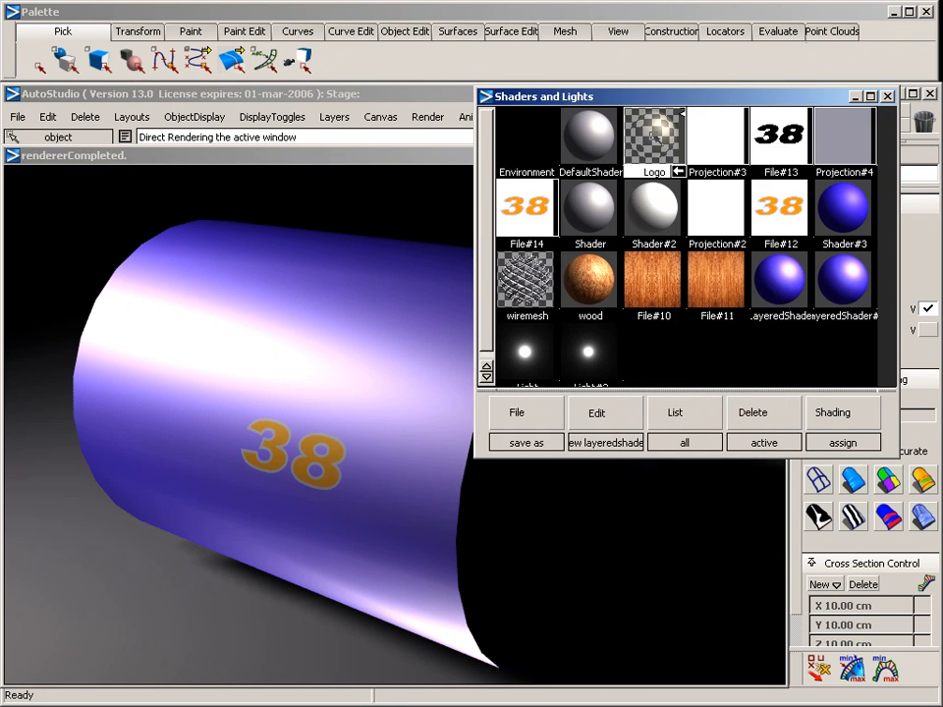
{"action": "left_click", "coordinate": [838, 209]}
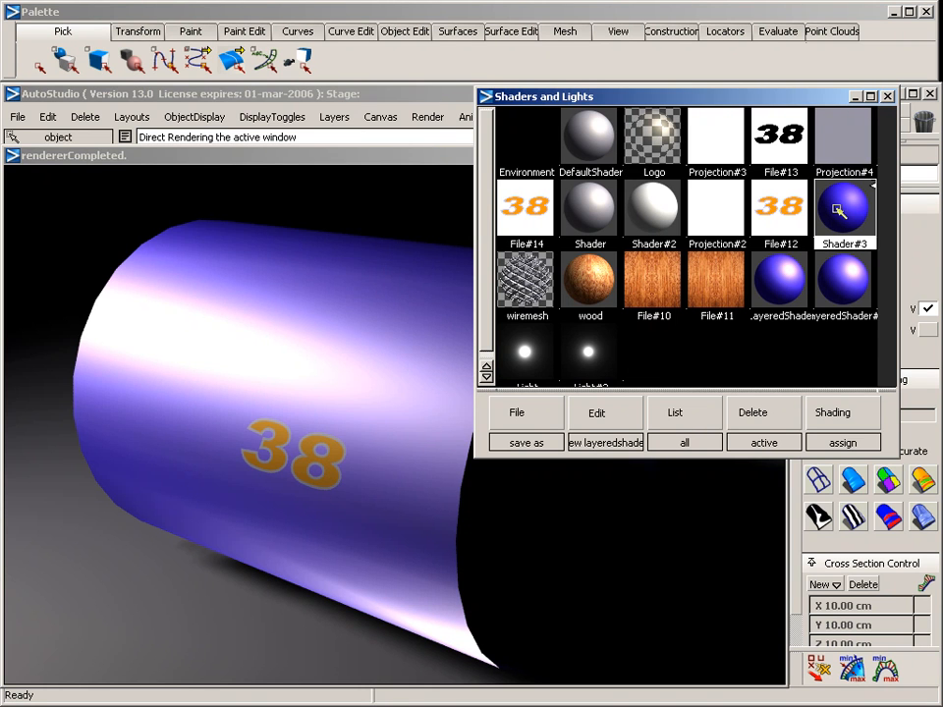
{"action": "double_click", "coordinate": [653, 138]}
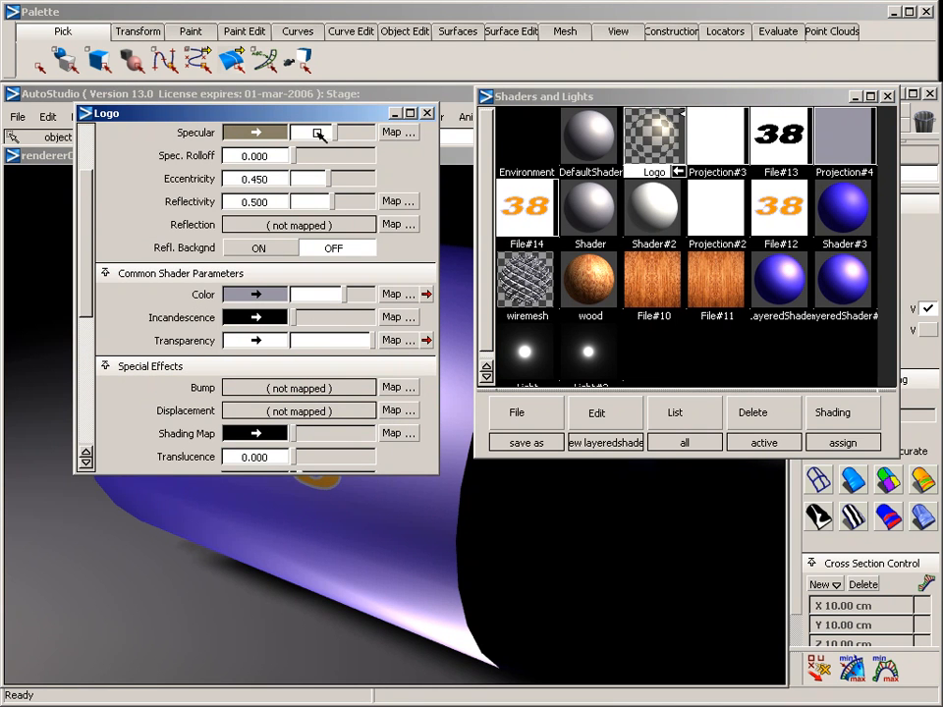
{"action": "left_click_drag", "start_coordinate": [89, 193], "coordinate": [98, 149]}
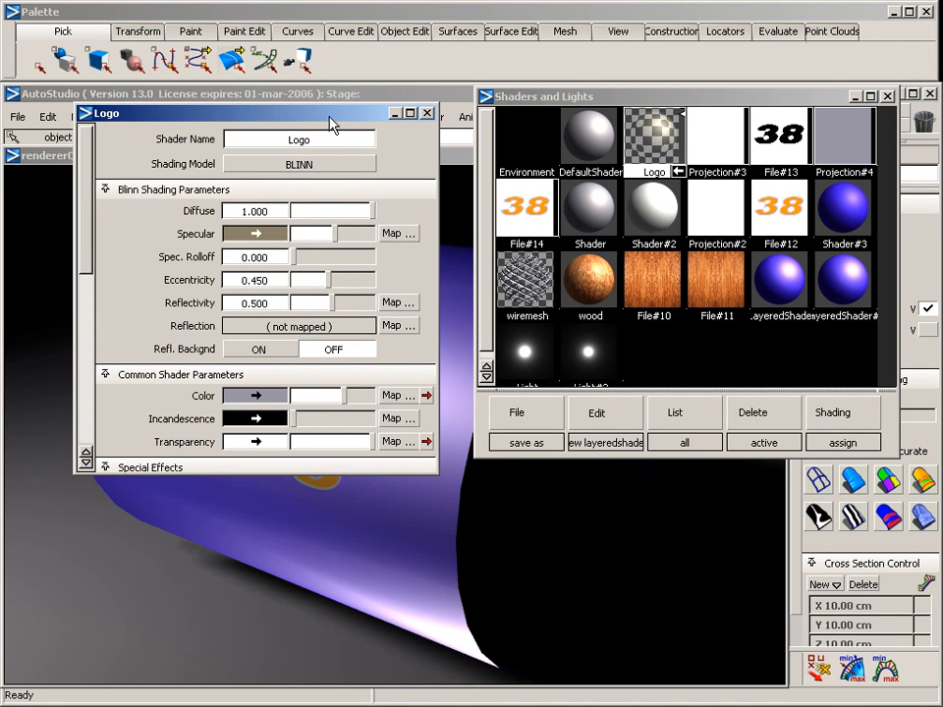
{"action": "left_click_drag", "start_coordinate": [330, 118], "coordinate": [640, 147]}
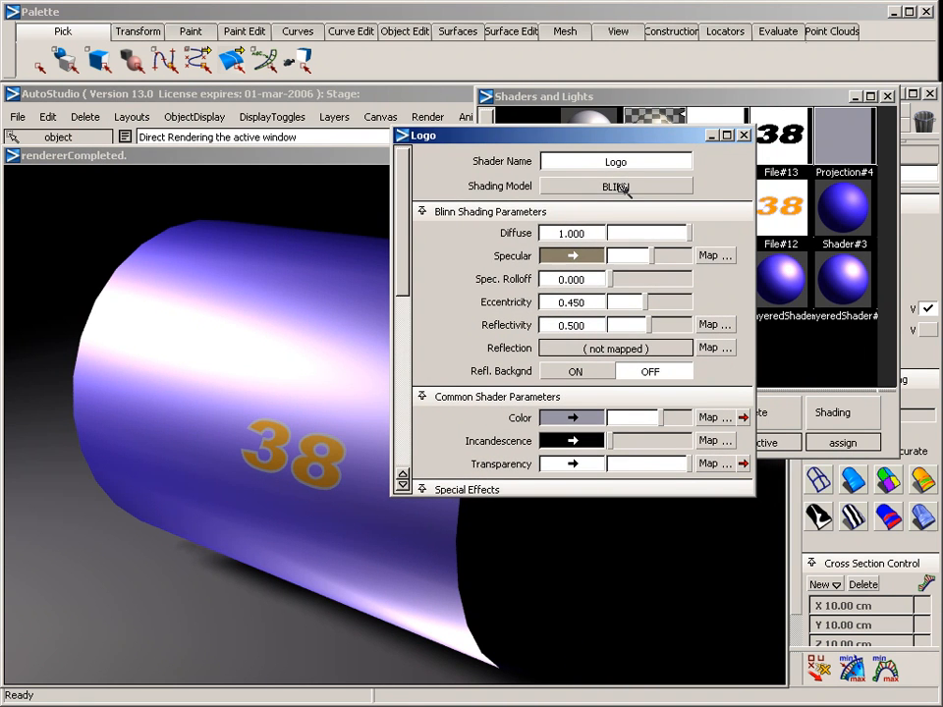
{"action": "left_click", "coordinate": [618, 187]}
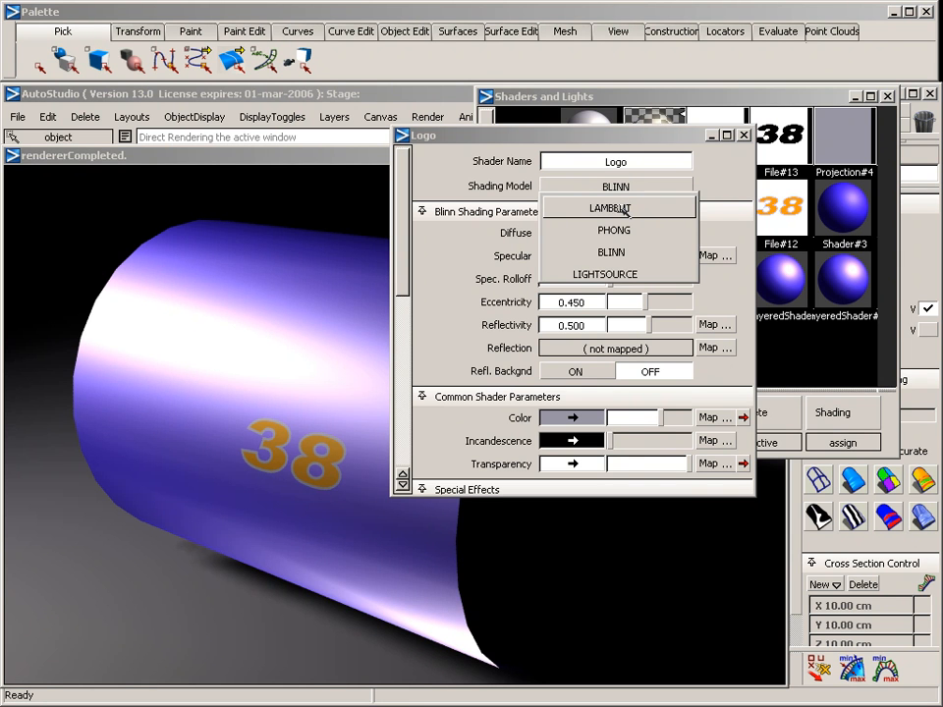
{"action": "left_click", "coordinate": [619, 230]}
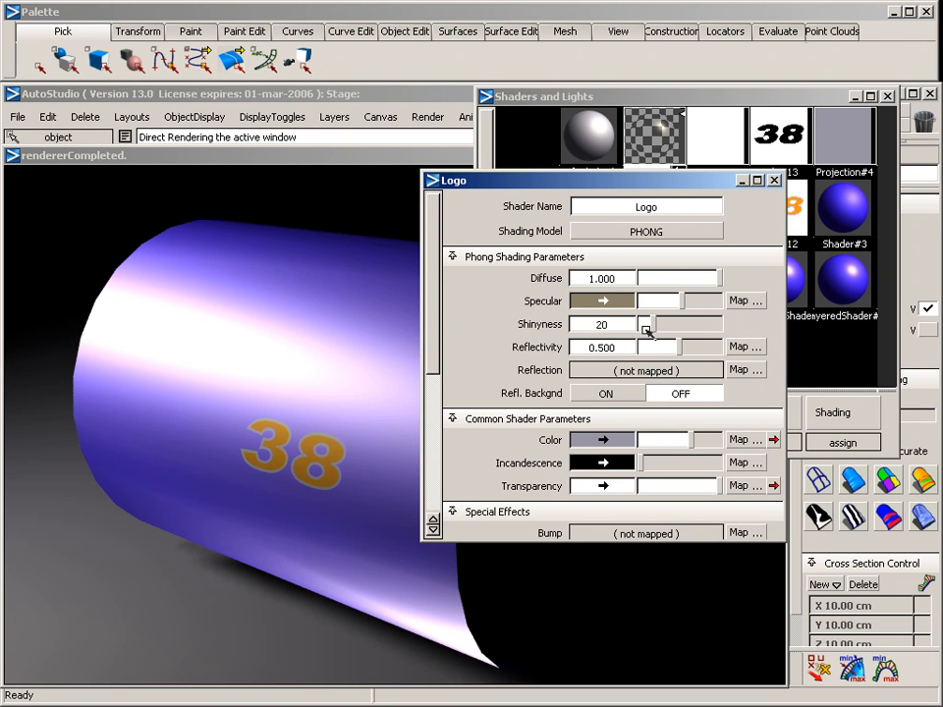
{"action": "left_click_drag", "start_coordinate": [646, 330], "coordinate": [715, 328]}
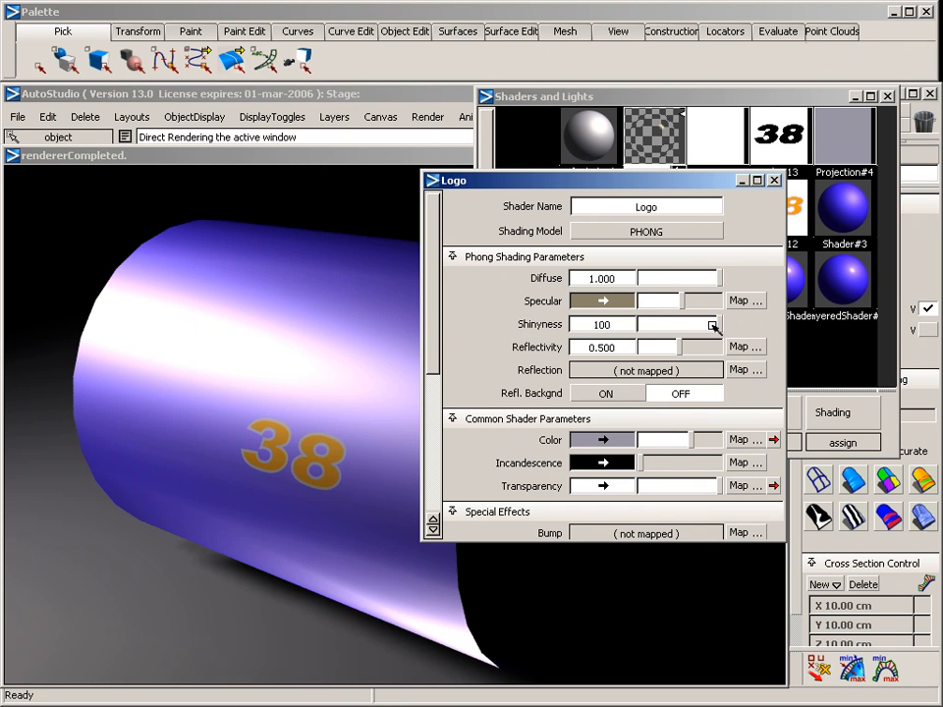
Step: Set the Logo shader's specular color to light grey and re-render the region around the cylinder
{"action": "left_click", "coordinate": [603, 300]}
{"action": "left_click", "coordinate": [528, 181]}
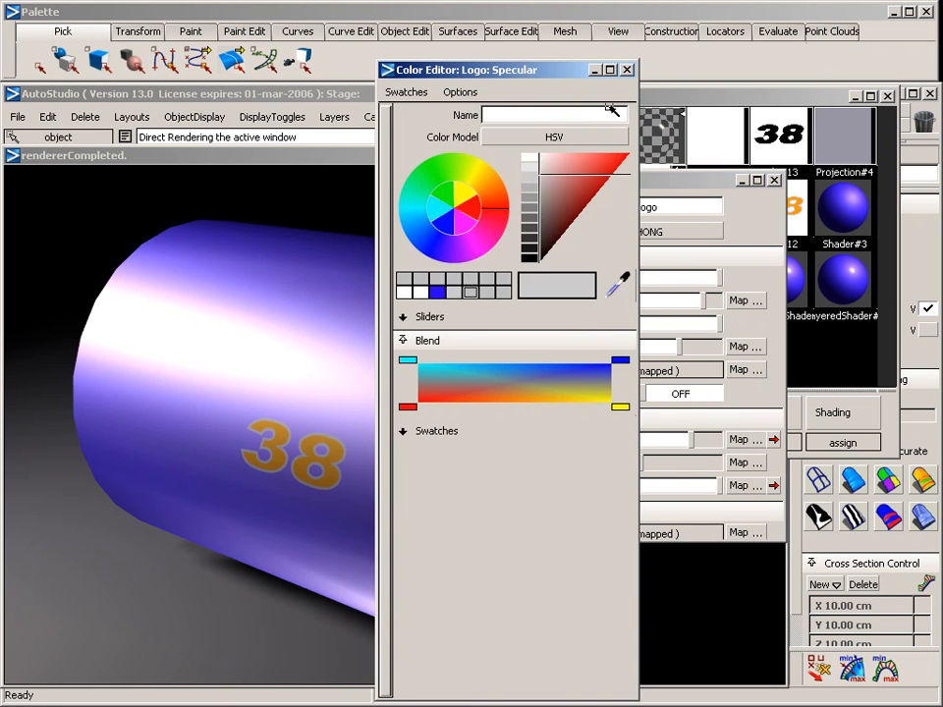
{"action": "left_click", "coordinate": [626, 69]}
{"action": "left_click", "coordinate": [448, 157]}
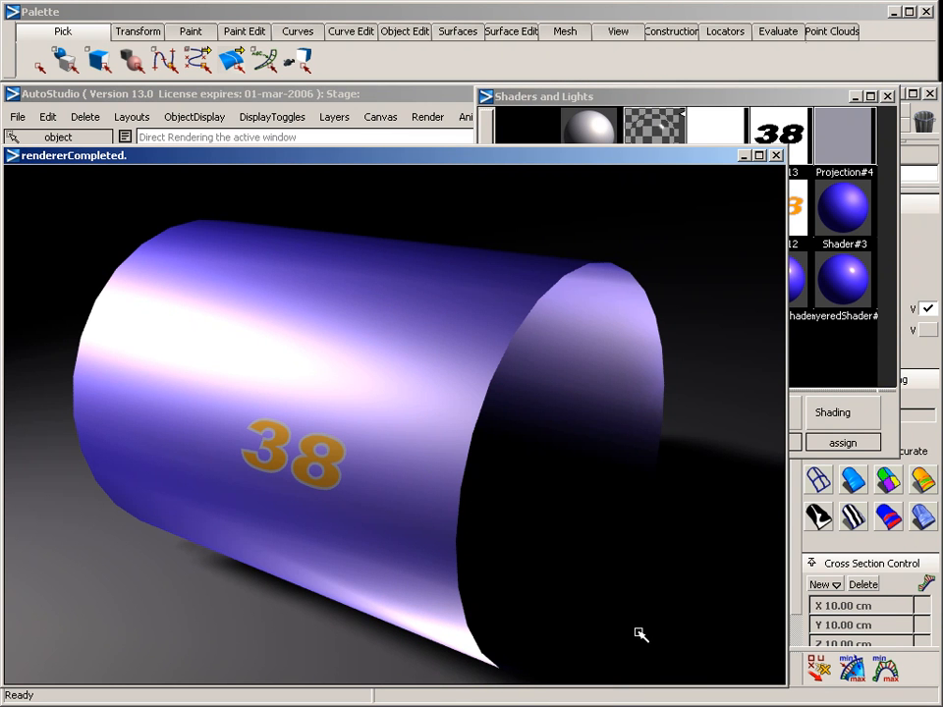
{"action": "left_click_drag", "start_coordinate": [53, 201], "coordinate": [689, 674]}
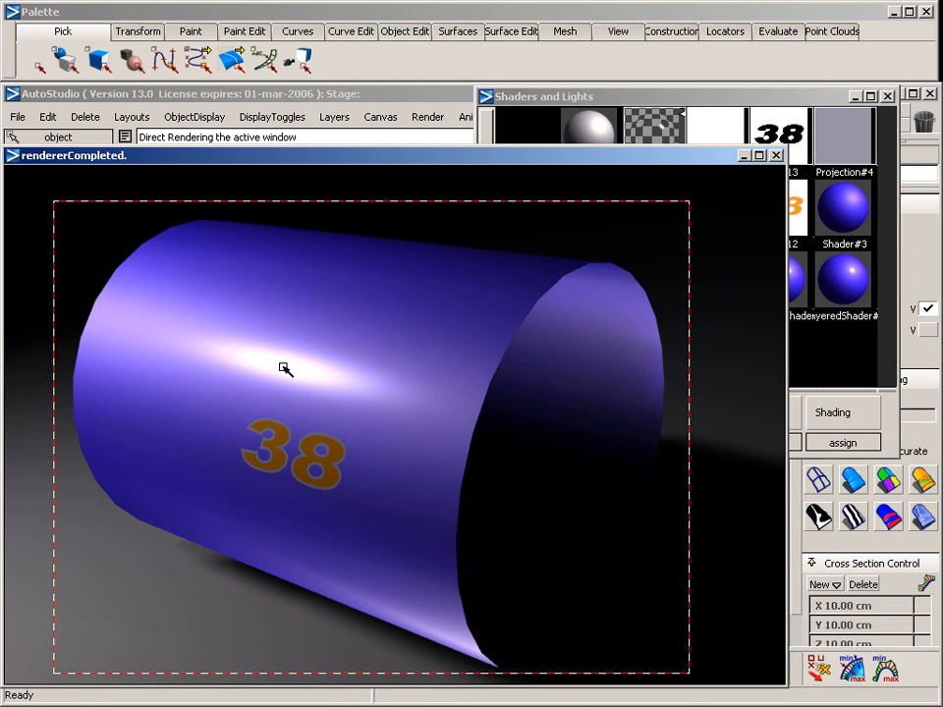
{"action": "left_click", "coordinate": [774, 156]}
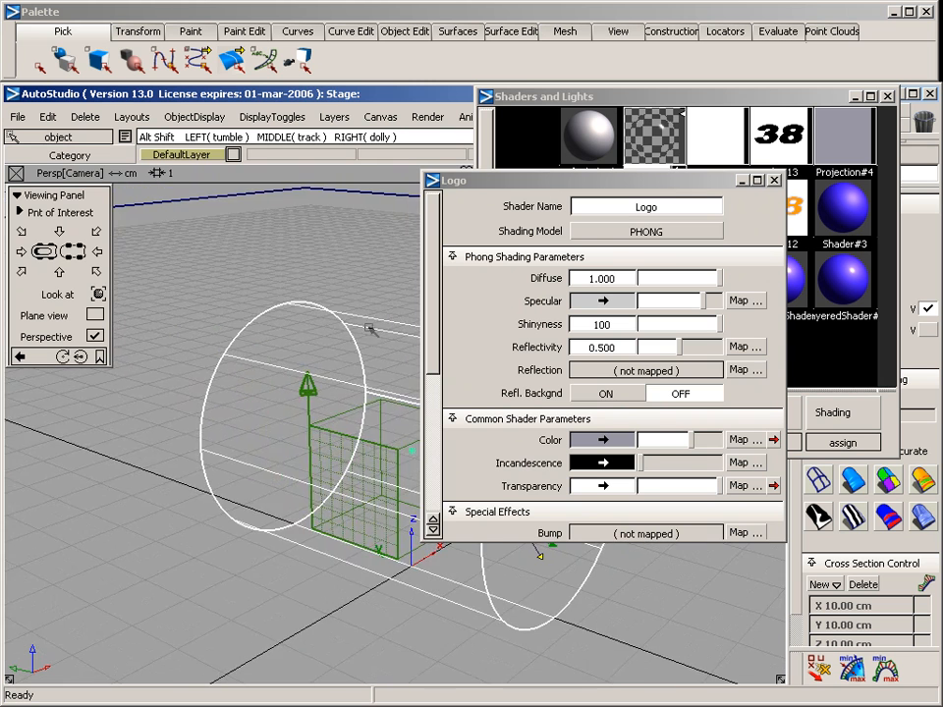
Step: Adjust Shader#3's specular brightness and direct-render the cylinder from a slightly different viewing angle
{"action": "left_click_drag", "start_coordinate": [368, 327], "coordinate": [264, 337], "text": "alt+shift"}
{"action": "right_click_drag", "start_coordinate": [264, 337], "coordinate": [275, 335], "text": "alt+shift"}
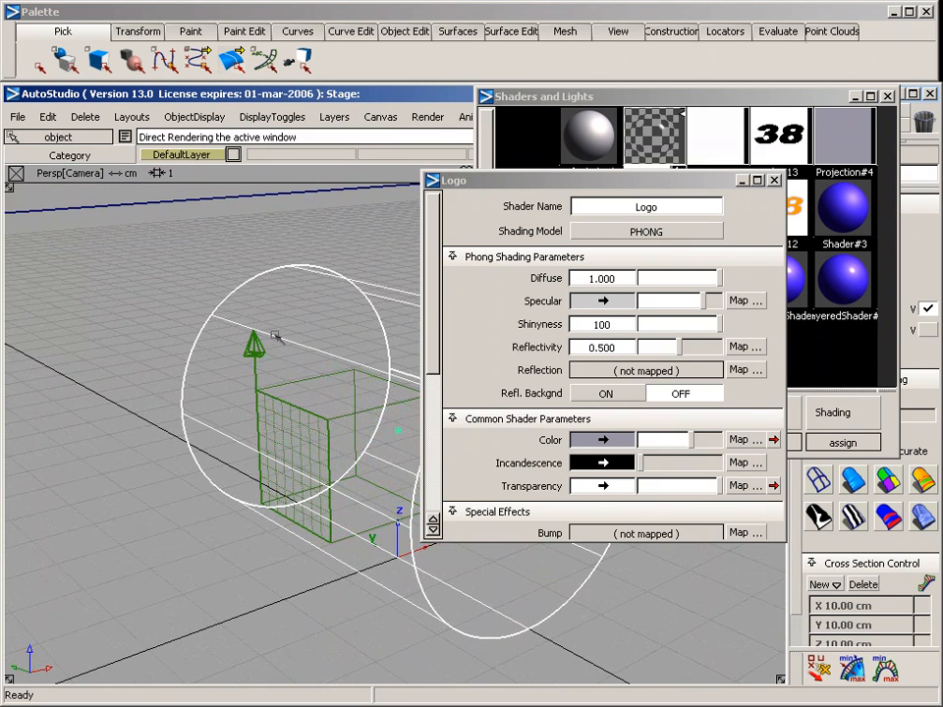
{"action": "left_click", "coordinate": [774, 180]}
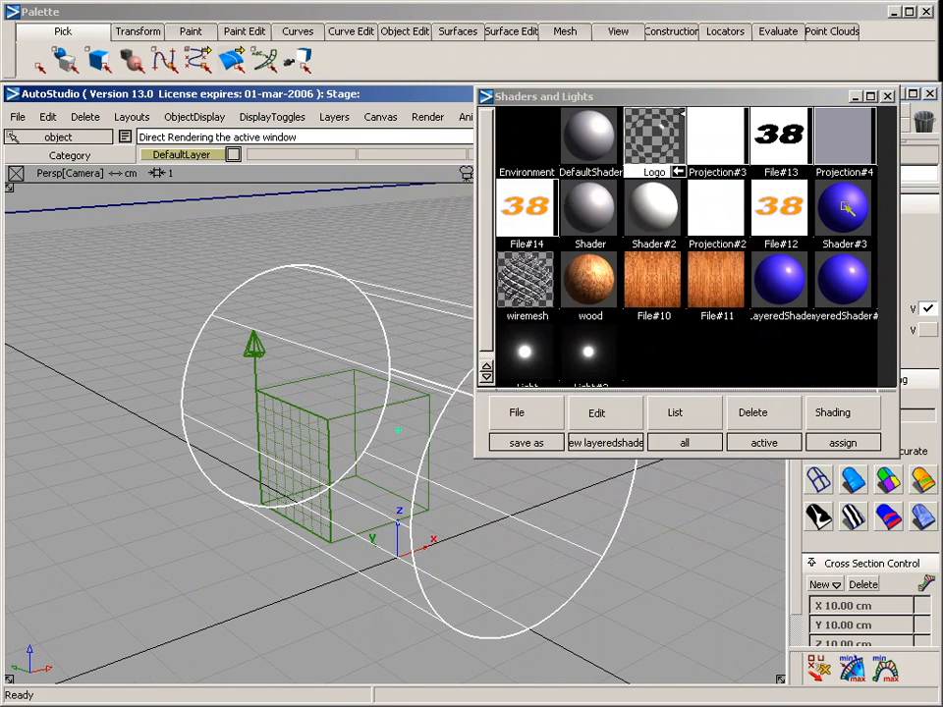
{"action": "double_click", "coordinate": [846, 207]}
{"action": "left_click", "coordinate": [693, 302]}
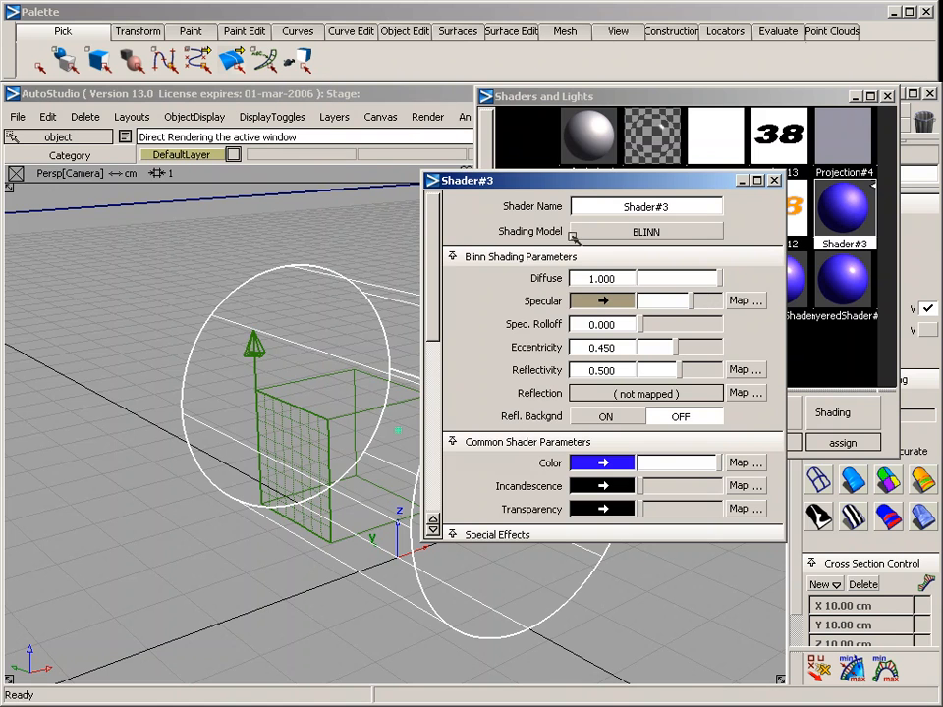
{"action": "left_click", "coordinate": [427, 116]}
{"action": "left_click", "coordinate": [451, 204]}
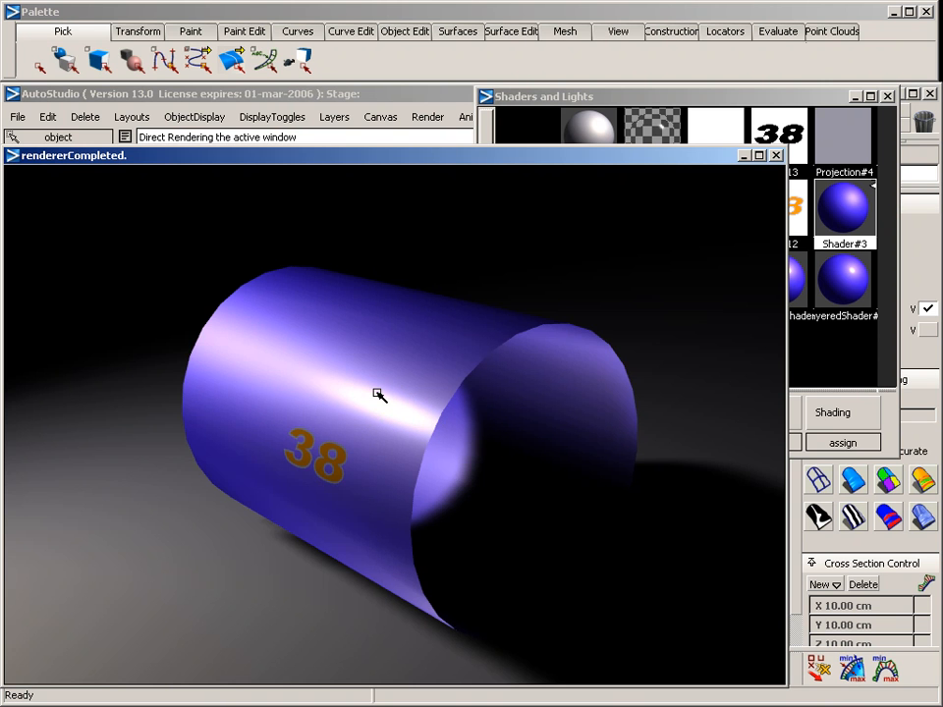
{"action": "left_click", "coordinate": [774, 155]}
Step: Set the direct render's renderer type to Raytracer and render the perspective view
{"action": "left_click", "coordinate": [430, 117]}
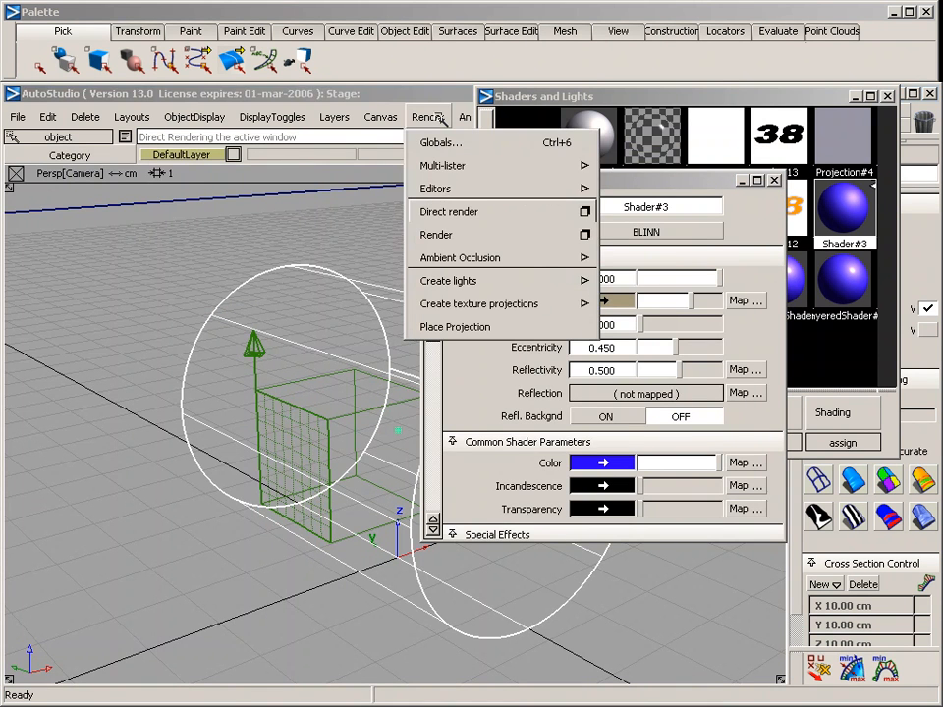
{"action": "left_click", "coordinate": [583, 211]}
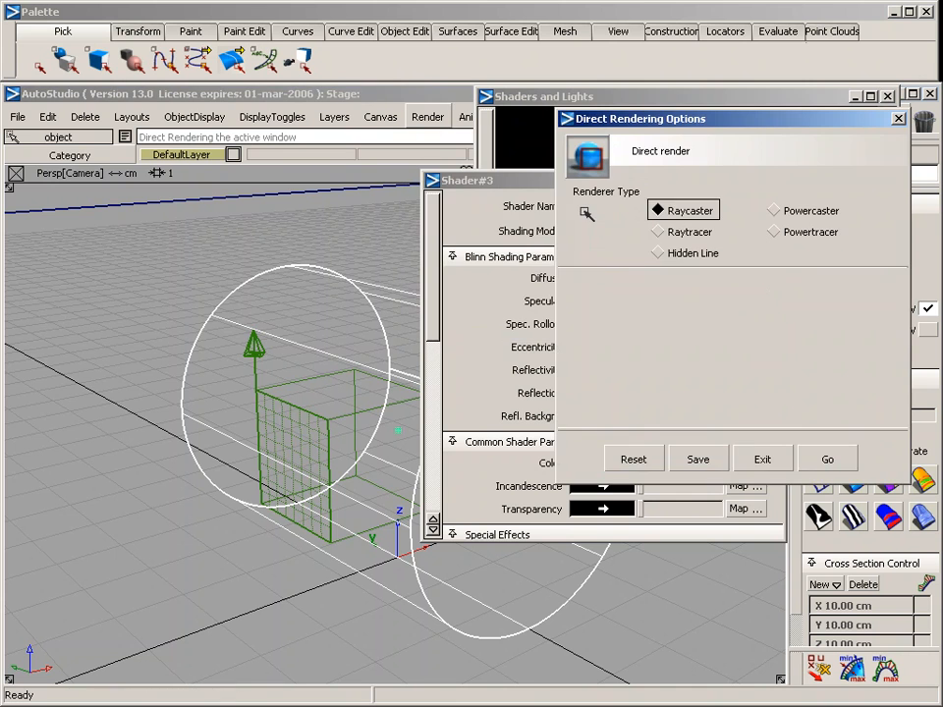
{"action": "left_click", "coordinate": [657, 232]}
{"action": "left_click", "coordinate": [828, 459]}
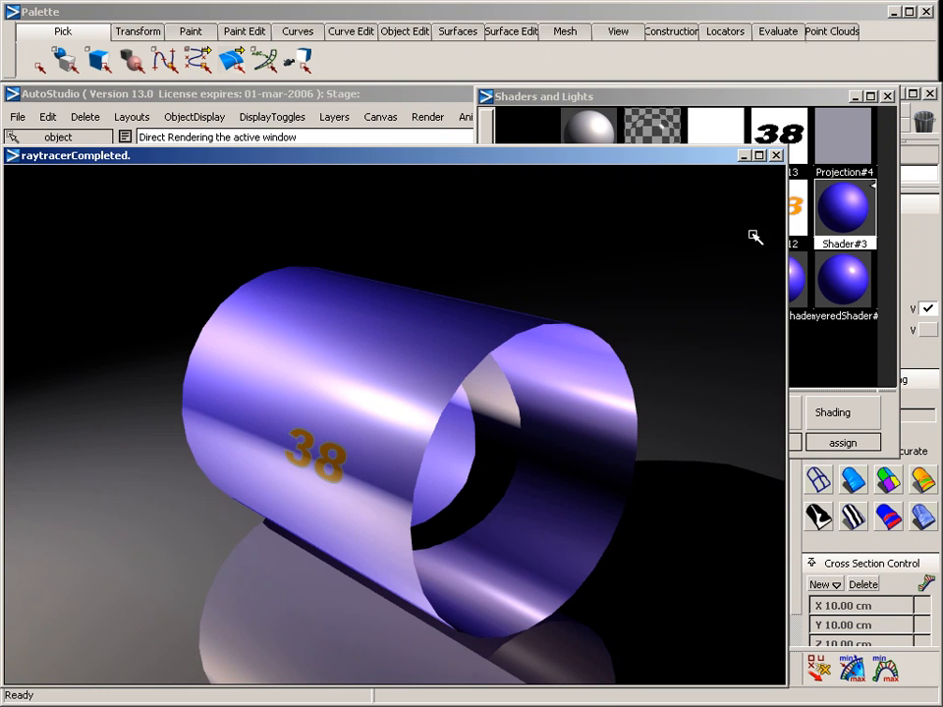
Step: Close the raytraced render and the Shader#3 settings, and examine the texture maps belonging to the wood and wiremesh shaders
{"action": "left_click", "coordinate": [775, 155]}
{"action": "left_click", "coordinate": [206, 320], "text": "alt+shift"}
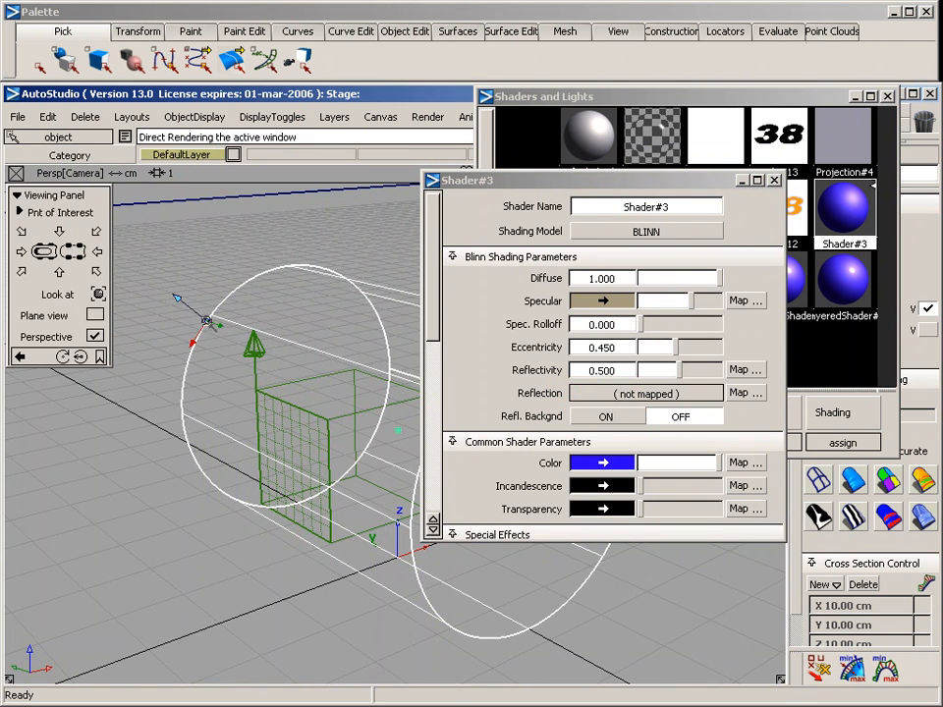
{"action": "left_click_drag", "start_coordinate": [208, 322], "coordinate": [287, 366], "text": "alt+shift"}
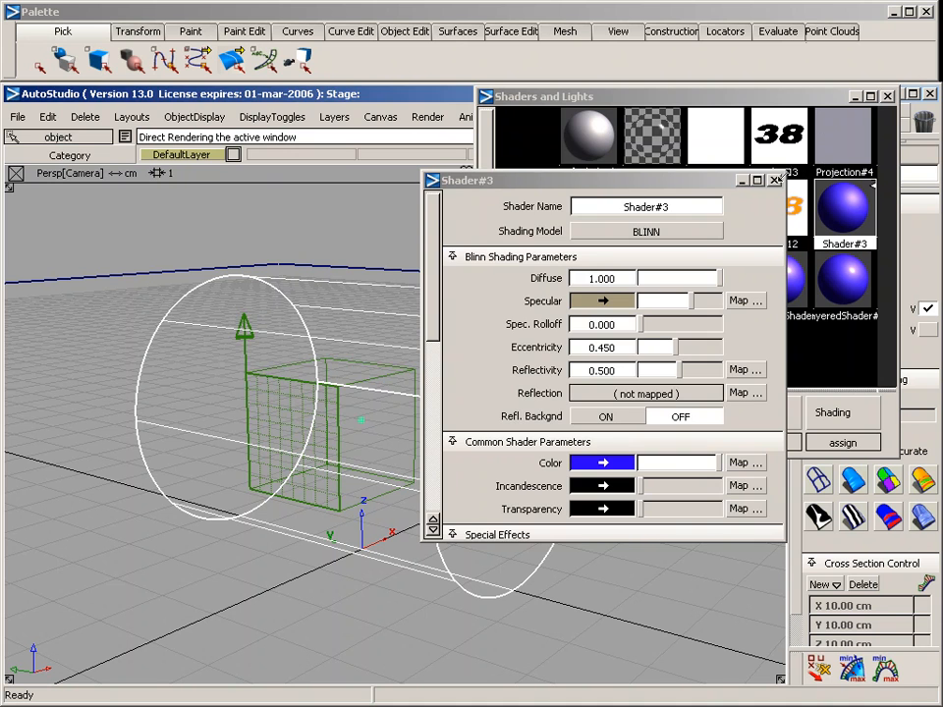
{"action": "left_click", "coordinate": [587, 136]}
{"action": "left_click", "coordinate": [579, 280]}
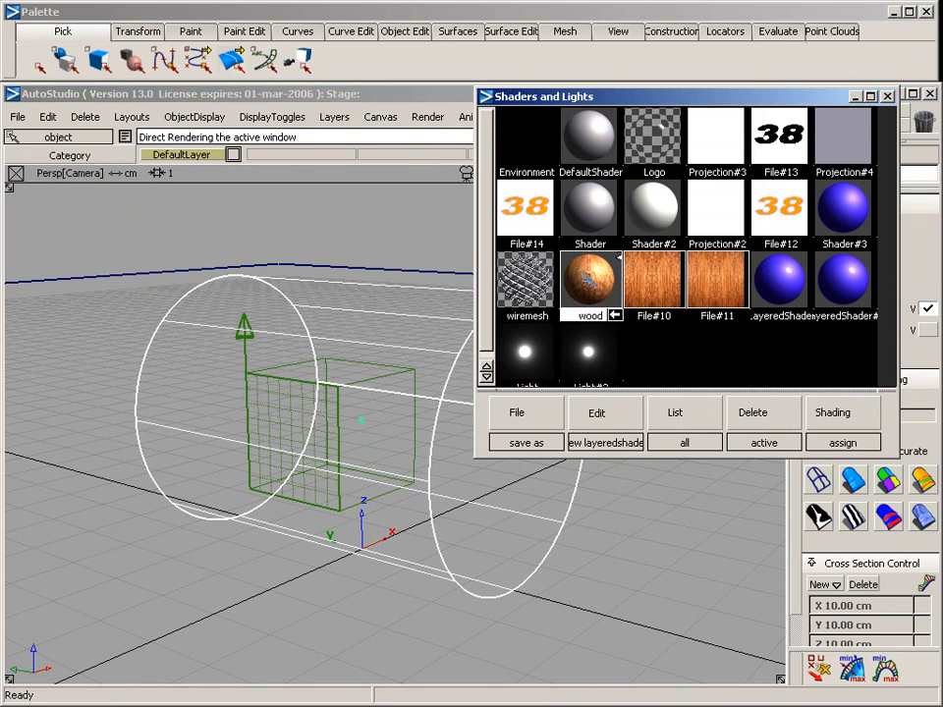
{"action": "left_click", "coordinate": [674, 284]}
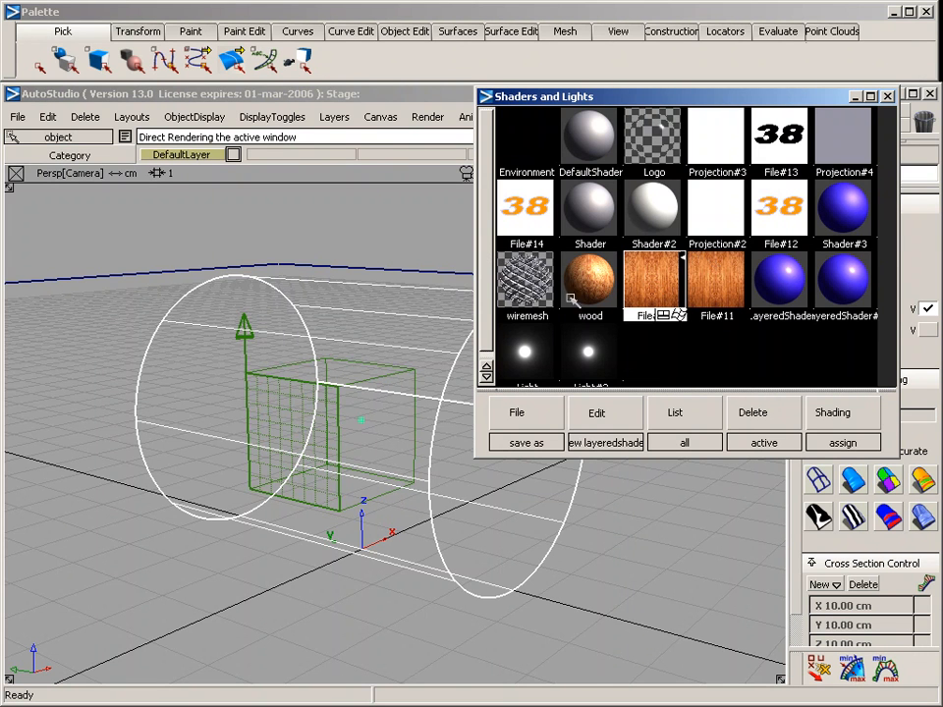
{"action": "left_click", "coordinate": [543, 309]}
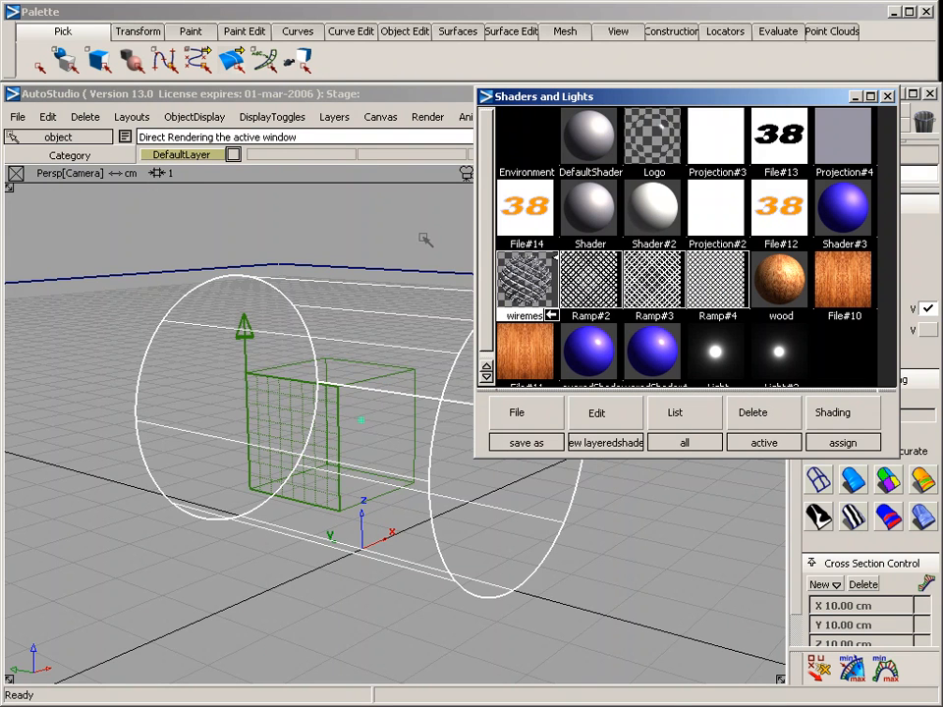
{"action": "left_click_drag", "start_coordinate": [424, 239], "coordinate": [396, 283], "text": "alt+shift"}
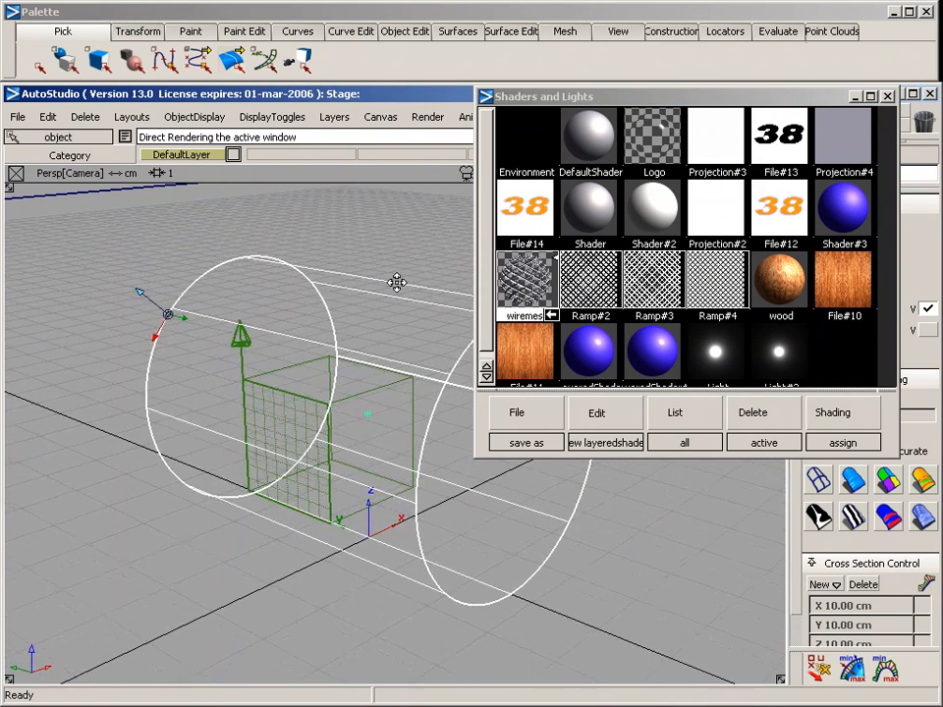
{"action": "middle_click_drag", "start_coordinate": [396, 282], "coordinate": [424, 263], "text": "alt+shift"}
{"action": "left_click", "coordinate": [409, 273], "text": "alt+shift"}
{"action": "left_click_drag", "start_coordinate": [448, 313], "coordinate": [432, 280], "text": "alt+shift"}
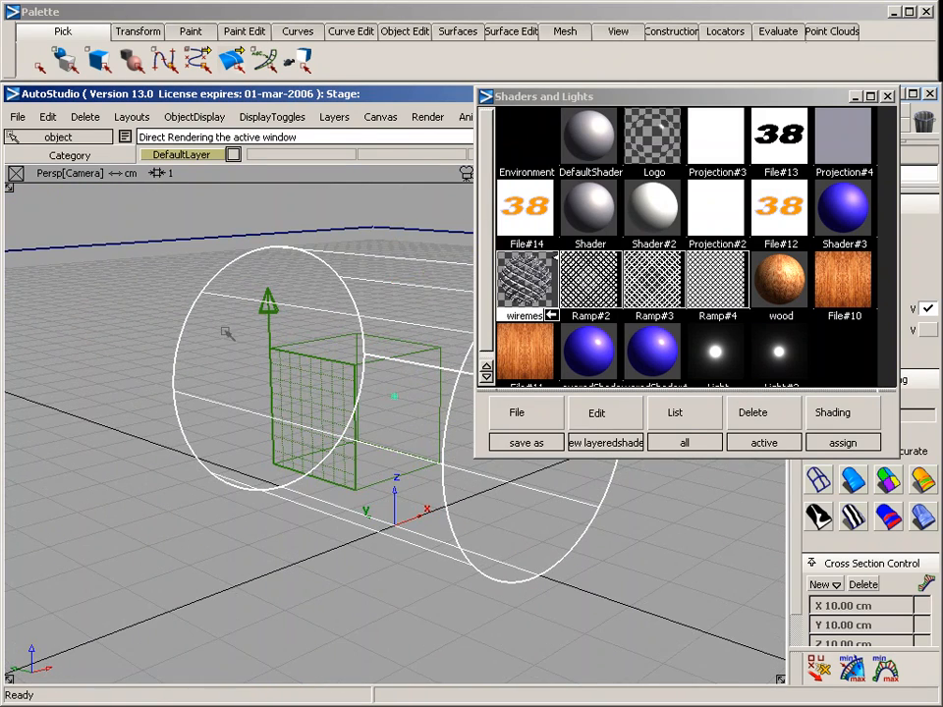
{"action": "left_click_drag", "start_coordinate": [156, 337], "coordinate": [738, 361], "text": "alt+shift"}
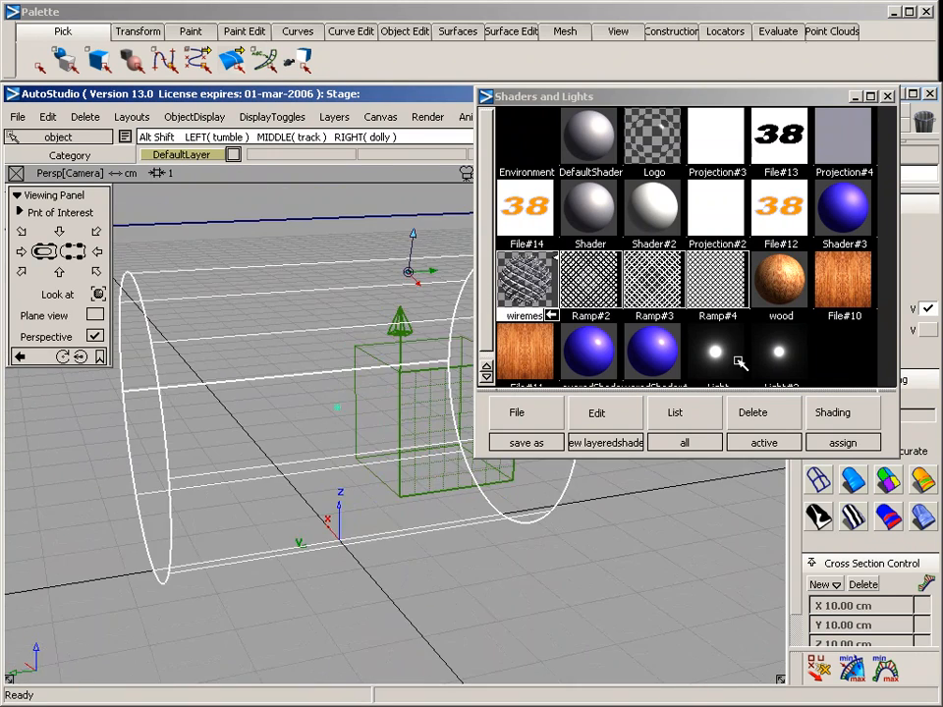